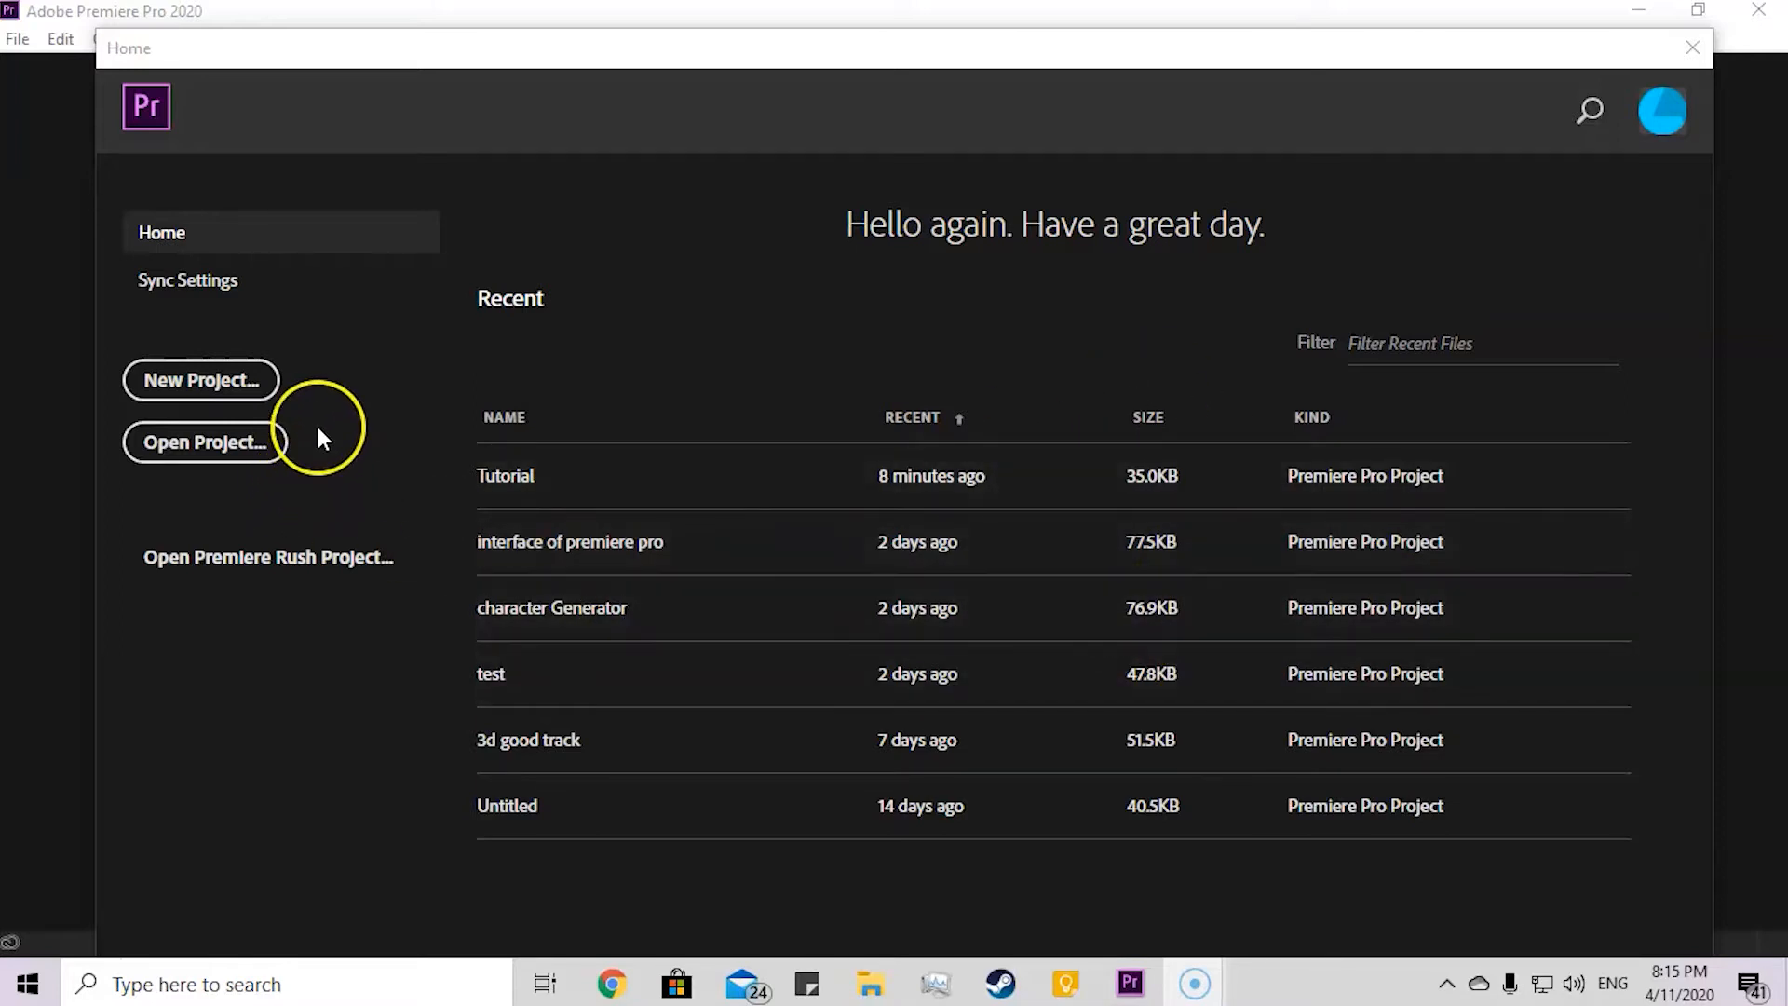
# Step: Create a new project named tutorial with the HDV capture format, overwriting the existing project of that name
pyautogui.click(250, 379)
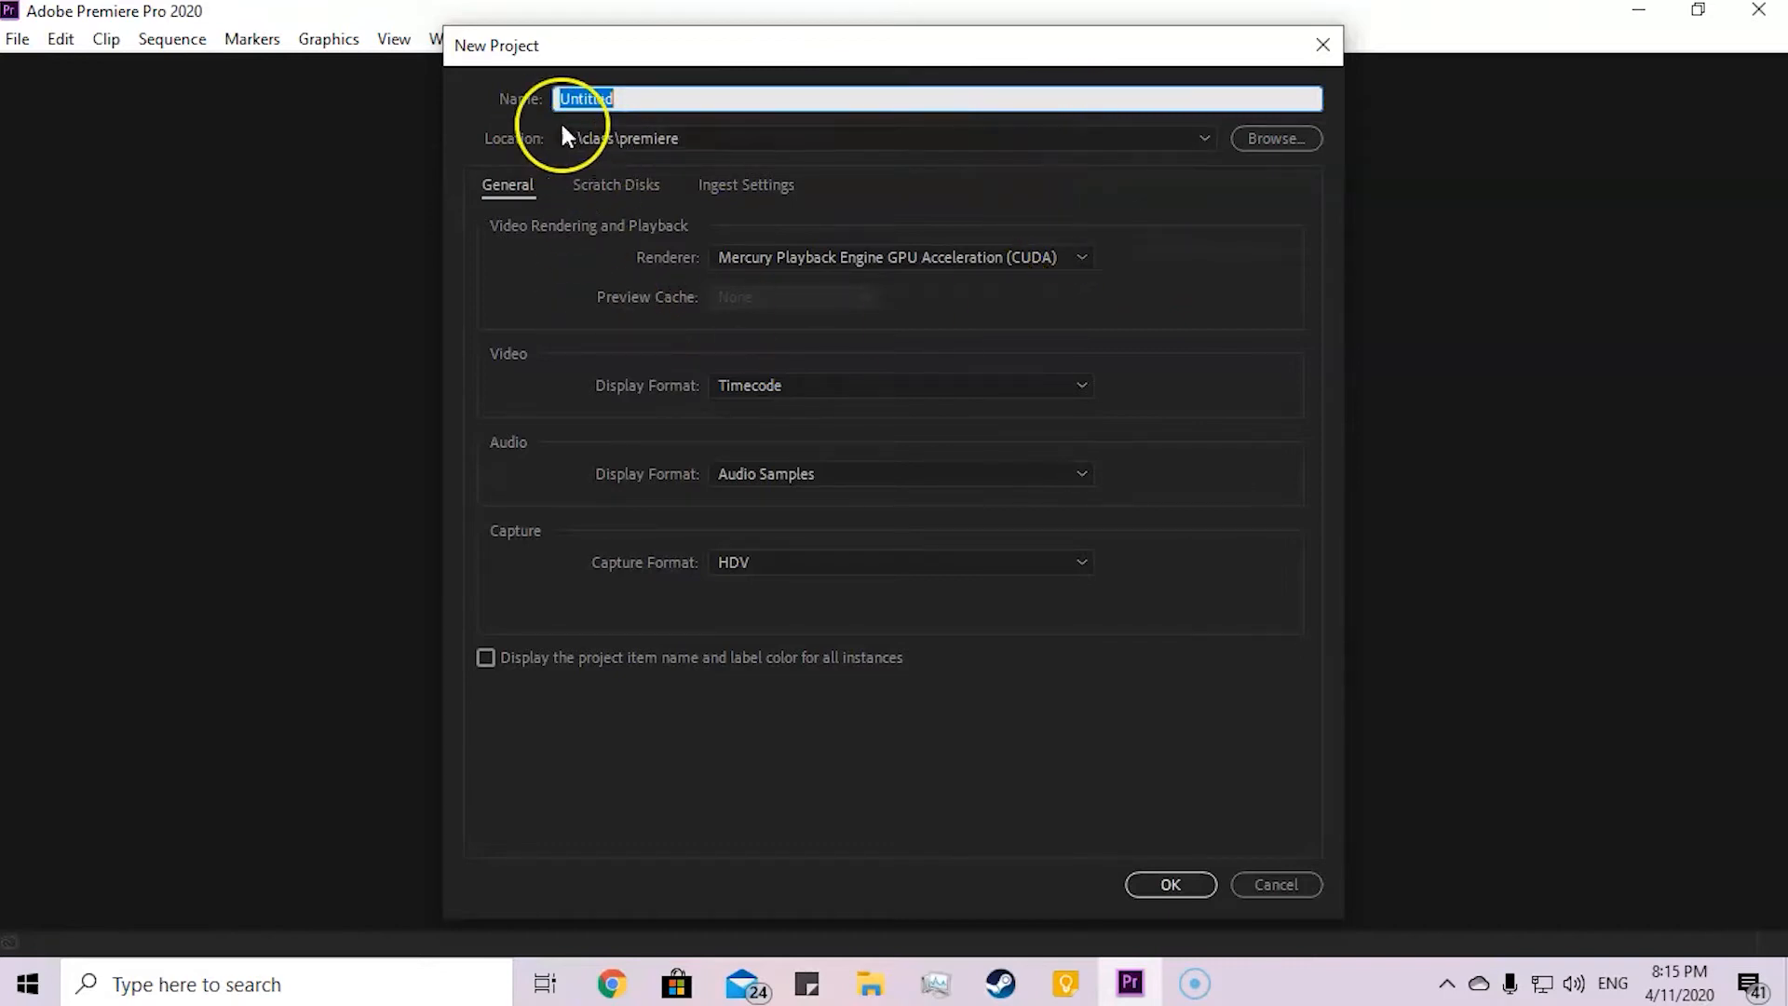
pyautogui.moveTo(646, 93); pyautogui.dragTo(479, 97)
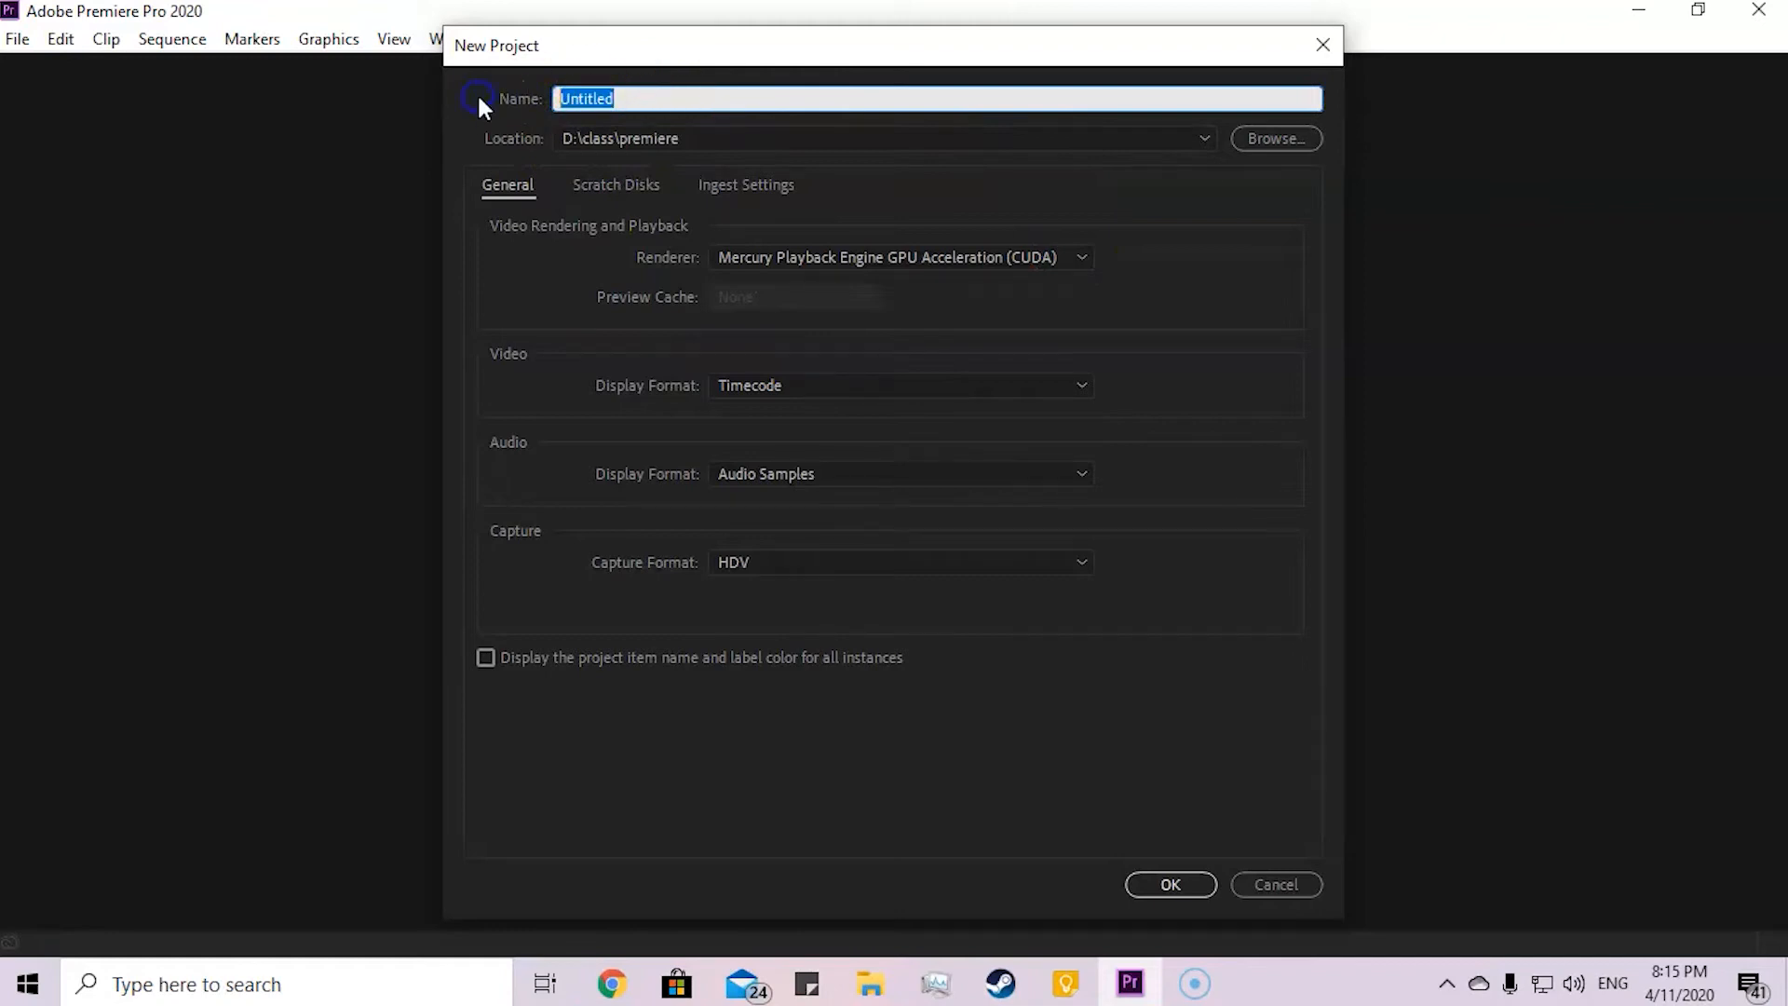
pyautogui.write('tutorial')
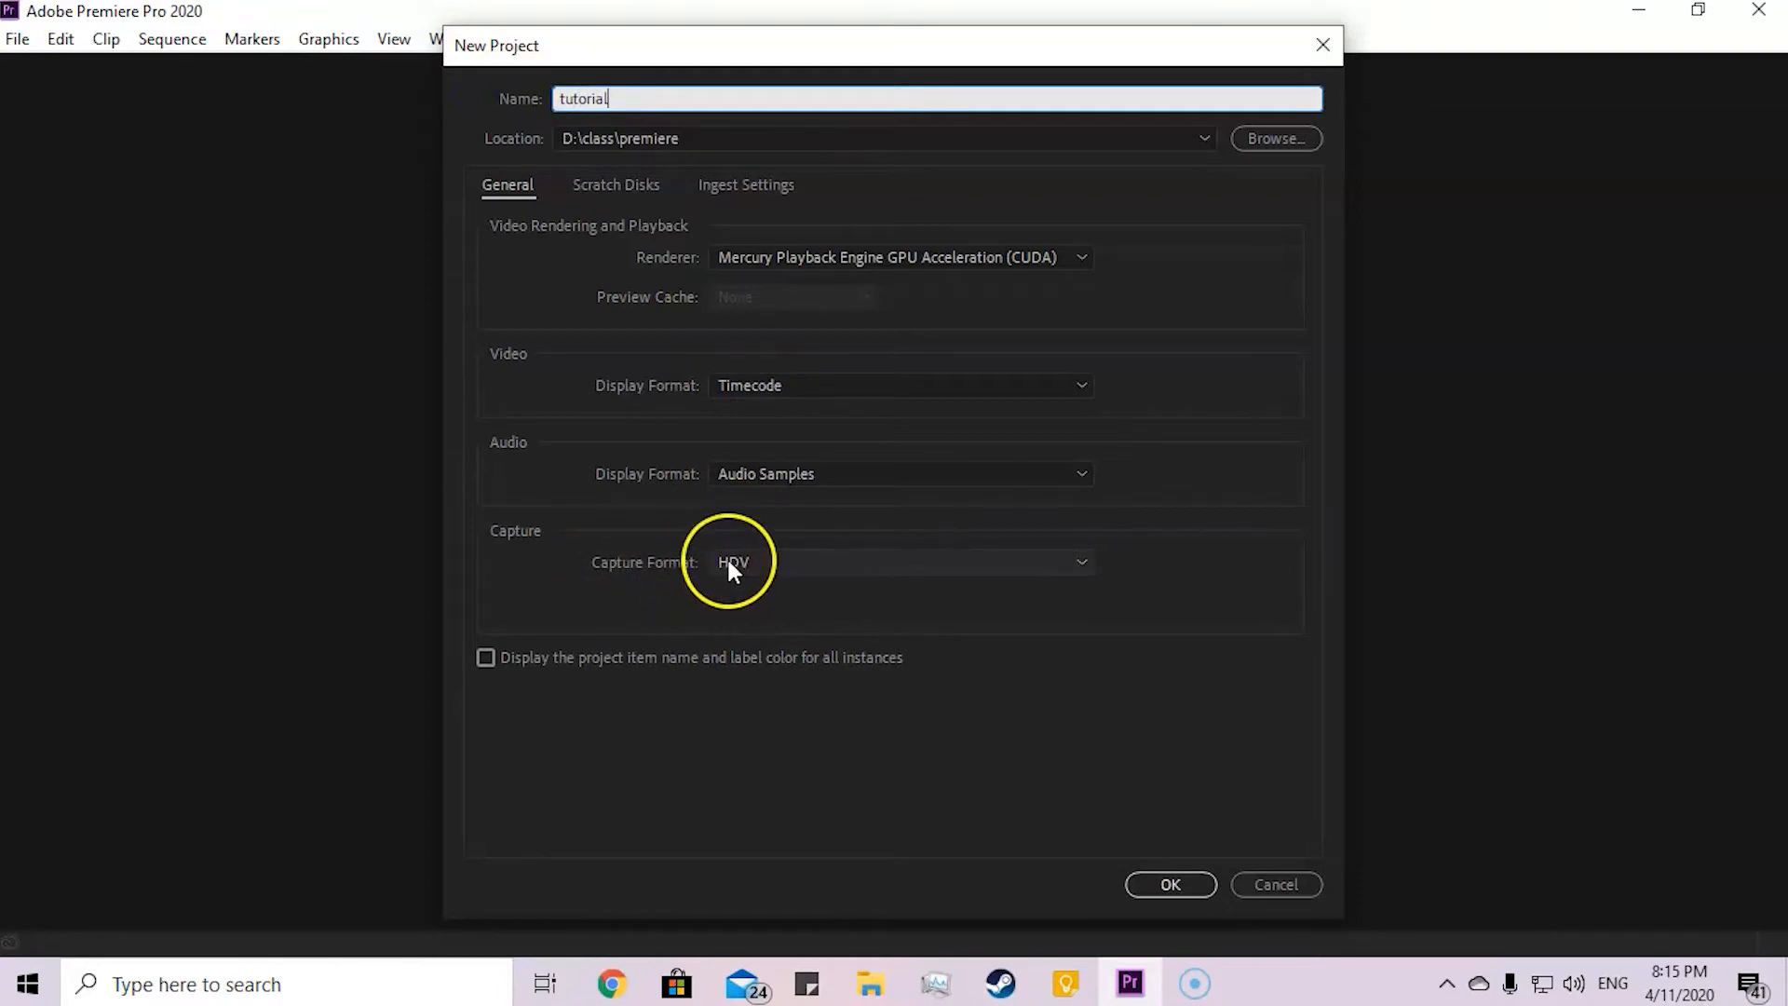
pyautogui.click(771, 559)
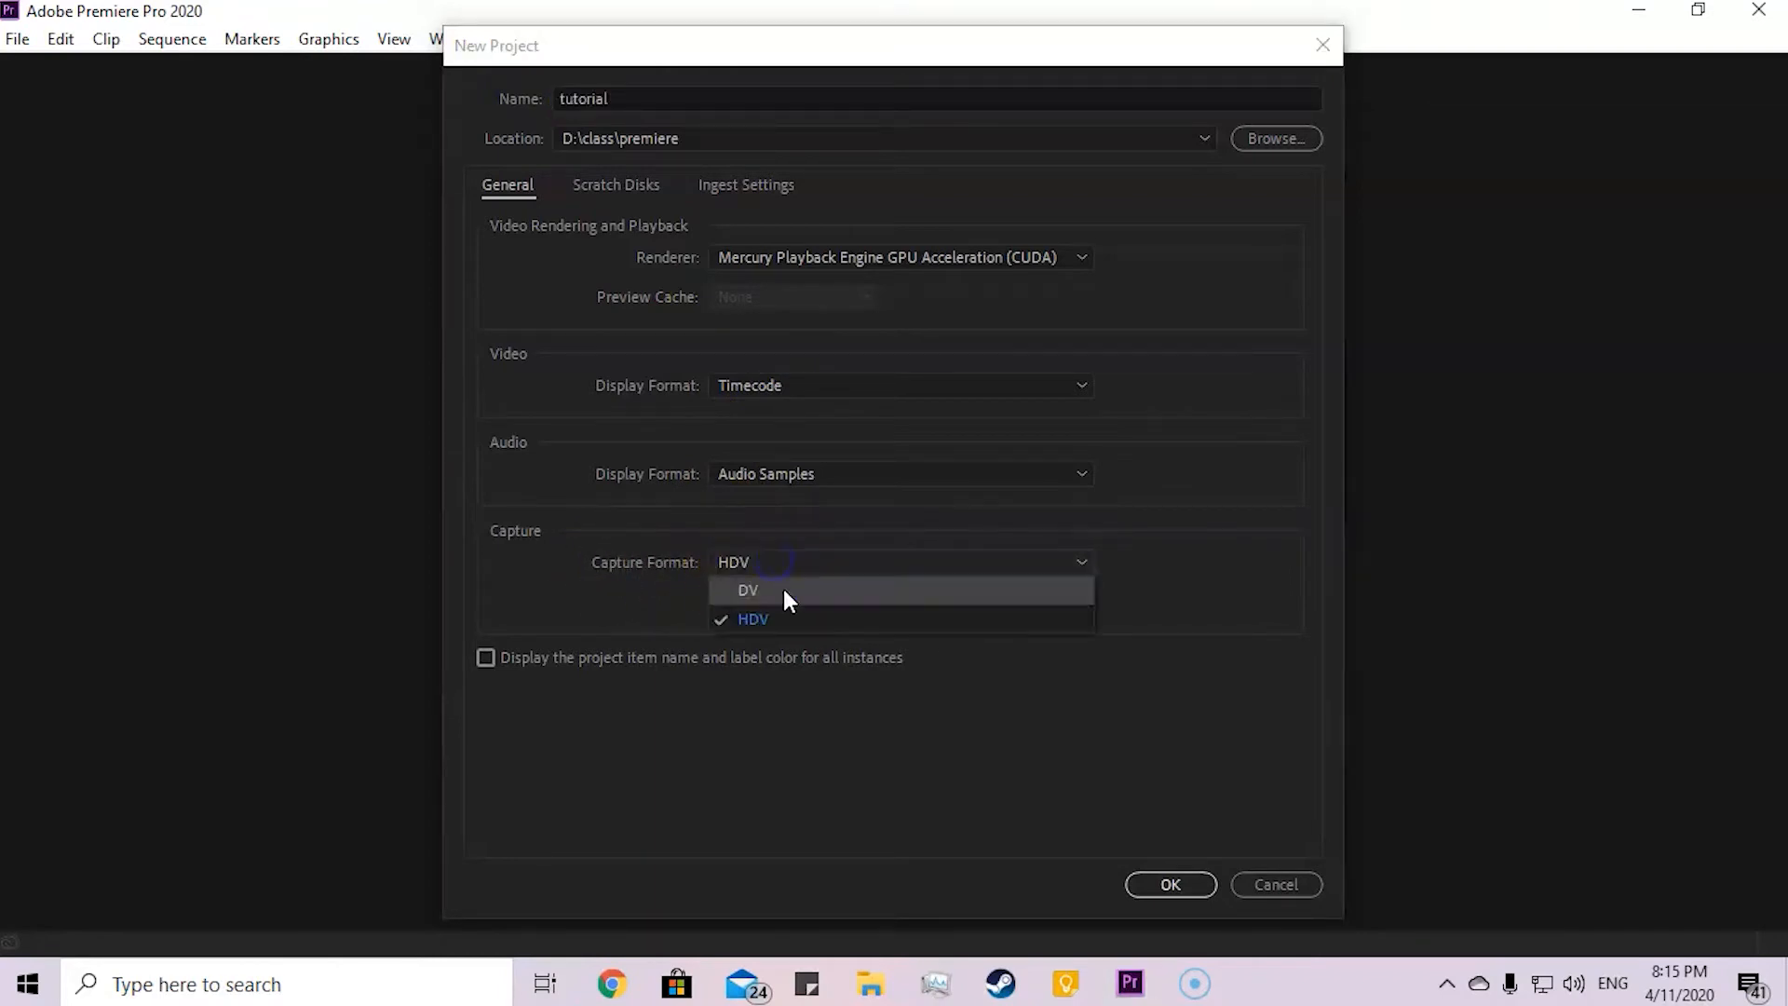
pyautogui.click(777, 614)
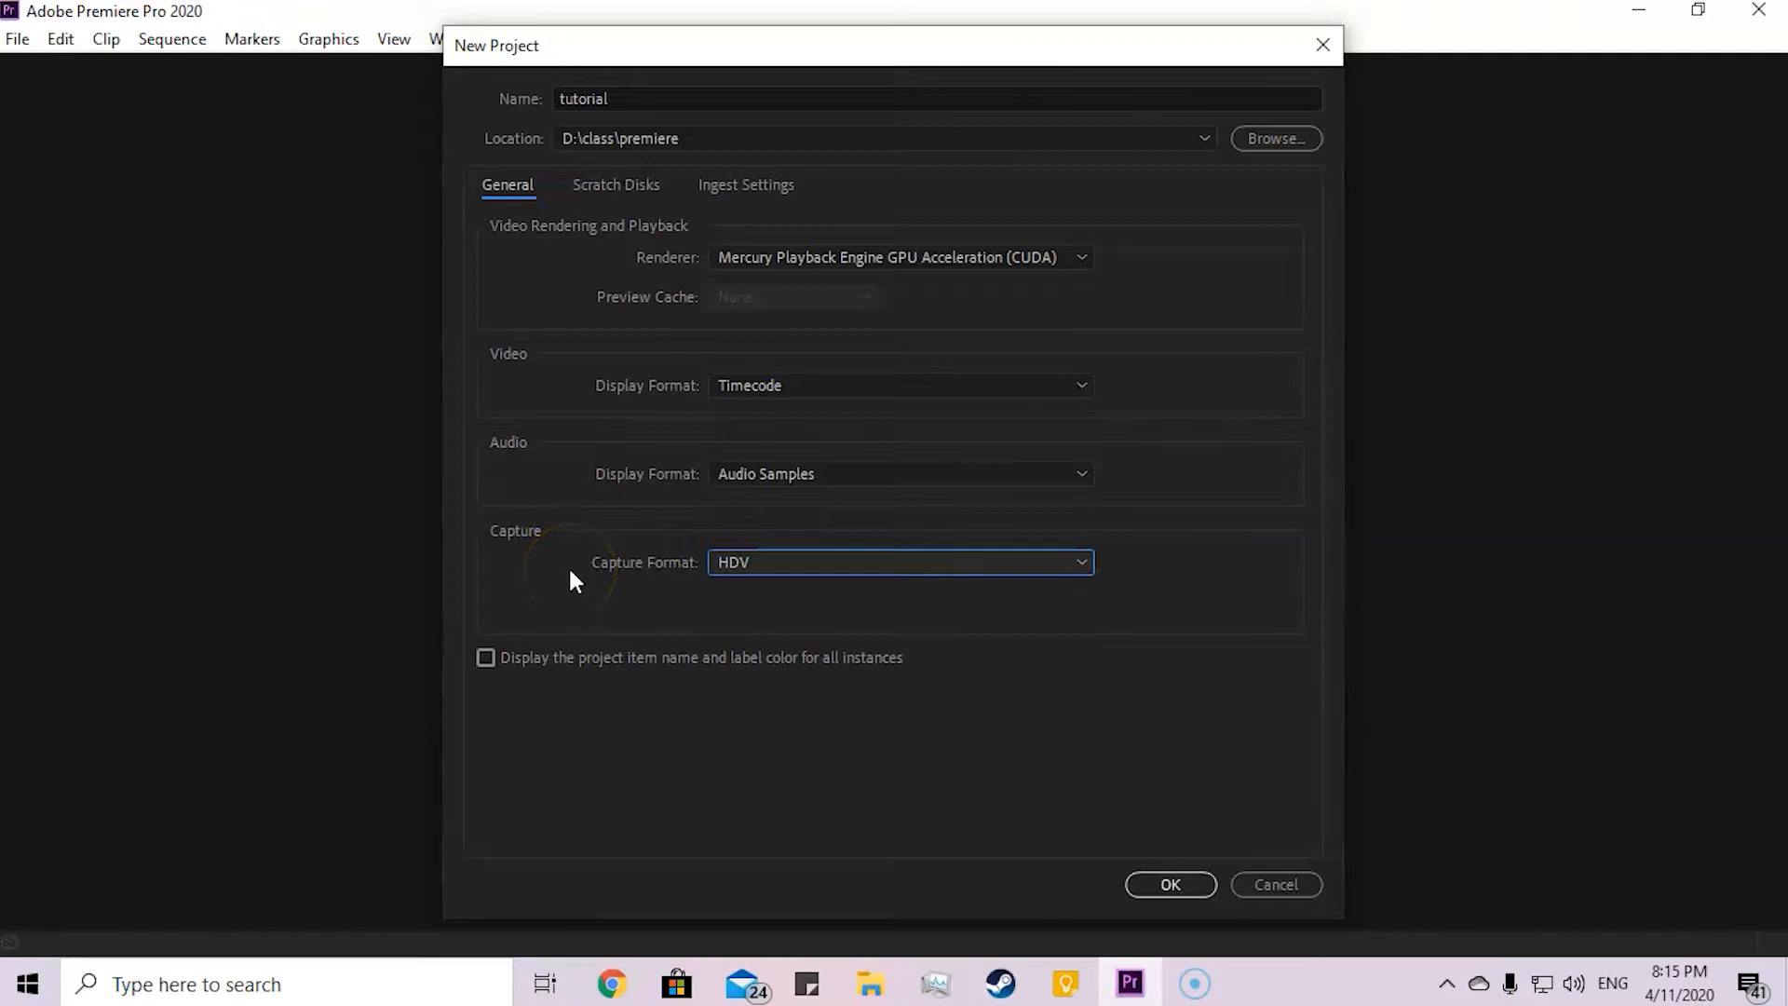
pyautogui.click(1175, 885)
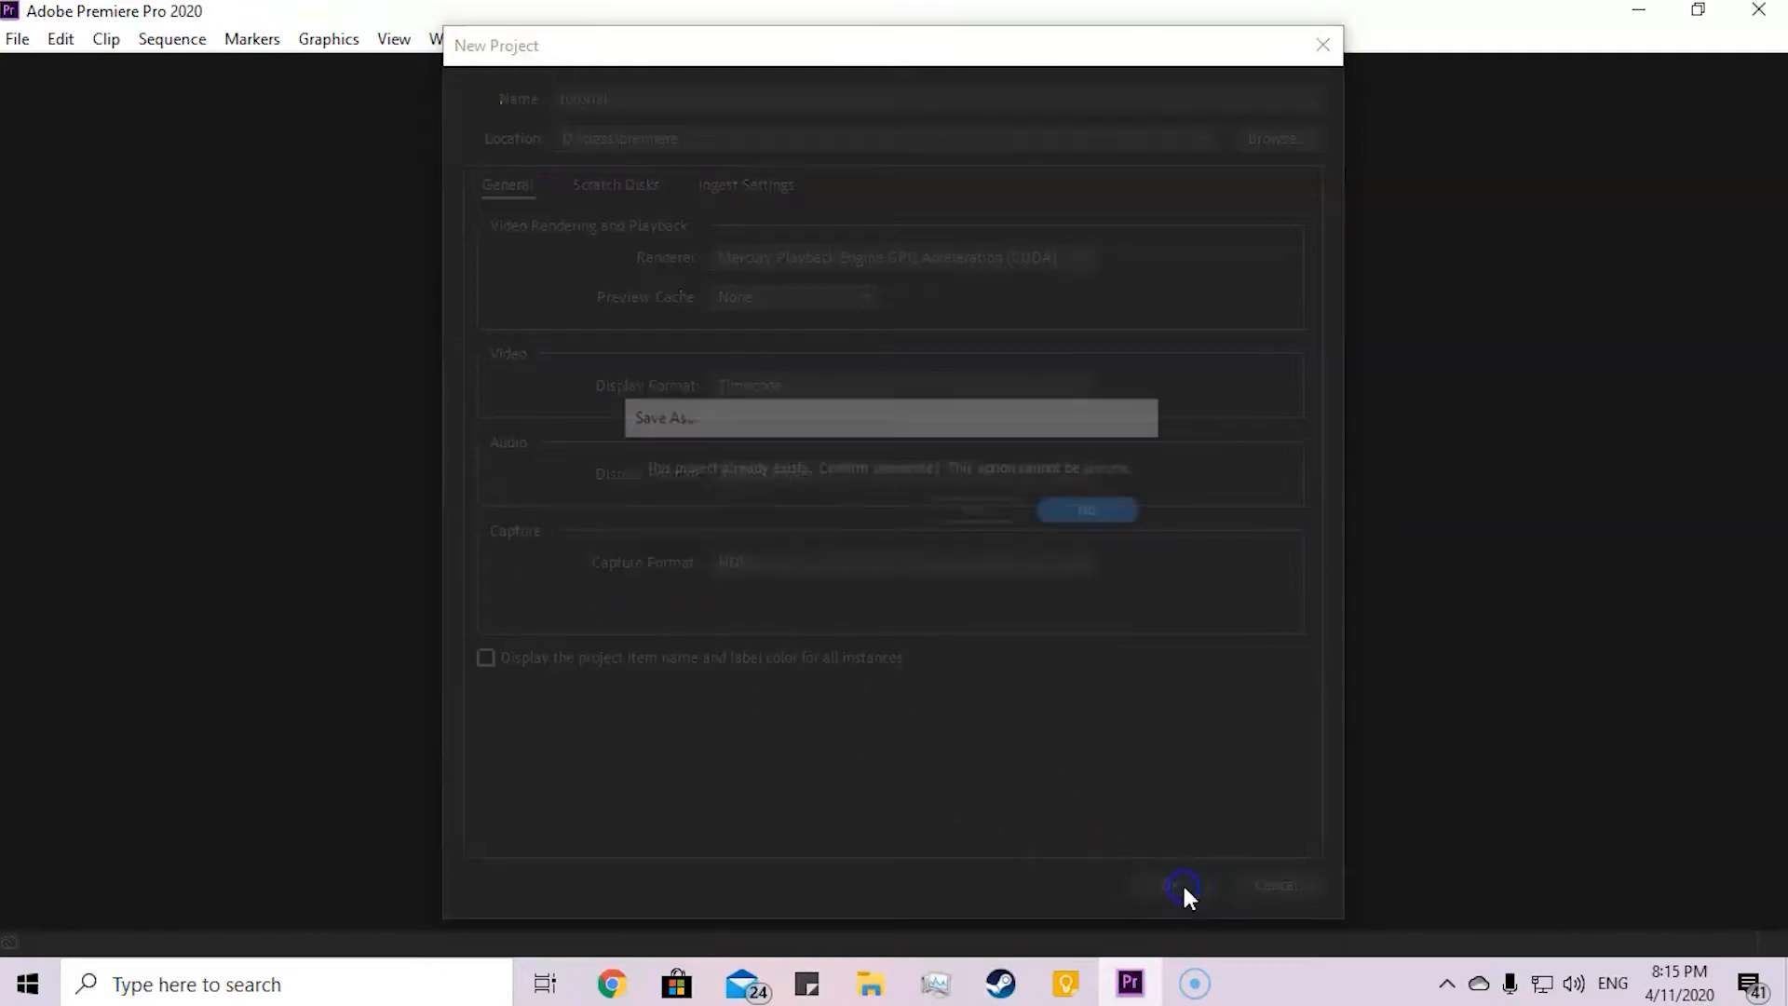
pyautogui.click(977, 512)
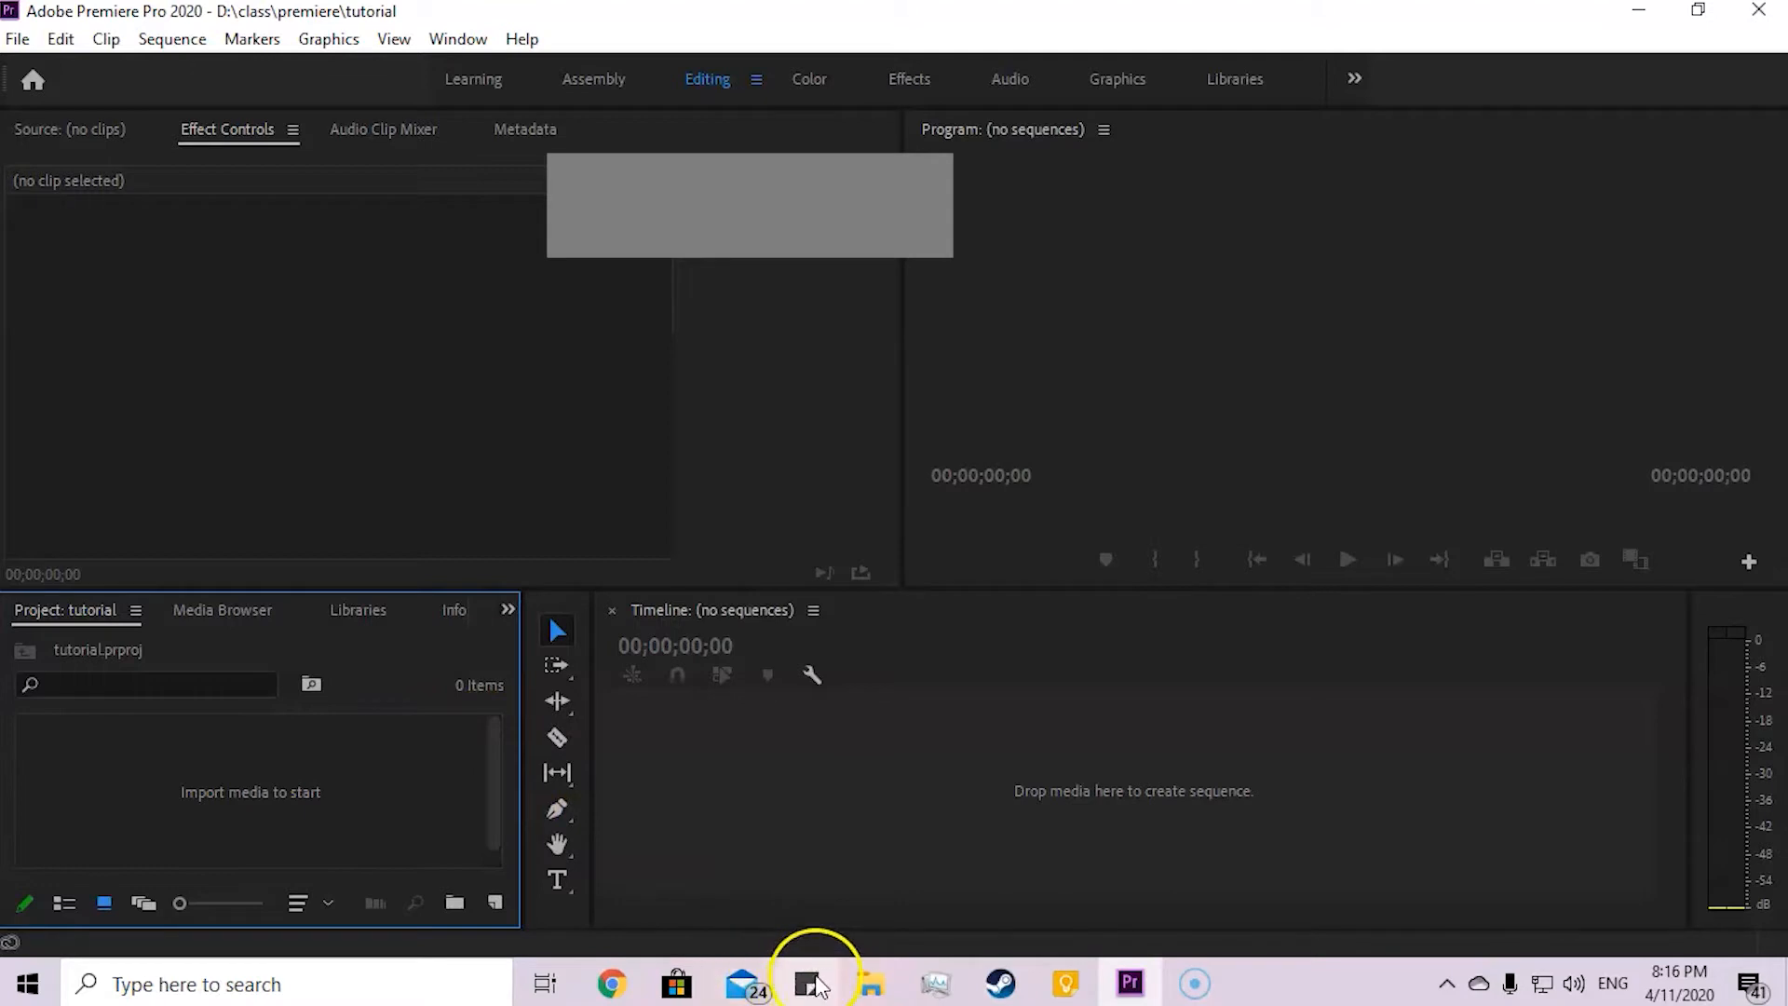
# Step: Import the Interface of Premiere pro video from the class folder on drive D: into the project
pyautogui.click(875, 984)
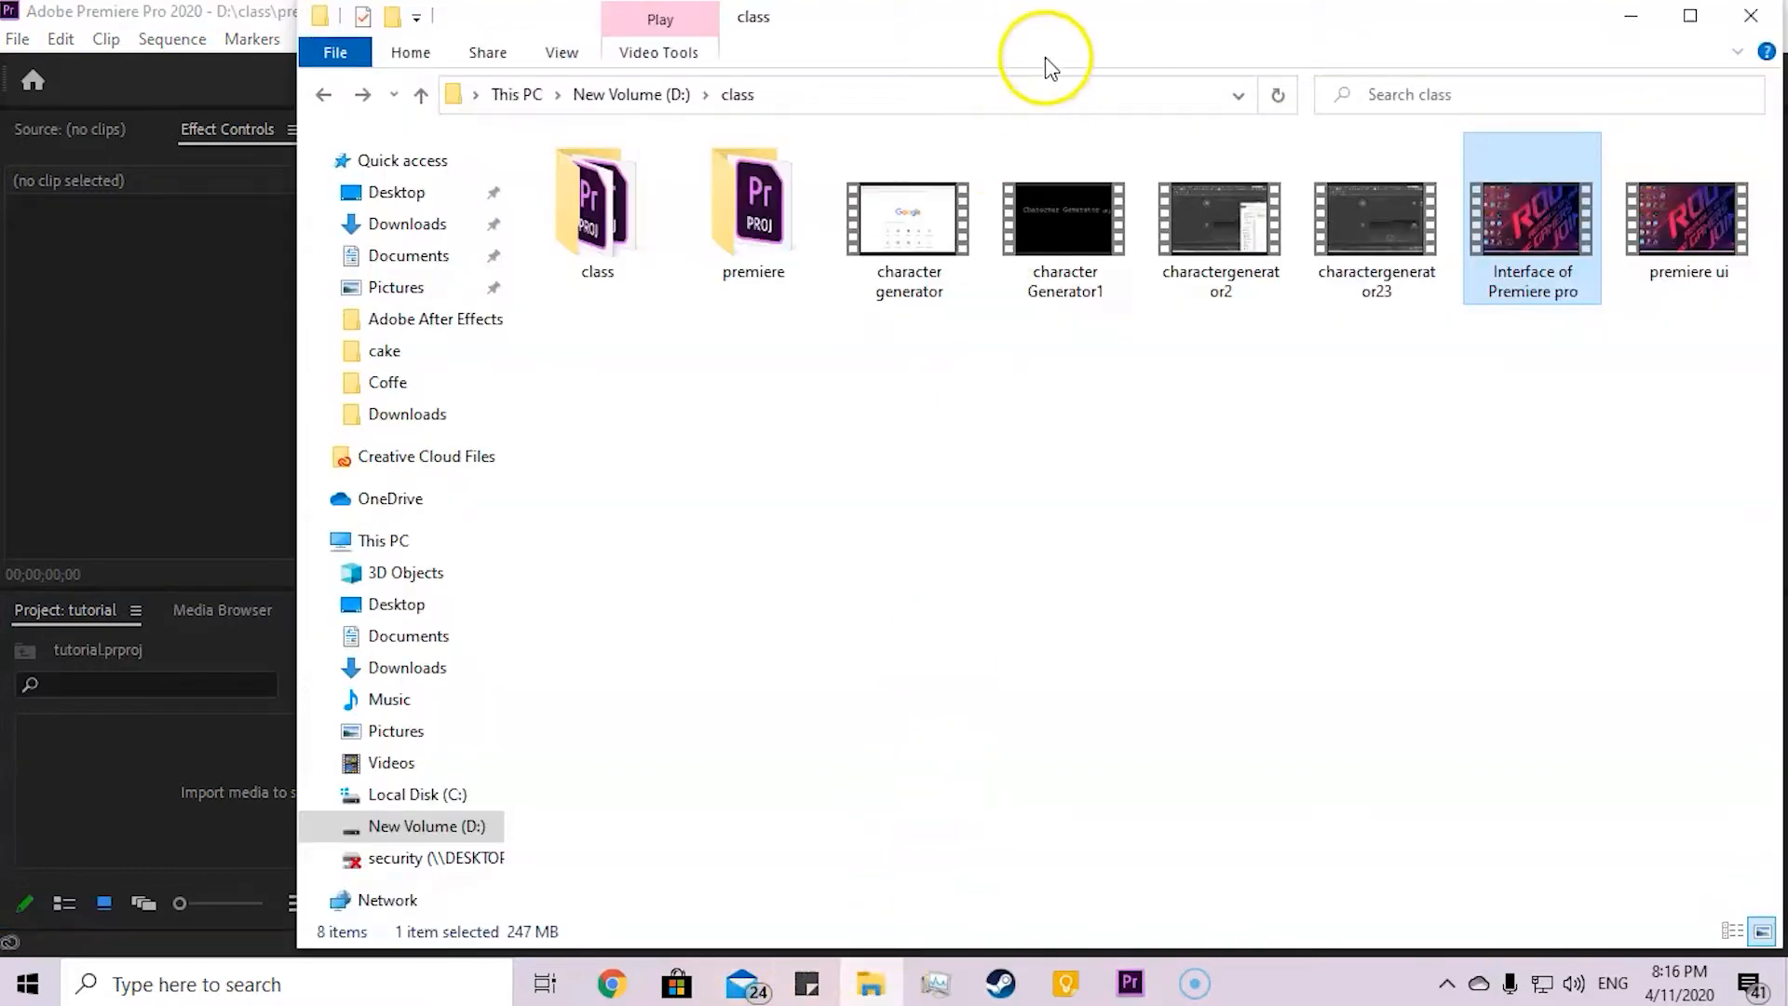
pyautogui.moveTo(1089, 32); pyautogui.dragTo(1165, 193)
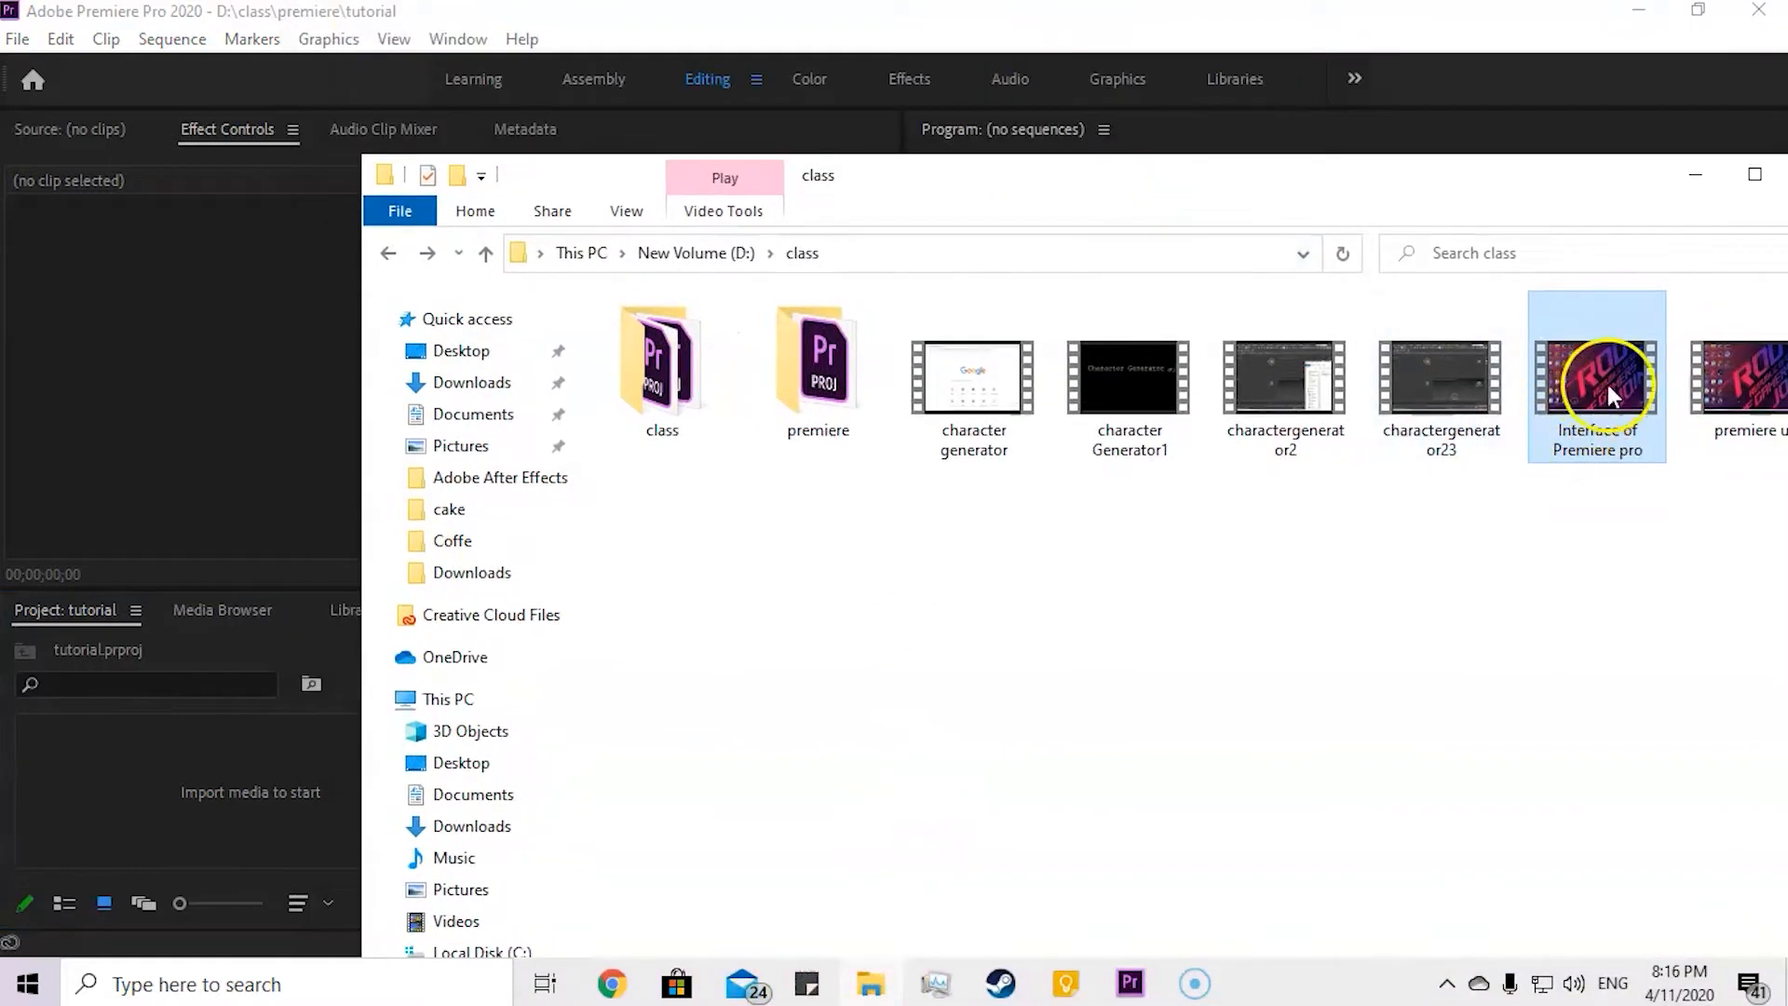
pyautogui.moveTo(1611, 369); pyautogui.dragTo(188, 792)
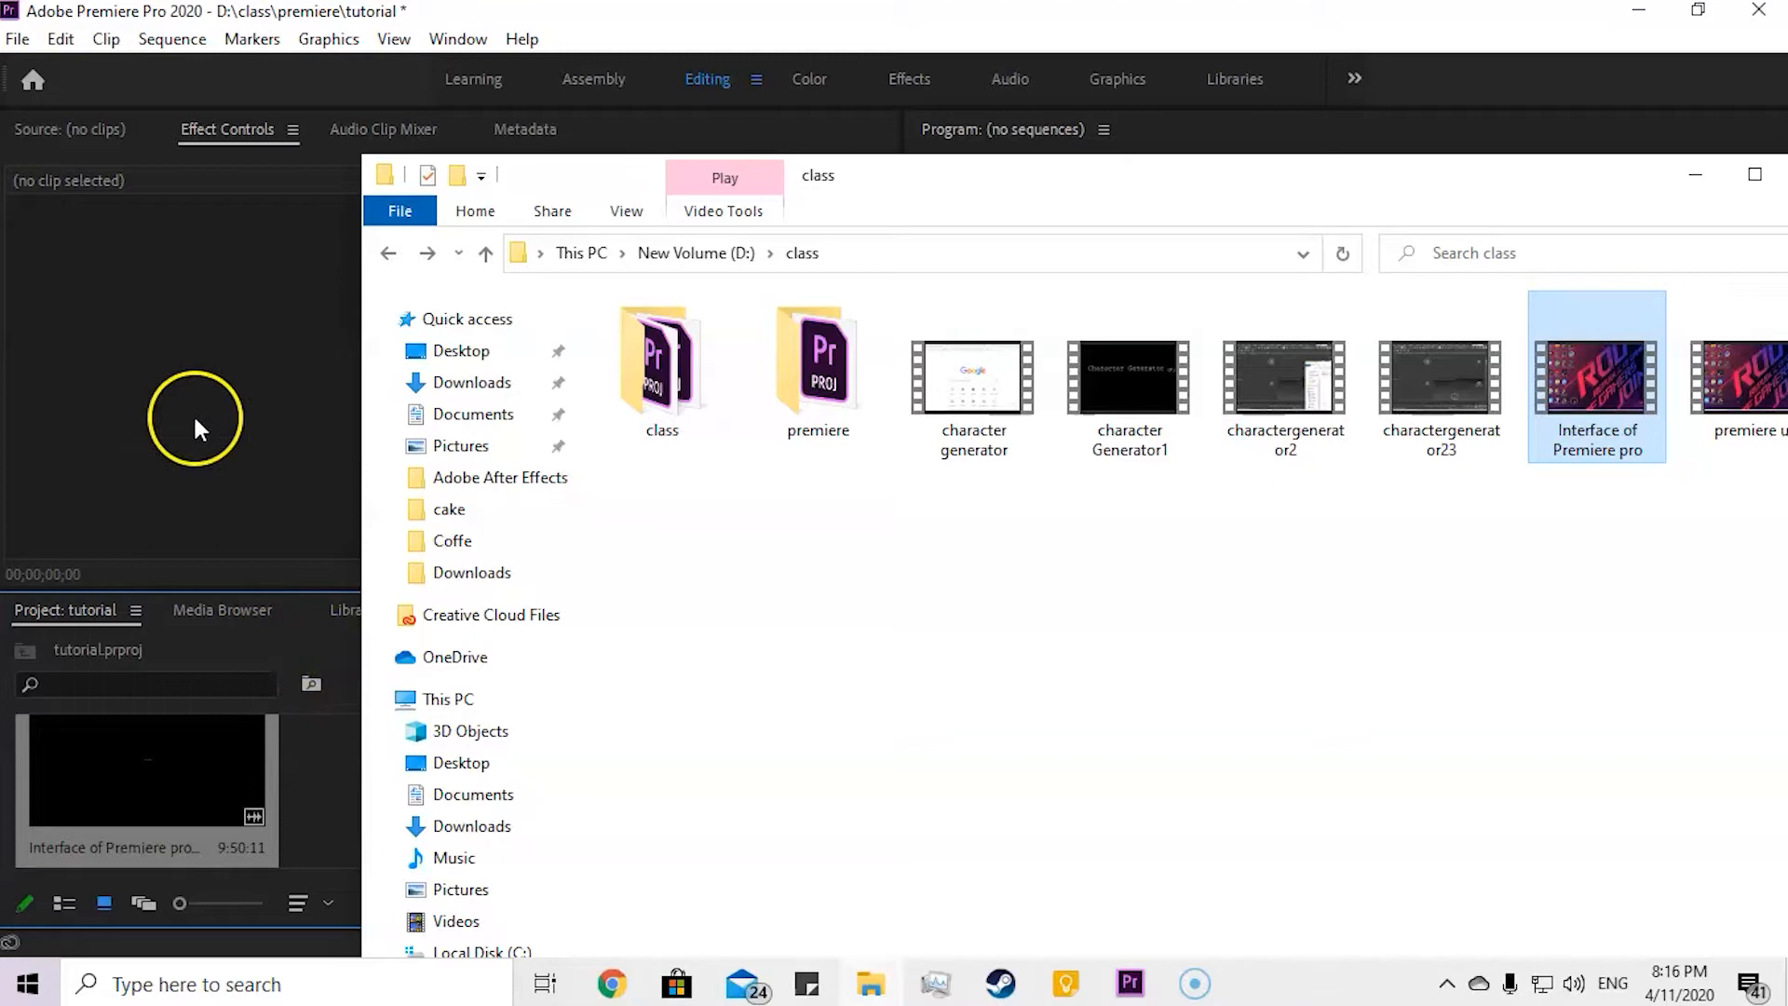
pyautogui.click(193, 414)
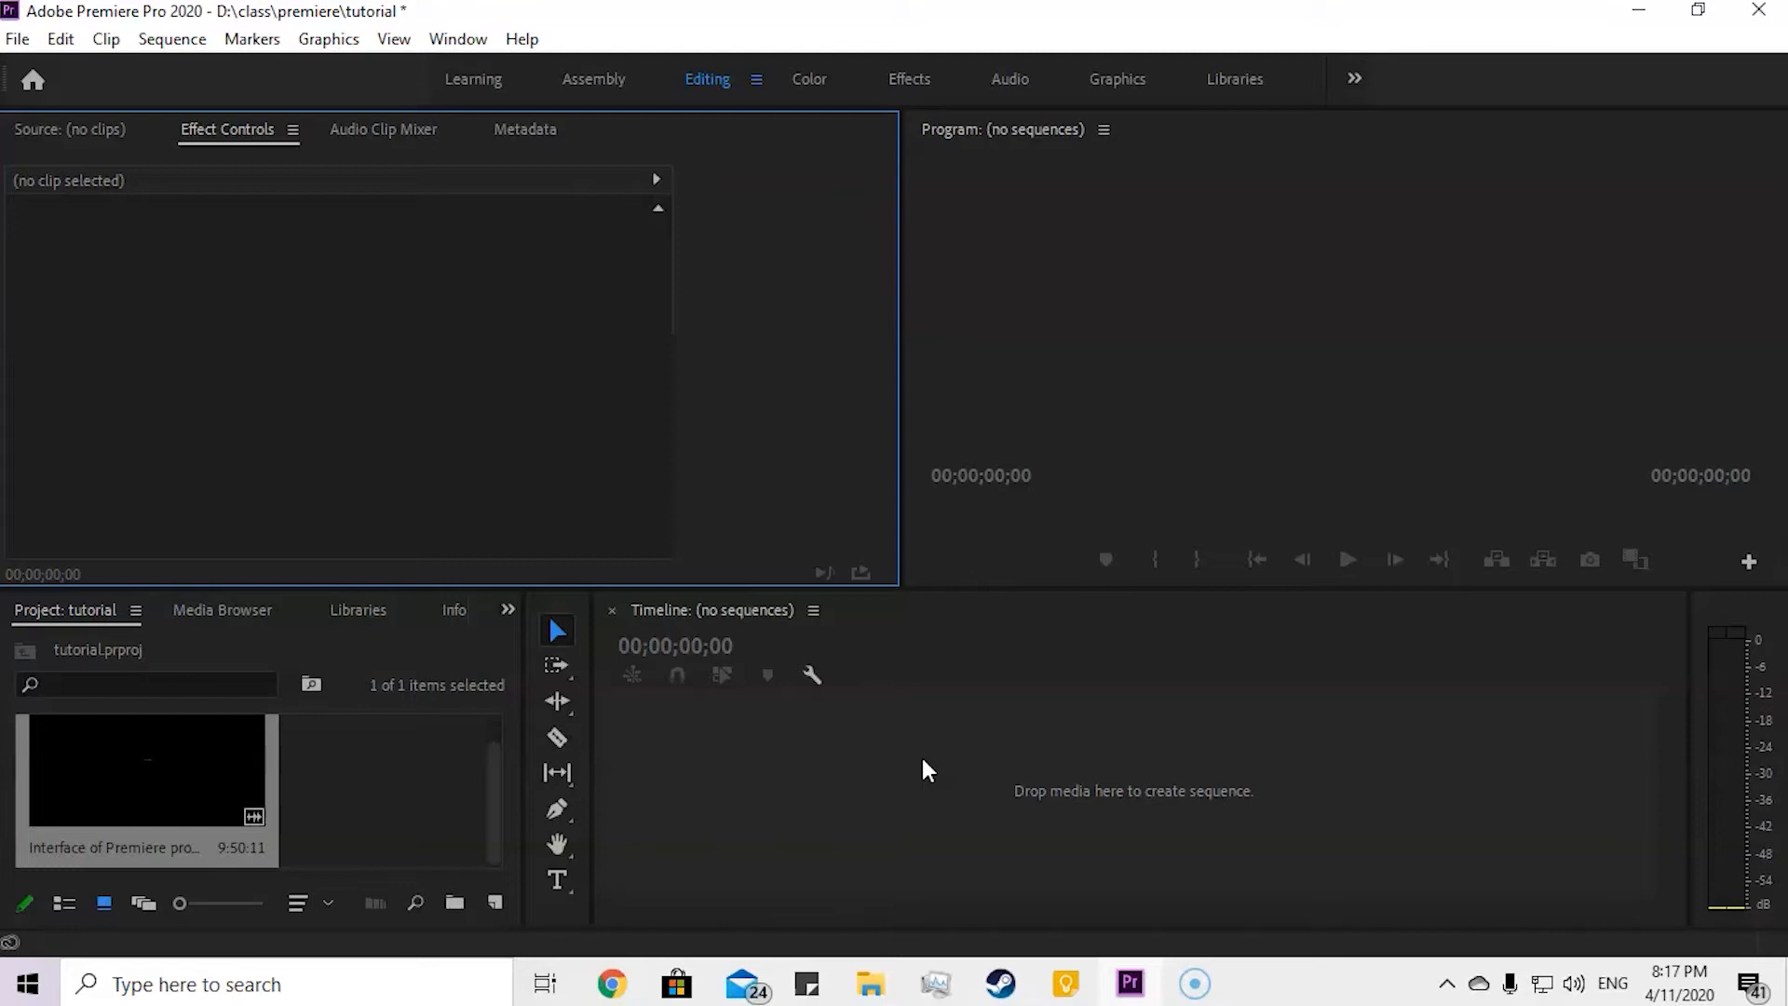
# Step: Create a sequence from the imported Interface of Premiere pro video and place the playhead at its start
pyautogui.click(412, 803)
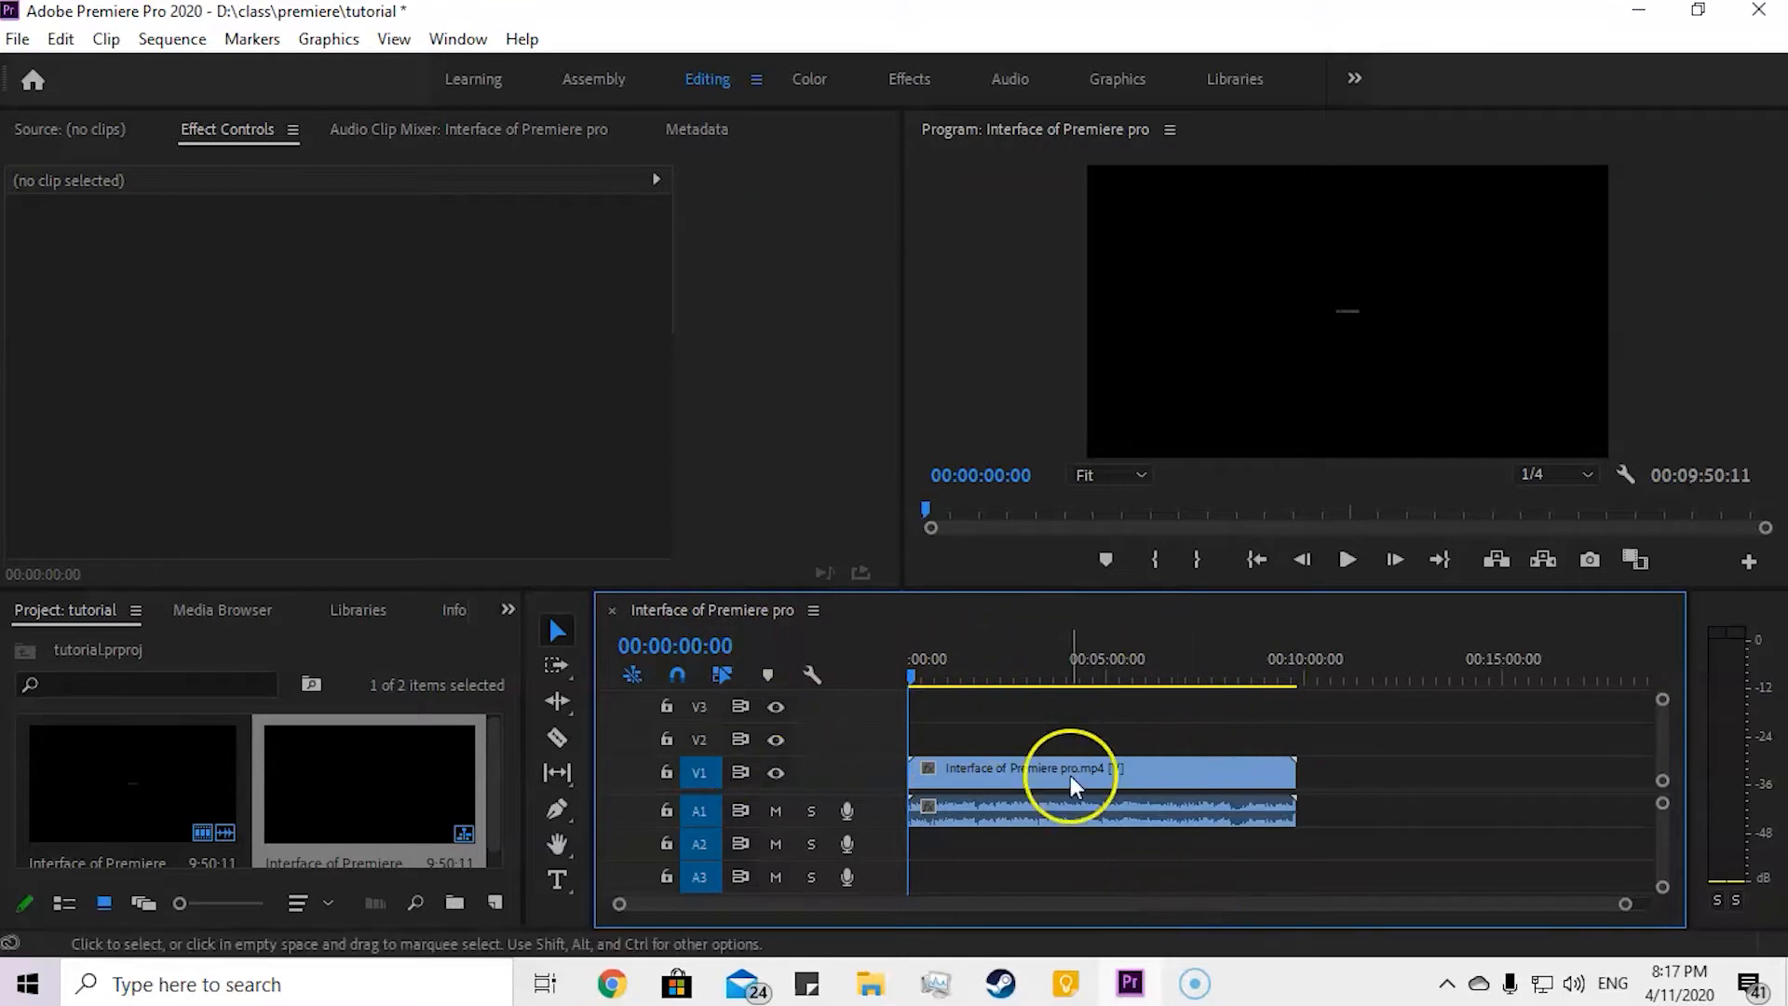
pyautogui.moveTo(917, 675); pyautogui.dragTo(854, 662)
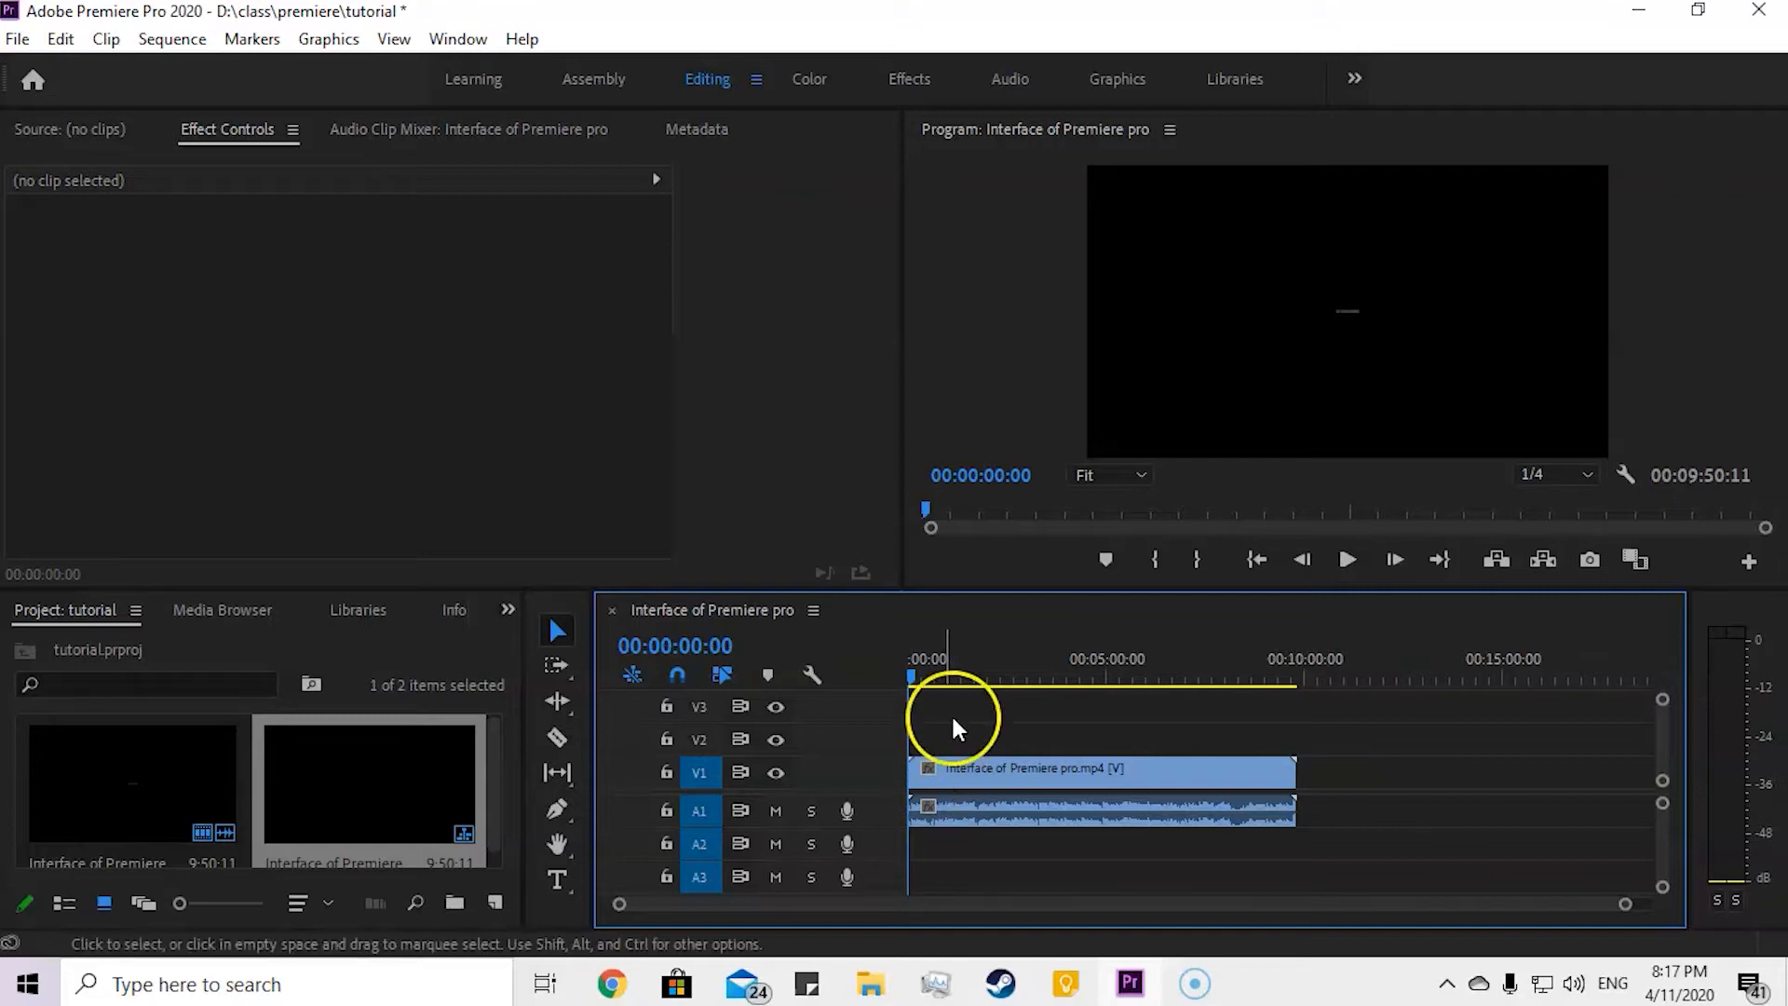
pyautogui.moveTo(918, 671)
pyautogui.mouseDown()
pyautogui.moveTo(990, 675)
pyautogui.moveTo(910, 679)
pyautogui.mouseUp()
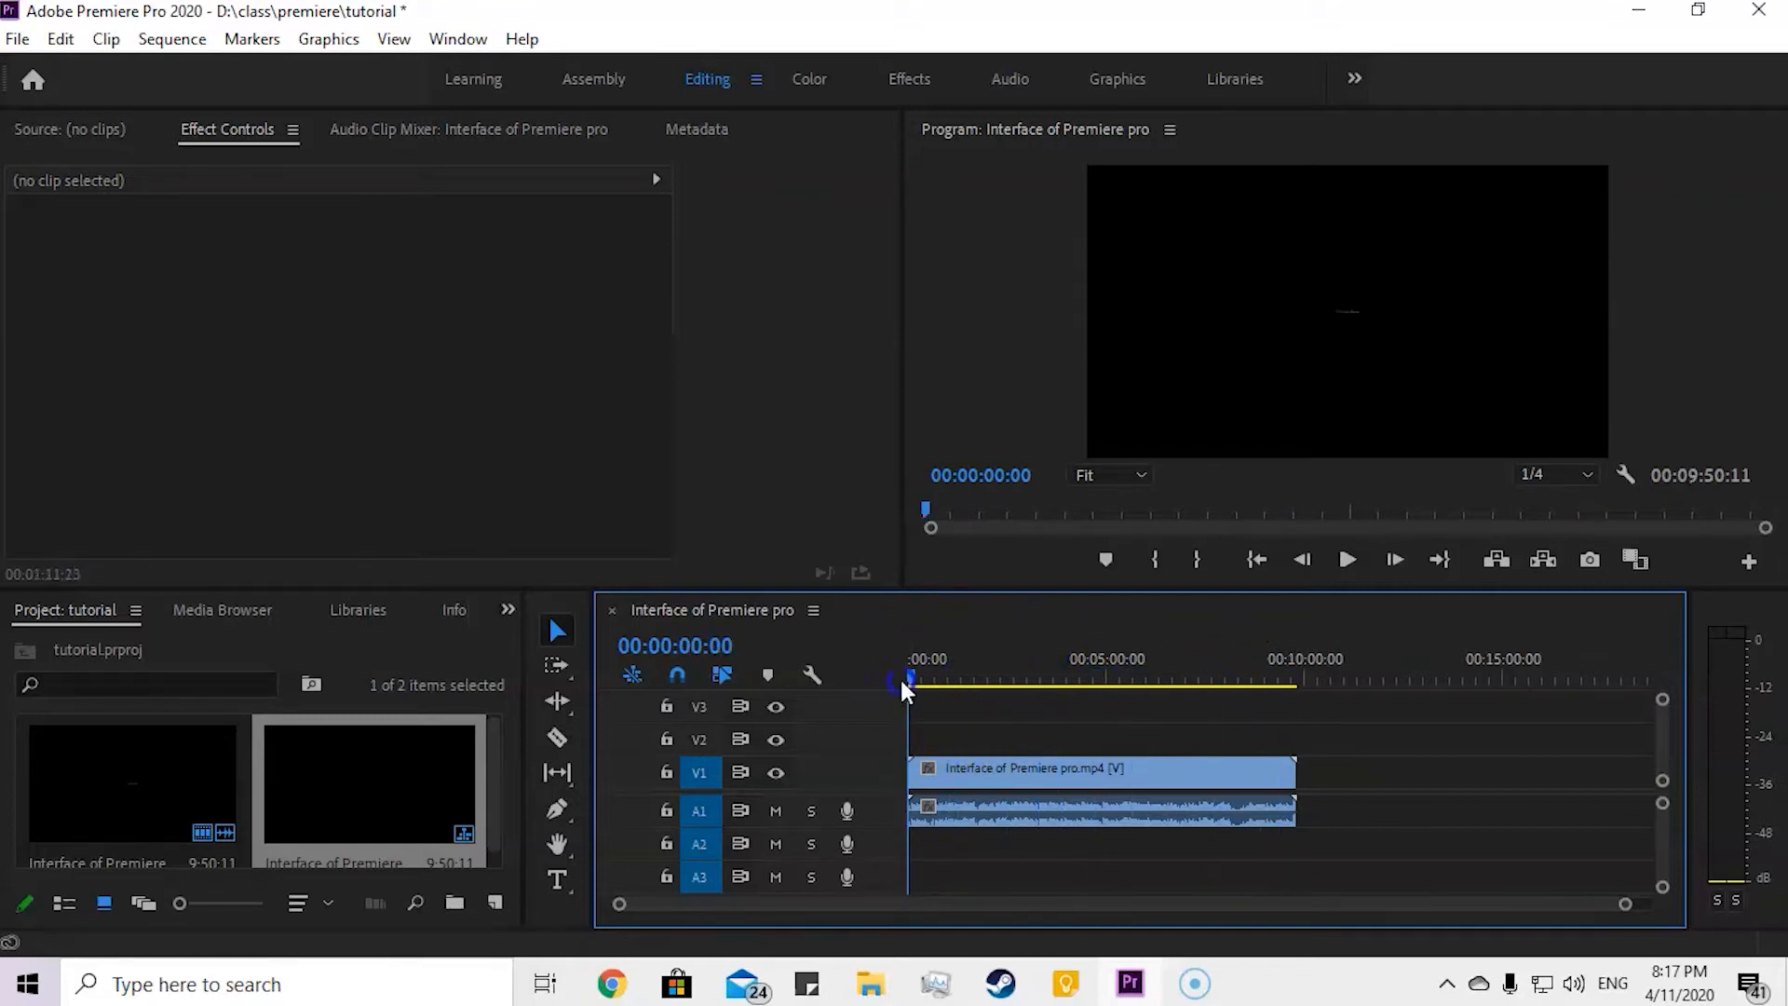
pyautogui.click(1301, 868)
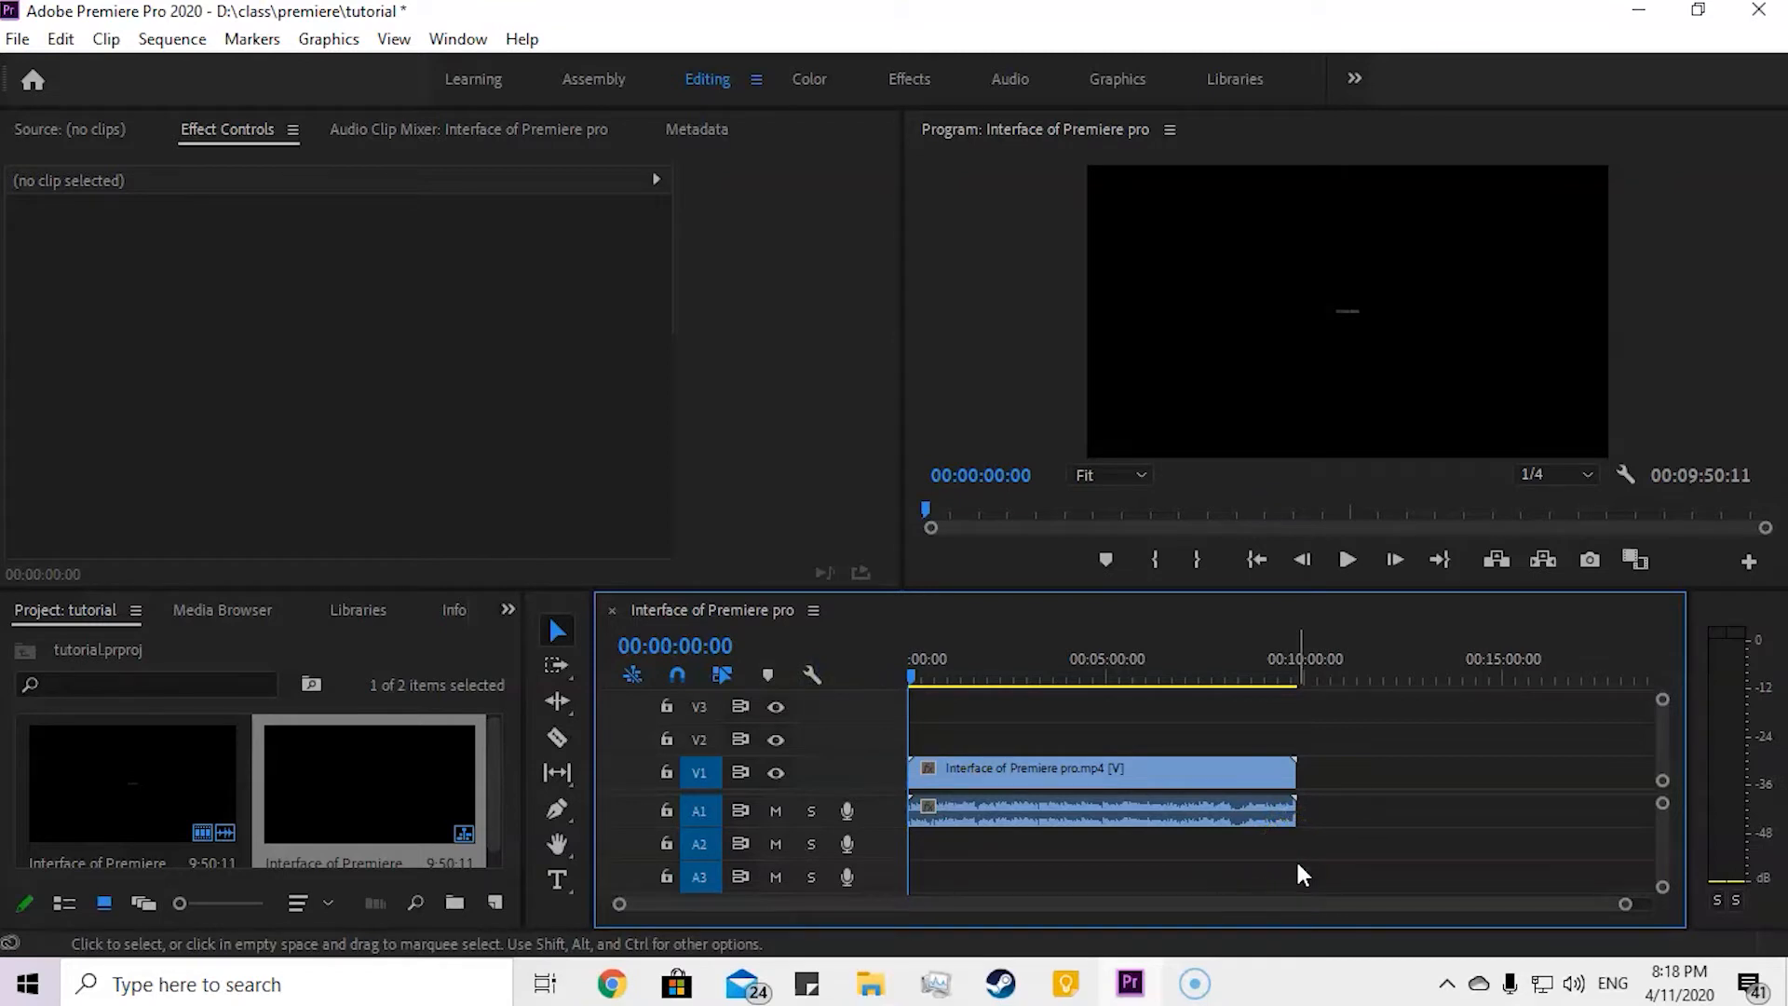
# Step: Place the playhead at 00:03:55:17 and unlink the clip's video from its audio
pyautogui.click(1123, 784)
pyautogui.click(1061, 672)
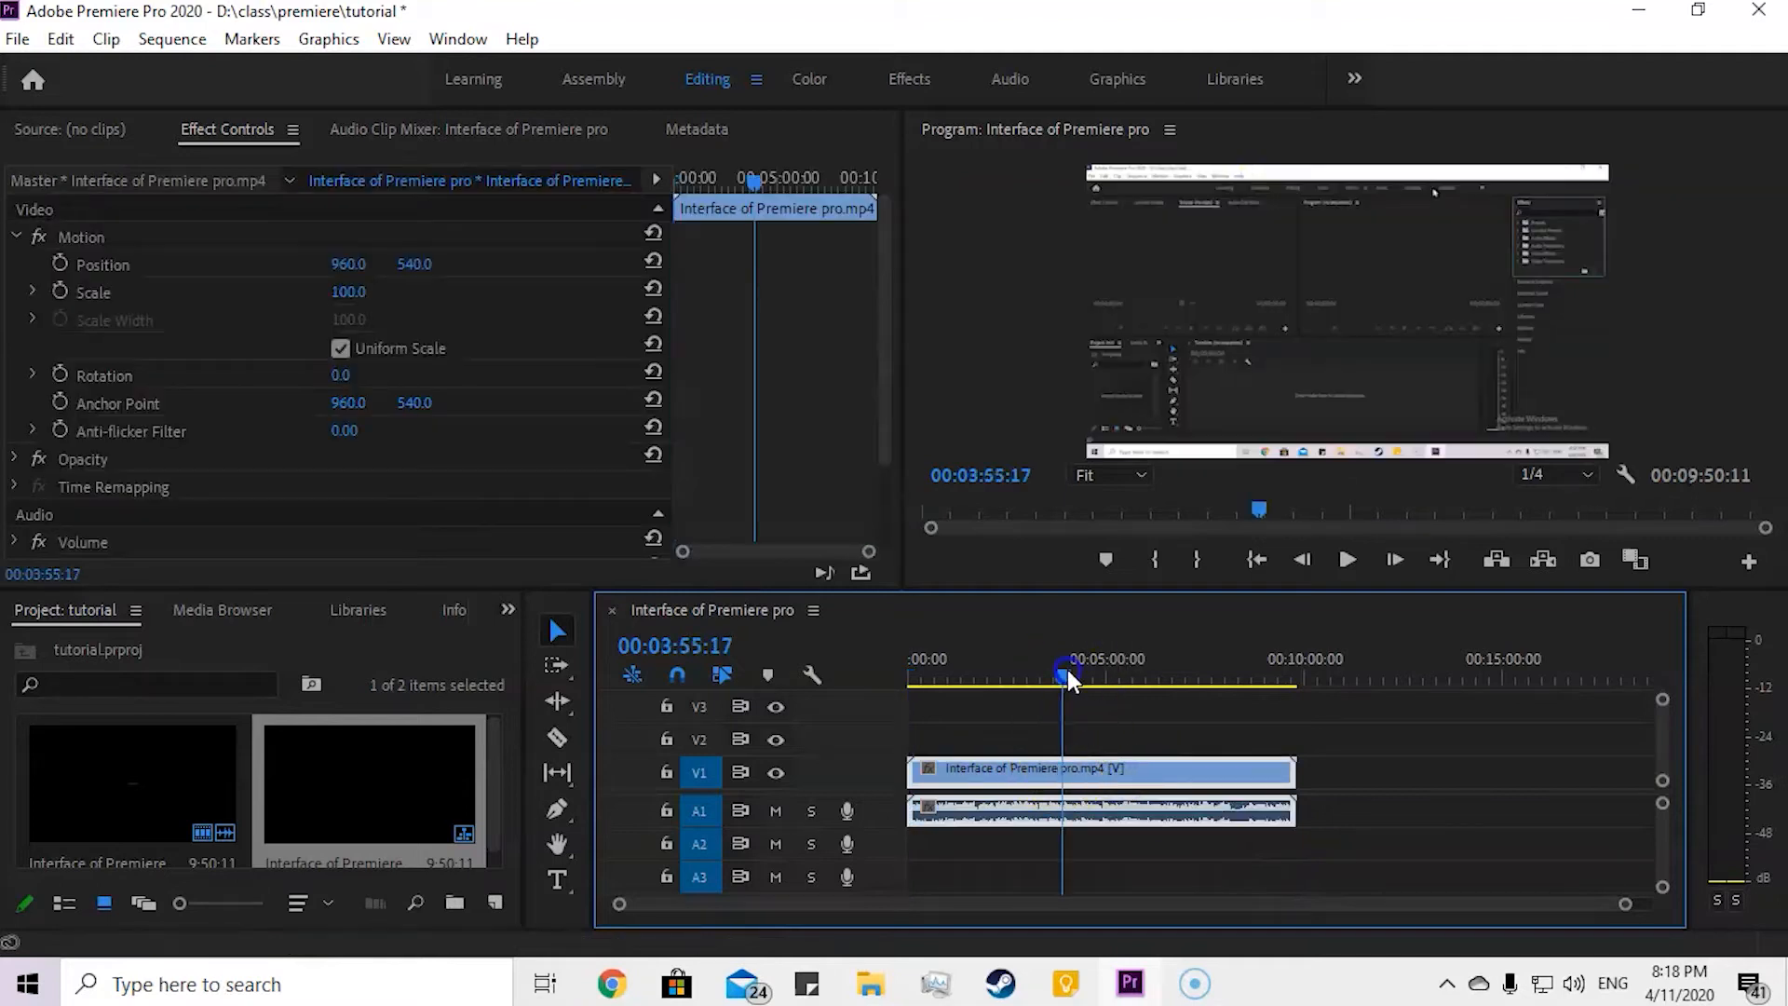
pyautogui.rightClick(1080, 780)
pyautogui.rightClick(1036, 777)
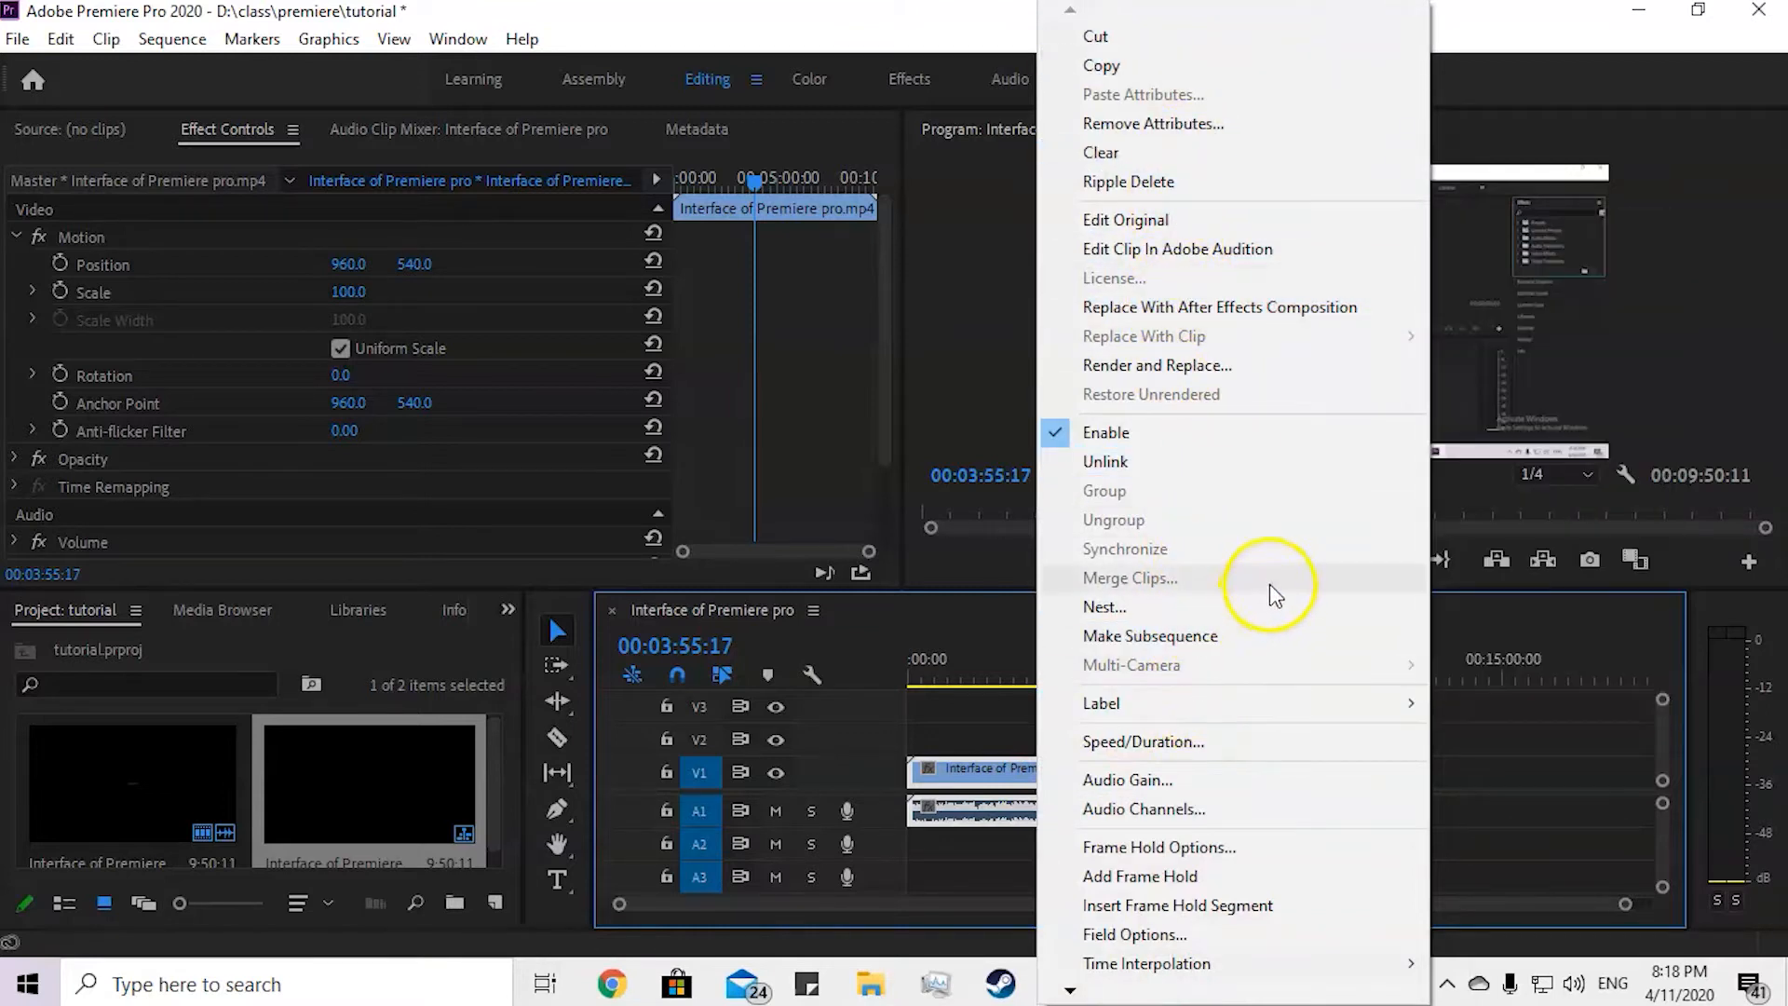
pyautogui.click(1089, 466)
# Step: Try moving the unlinked video and audio separately along their tracks, undoing each move and the unlinking
pyautogui.moveTo(1162, 773); pyautogui.dragTo(1440, 770)
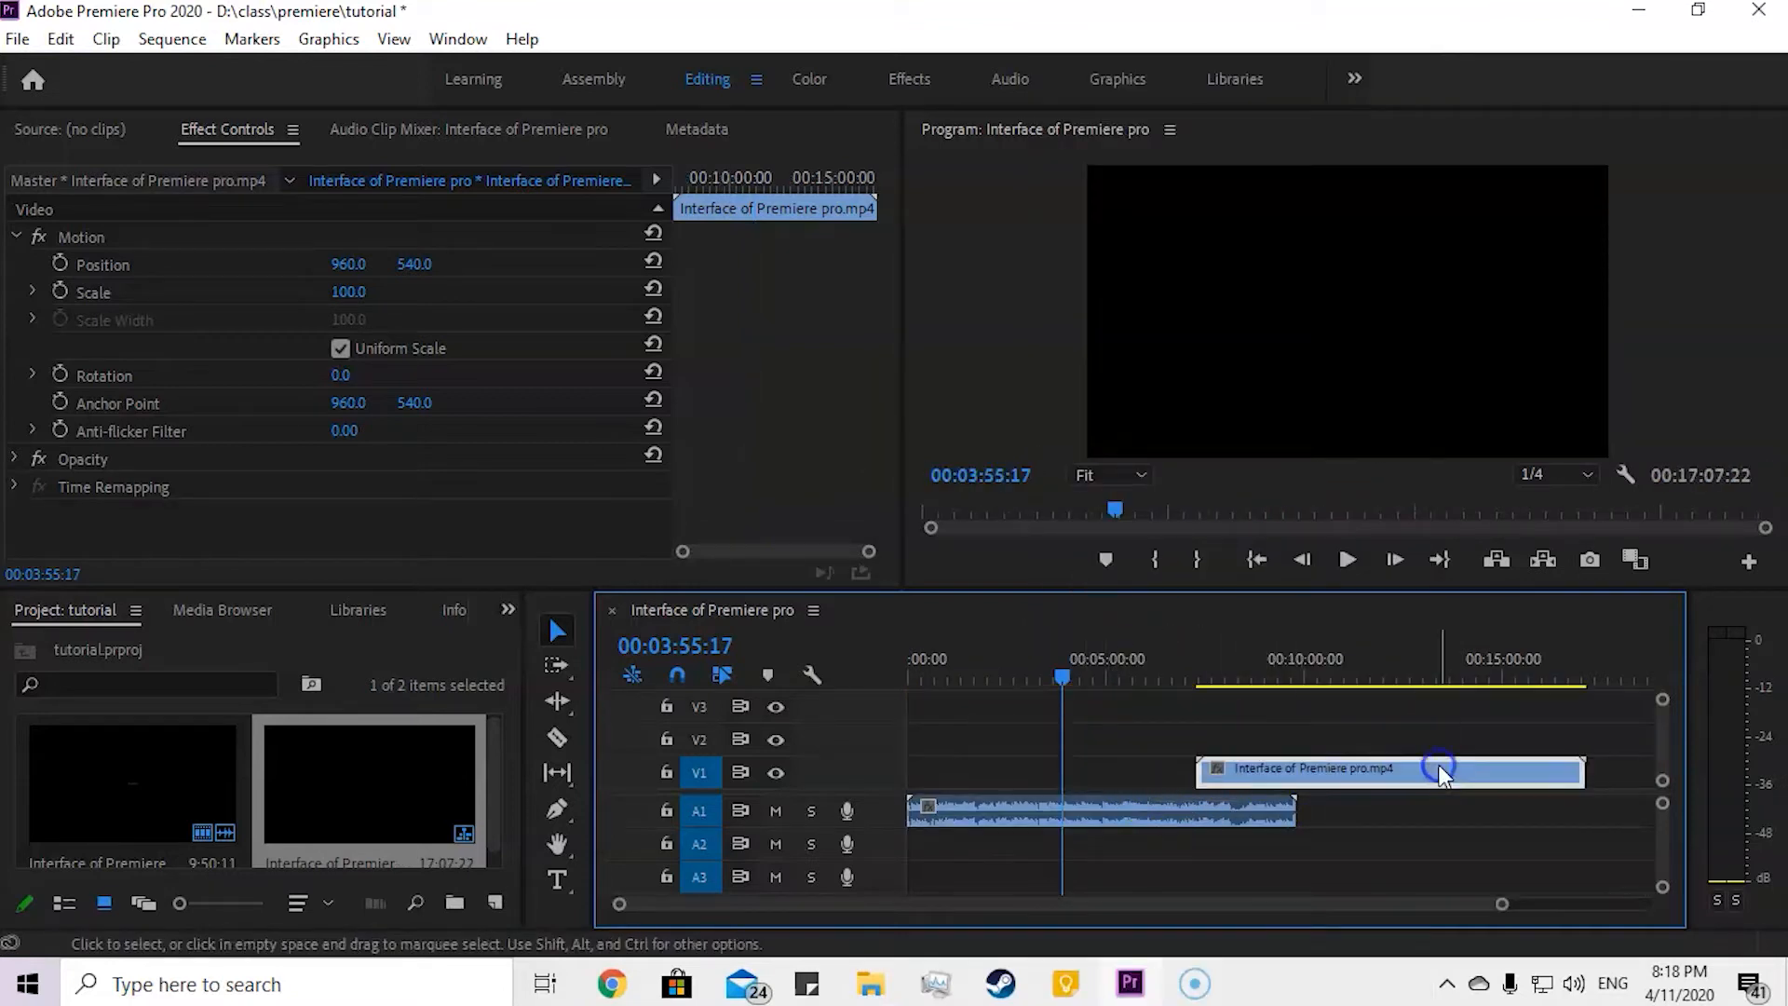
pyautogui.hotkey('ctrl', 'z')
pyautogui.moveTo(1129, 810); pyautogui.dragTo(1377, 808)
pyautogui.click(1180, 711)
pyautogui.hotkey('ctrl', 'z')
pyautogui.hotkey('ctrl', 'z')
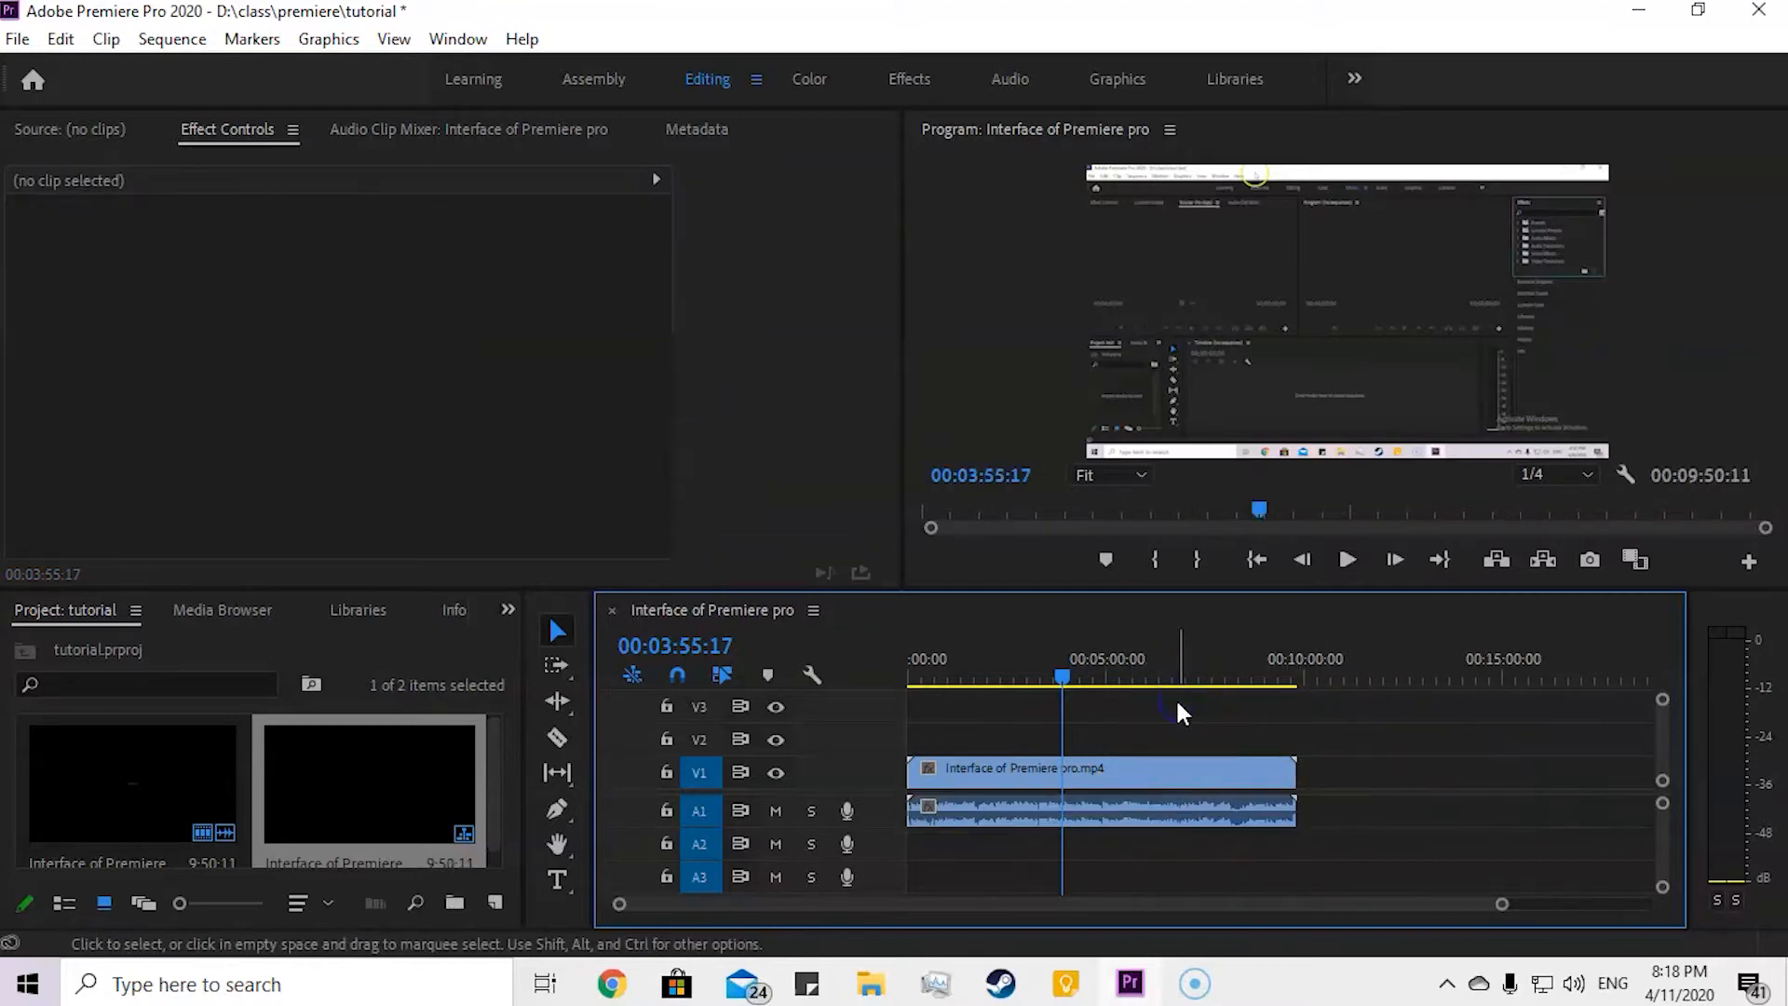
pyautogui.moveTo(1169, 786); pyautogui.dragTo(1313, 780)
pyautogui.hotkey('ctrl', 'z')
# Step: Unlink the clip's video and audio again, and select both parts on the timeline
pyautogui.moveTo(1203, 706); pyautogui.dragTo(934, 783)
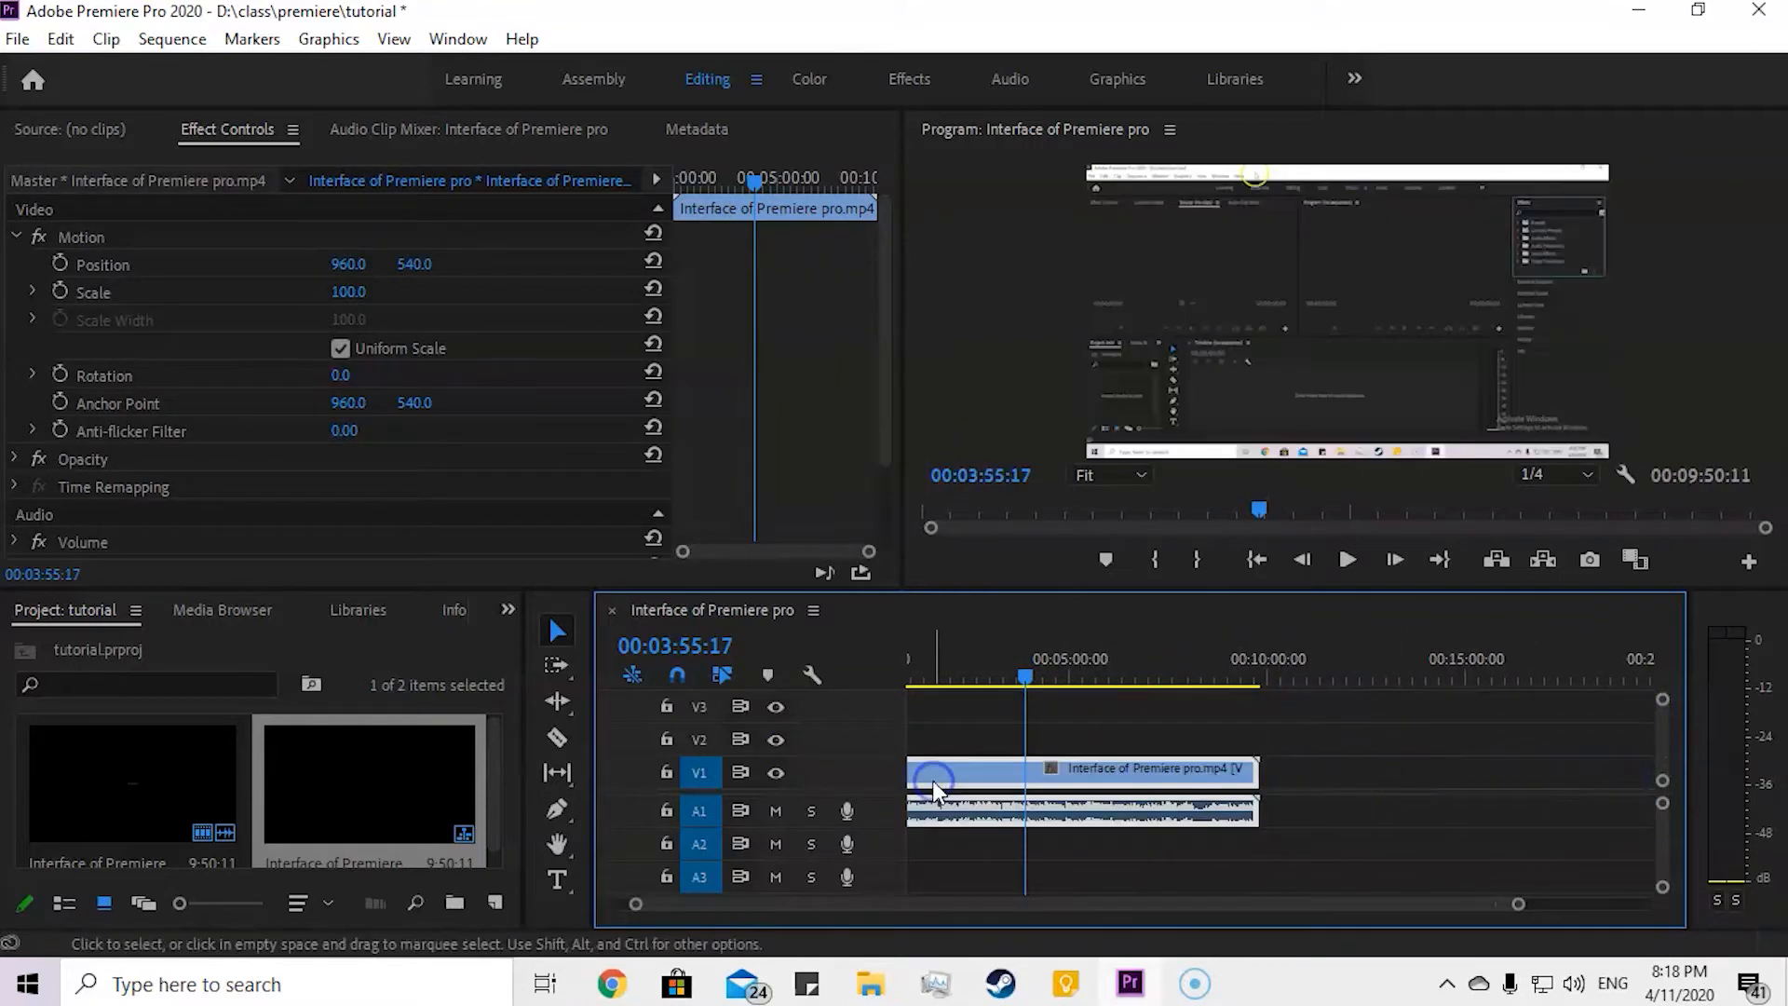
pyautogui.rightClick(929, 789)
pyautogui.click(992, 473)
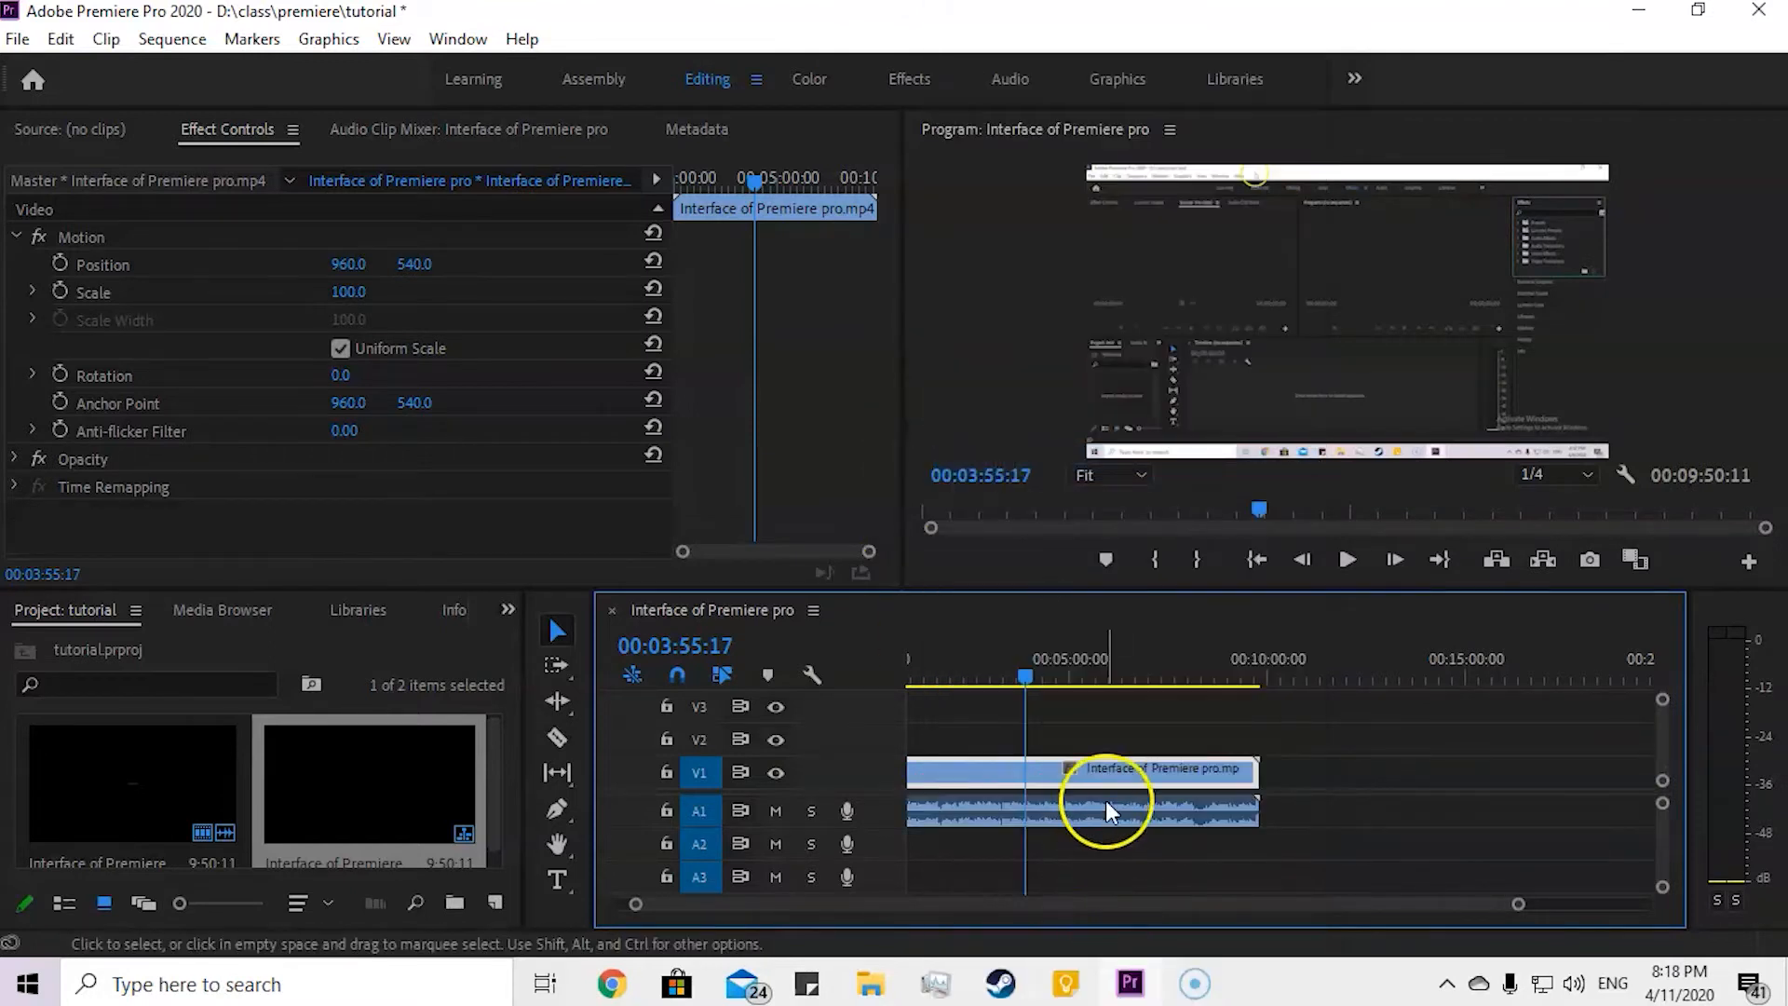
pyautogui.moveTo(1013, 903); pyautogui.dragTo(896, 908)
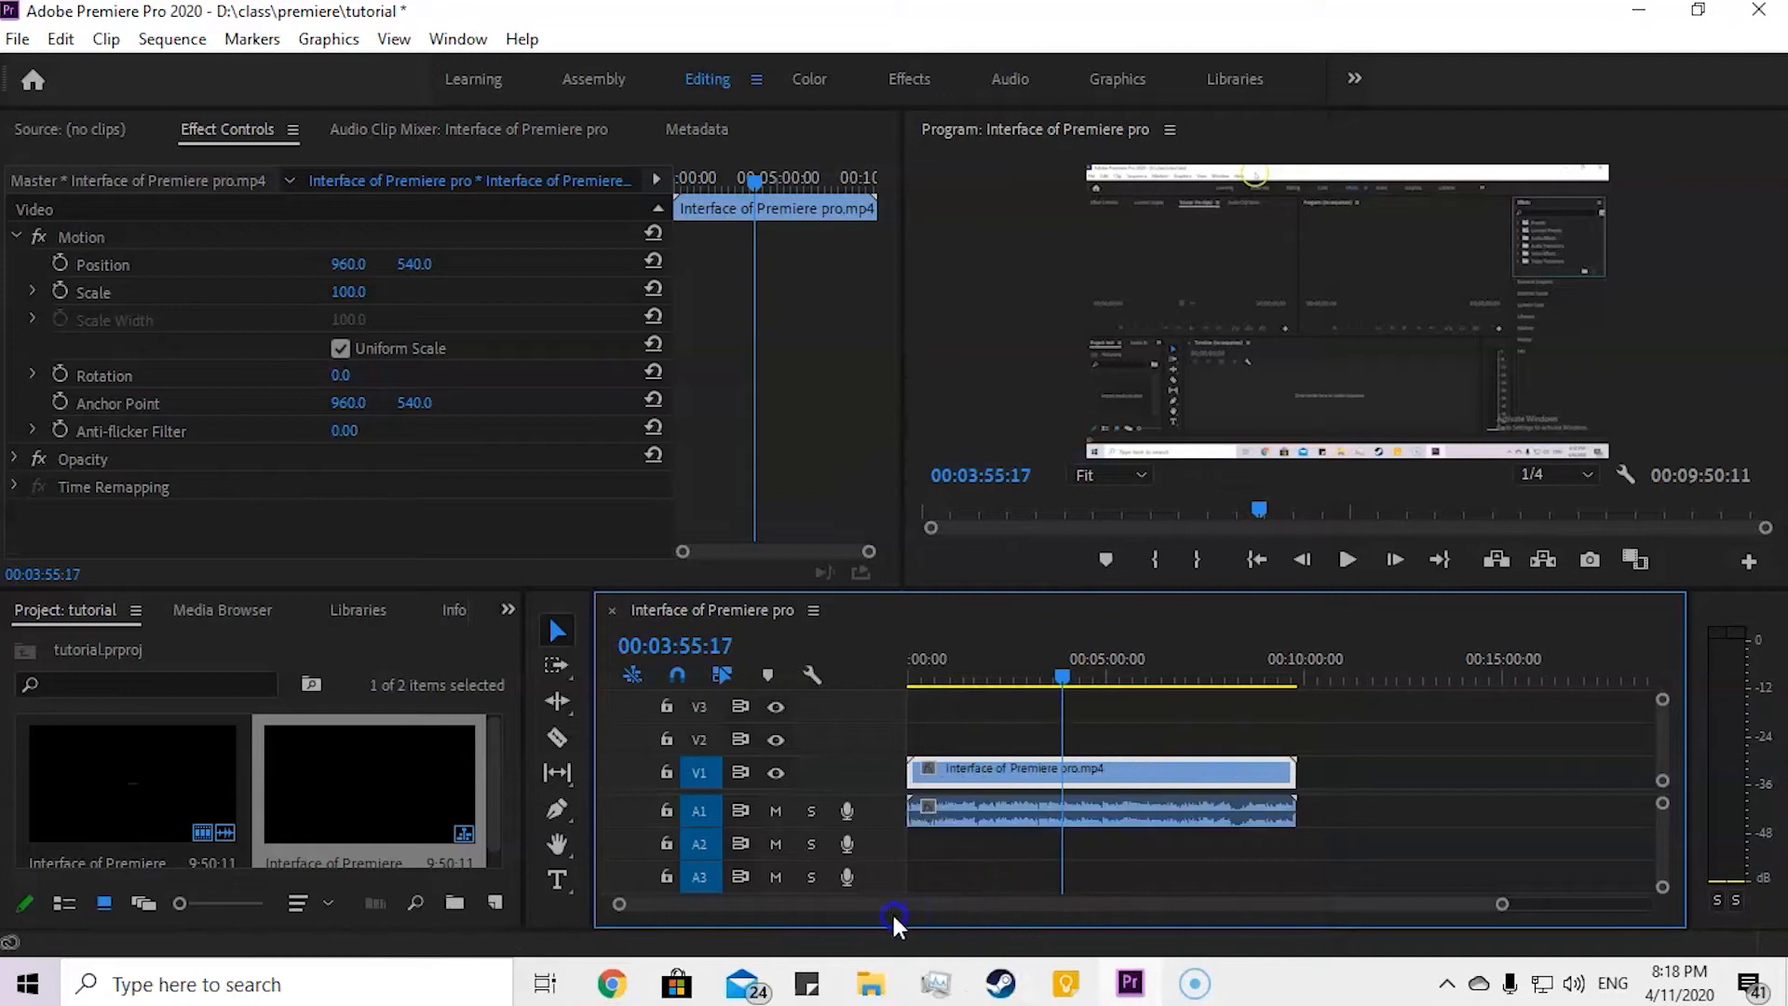
pyautogui.moveTo(1099, 797); pyautogui.dragTo(1041, 788)
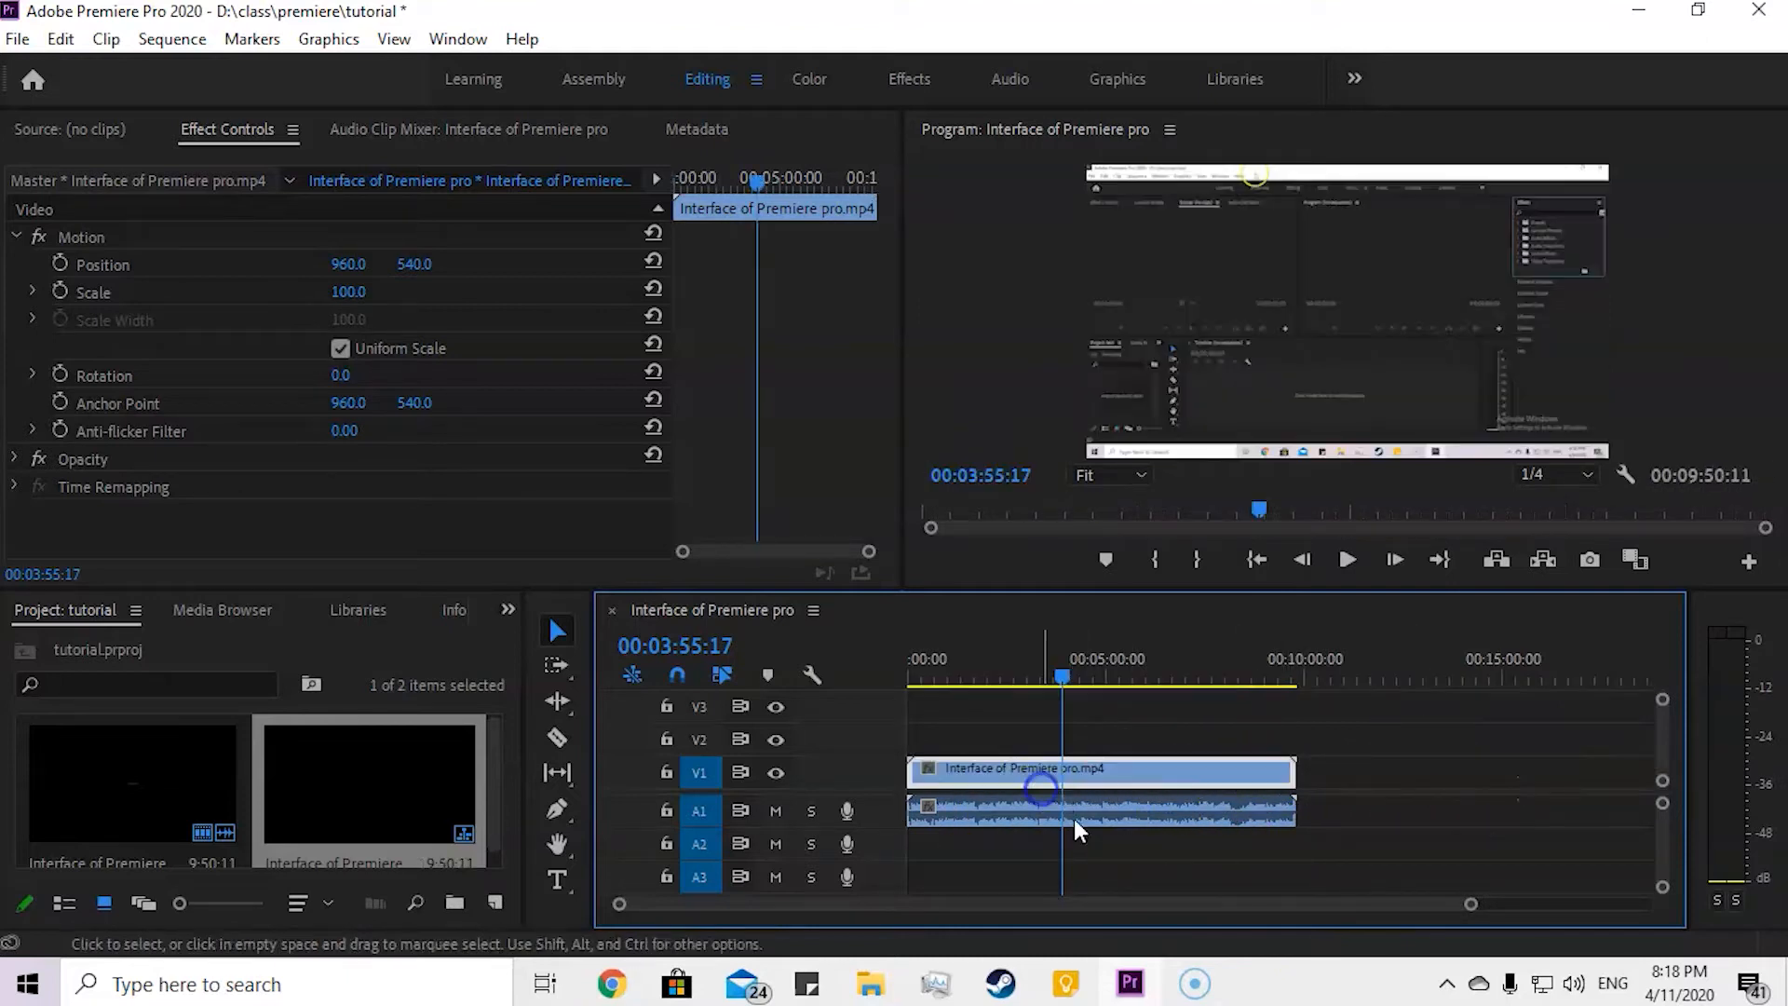
pyautogui.moveTo(1161, 711); pyautogui.dragTo(1337, 897)
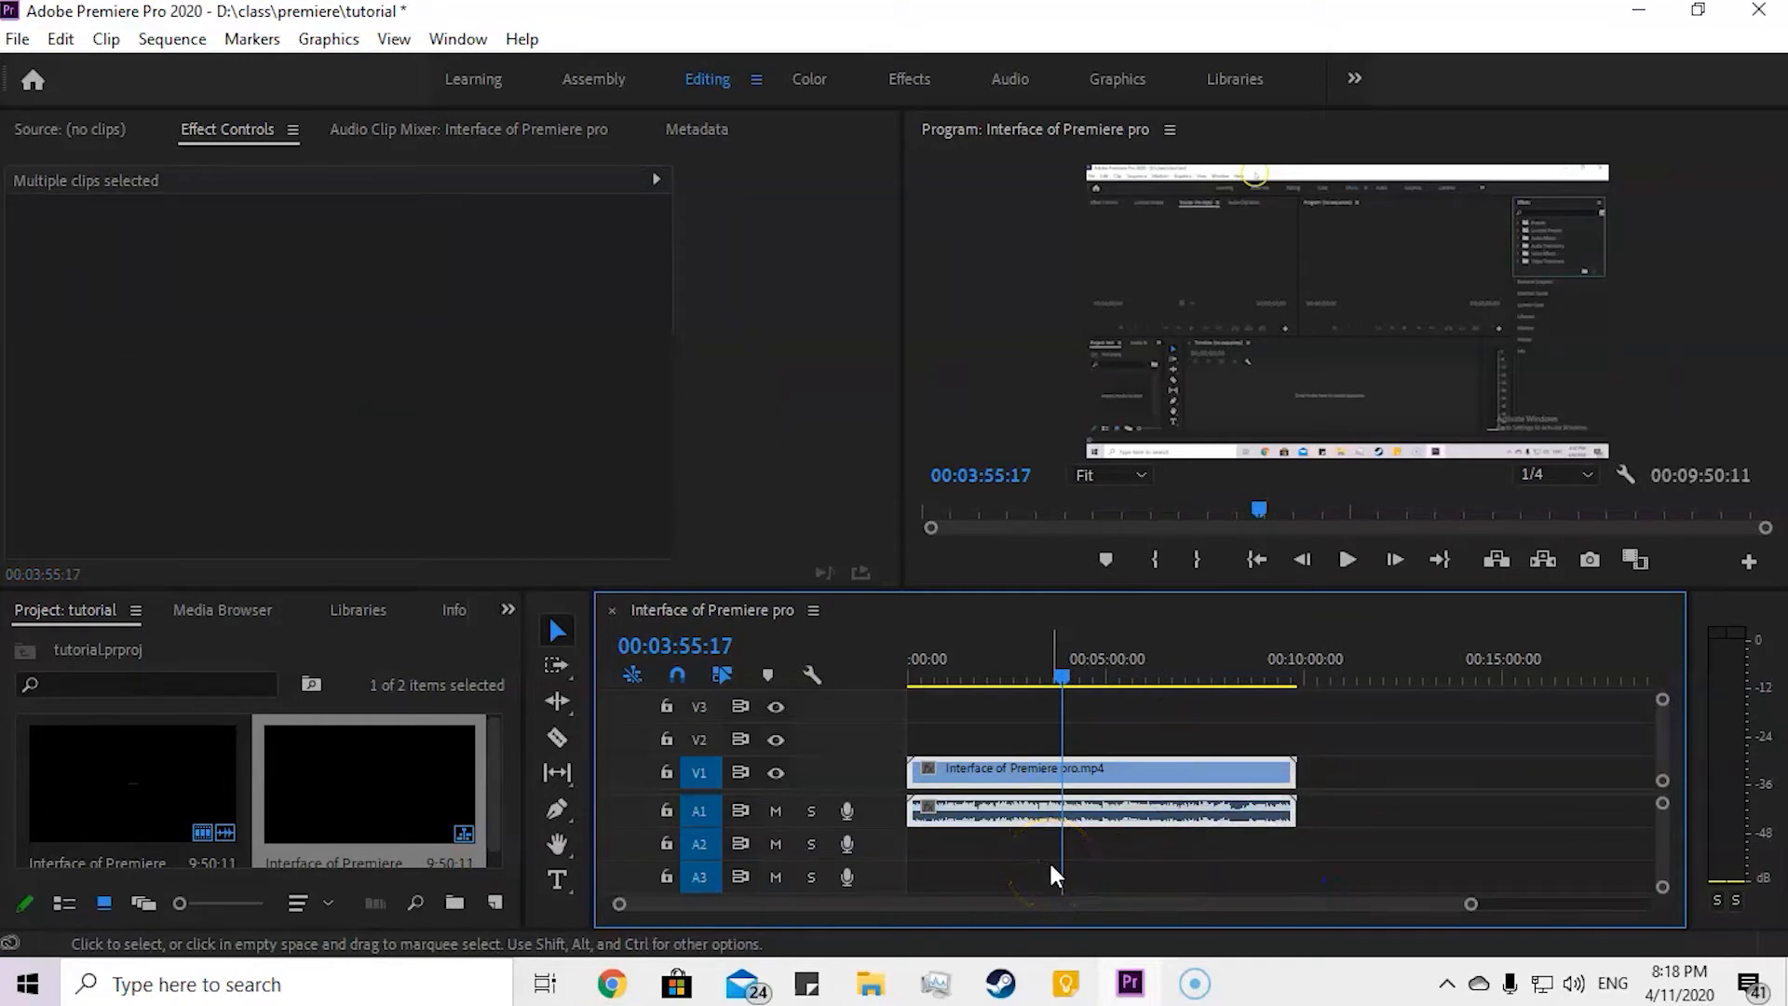
# Step: Undo the unlinking, then try moving the linked clip along the timeline and undo that move
pyautogui.hotkey('ctrl', 'z')
pyautogui.hotkey('ctrl', 'z')
pyautogui.hotkey('ctrl', 'z')
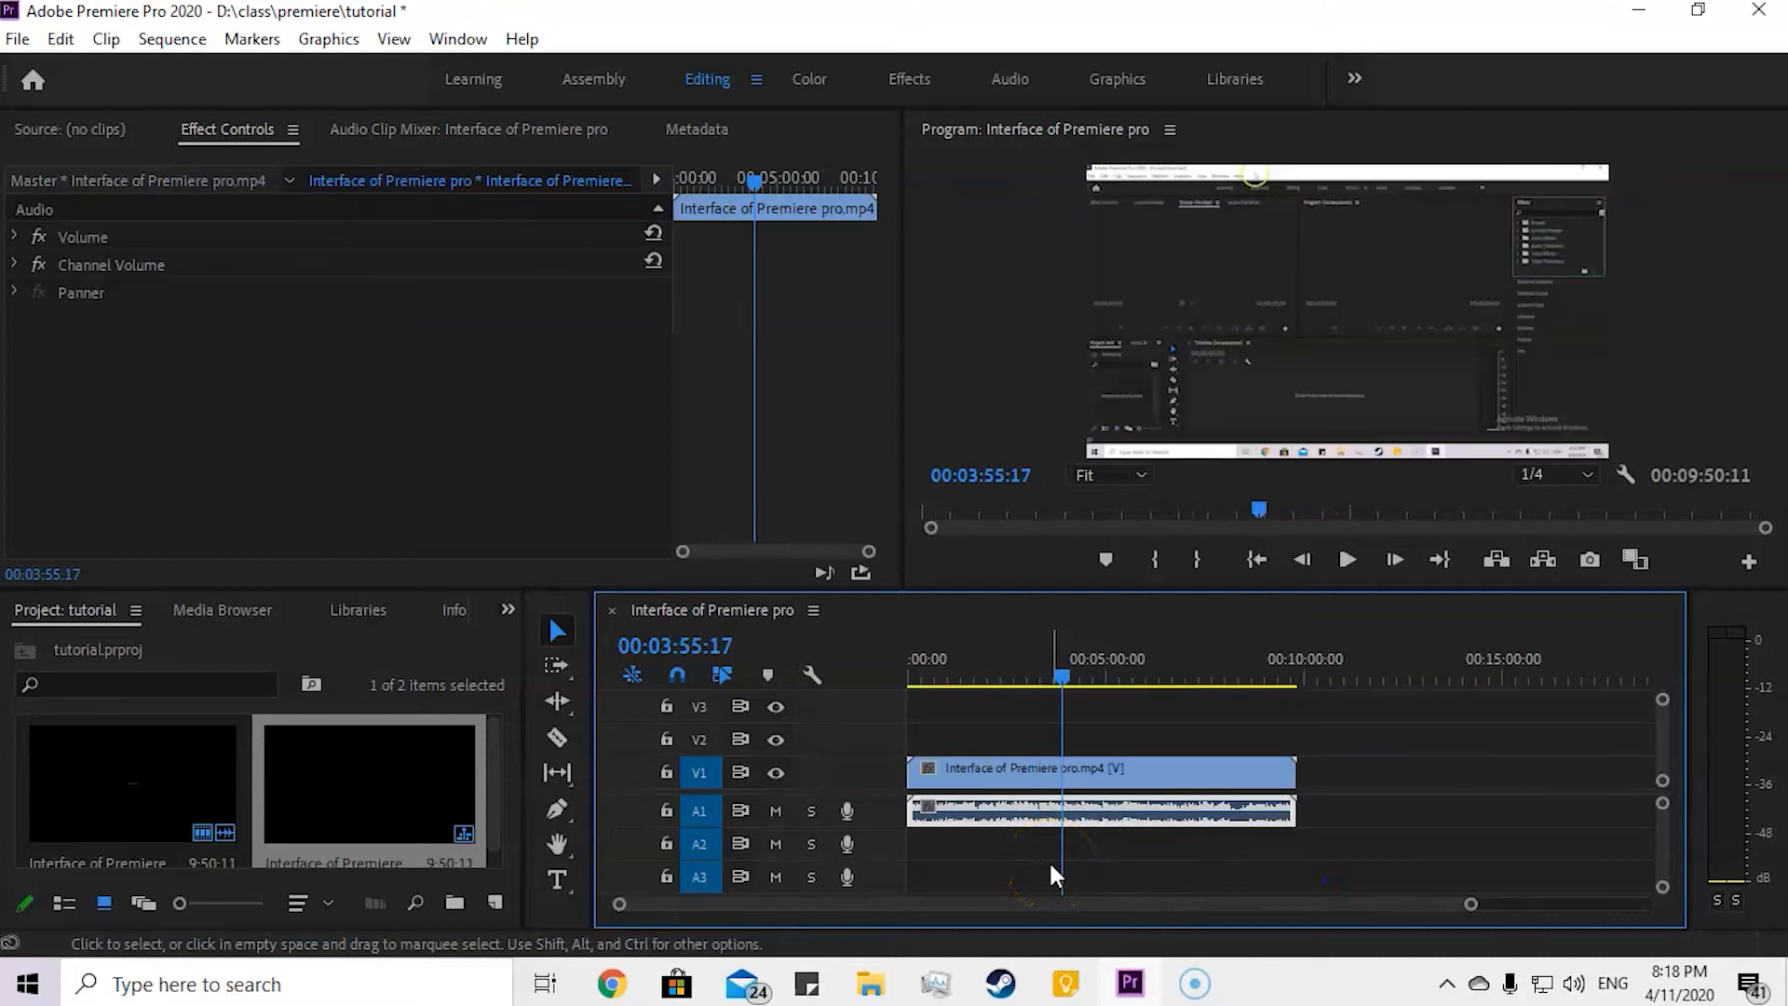
pyautogui.click(1147, 721)
pyautogui.click(1126, 767)
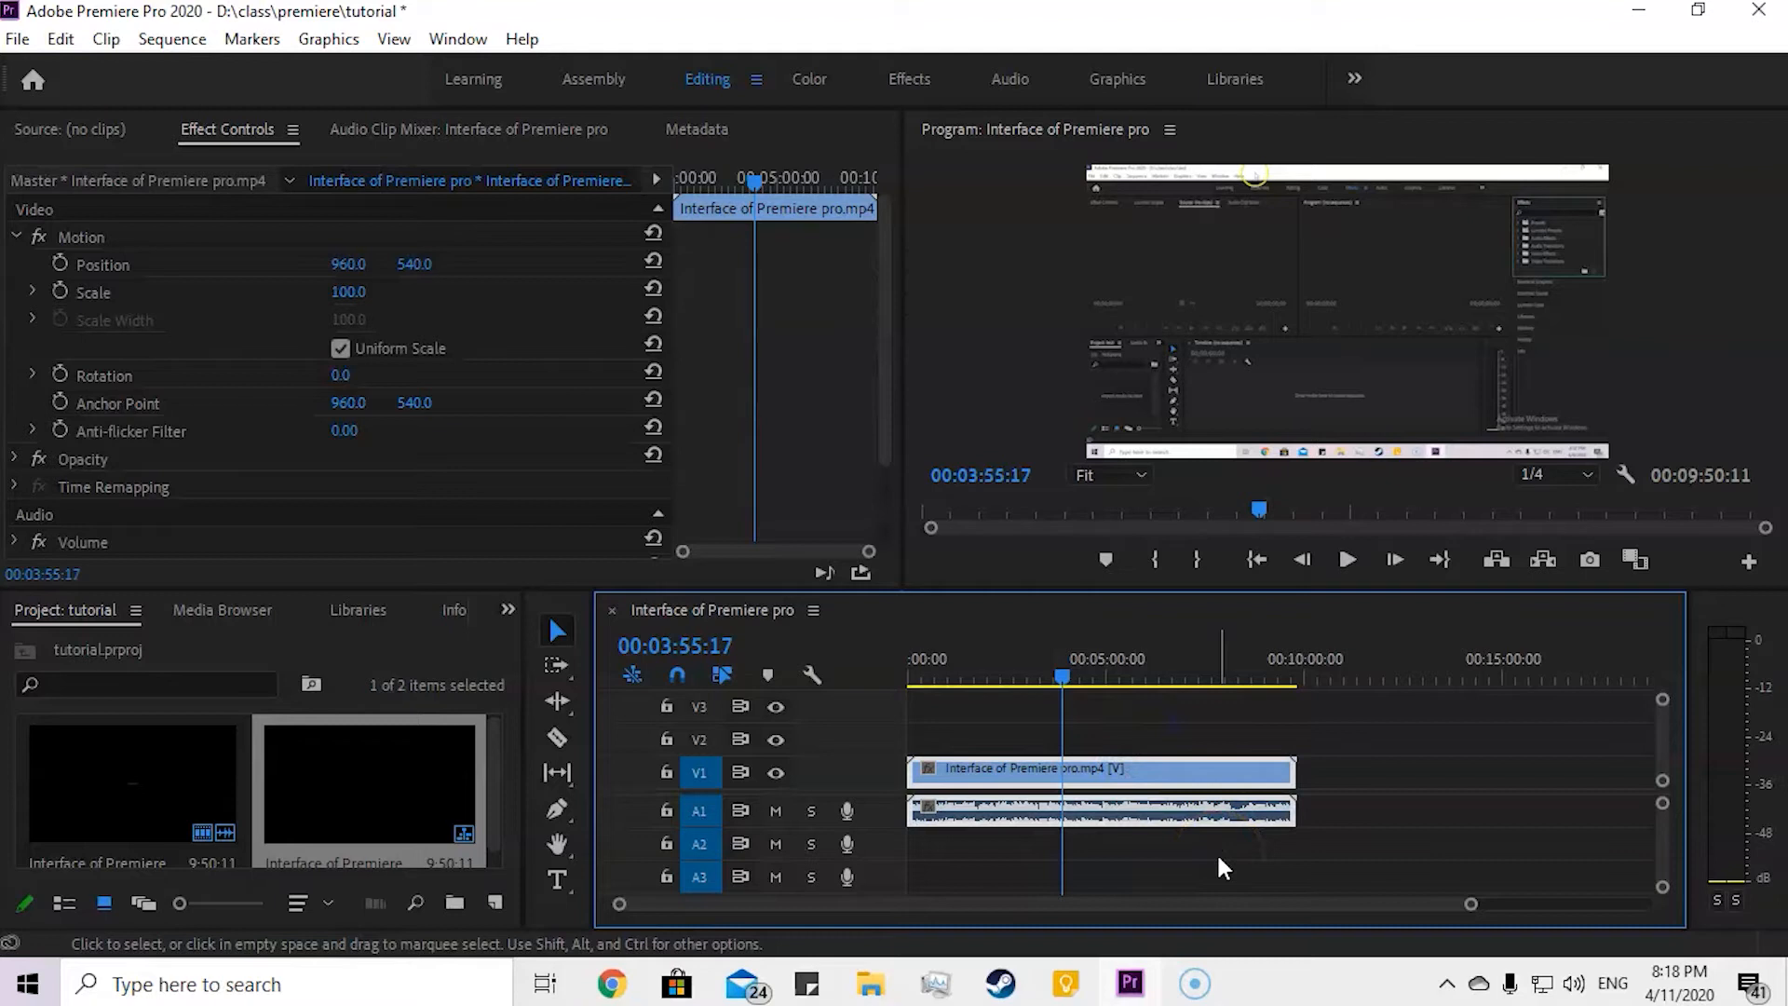
pyautogui.moveTo(1153, 766); pyautogui.dragTo(1233, 763)
pyautogui.hotkey('ctrl', 'z')
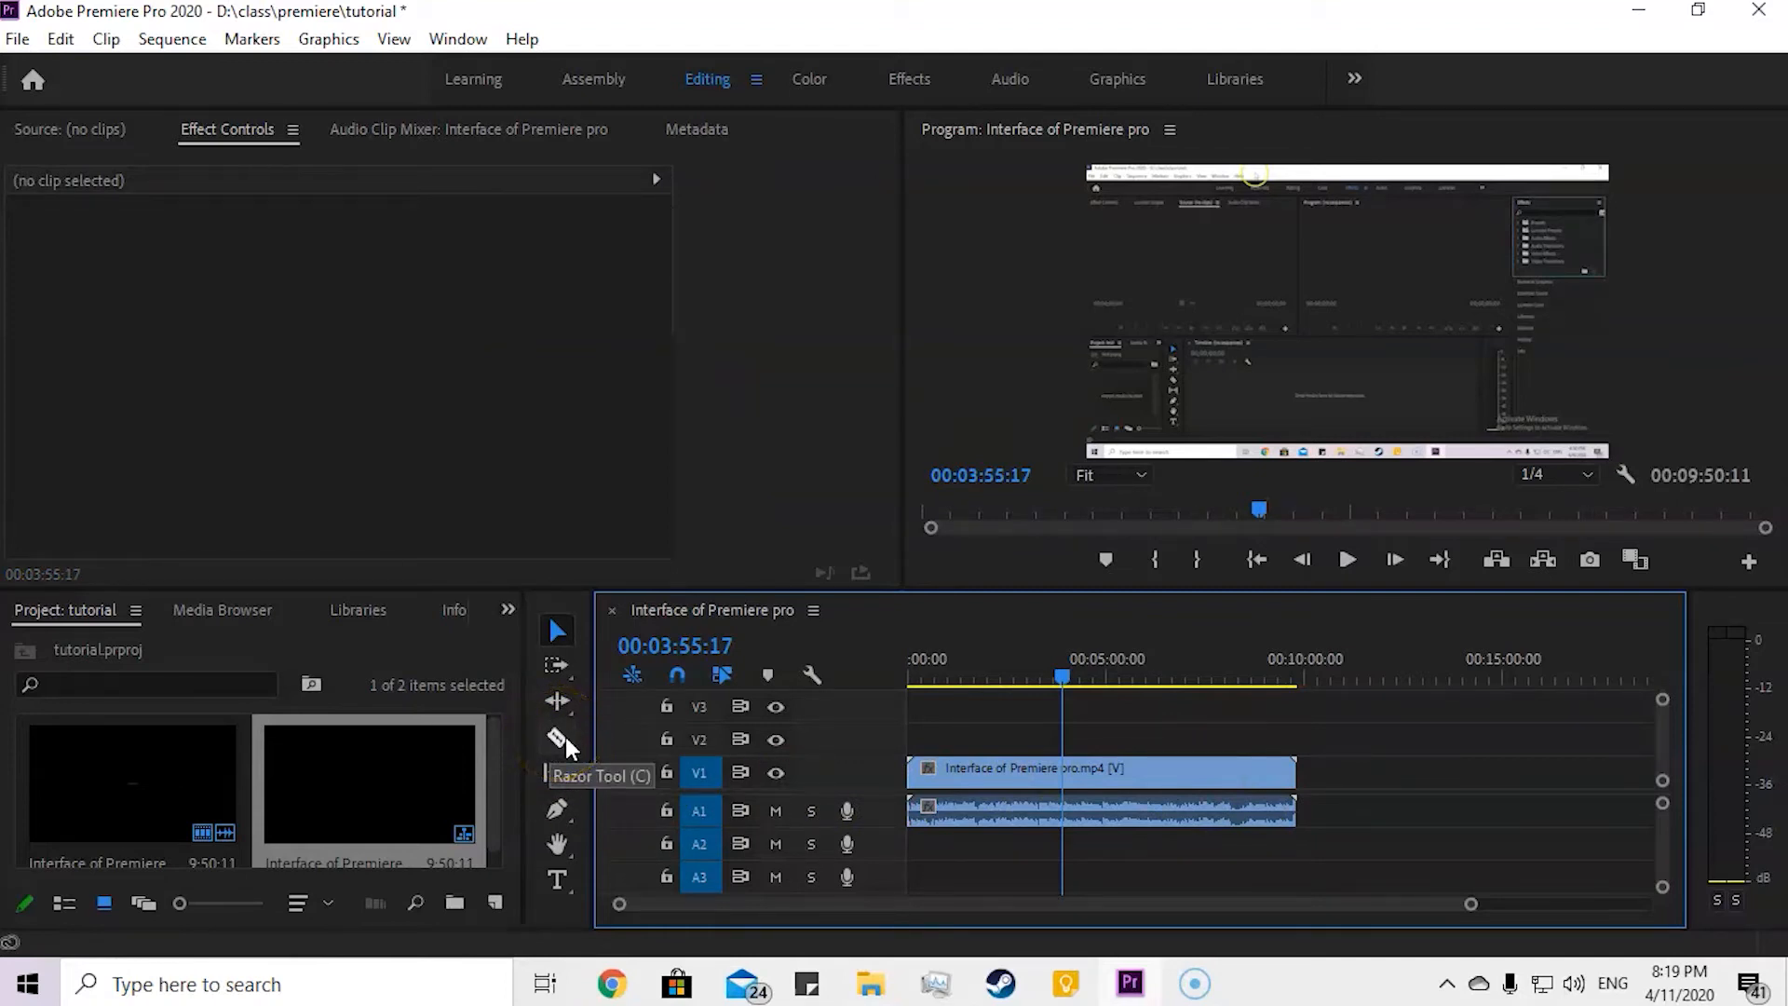
# Step: Split the linked clip at about 00:04:47 with the Razor tool, then return to the Selection tool
pyautogui.click(1030, 771)
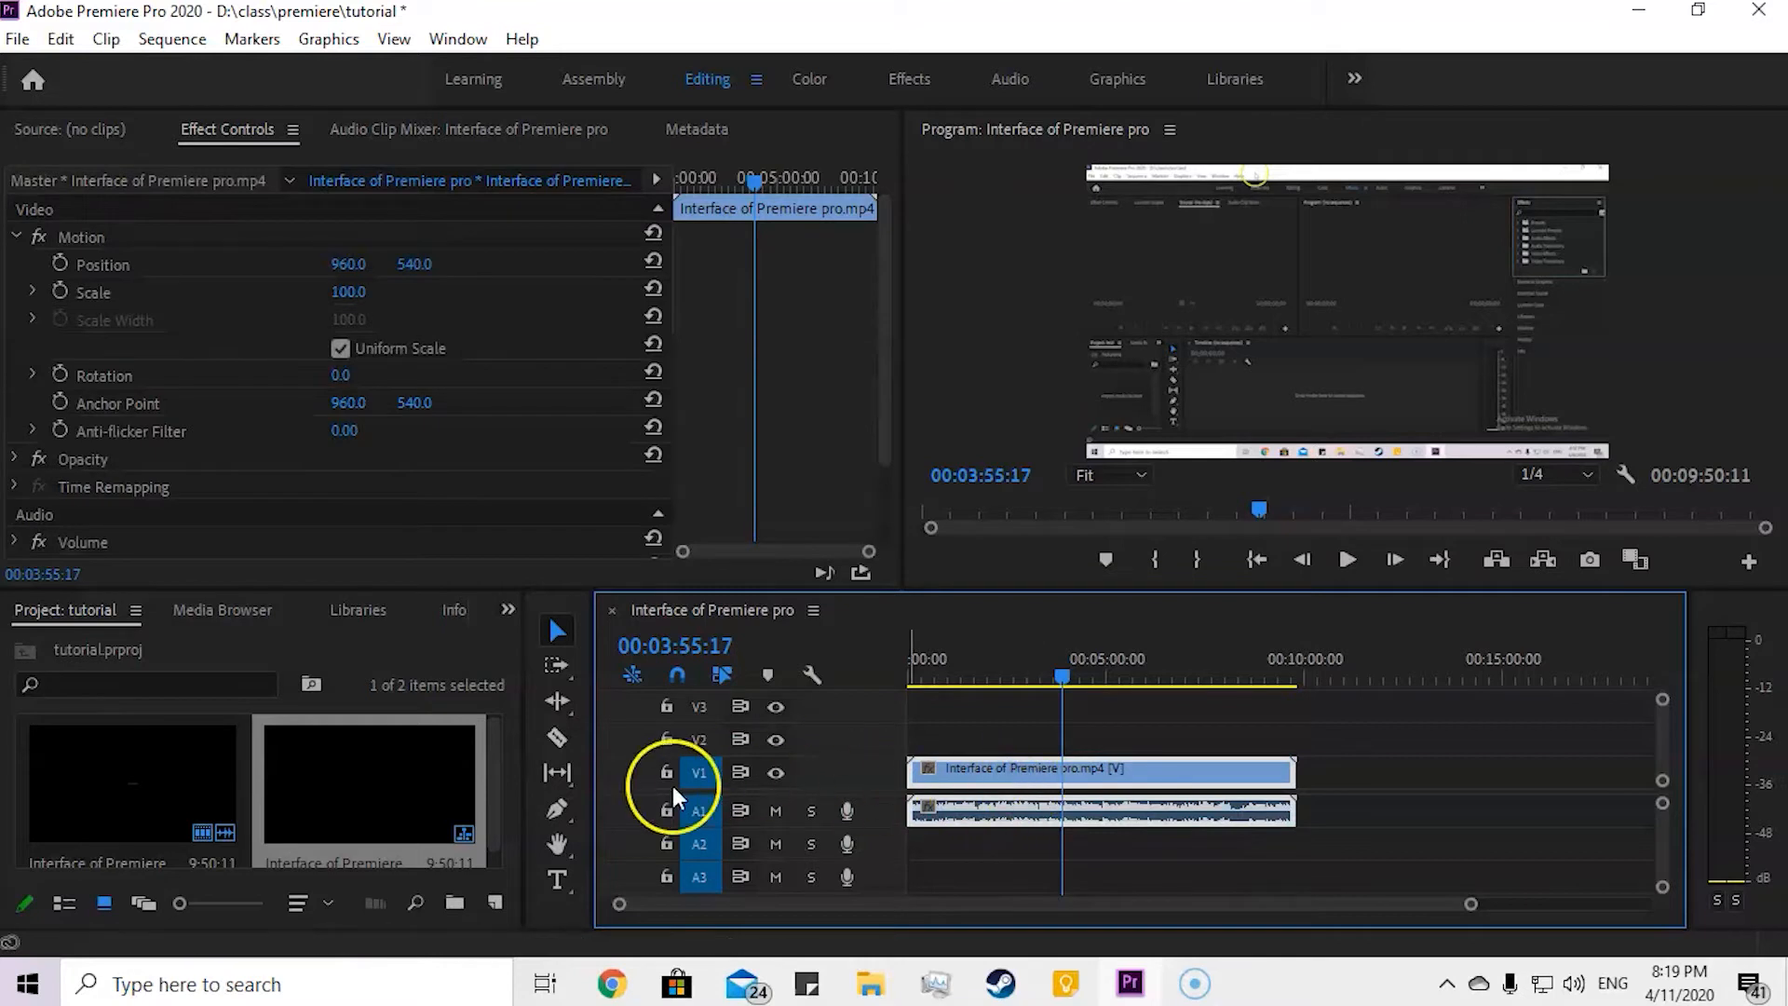
pyautogui.click(564, 736)
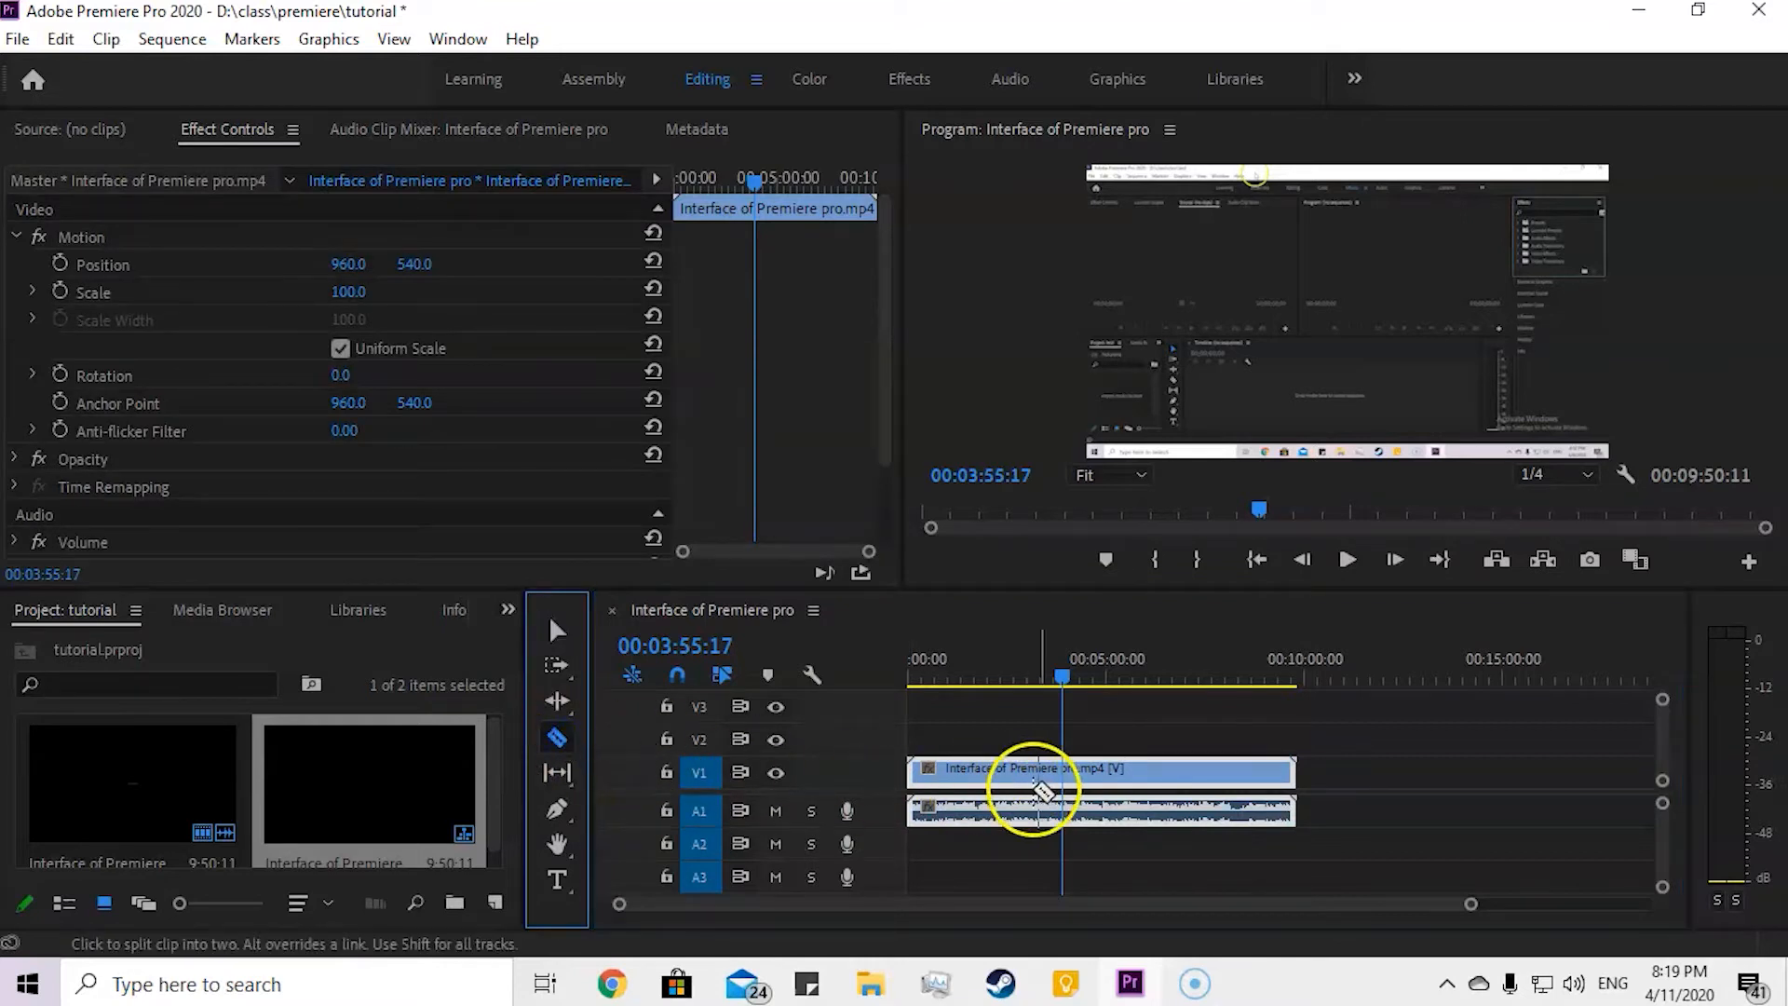
pyautogui.click(1095, 771)
pyautogui.scroll(8, 1087, 785)
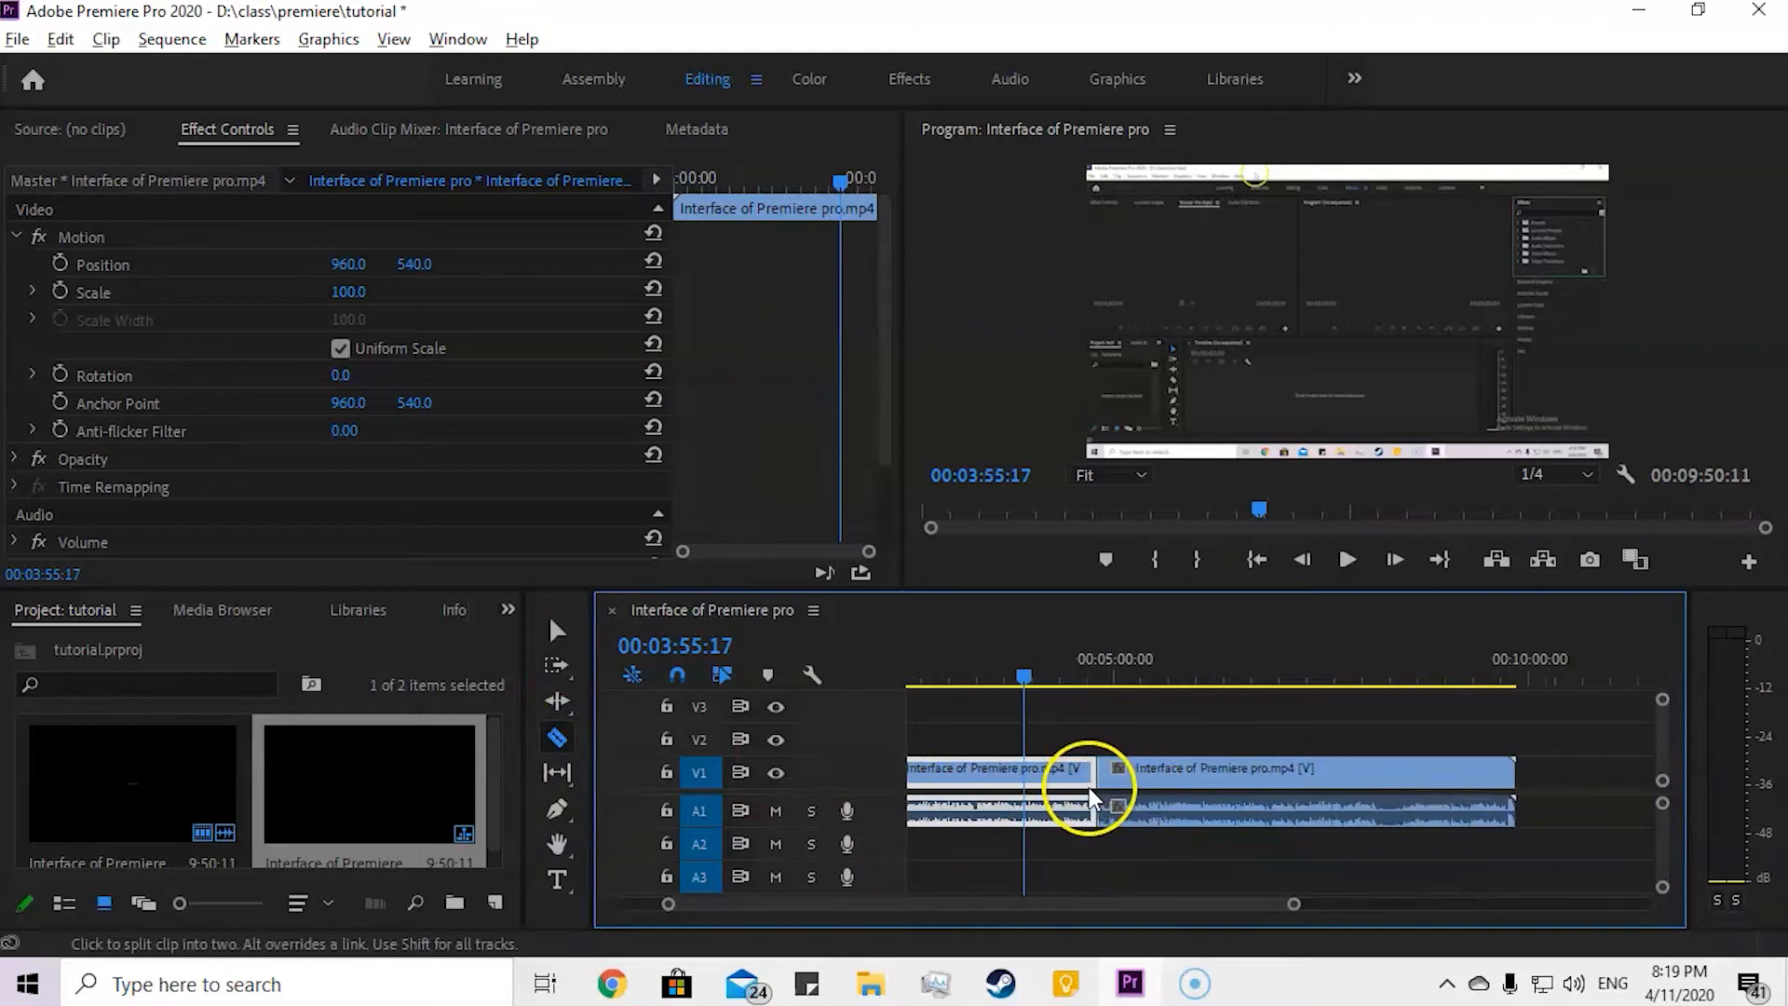
pyautogui.scroll(-5, 1106, 788)
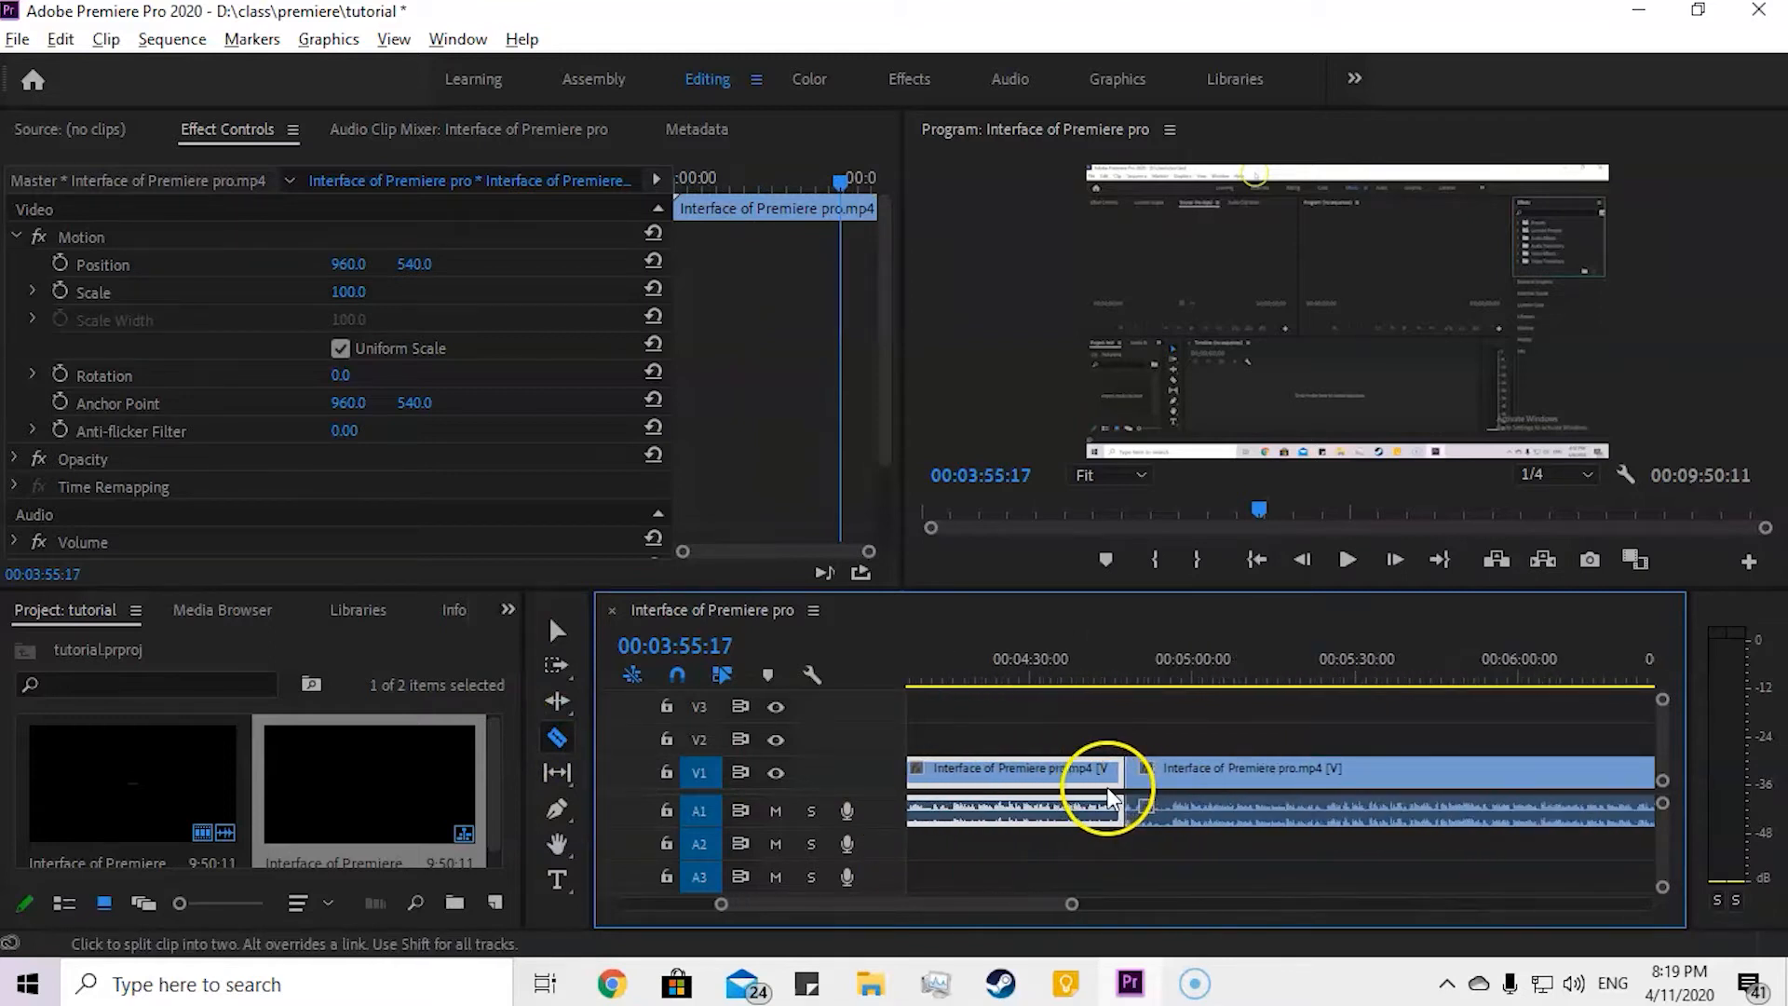
pyautogui.press('v')
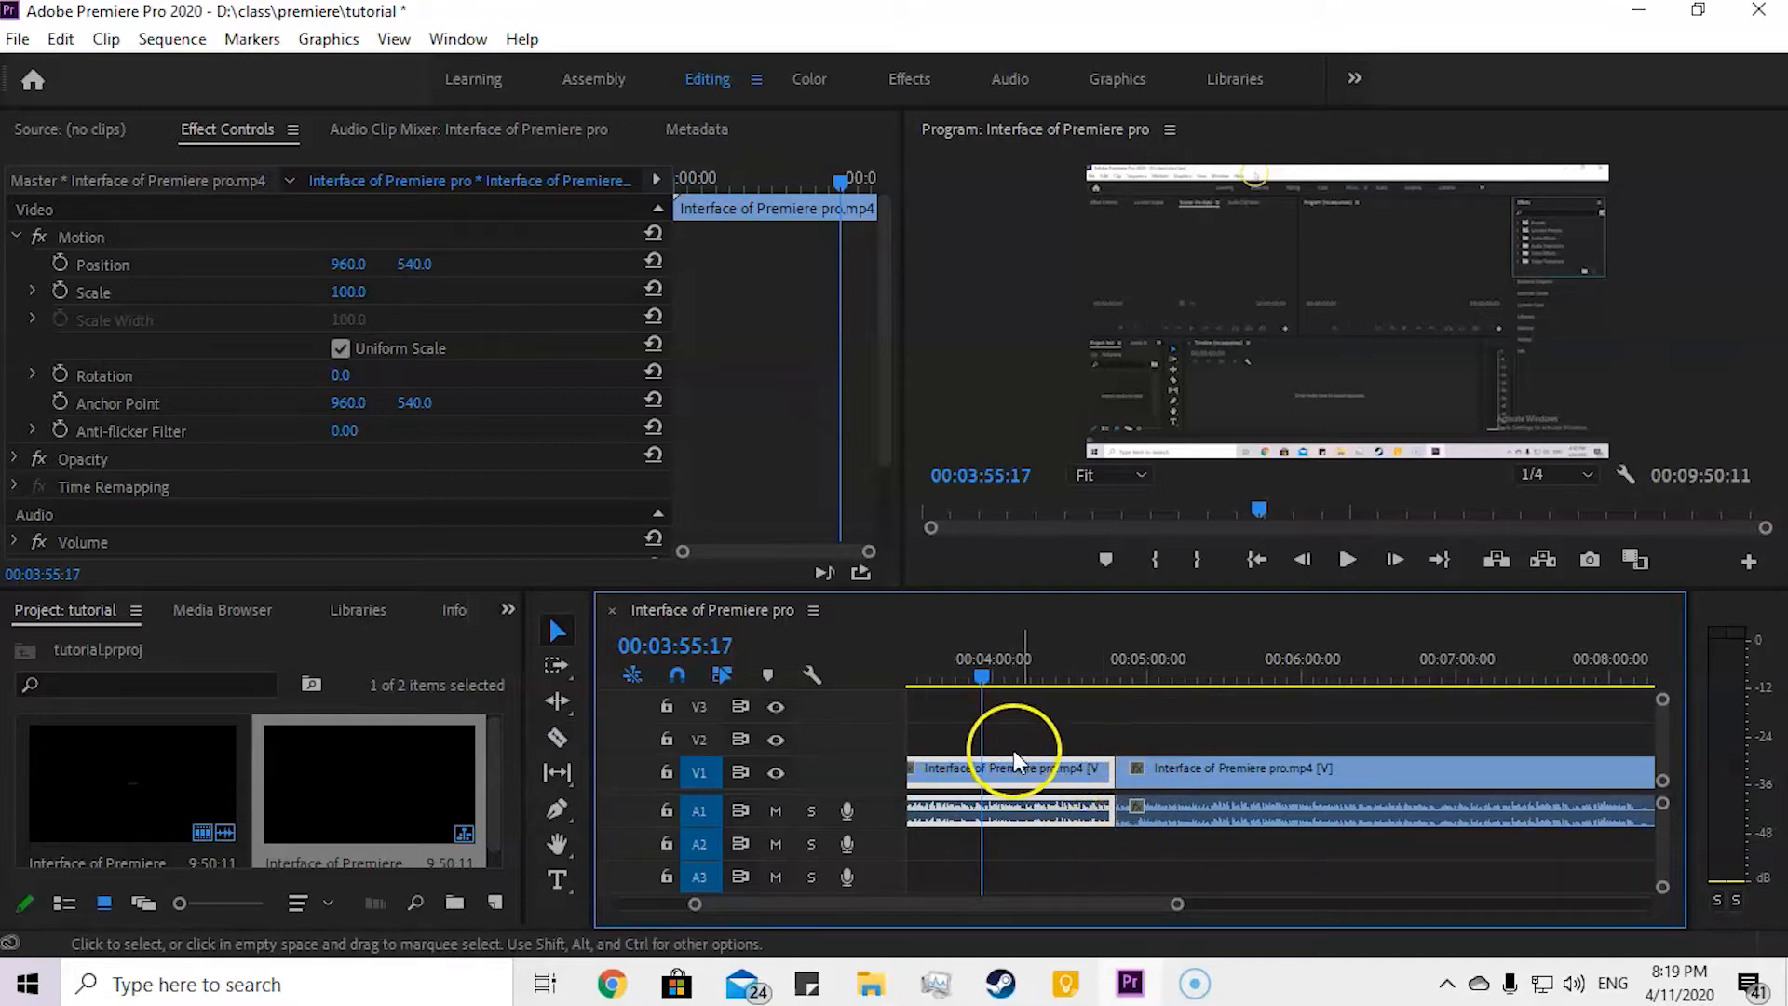
# Step: Move the second piece about 2 min 30 s later to open a gap, and preview the sequence from the start
pyautogui.moveTo(1155, 773); pyautogui.dragTo(1538, 778)
pyautogui.scroll(-5, 1193, 764)
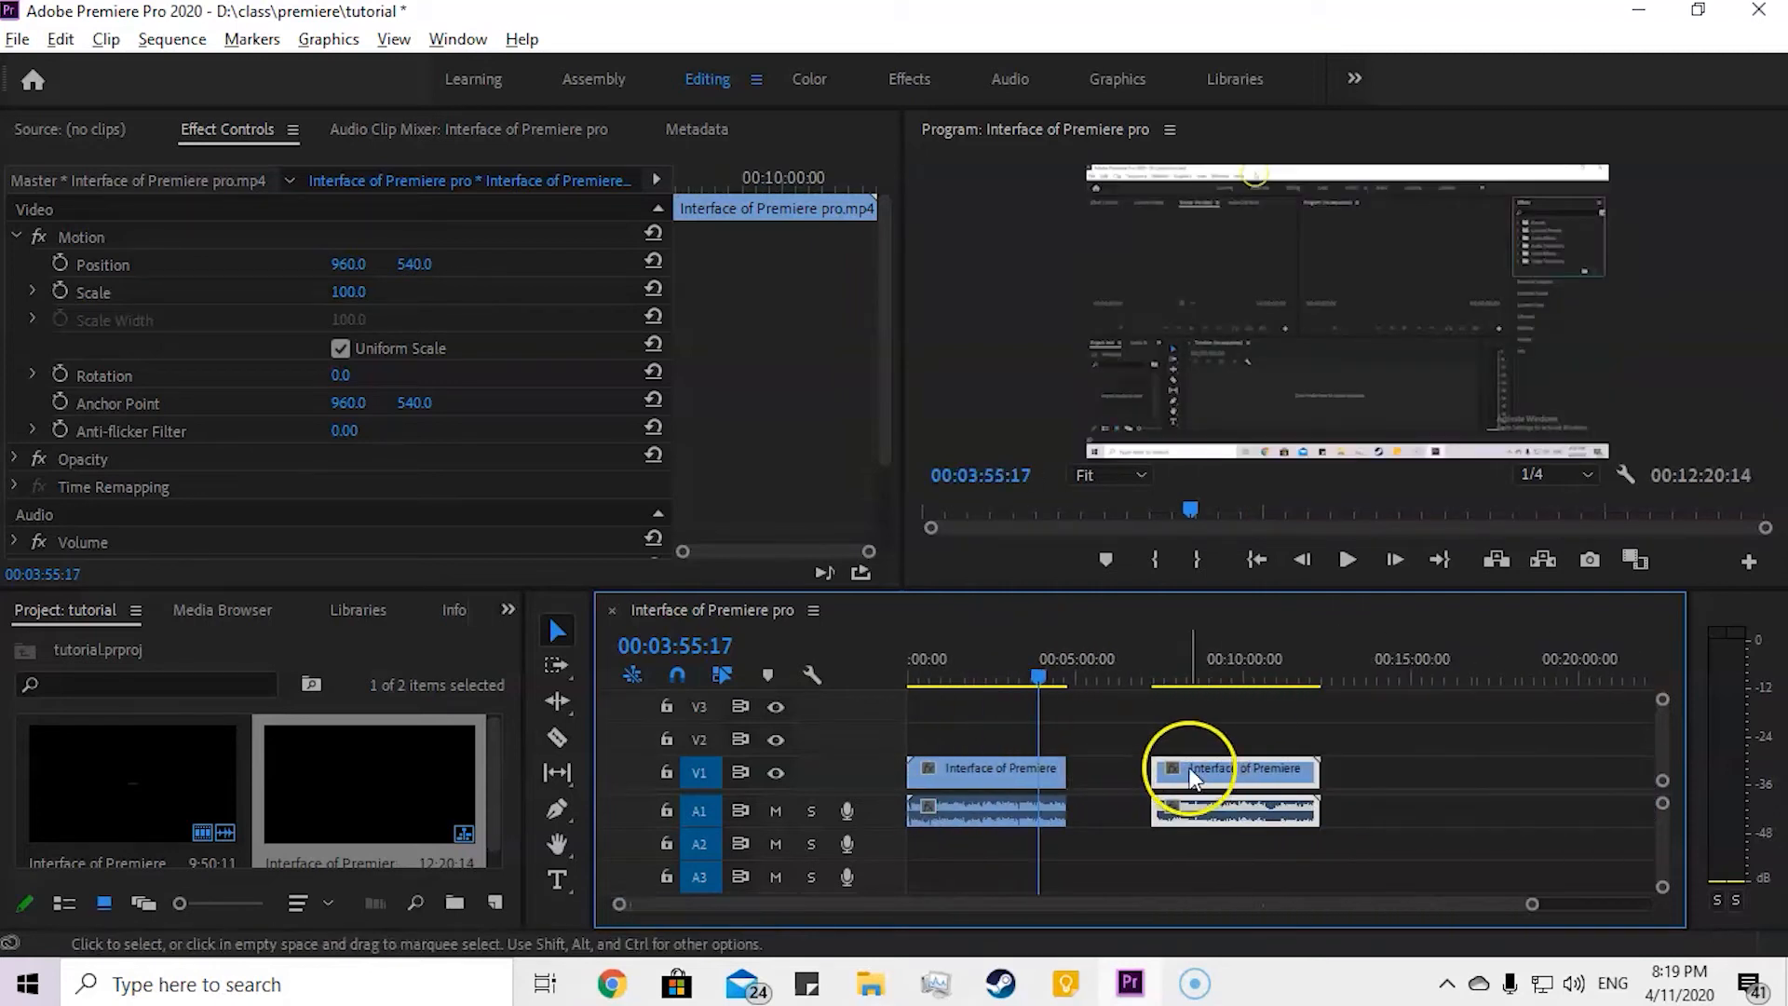
pyautogui.moveTo(1012, 681); pyautogui.dragTo(852, 680)
pyautogui.press('space')
pyautogui.press('space')
pyautogui.press('space')
# Step: Close the gap by moving the second piece back against the first, then select both pieces and clear the selection
pyautogui.moveTo(1208, 773); pyautogui.dragTo(1138, 780)
pyautogui.click(1047, 706)
pyautogui.moveTo(1028, 703); pyautogui.dragTo(1127, 871)
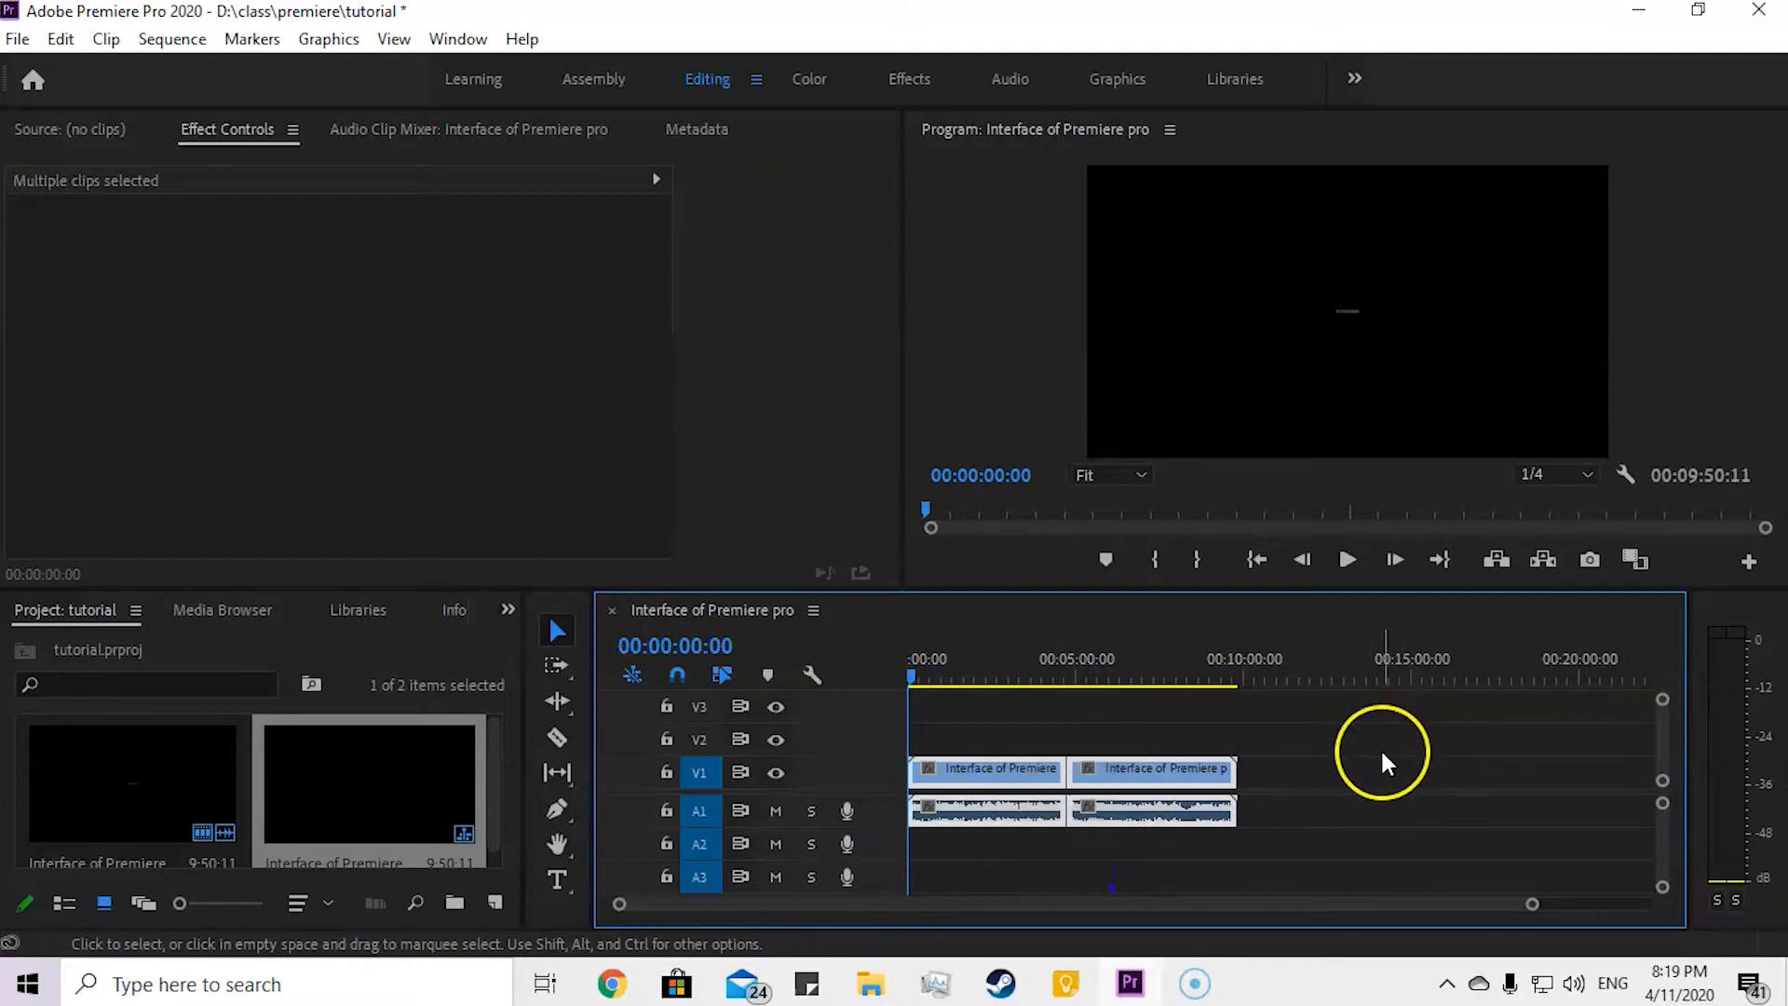
pyautogui.click(1378, 760)
pyautogui.click(1330, 787)
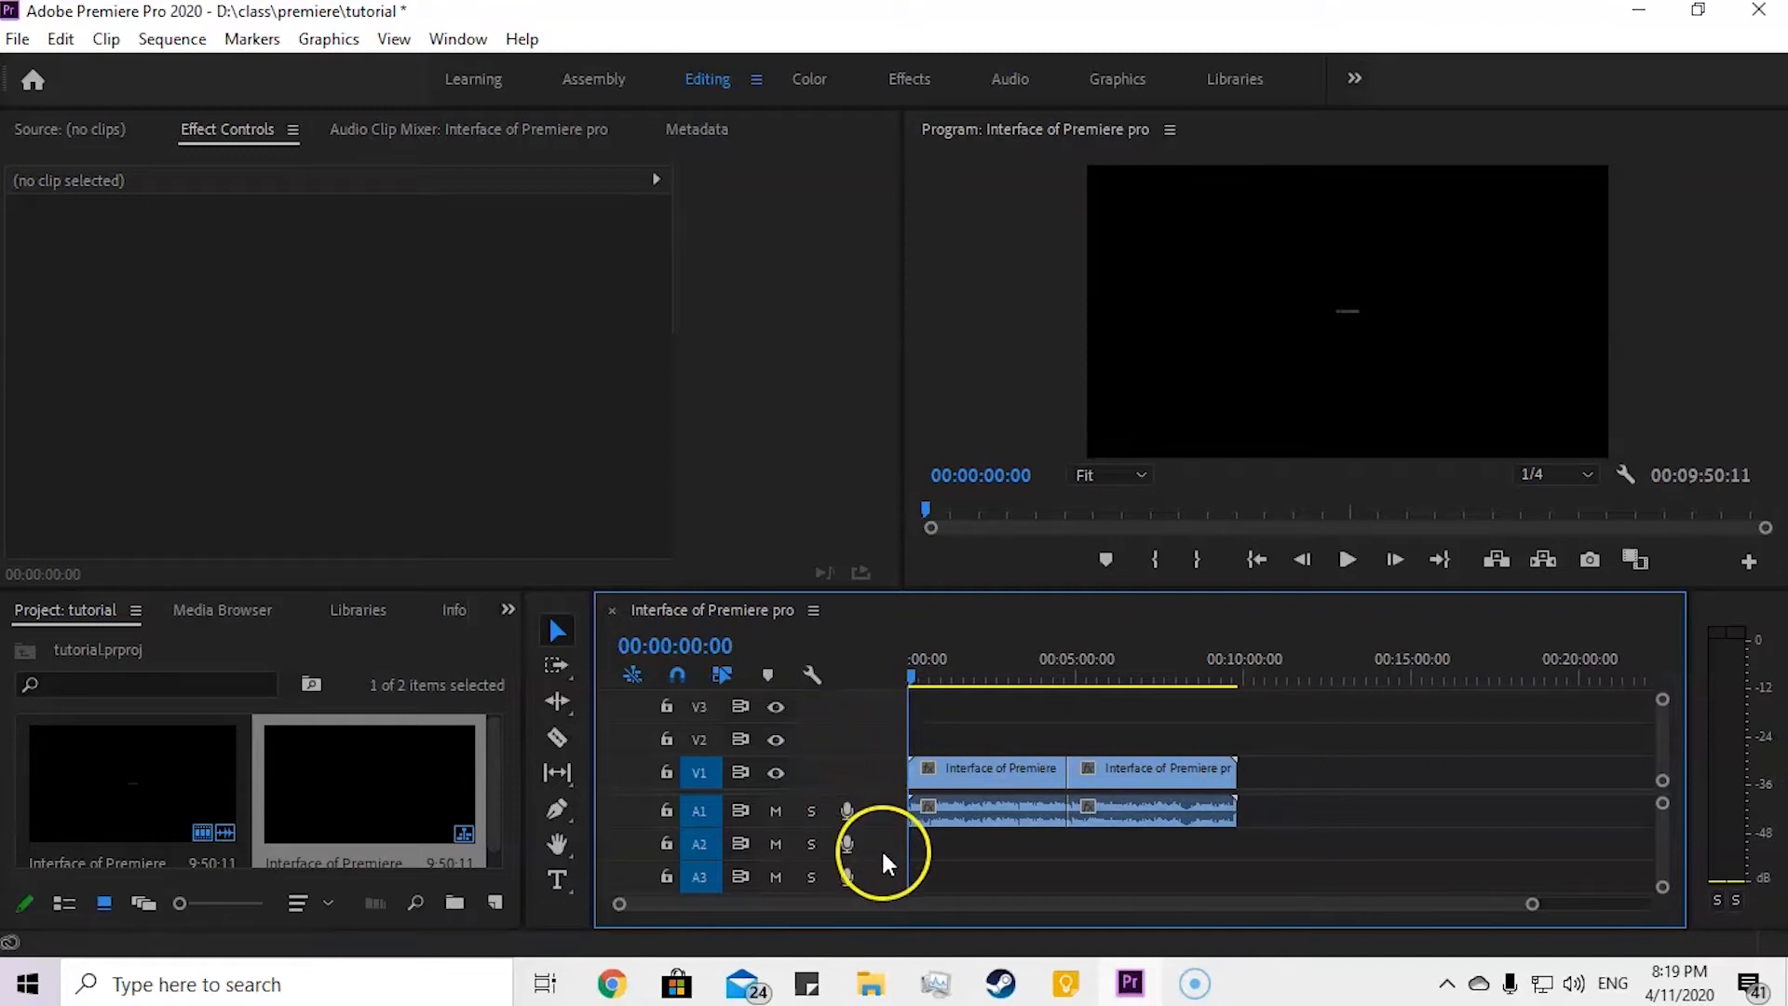
# Step: Unlink the second piece's video from its audio and move the video to track V2 at the sequence start
pyautogui.click(1105, 778)
pyautogui.rightClick(1104, 779)
pyautogui.click(1164, 460)
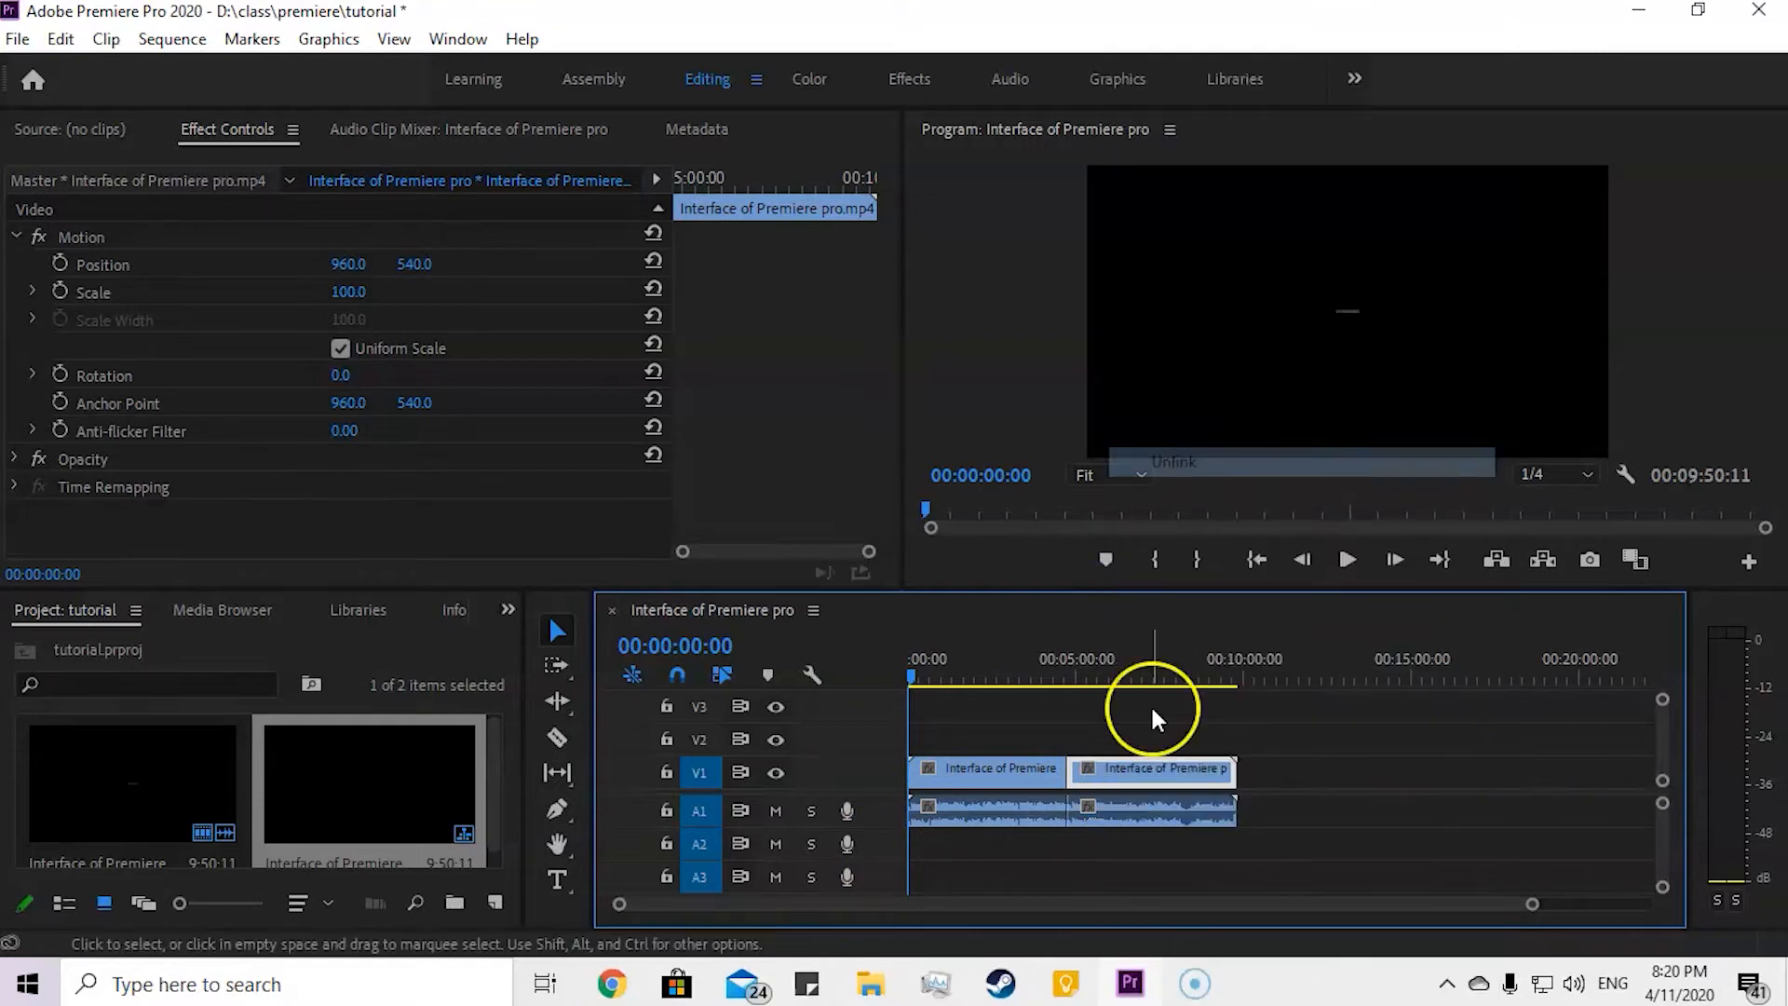
pyautogui.click(1158, 711)
pyautogui.moveTo(1149, 784); pyautogui.dragTo(986, 739)
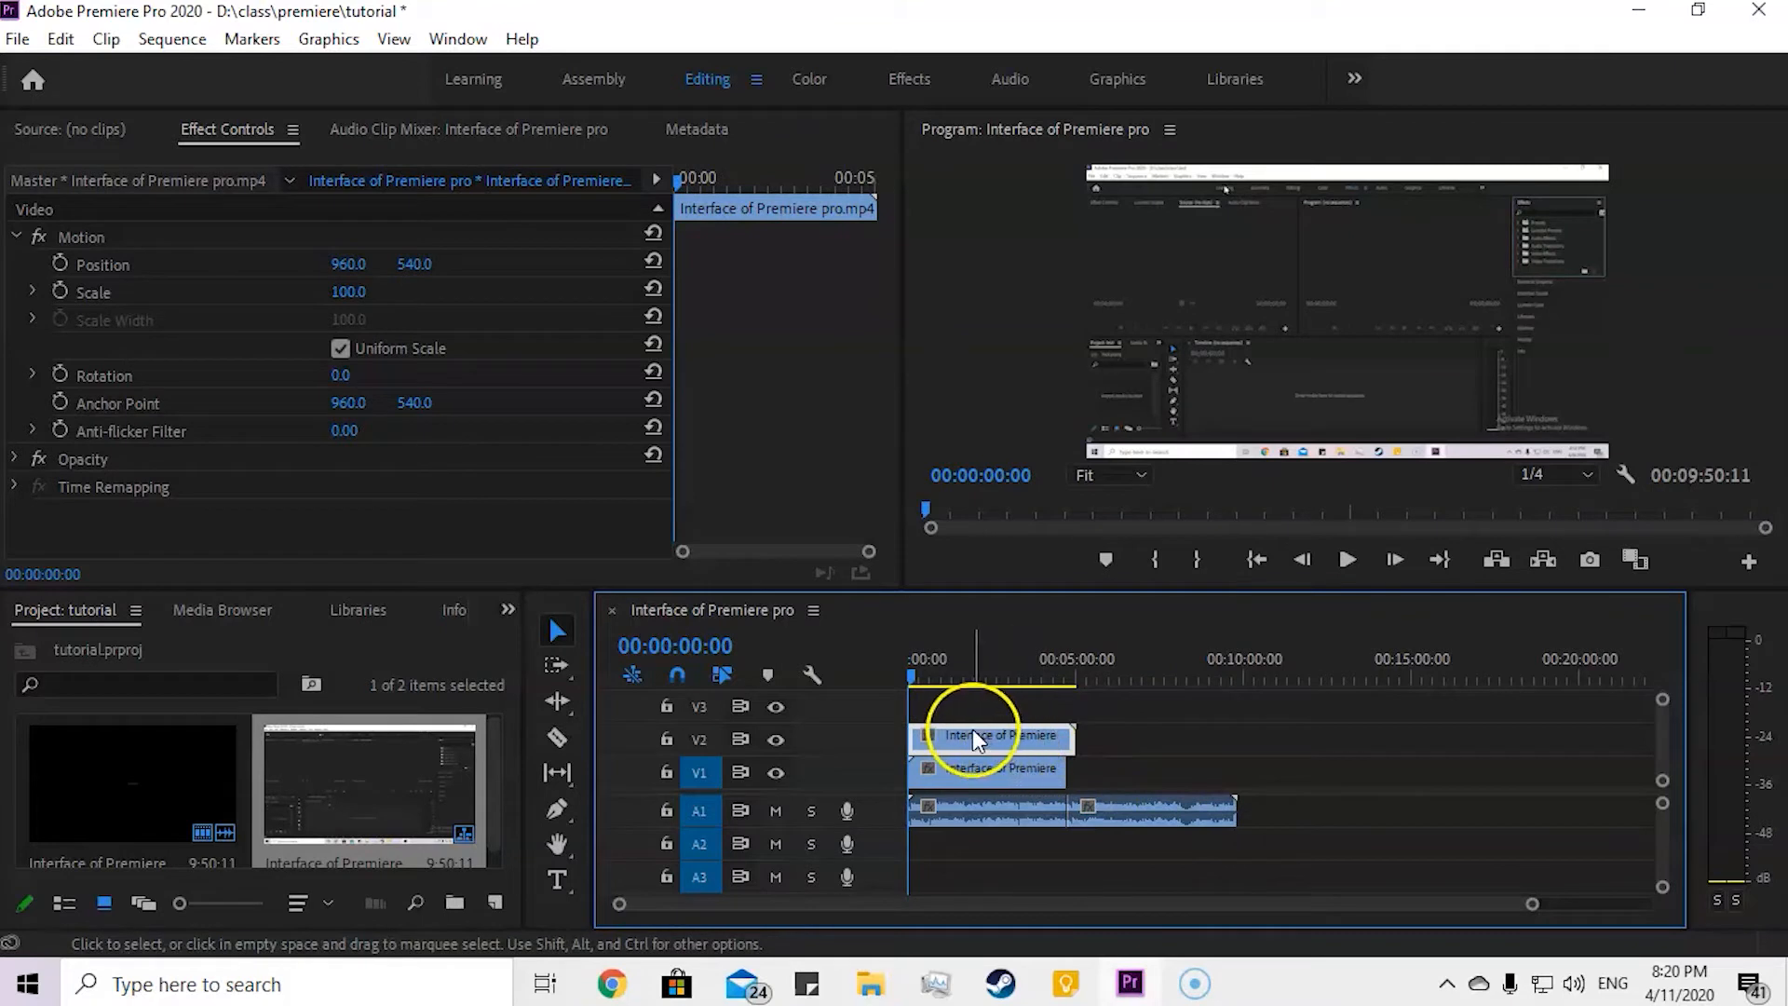
# Step: Shift the V2 video piece to start where the first piece ends, and select the linked first piece on V1
pyautogui.scroll(4, 920, 737)
pyautogui.scroll(-1, 920, 738)
pyautogui.moveTo(1111, 905); pyautogui.dragTo(983, 903)
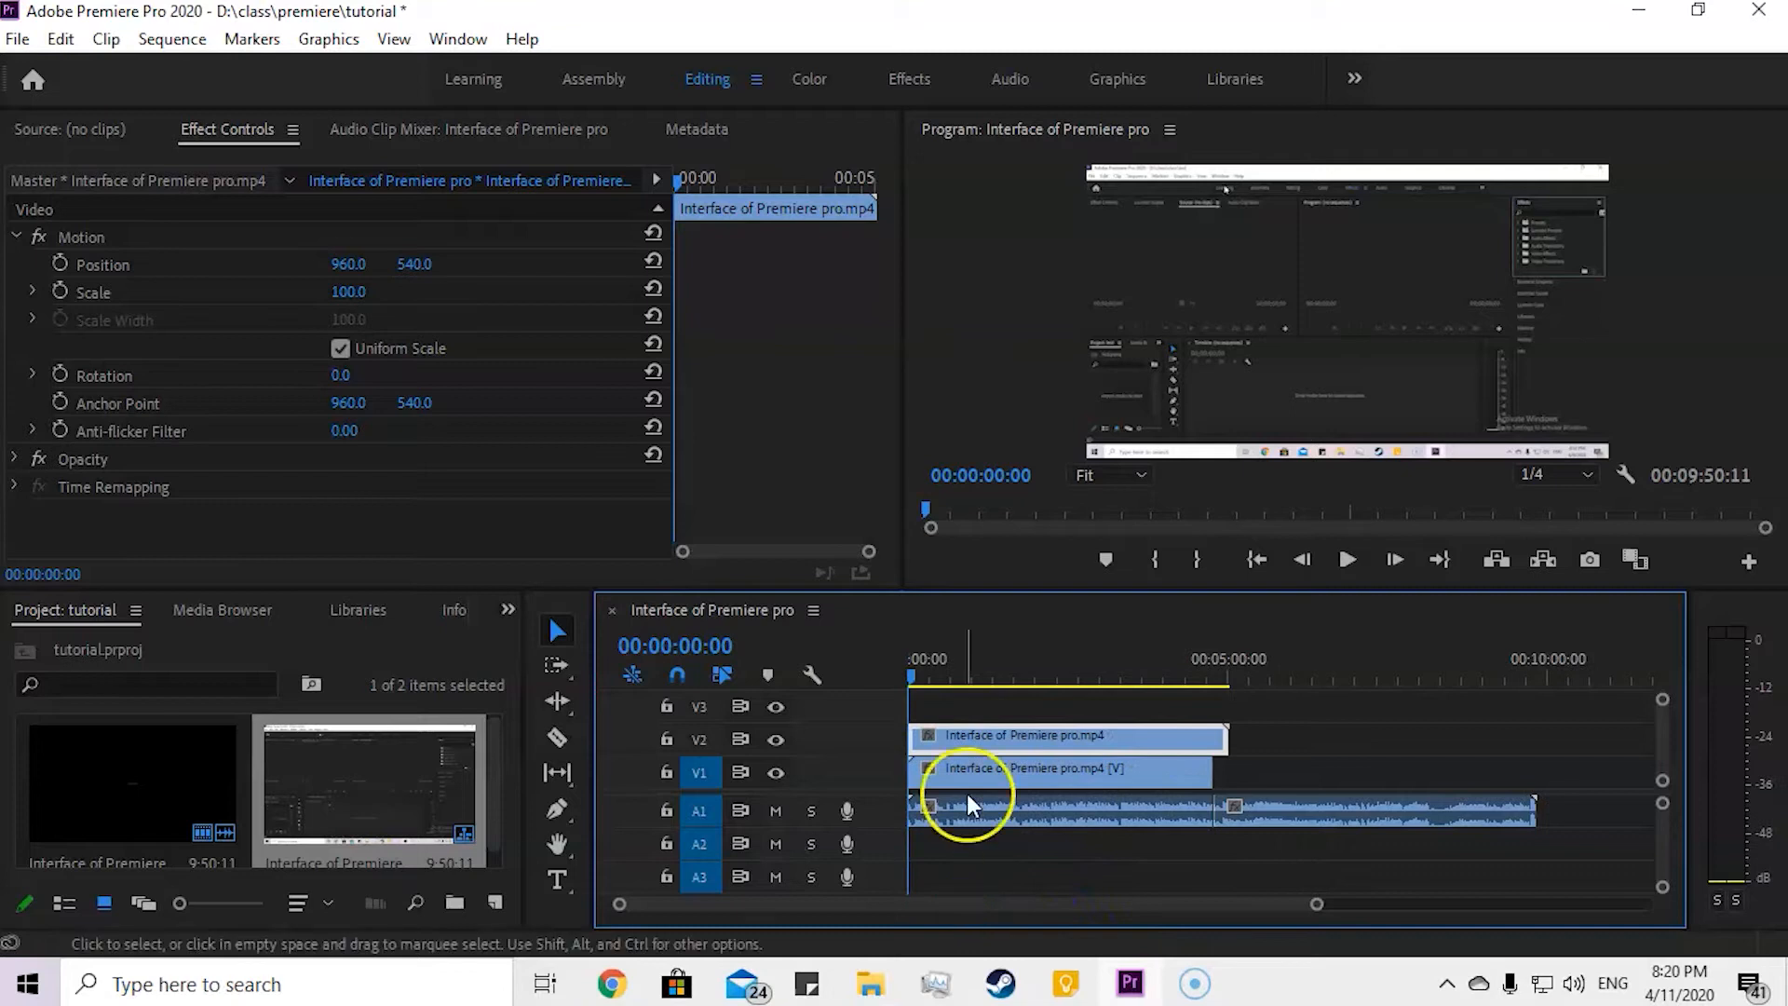
pyautogui.moveTo(953, 733); pyautogui.dragTo(1259, 739)
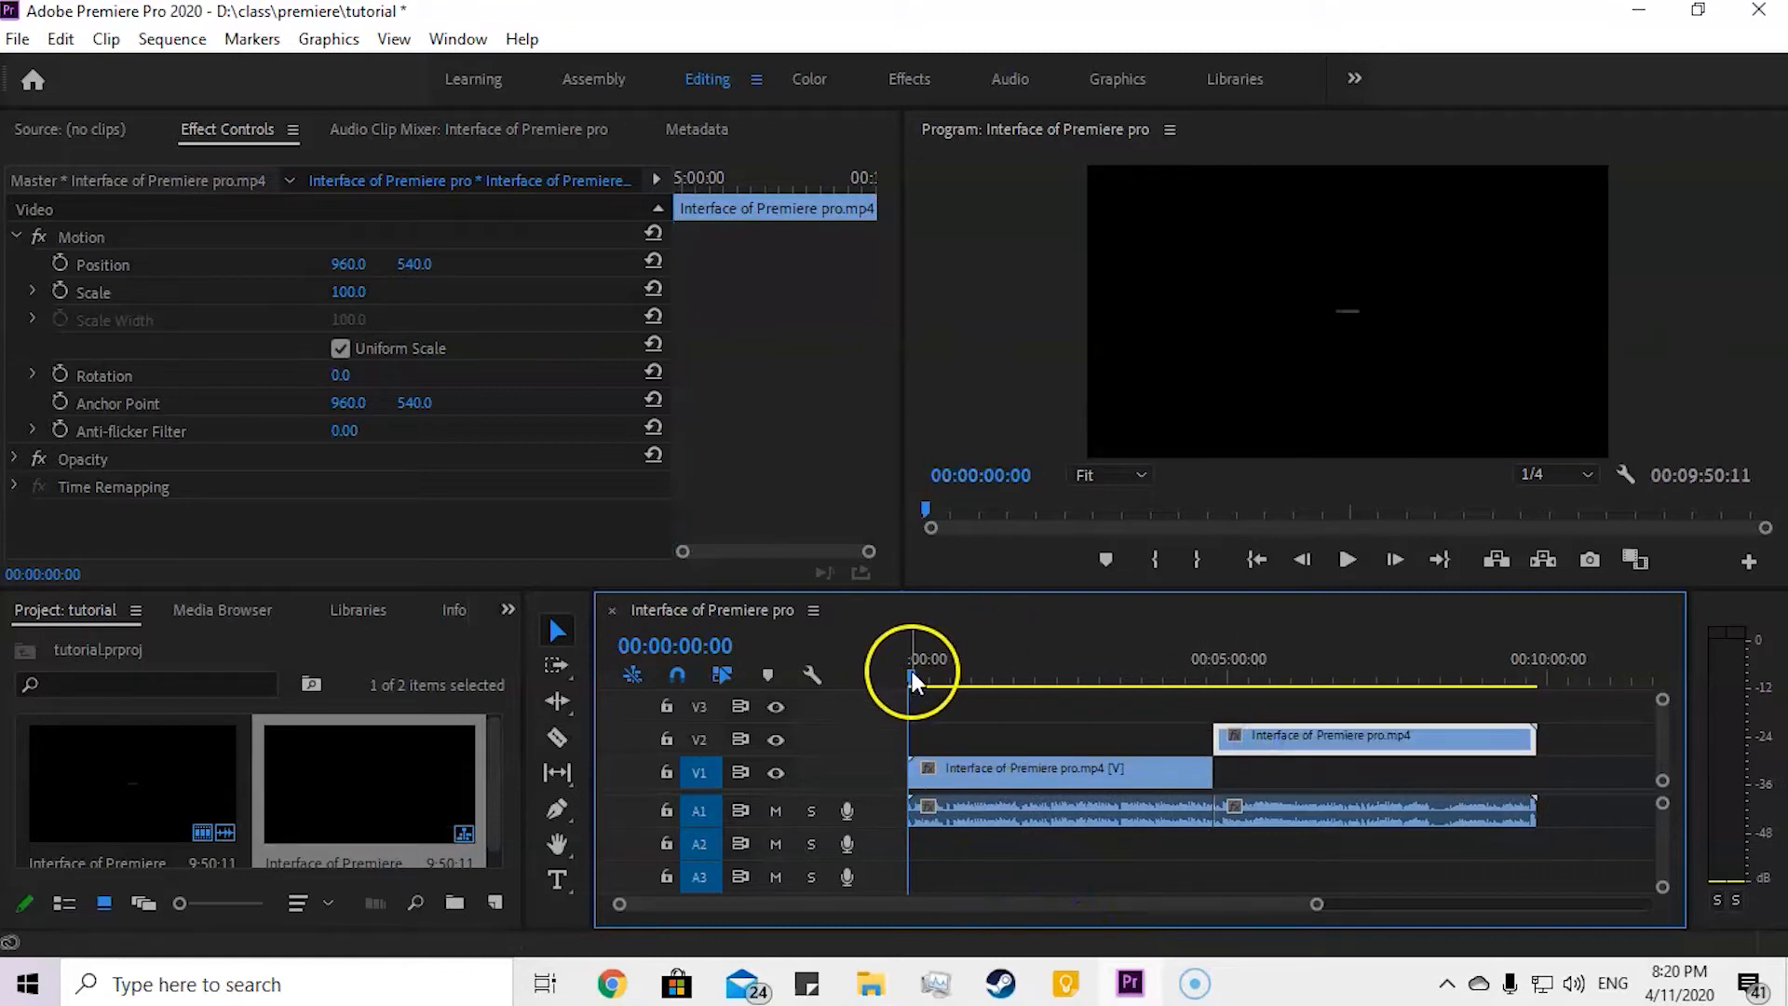
pyautogui.click(1019, 768)
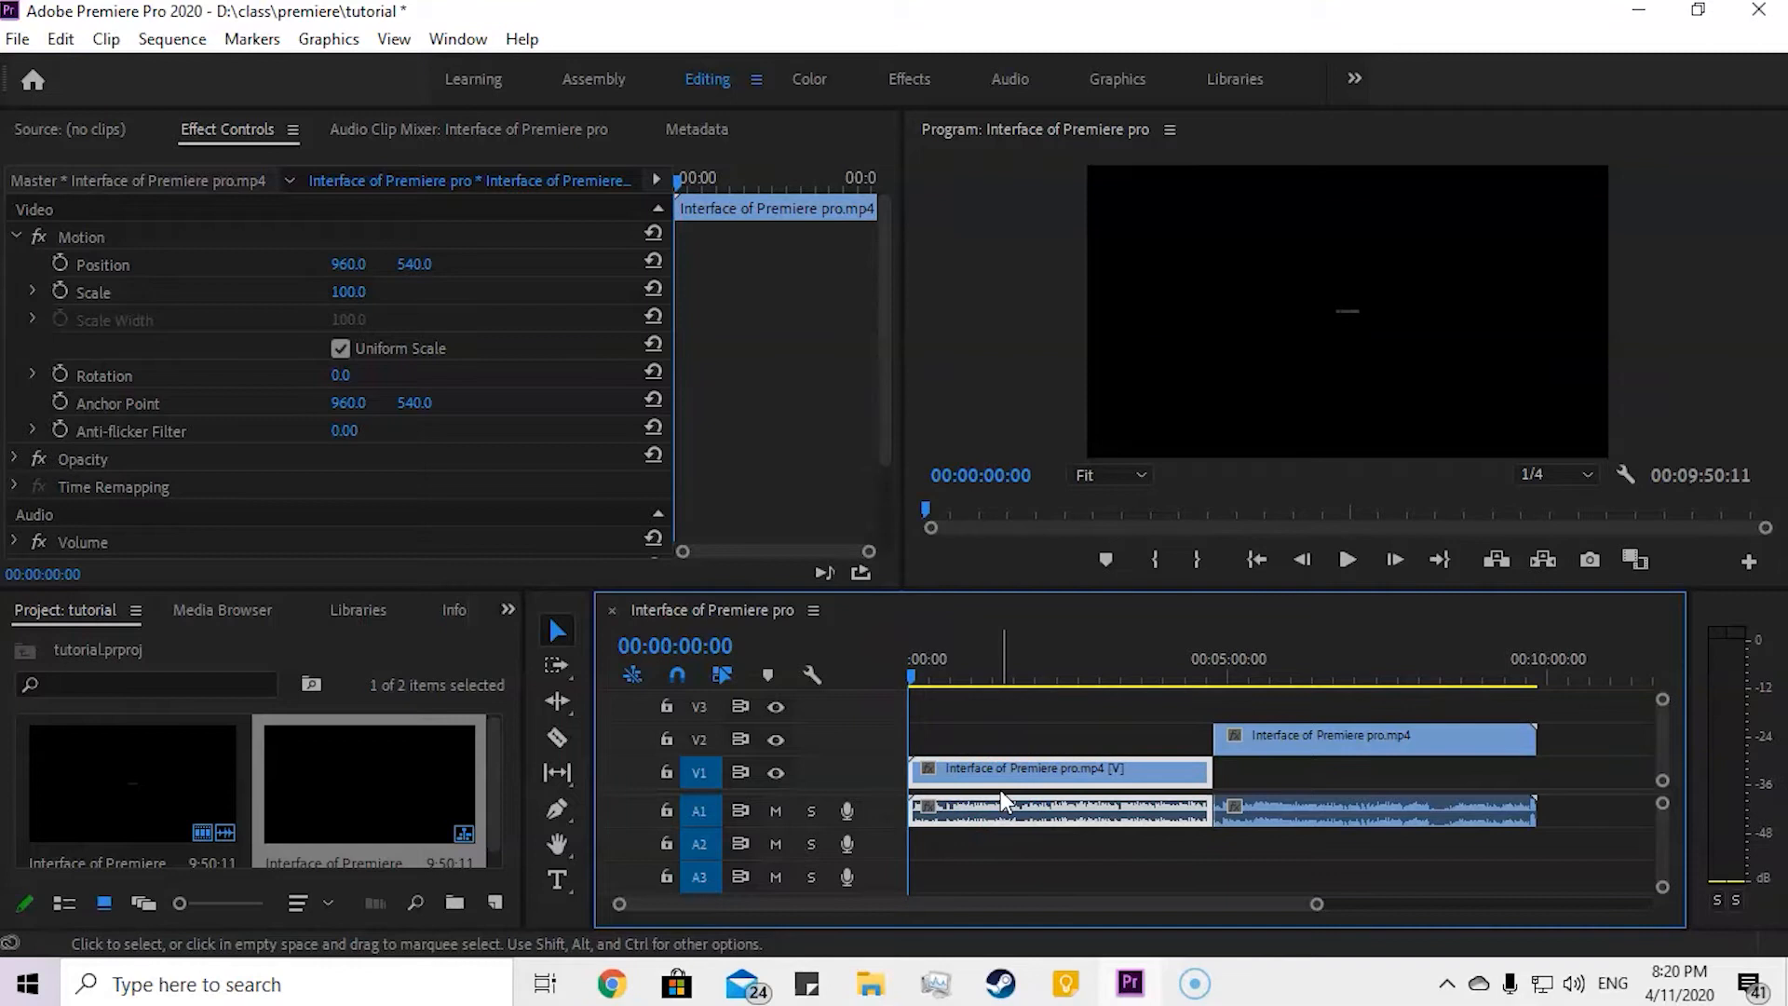
pyautogui.click(1036, 764)
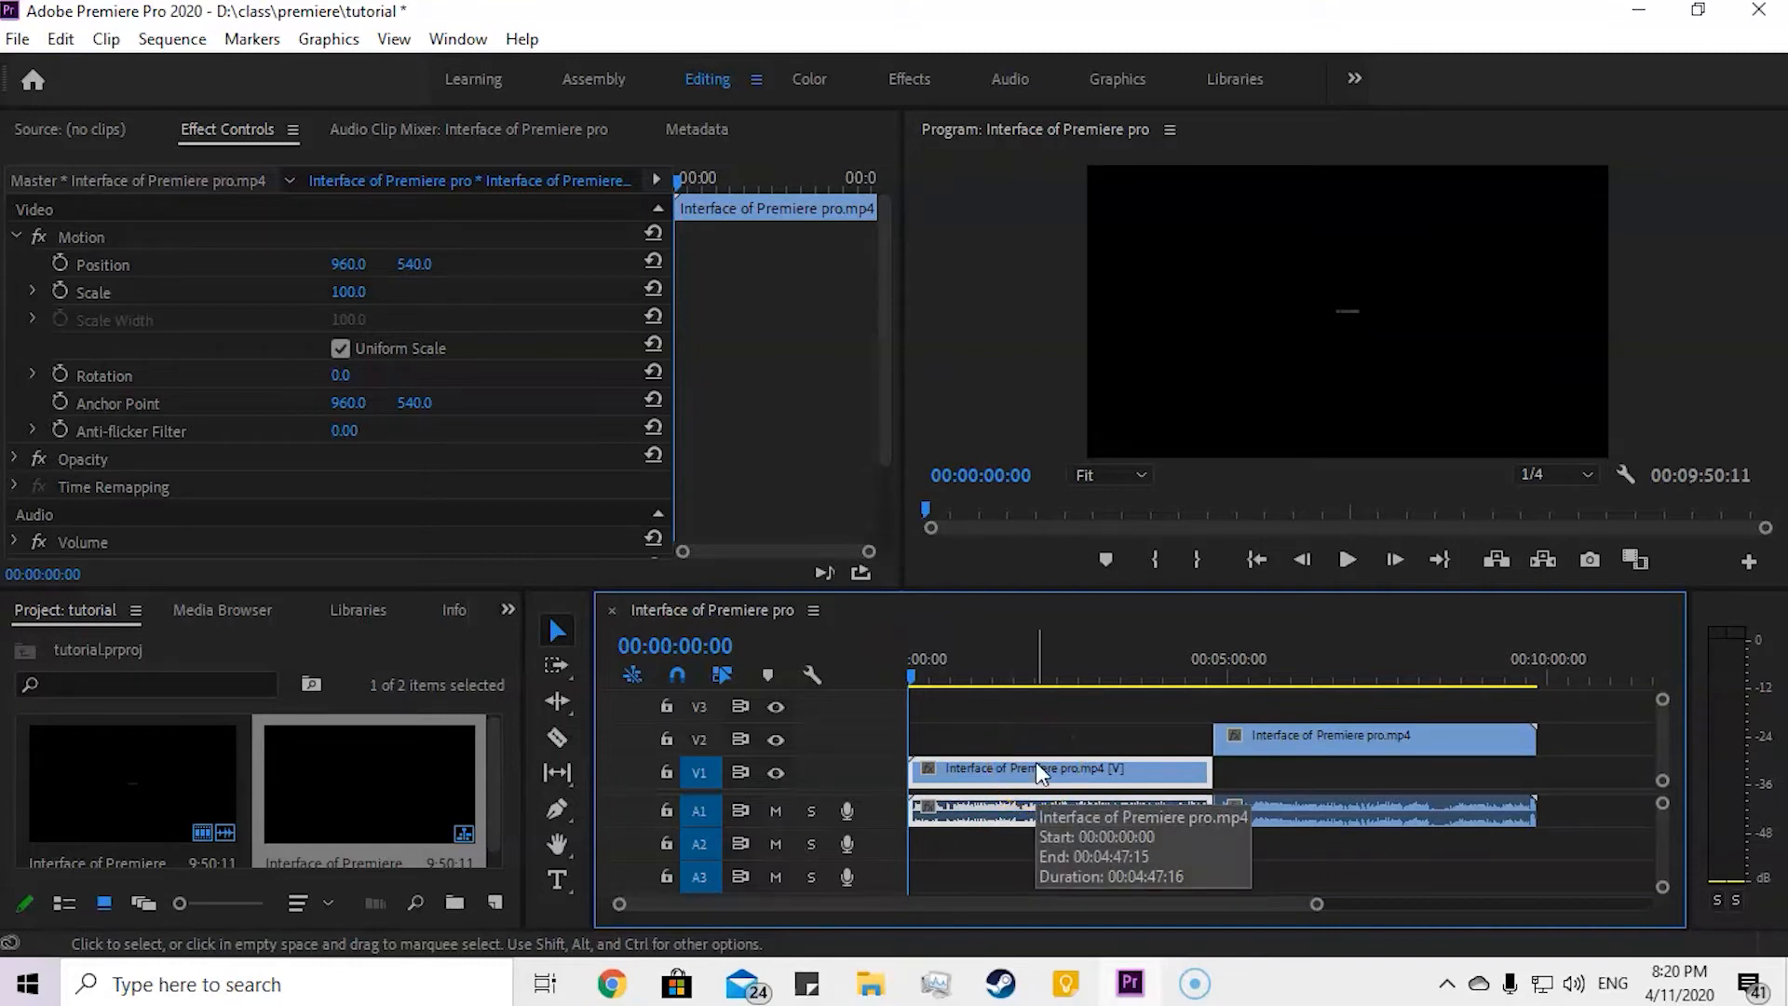
pyautogui.click(1056, 700)
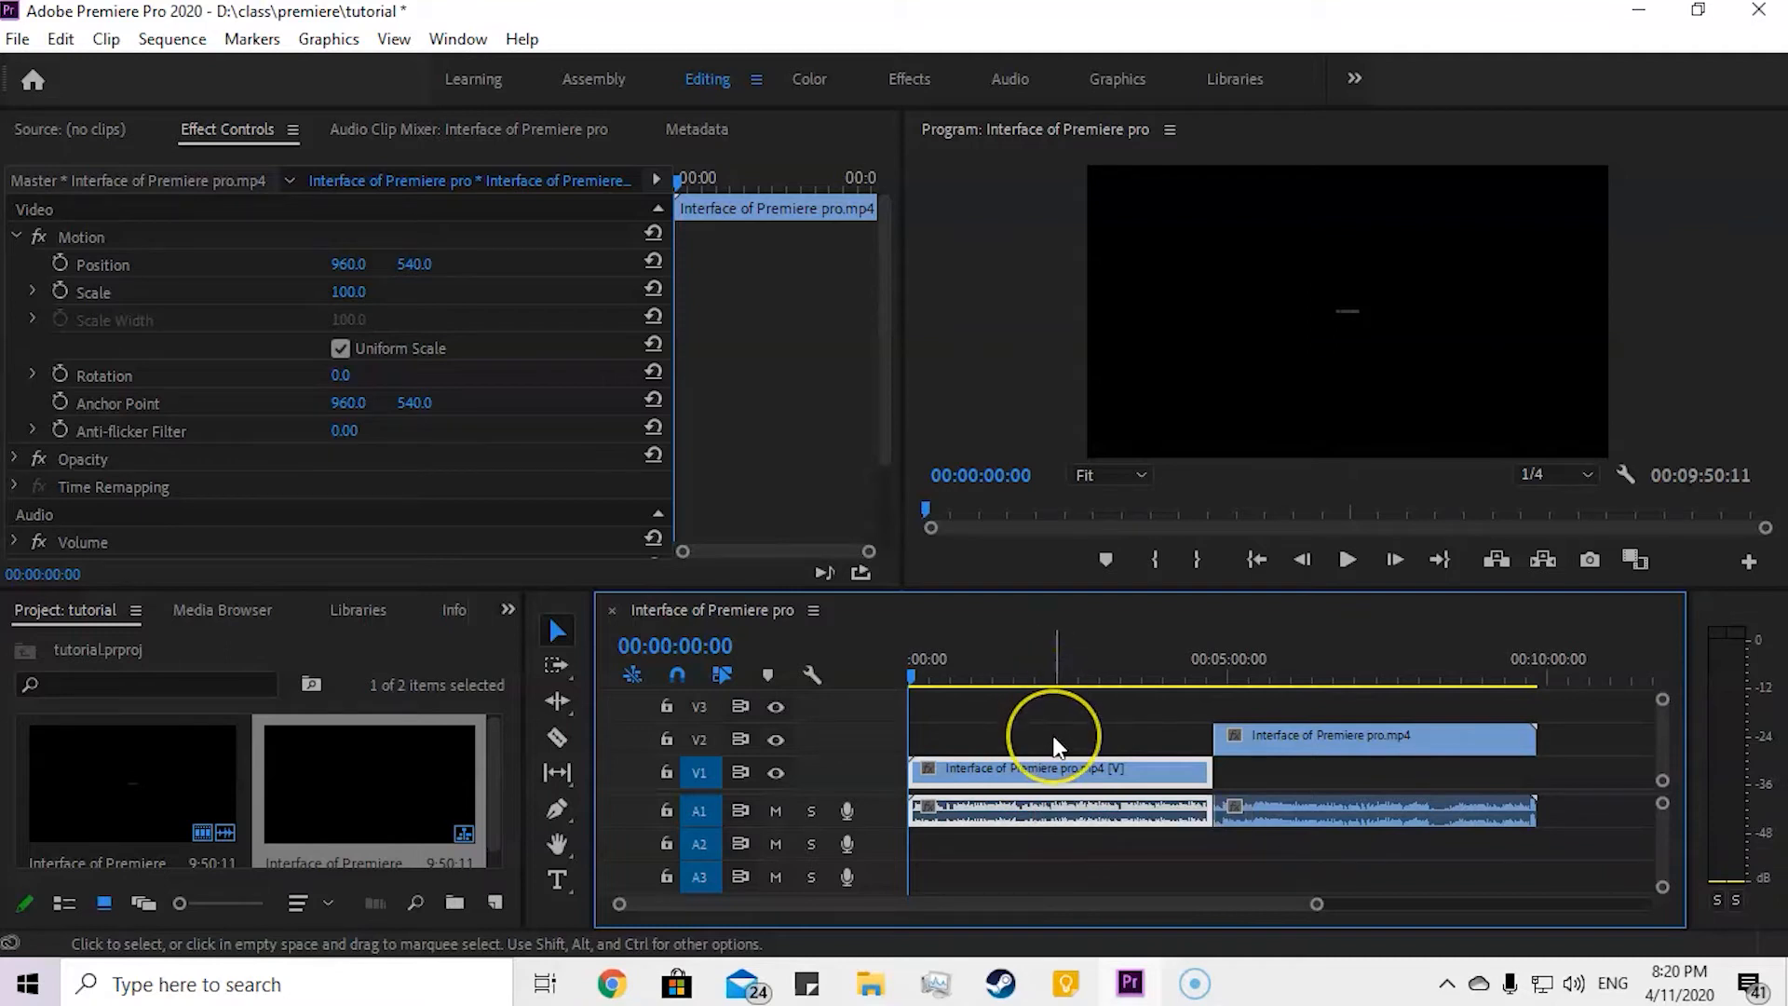
pyautogui.click(1046, 767)
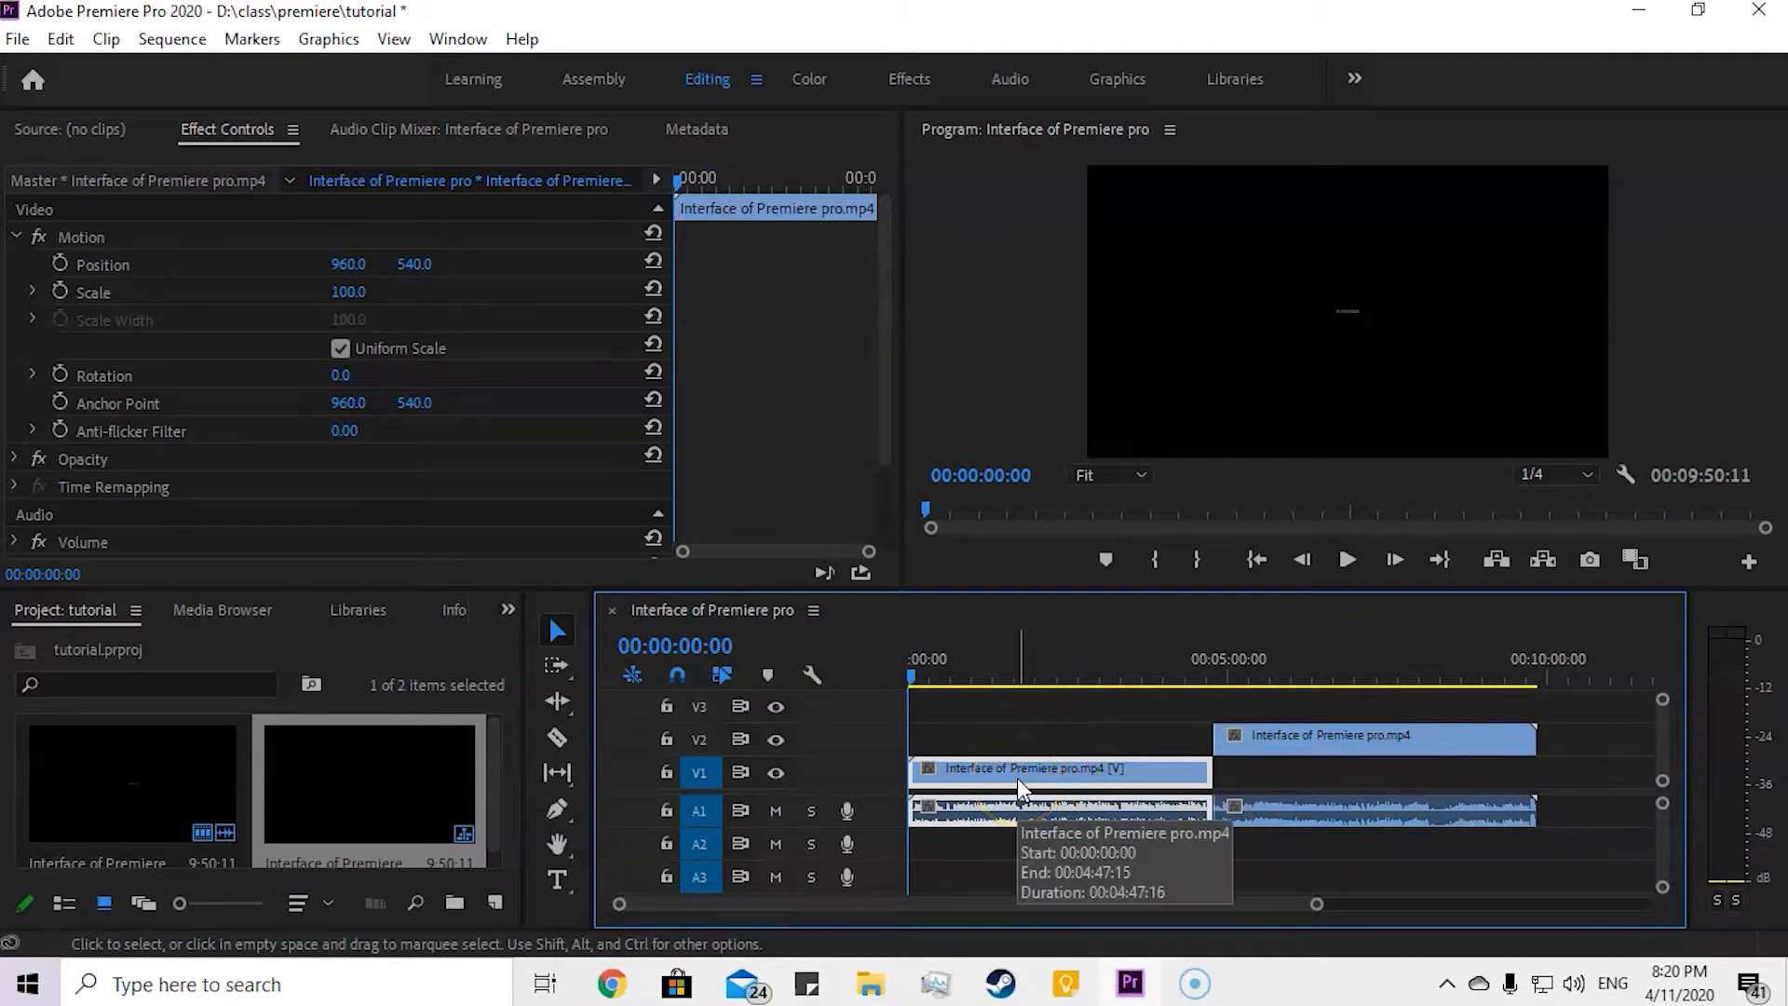
pyautogui.click(1146, 784)
# Step: Return the V2 video piece to the sequence start above the first piece and set its Scale to 15
pyautogui.moveTo(1317, 739); pyautogui.dragTo(1034, 756)
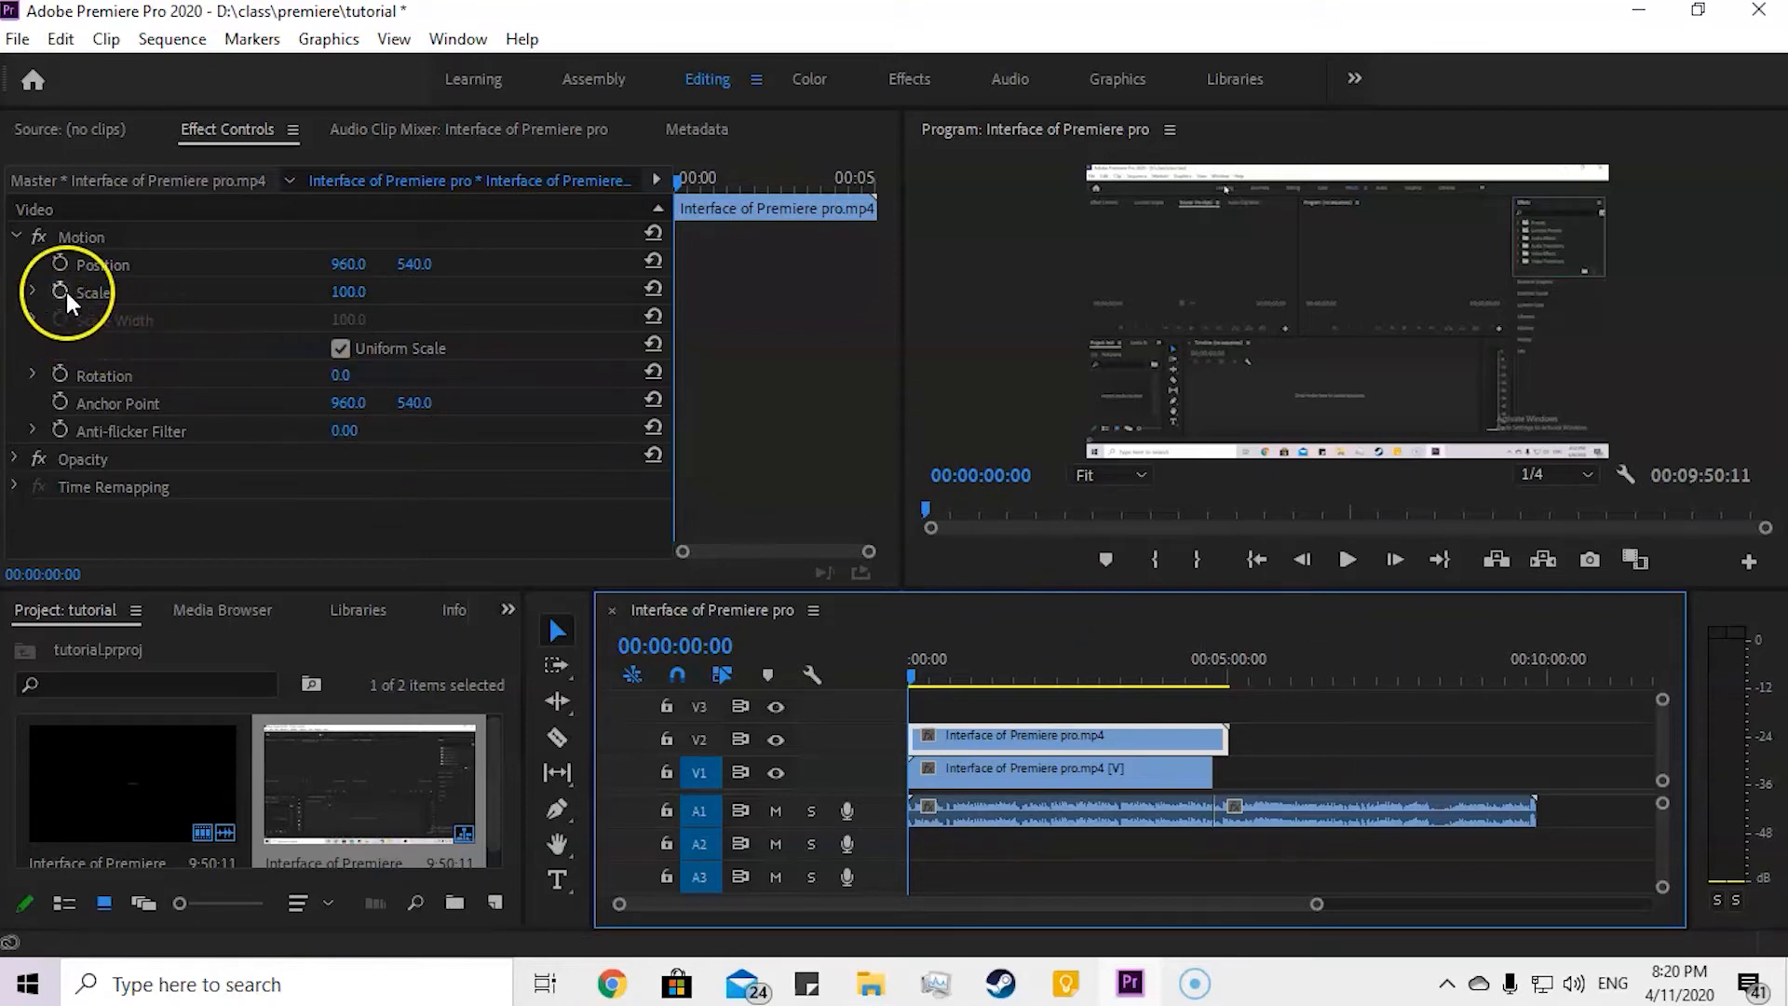
pyautogui.moveTo(349, 296); pyautogui.dragTo(259, 337)
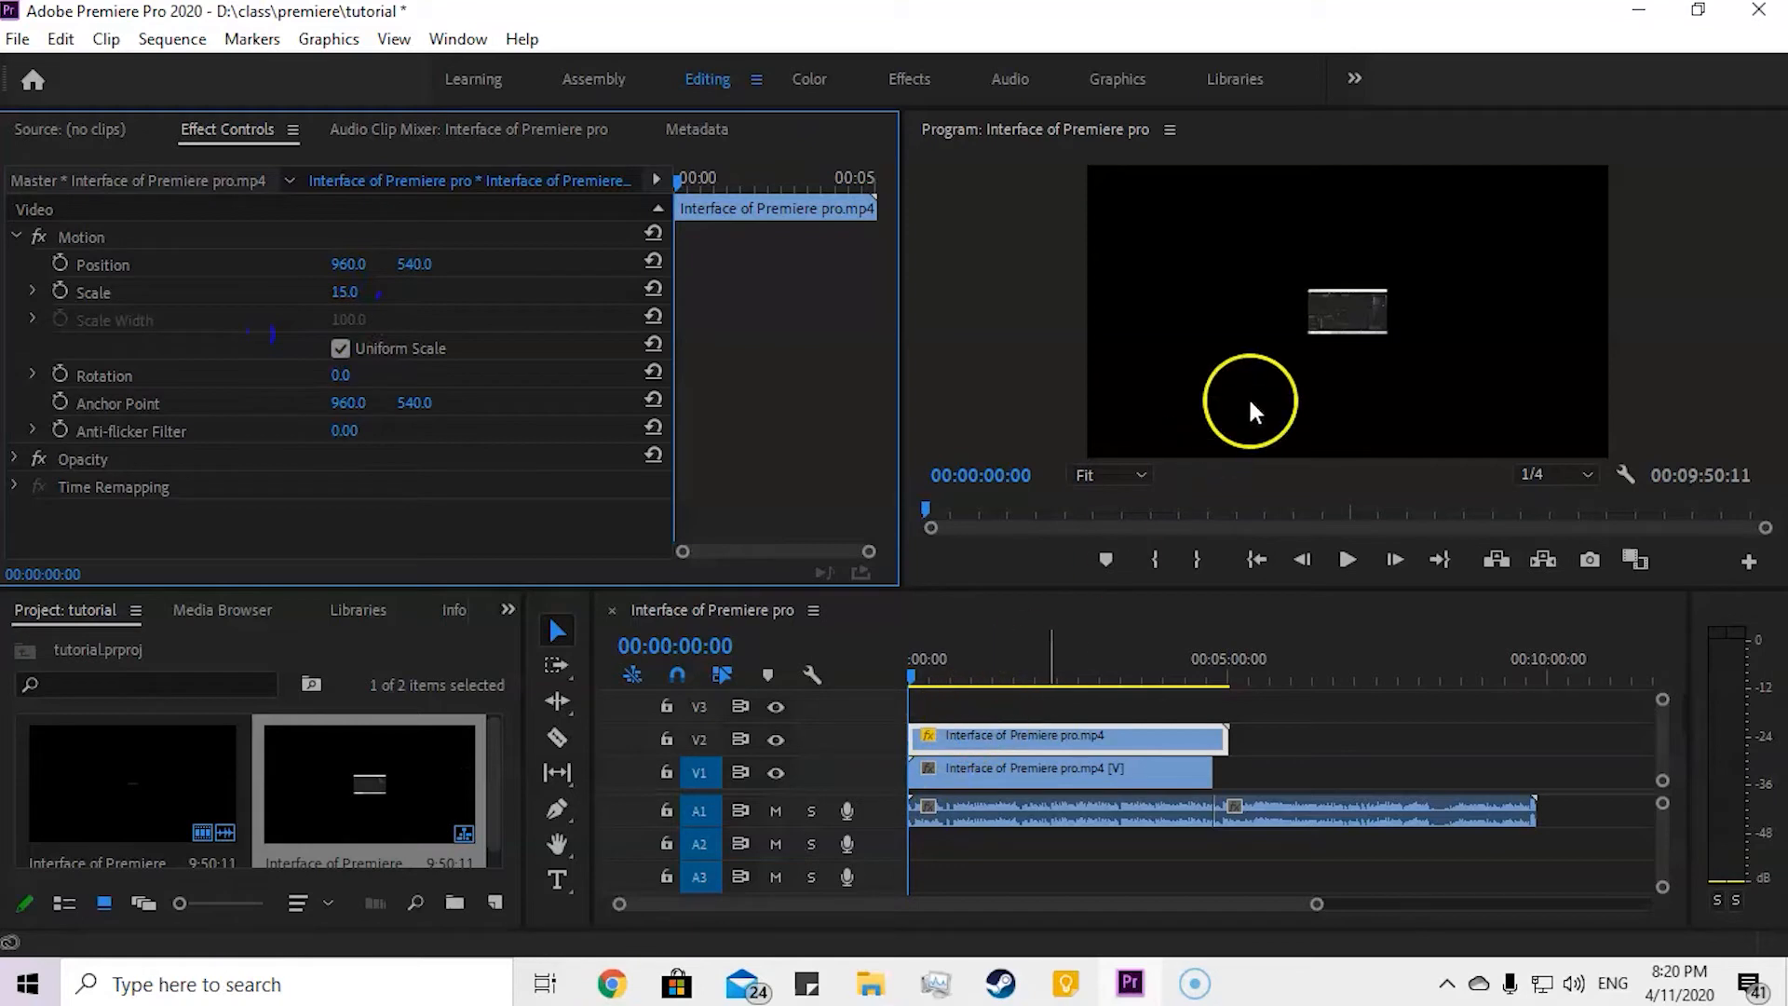
# Step: Reposition the shrunken V2 overlay to the frame's upper-left corner, at about 153.1, 102.2, and scrub back to the sequence start
pyautogui.click(189, 265)
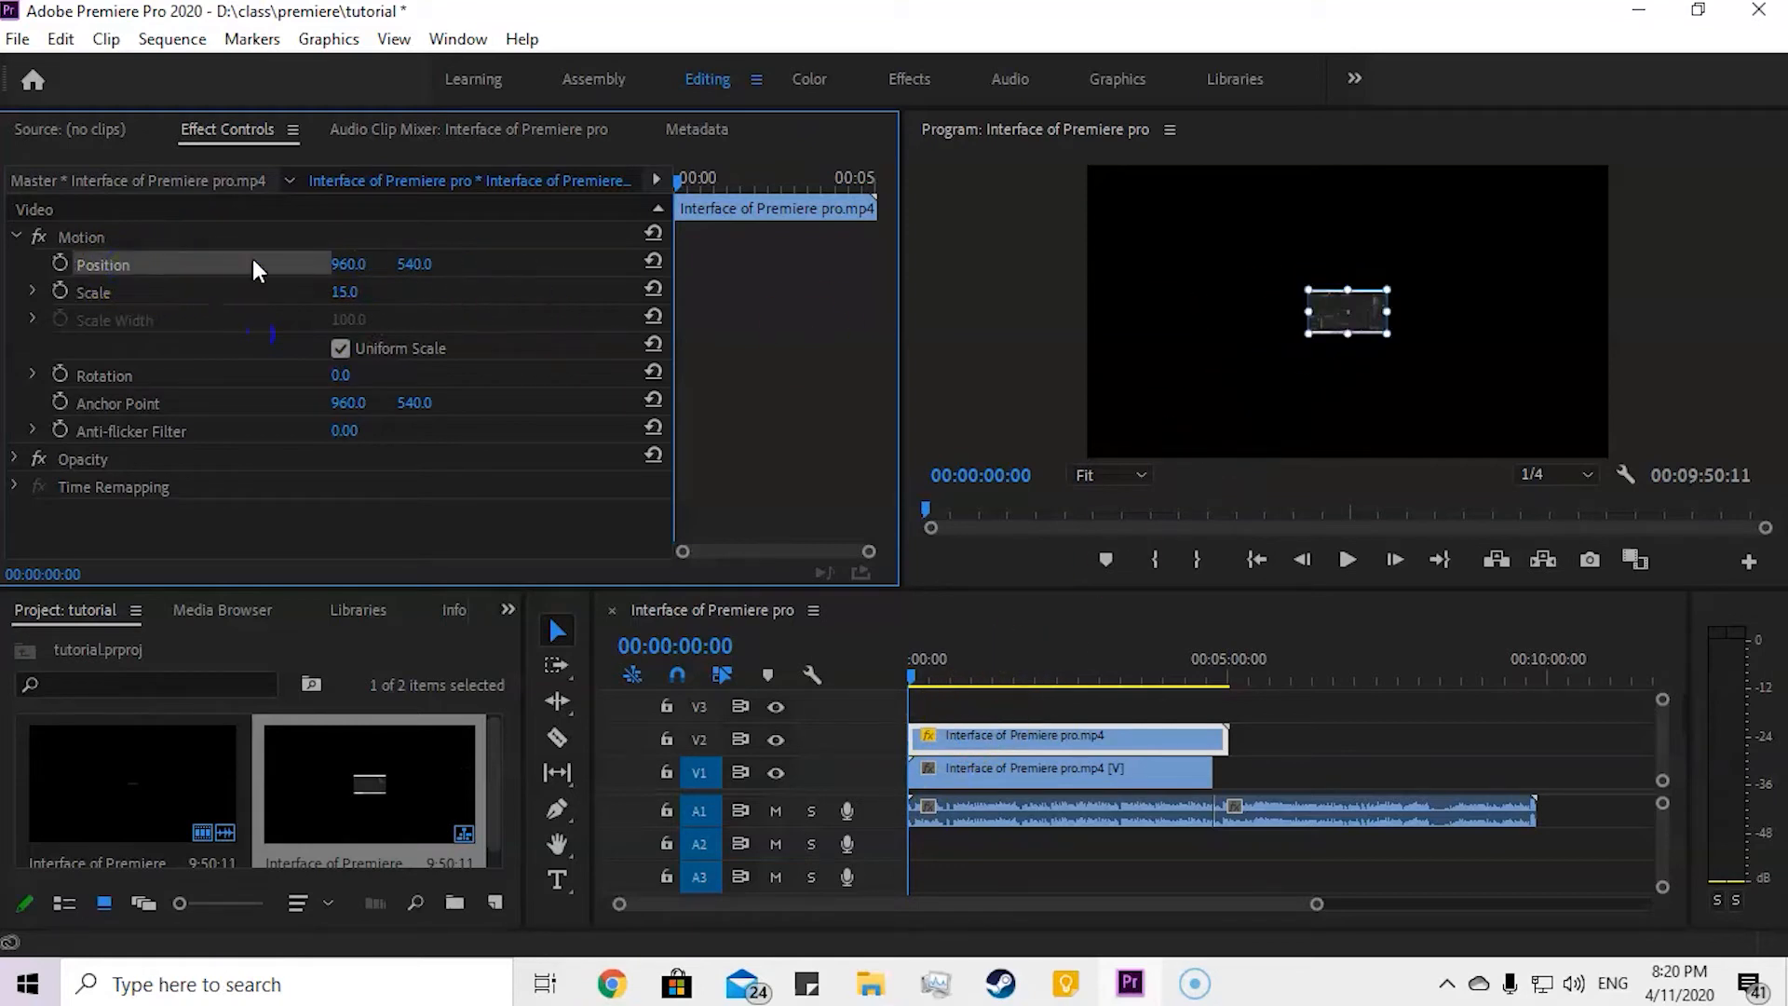
pyautogui.moveTo(1353, 305); pyautogui.dragTo(1141, 184)
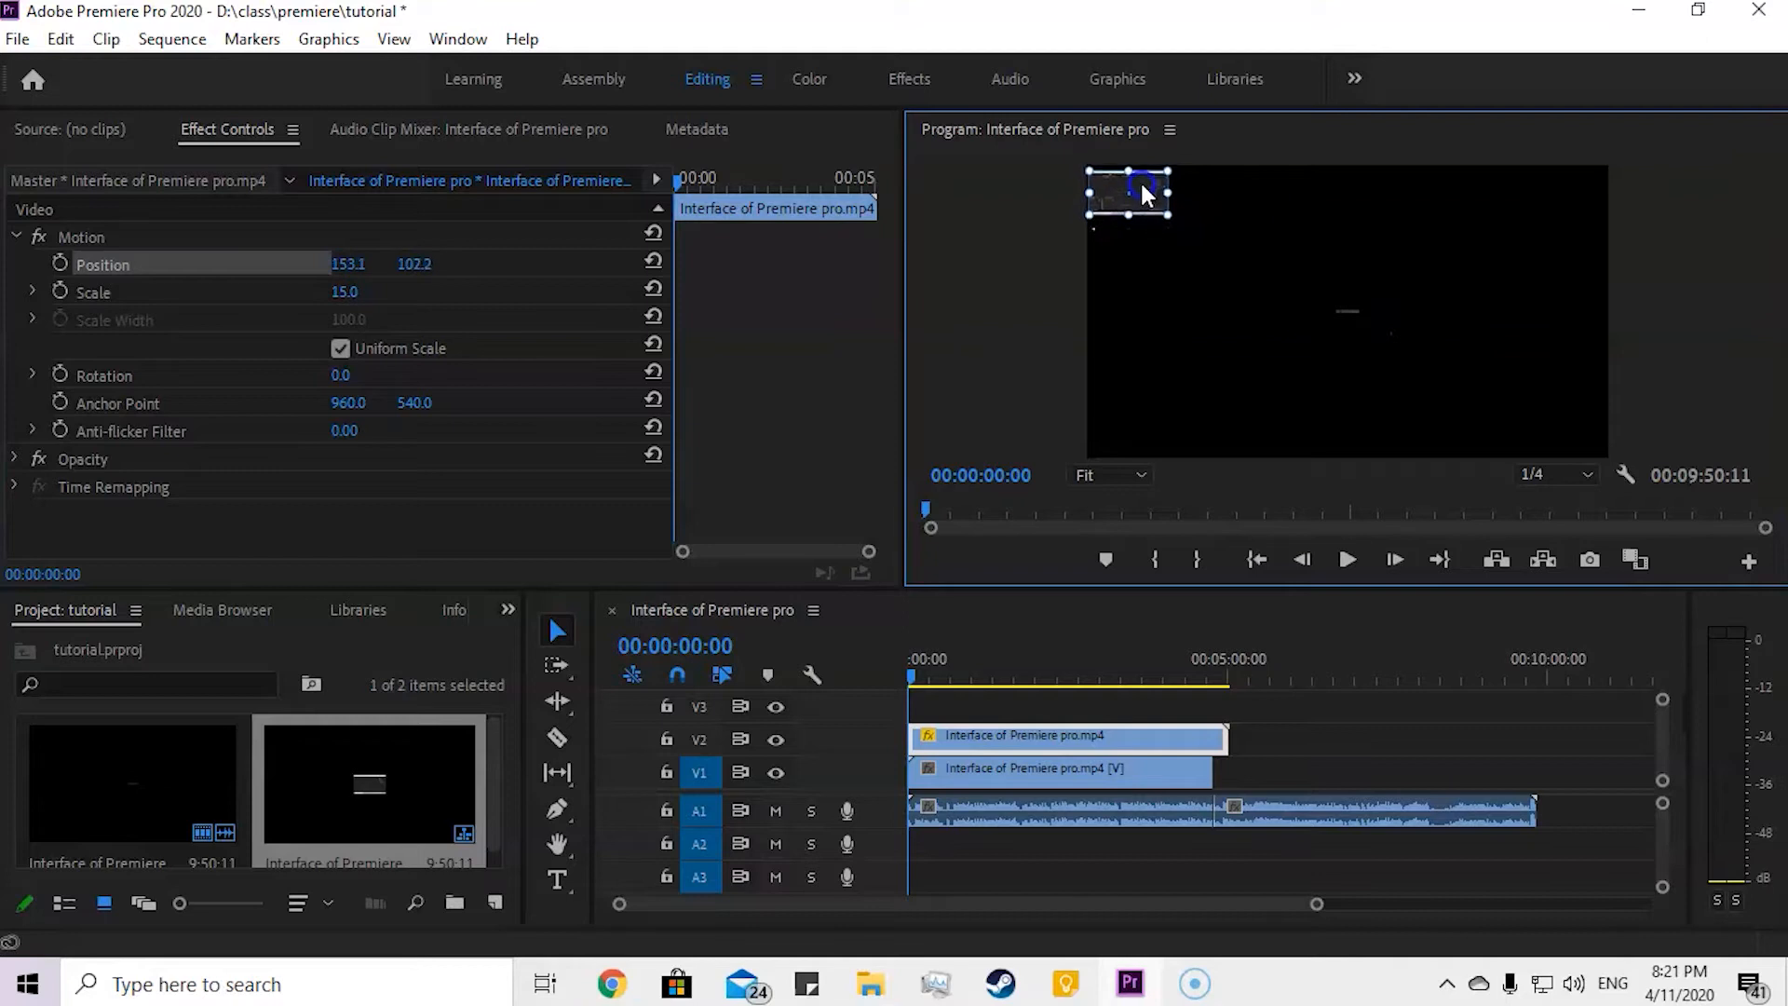
pyautogui.click(1087, 657)
pyautogui.moveTo(1085, 673); pyautogui.dragTo(889, 670)
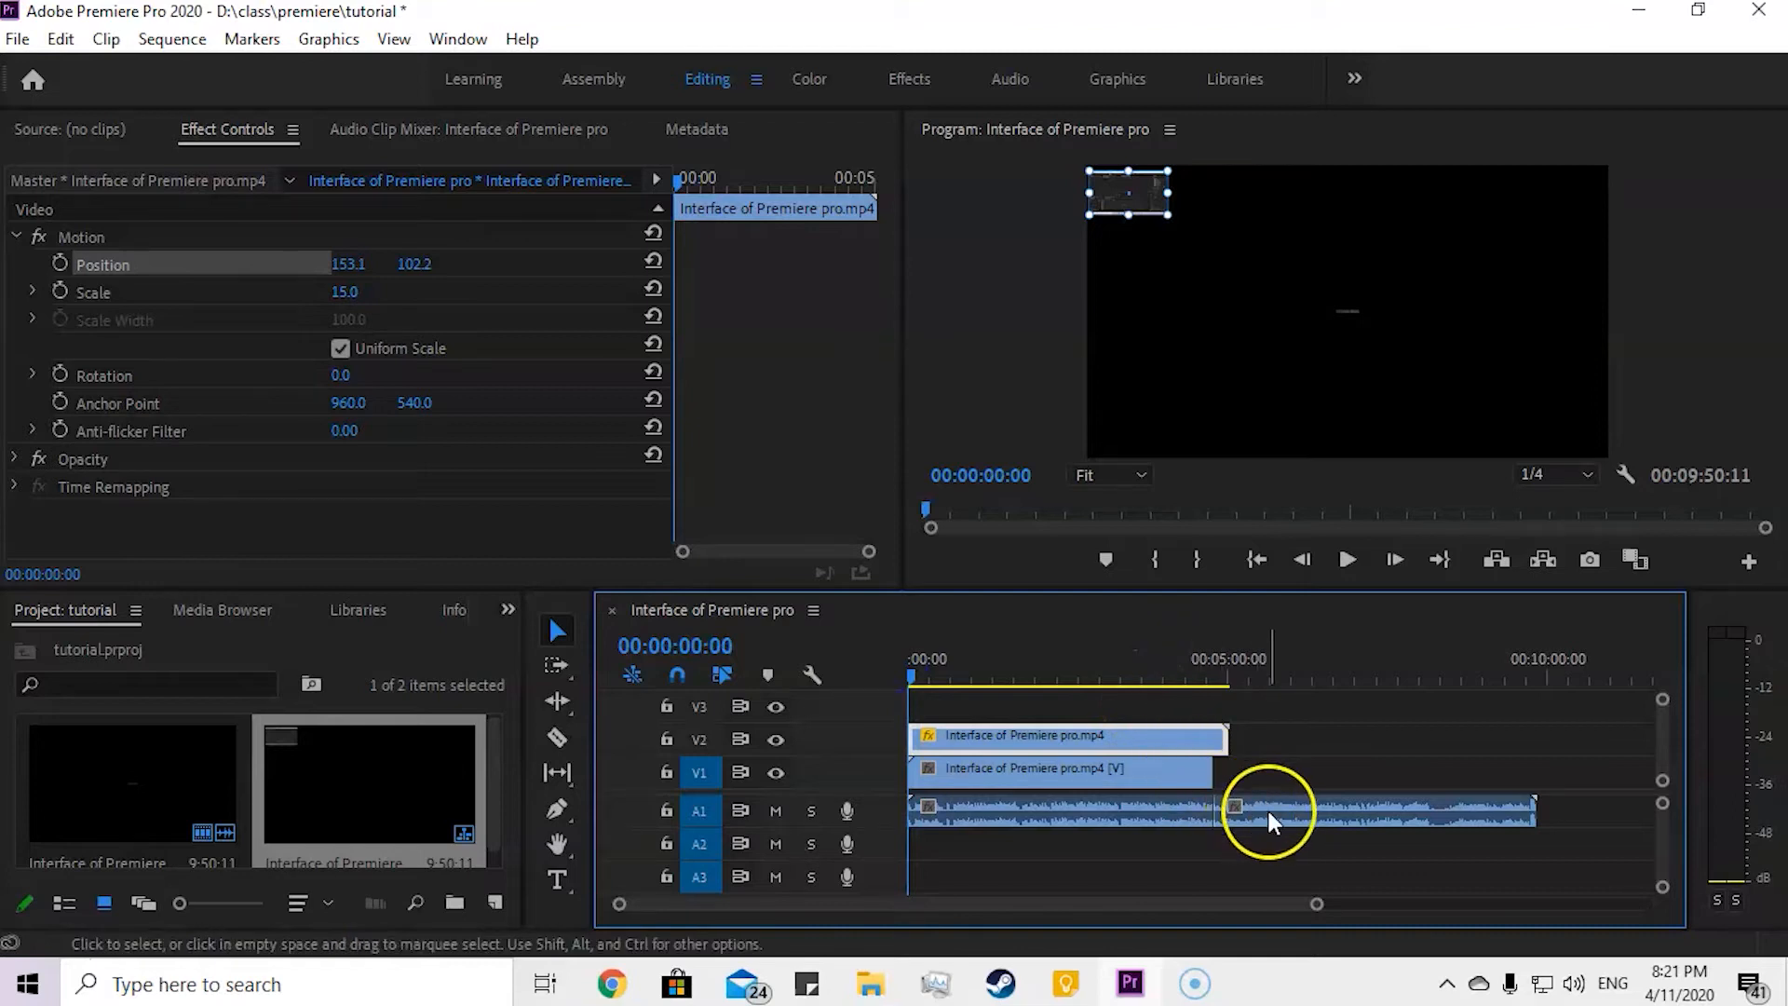
# Step: Move the unlinked second audio piece to track A2, starting at about 00:00:37, and play a short stretch of the overlapping audio
pyautogui.moveTo(1280, 799); pyautogui.dragTo(1027, 840)
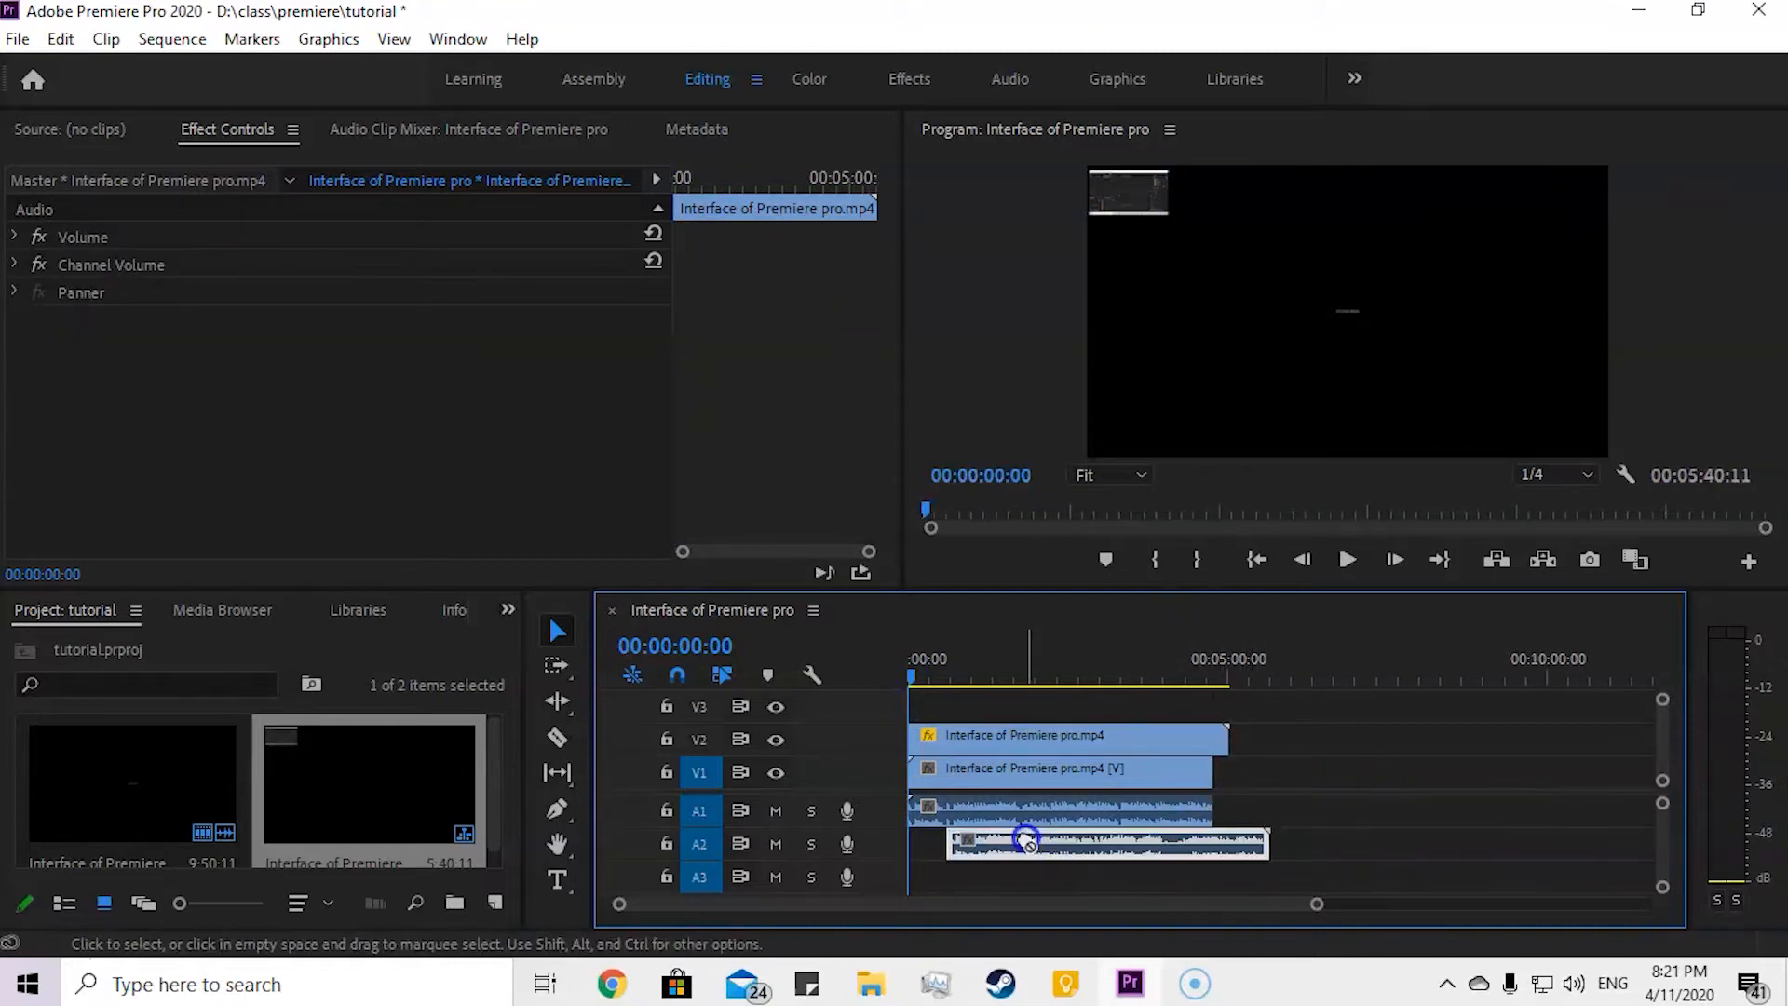
pyautogui.moveTo(908, 669); pyautogui.dragTo(946, 676)
pyautogui.press('space')
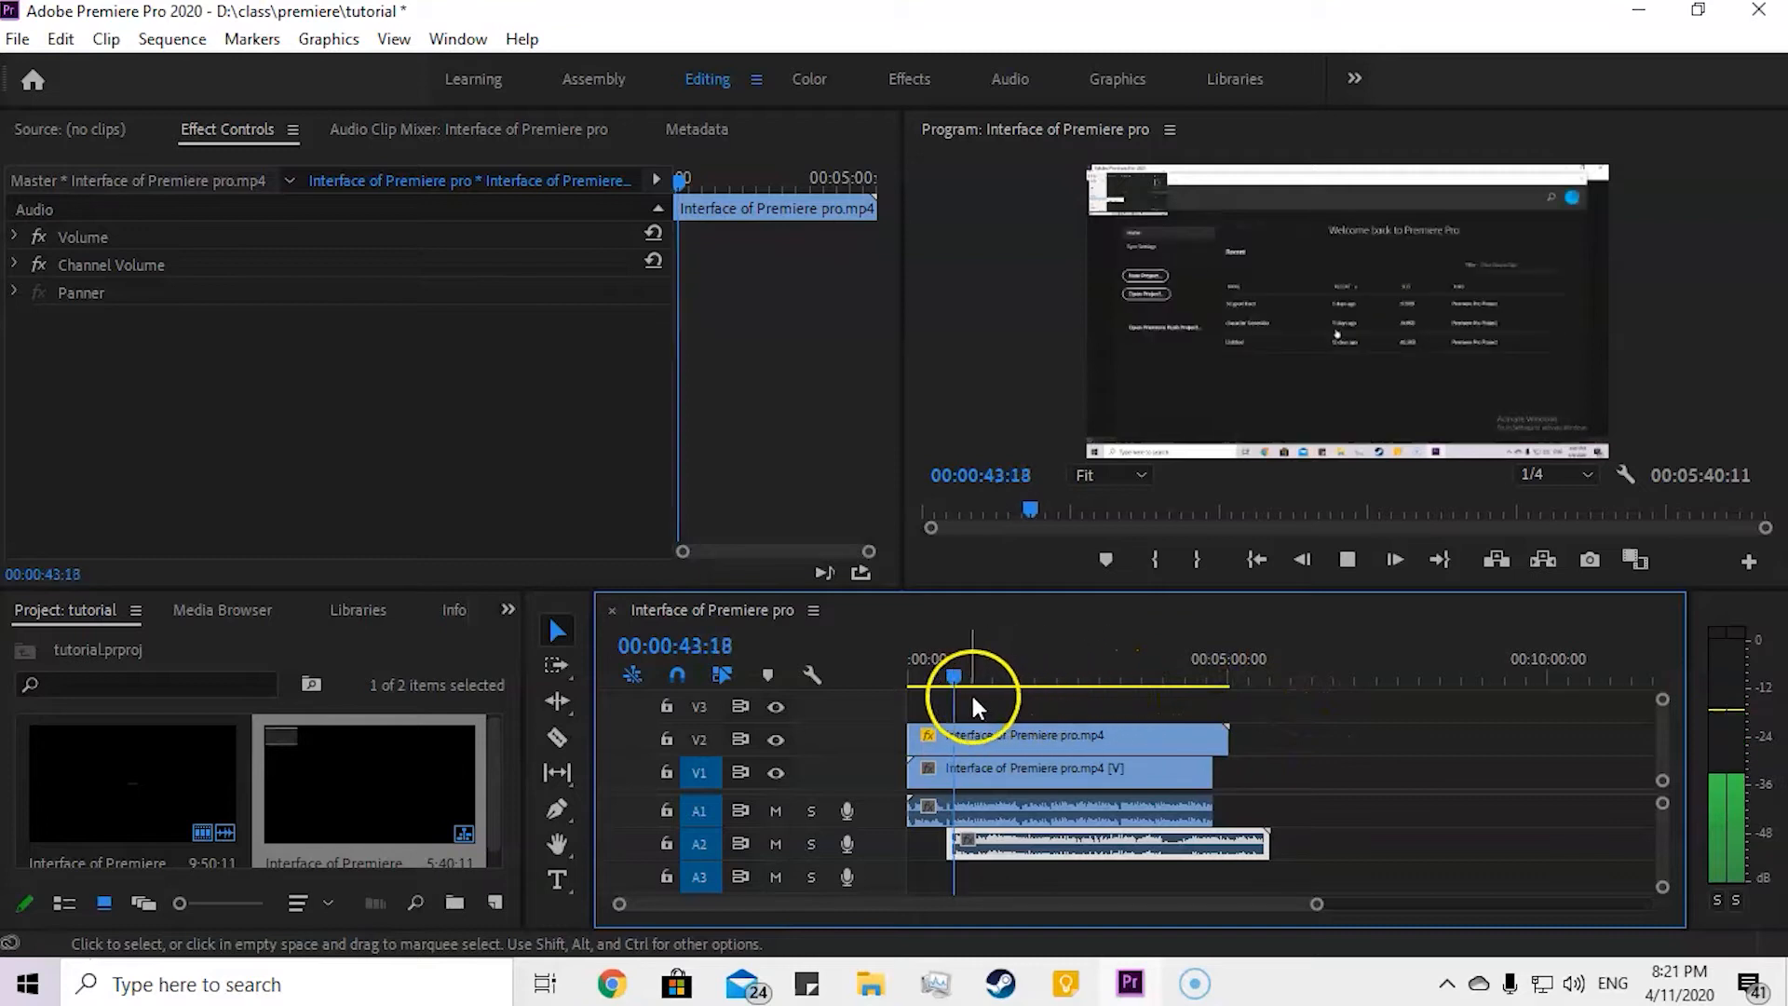
pyautogui.press('space')
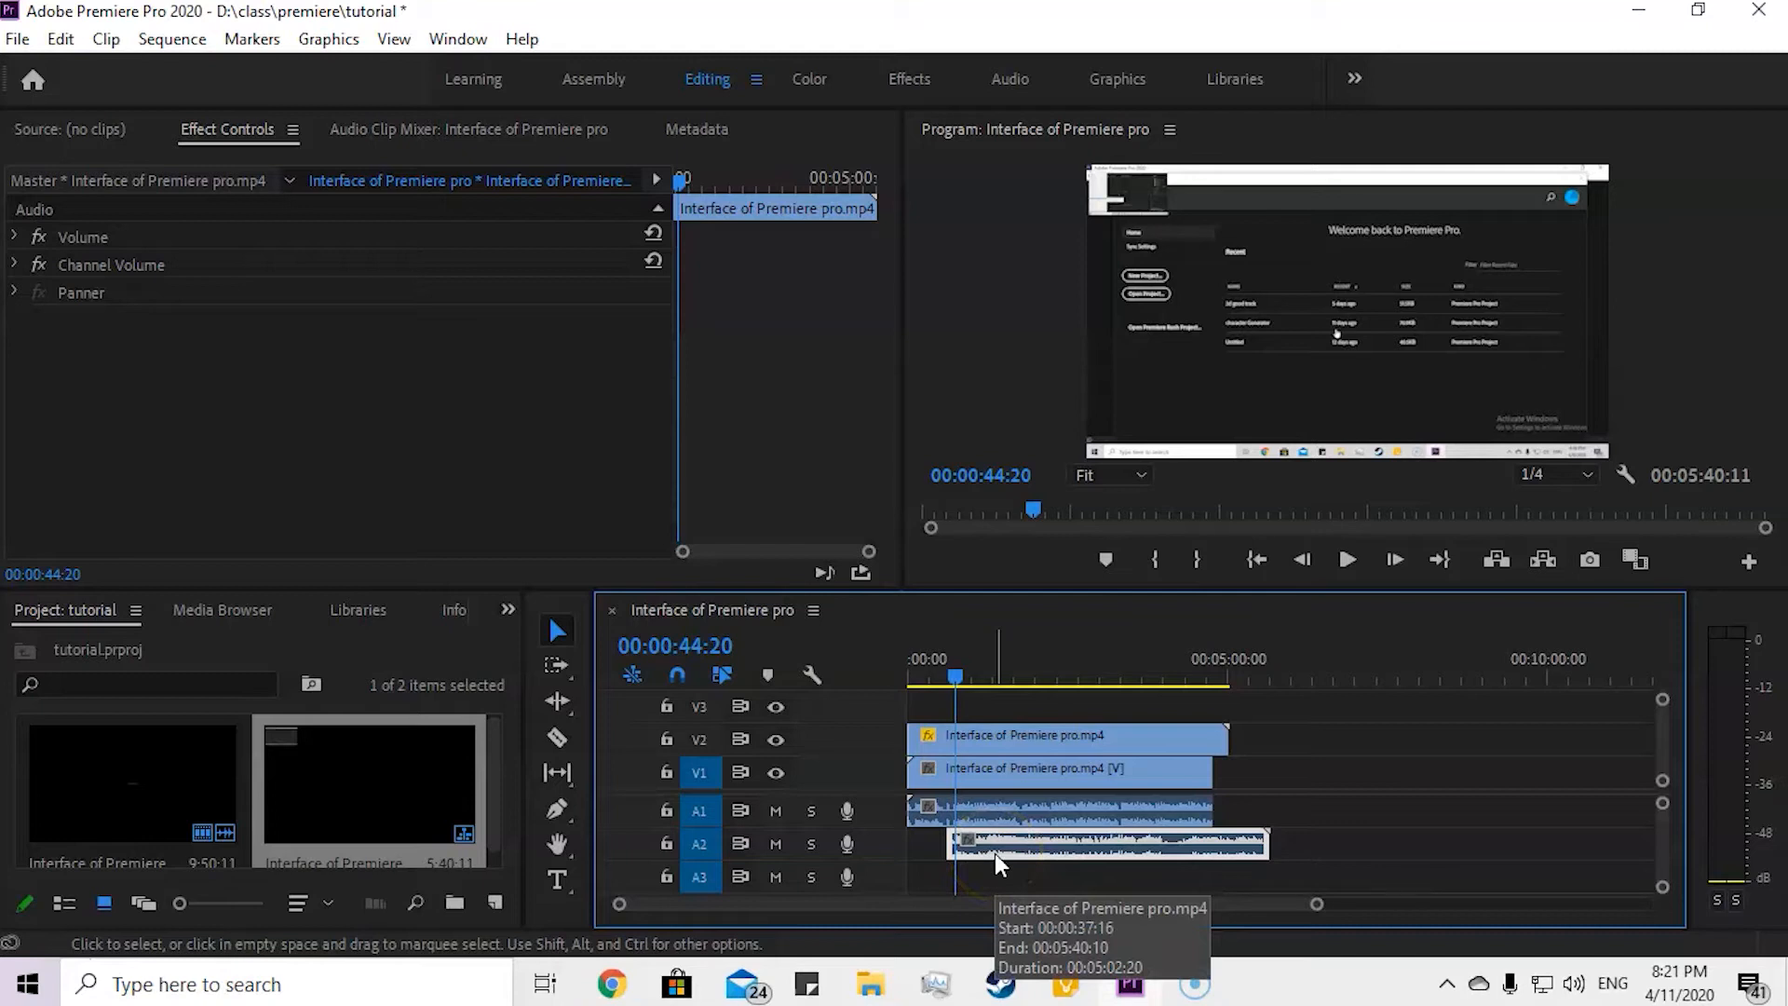
# Step: Select all the clips and clear the selection, and undo the audio and overlay edits back through the unlinking
pyautogui.moveTo(1055, 704); pyautogui.dragTo(1352, 901)
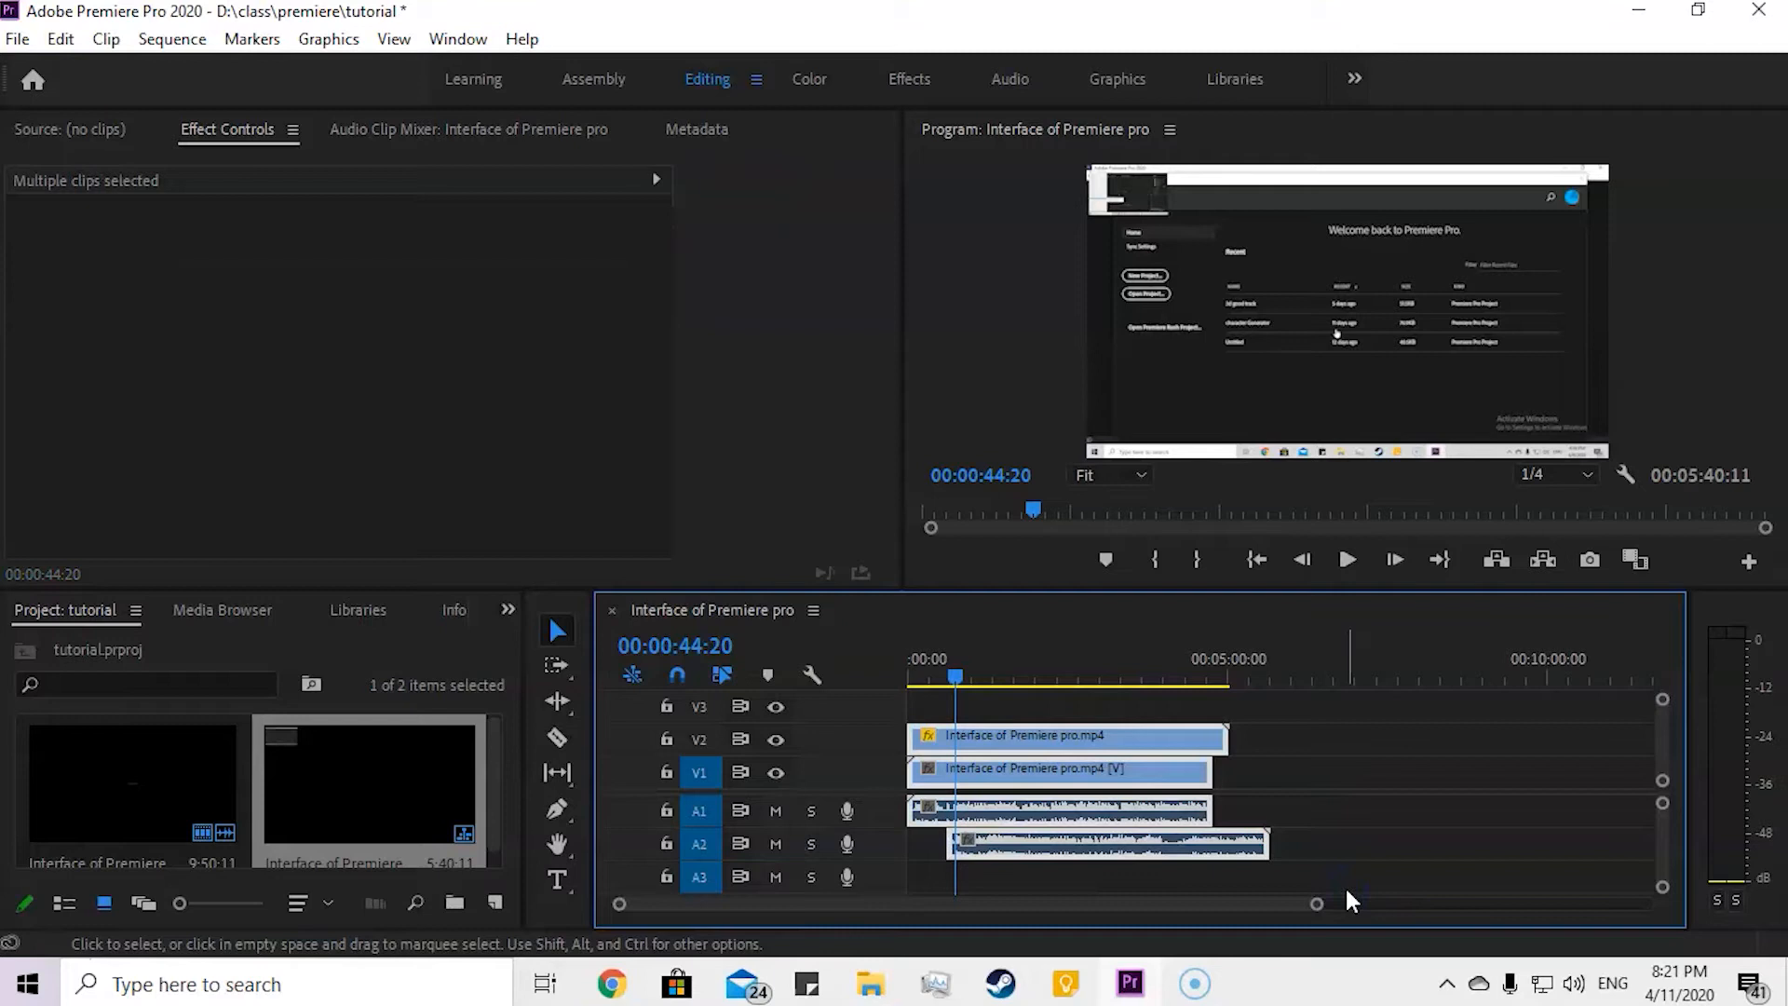
pyautogui.click(1338, 736)
pyautogui.hotkey('ctrl', 'z')
pyautogui.hotkey('ctrl', 'z')
pyautogui.hotkey('ctrl', 'z')
pyautogui.hotkey('ctrl', 'z')
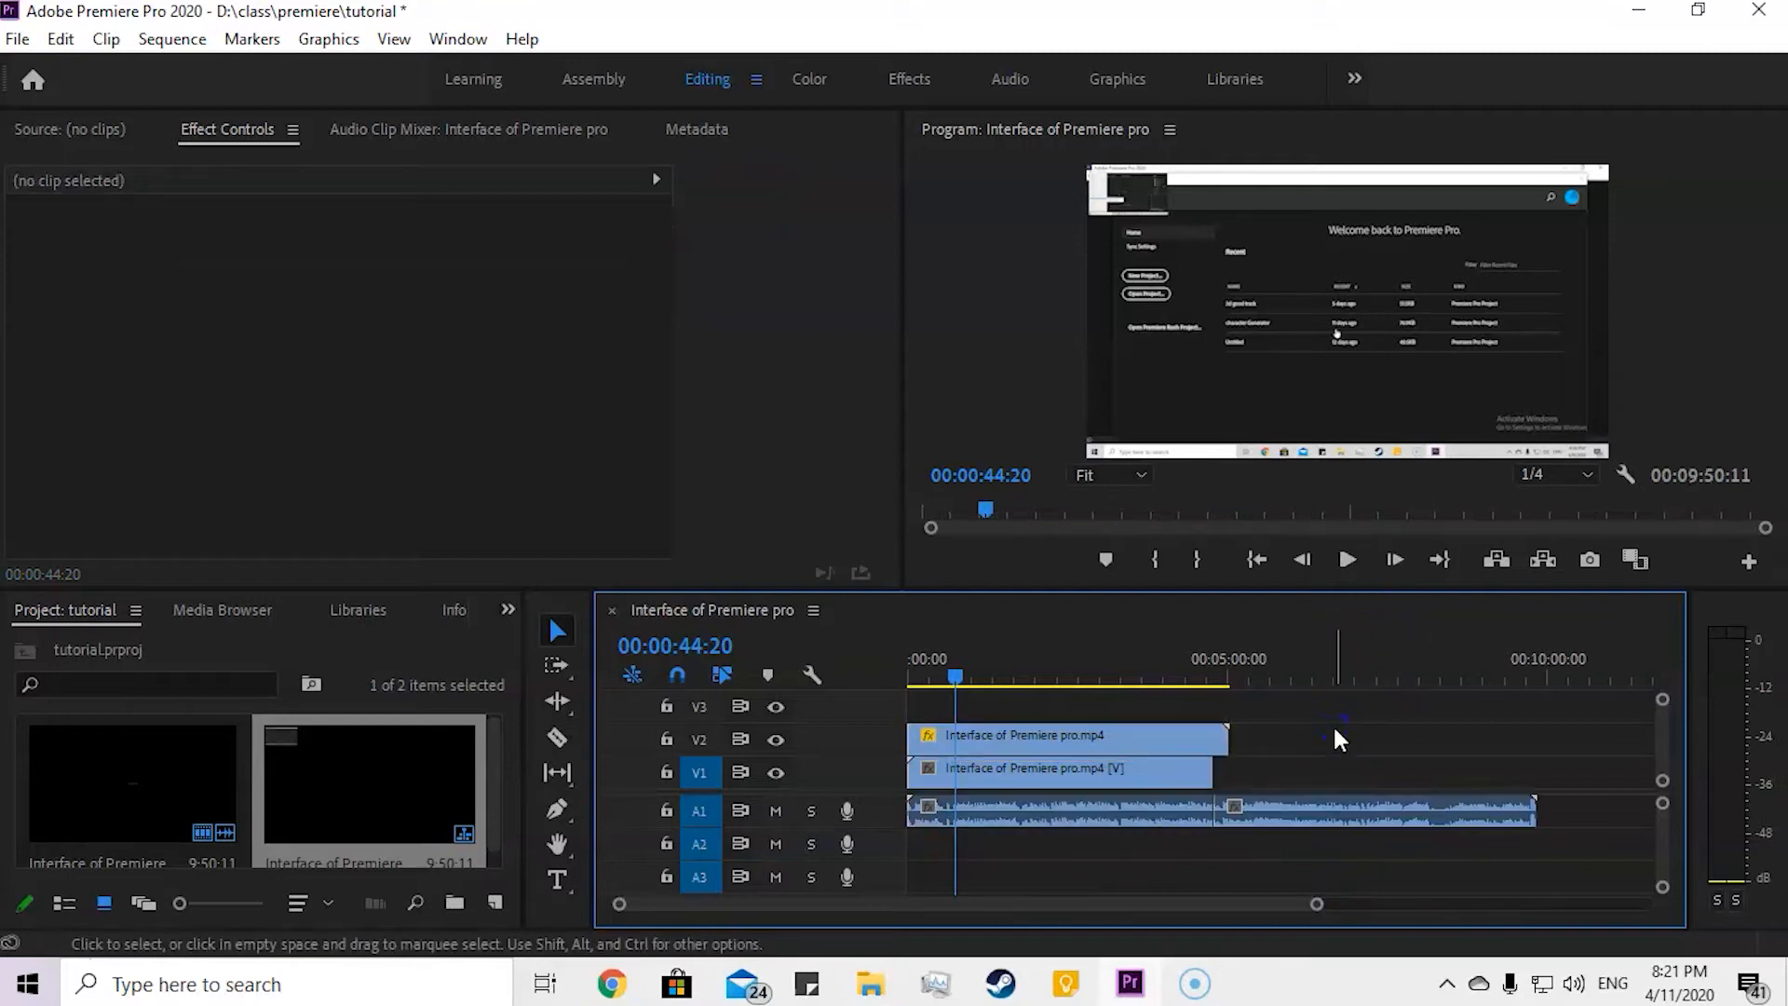
pyautogui.moveTo(1338, 736); pyautogui.dragTo(1409, 730)
pyautogui.hotkey('ctrl', 'z')
pyautogui.hotkey('ctrl', 'z')
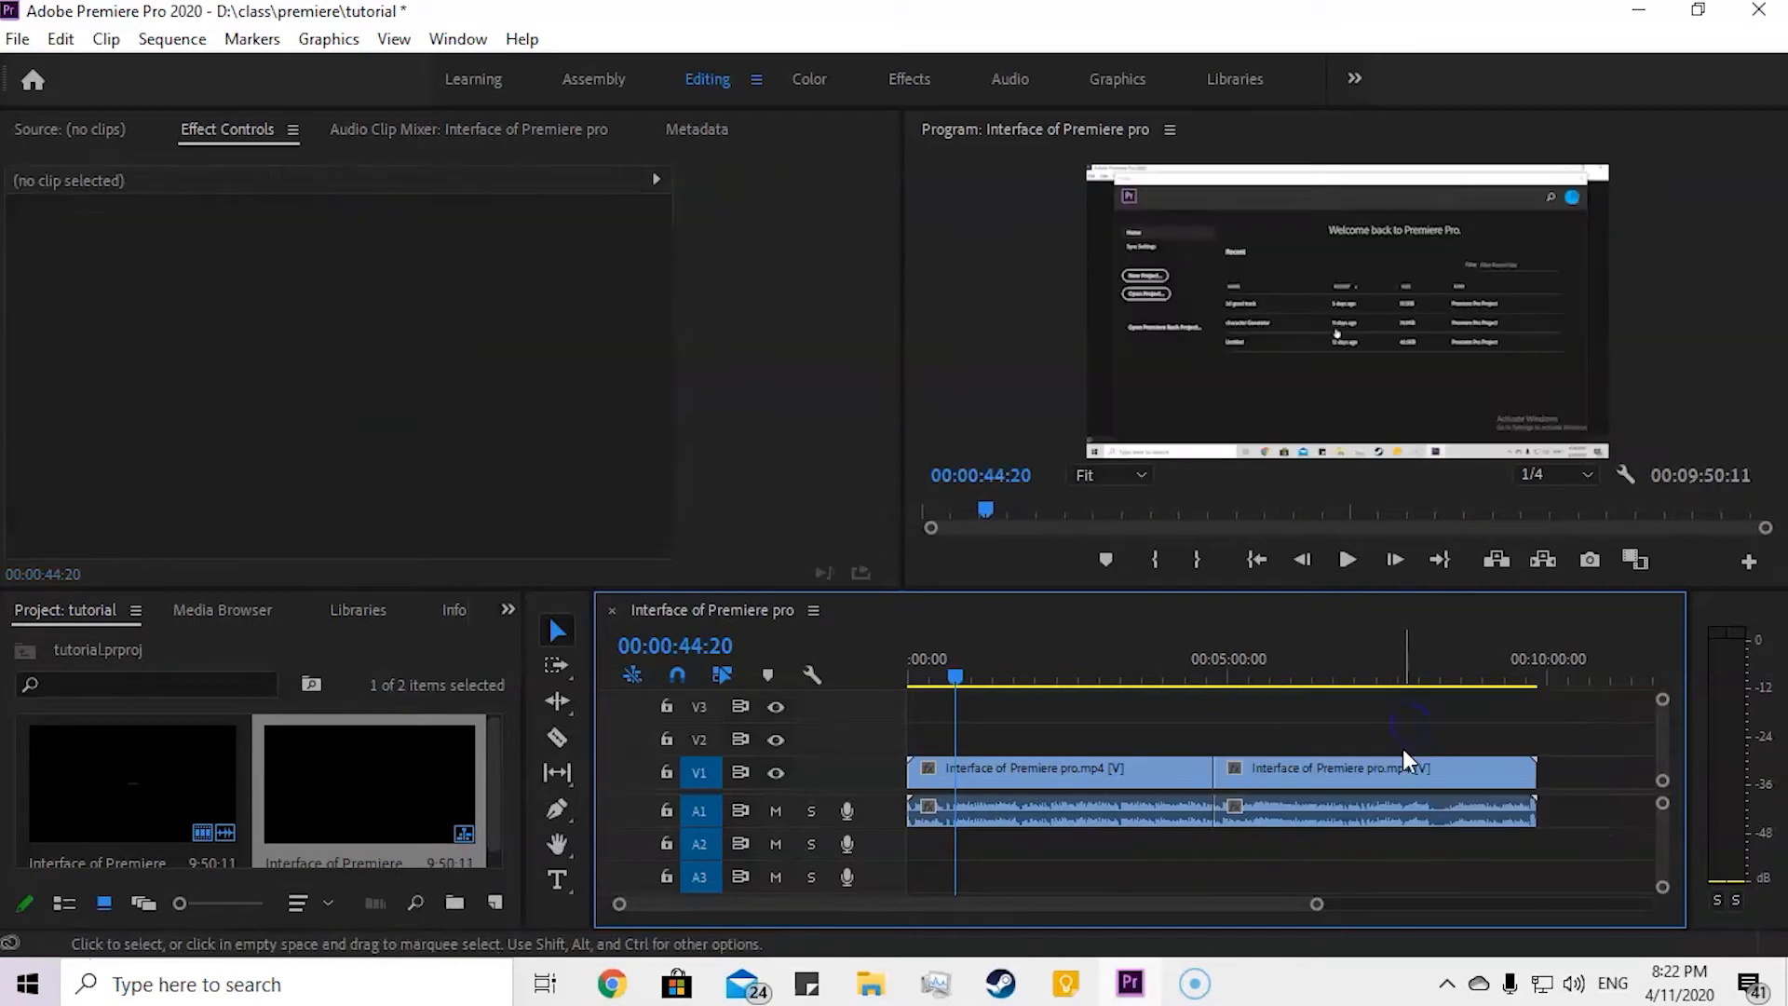
# Step: Move the linked second piece to start at about 00:00:35, with its video on V2 and its audio on A1
pyautogui.moveTo(931, 903)
pyautogui.mouseDown()
pyautogui.moveTo(994, 898)
pyautogui.moveTo(900, 890)
pyautogui.mouseUp()
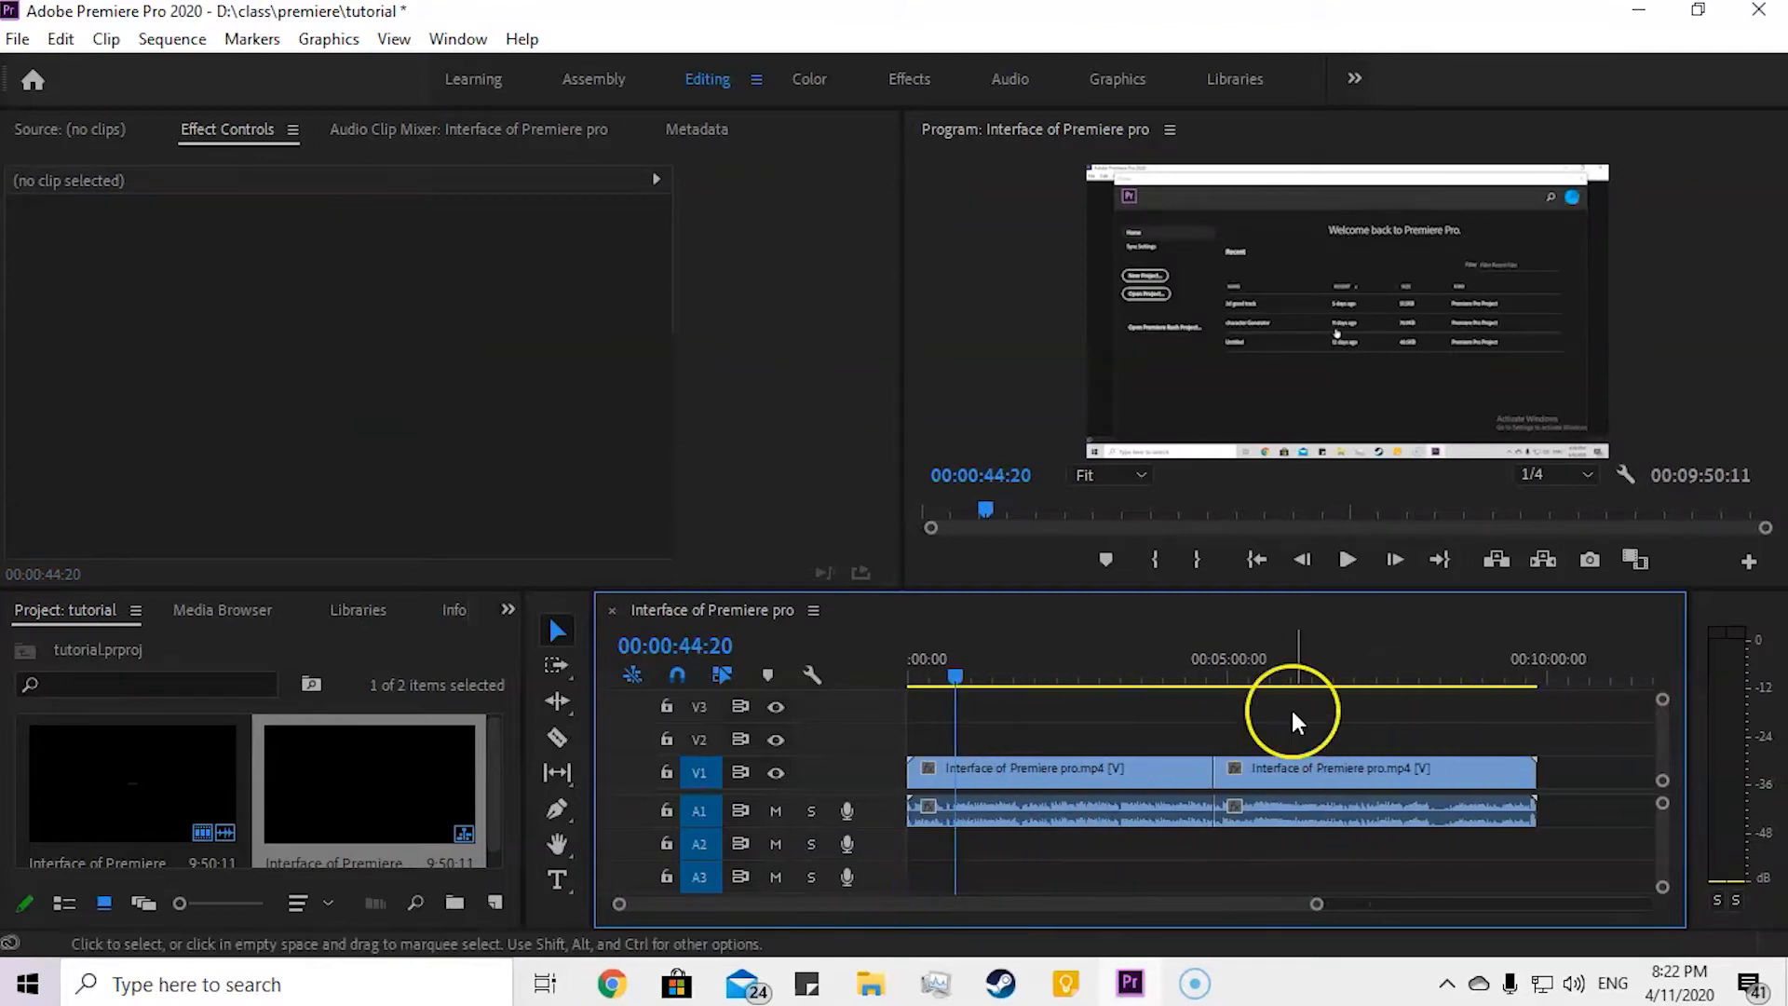
pyautogui.moveTo(1281, 679); pyautogui.dragTo(1268, 678)
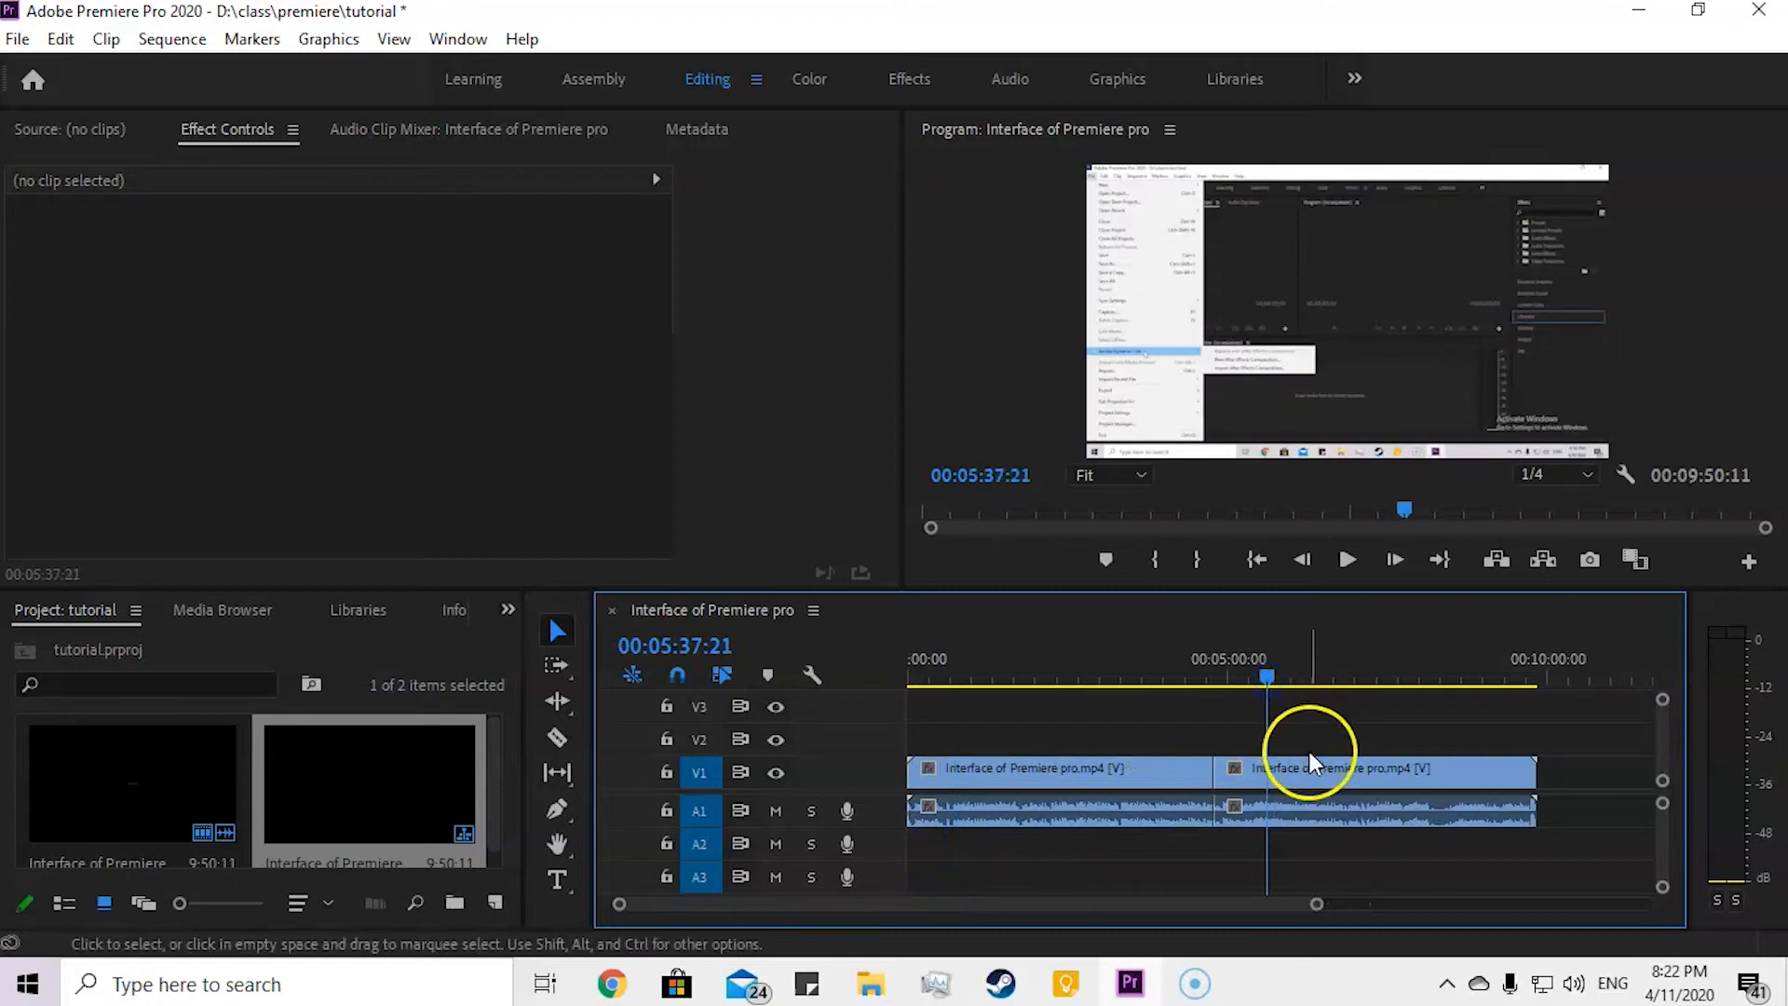
pyautogui.click(1235, 778)
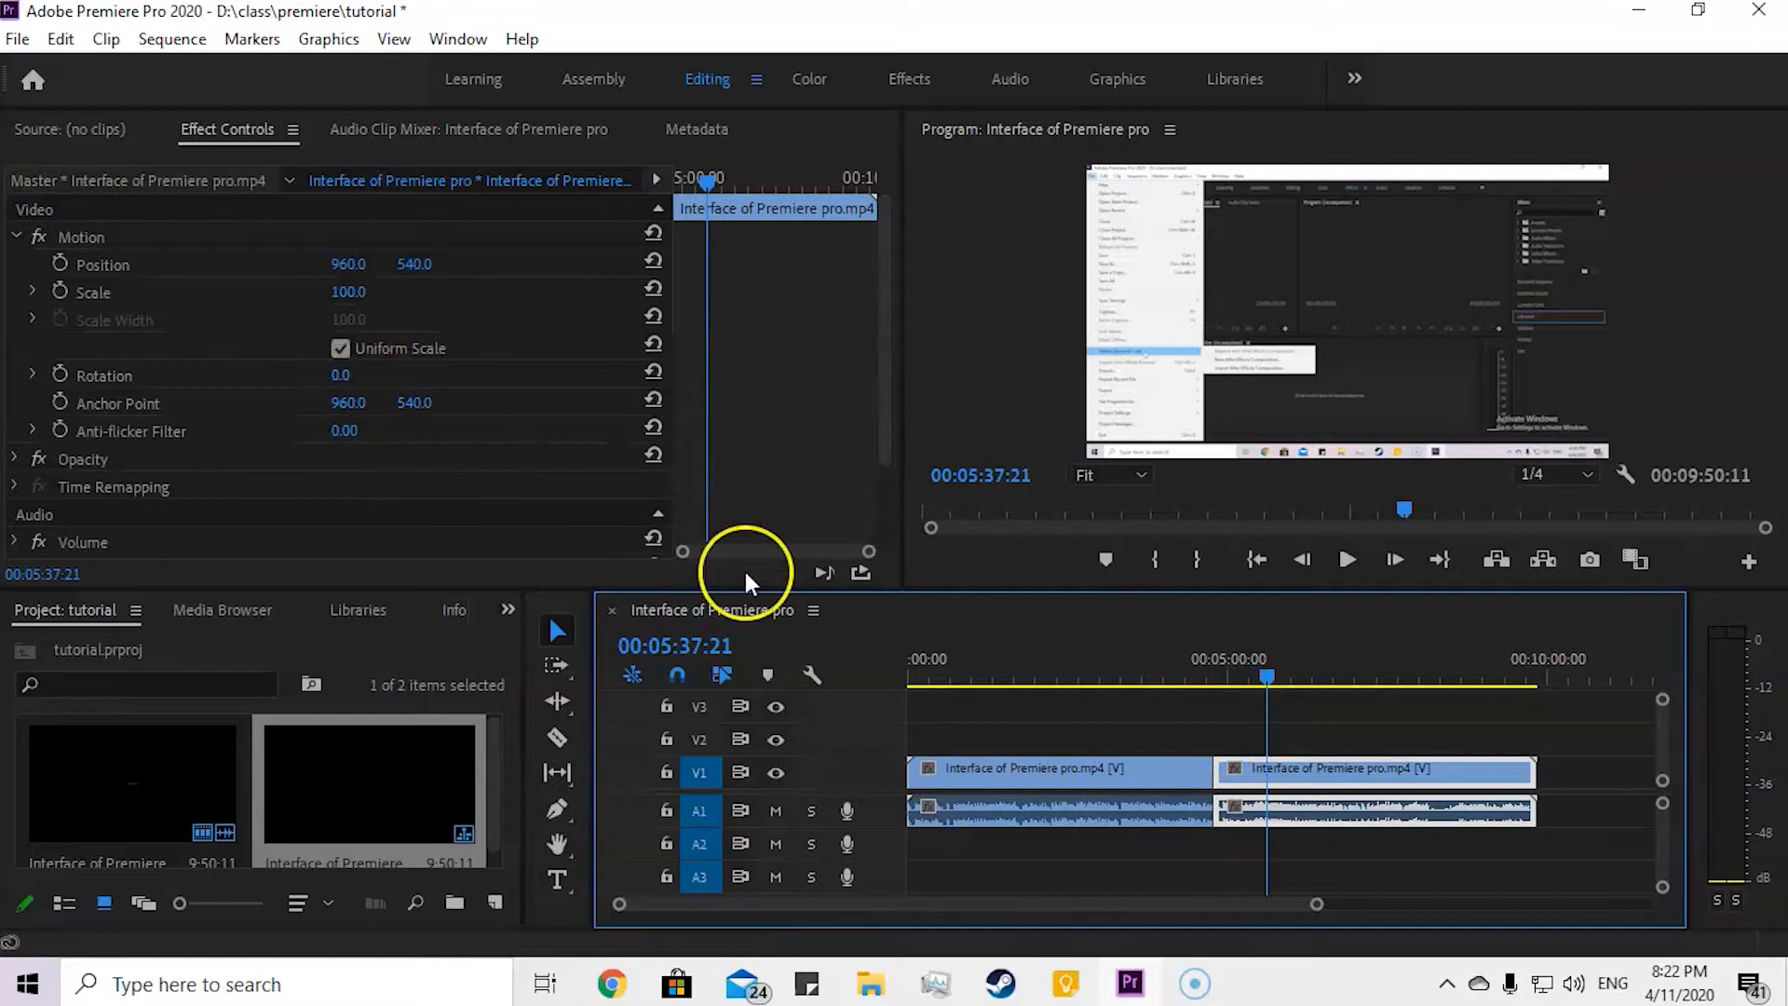
pyautogui.moveTo(1331, 776); pyautogui.dragTo(1043, 741)
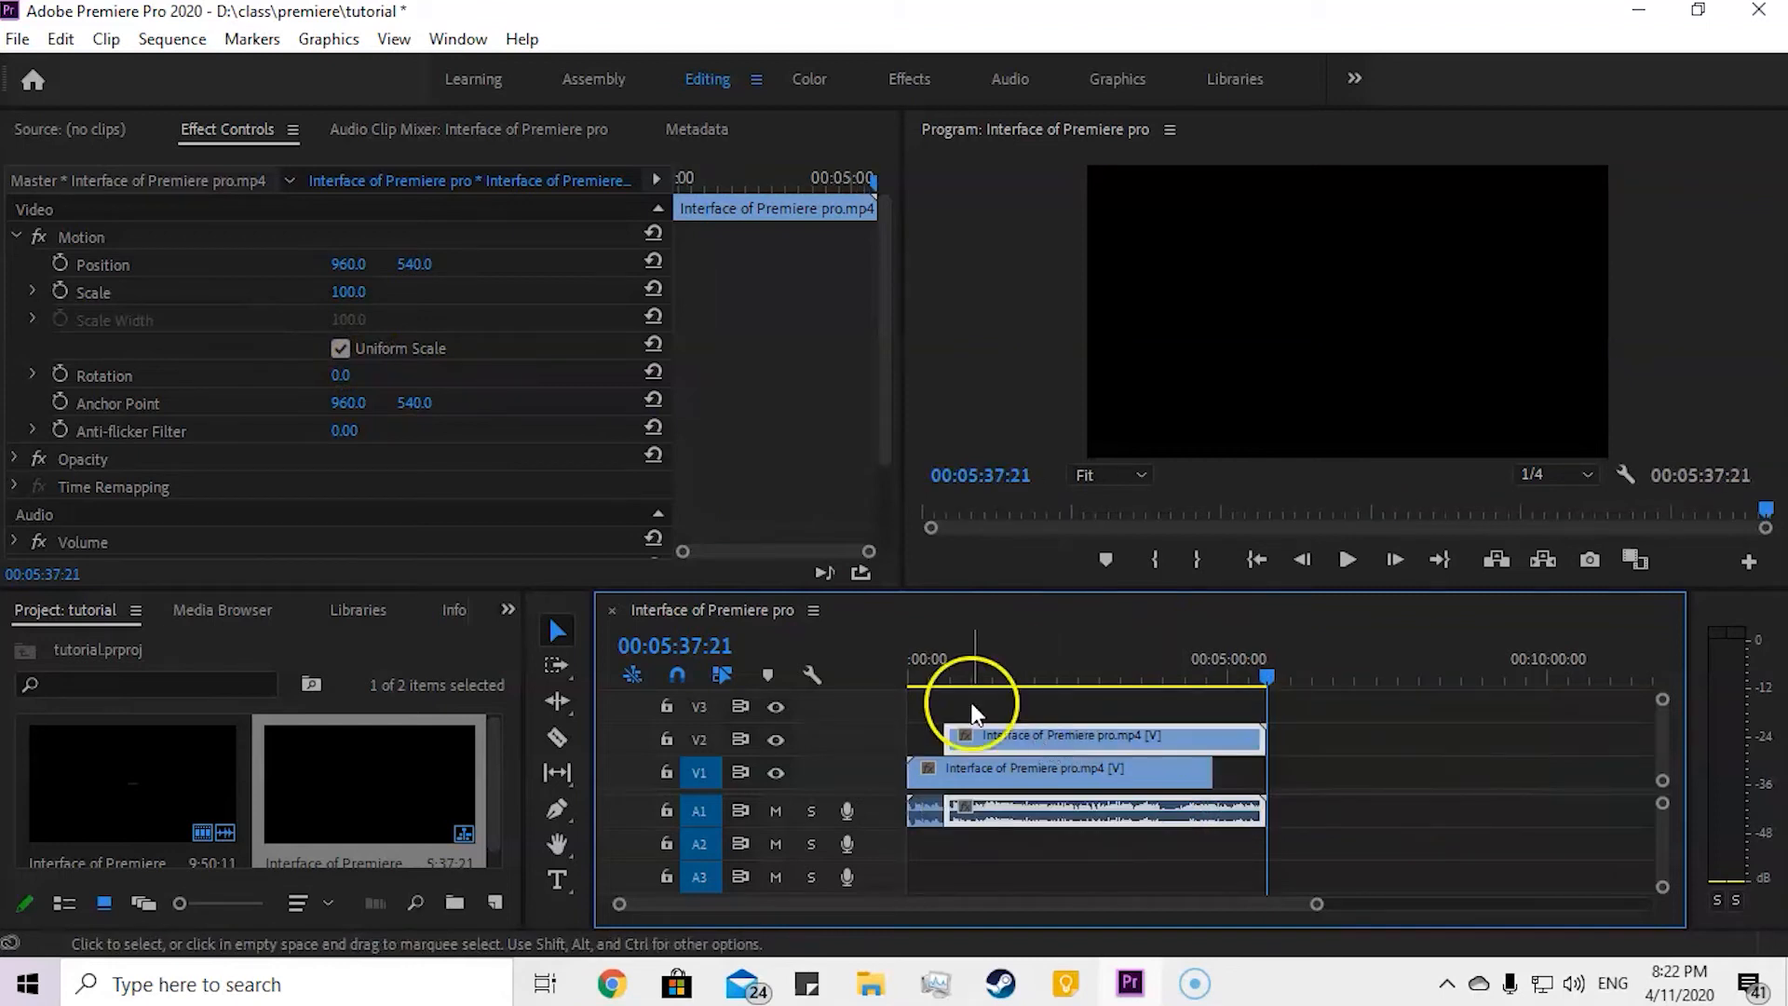
# Step: Place the playhead at 00:01:34:01 and set the V2 clip's Scale to 38
pyautogui.moveTo(1264, 677); pyautogui.dragTo(1005, 679)
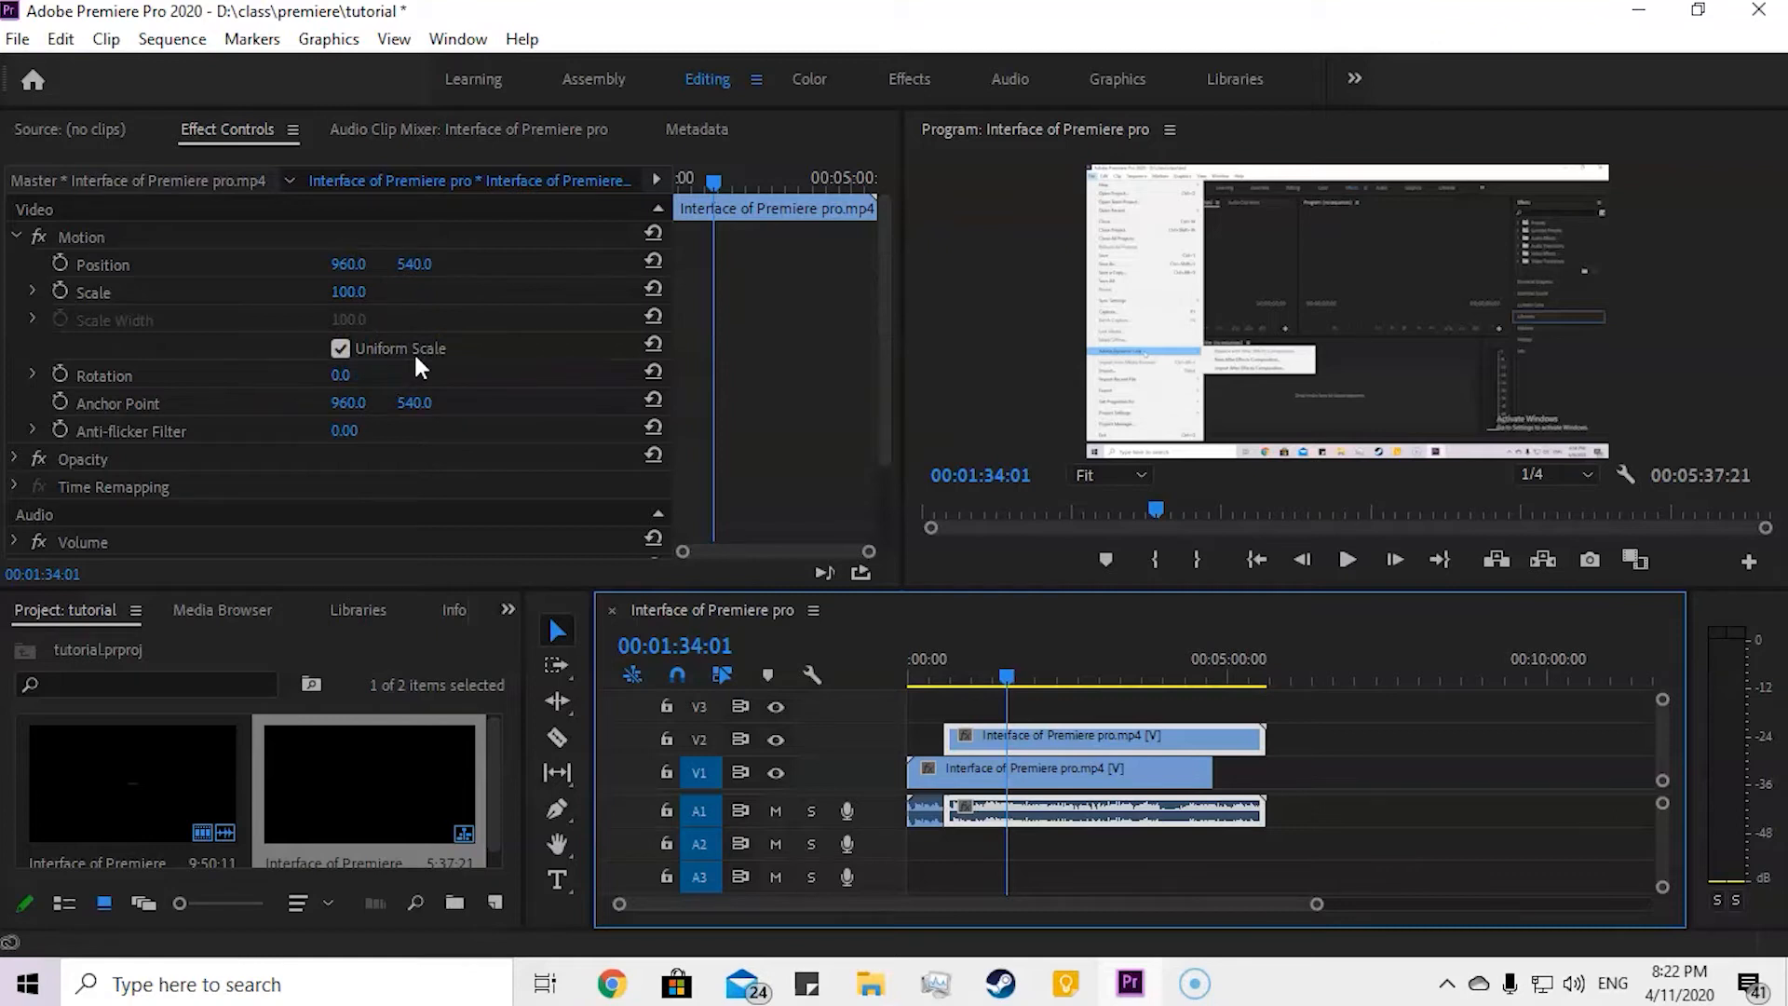
pyautogui.moveTo(326, 296); pyautogui.dragTo(265, 315)
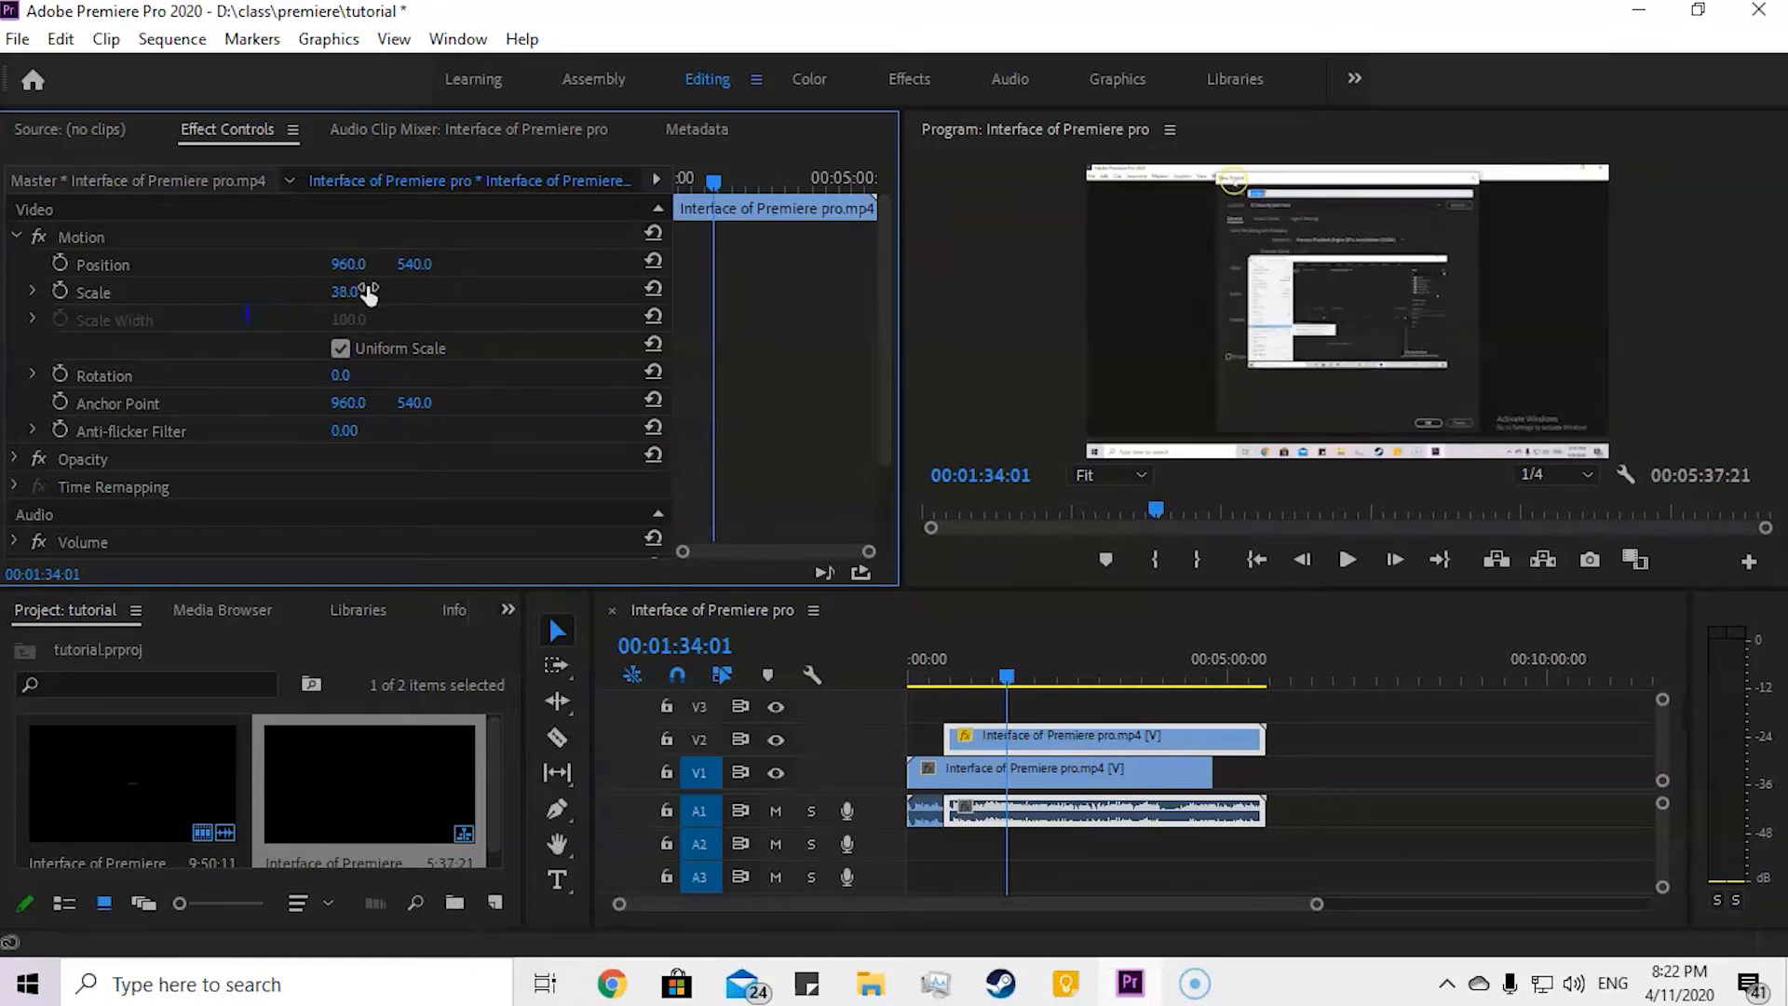
# Step: Turn off Uniform Scale for the V2 clip and set its Scale Height to 34 and Scale Width to 145
pyautogui.click(339, 348)
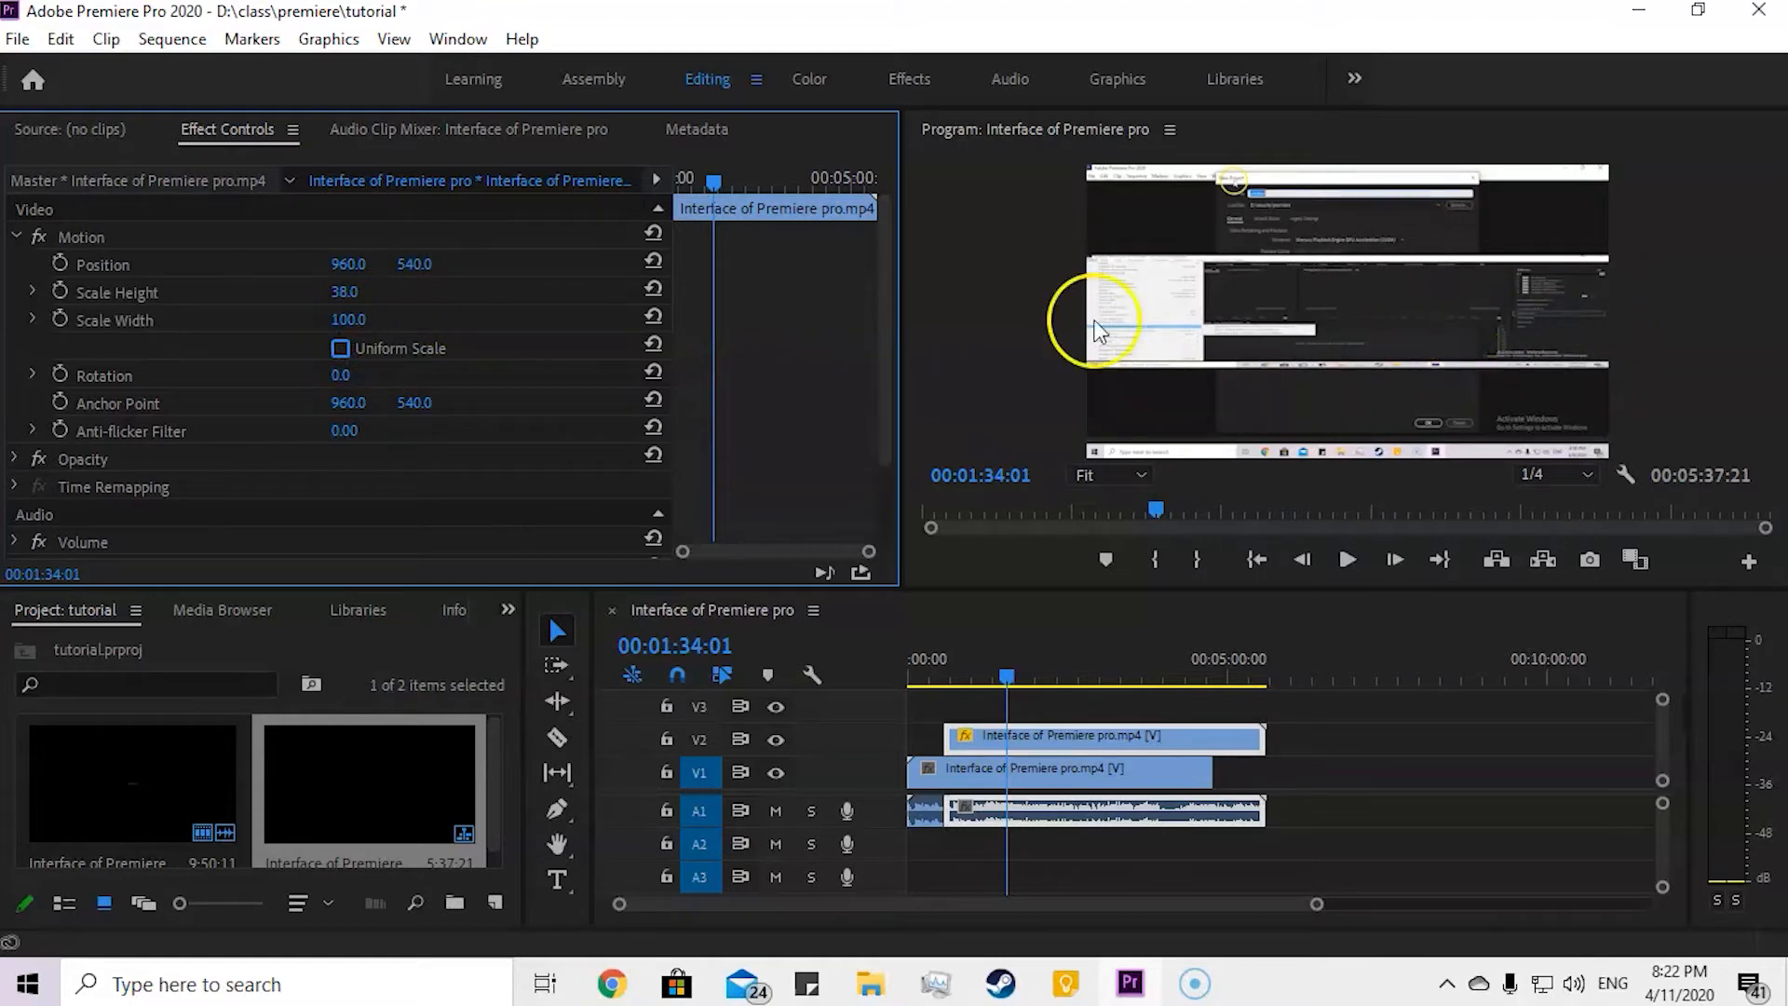
pyautogui.moveTo(348, 326); pyautogui.dragTo(380, 347)
pyautogui.moveTo(328, 292); pyautogui.dragTo(219, 298)
pyautogui.click(346, 292)
pyautogui.click(340, 349)
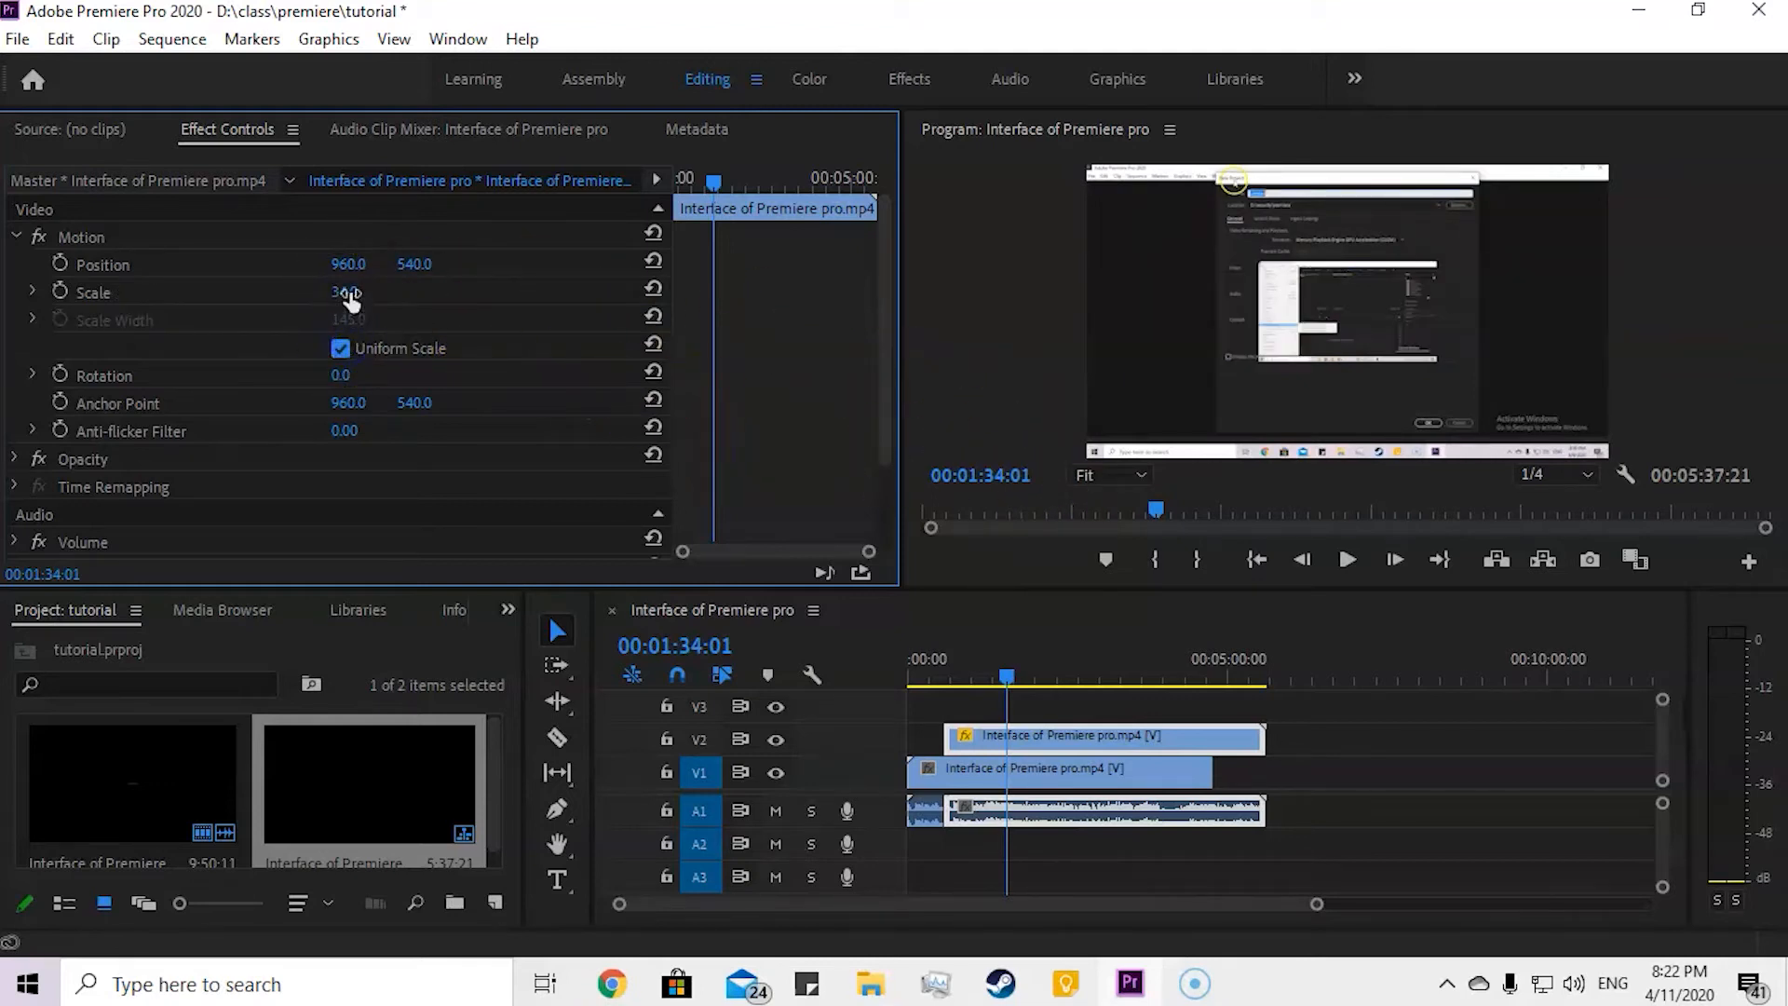
pyautogui.click(340, 348)
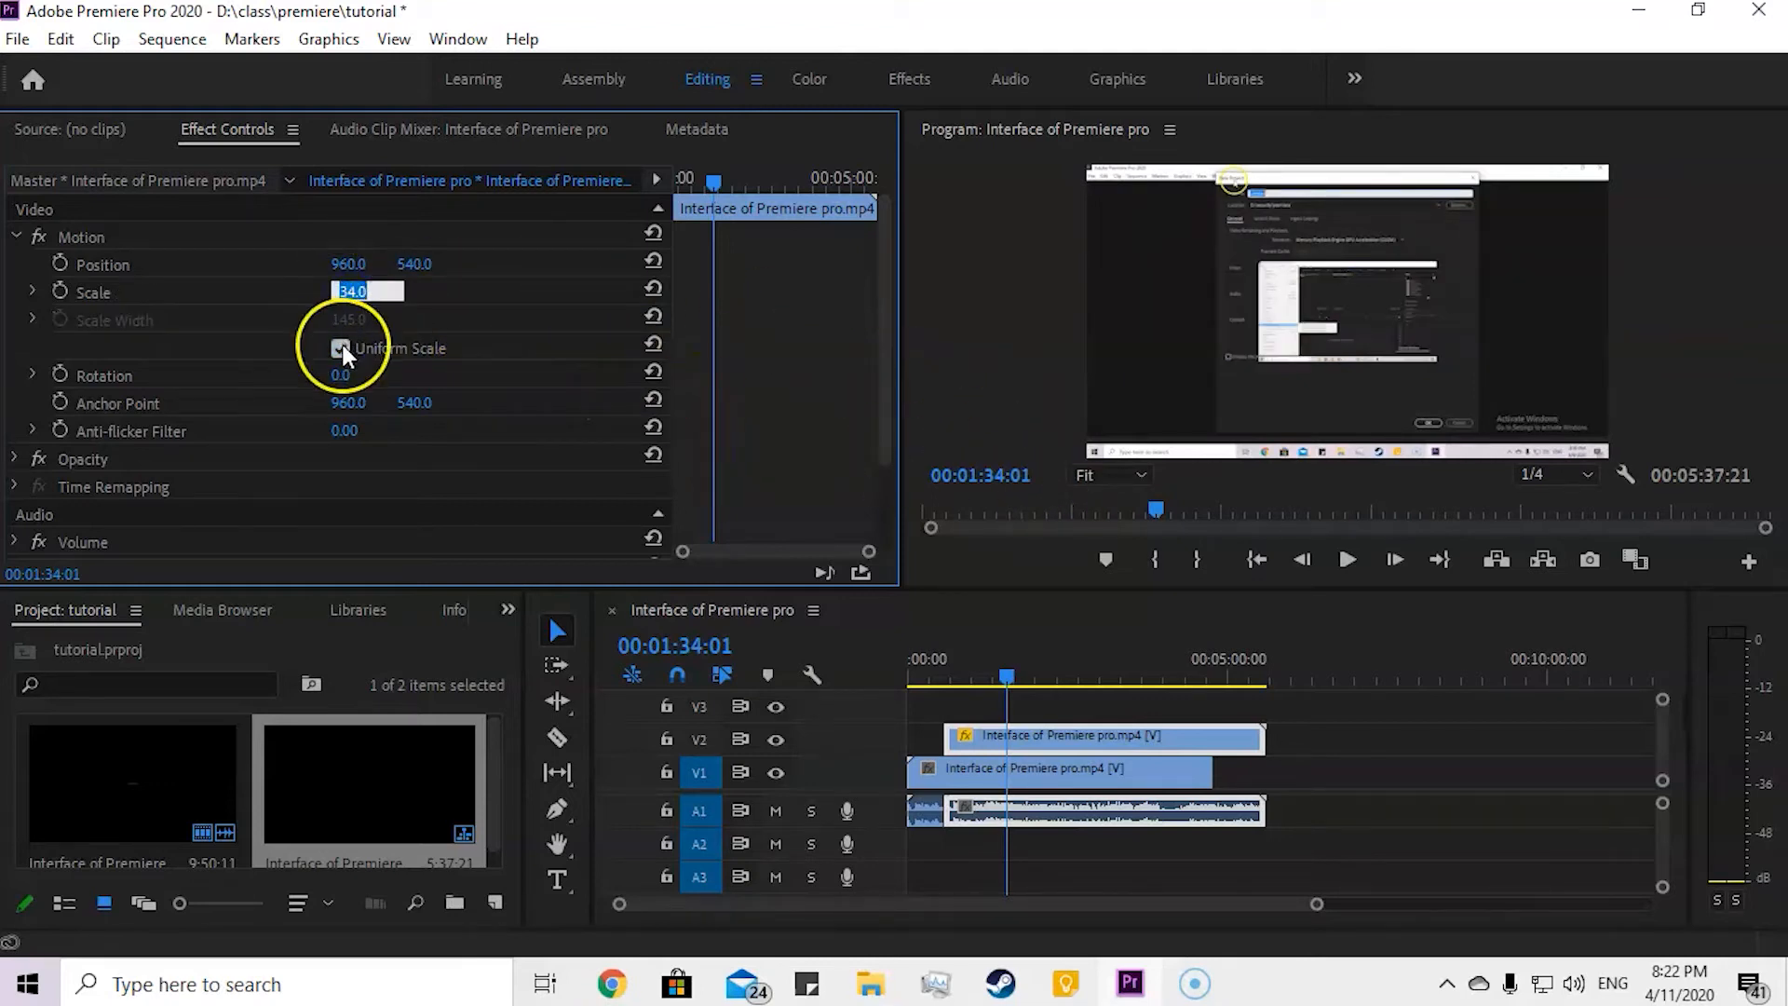
# Step: Set the V2 clip's Scale Height and Scale Width to 100 and turn Uniform Scale back on
pyautogui.click(410, 291)
pyautogui.write('100')
pyautogui.press('Tab')
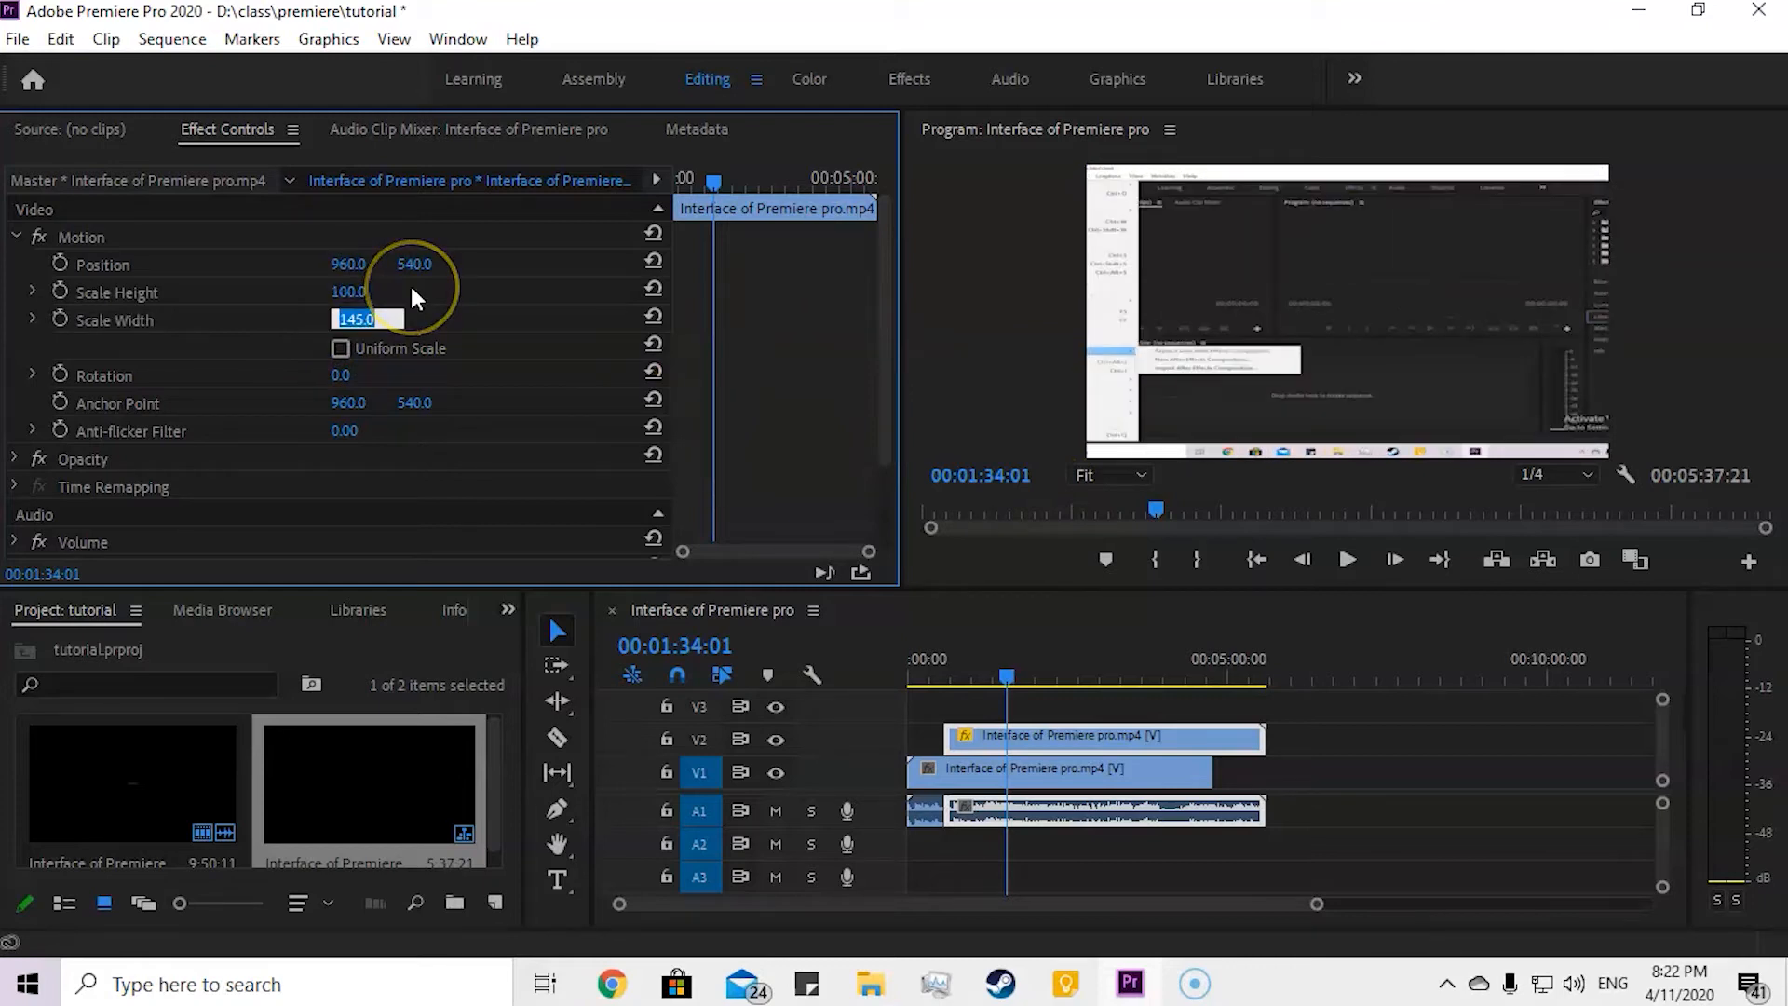
pyautogui.write('100')
pyautogui.press('Return')
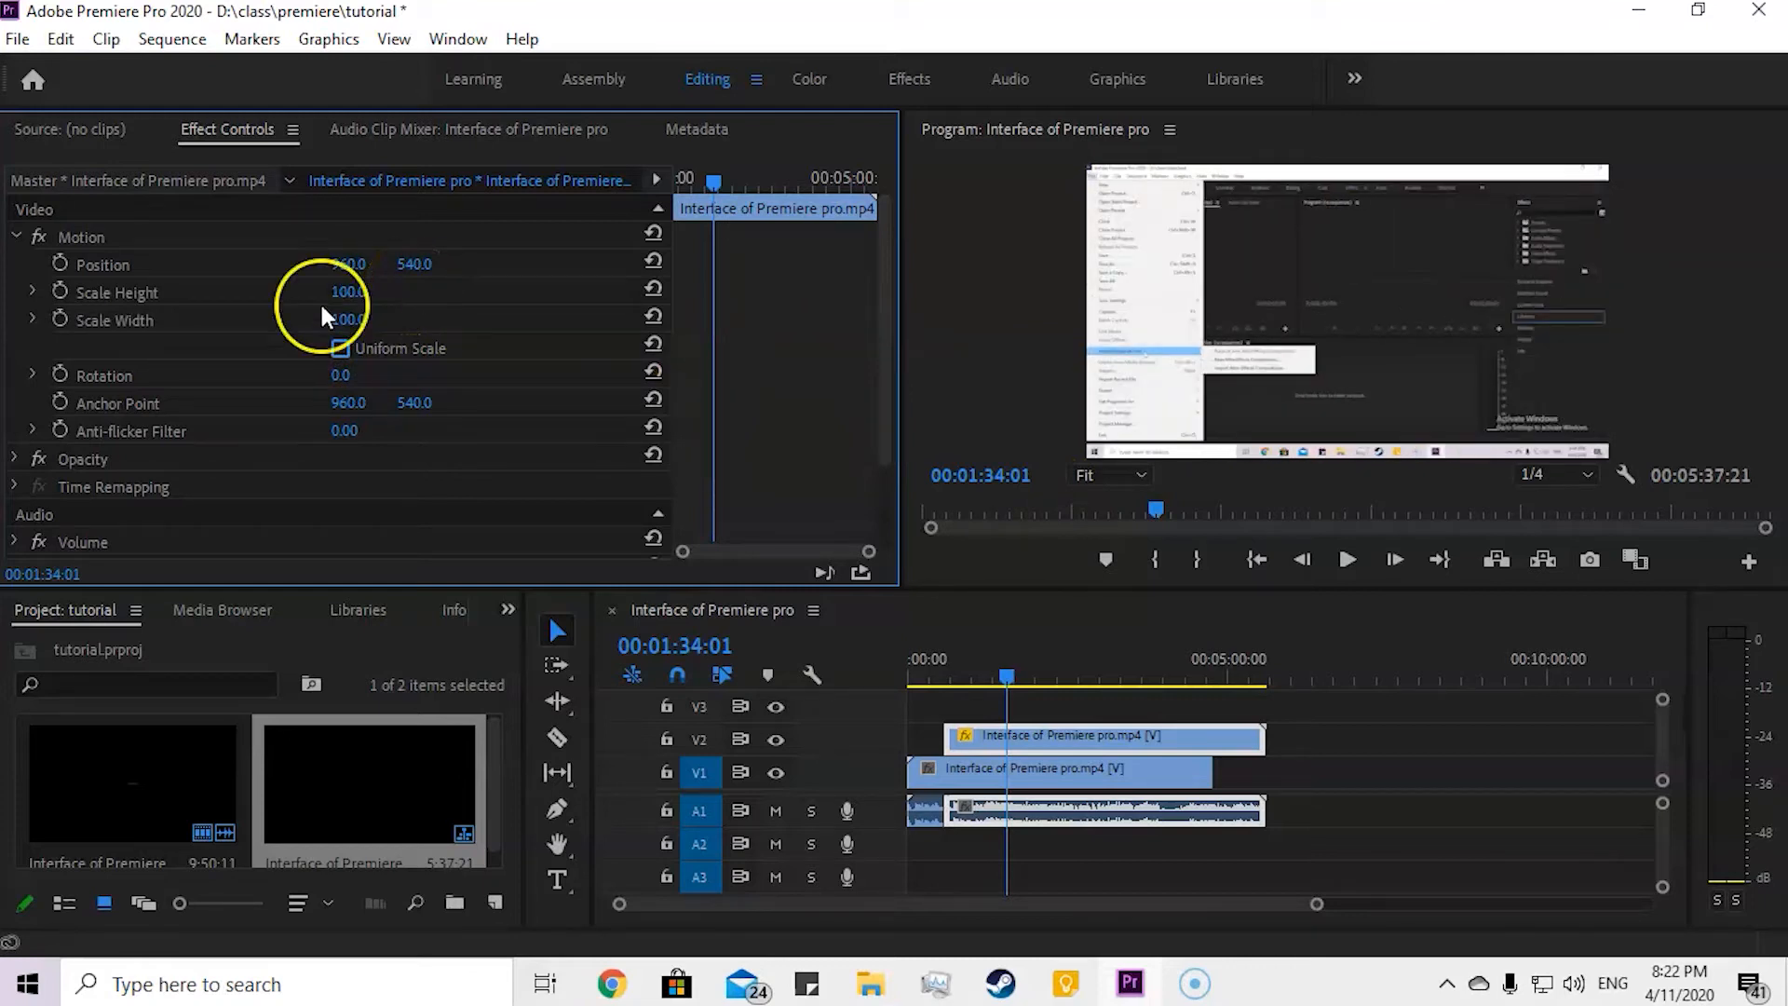
pyautogui.click(341, 349)
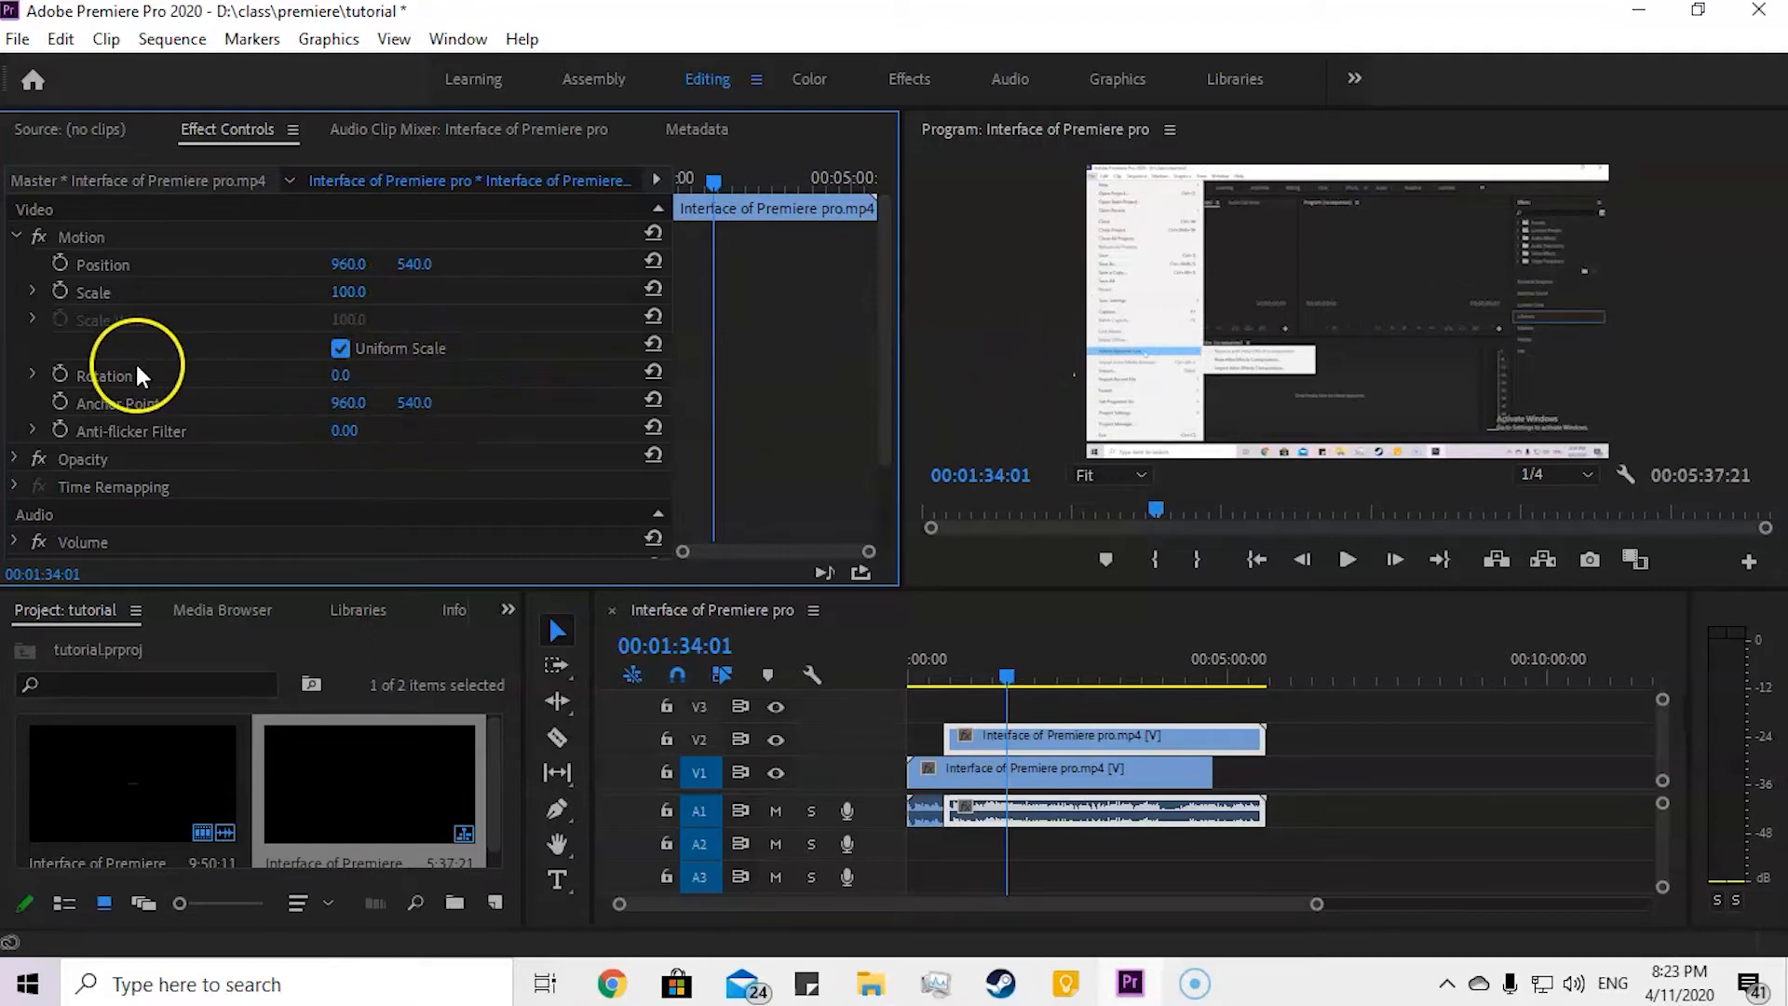
# Step: Try changing the V2 clip's Rotation and horizontal Position, undoing each change
pyautogui.moveTo(343, 384); pyautogui.dragTo(568, 455)
pyautogui.hotkey('ctrl', 'z')
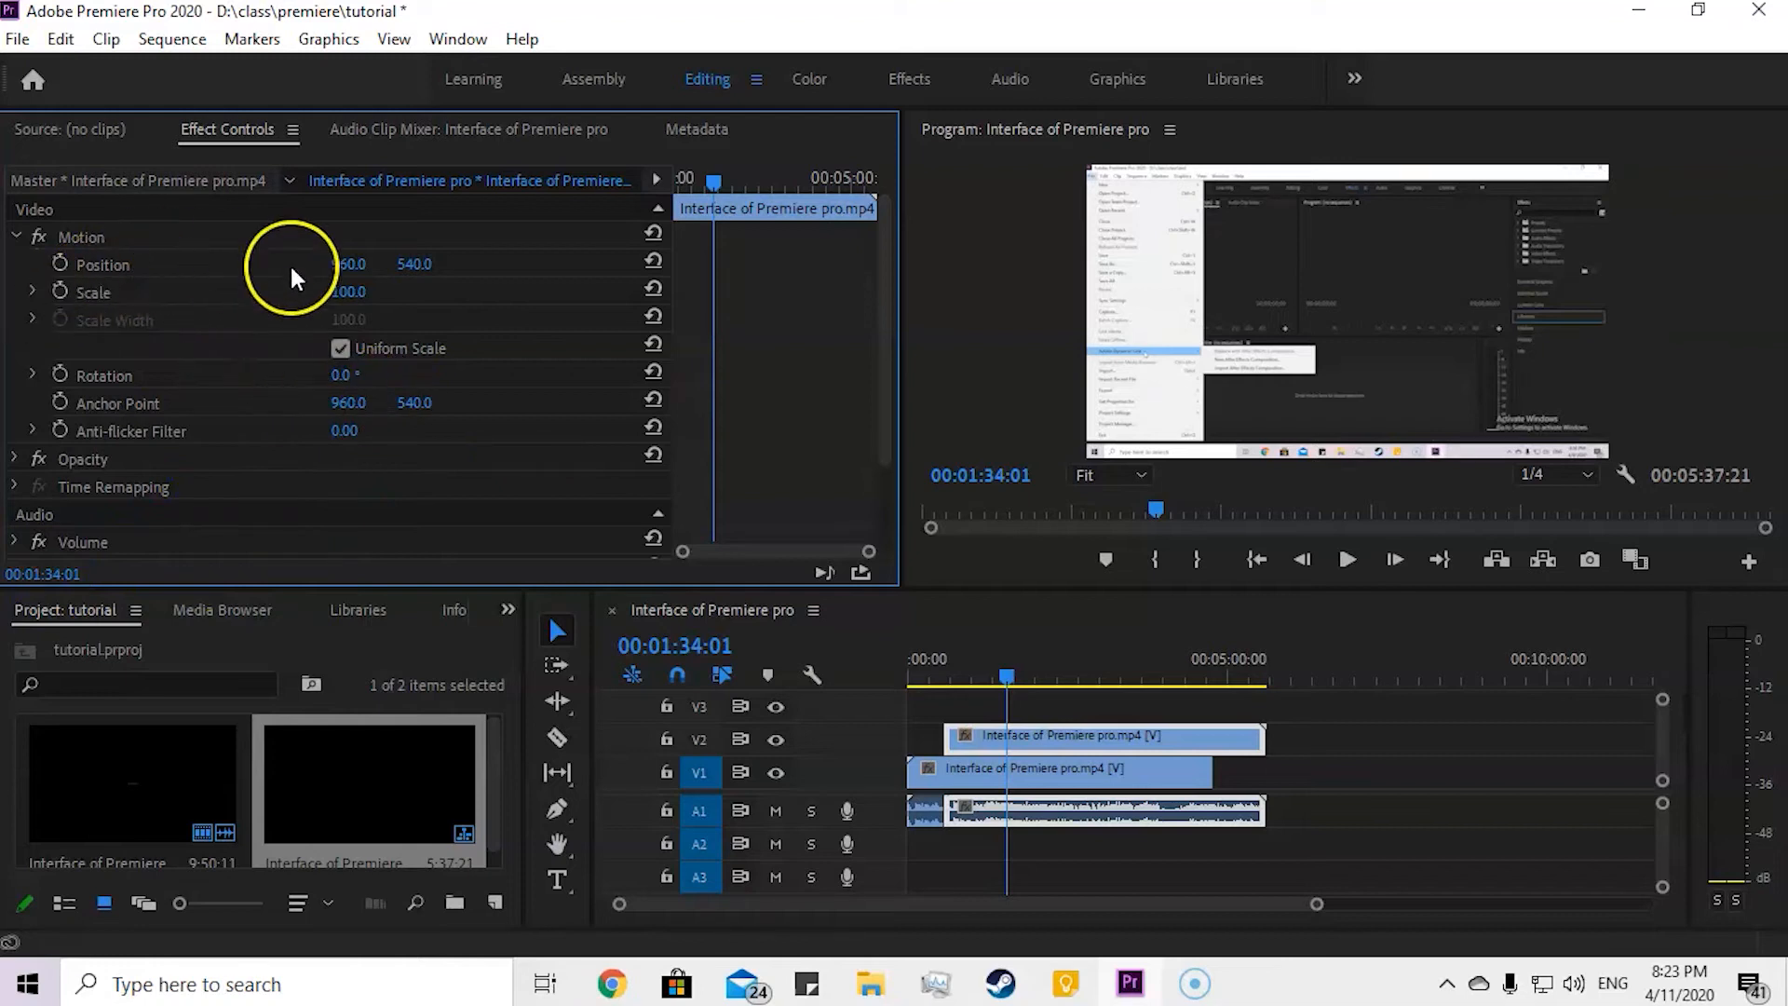
pyautogui.moveTo(343, 264); pyautogui.dragTo(332, 305)
pyautogui.hotkey('ctrl', 'z')
# Step: Move the linked second piece back onto V1 after the first piece, and try extending the first piece's shortened audio
pyautogui.moveTo(1126, 742); pyautogui.dragTo(1397, 772)
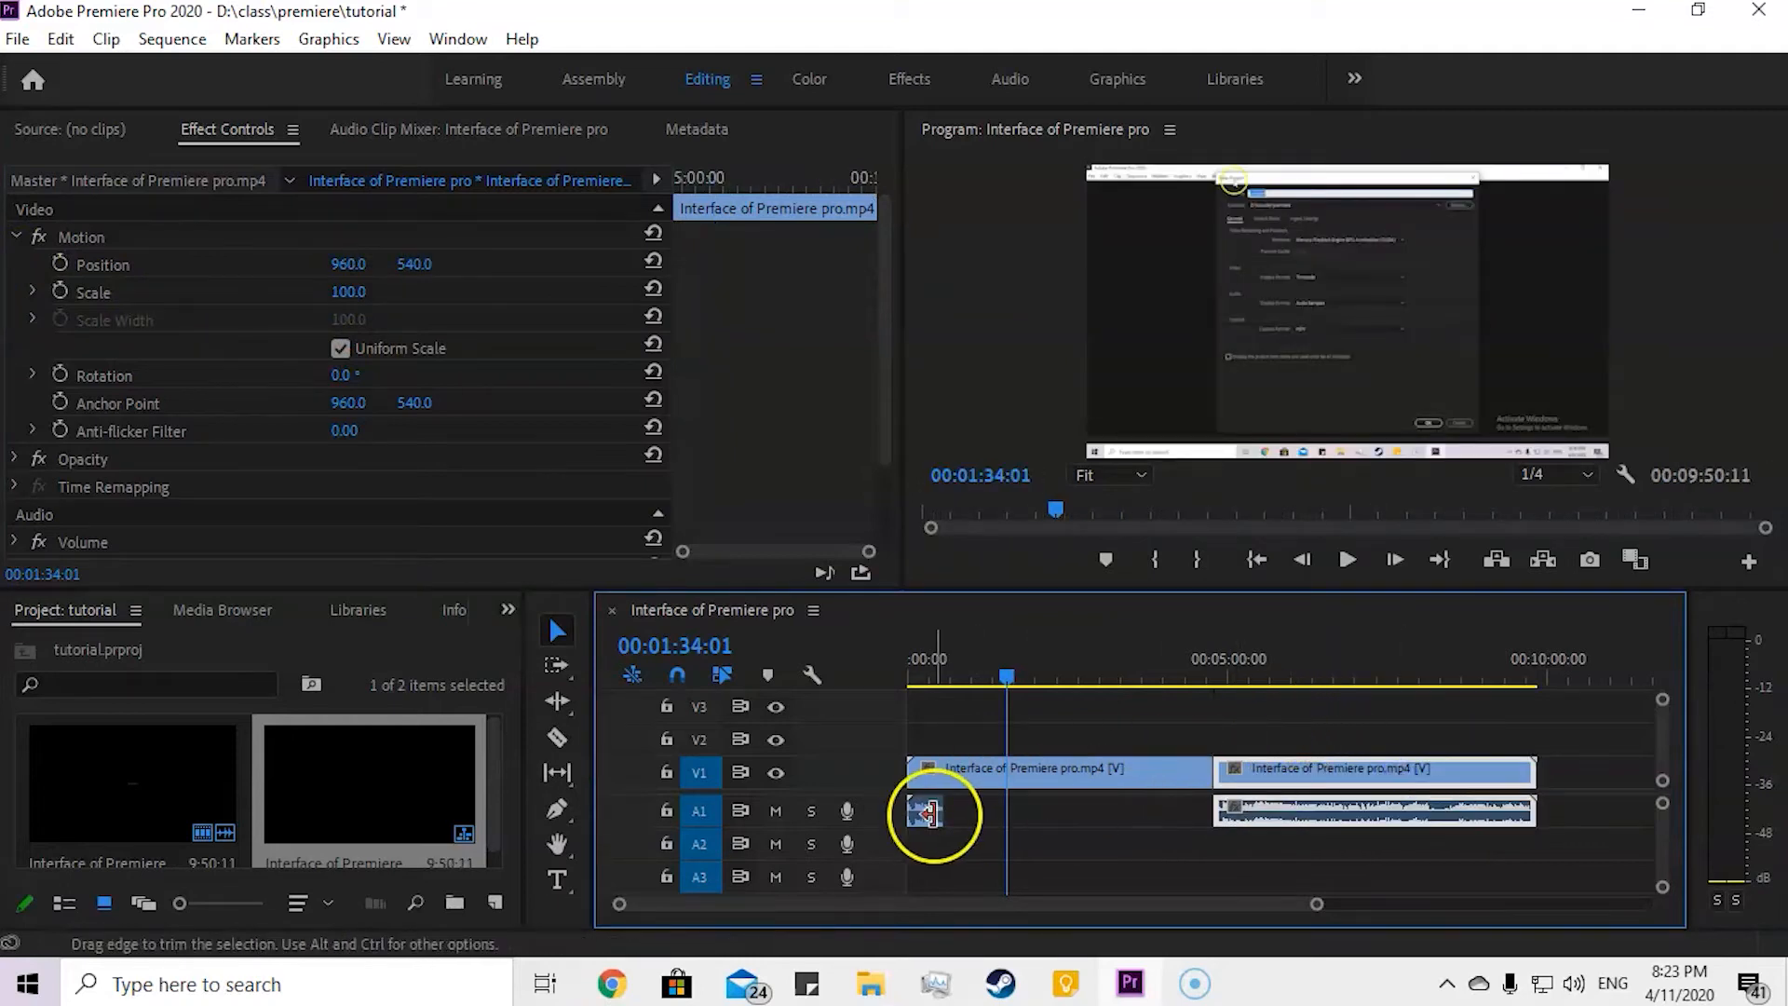
pyautogui.click(933, 814)
pyautogui.moveTo(940, 811); pyautogui.dragTo(1198, 808)
# Step: Undo the recent clip moves and scaling edits, back through closing the gap between the two pieces
pyautogui.hotkey('ctrl', 'z')
pyautogui.hotkey('ctrl', 'z')
pyautogui.hotkey('ctrl', 'z')
pyautogui.hotkey('ctrl', 'z')
pyautogui.hotkey('ctrl', 'z')
pyautogui.hotkey('ctrl', 'z')
pyautogui.hotkey('ctrl', 'z')
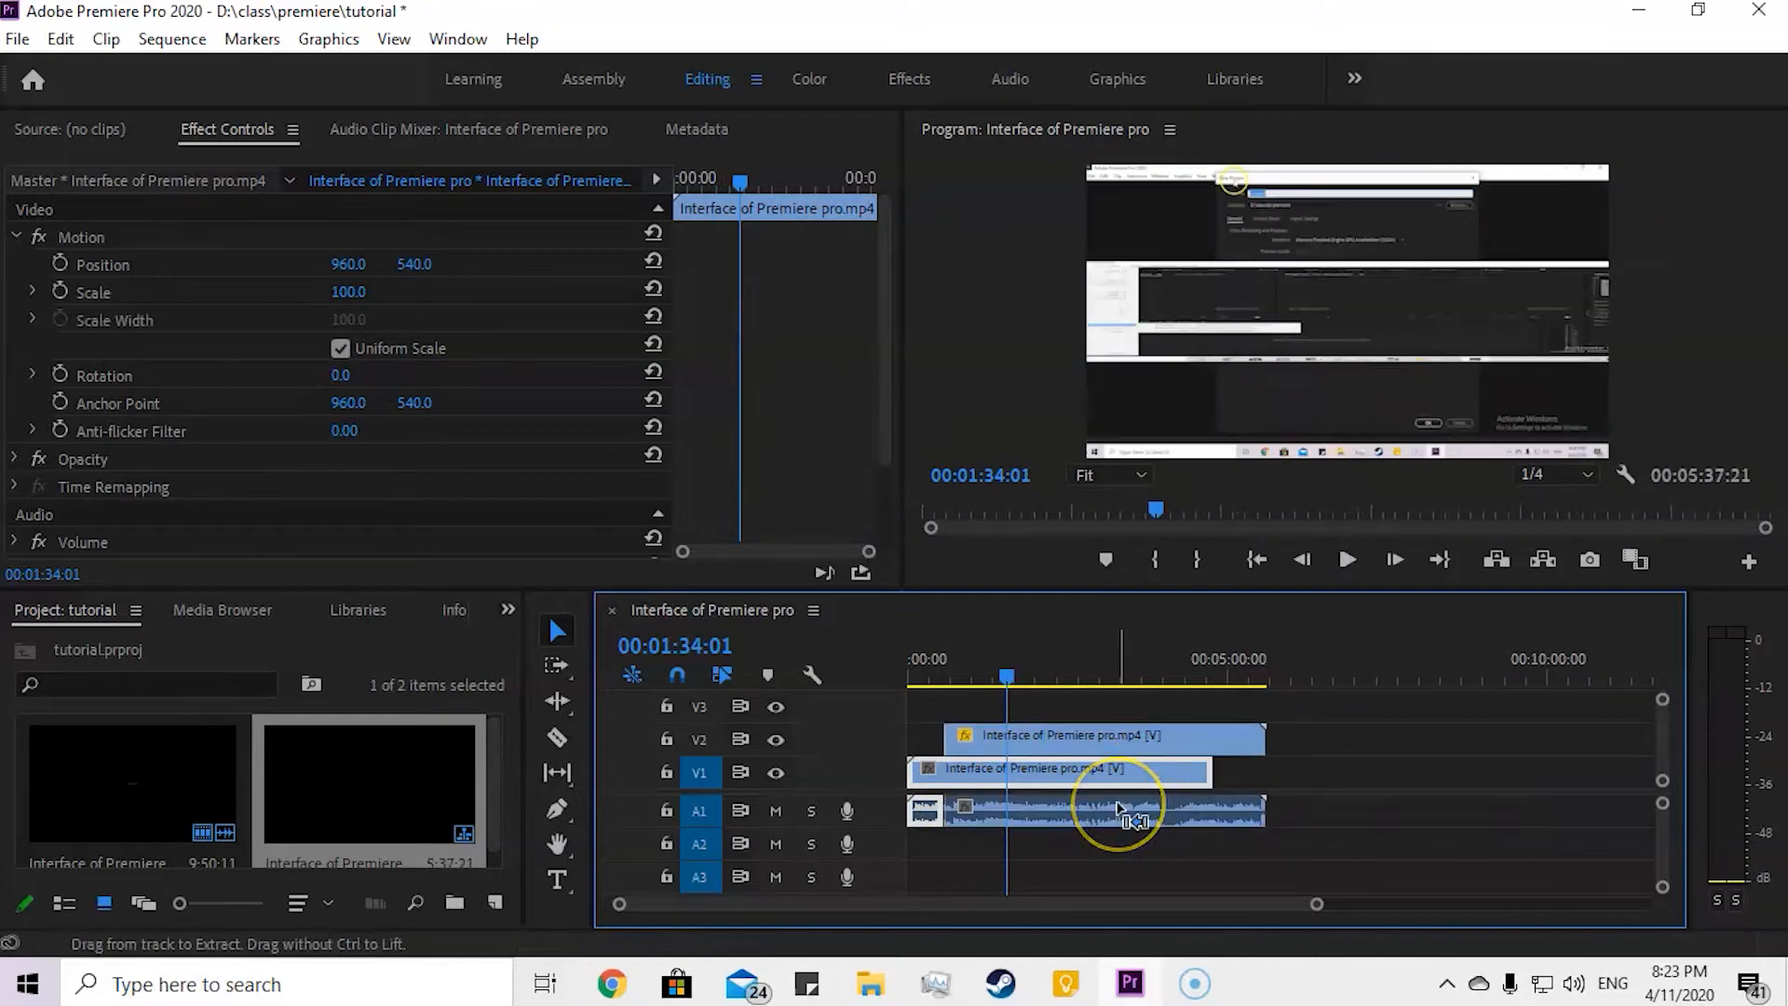
pyautogui.hotkey('ctrl', 'z')
pyautogui.hotkey('ctrl', 'z')
pyautogui.hotkey('ctrl', 'z')
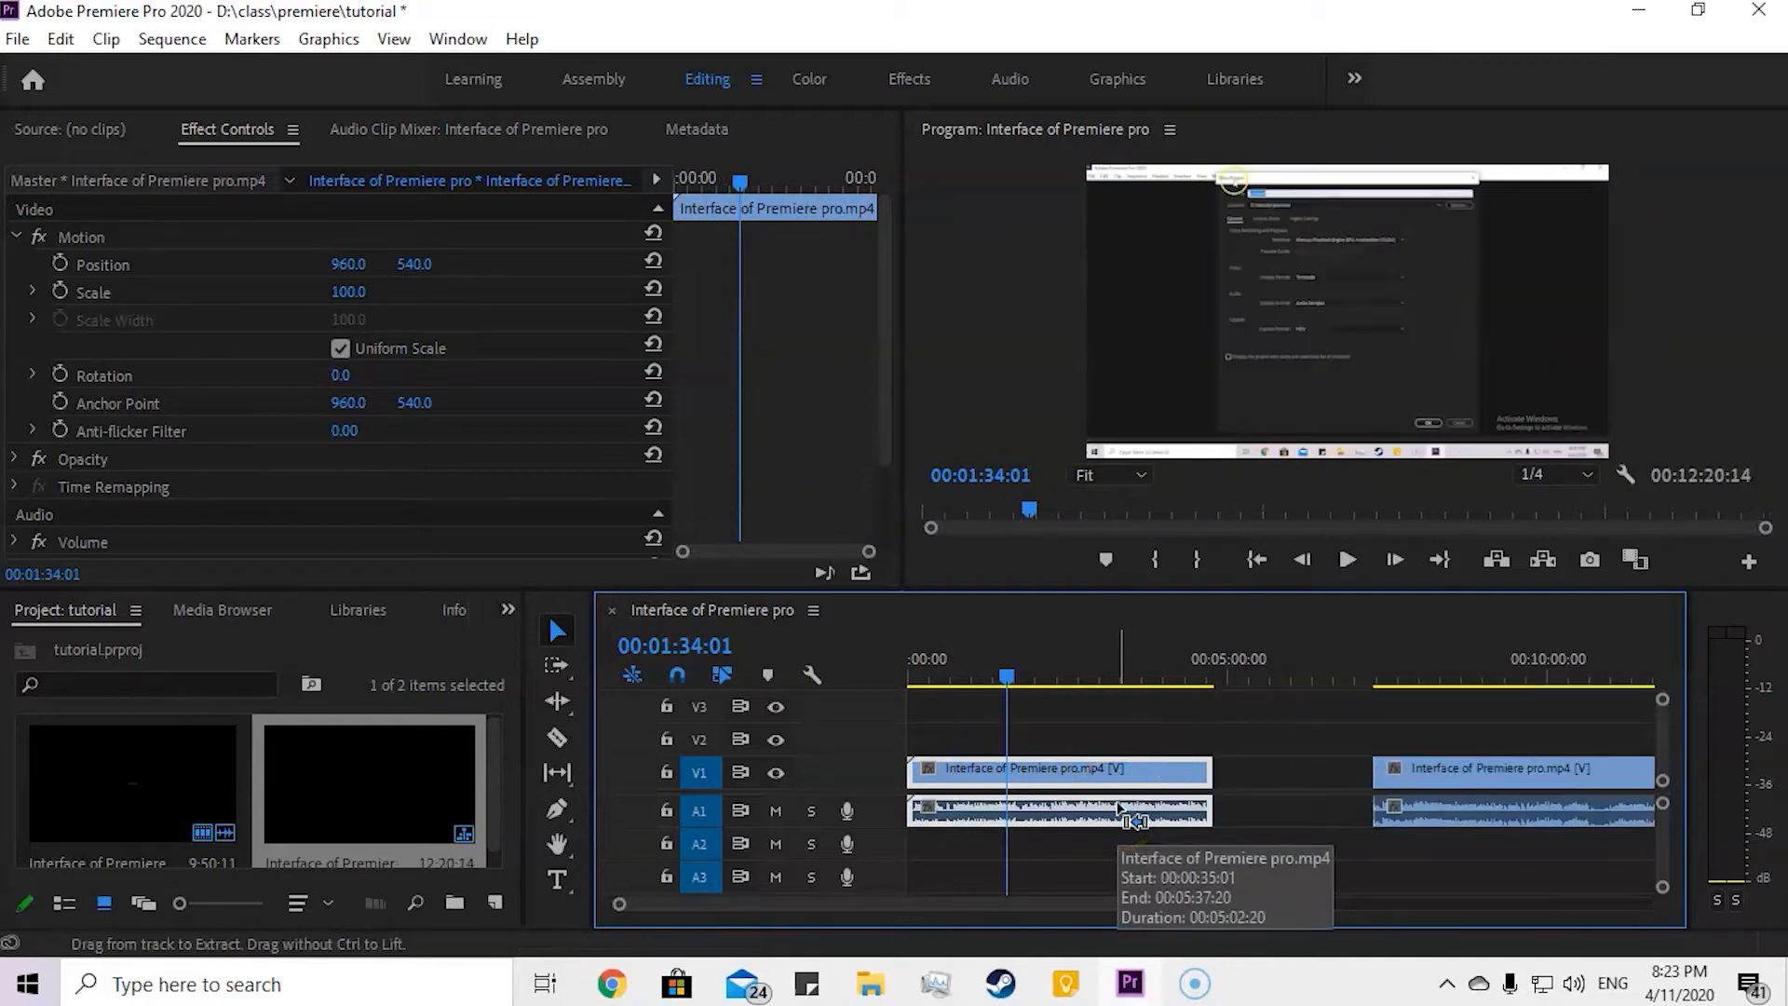
# Step: Close the gap between the two V1 pieces, and try layering the second piece on V2 and moving it back, undoing those moves
pyautogui.moveTo(1421, 778); pyautogui.dragTo(1279, 779)
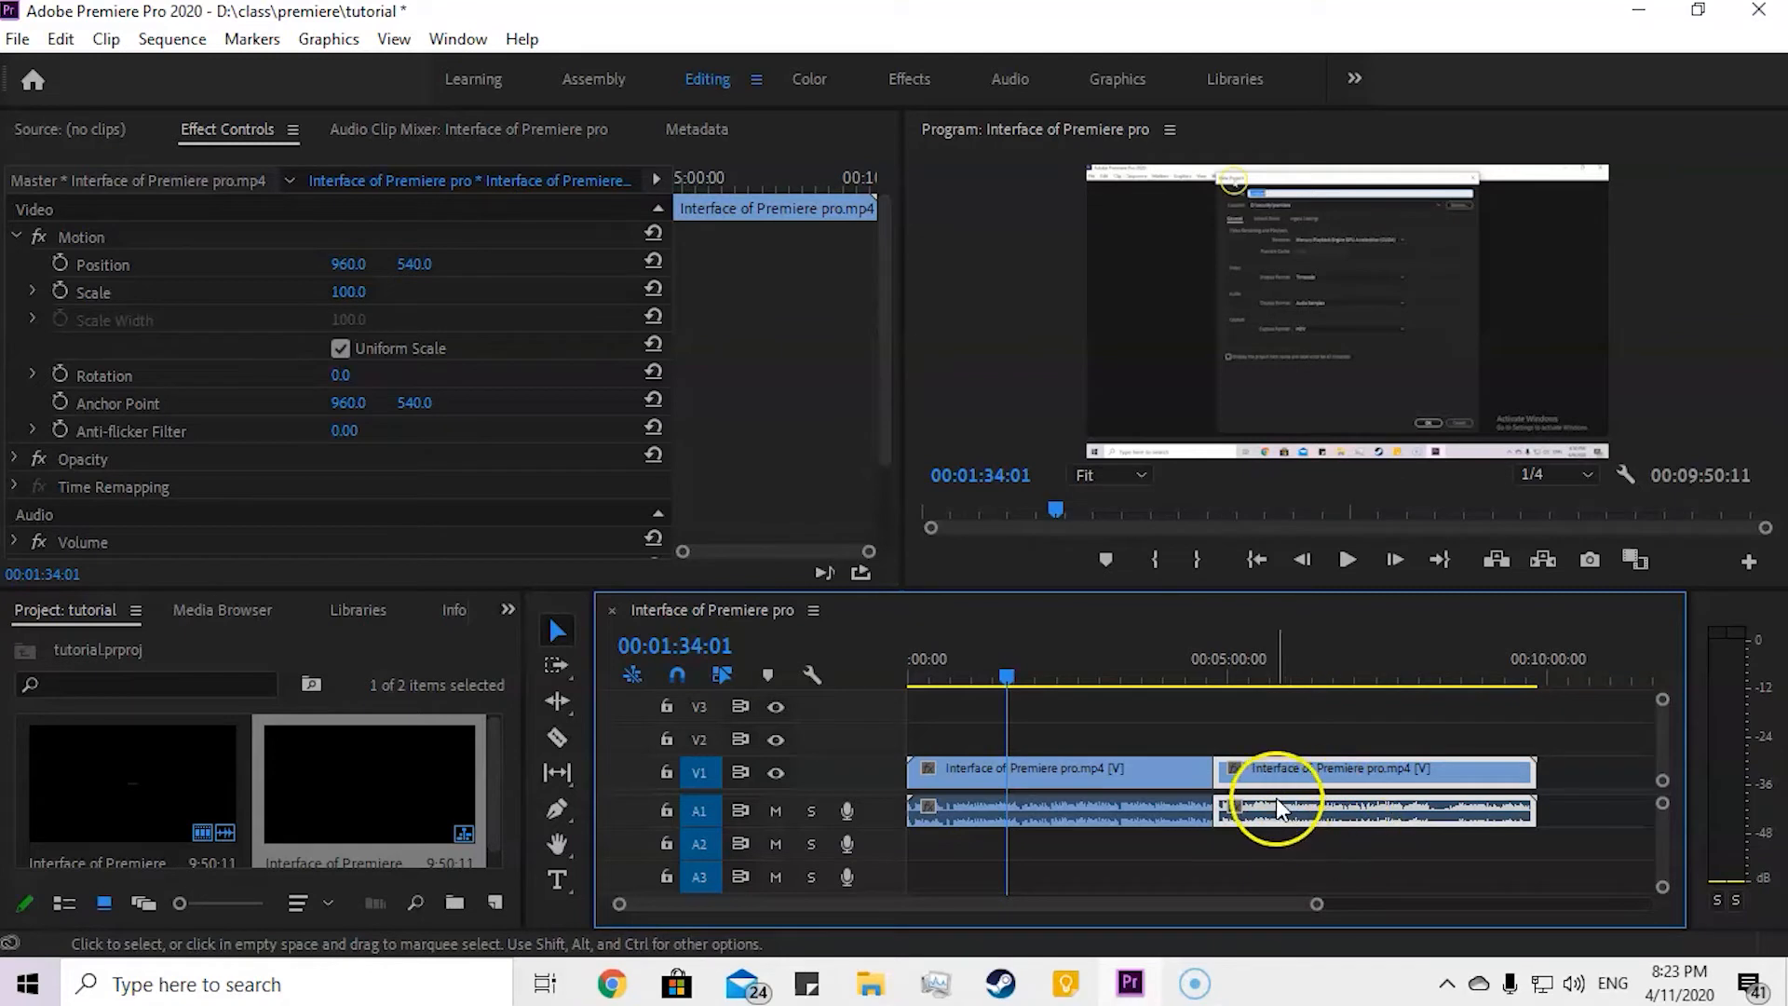
pyautogui.moveTo(1297, 763); pyautogui.dragTo(1062, 750)
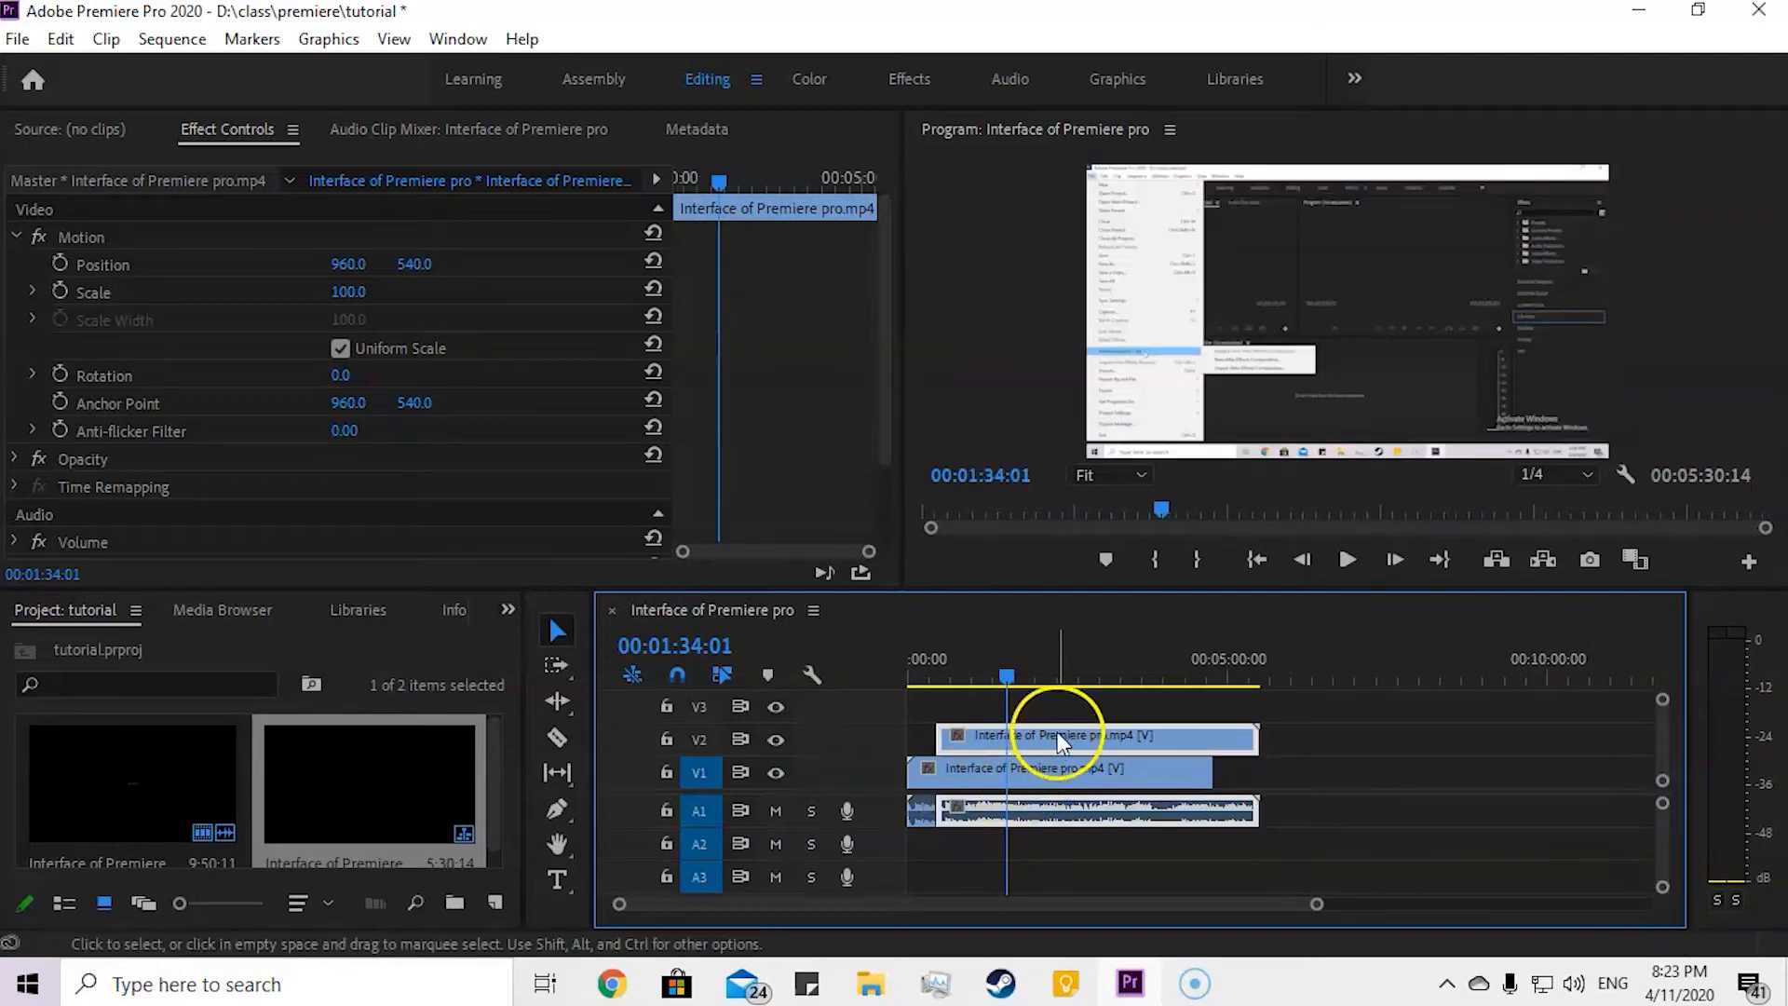
pyautogui.moveTo(1051, 745); pyautogui.dragTo(1377, 770)
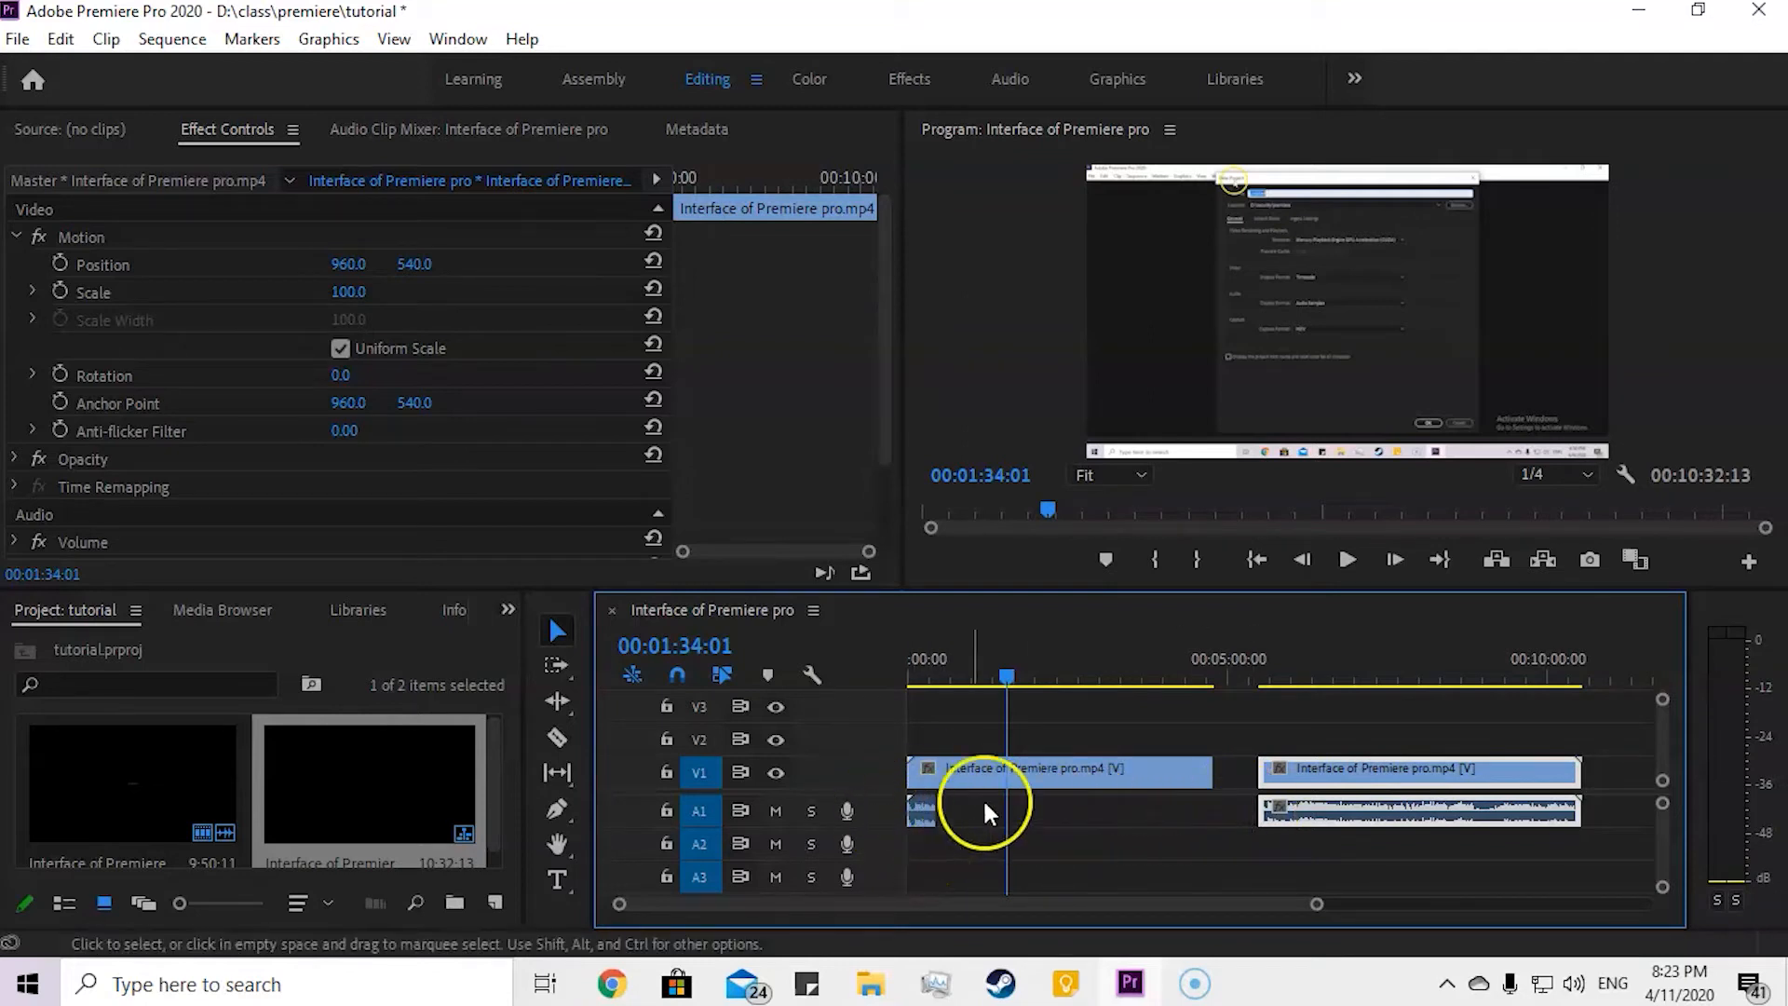
pyautogui.hotkey('ctrl', 'z')
pyautogui.hotkey('ctrl', 'z')
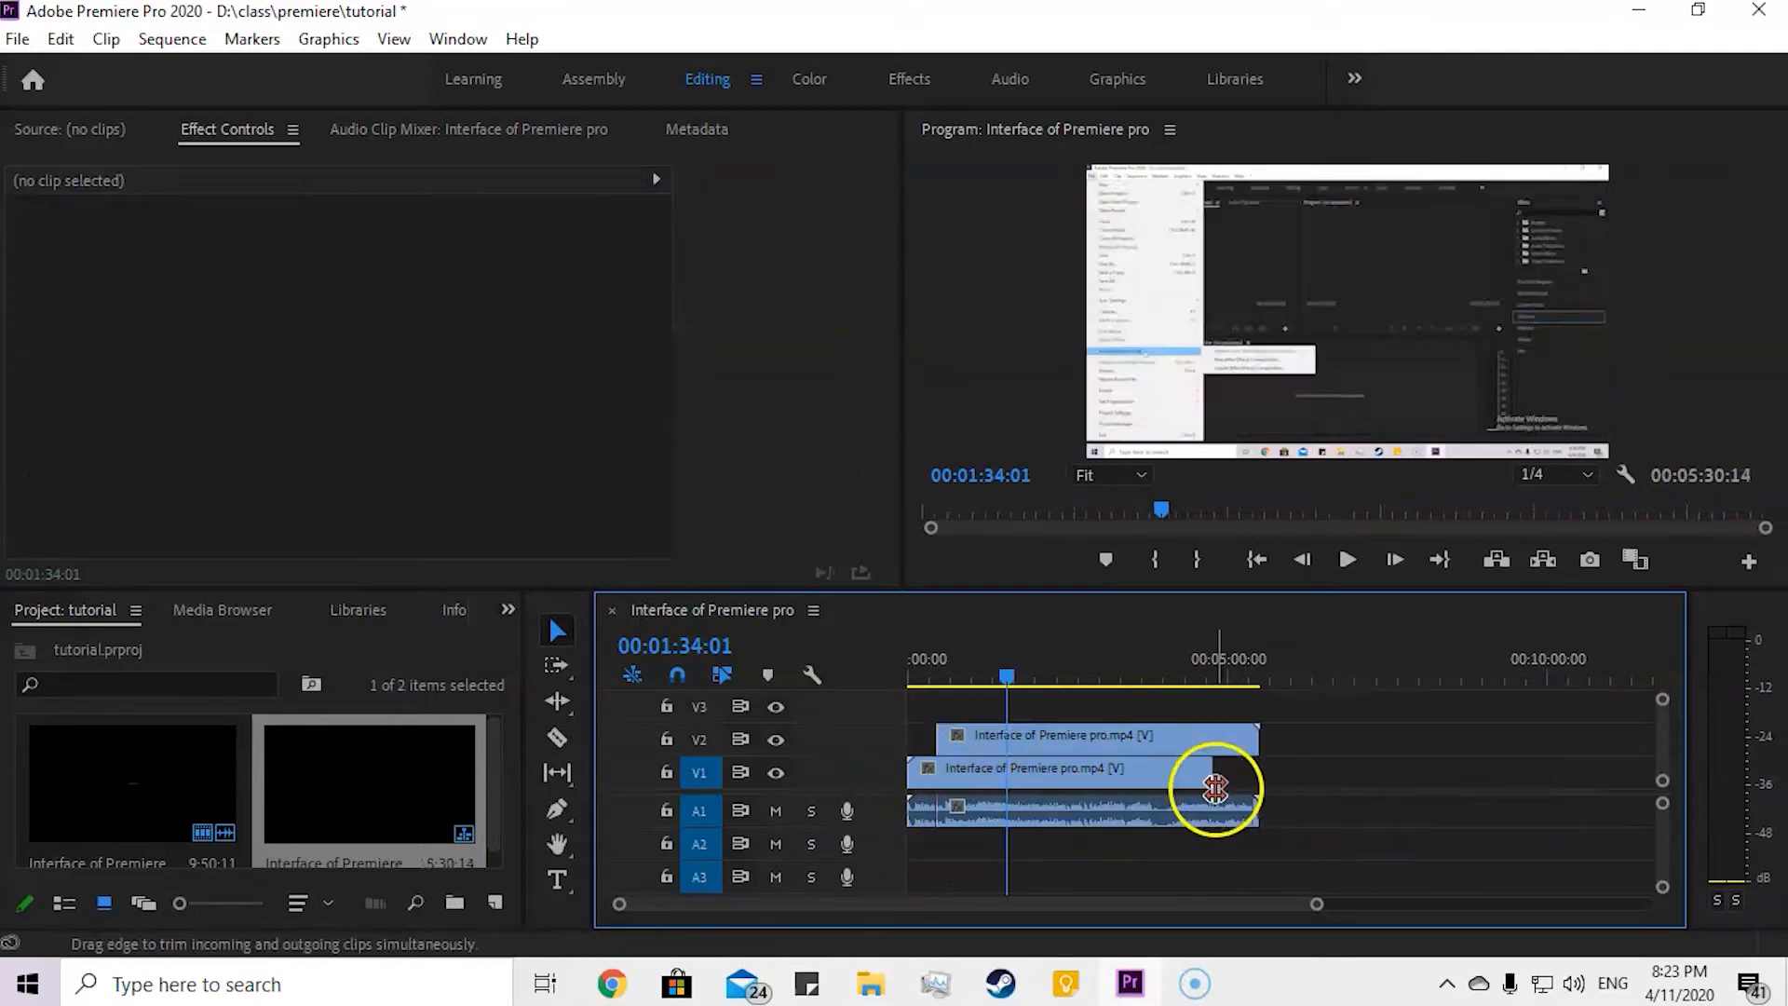
# Step: Try stacking the second piece on V2 above the first with its audio on A2, and undo the moves
pyautogui.moveTo(1378, 785); pyautogui.dragTo(1233, 855)
pyautogui.moveTo(1285, 771); pyautogui.dragTo(1027, 738)
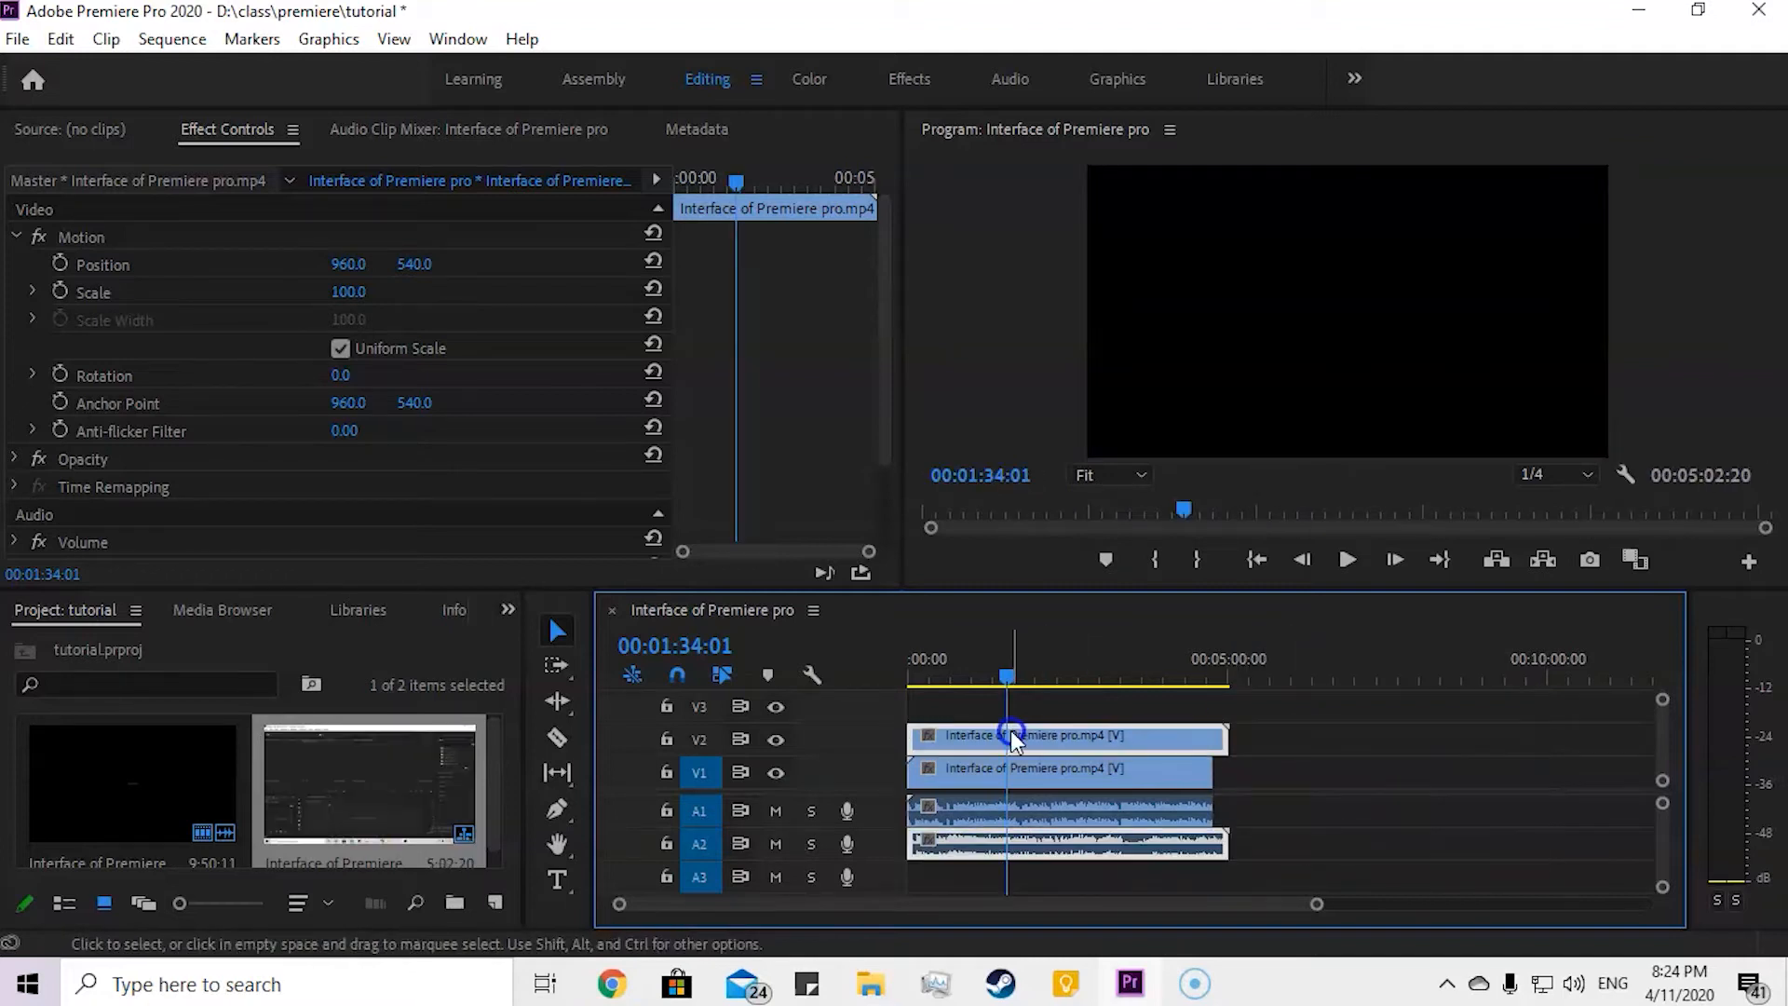
pyautogui.hotkey('ctrl', 'z')
pyautogui.hotkey('ctrl', 'z')
pyautogui.hotkey('ctrl', 'z')
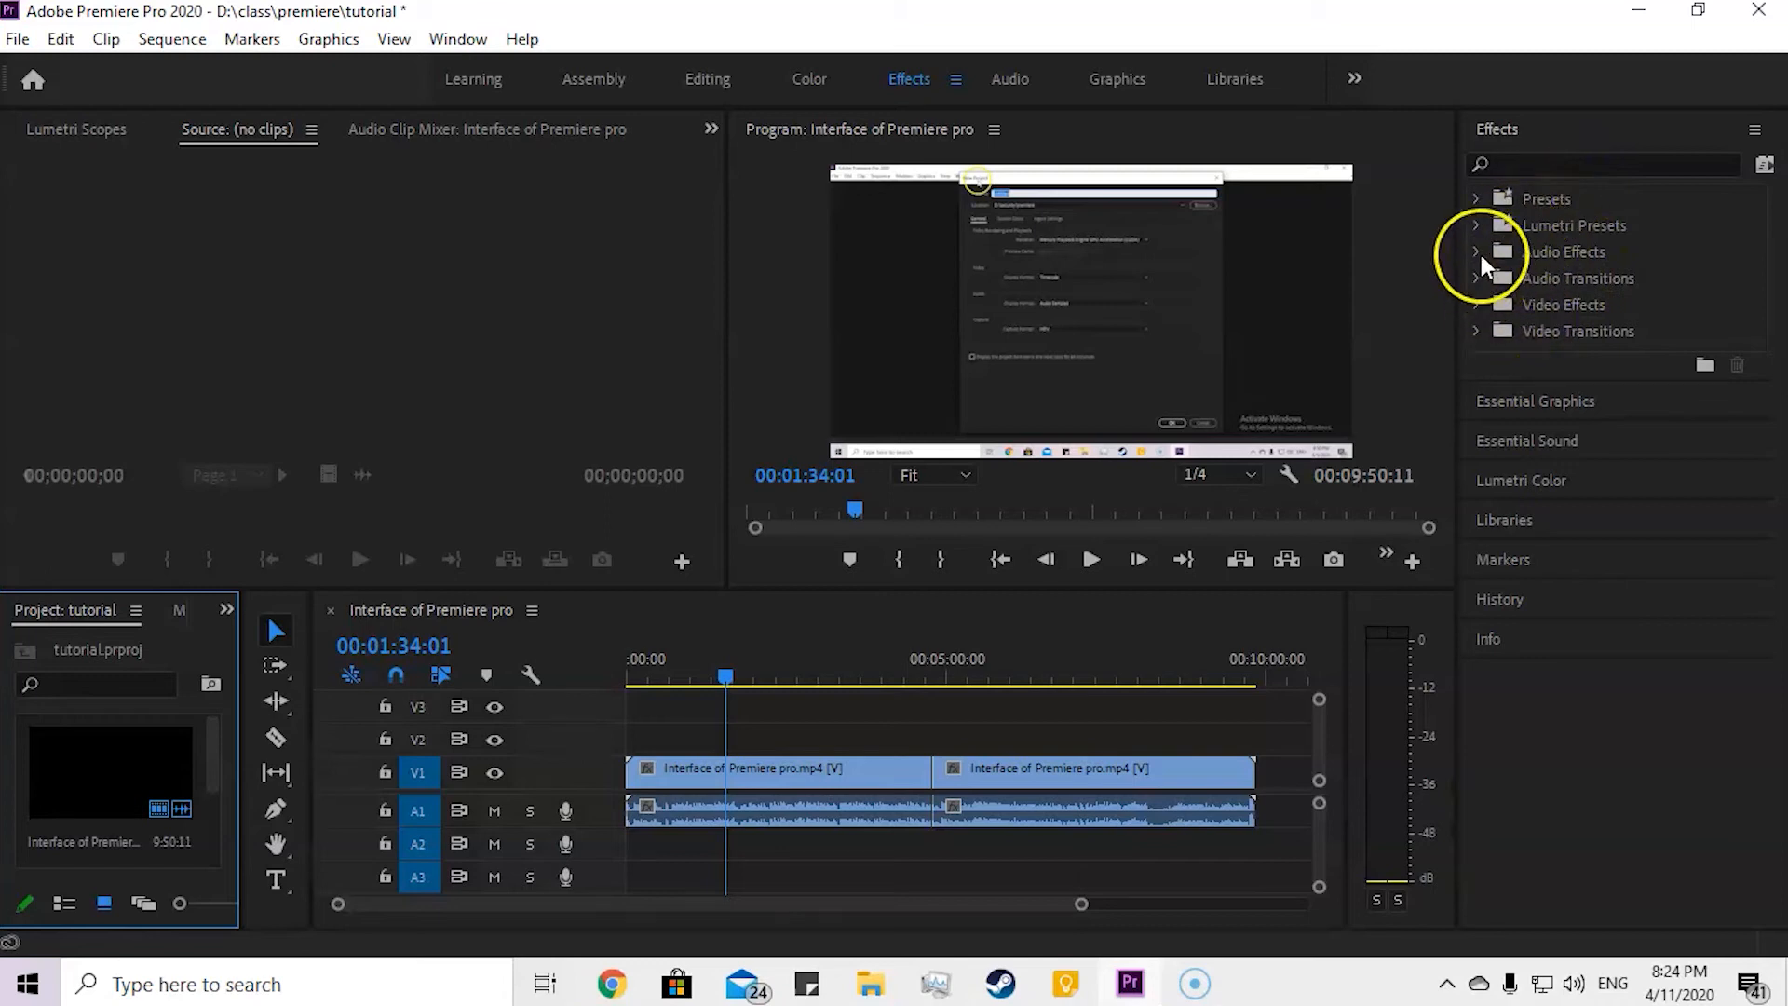
# Step: Browse the video transitions and apply Cross Dissolve at the cut between the two V1 pieces
pyautogui.click(1477, 332)
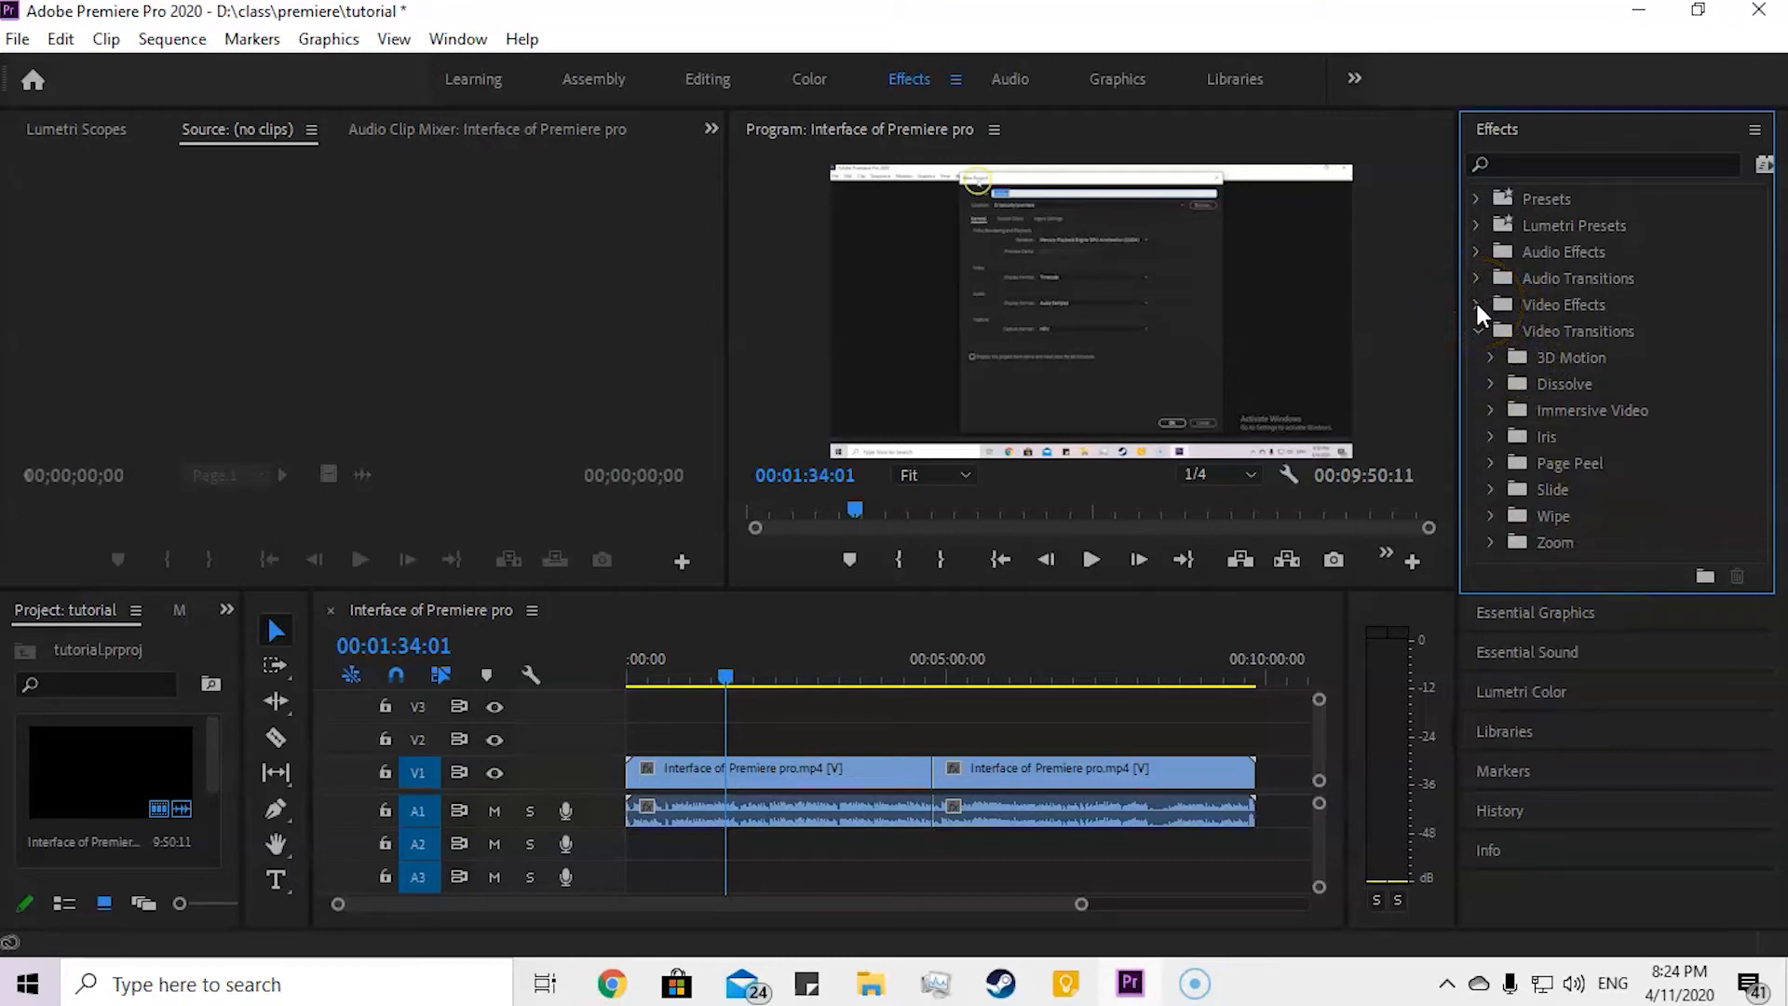
pyautogui.click(1489, 360)
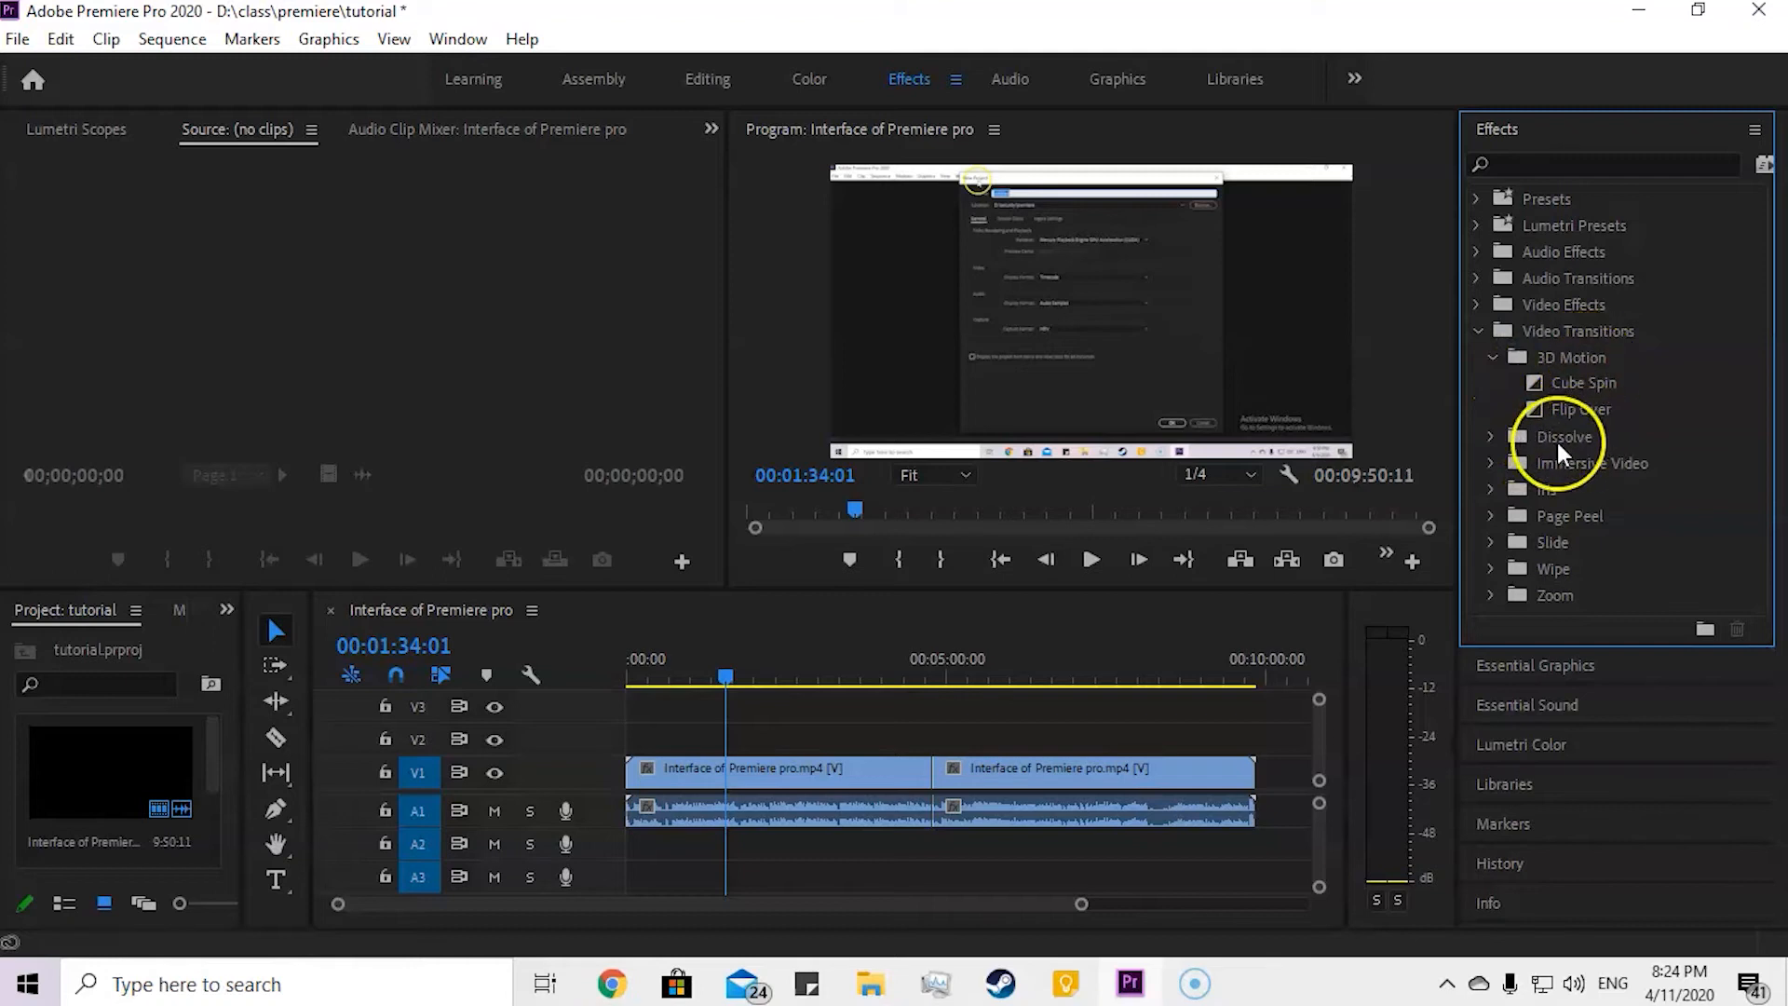
pyautogui.click(1491, 542)
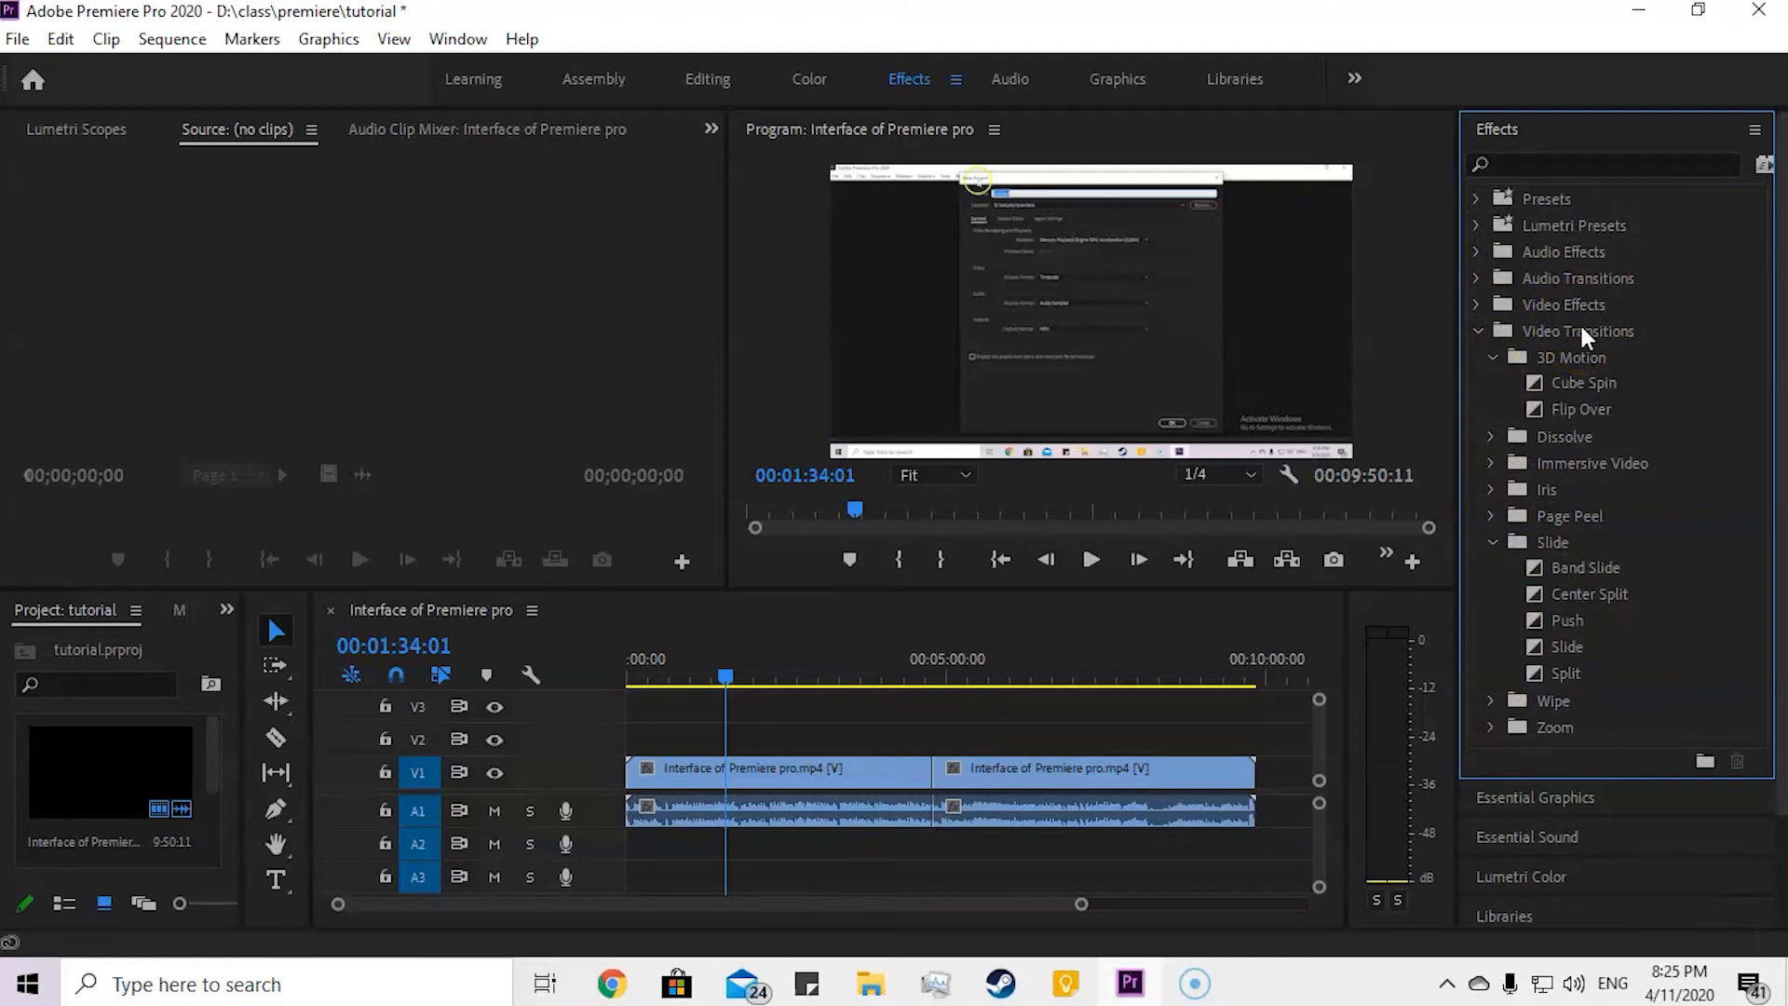
pyautogui.click(1489, 359)
pyautogui.click(1492, 490)
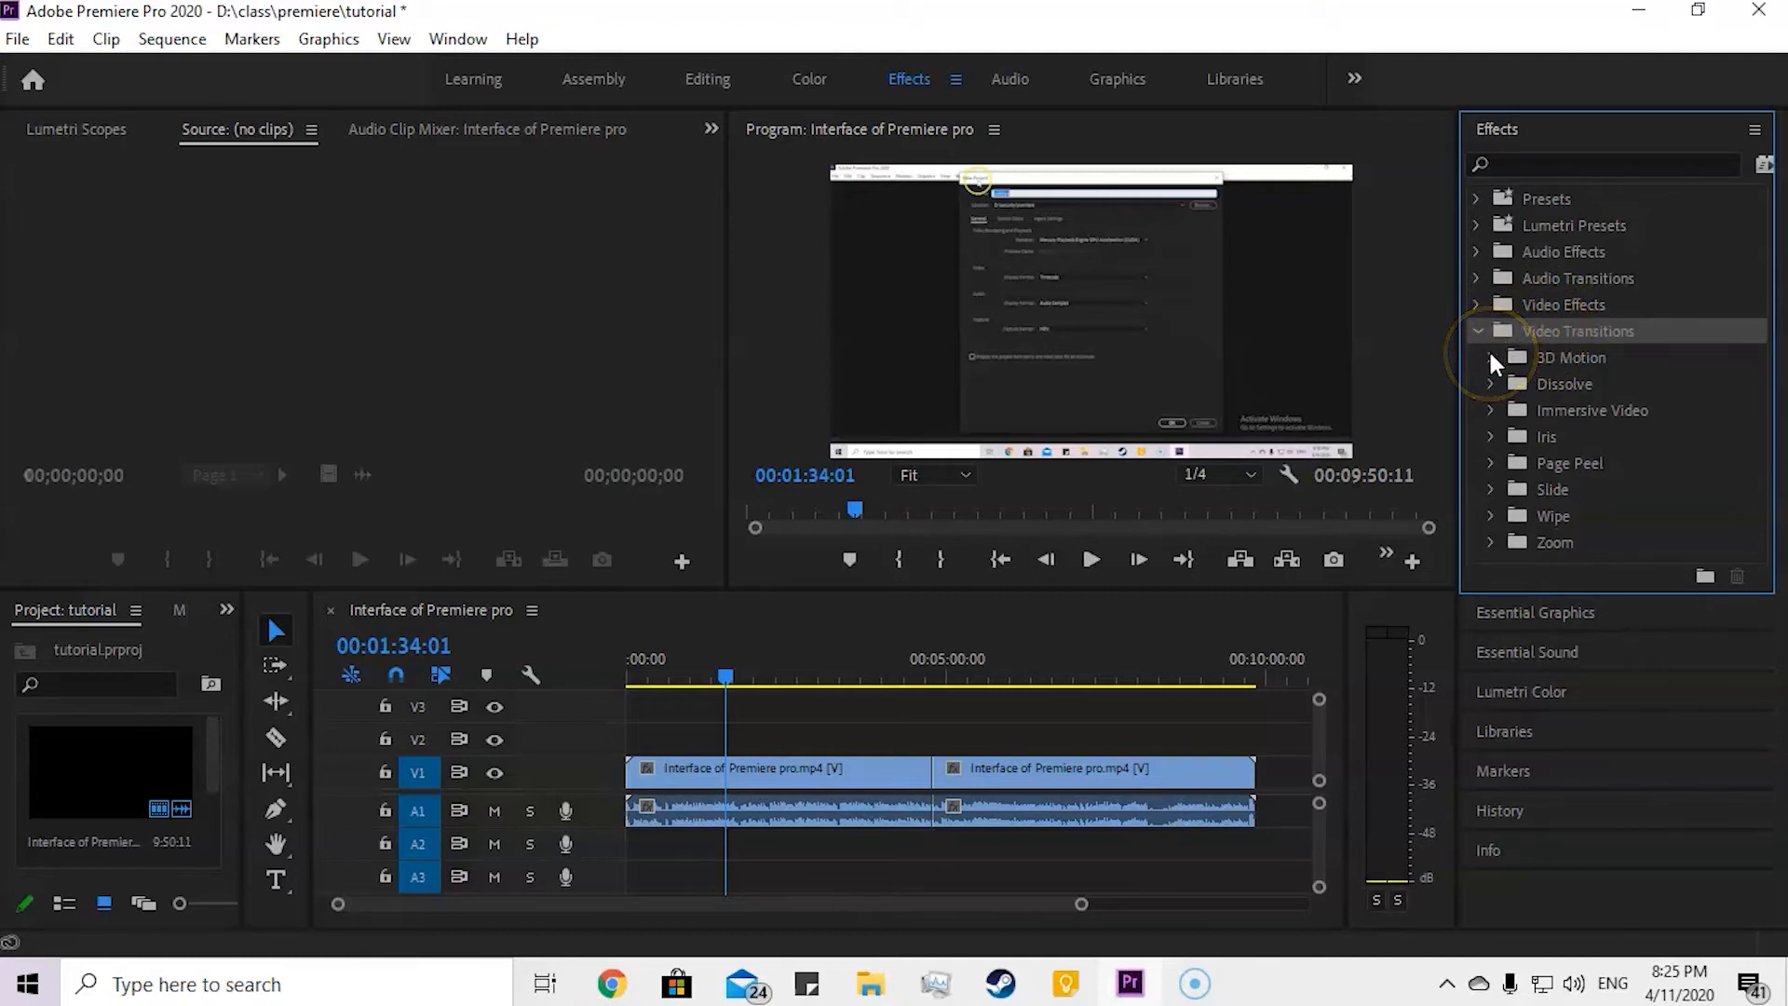
pyautogui.click(1490, 383)
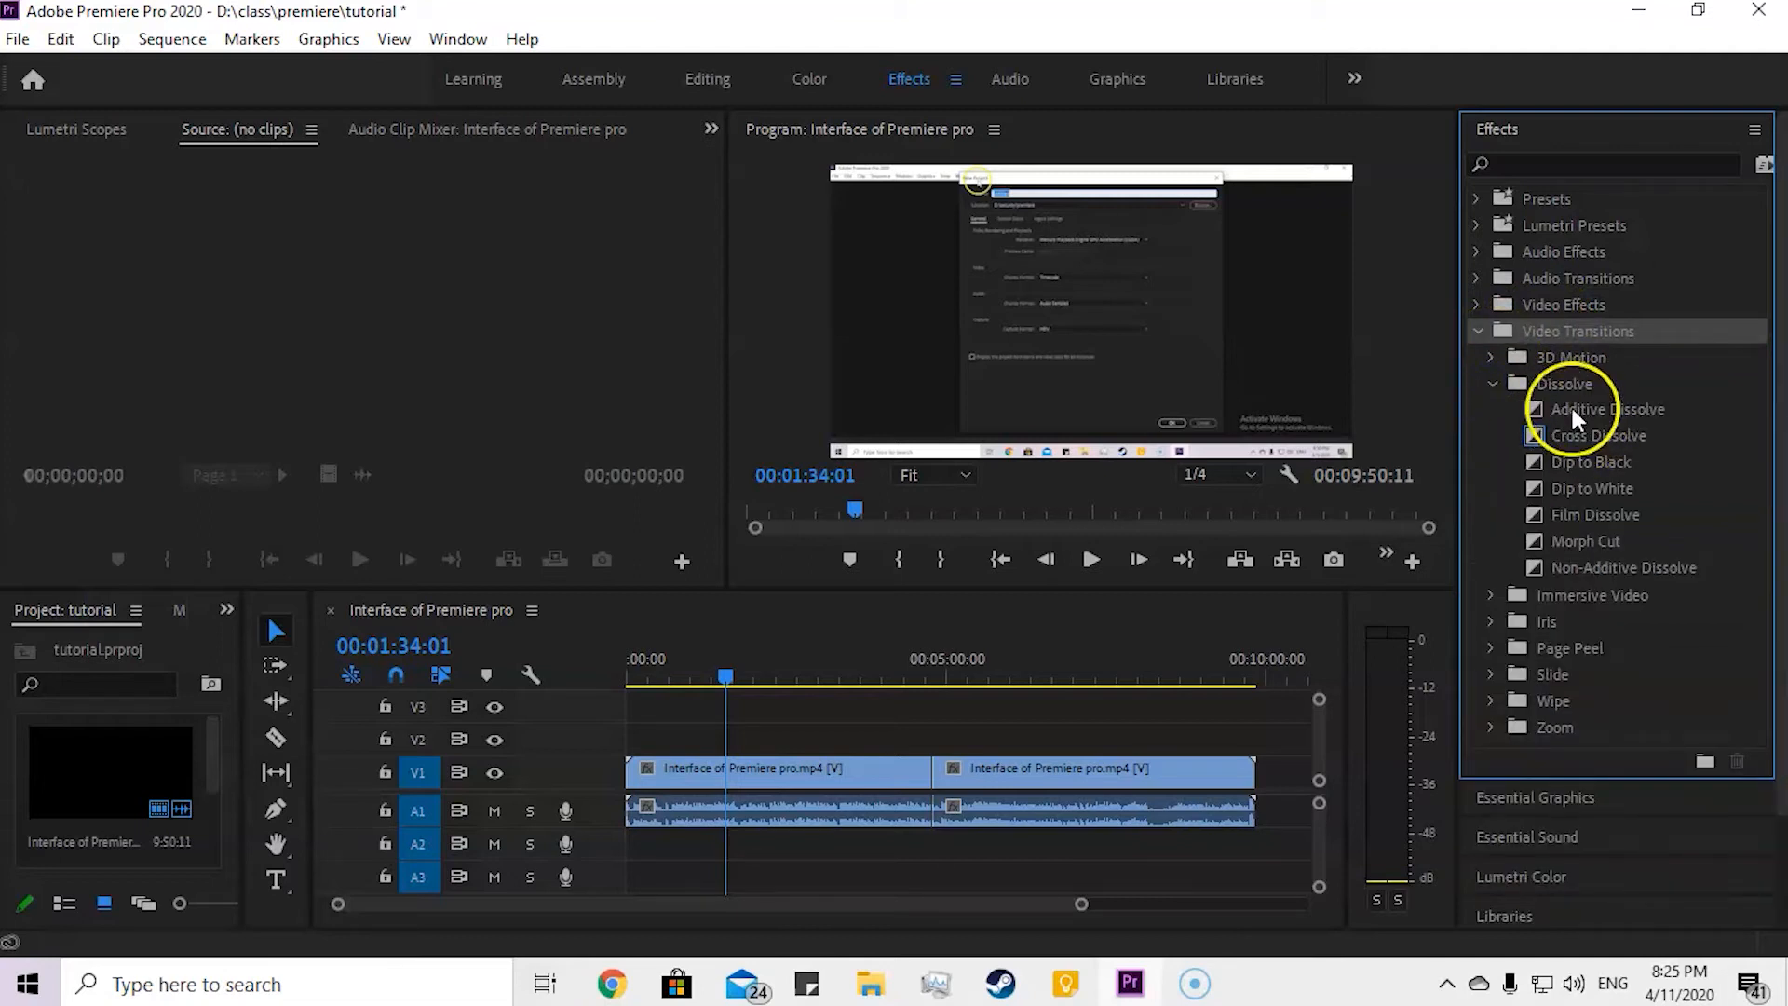
pyautogui.moveTo(1615, 432); pyautogui.dragTo(948, 773)
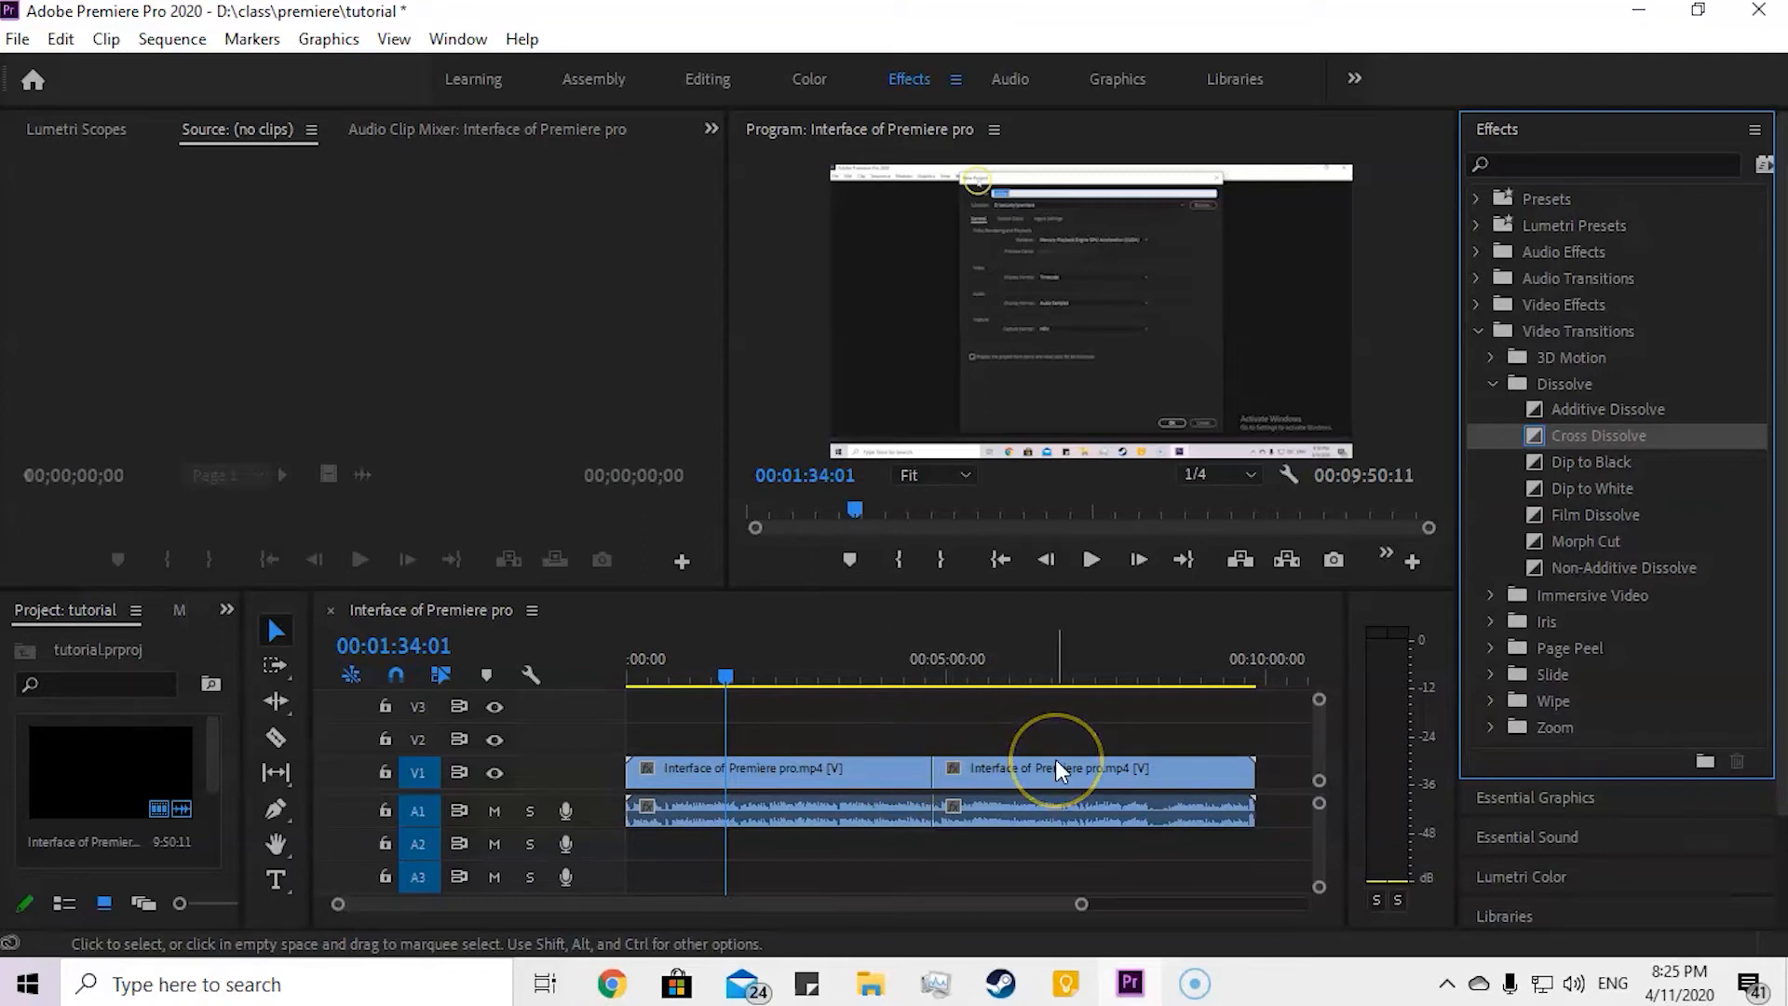
pyautogui.moveTo(1563, 486); pyautogui.dragTo(938, 780)
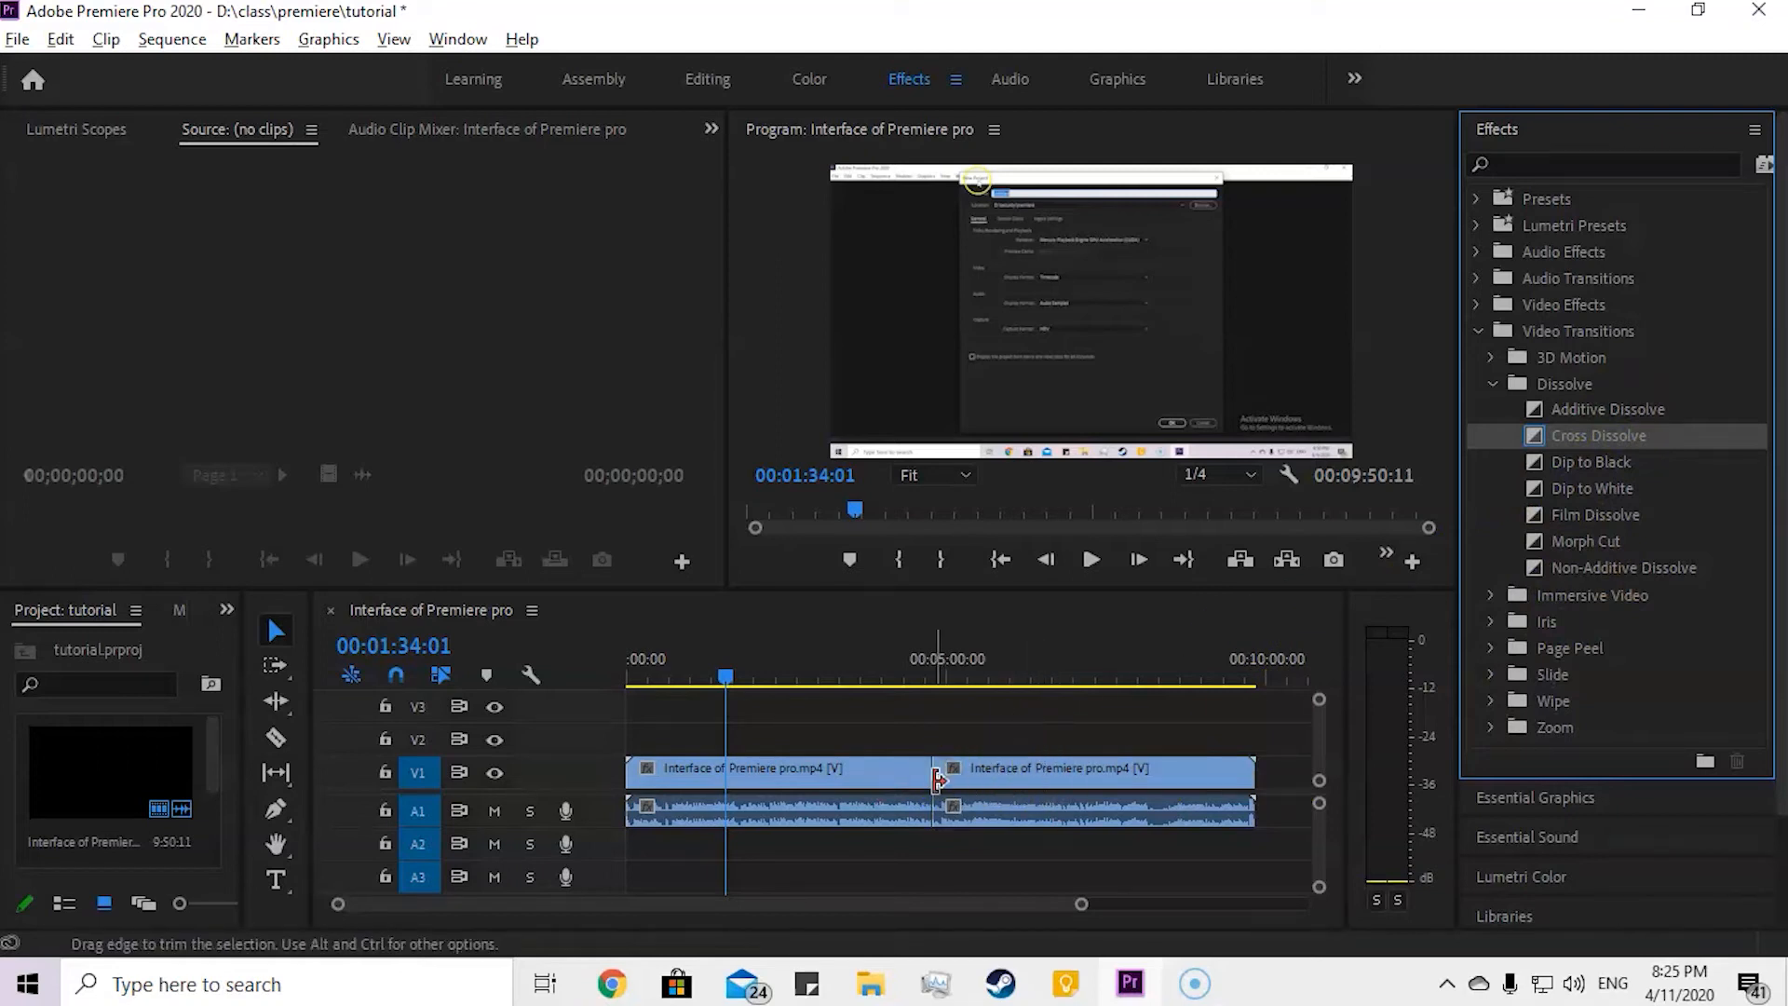
pyautogui.keyDown('alt'); pyautogui.scroll(10, 936, 781); pyautogui.keyUp('alt')
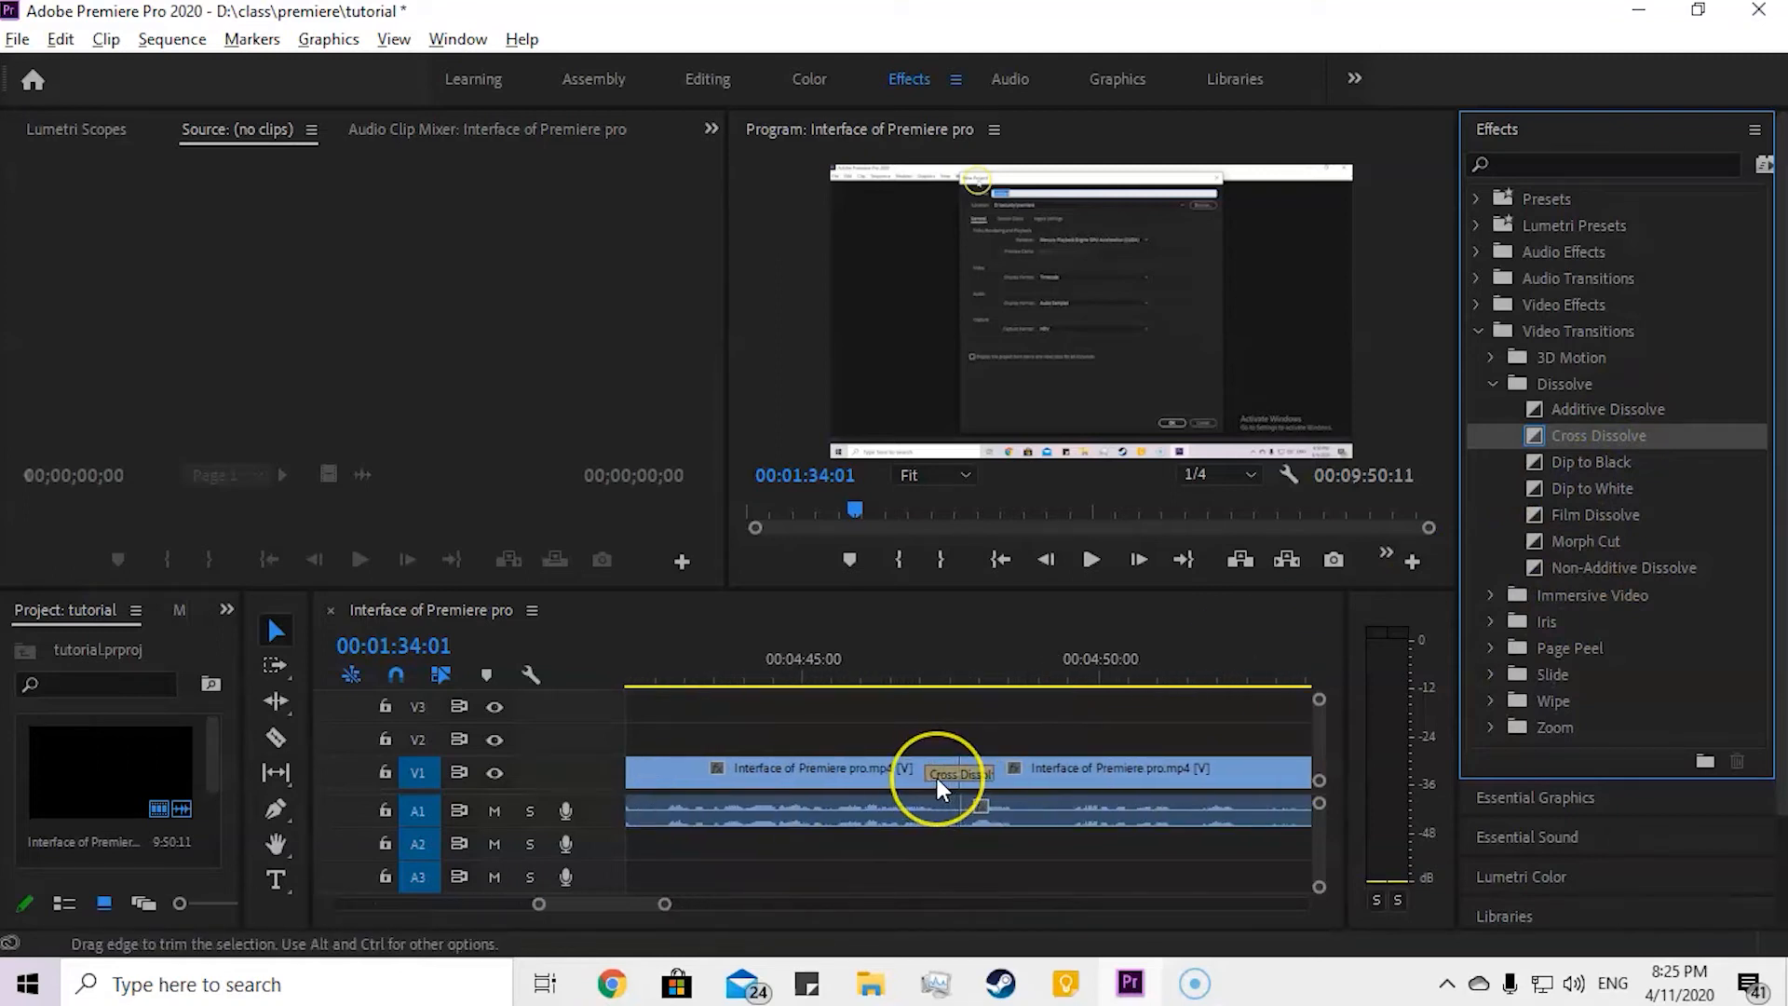
# Step: Mute track A1 and preview the Cross Dissolve starting from 00:04:47:00
pyautogui.keyDown('alt'); pyautogui.scroll(-8, 937, 778); pyautogui.keyUp('alt')
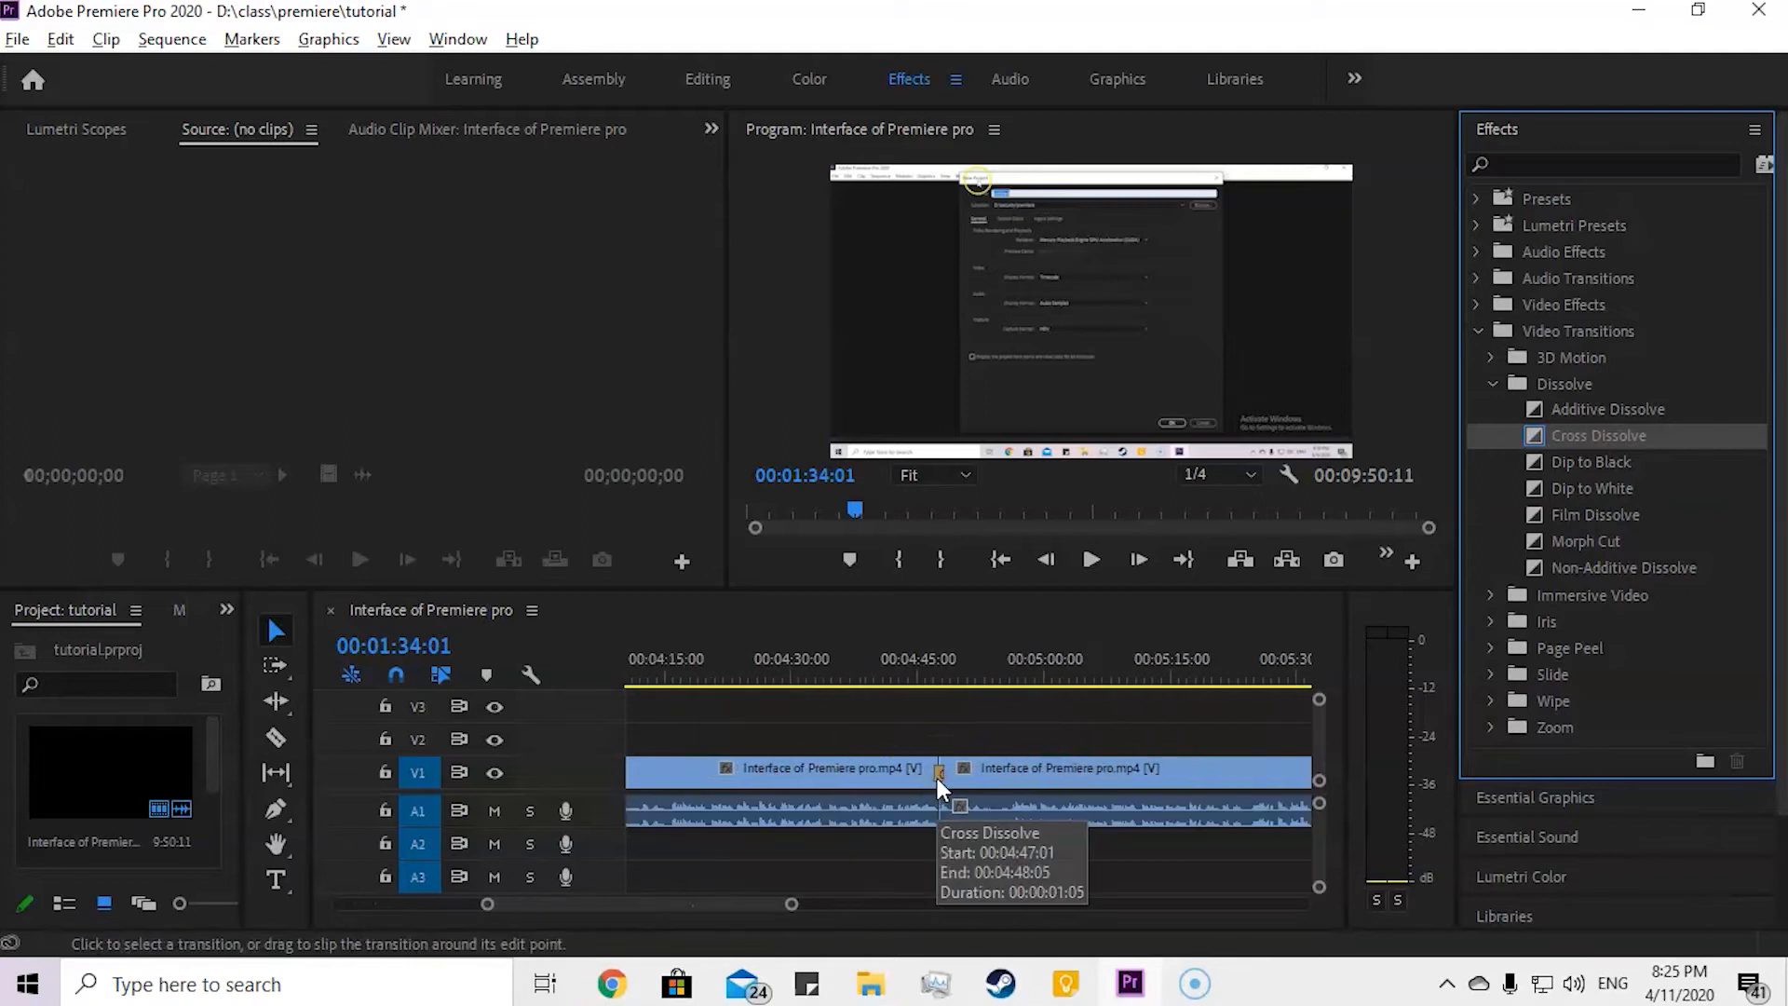
pyautogui.keyDown('alt'); pyautogui.scroll(-6, 936, 778); pyautogui.keyUp('alt')
pyautogui.click(784, 787)
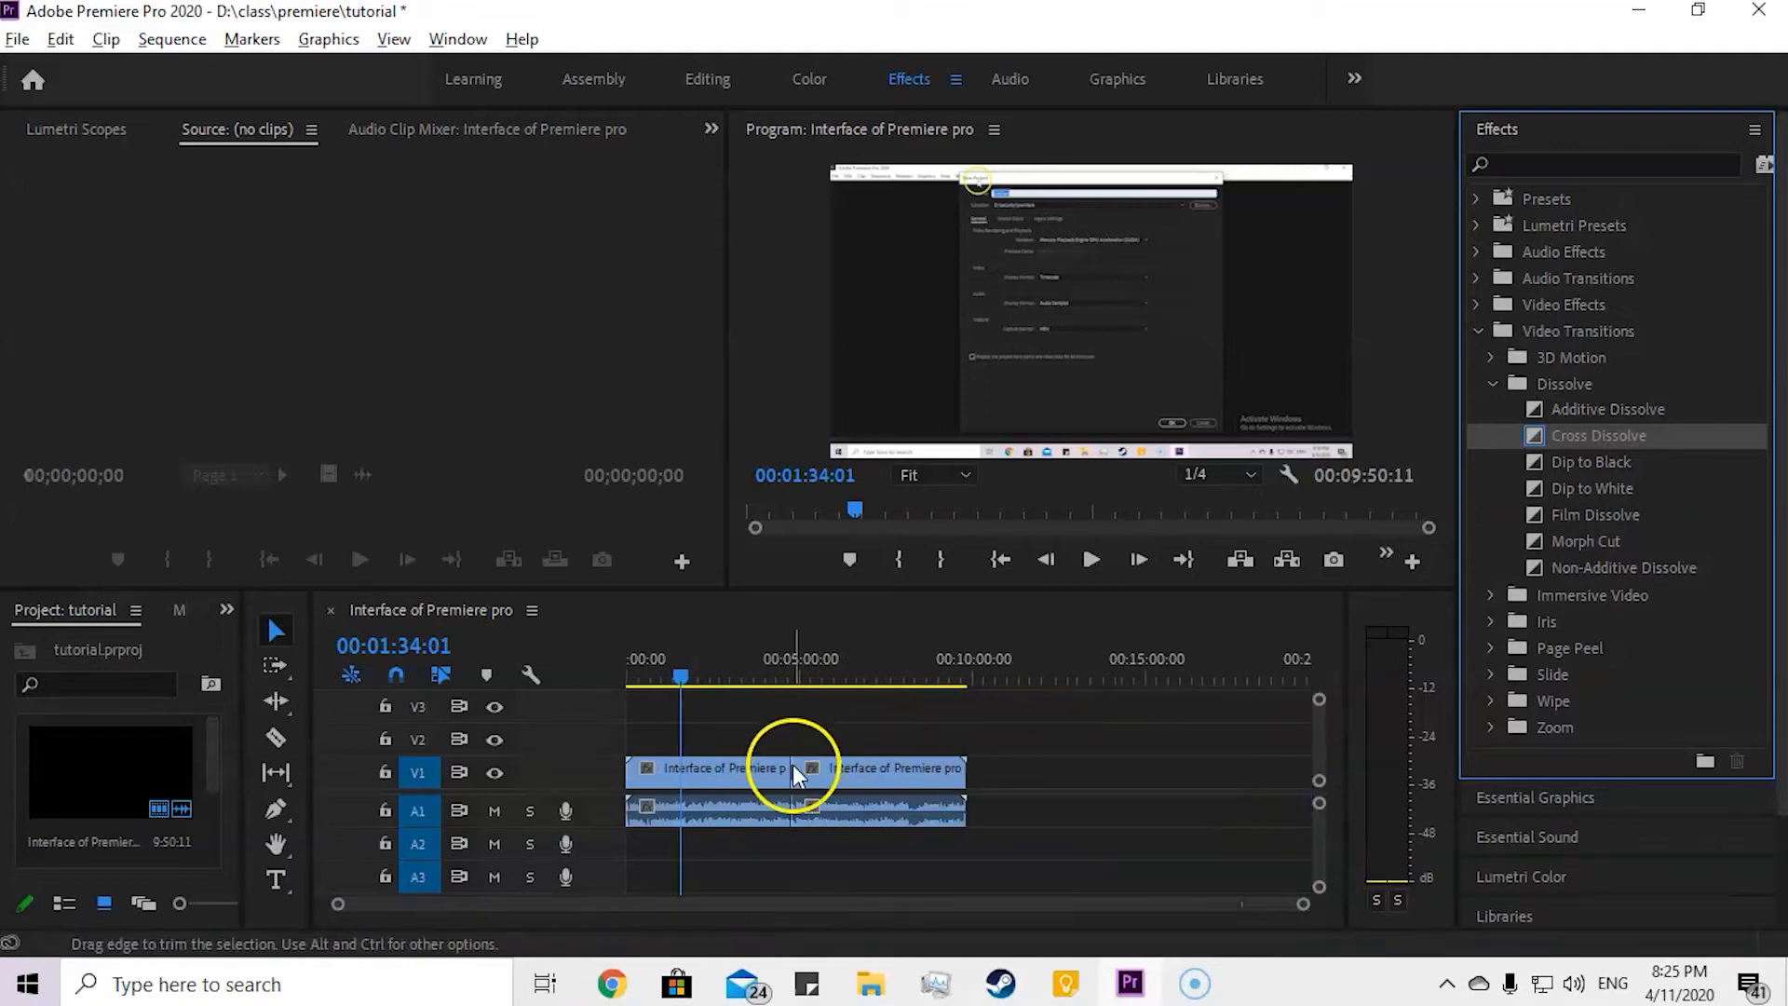
pyautogui.keyDown('alt'); pyautogui.scroll(12, 796, 756); pyautogui.keyUp('alt')
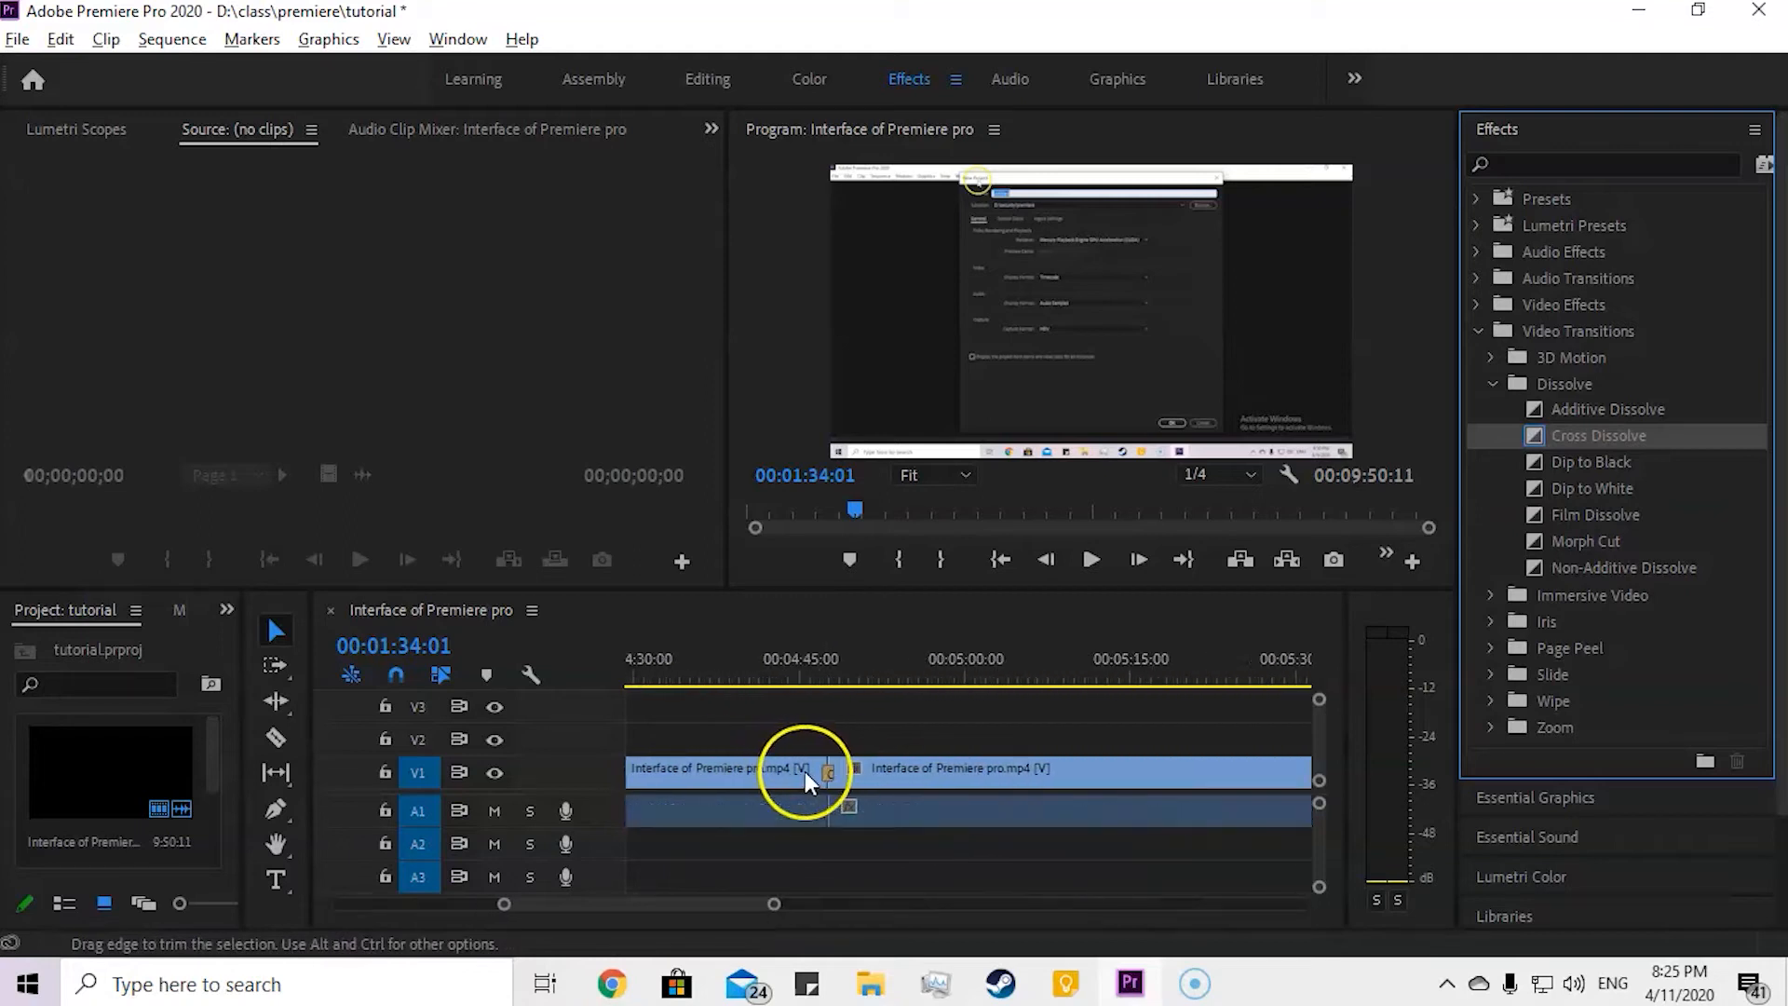
pyautogui.keyDown('alt'); pyautogui.scroll(6, 848, 767); pyautogui.keyUp('alt')
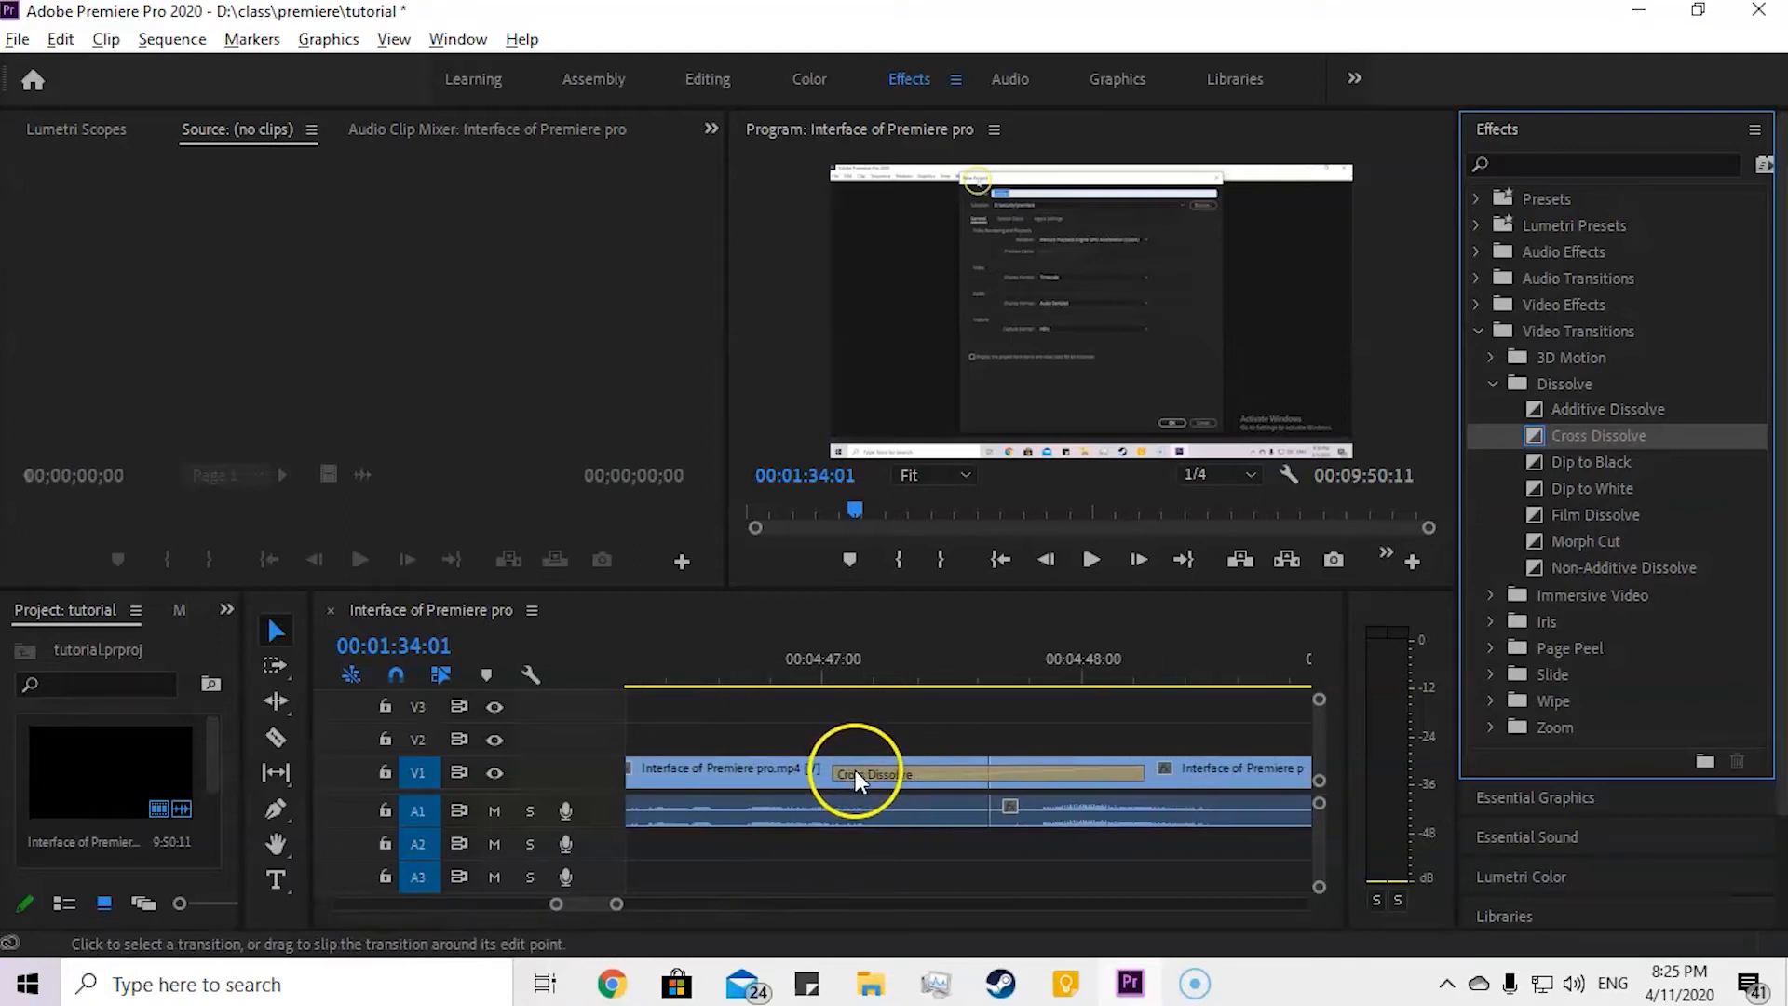
pyautogui.click(825, 671)
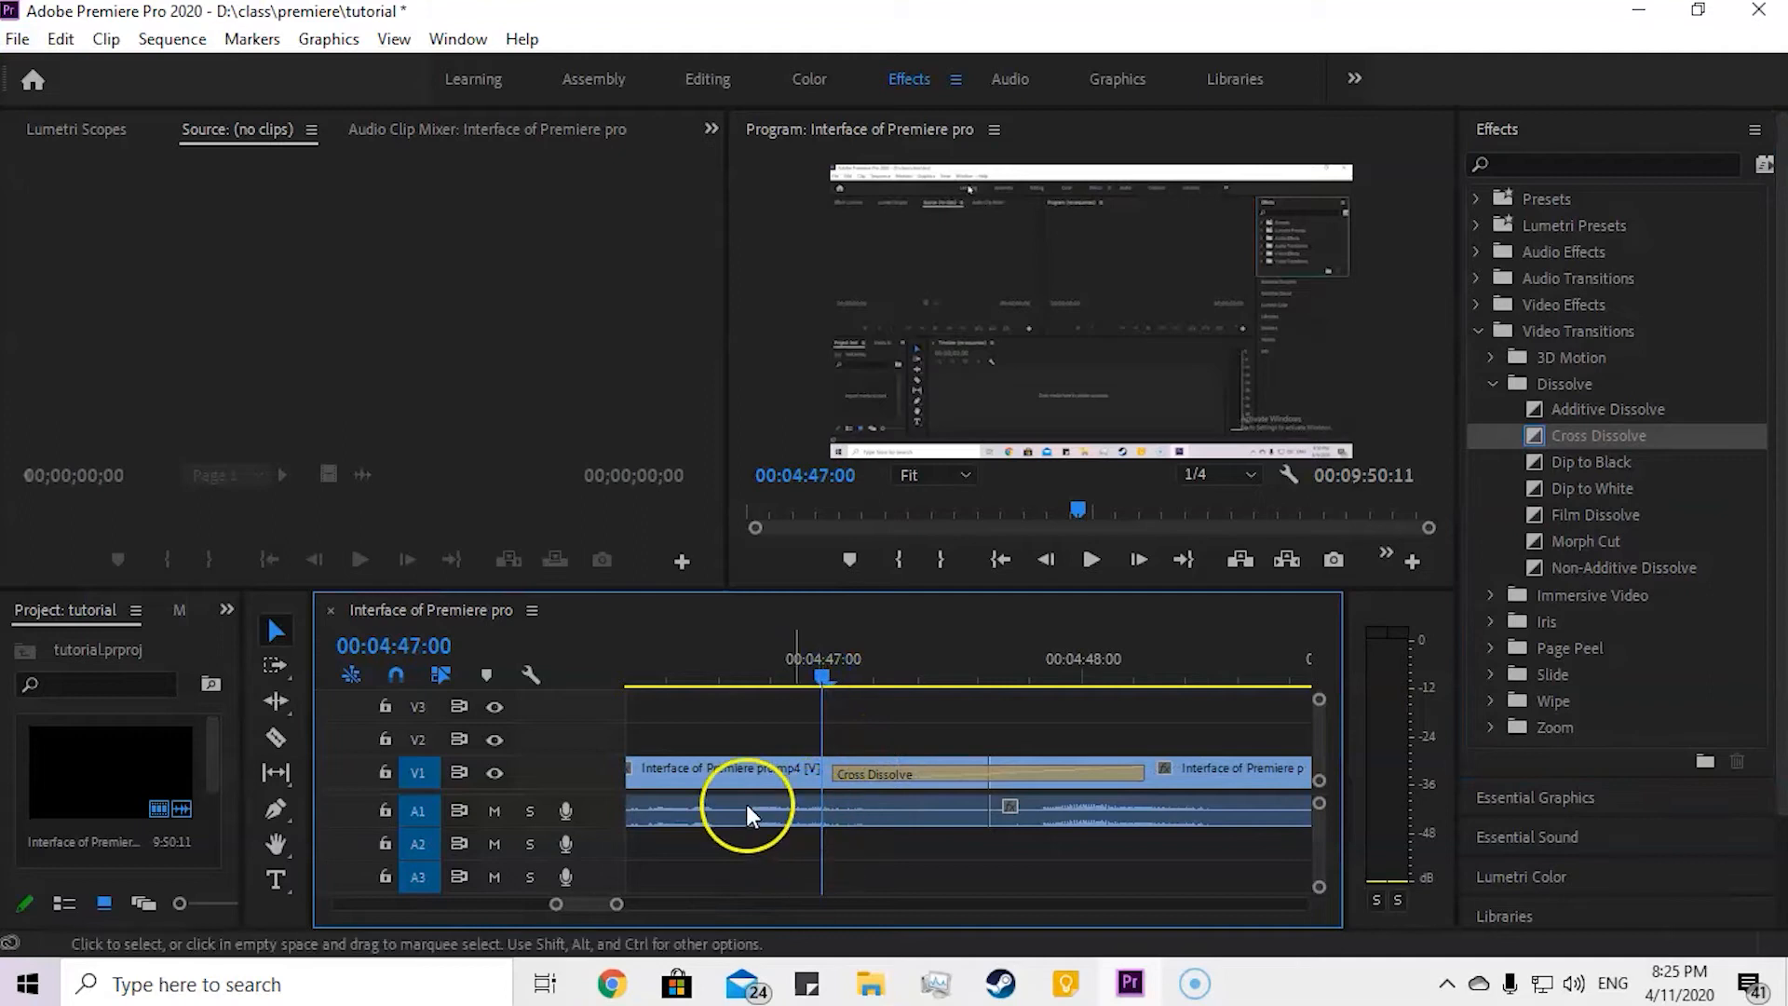
pyautogui.click(496, 809)
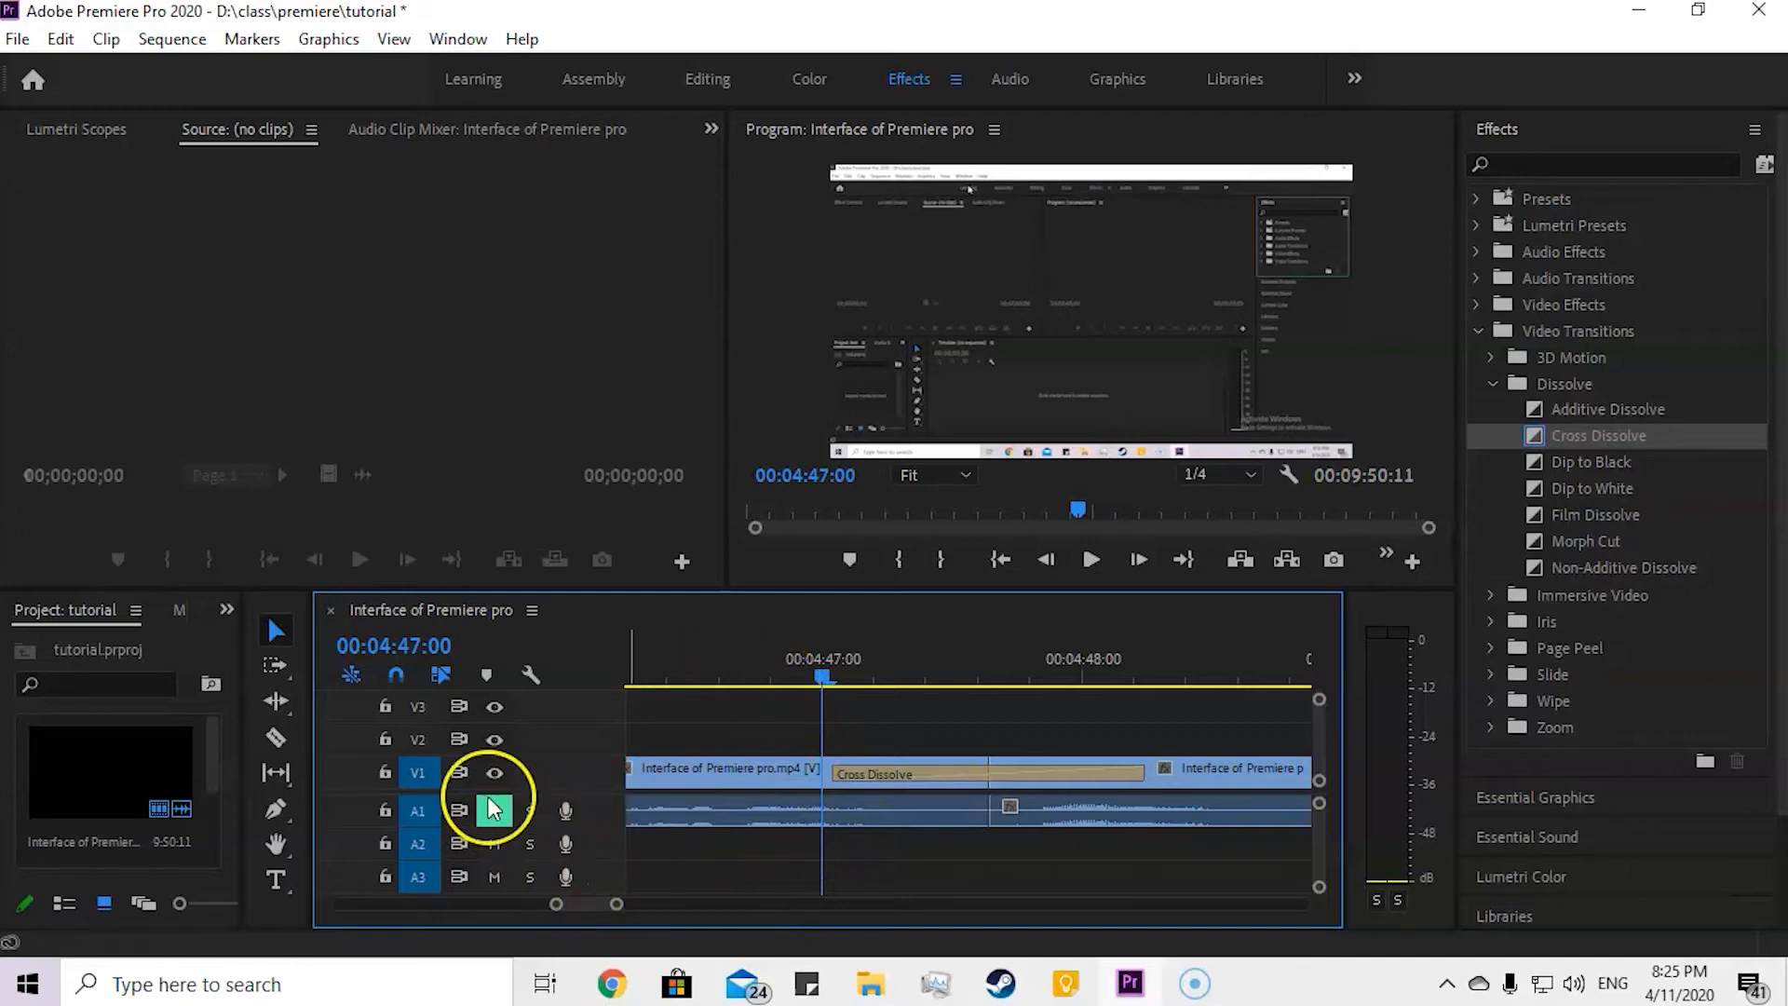
pyautogui.press('space')
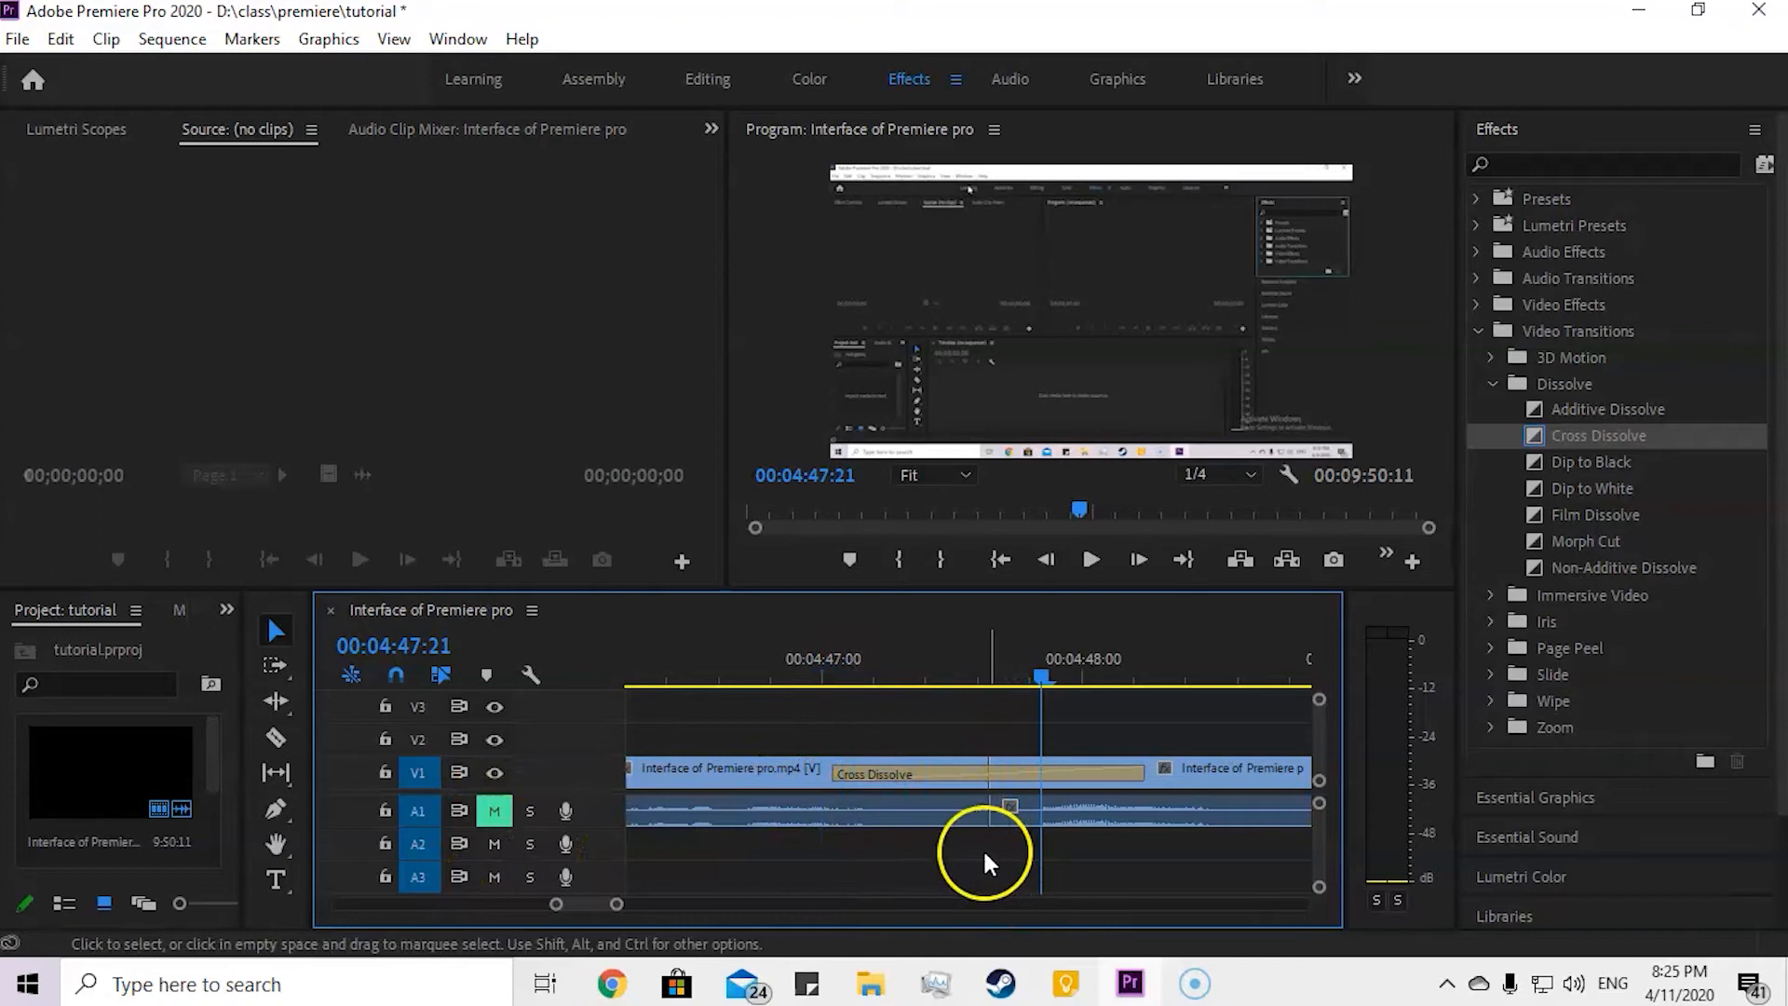
# Step: Replay the Cross Dissolve from 00:04:46:15 and select the transition to inspect it
pyautogui.moveTo(1042, 676); pyautogui.dragTo(721, 685)
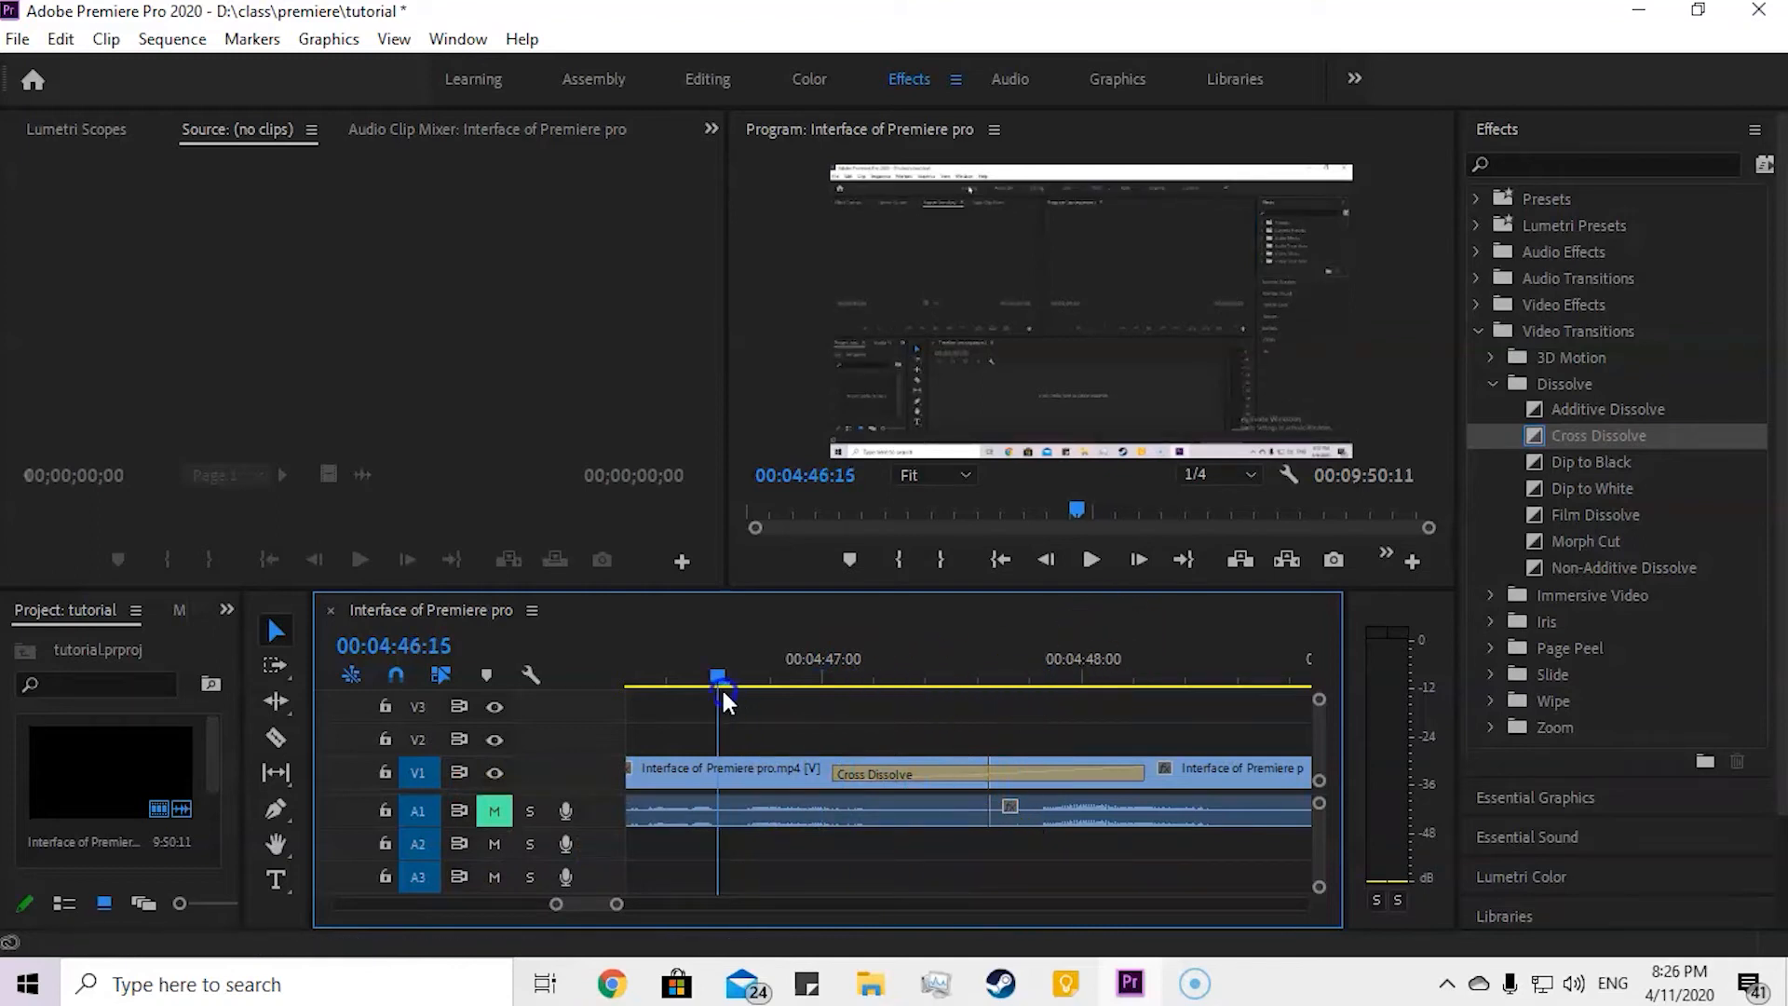
pyautogui.press('space')
pyautogui.press('space')
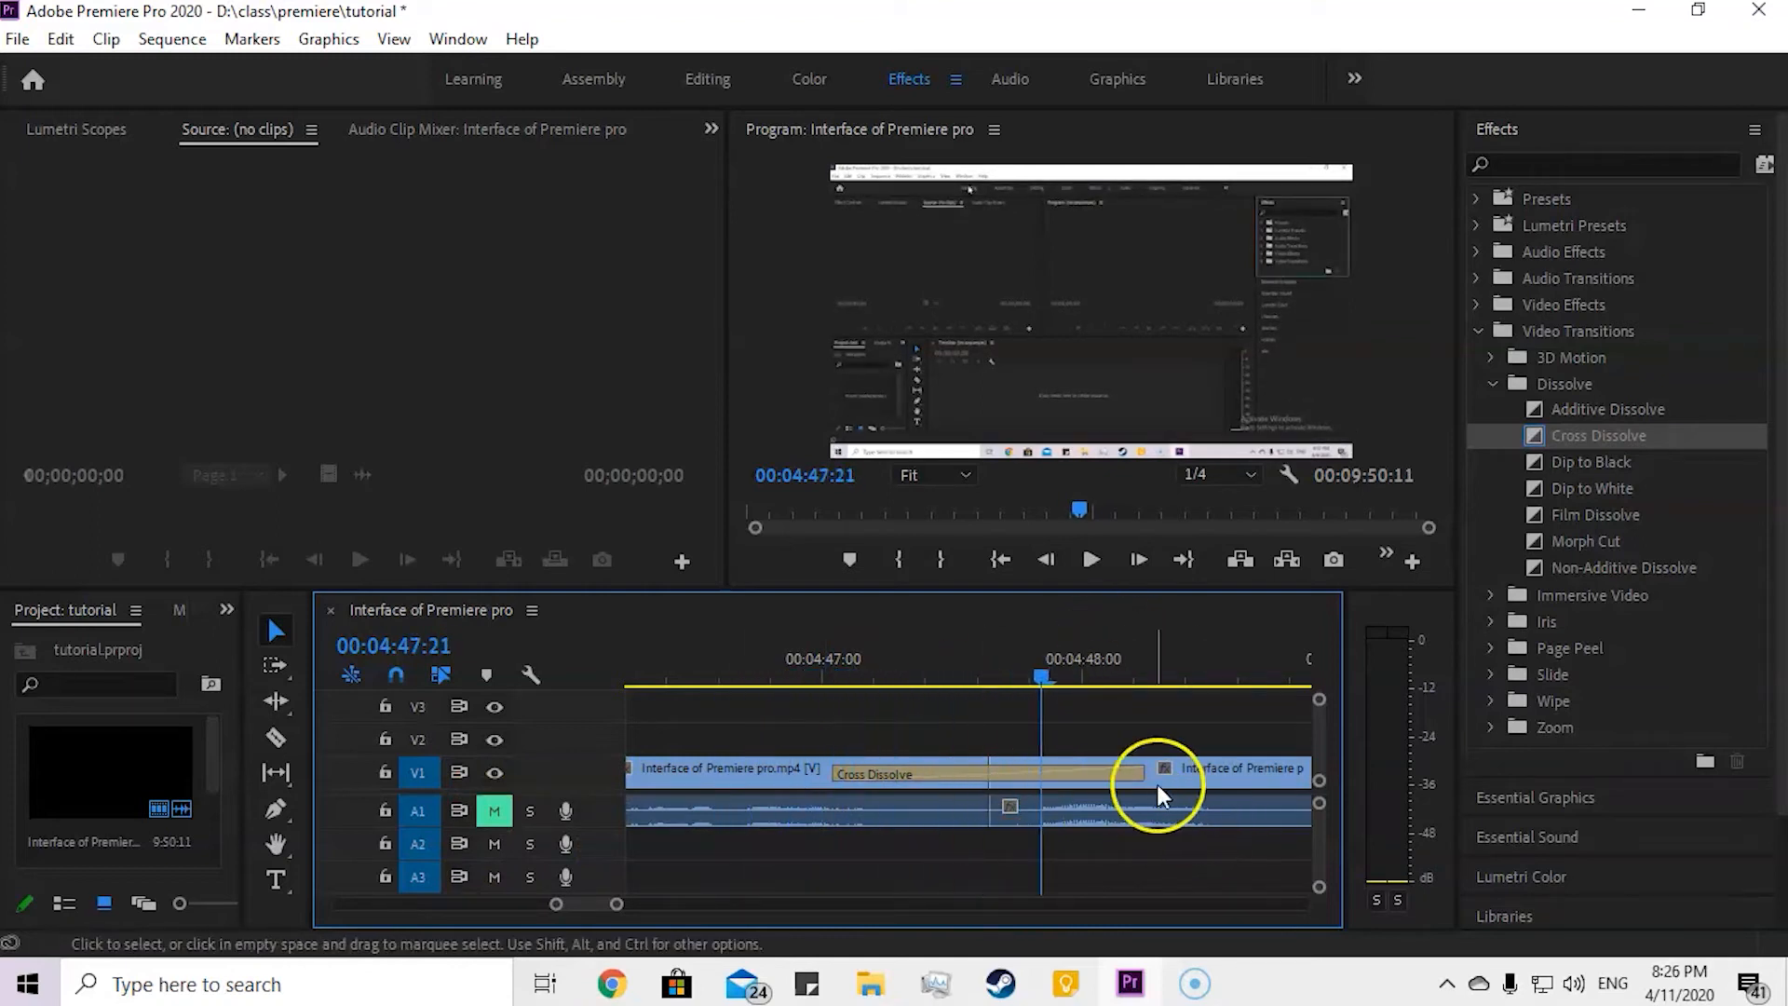
pyautogui.click(1113, 771)
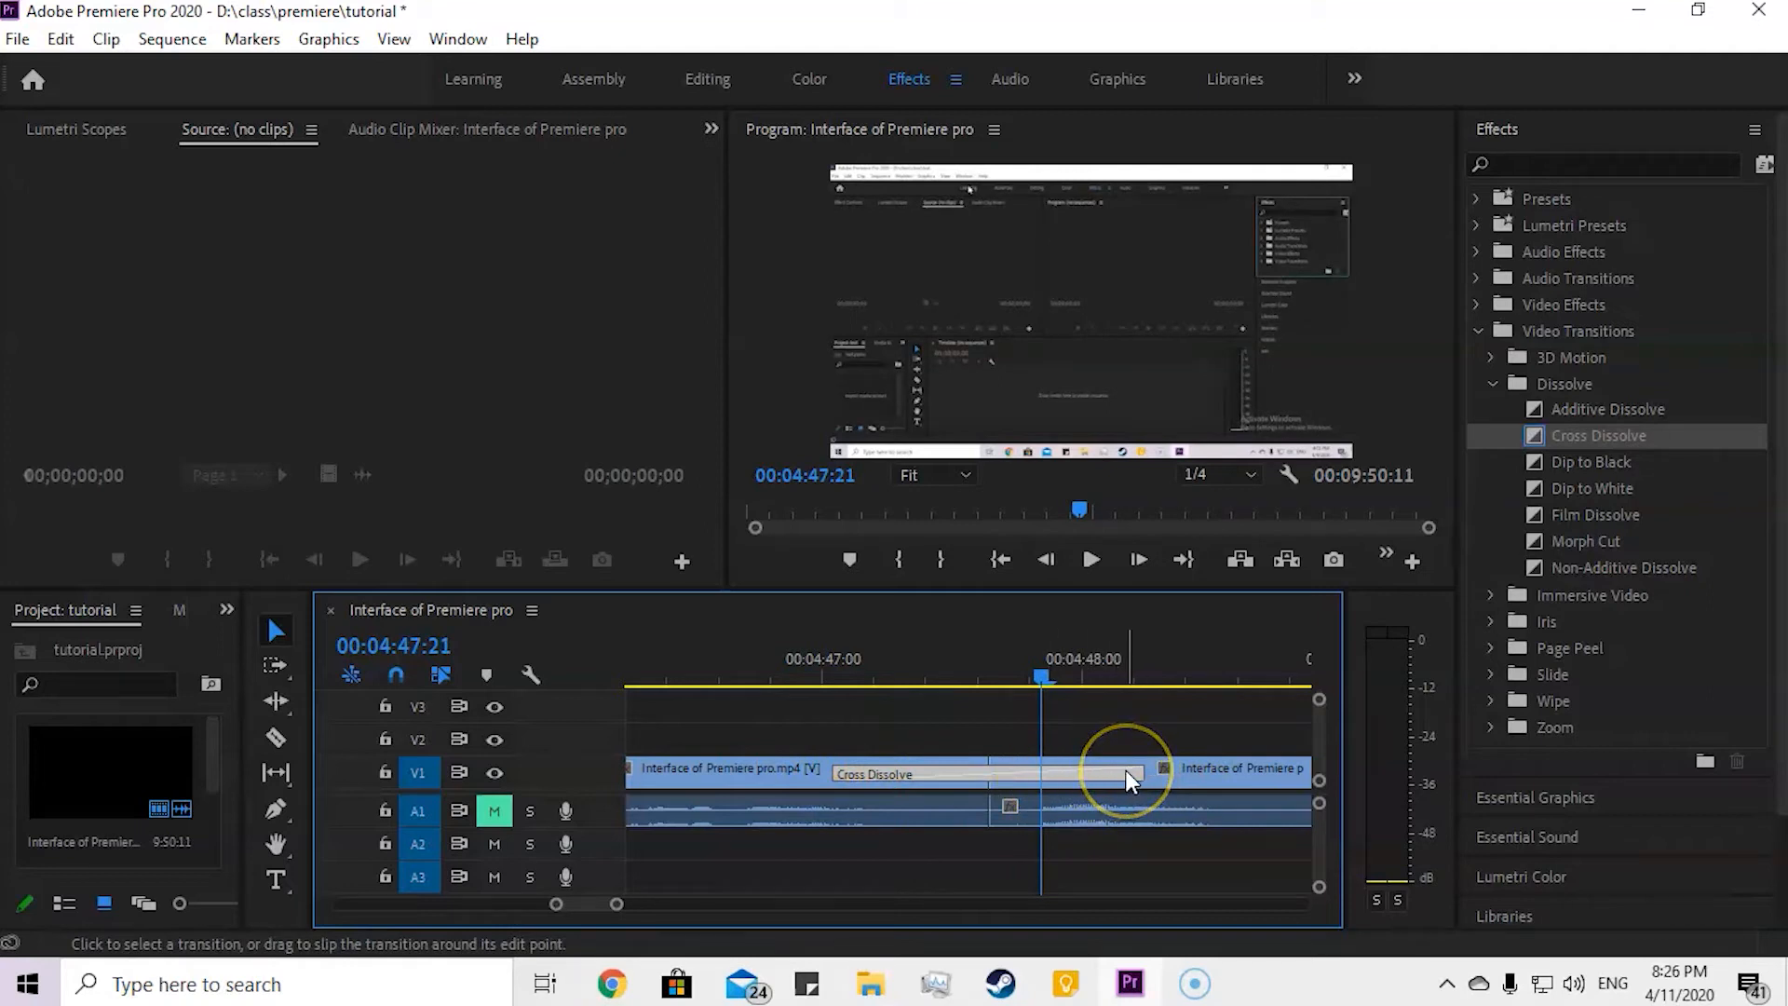
# Step: Switch to File Explorer and import the charactergenerator2 video from the class folder into the project
pyautogui.press('-')
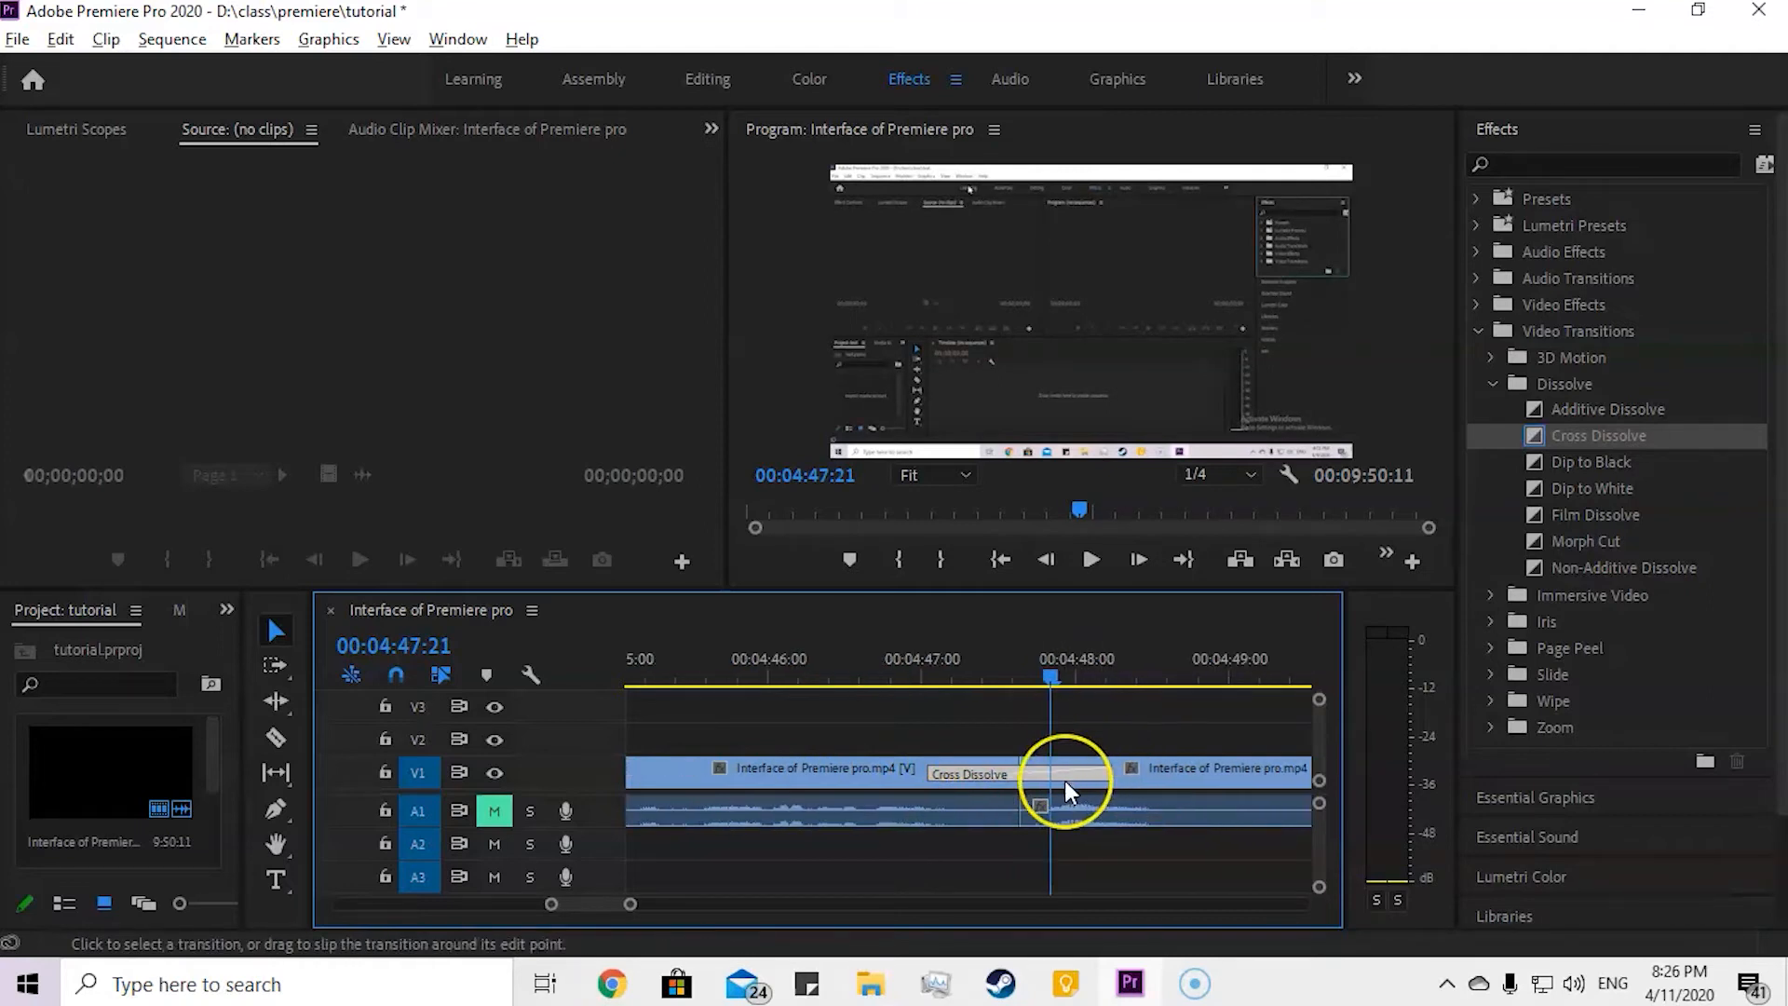
pyautogui.press('-')
pyautogui.press('-')
pyautogui.press('-')
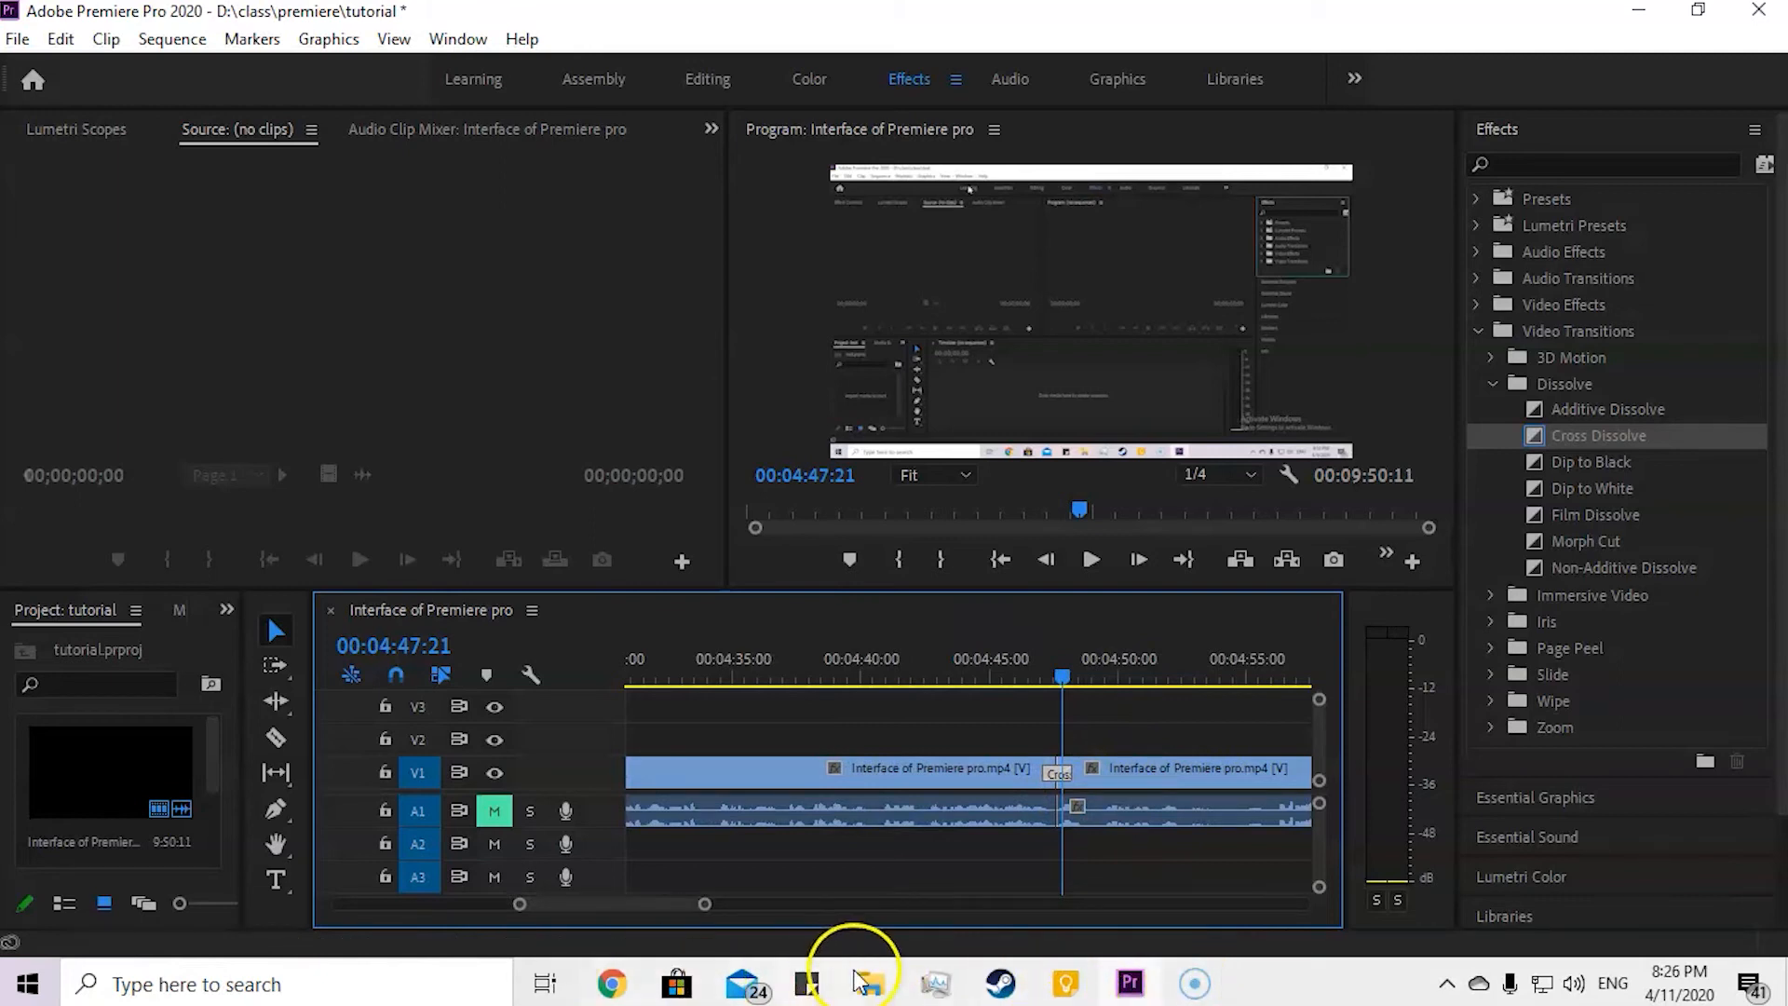
pyautogui.click(870, 982)
pyautogui.moveTo(1394, 190); pyautogui.dragTo(1492, 442)
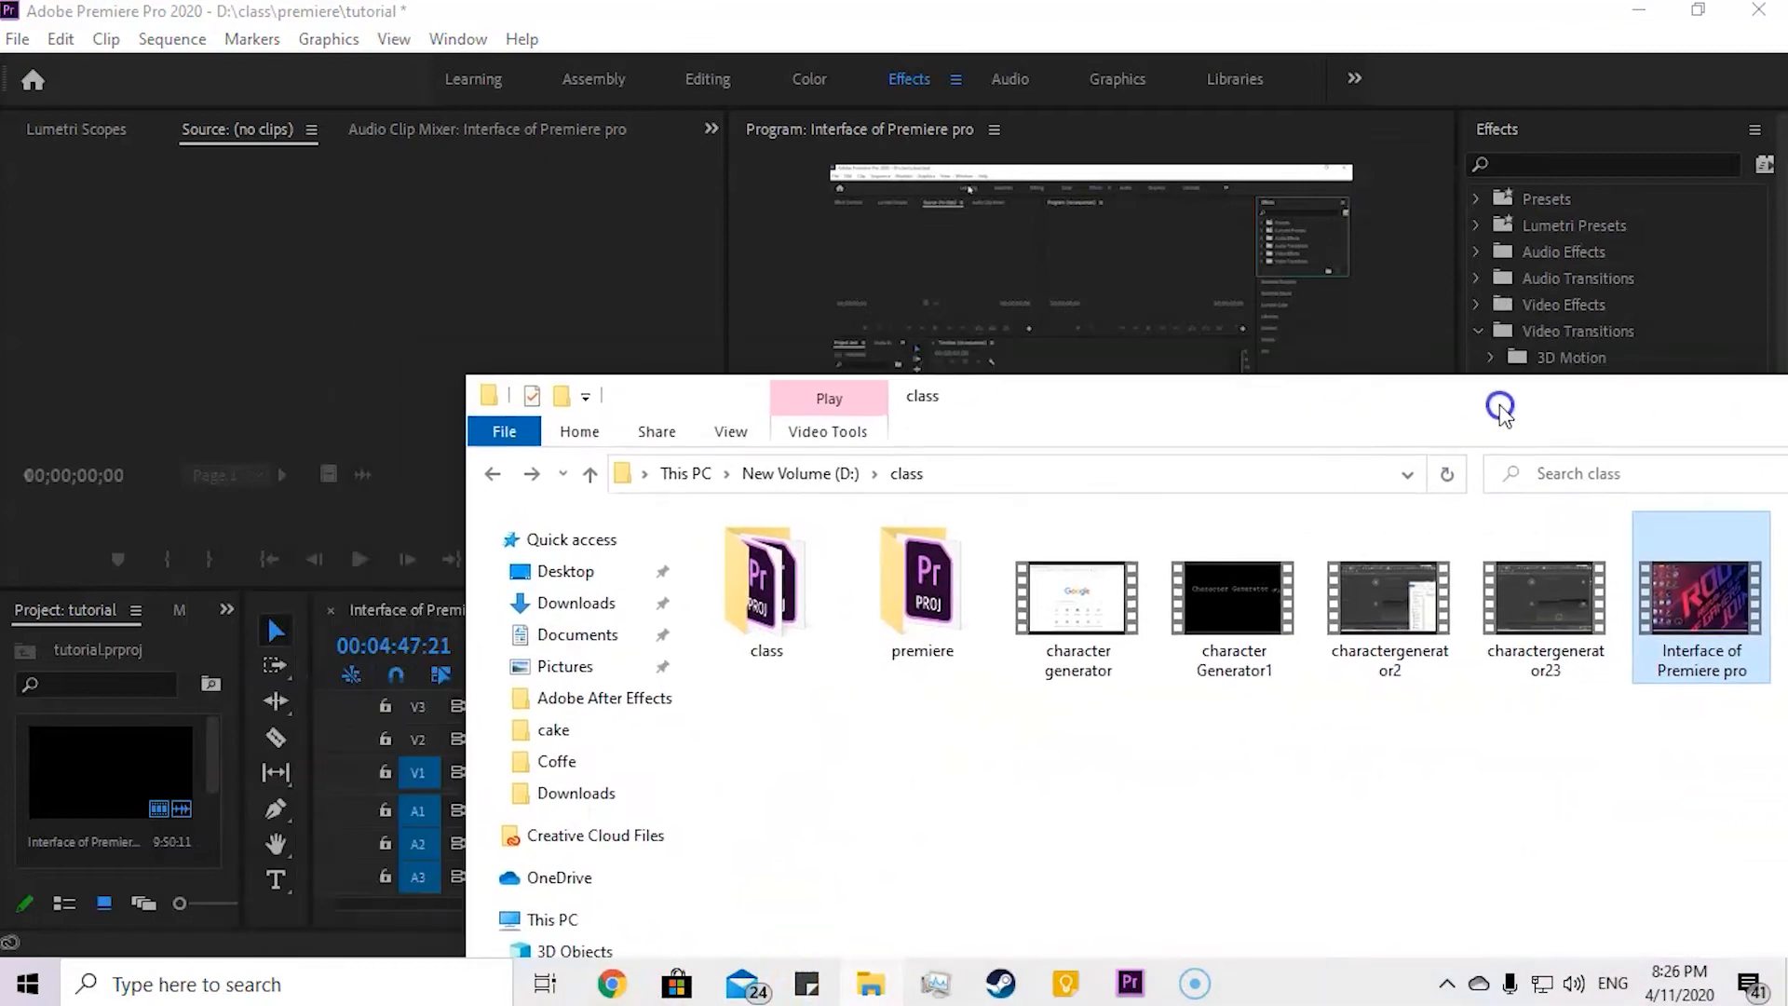
pyautogui.moveTo(1387, 601); pyautogui.dragTo(172, 810)
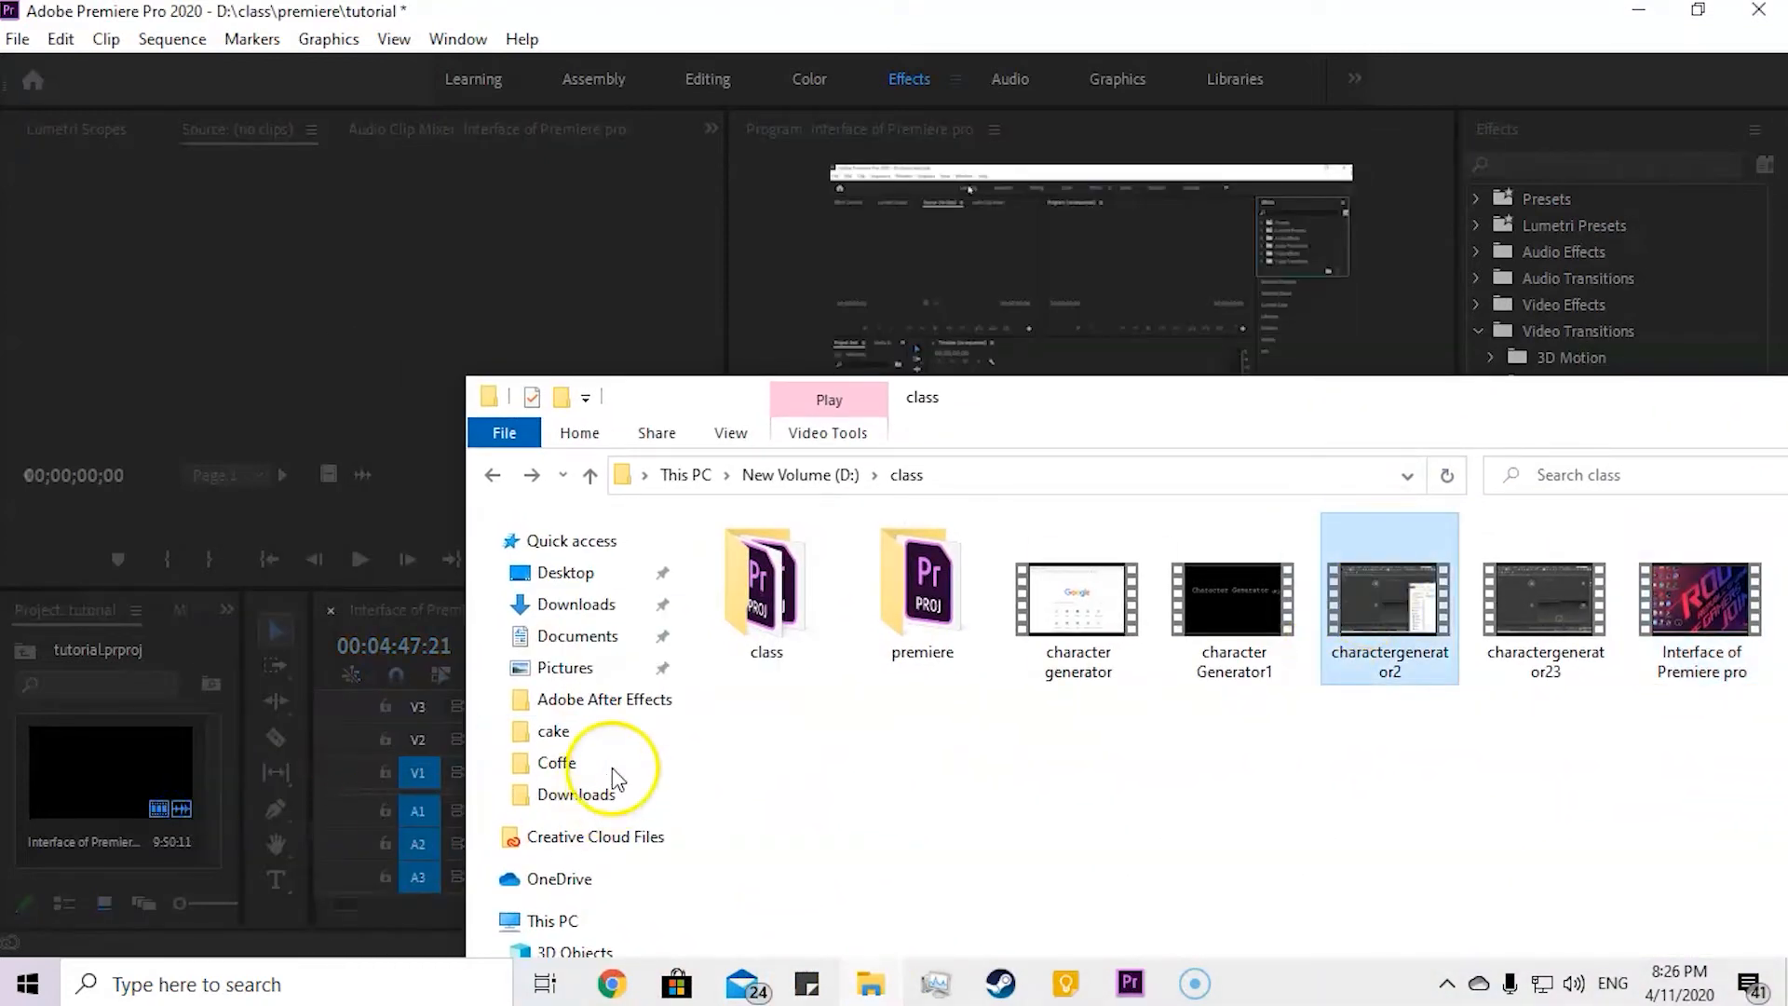
pyautogui.click(554, 277)
pyautogui.click(168, 758)
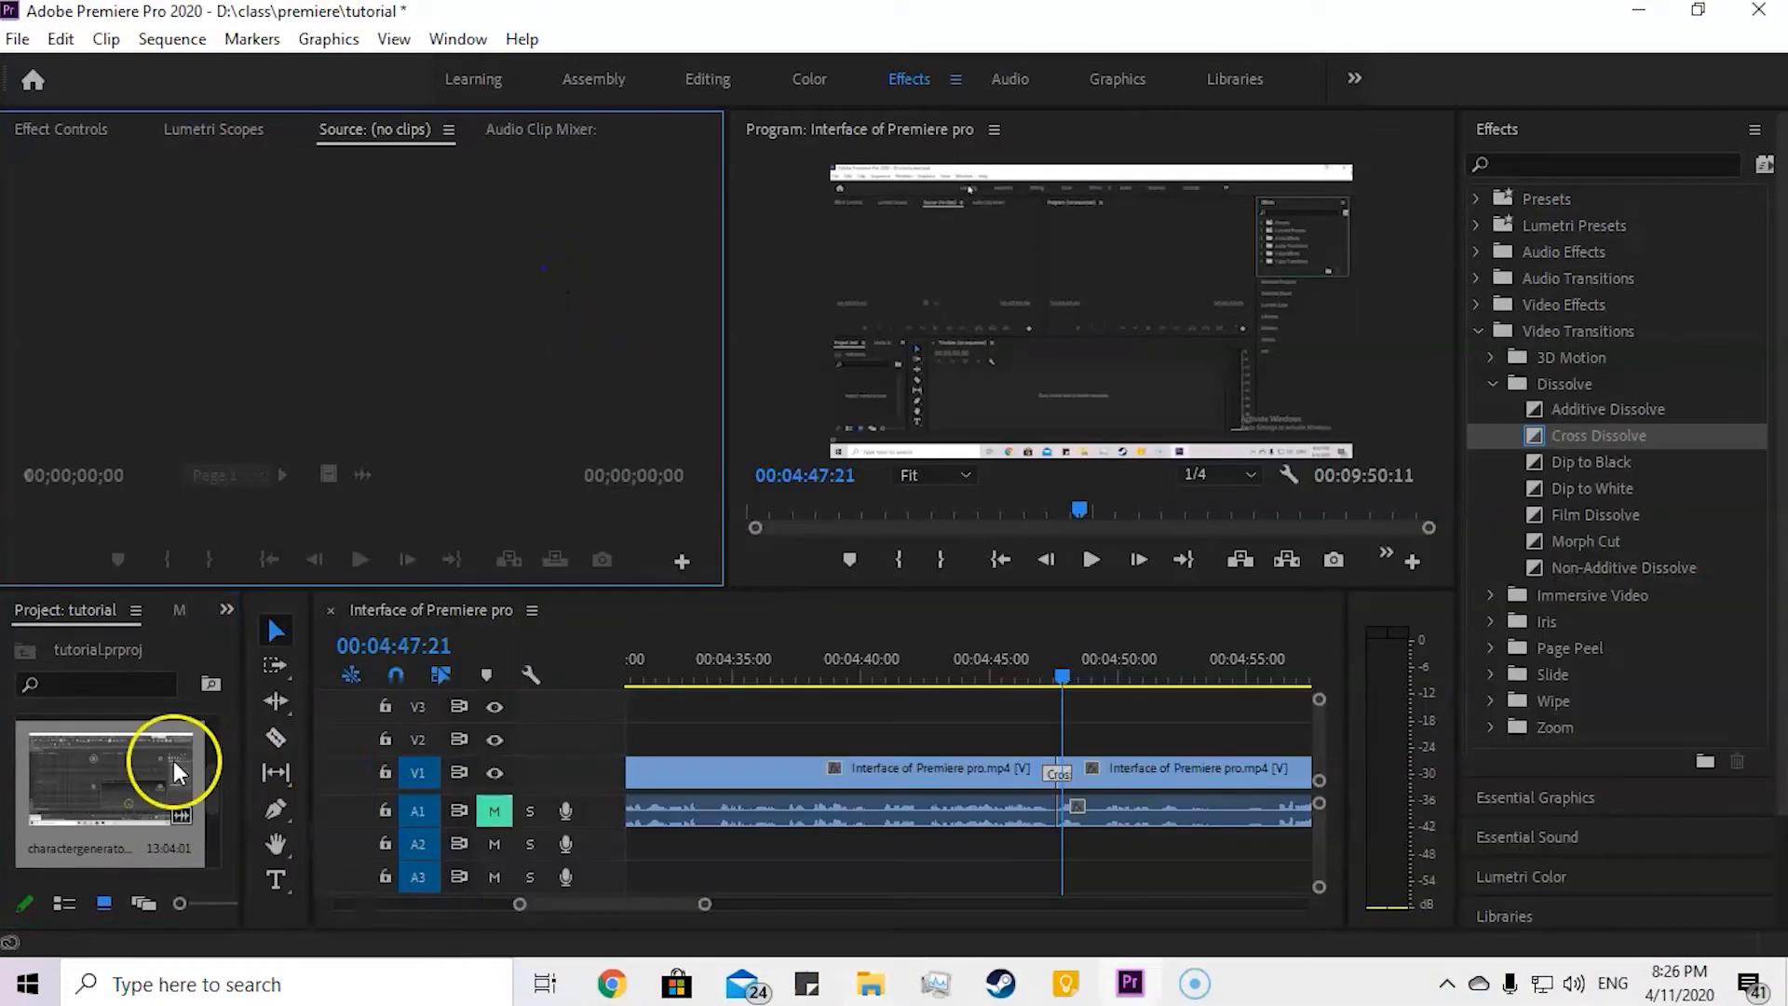
# Step: Replace the second piece on V1 with the charactergenerator2 video, placed directly after the first piece
pyautogui.click(1183, 790)
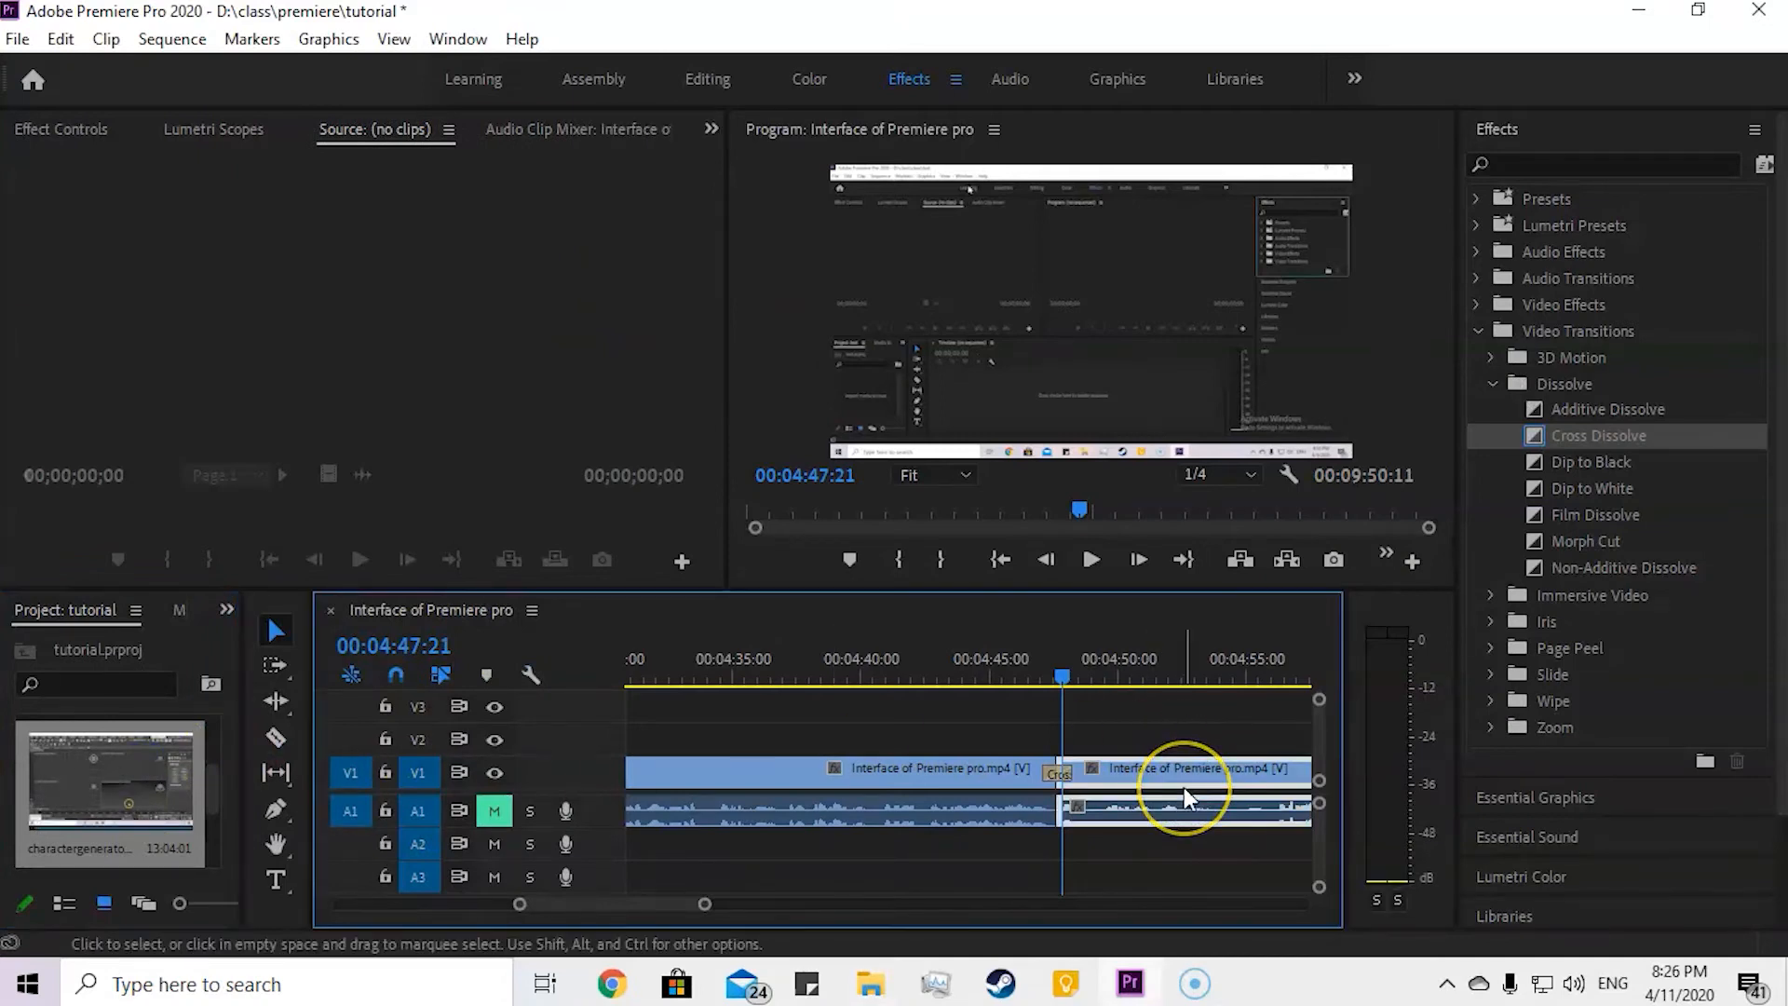
pyautogui.press('Delete')
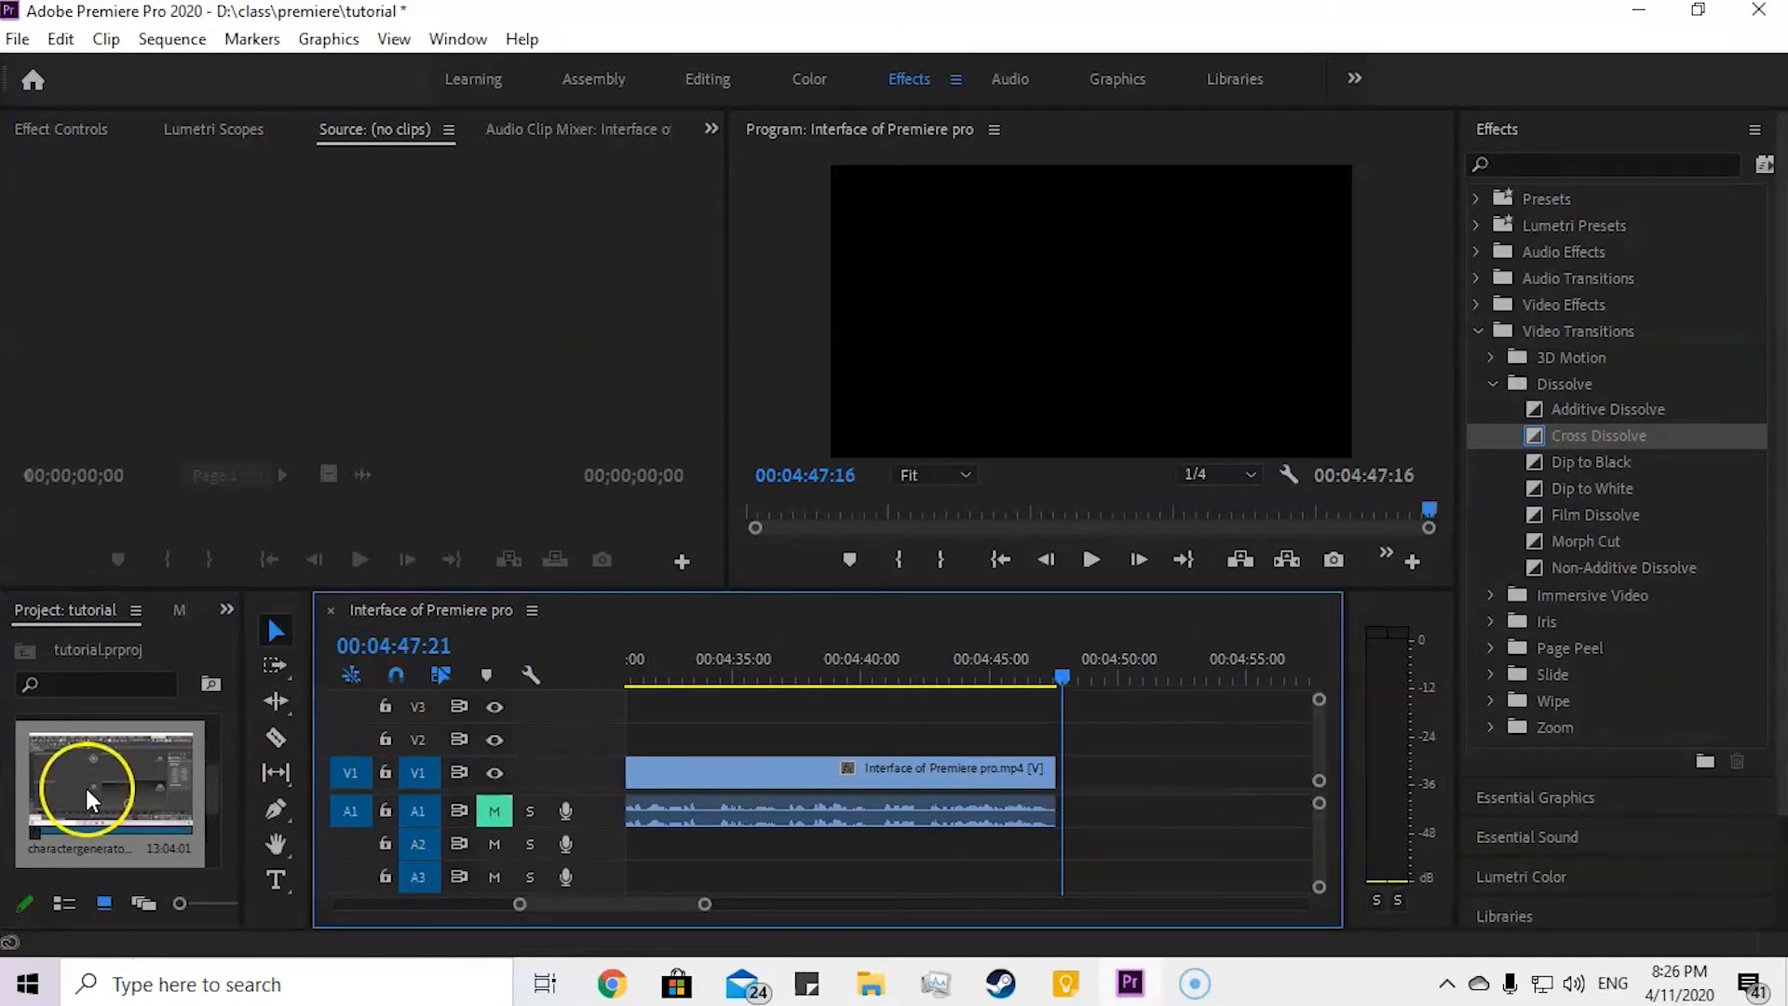
pyautogui.moveTo(86, 783); pyautogui.dragTo(1062, 771)
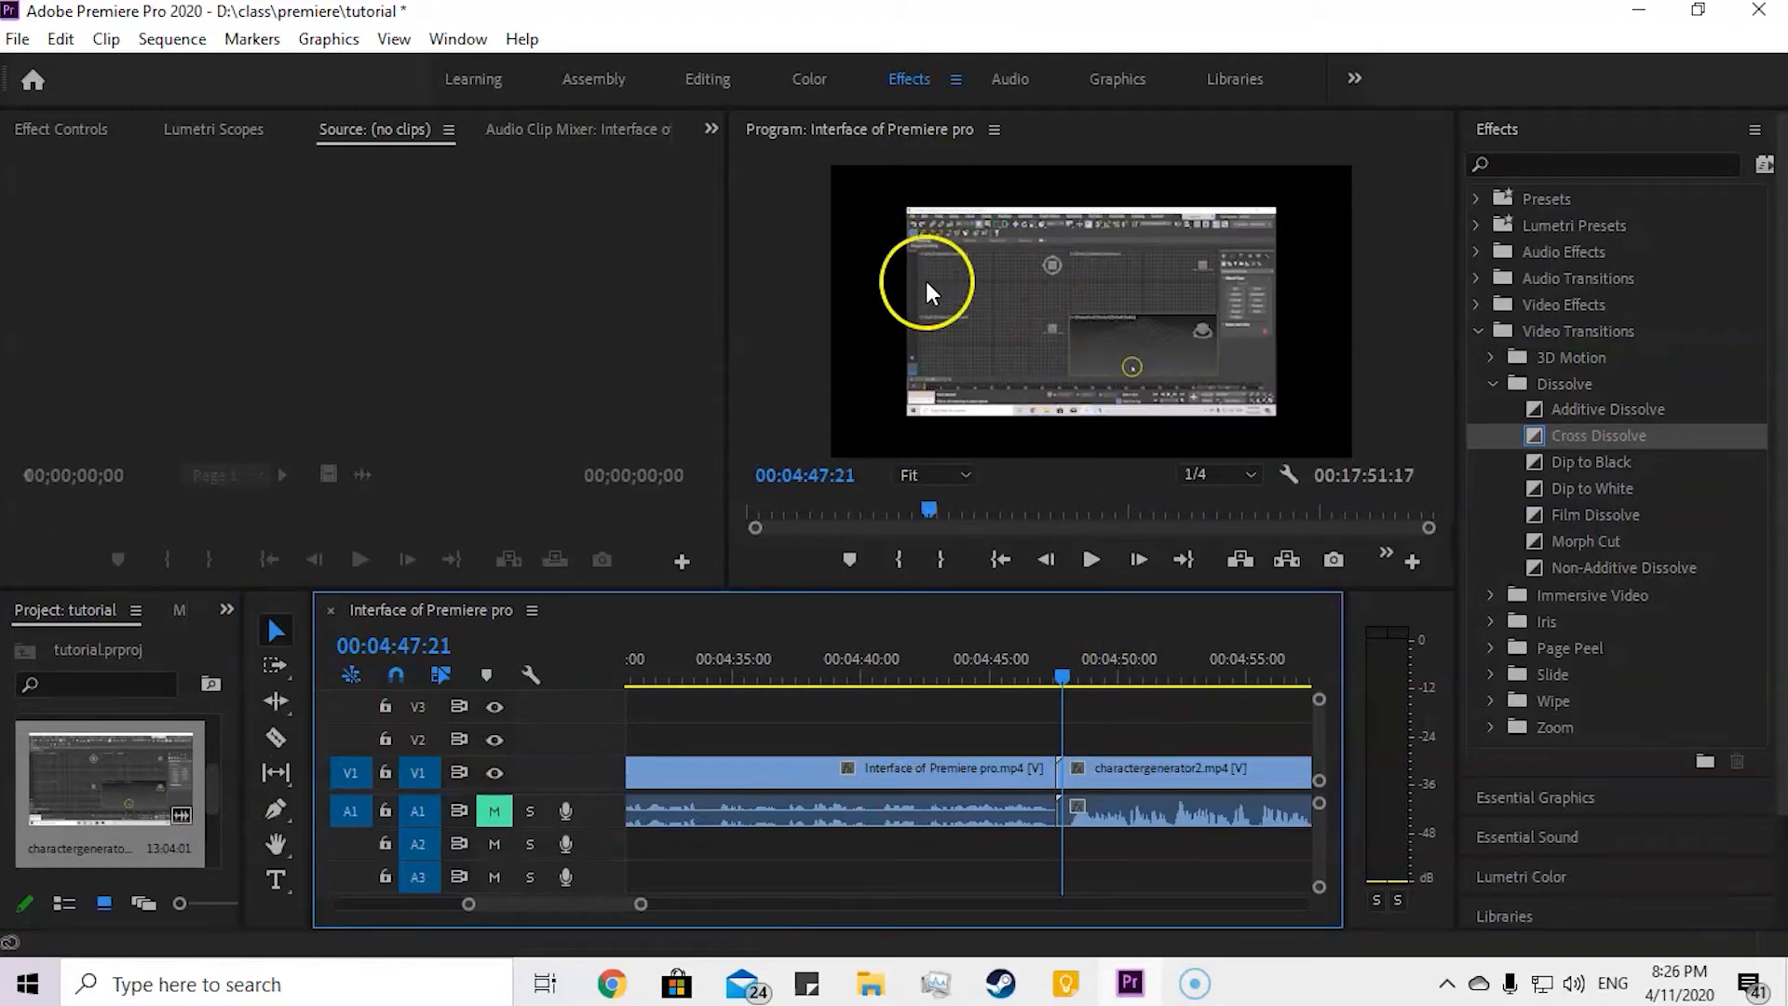
# Step: Switch to the Editing workspace and enlarge the charactergenerator2 clip to a Scale of 143.1 so it fills the frame
pyautogui.click(1138, 772)
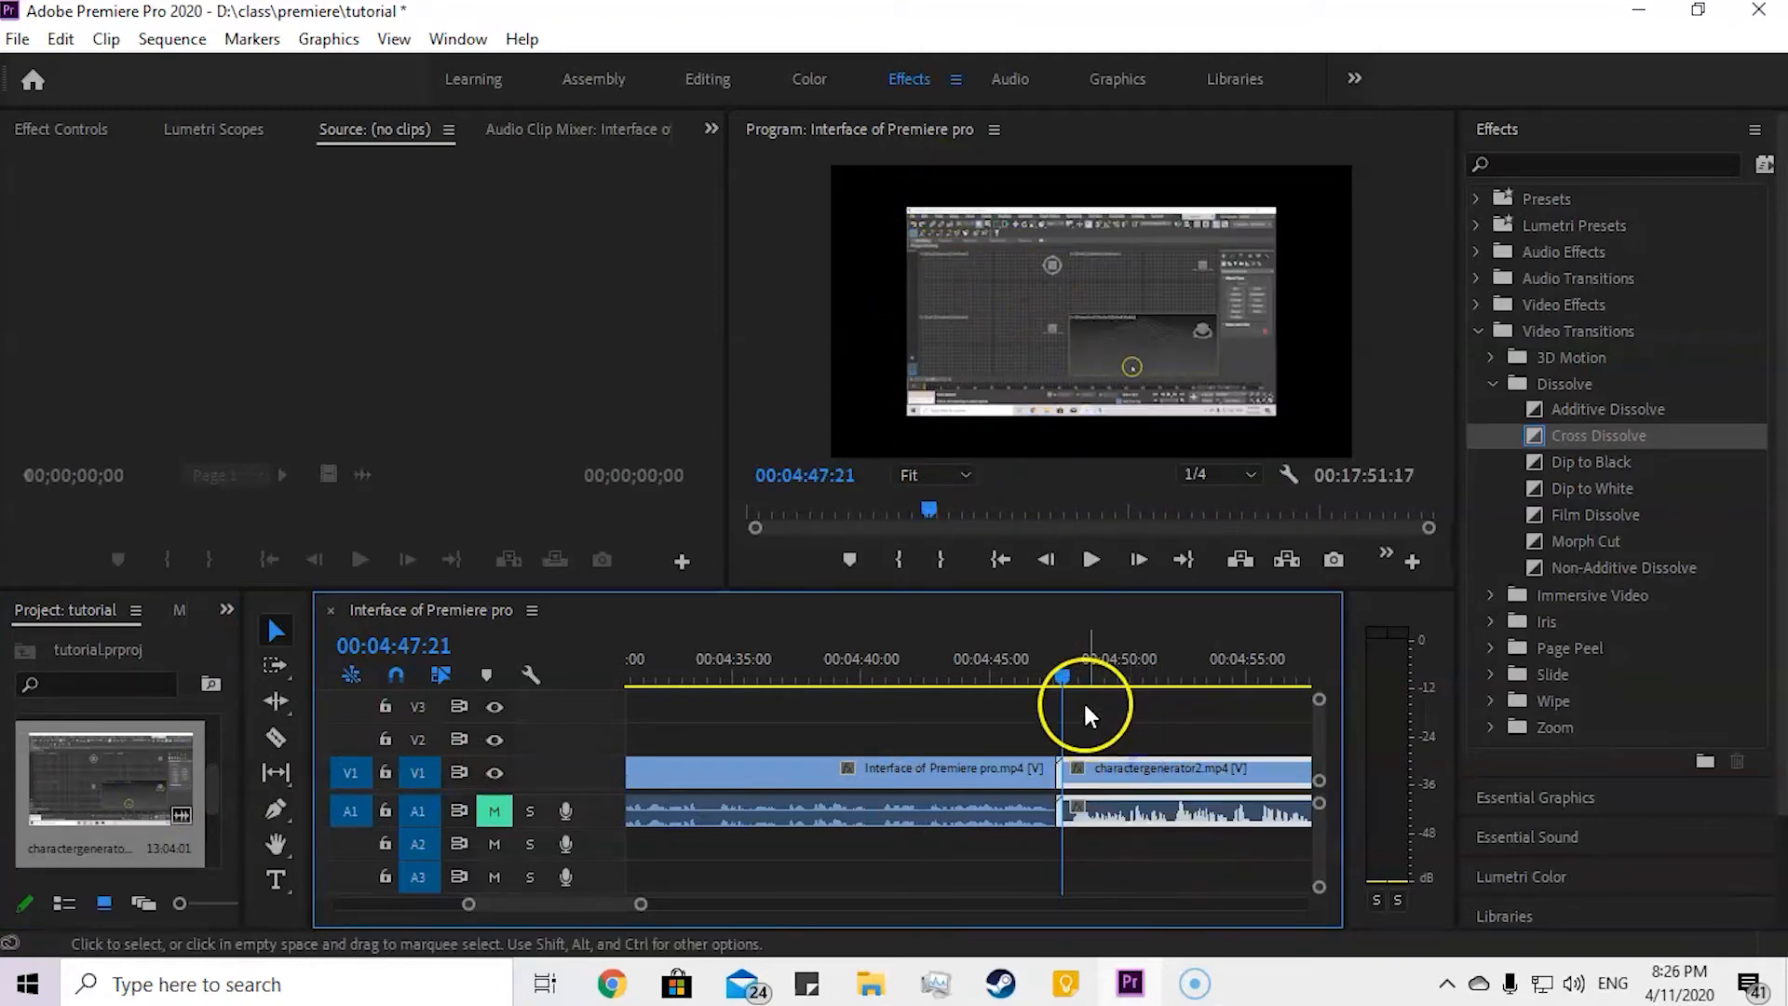
pyautogui.moveTo(1070, 676); pyautogui.dragTo(1119, 680)
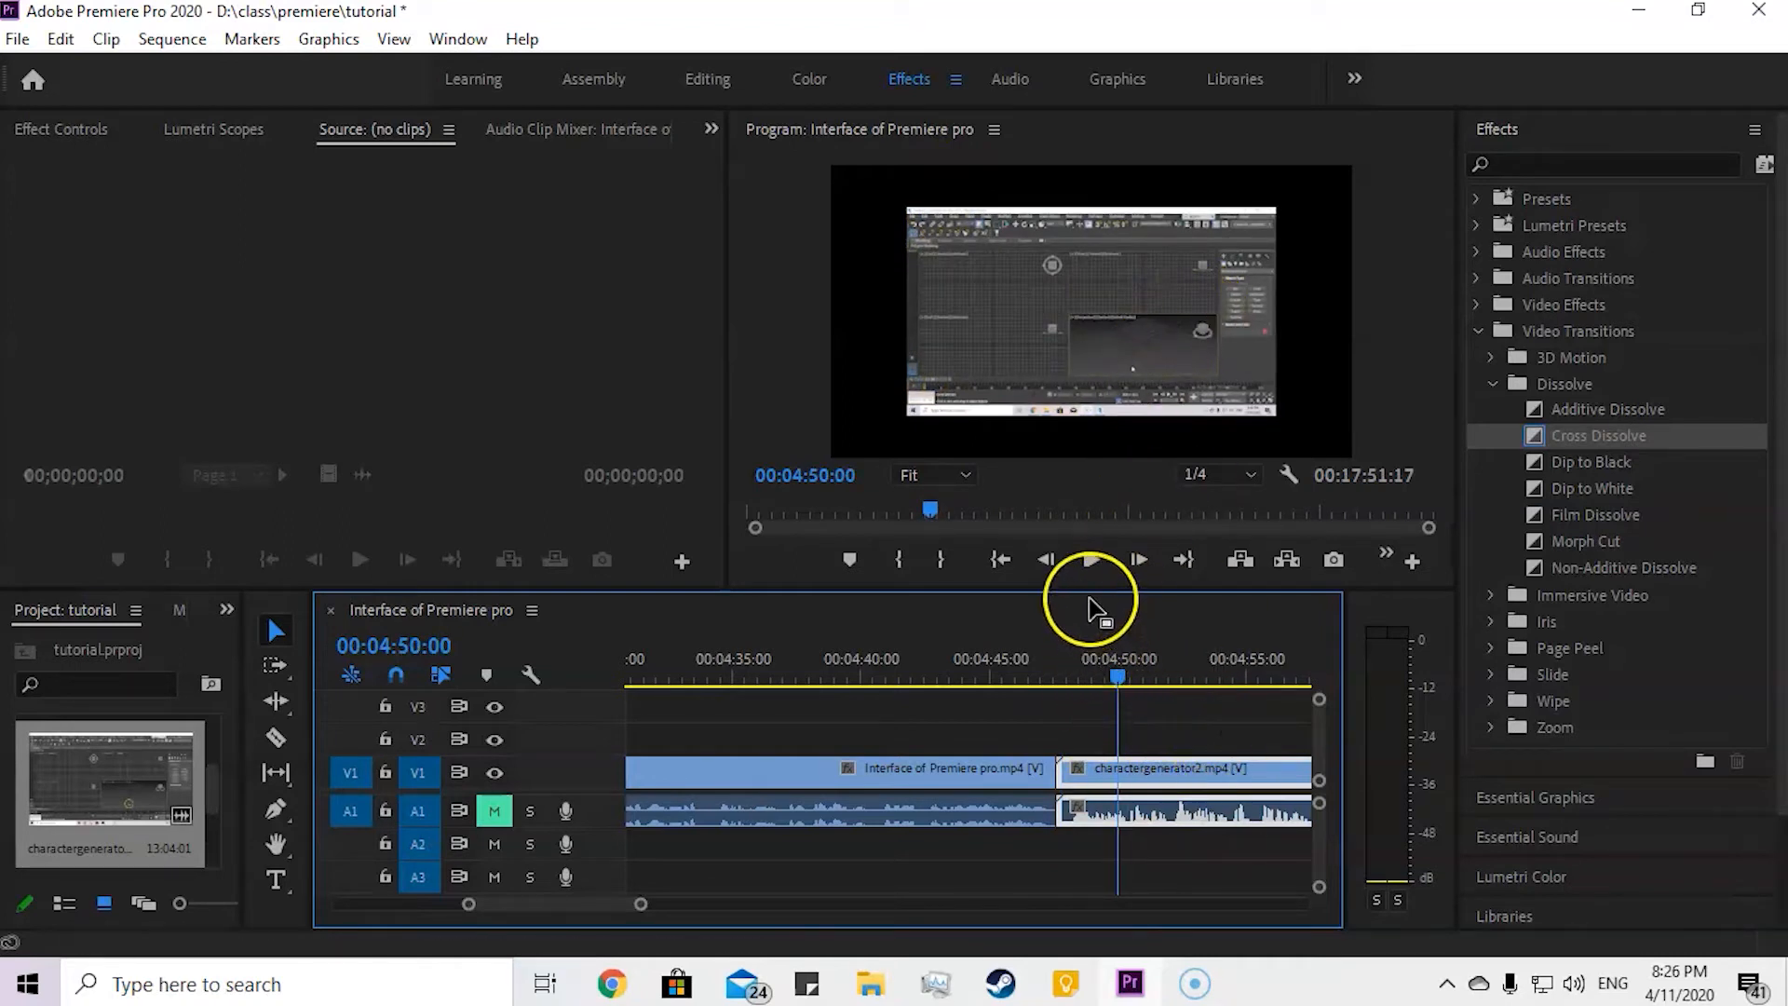
pyautogui.click(1102, 345)
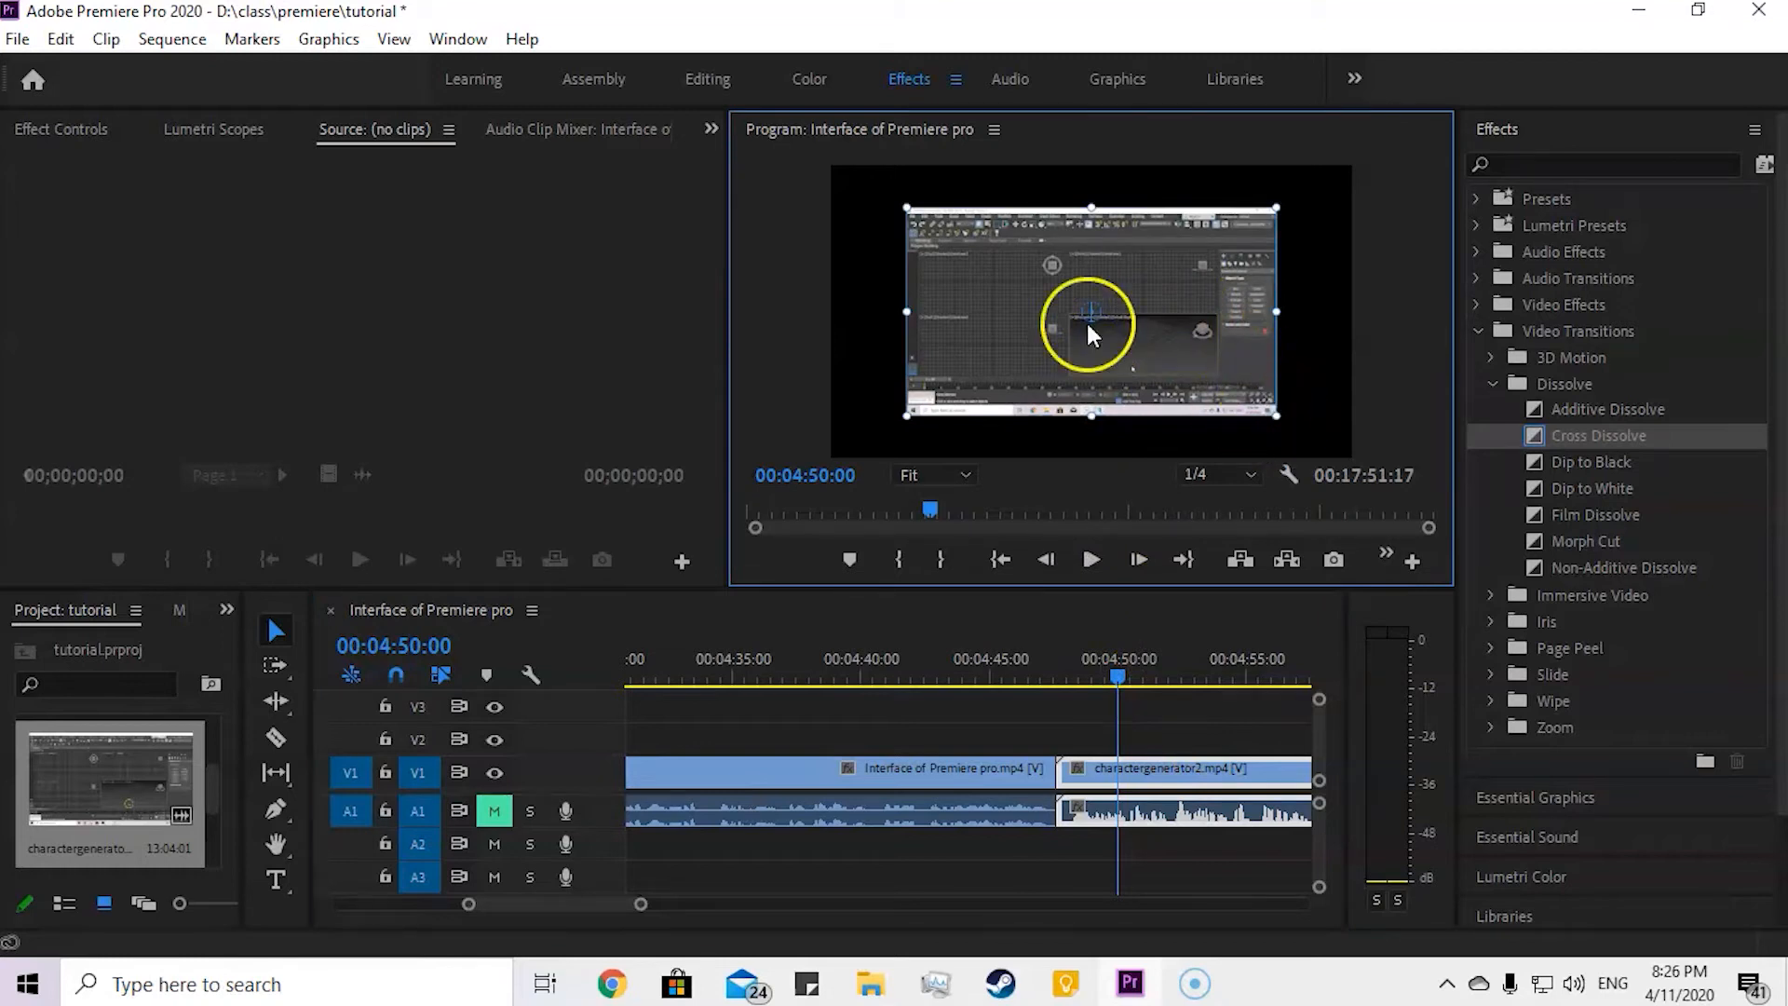
pyautogui.click(708, 78)
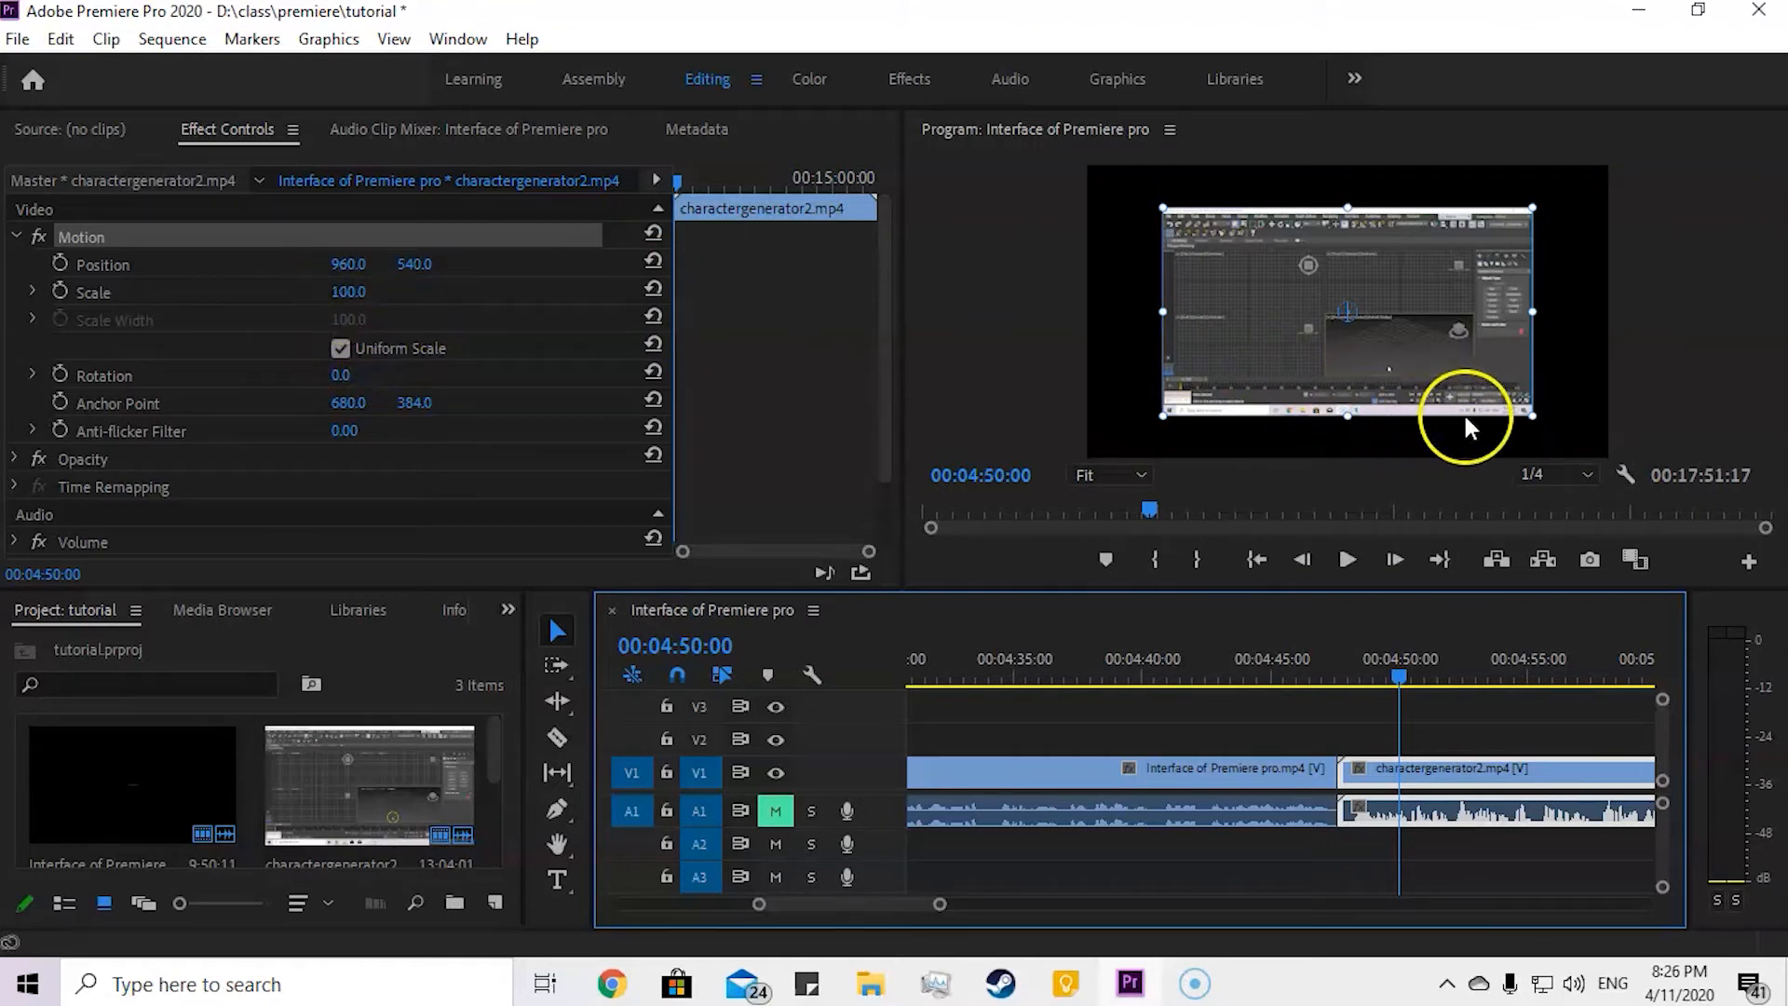
pyautogui.moveTo(1532, 415); pyautogui.dragTo(1670, 463)
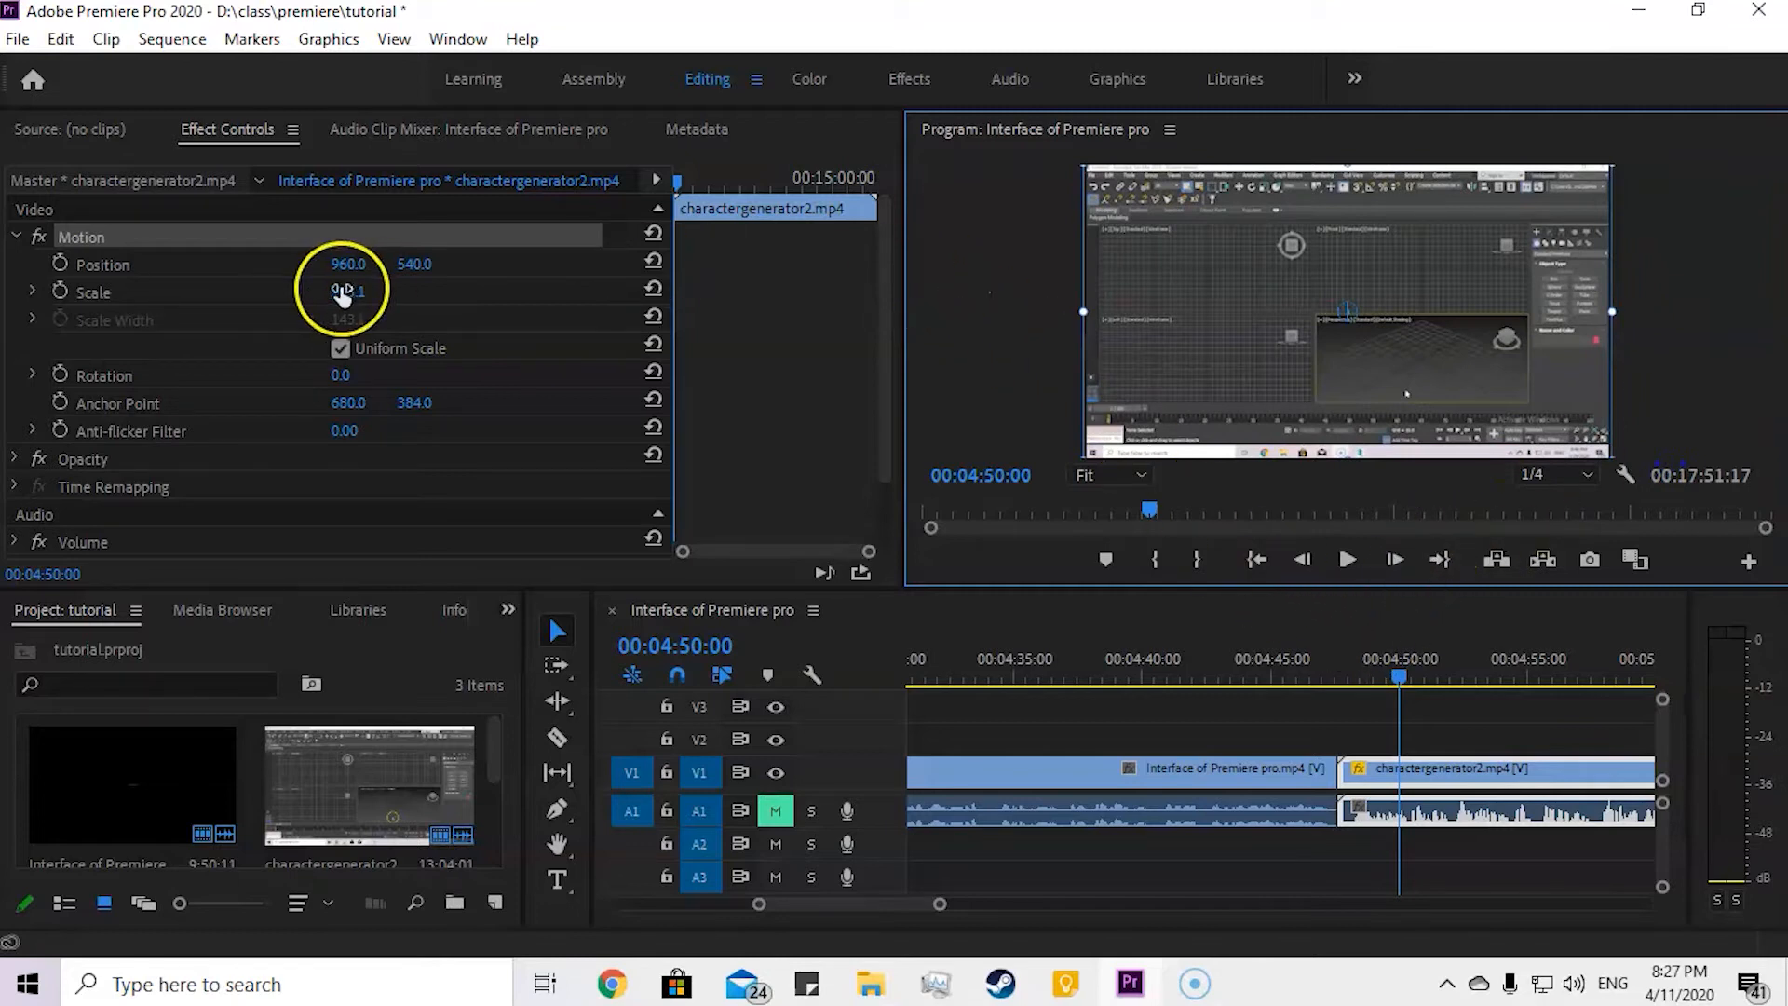
pyautogui.click(148, 265)
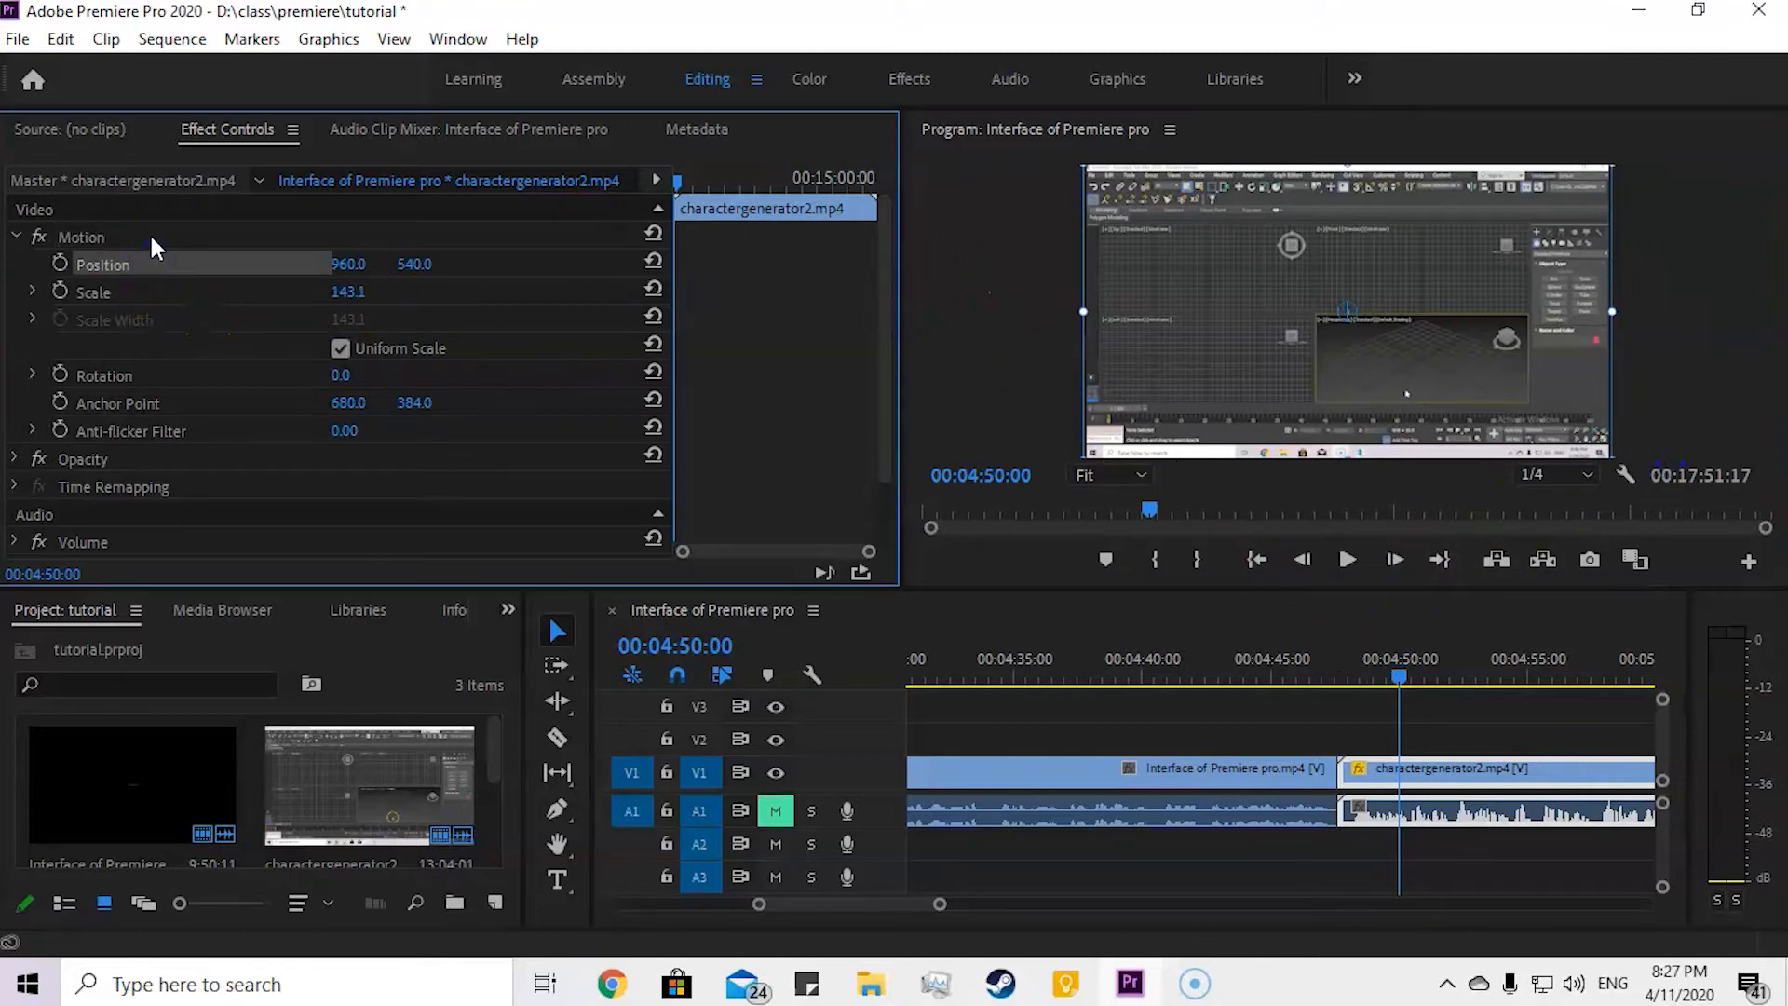
# Step: Switch to the Effects workspace and apply a Cross Dissolve at the cut before the charactergenerator2 clip on V1
pyautogui.click(985, 317)
pyautogui.click(1304, 762)
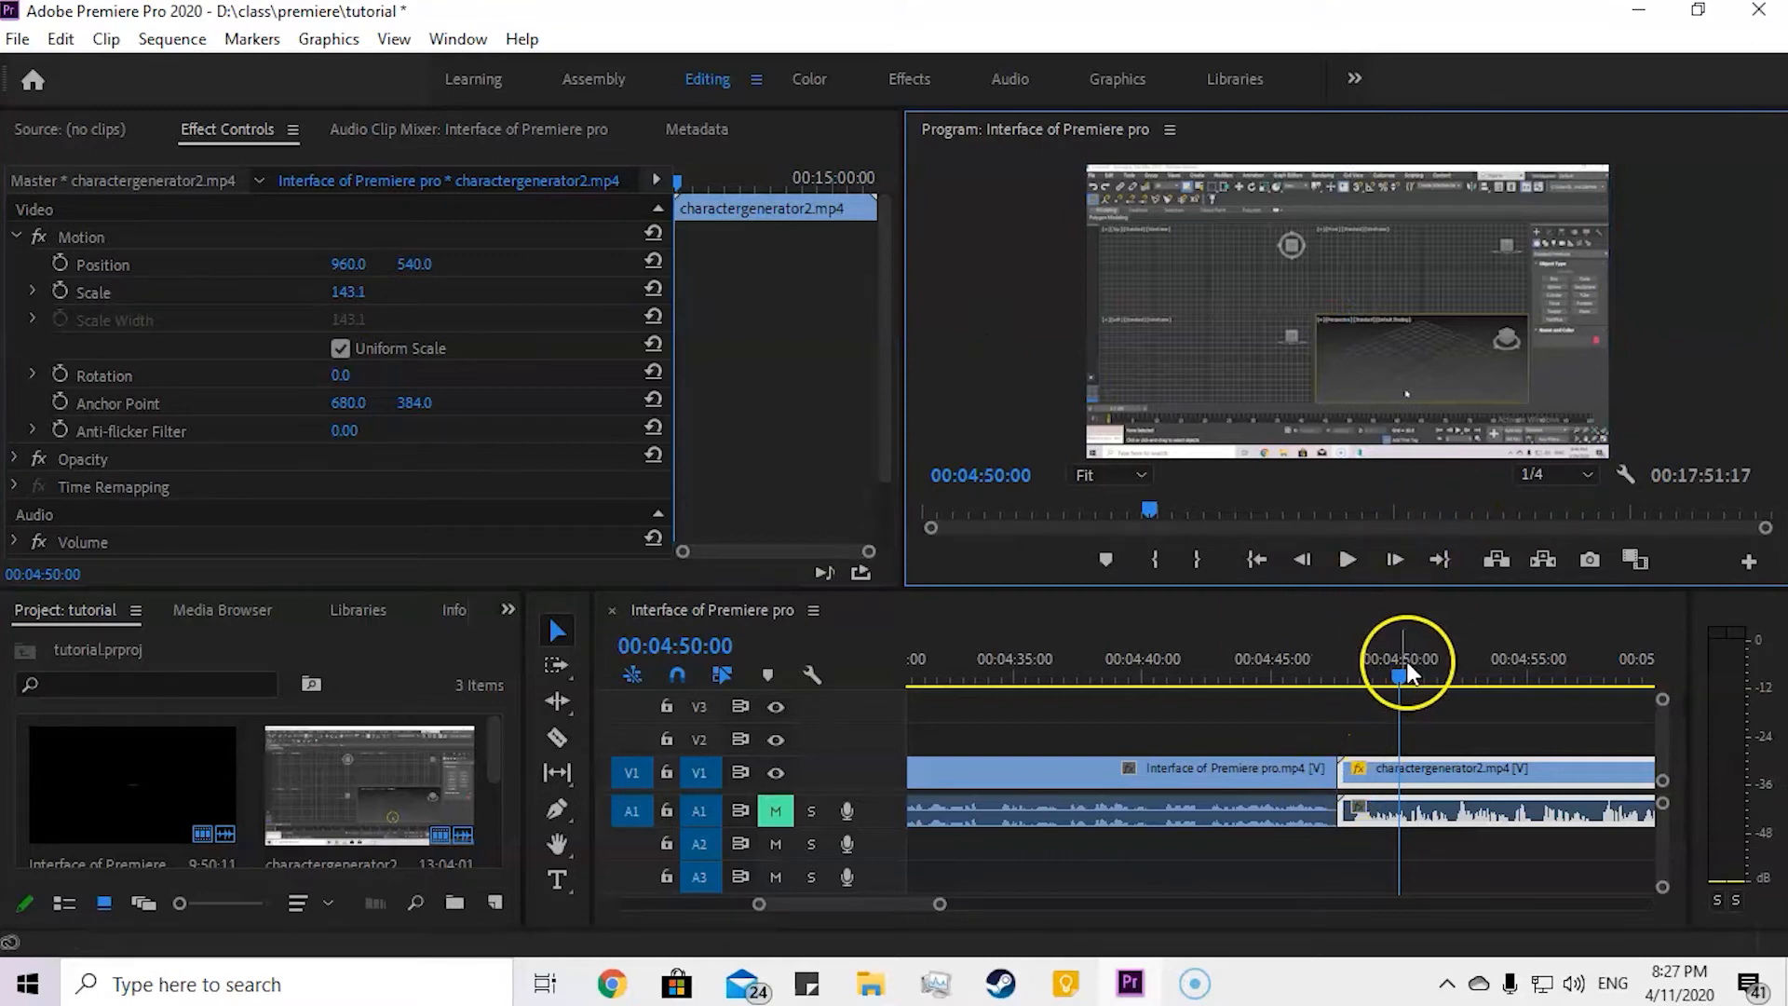
pyautogui.moveTo(1408, 673); pyautogui.dragTo(1305, 732)
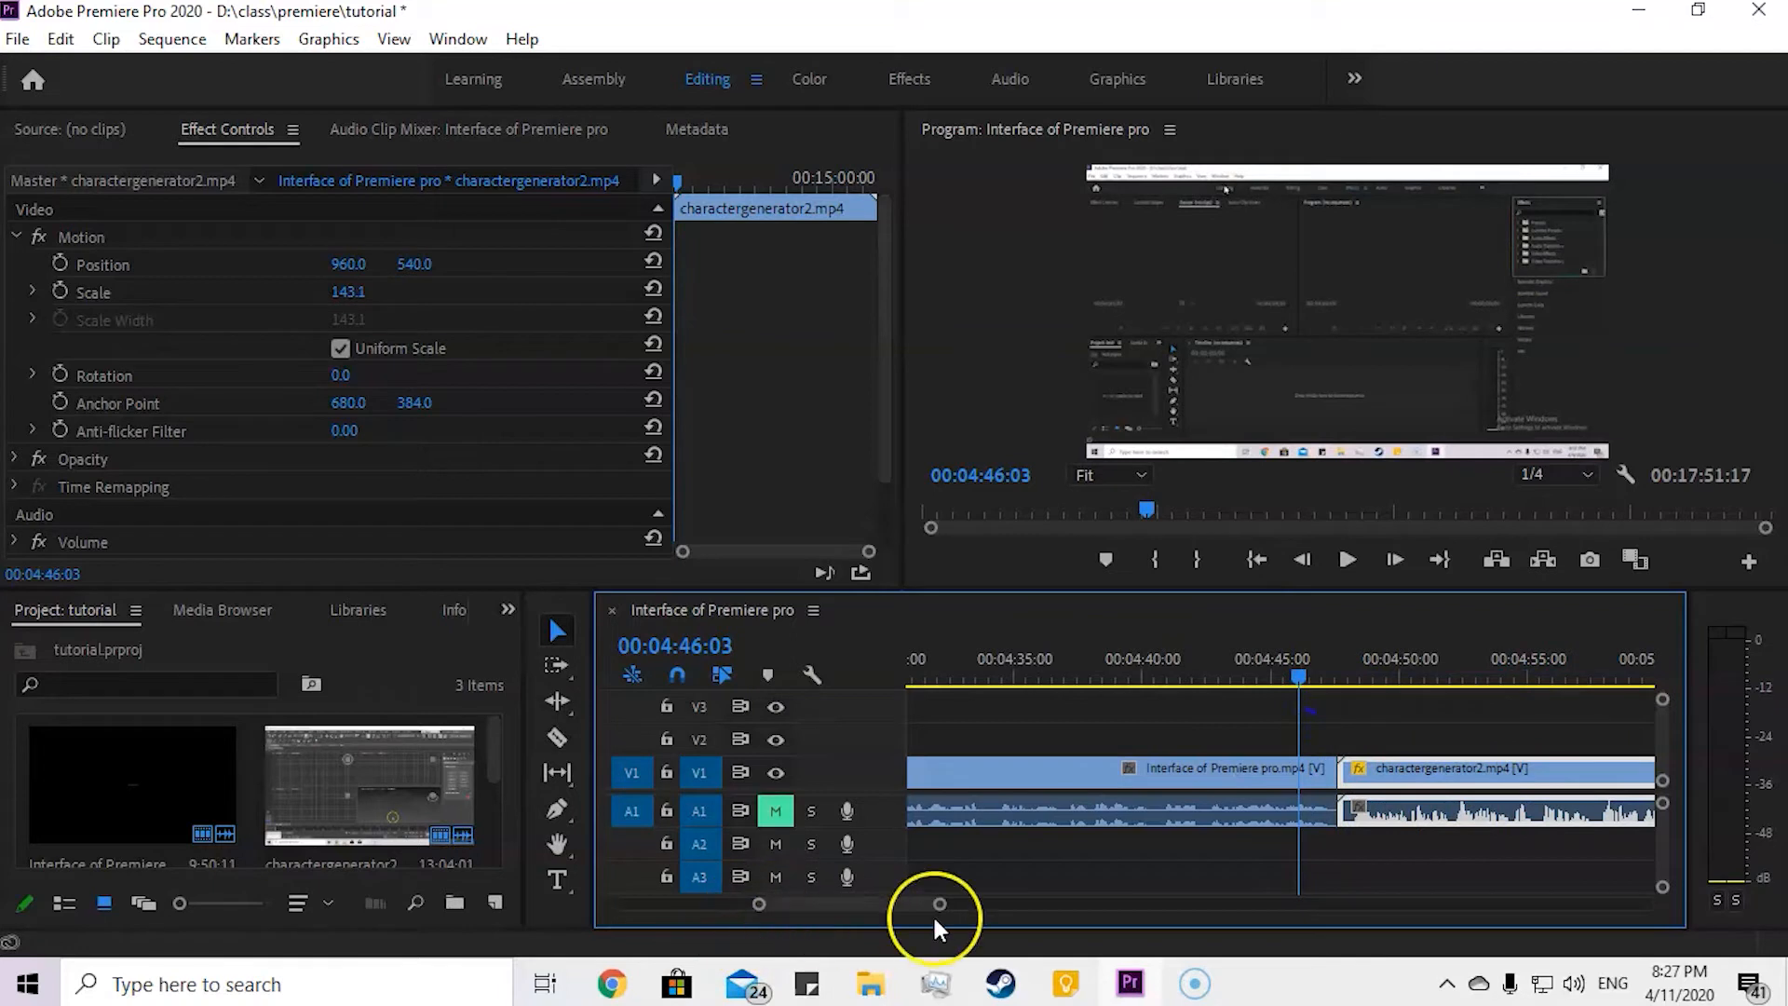
pyautogui.click(909, 78)
pyautogui.moveTo(1589, 443); pyautogui.dragTo(1057, 777)
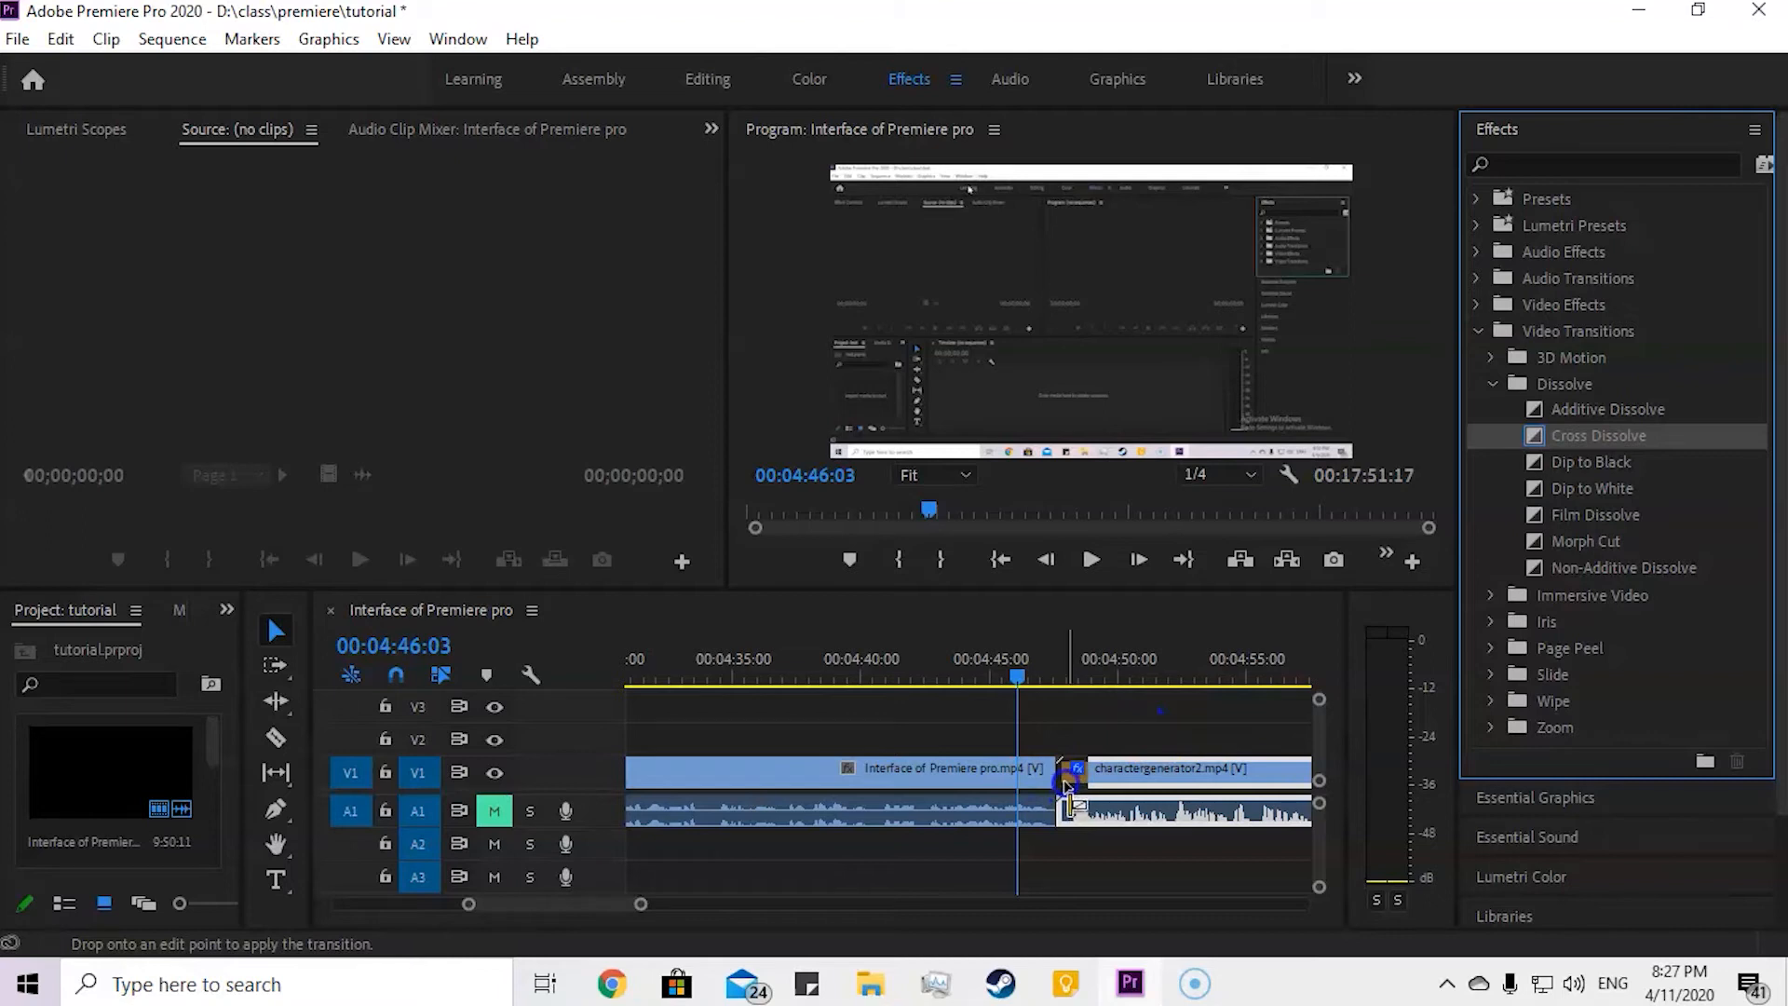
pyautogui.scroll(3, 1060, 784)
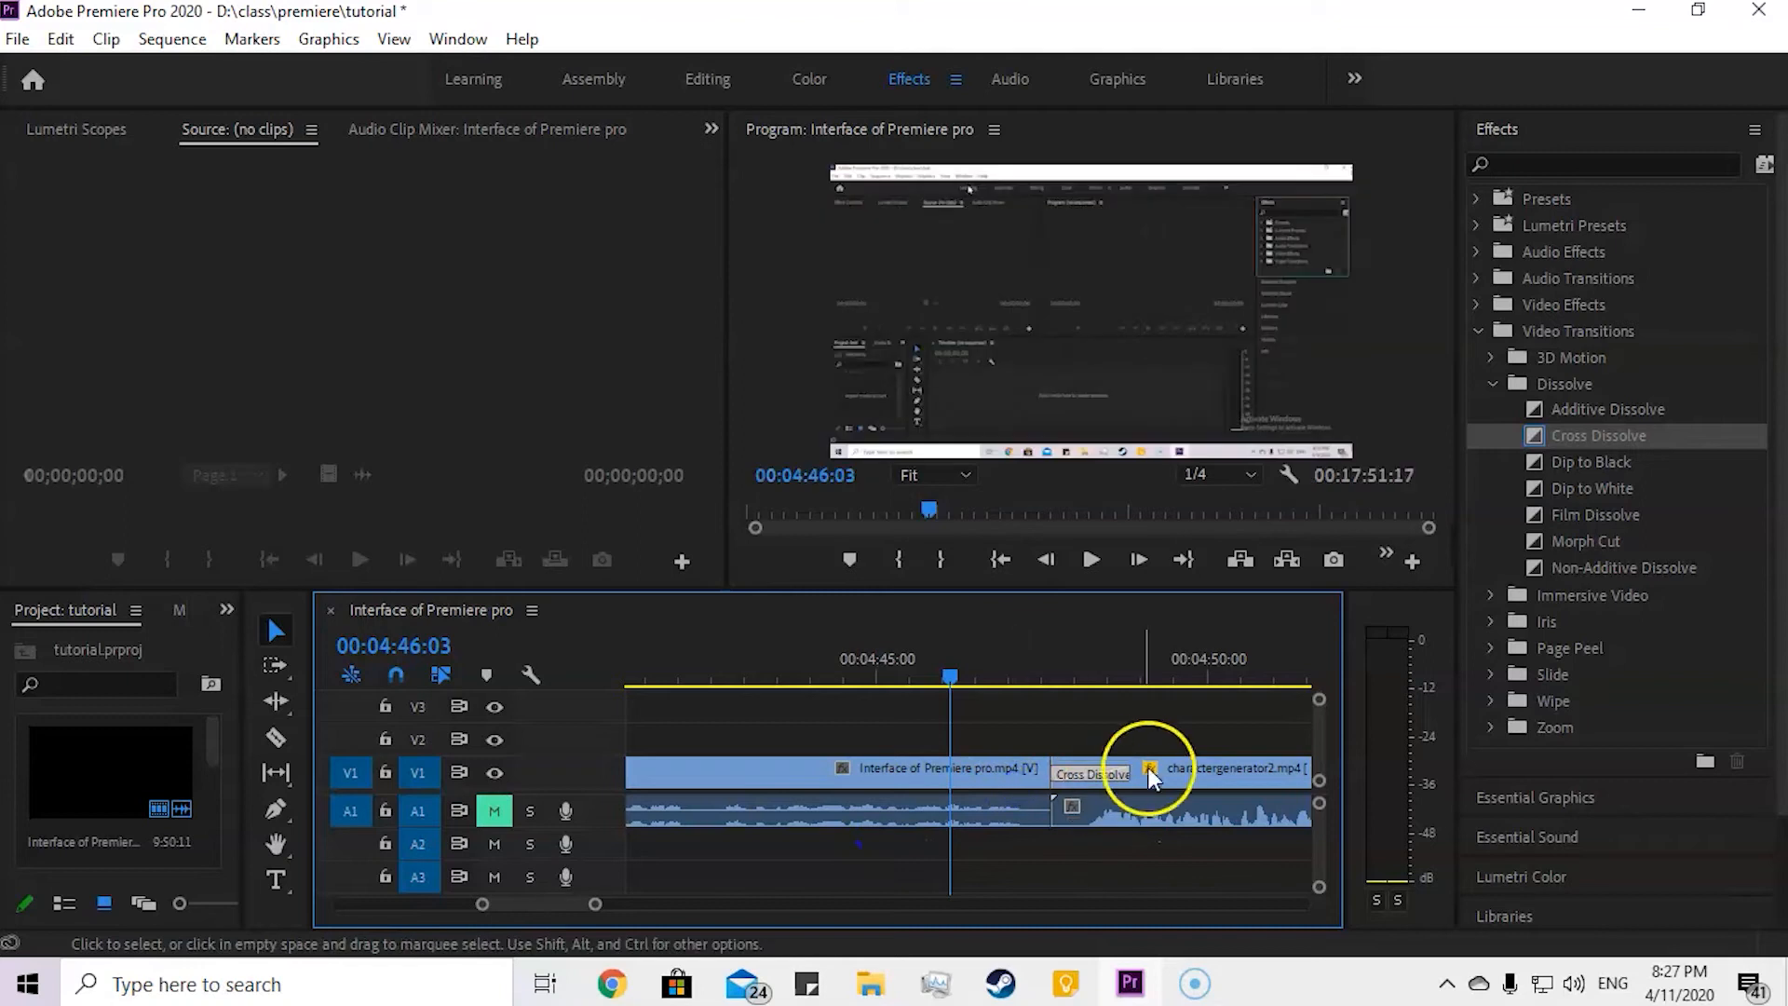
# Step: Play the Cross Dissolve from 00:04:47:07, then replay it from 00:04:47:03
pyautogui.moveTo(952, 678); pyautogui.dragTo(1028, 693)
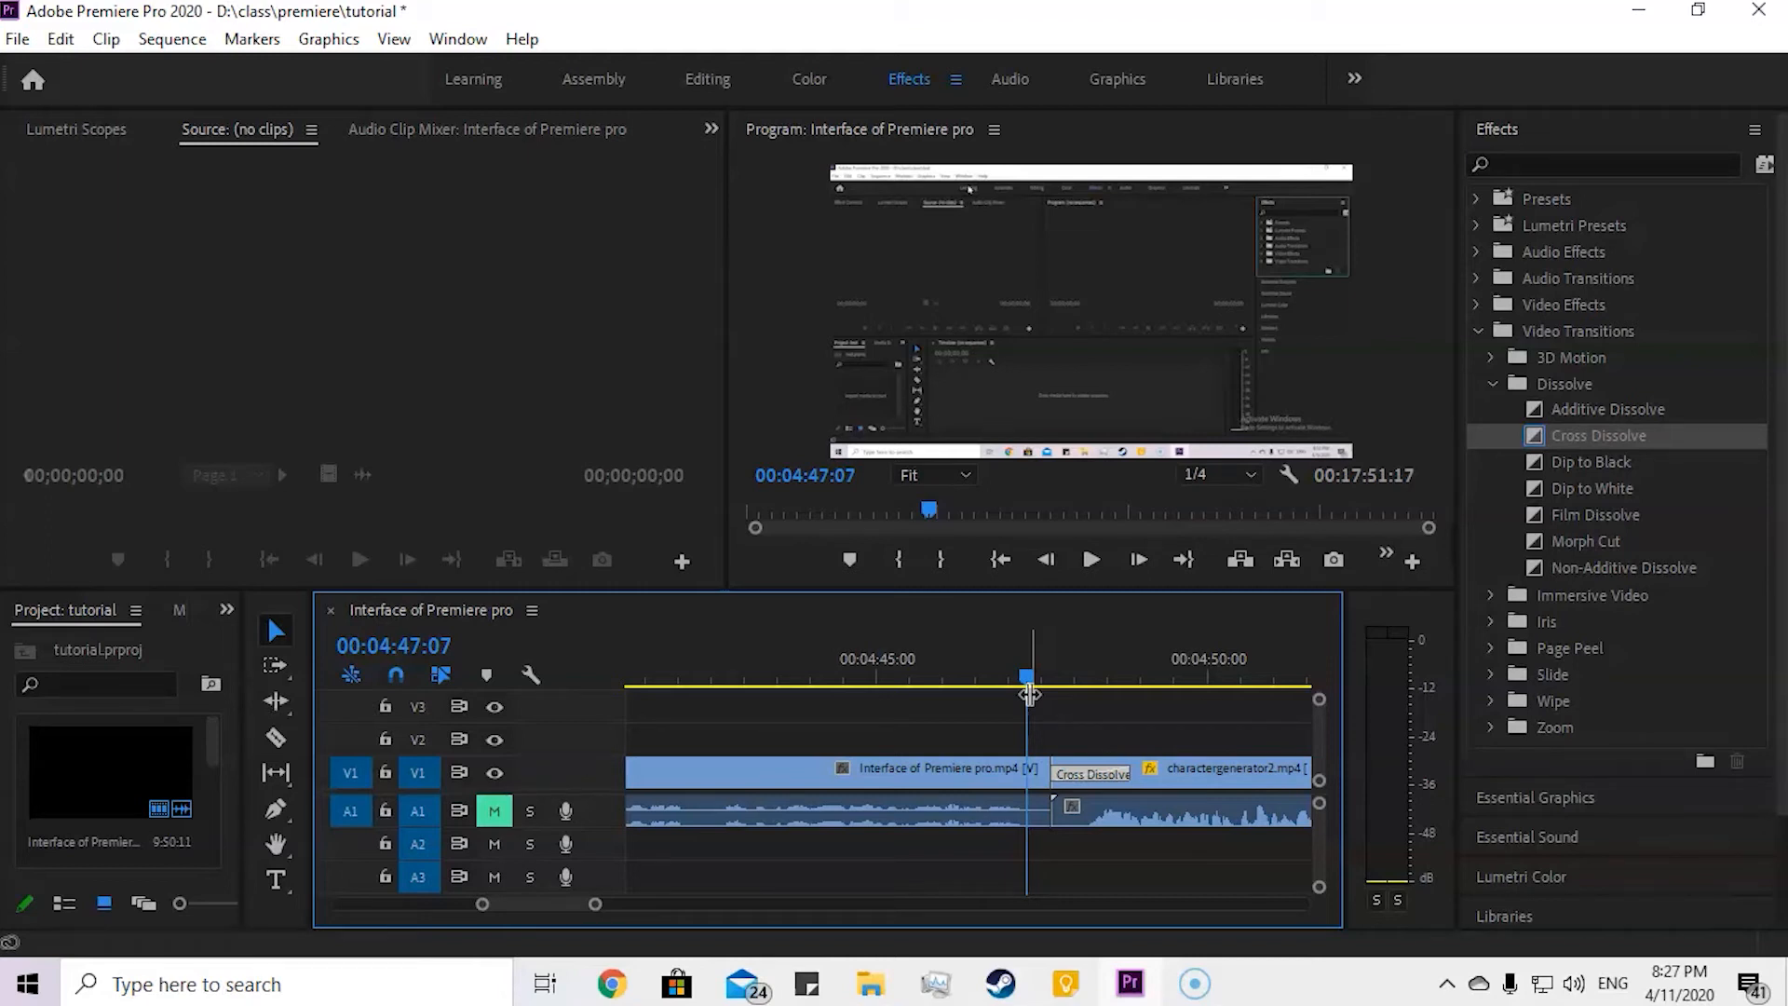
pyautogui.press('space')
pyautogui.moveTo(1168, 674); pyautogui.dragTo(1010, 712)
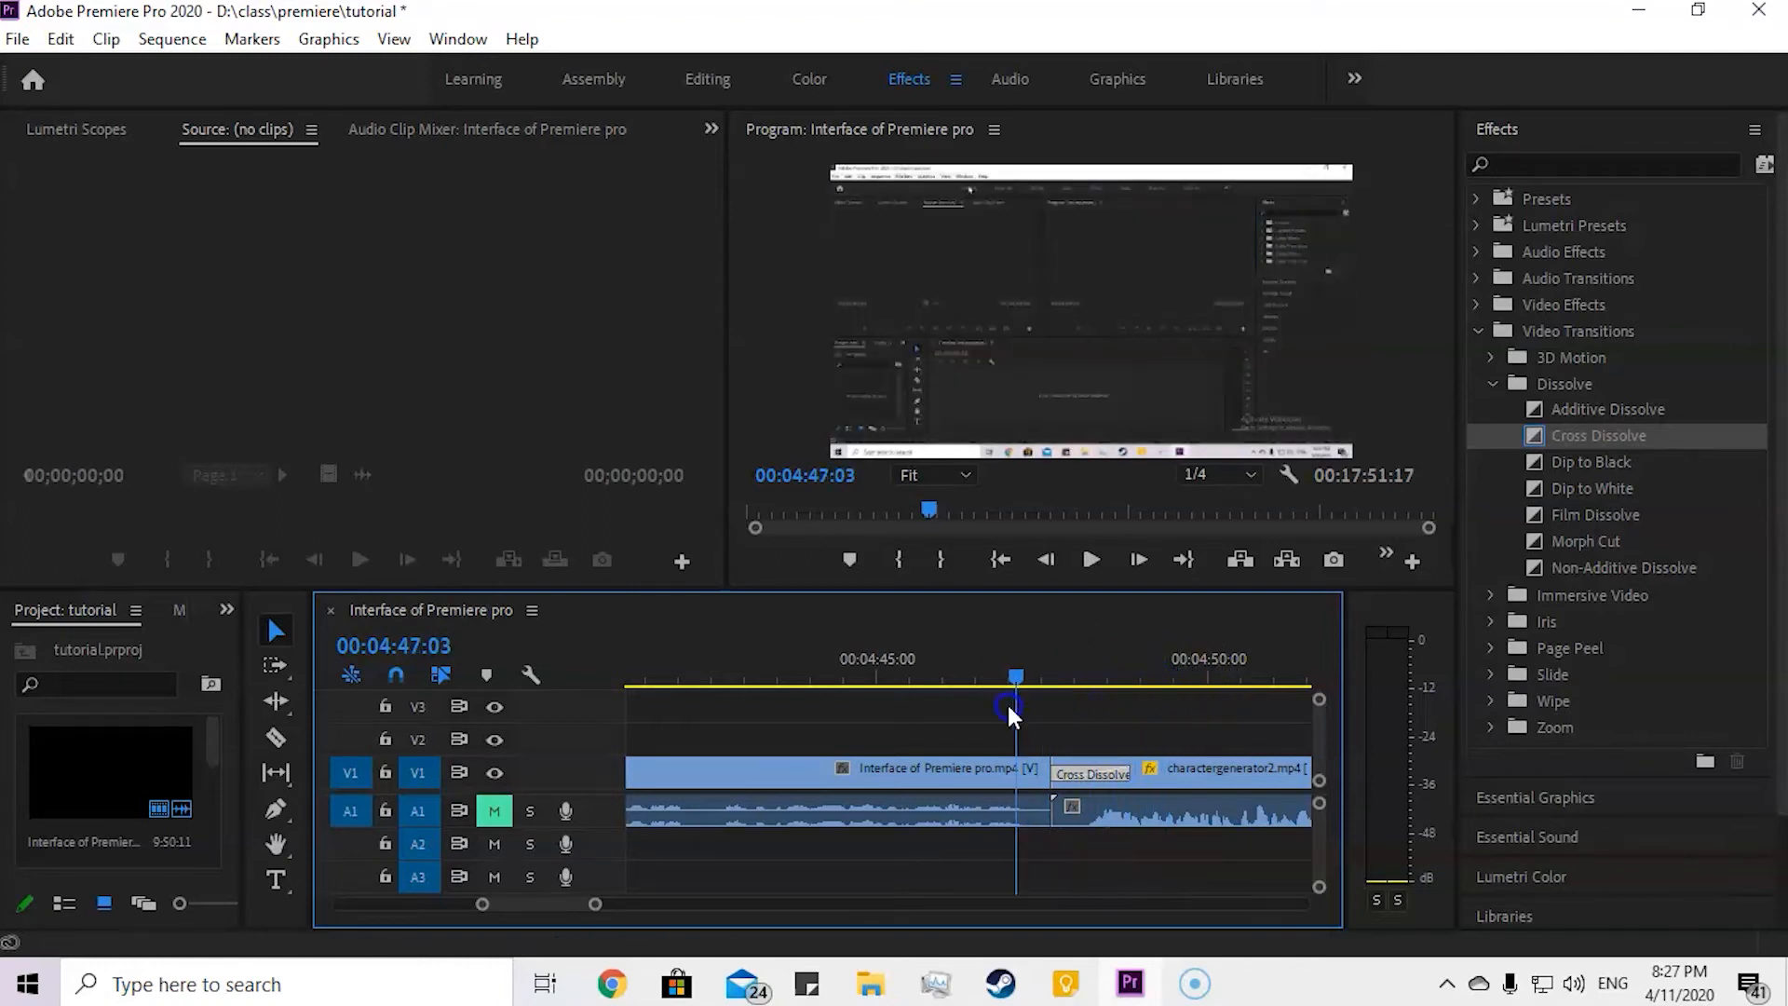
pyautogui.press('space')
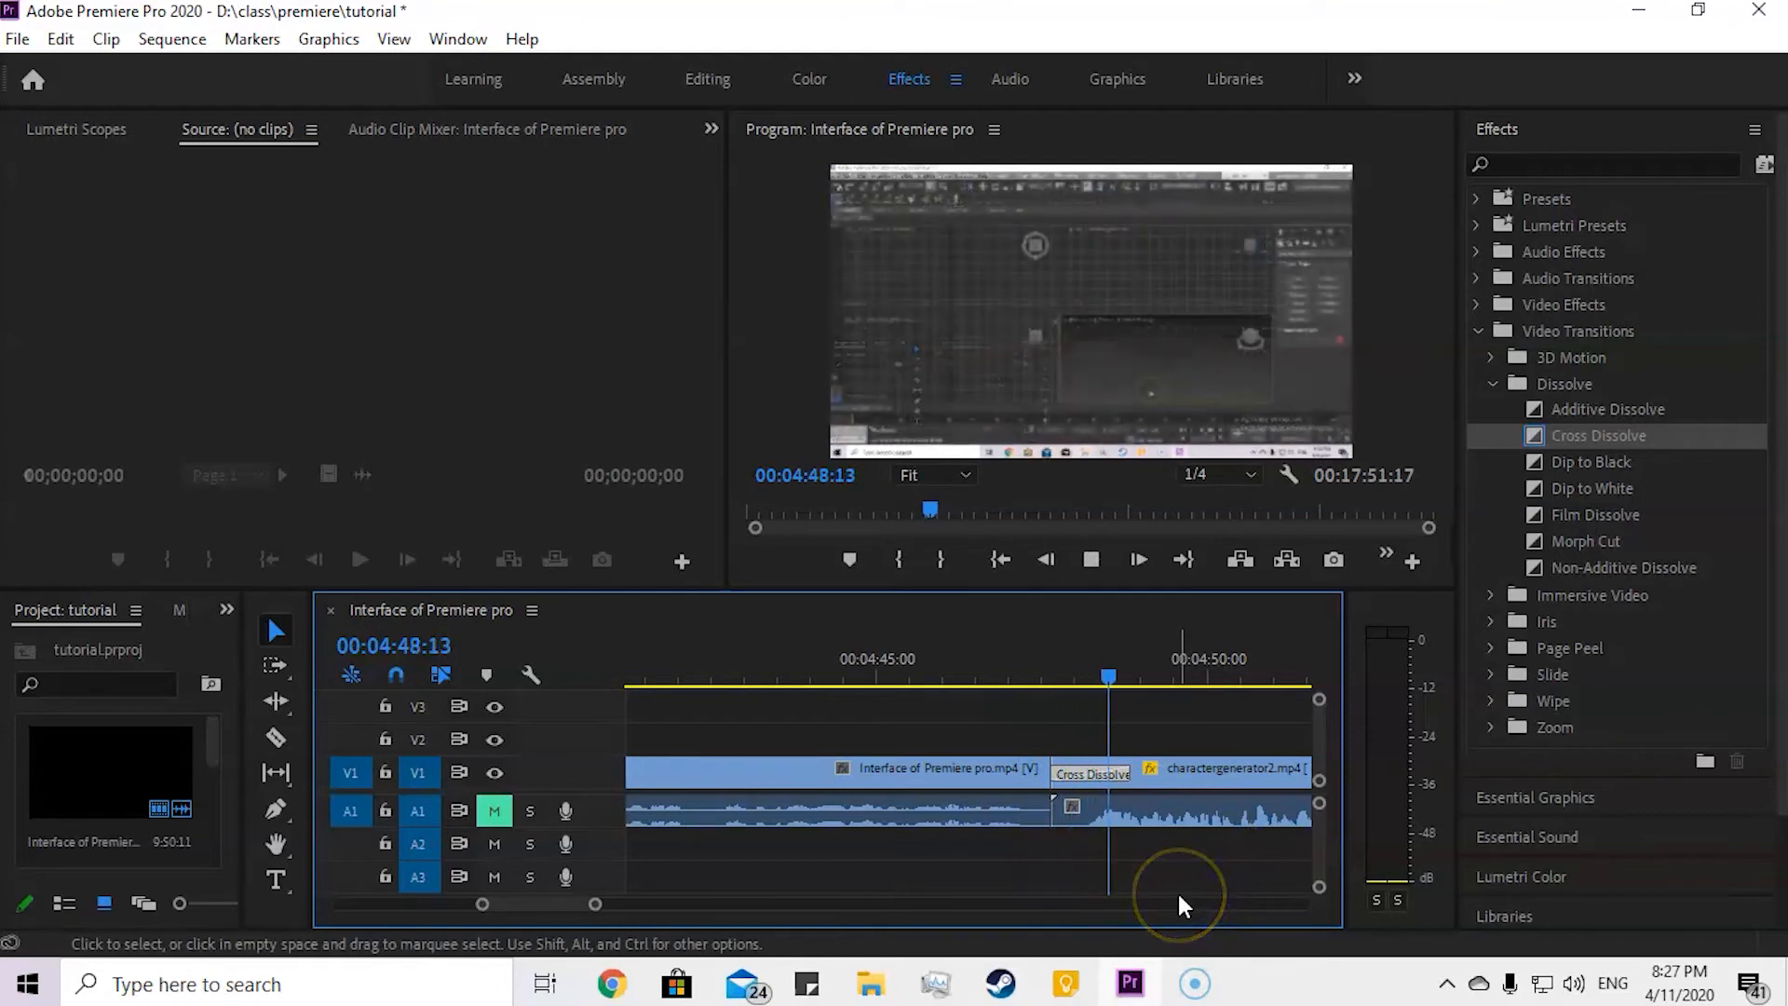
pyautogui.press('space')
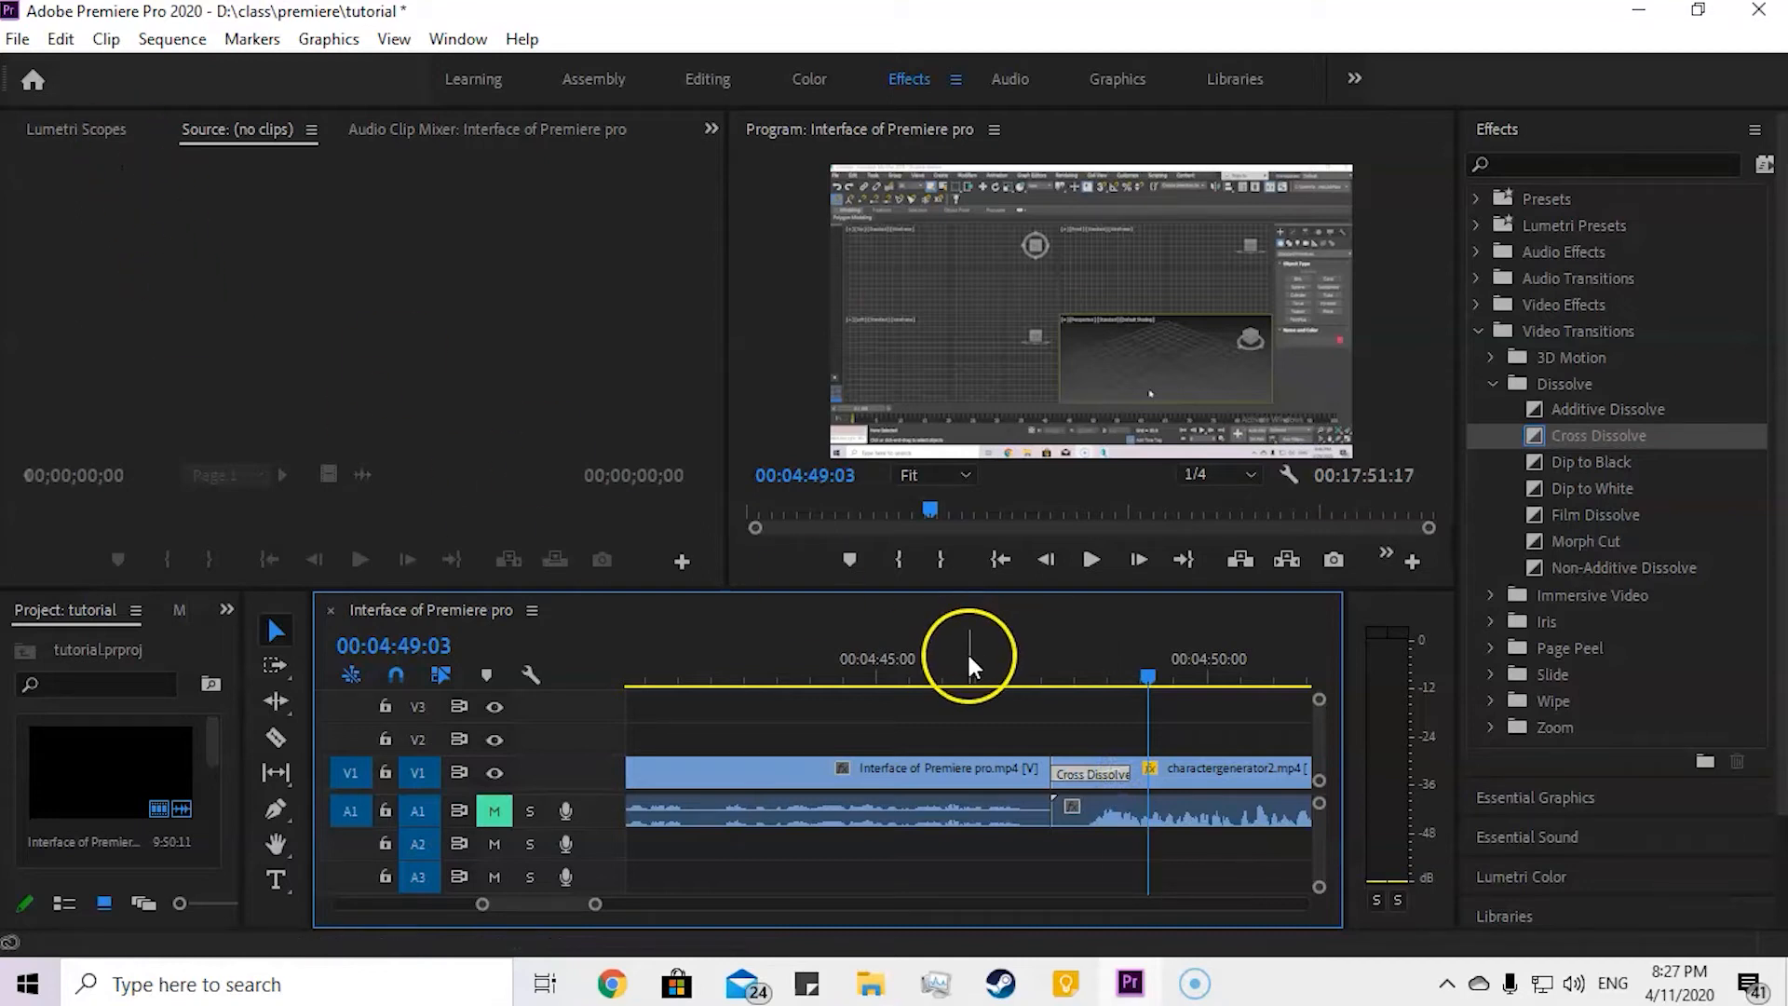
# Step: Cancel the transition duration dialog, show Effect Controls and select the Cross Dissolve to inspect its settings
pyautogui.doubleClick(1092, 773)
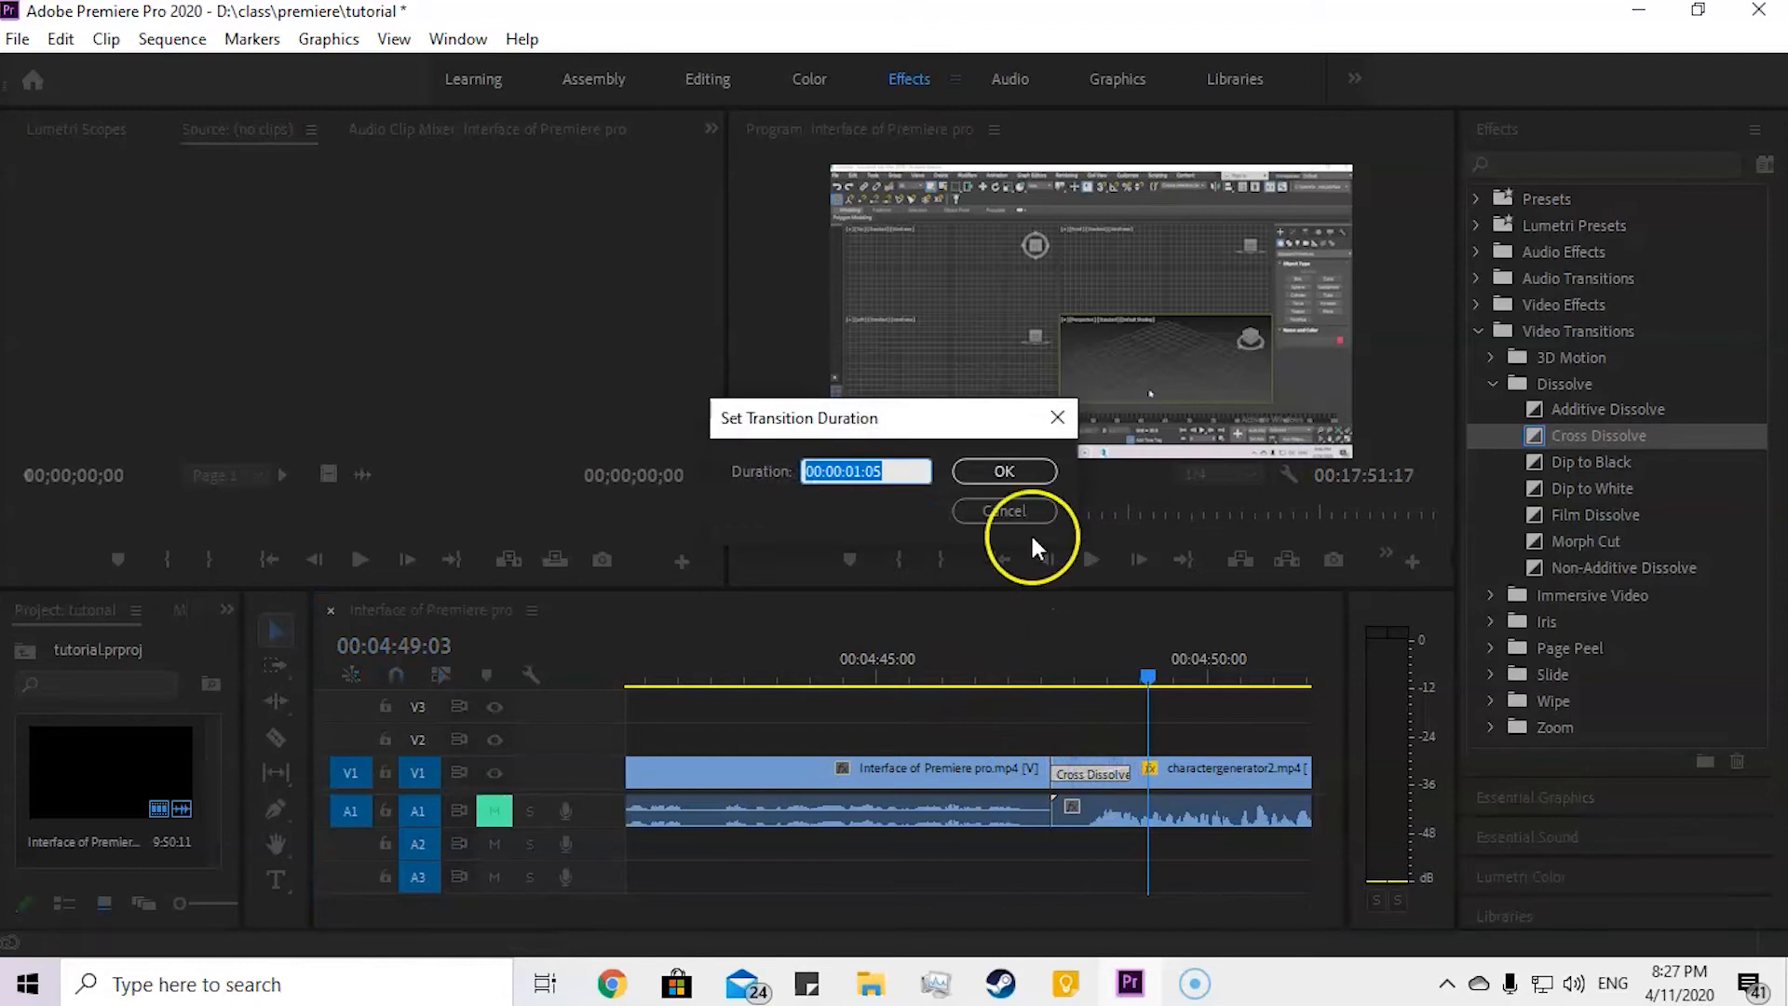
pyautogui.click(1019, 511)
pyautogui.click(705, 129)
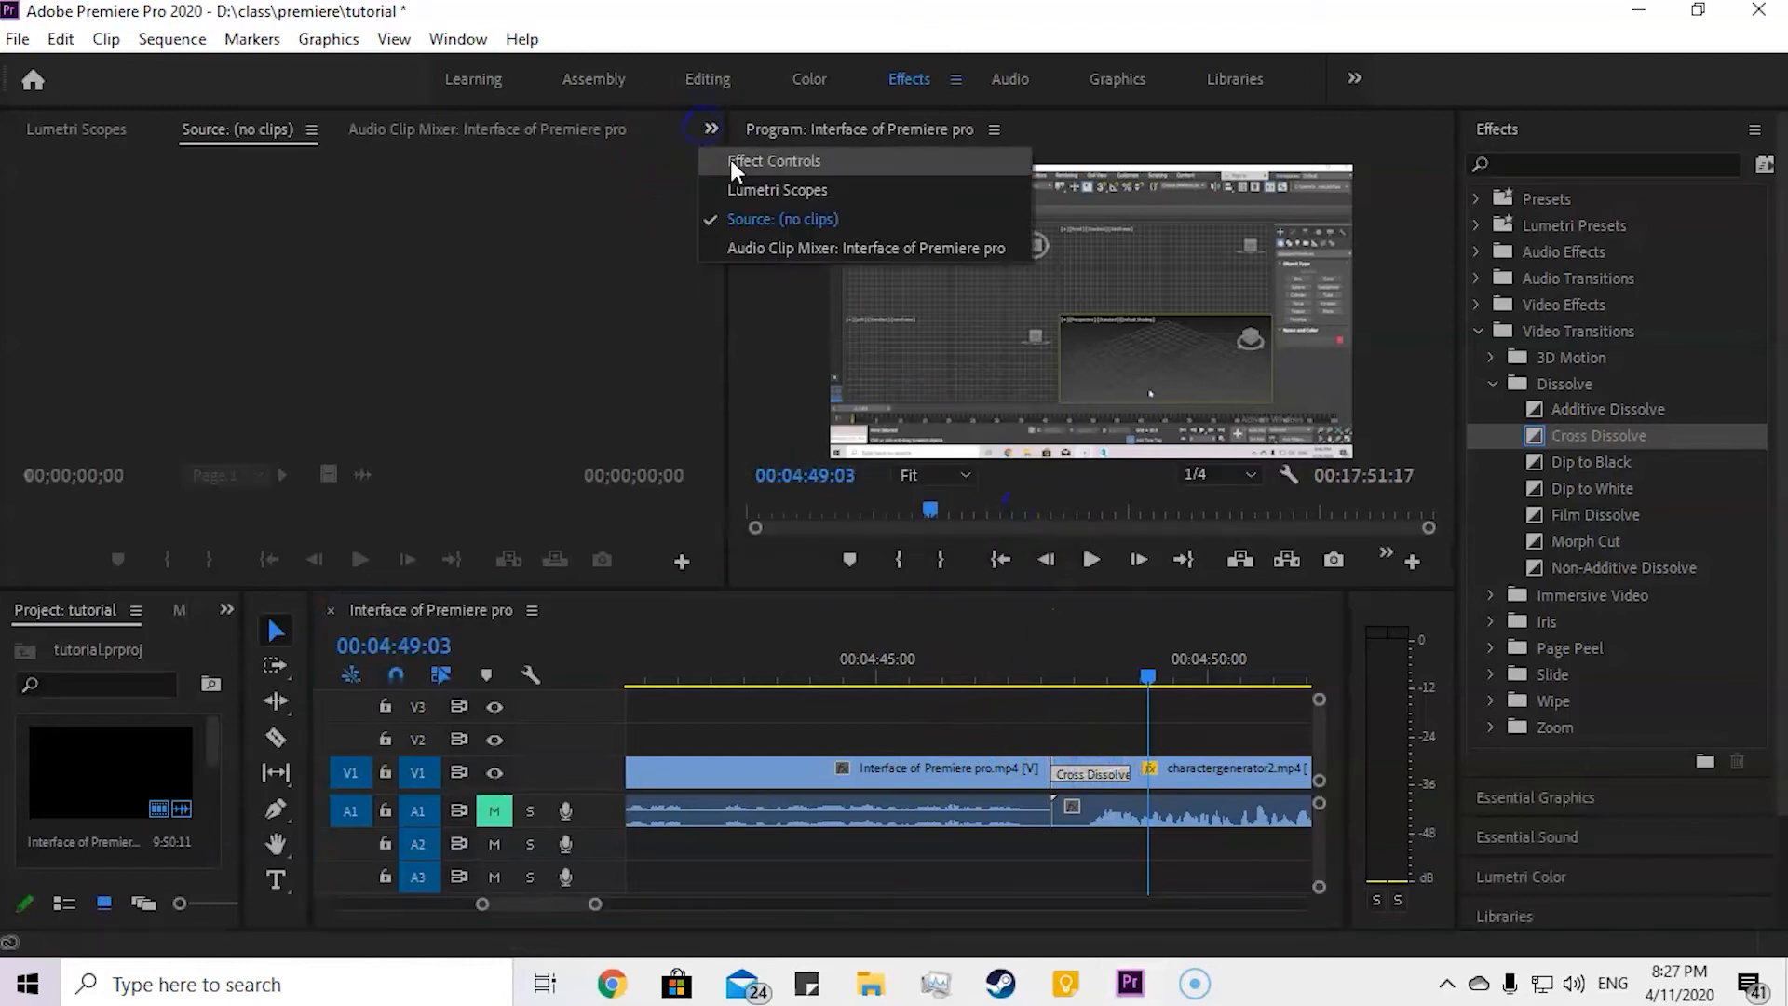
pyautogui.click(730, 160)
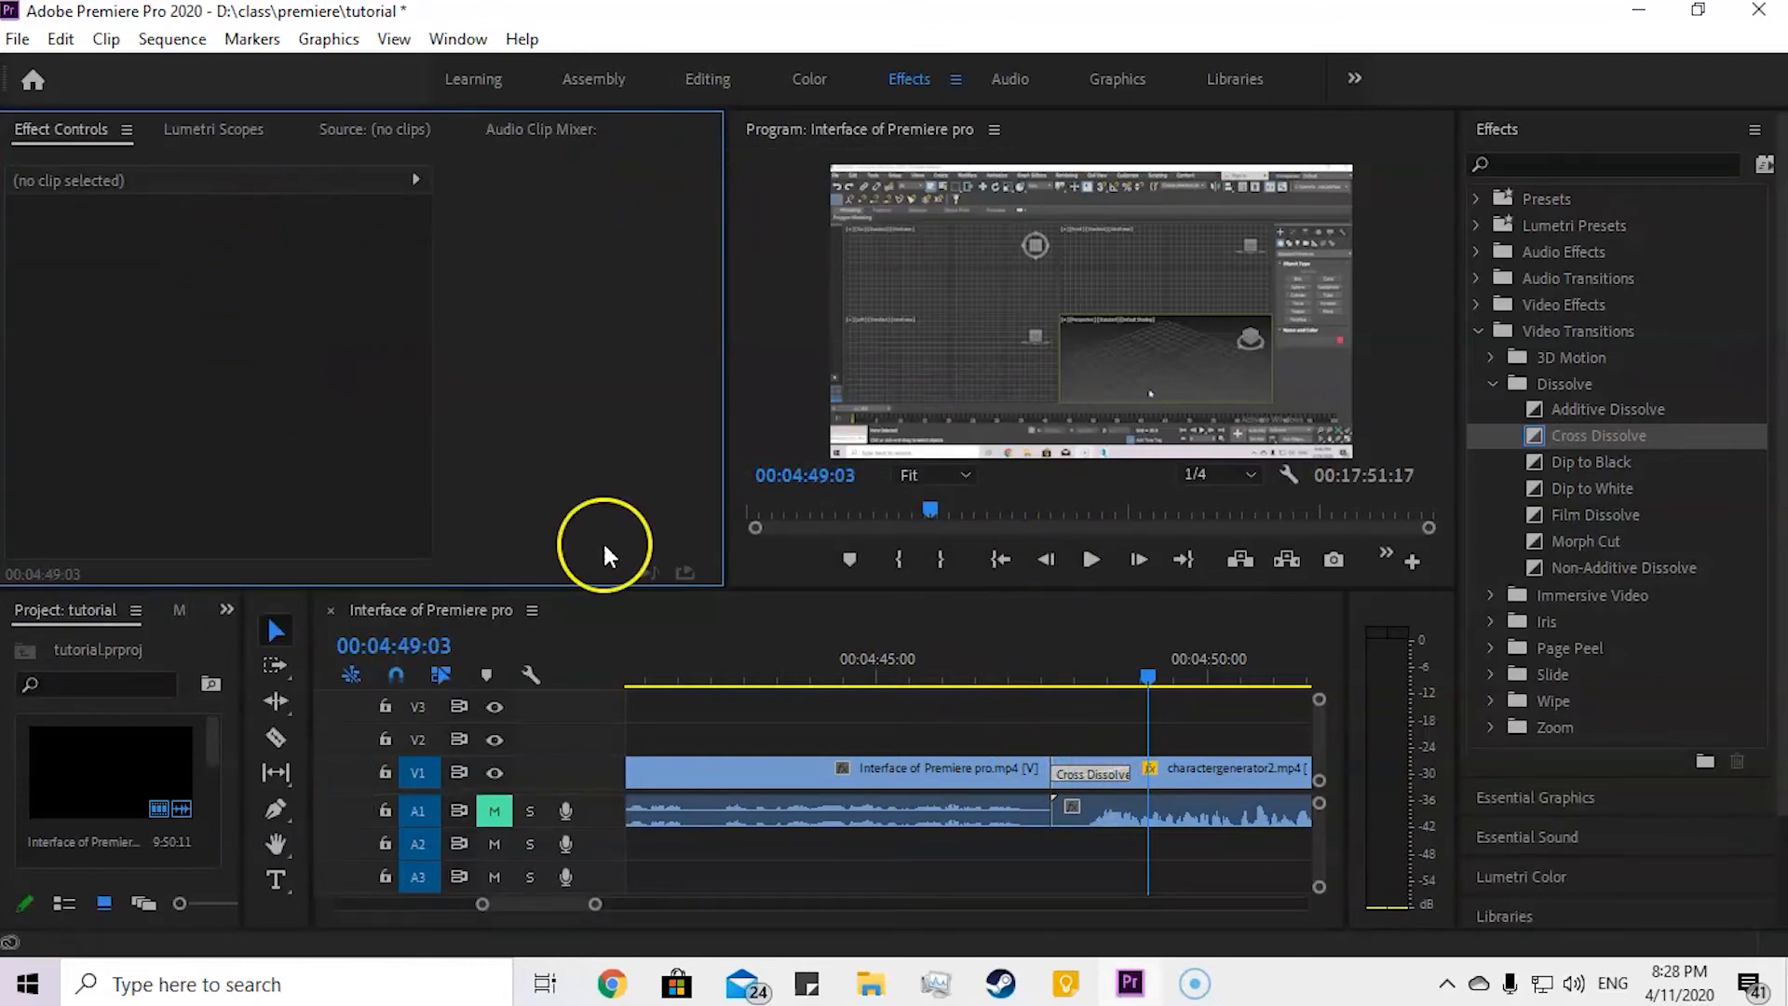
pyautogui.click(1129, 799)
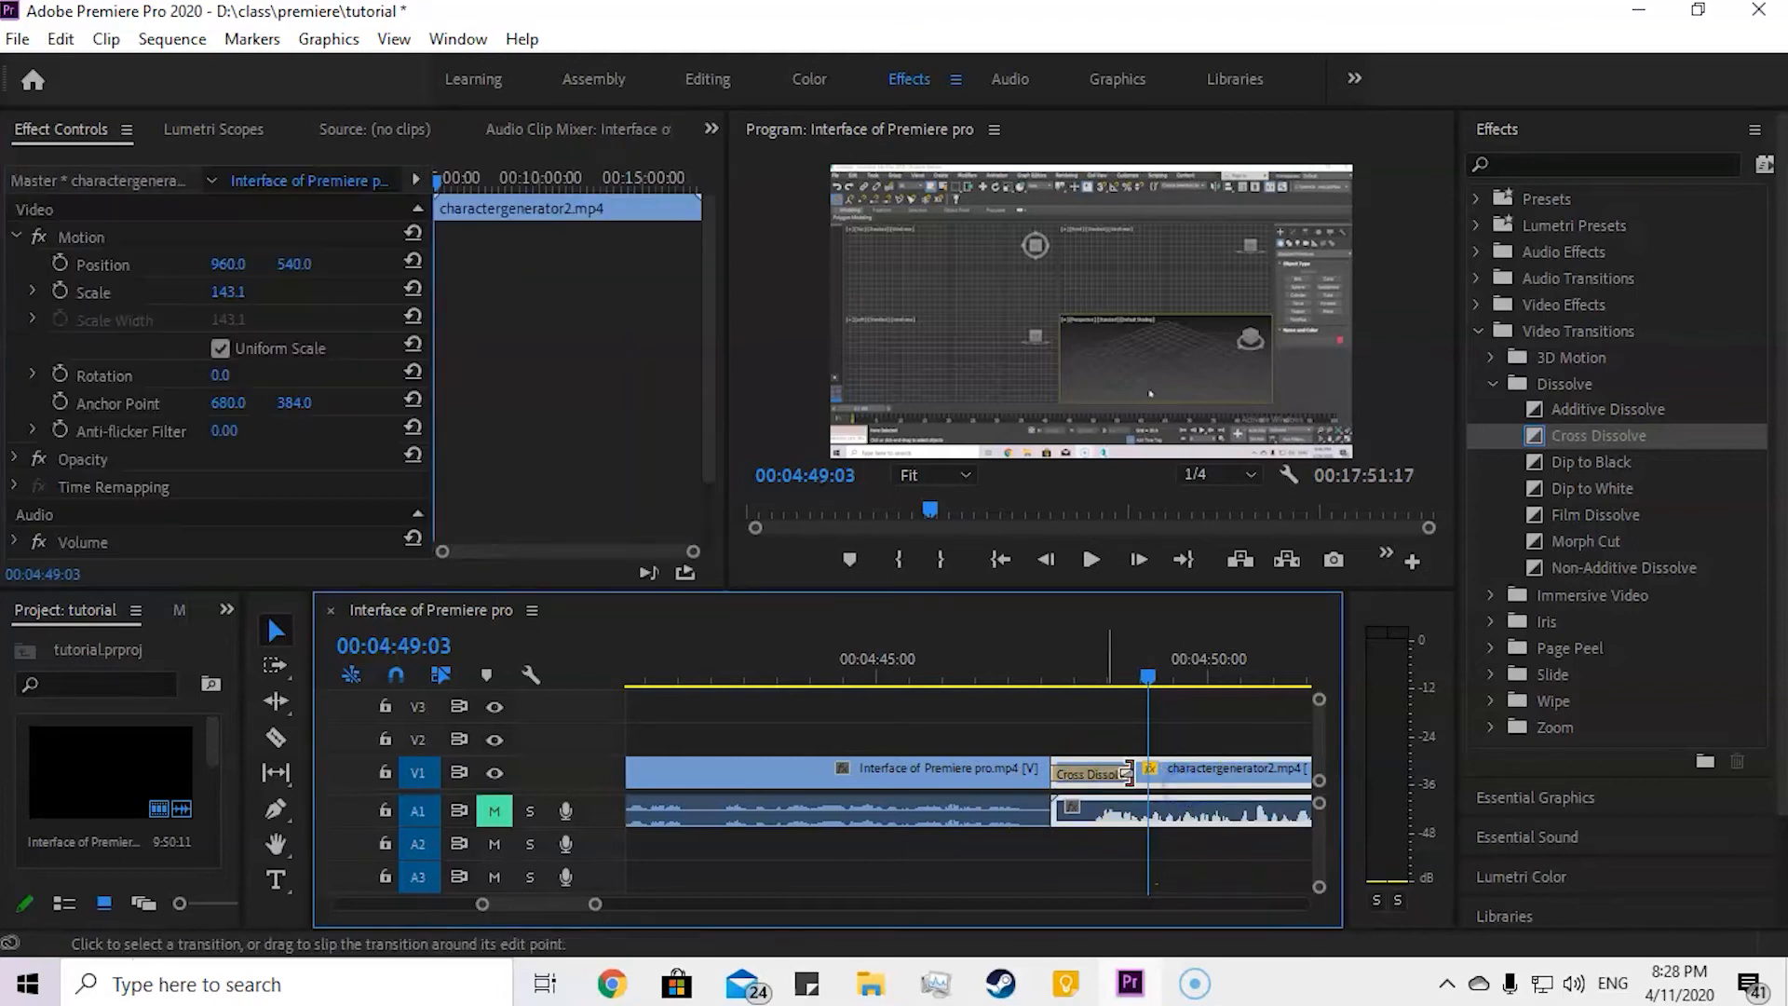
pyautogui.click(1092, 777)
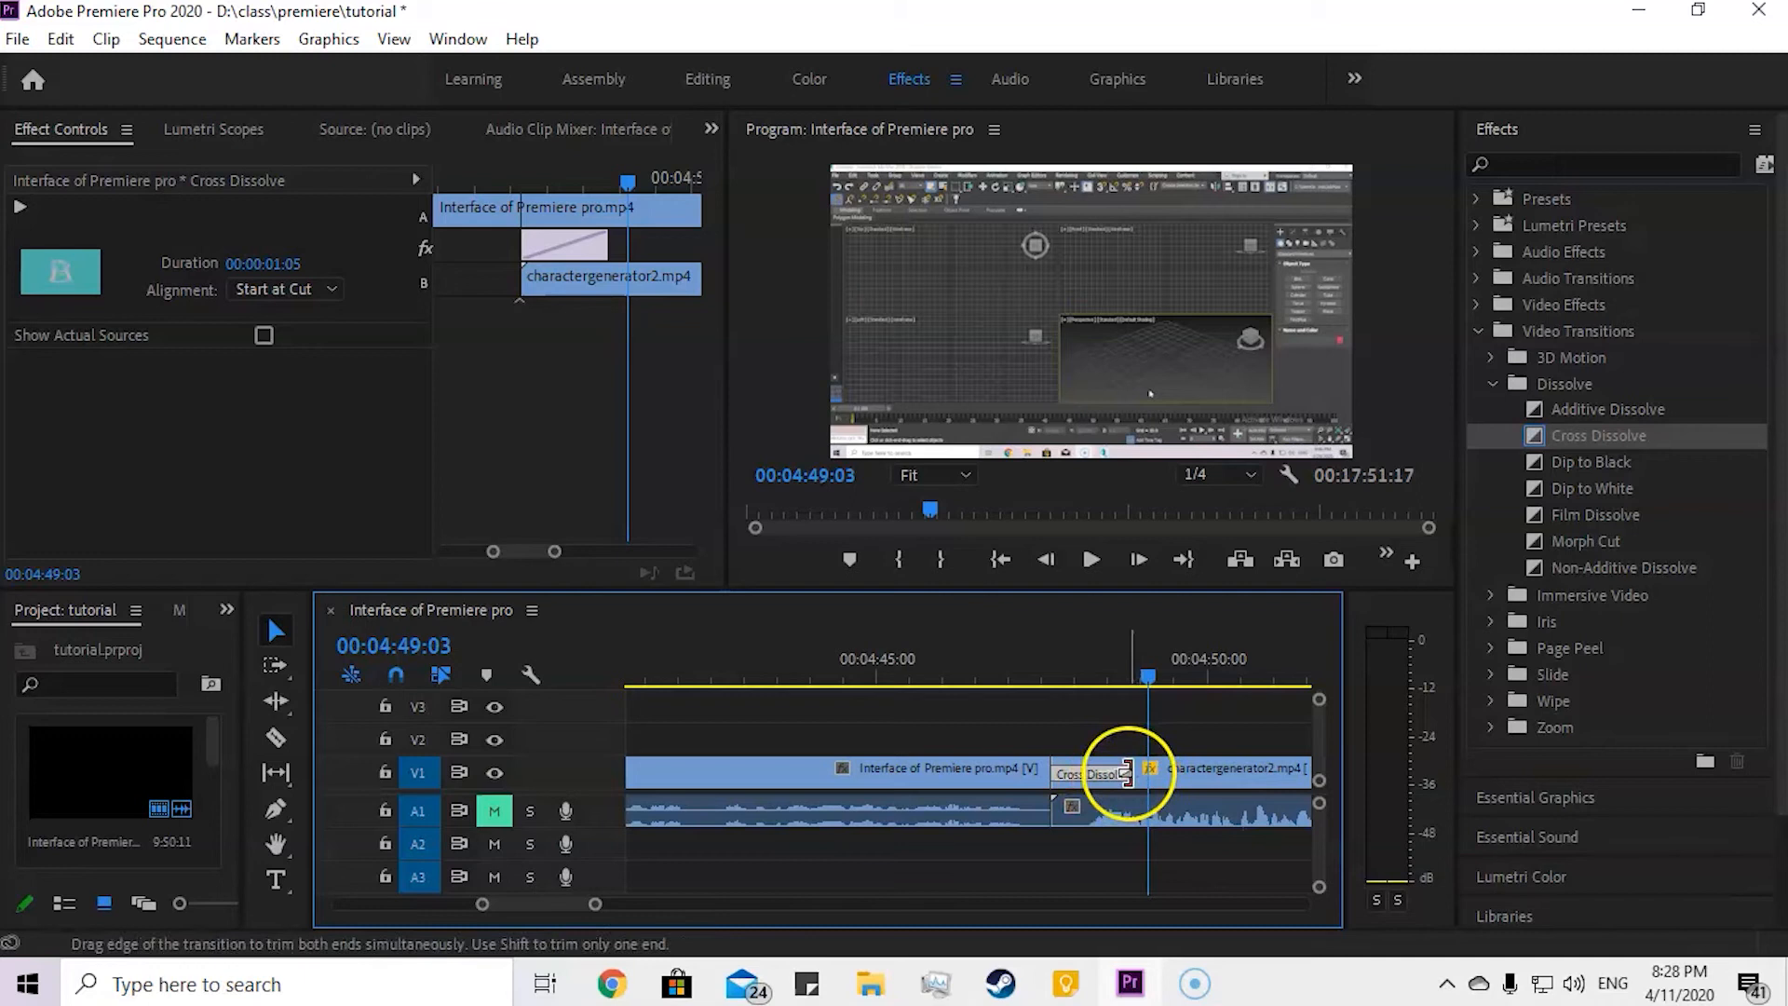
# Step: Move the playhead to 00:04:48:21 and extend the end of the Cross Dissolve to a duration of 00:00:03:18
pyautogui.moveTo(1127, 773); pyautogui.dragTo(1127, 773)
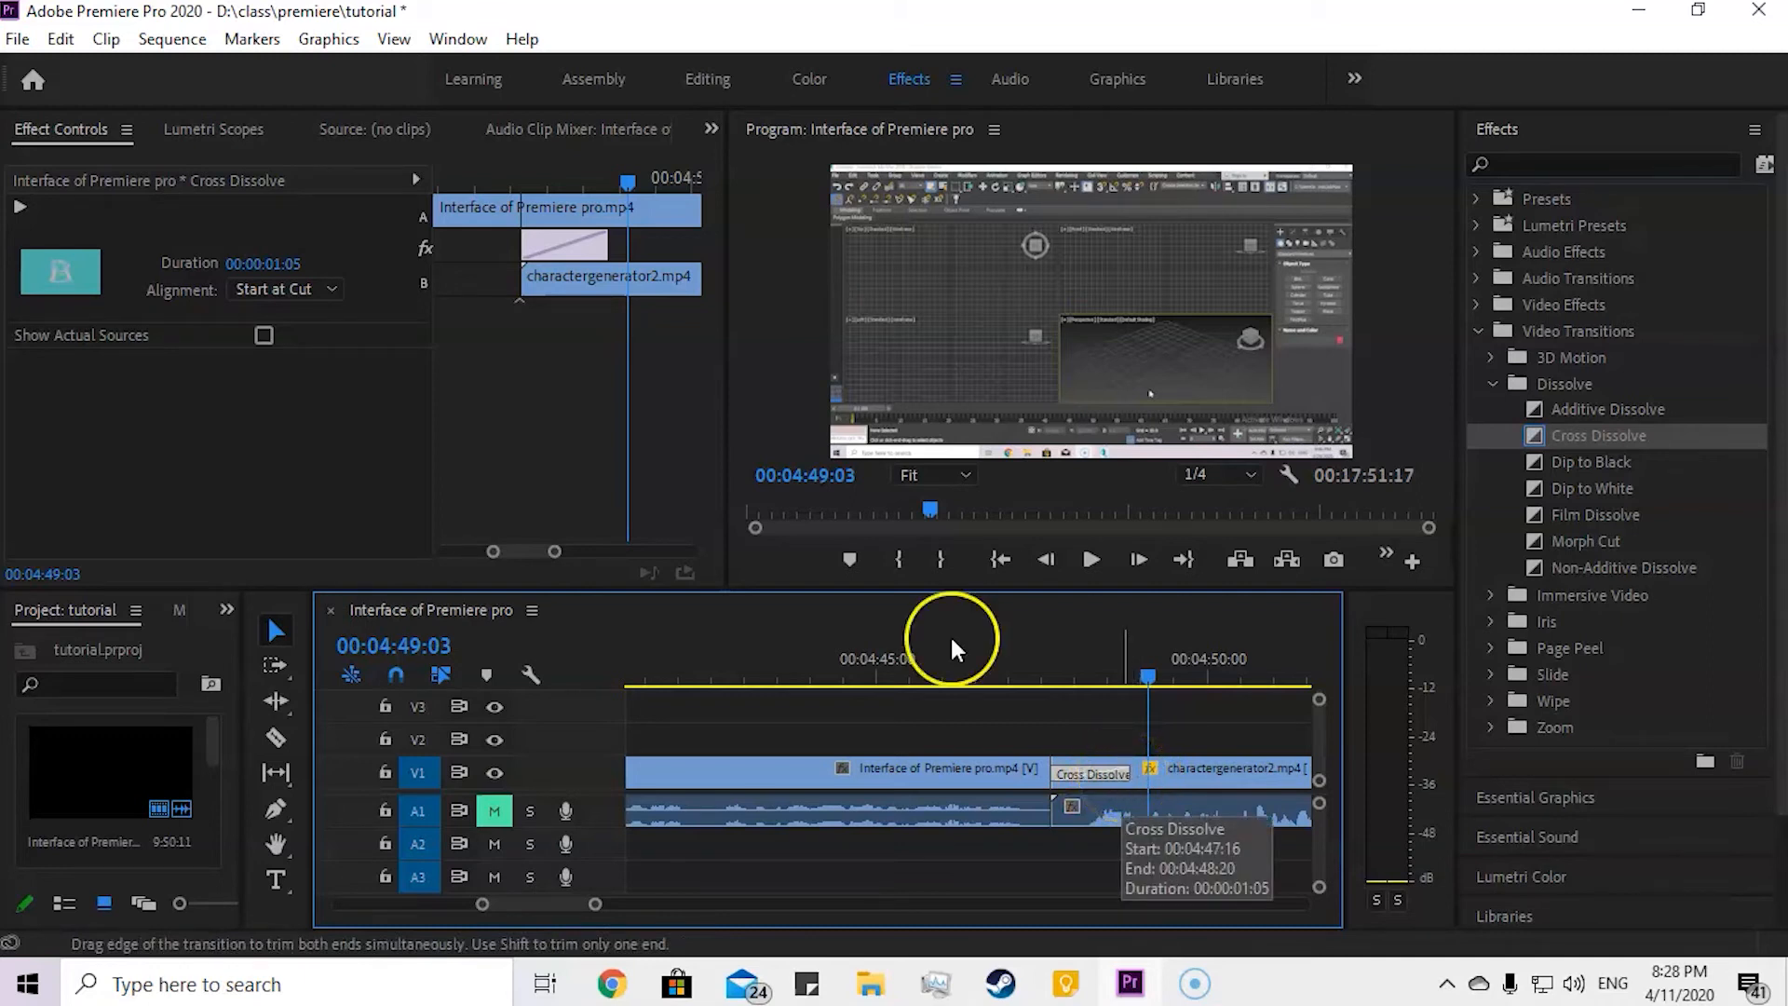
pyautogui.click(623, 186)
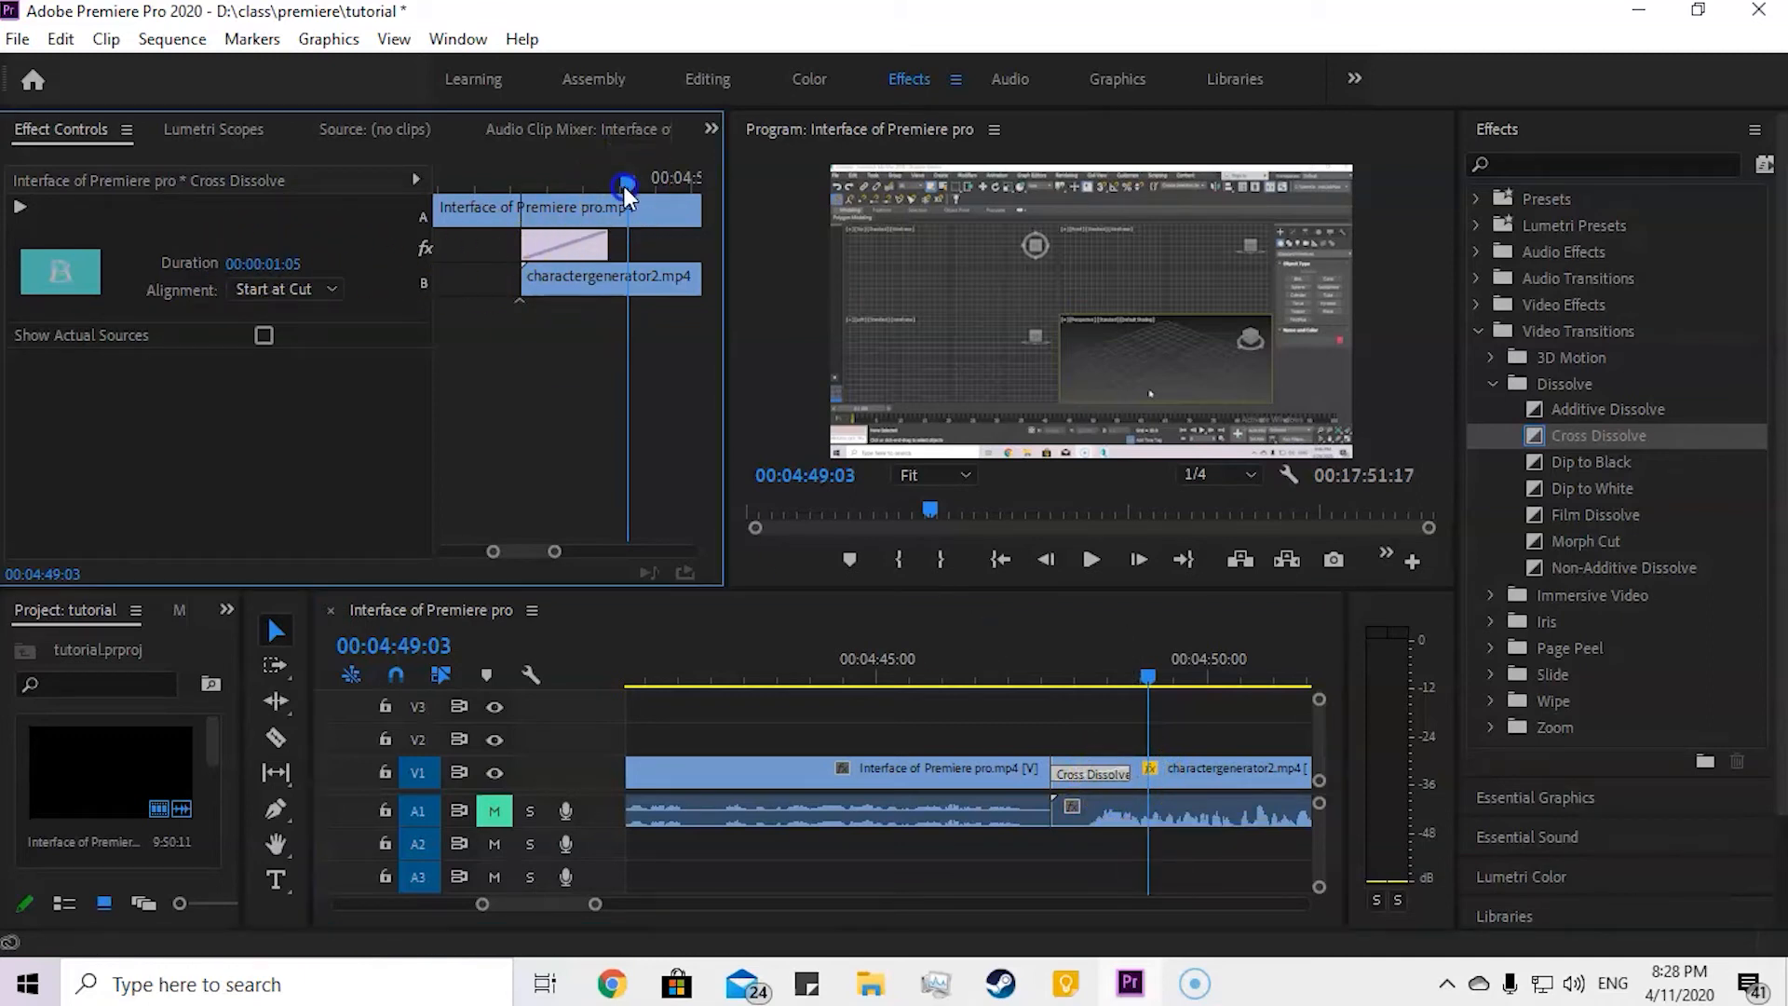
pyautogui.moveTo(624, 186); pyautogui.dragTo(605, 196)
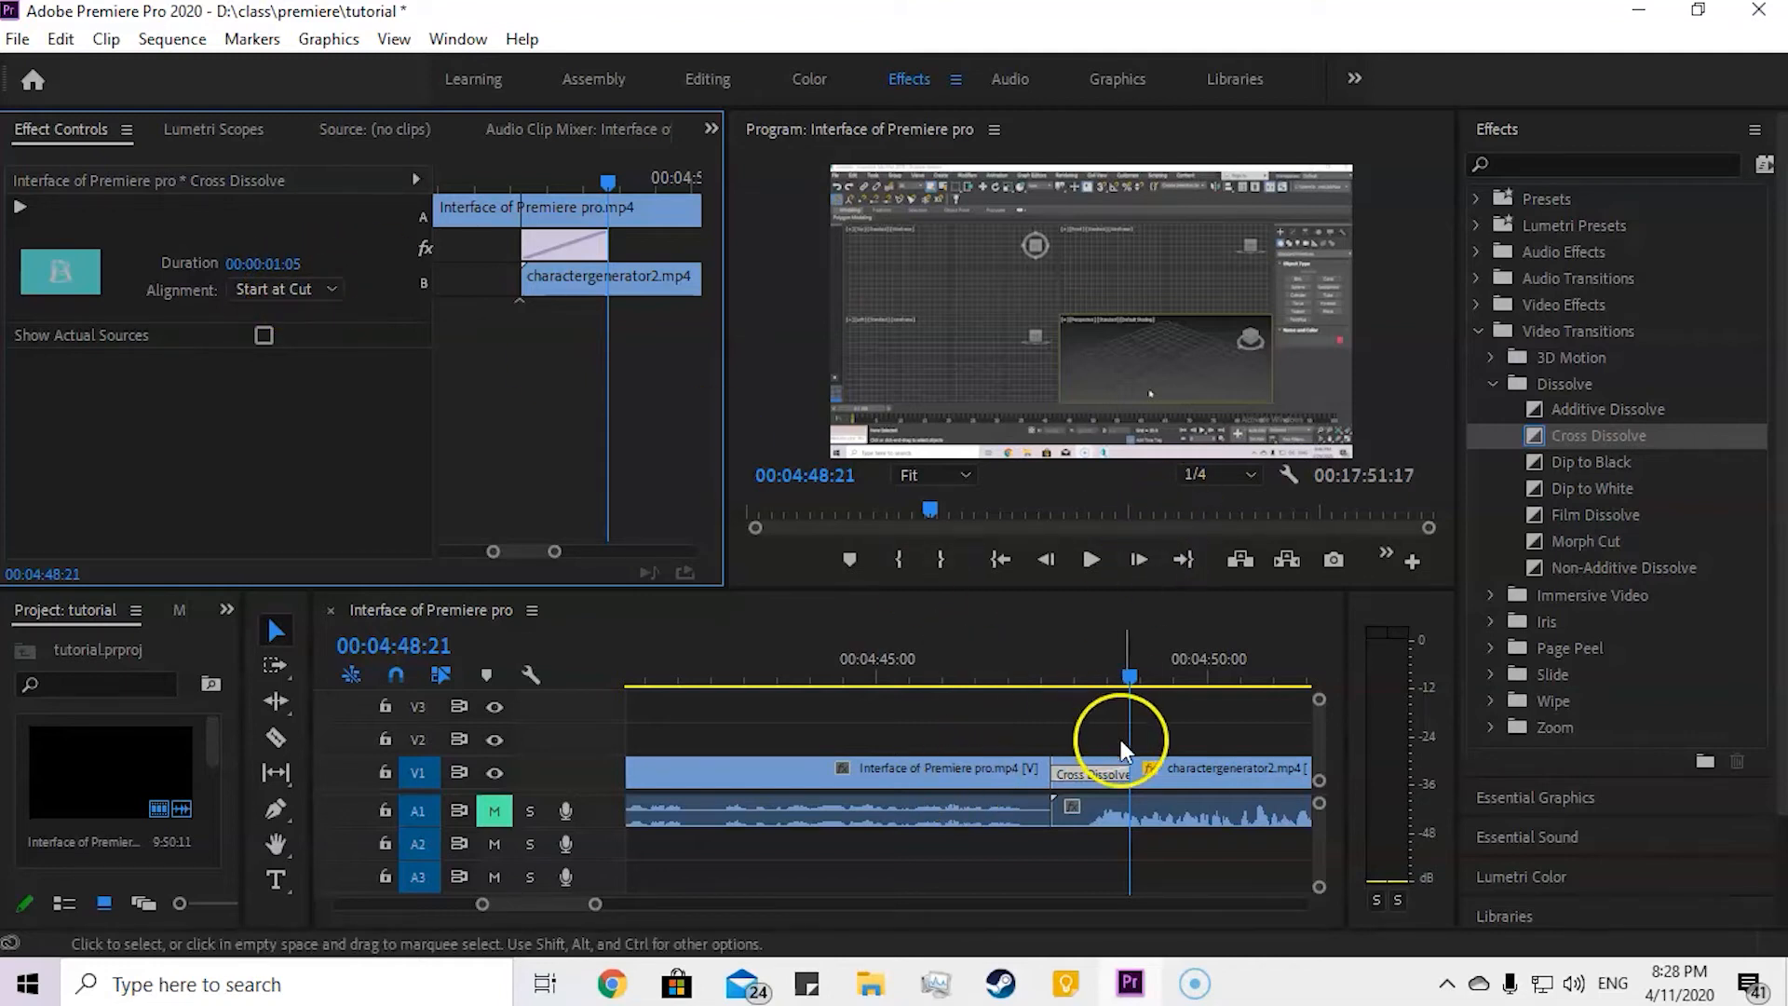
pyautogui.moveTo(1130, 773); pyautogui.dragTo(1294, 789)
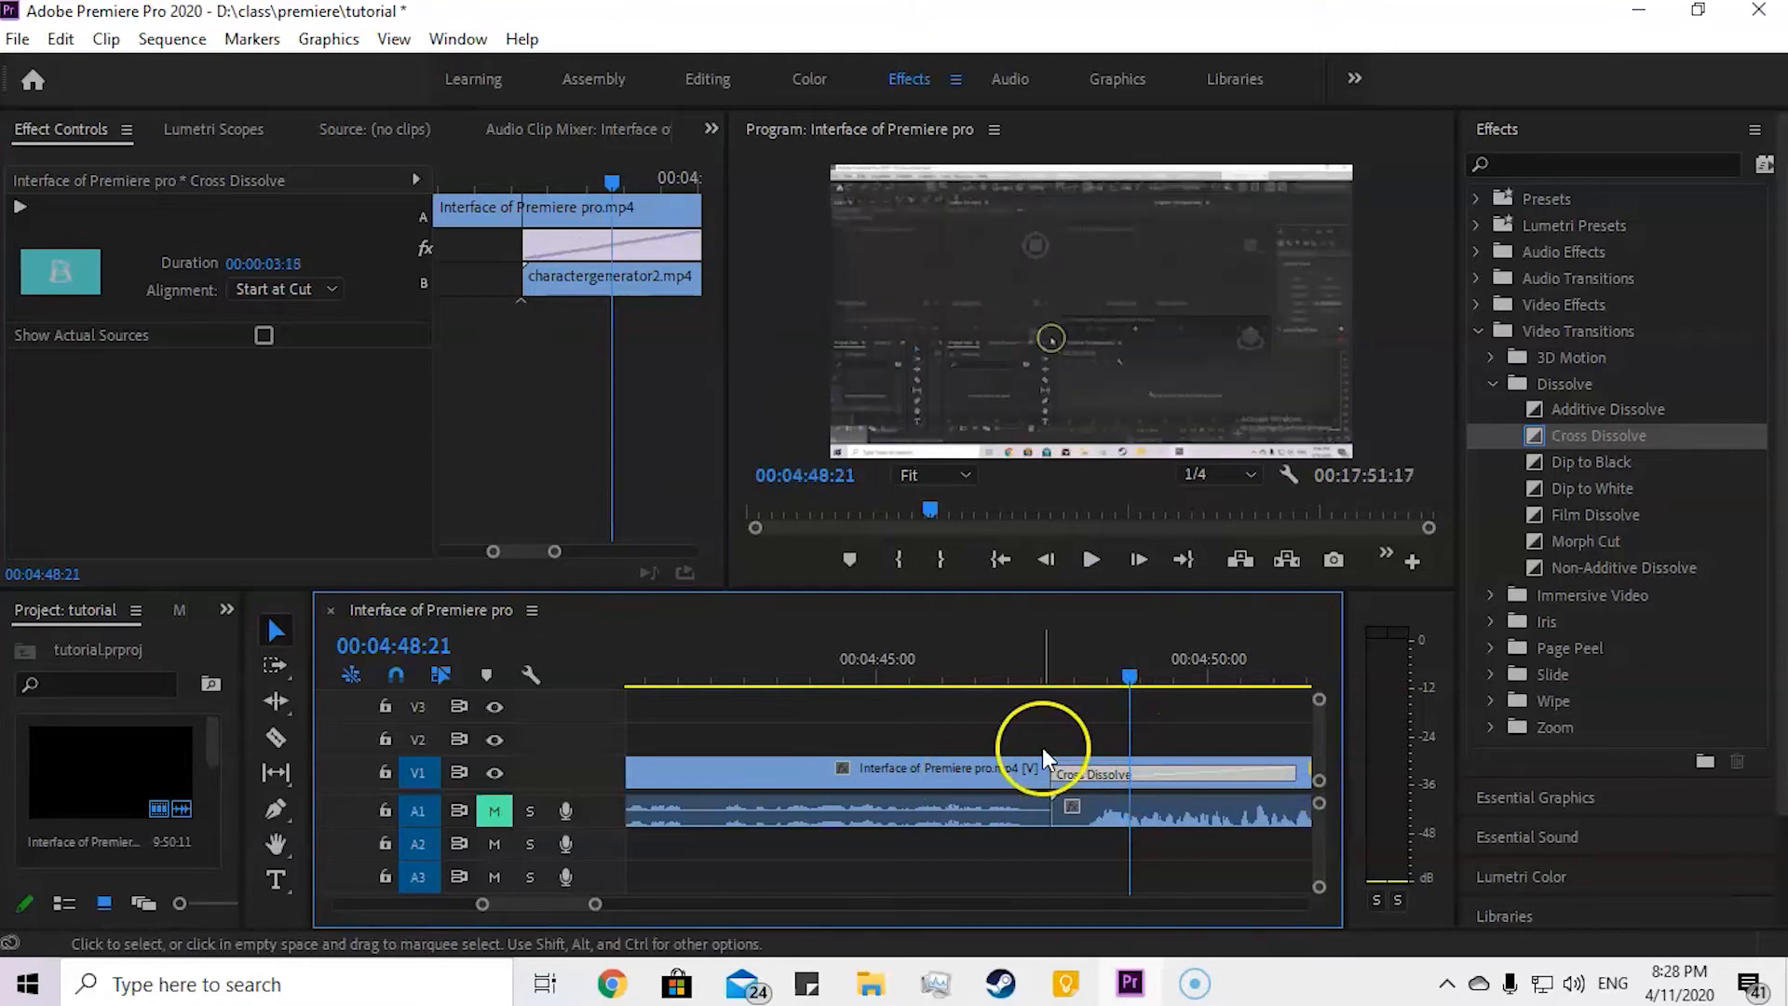
# Step: Play the lengthened Cross Dissolve from 00:04:47:02, then return the playhead to 00:04:46:24
pyautogui.moveTo(1136, 668); pyautogui.dragTo(1020, 678)
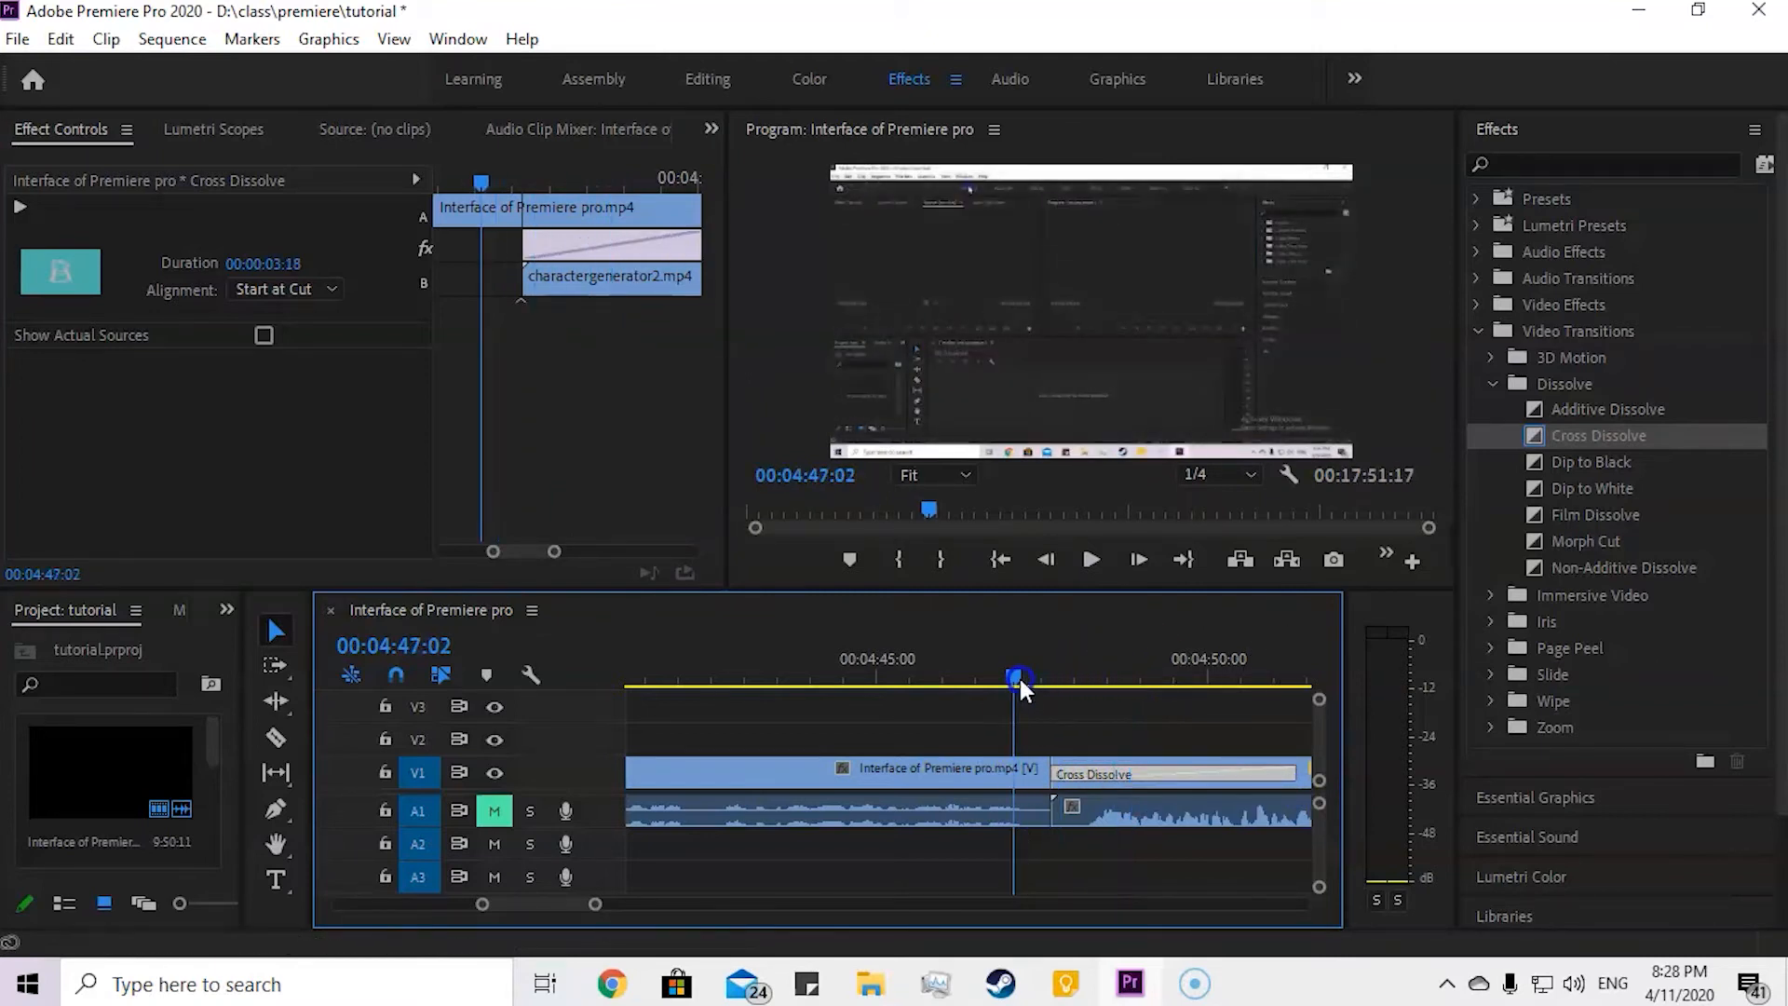
pyautogui.scroll(-2, 1017, 687)
pyautogui.click(909, 728)
pyautogui.press('space')
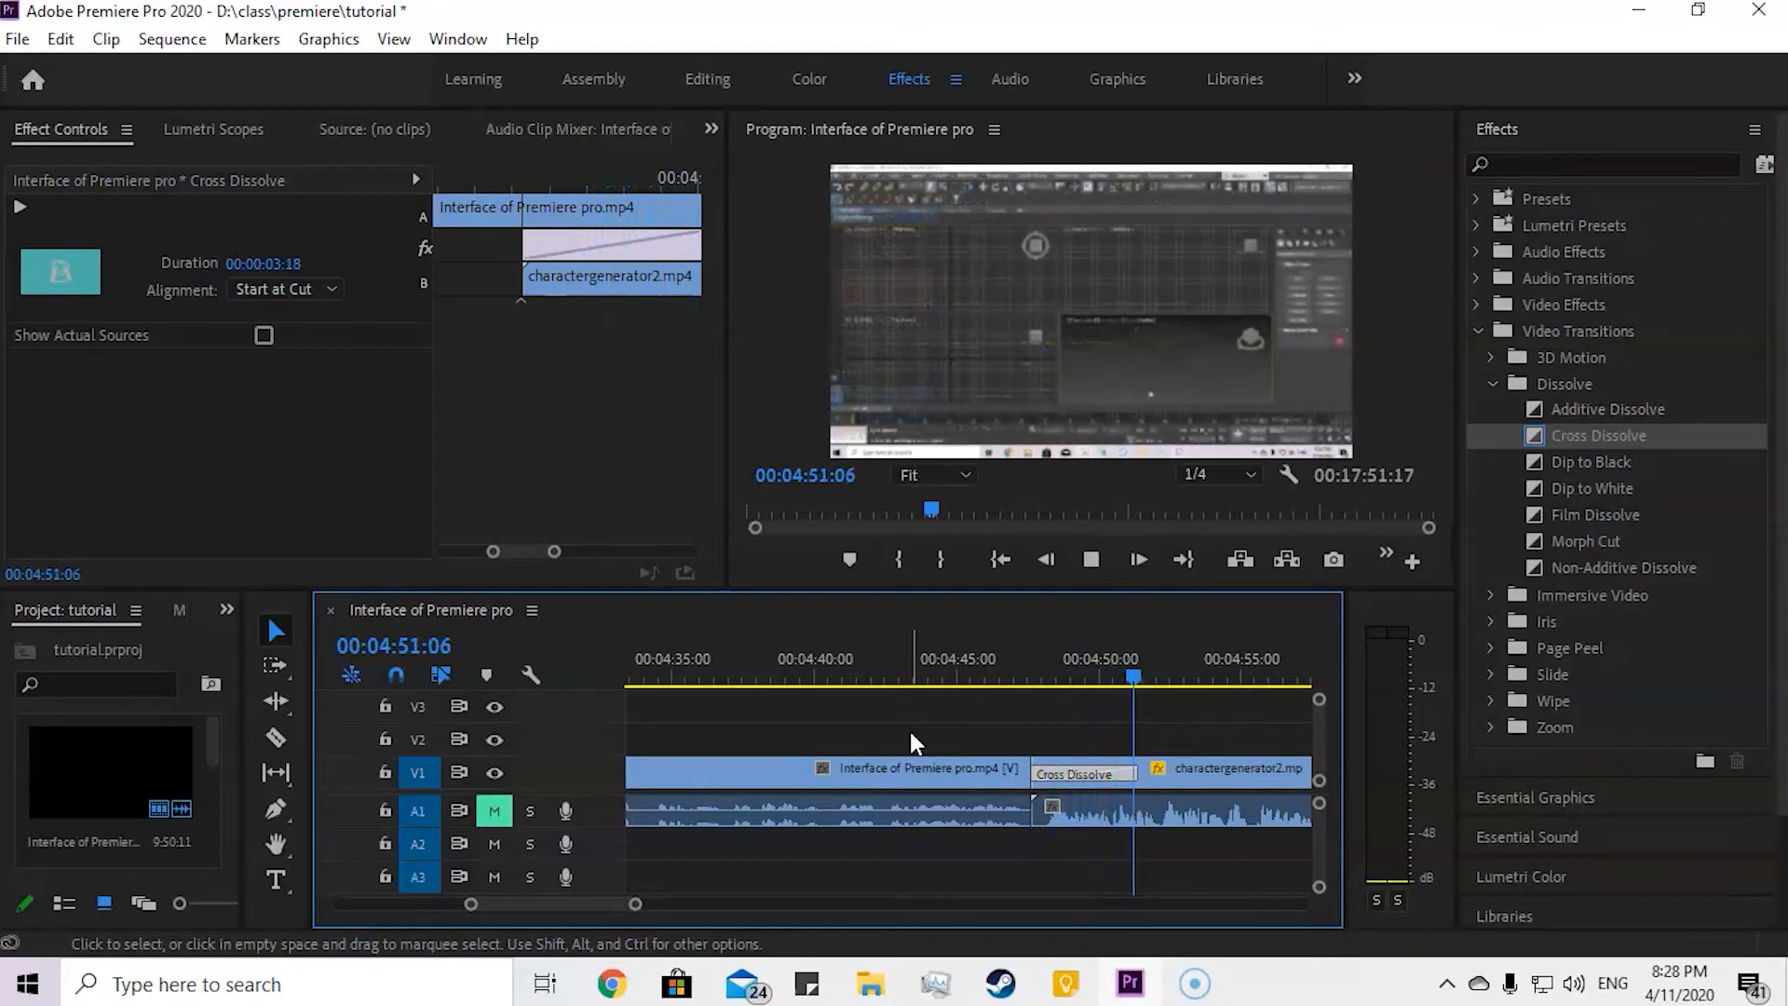
pyautogui.press('space')
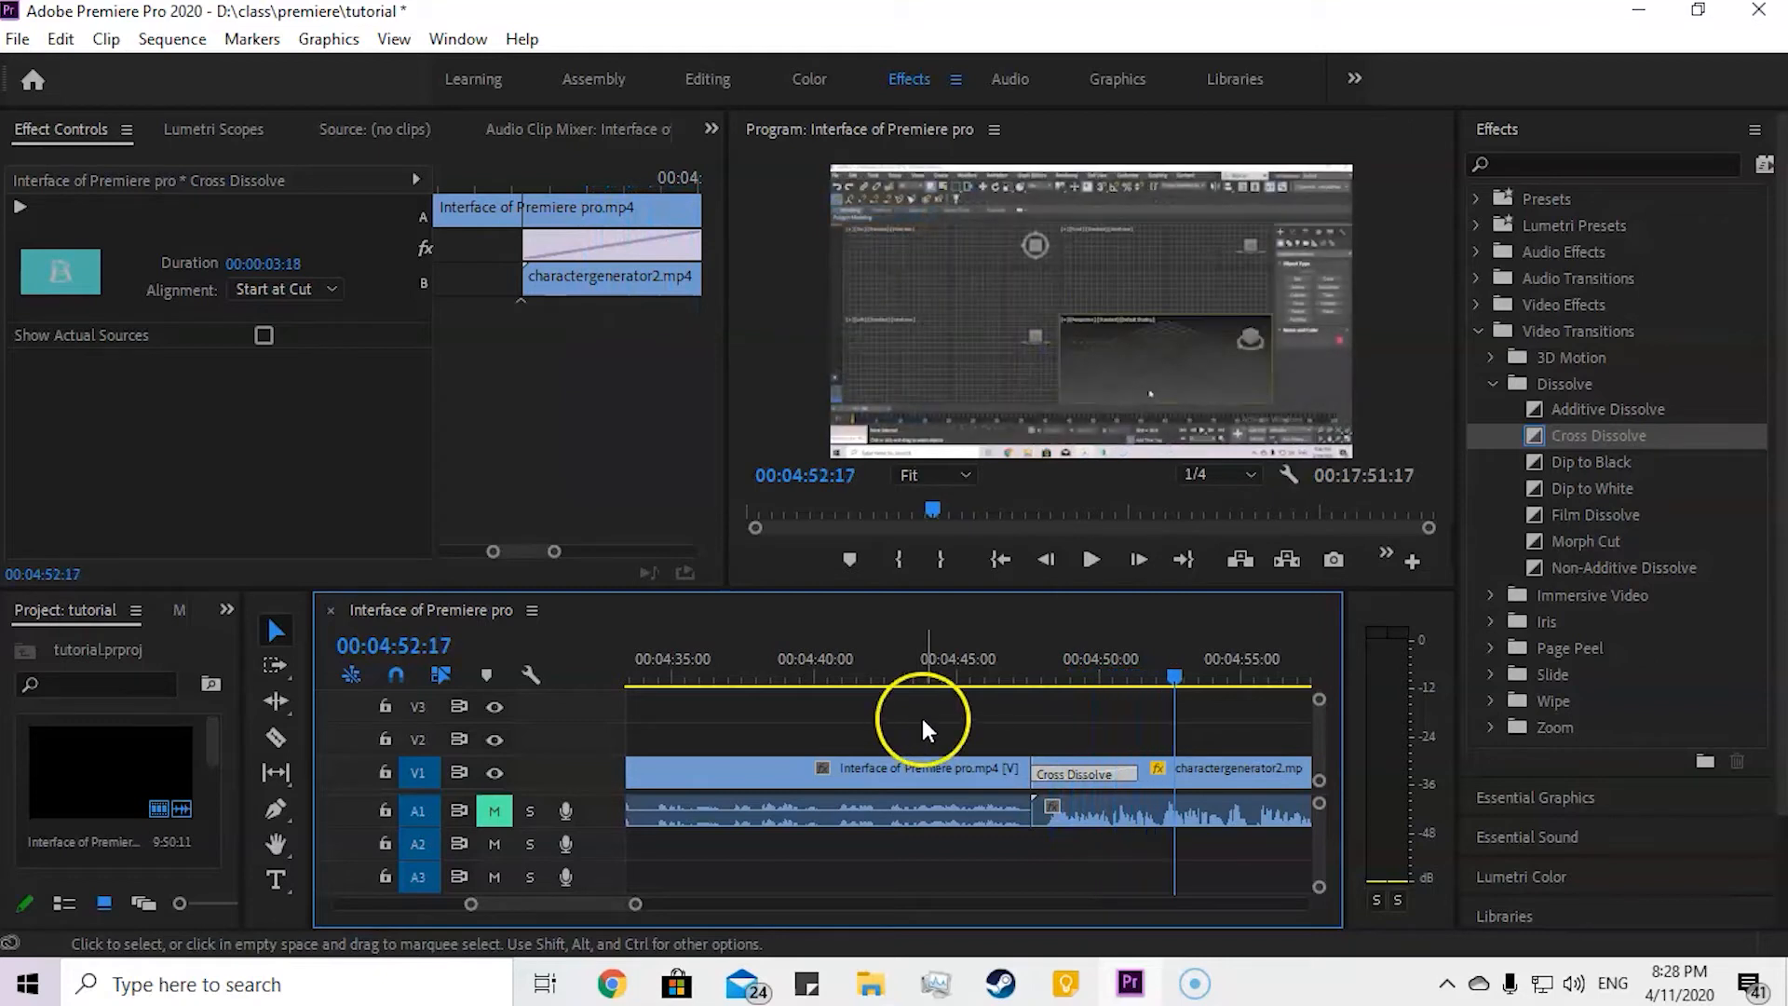
pyautogui.moveTo(1175, 679); pyautogui.dragTo(1016, 686)
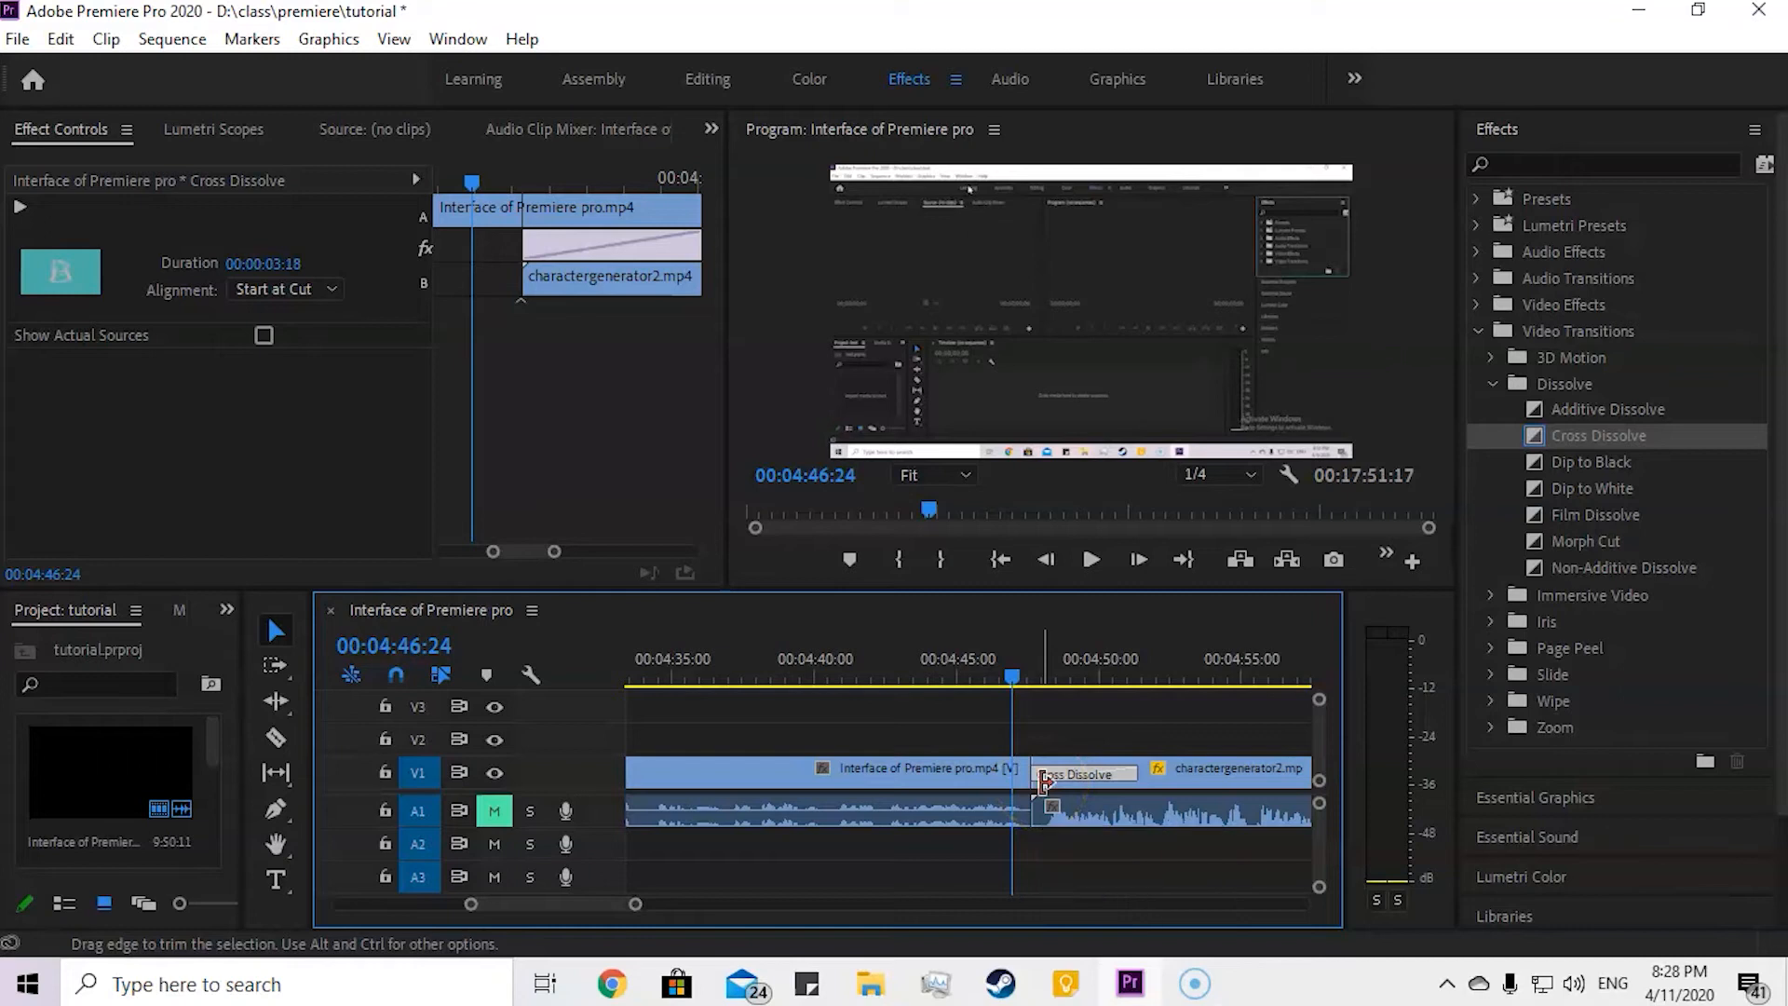
# Step: Delete the Cross Dissolve from the cut between the two V1 clips
pyautogui.click(1127, 774)
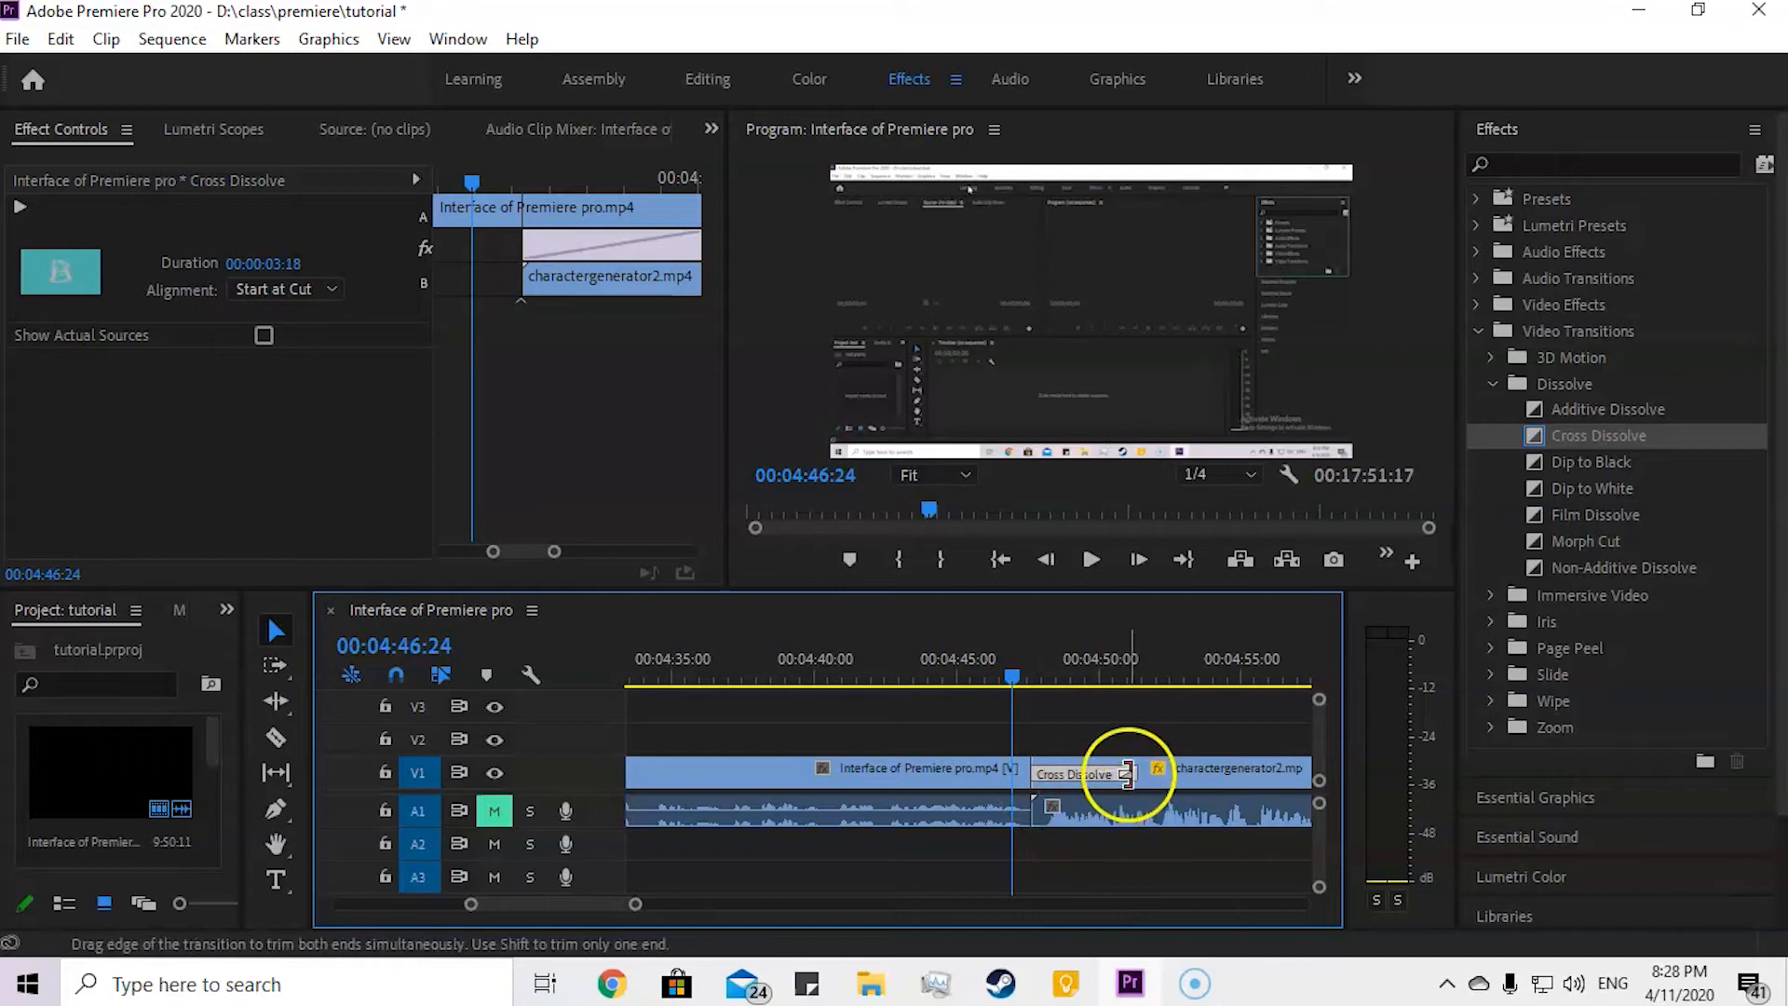
pyautogui.rightClick(1112, 773)
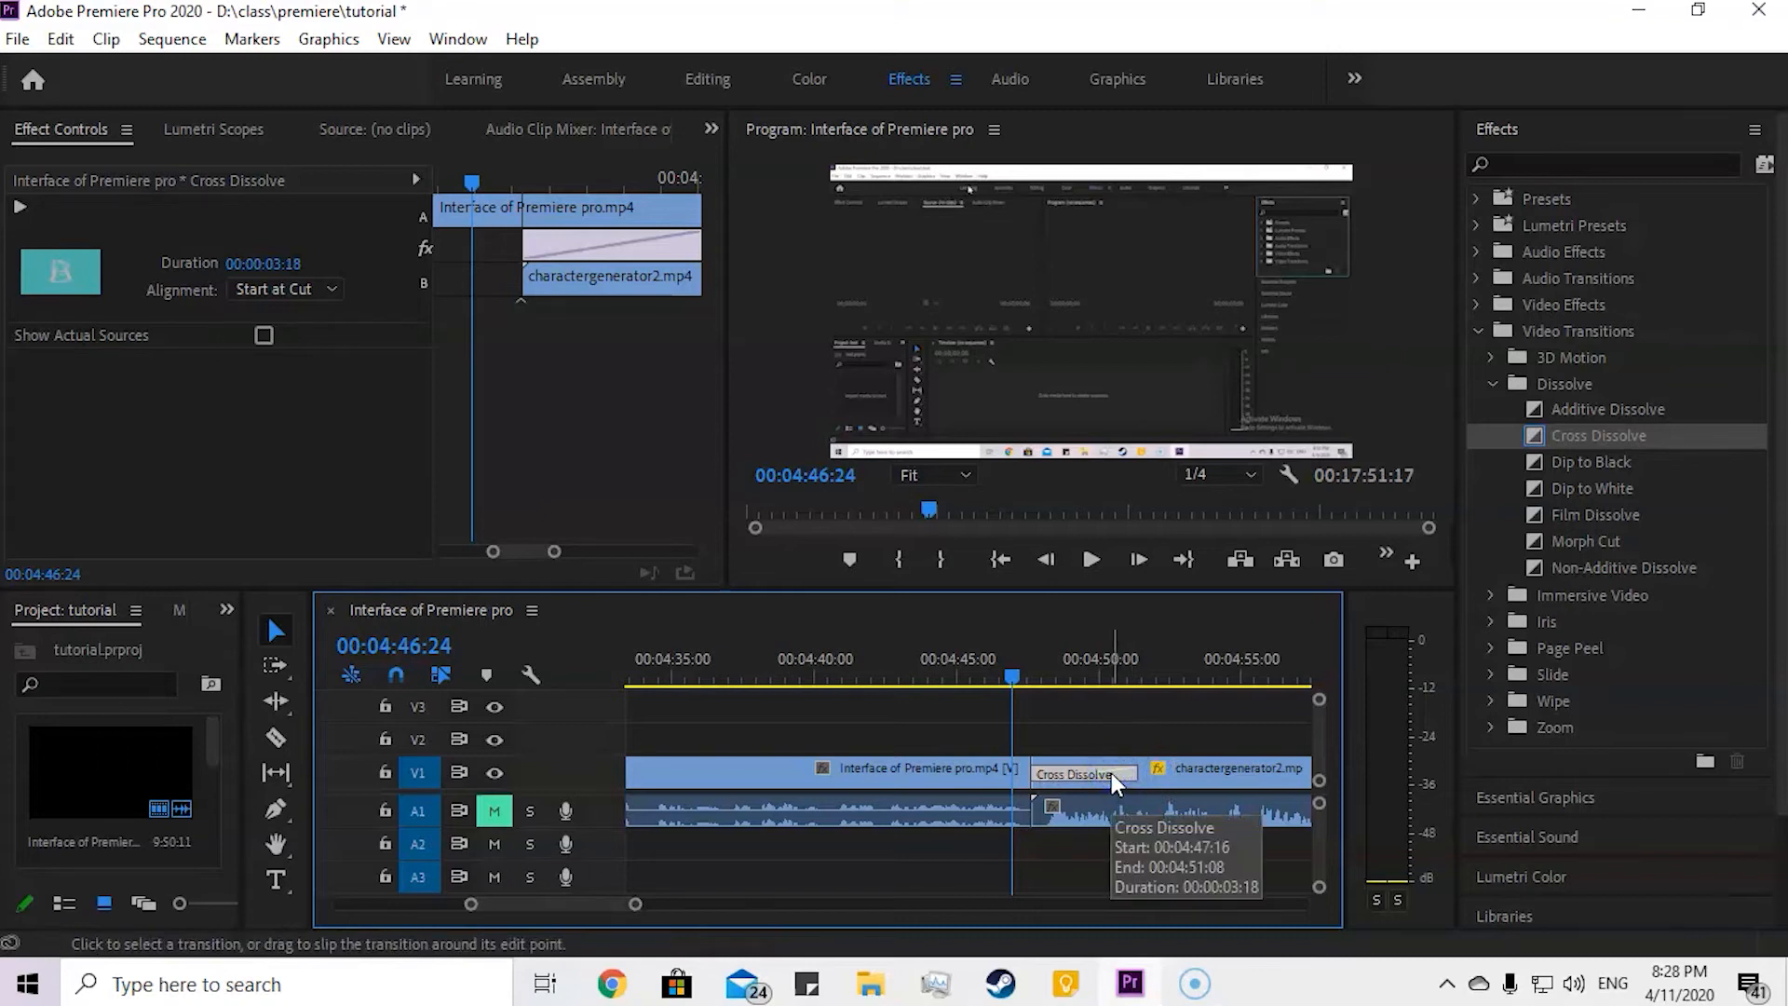
pyautogui.press('Delete')
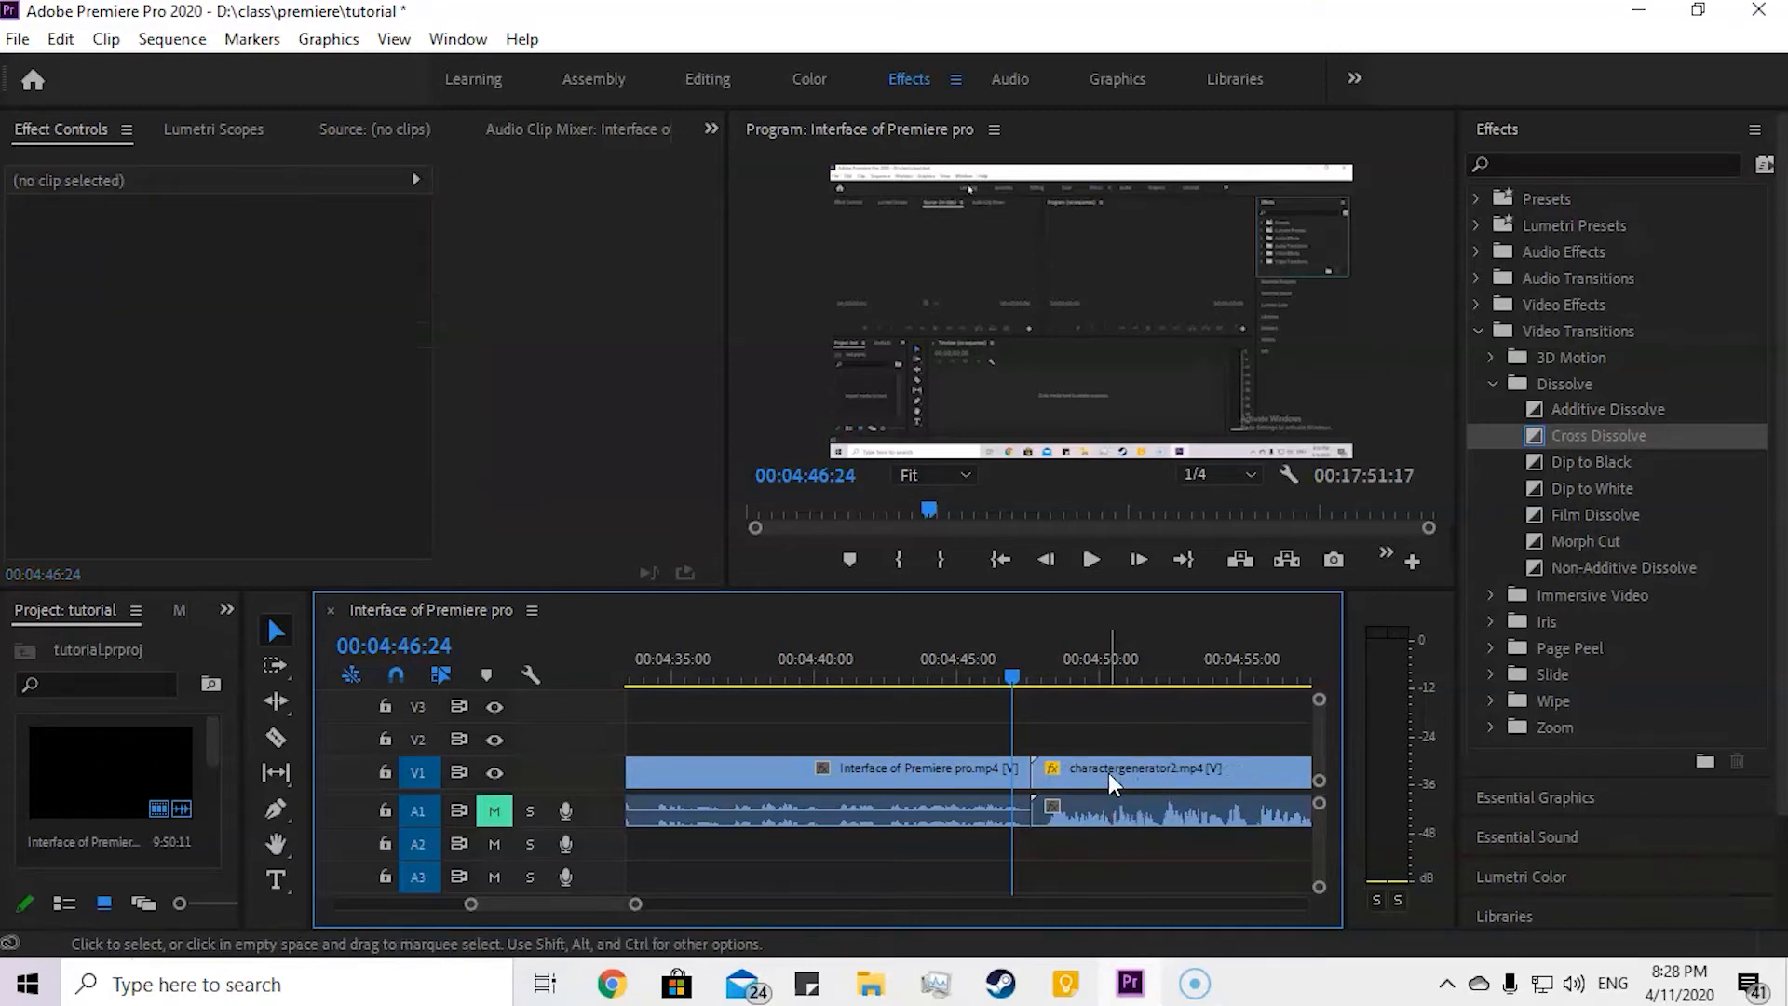
# Step: Apply the Band Slide transition from the Slide group at the start of the charactergenerator2 clip and play it
pyautogui.click(1479, 587)
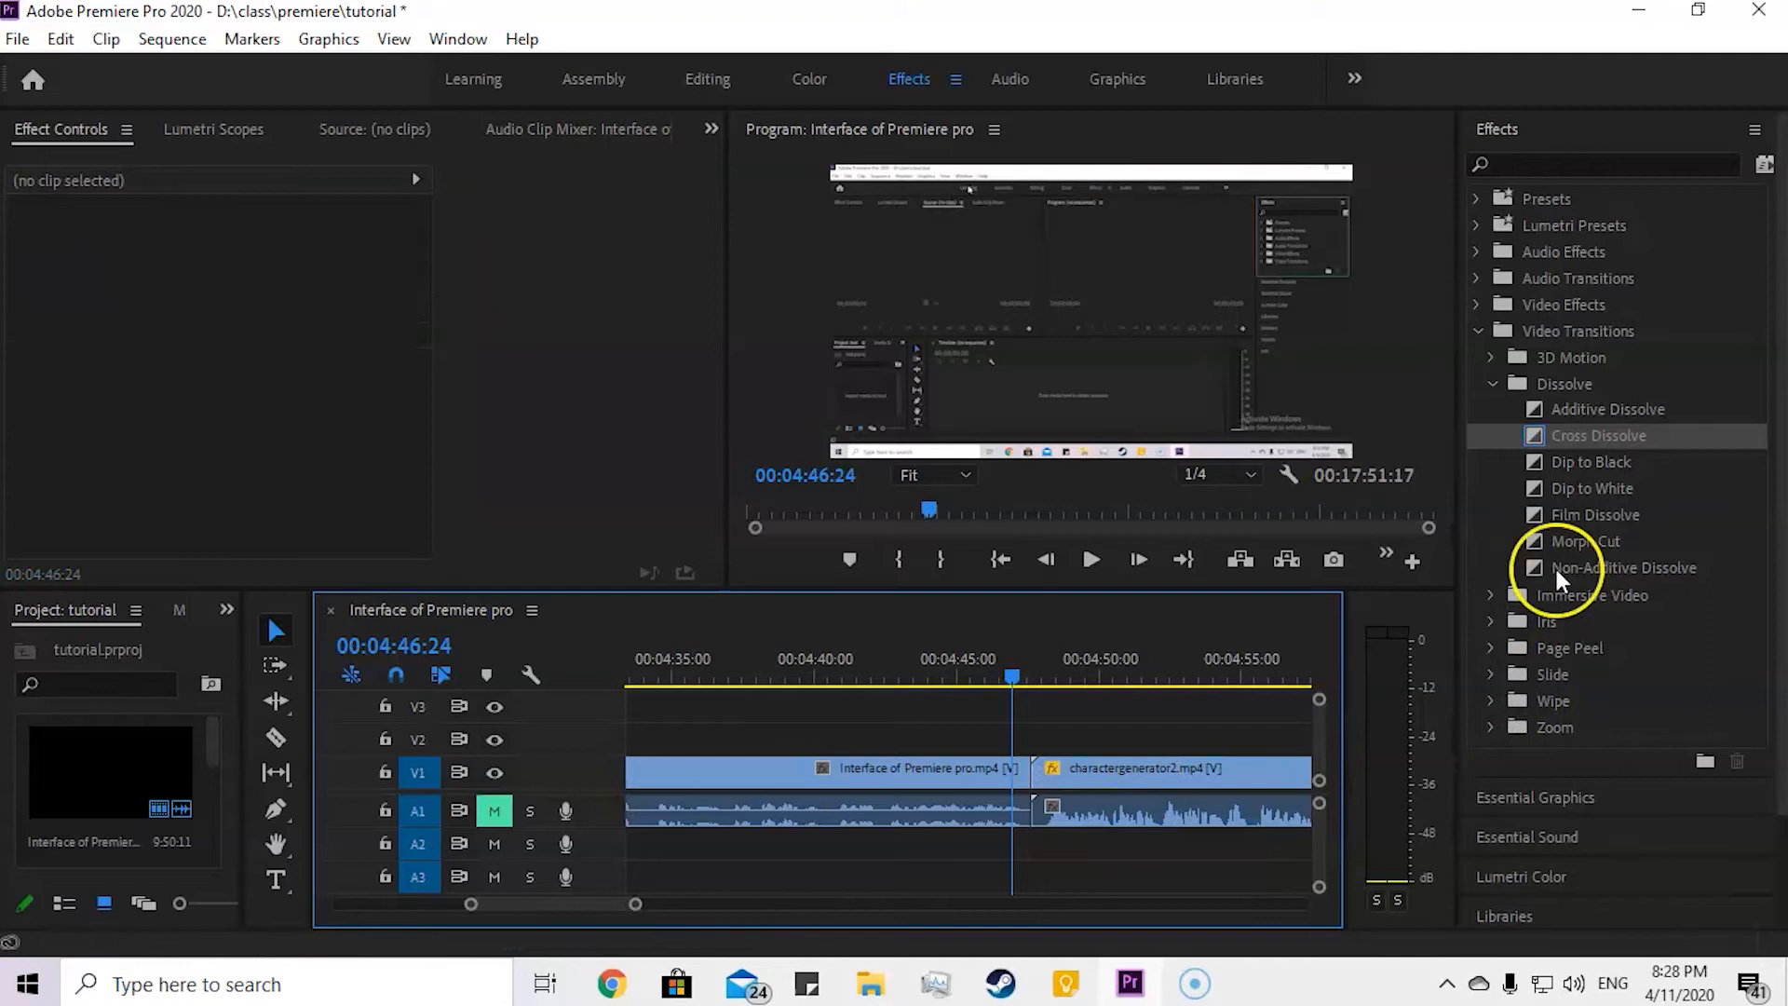
pyautogui.scroll(-2, 1533, 593)
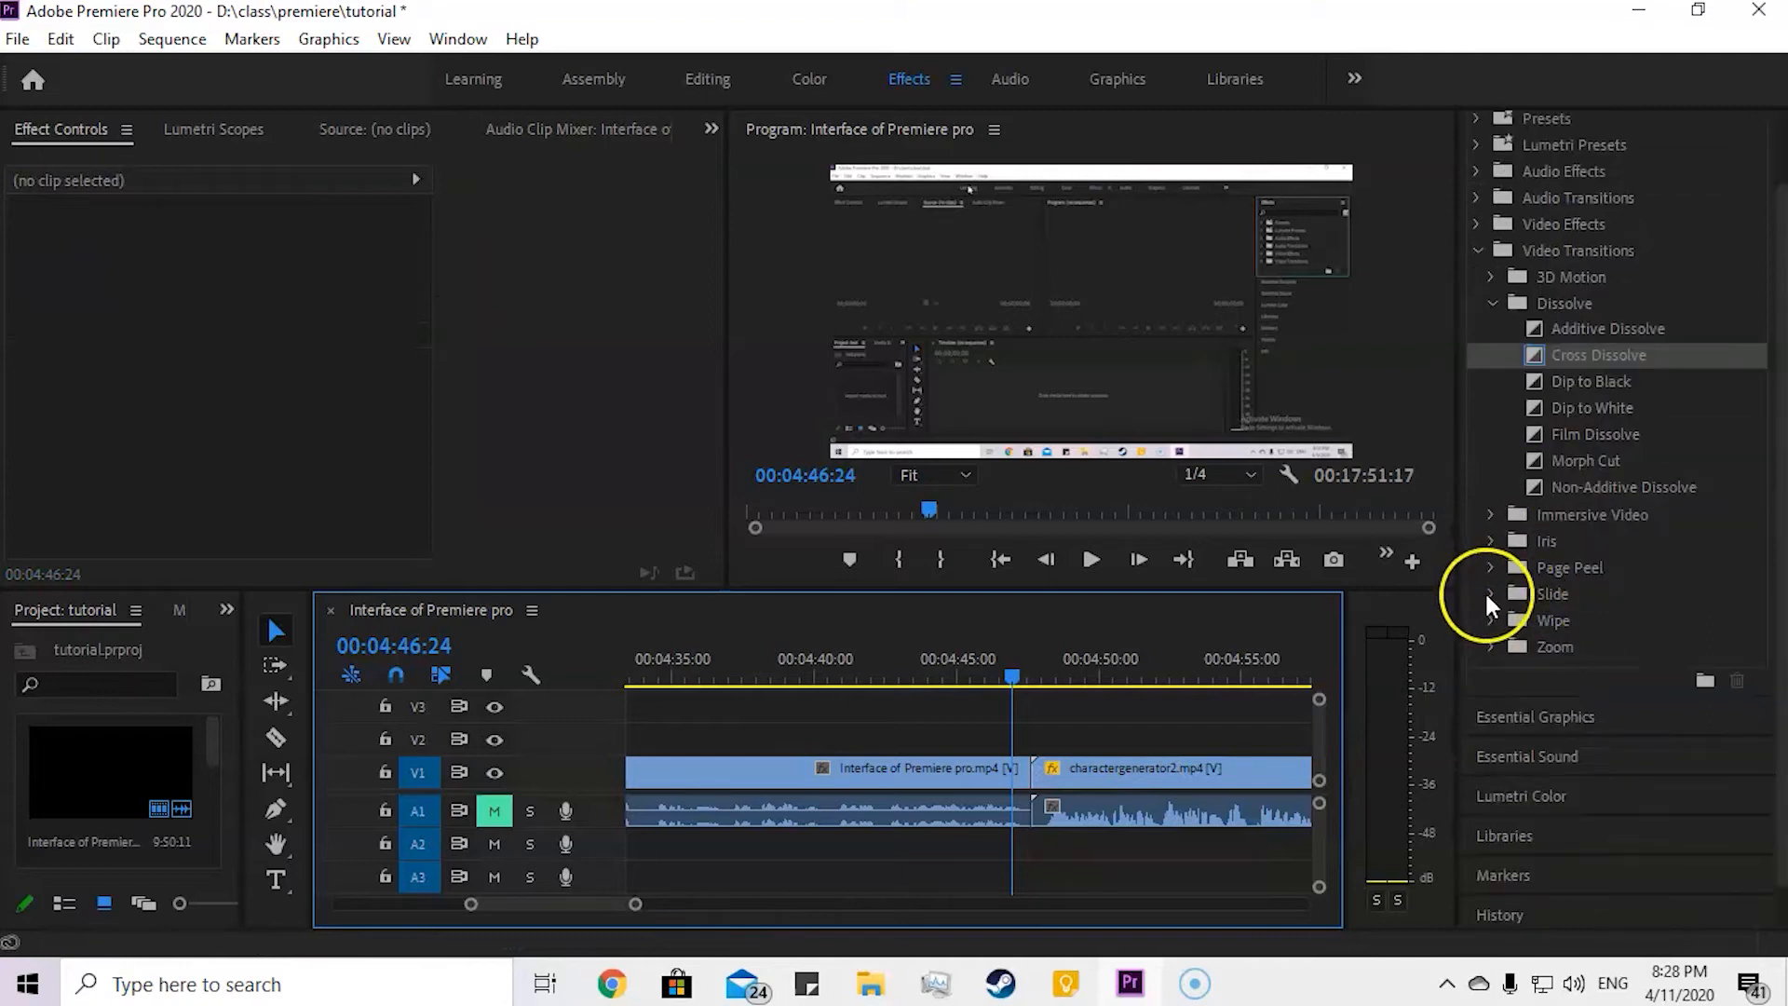
pyautogui.click(1491, 603)
pyautogui.moveTo(1579, 617); pyautogui.dragTo(1045, 786)
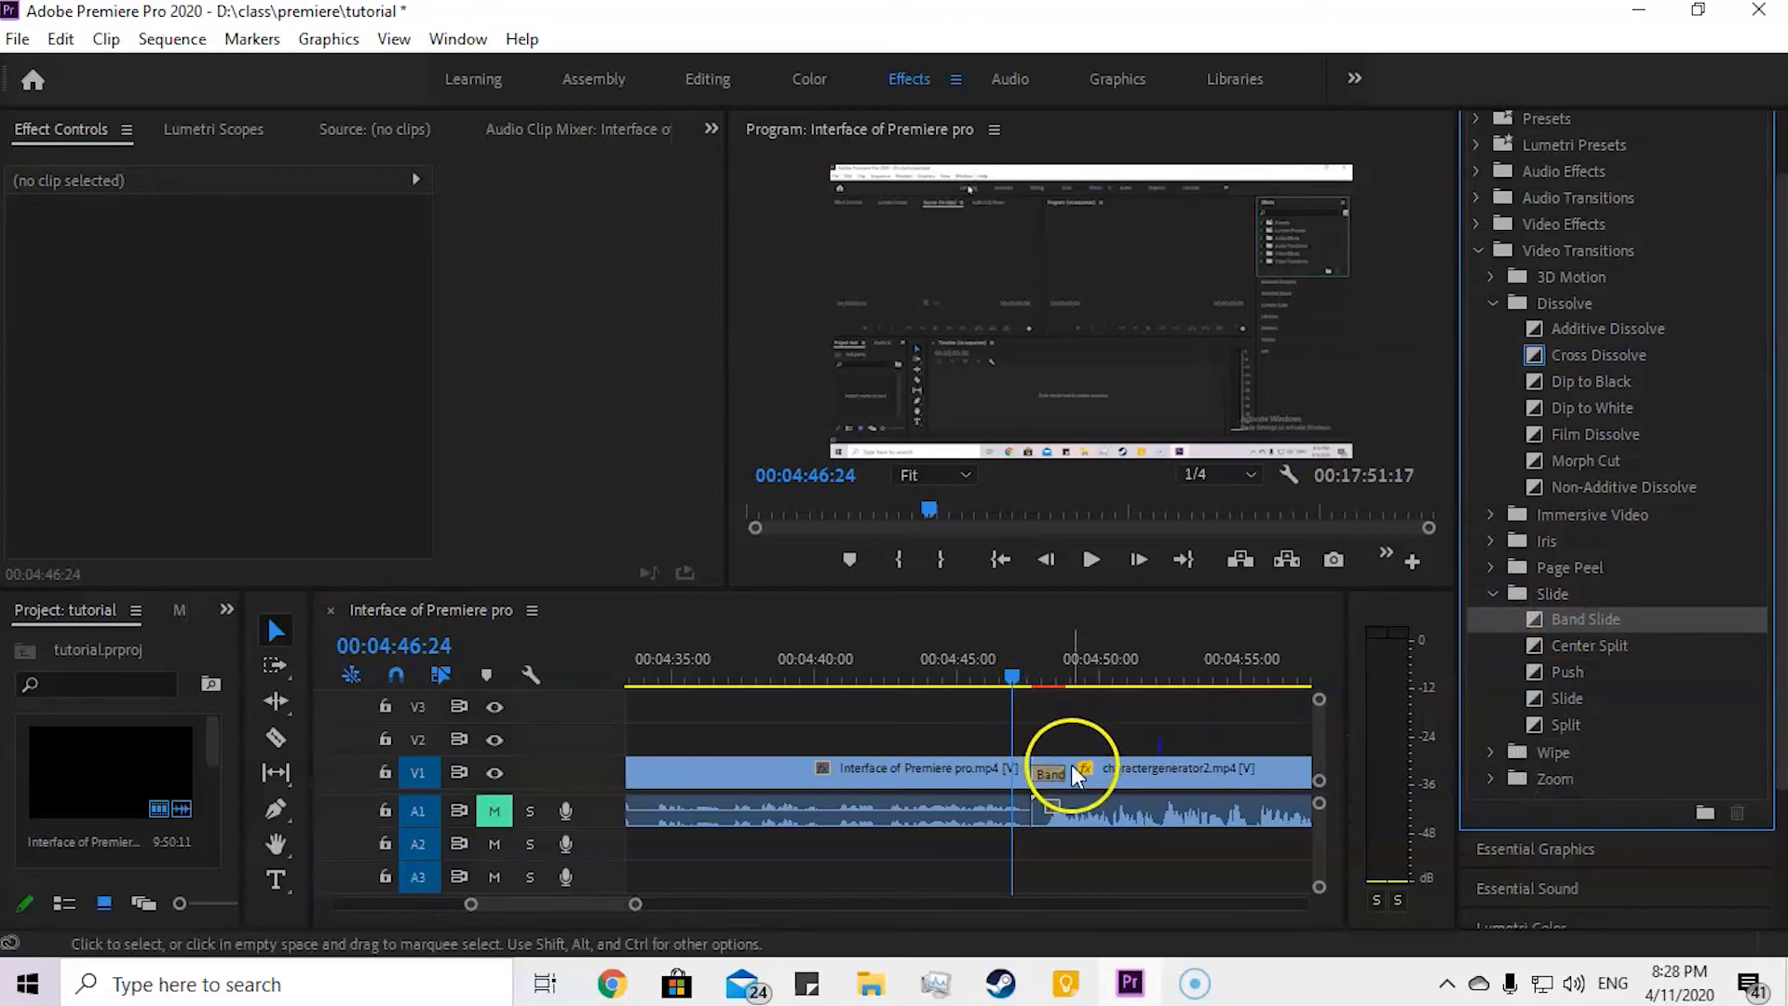
pyautogui.press('space')
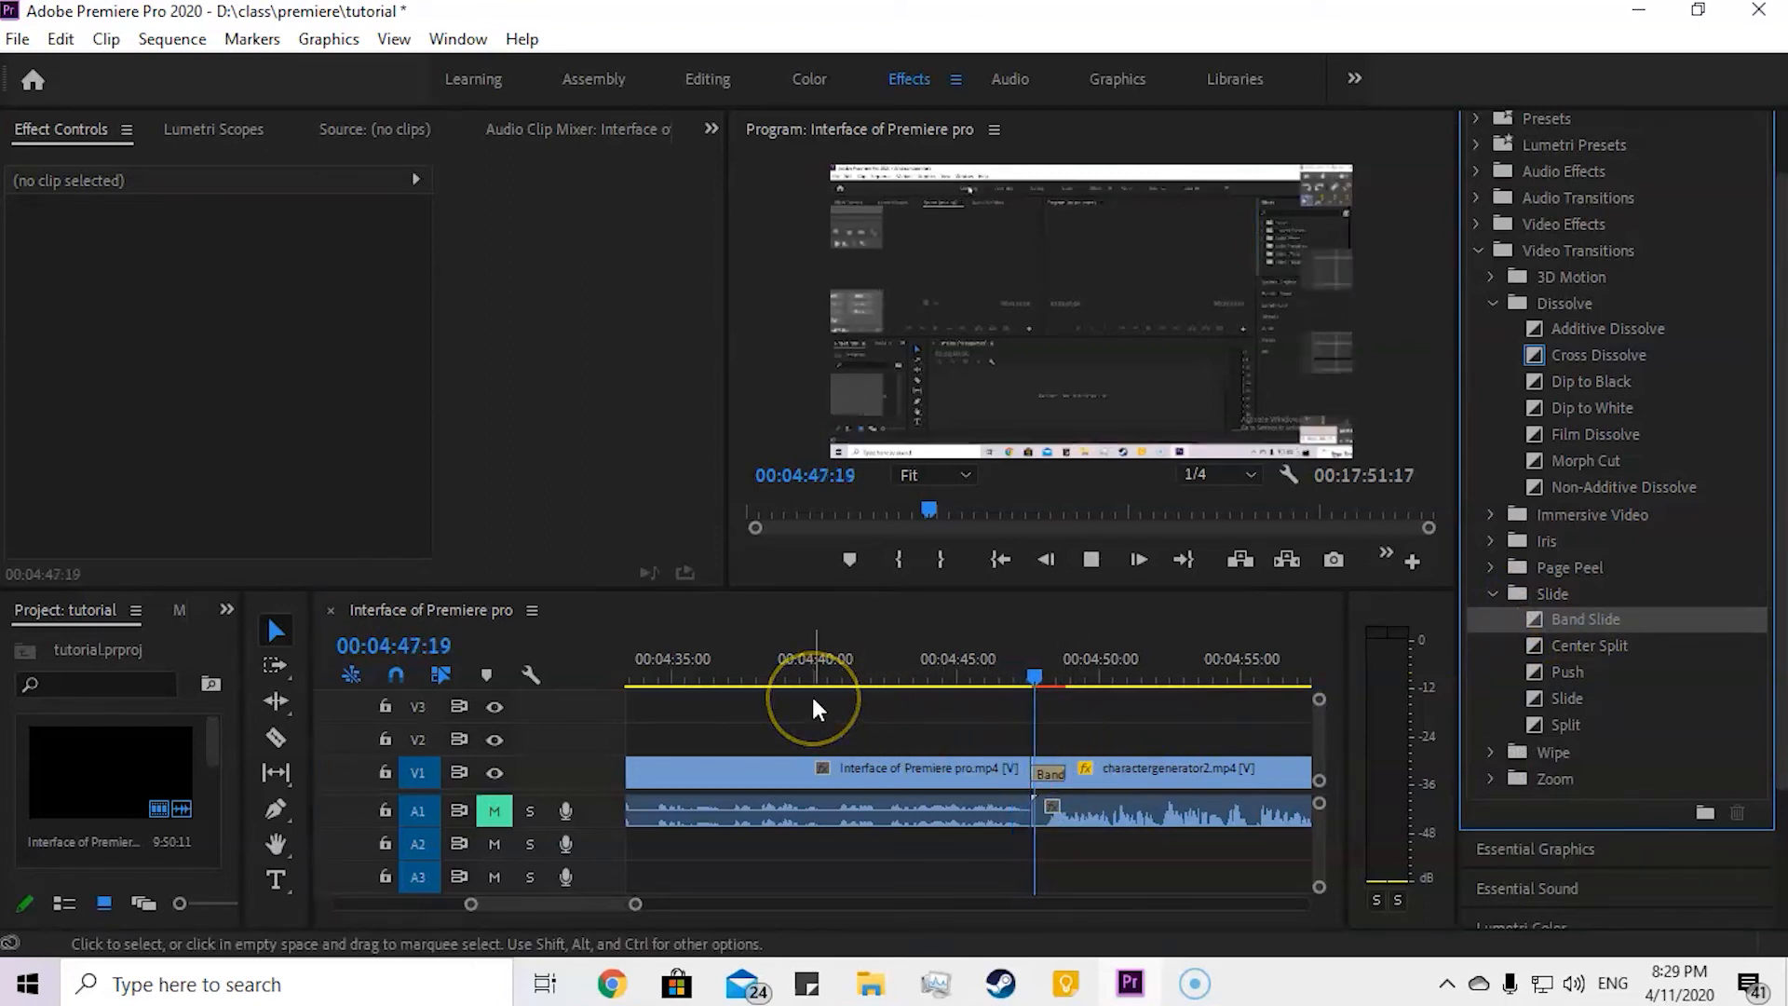
# Step: Delete the Band Slide transition from the cut on V1
pyautogui.click(1149, 784)
pyautogui.click(1049, 773)
pyautogui.press('Delete')
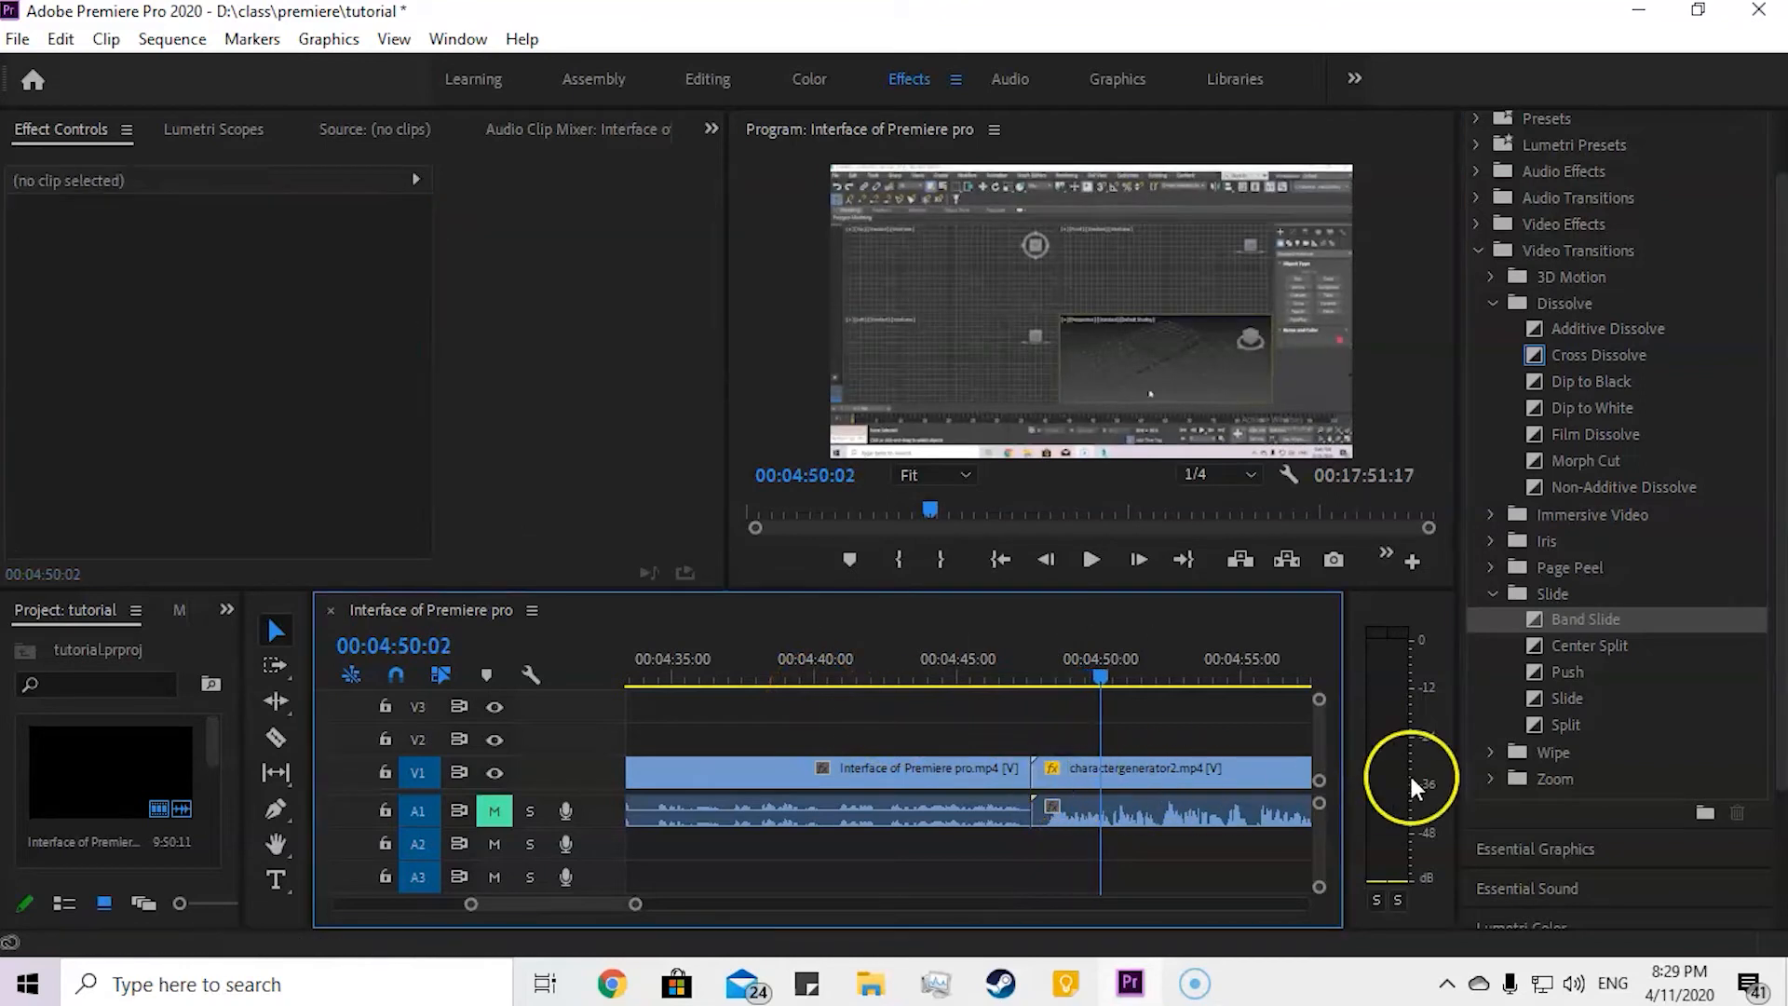
# Step: Apply the Barn Doors transition from the Wipe group at the start of the charactergenerator2 clip
pyautogui.moveTo(1566, 698); pyautogui.dragTo(1576, 685)
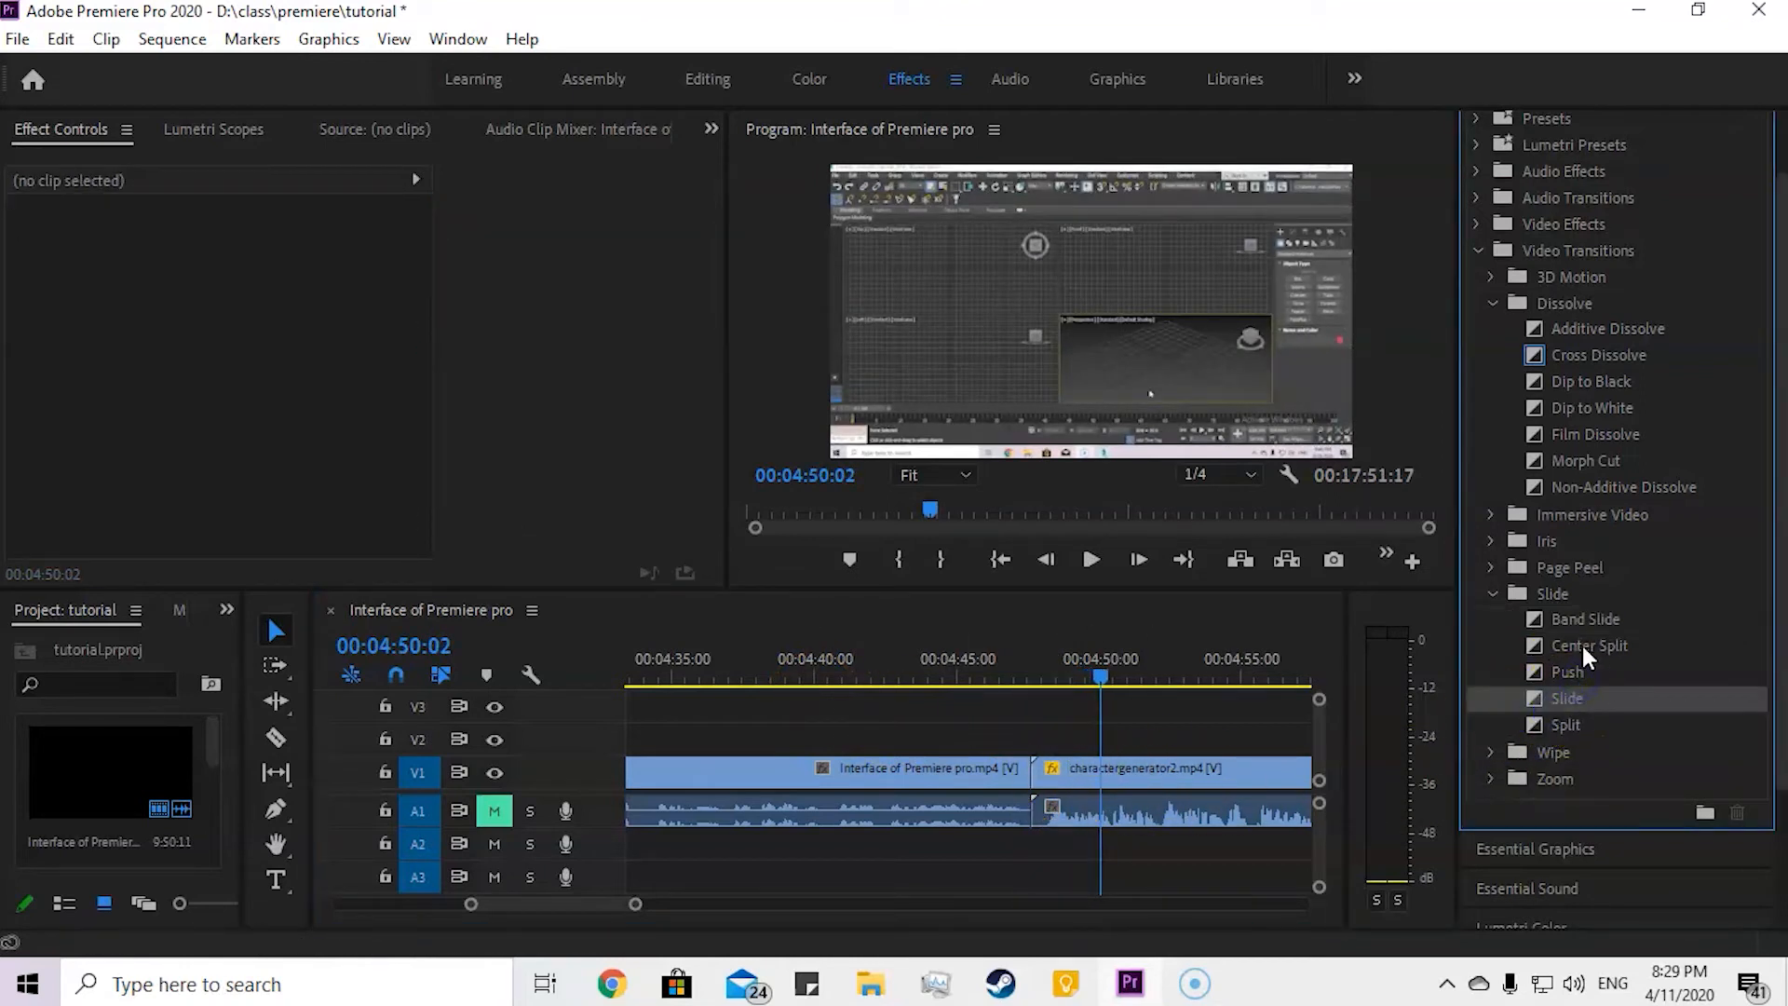
pyautogui.click(1491, 753)
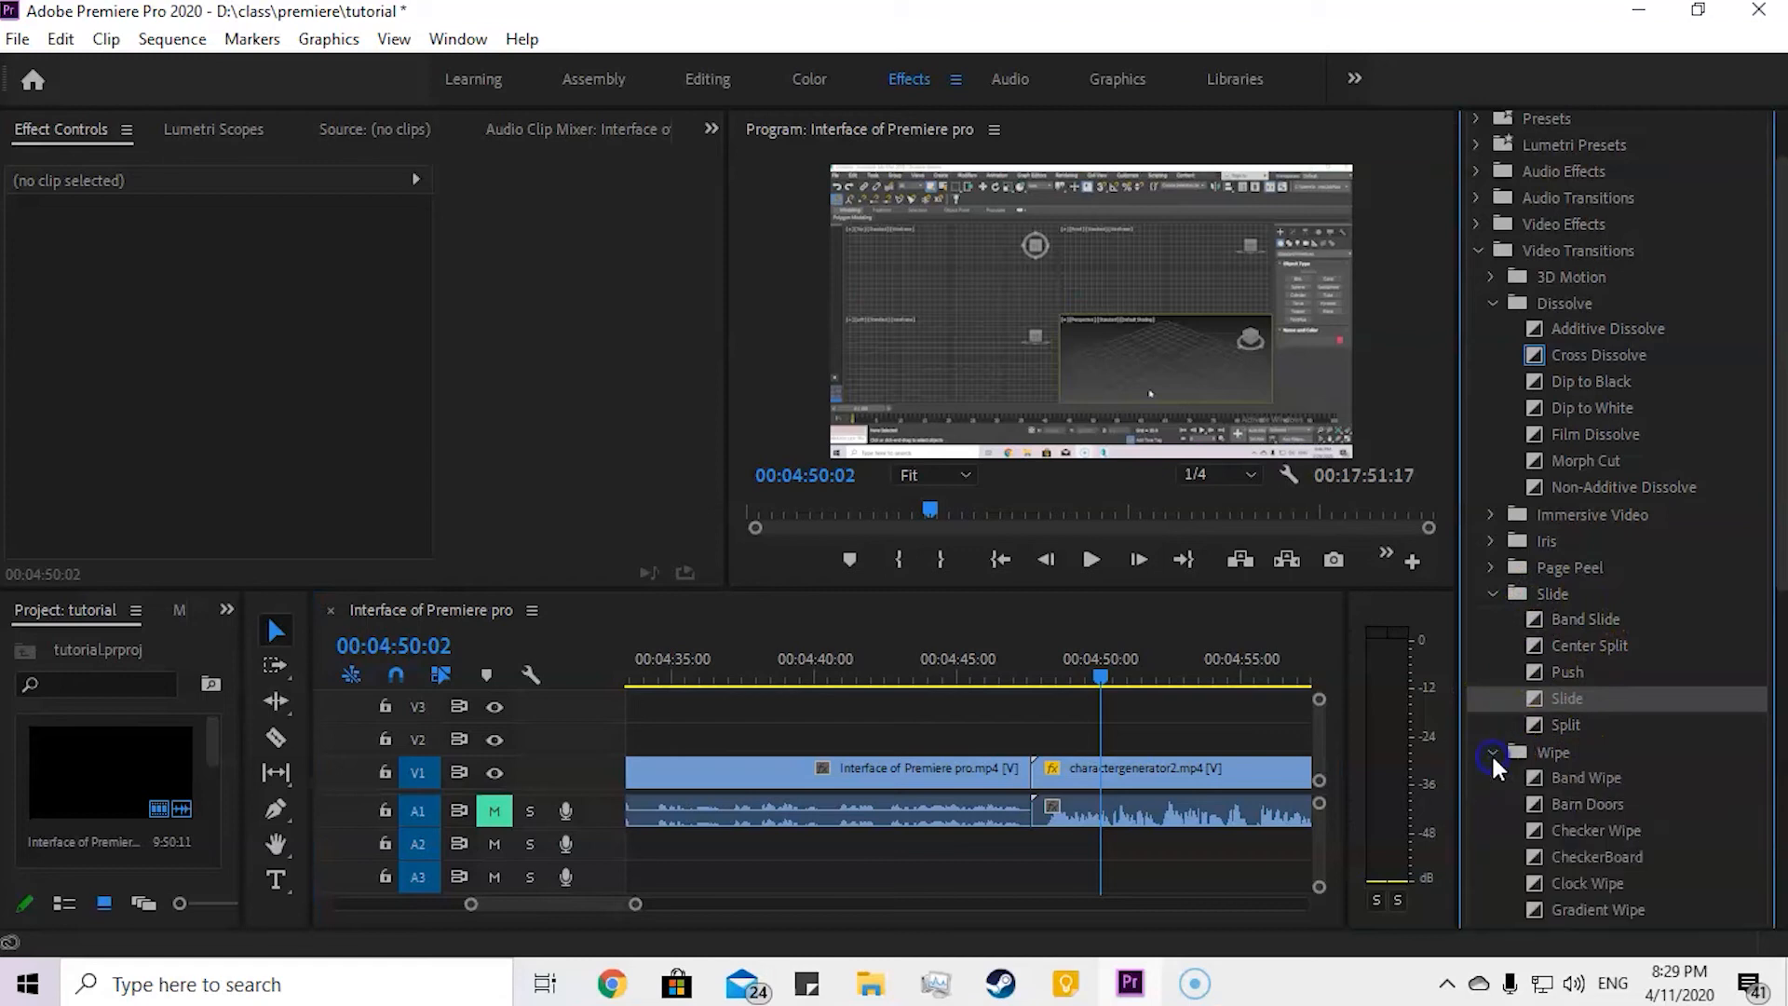
pyautogui.scroll(-1, 1509, 763)
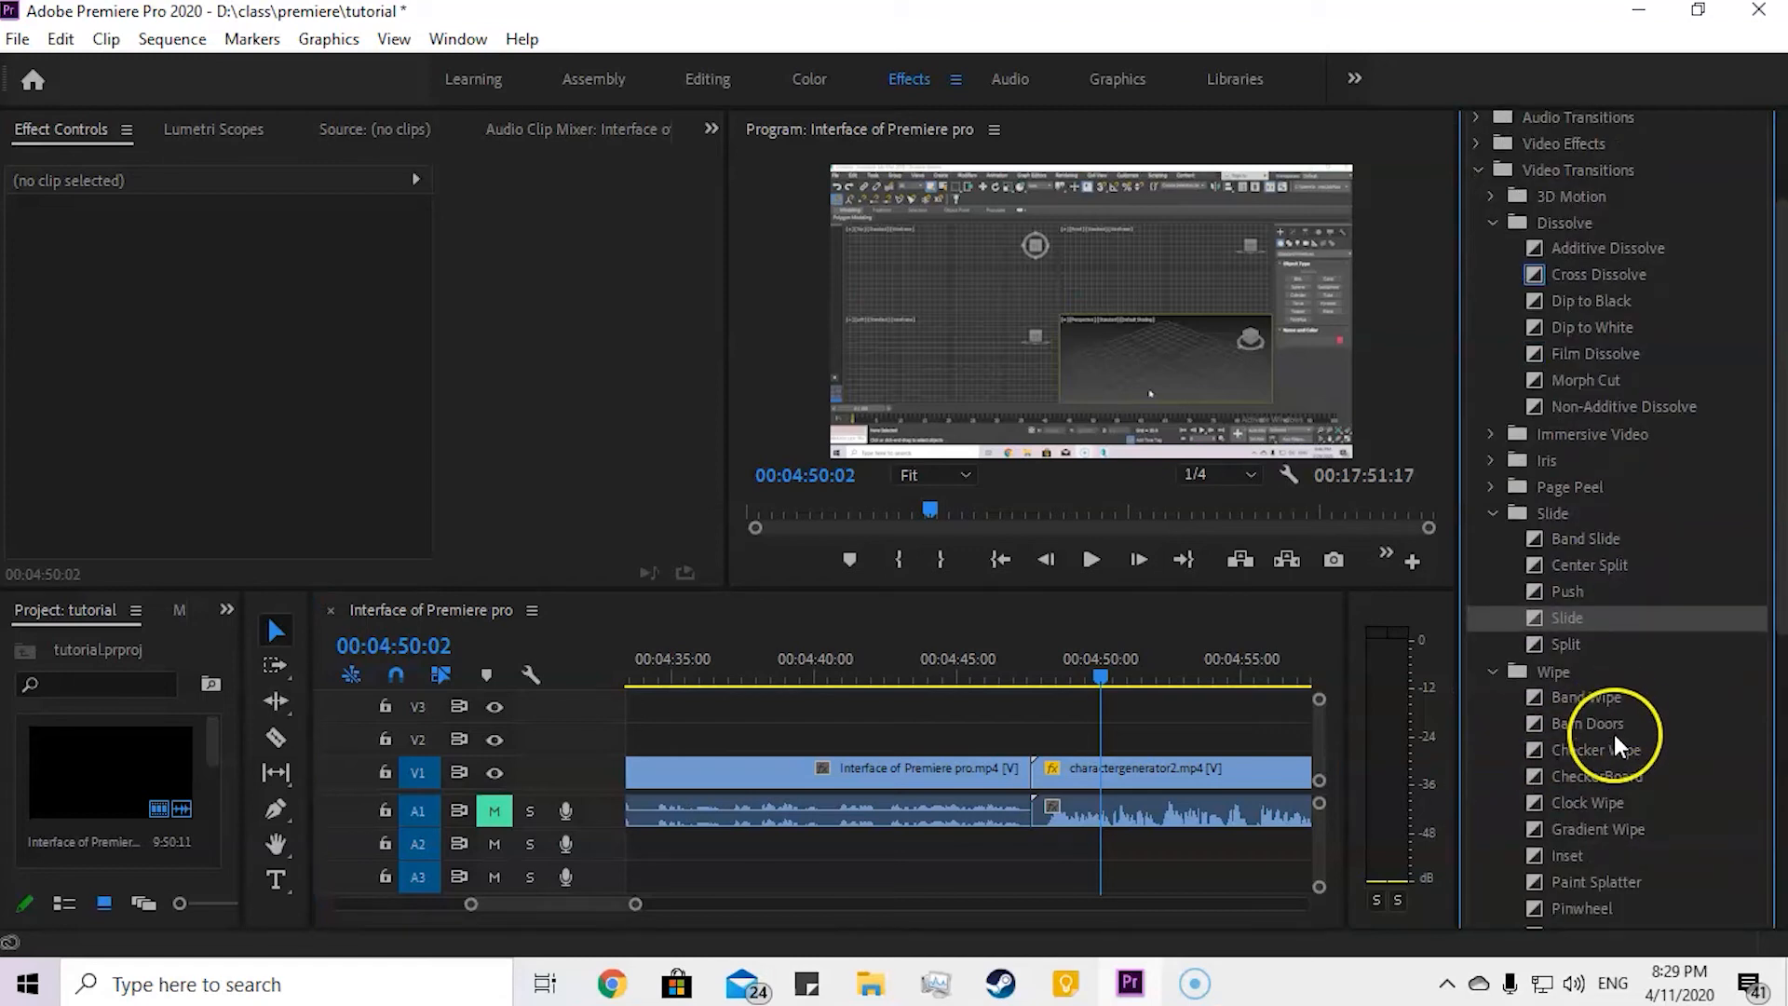
pyautogui.moveTo(1591, 723); pyautogui.dragTo(1049, 786)
# Step: Play the Barn Doors transition from just before the cut and stop past its end
pyautogui.moveTo(1118, 690); pyautogui.dragTo(989, 687)
pyautogui.press('space')
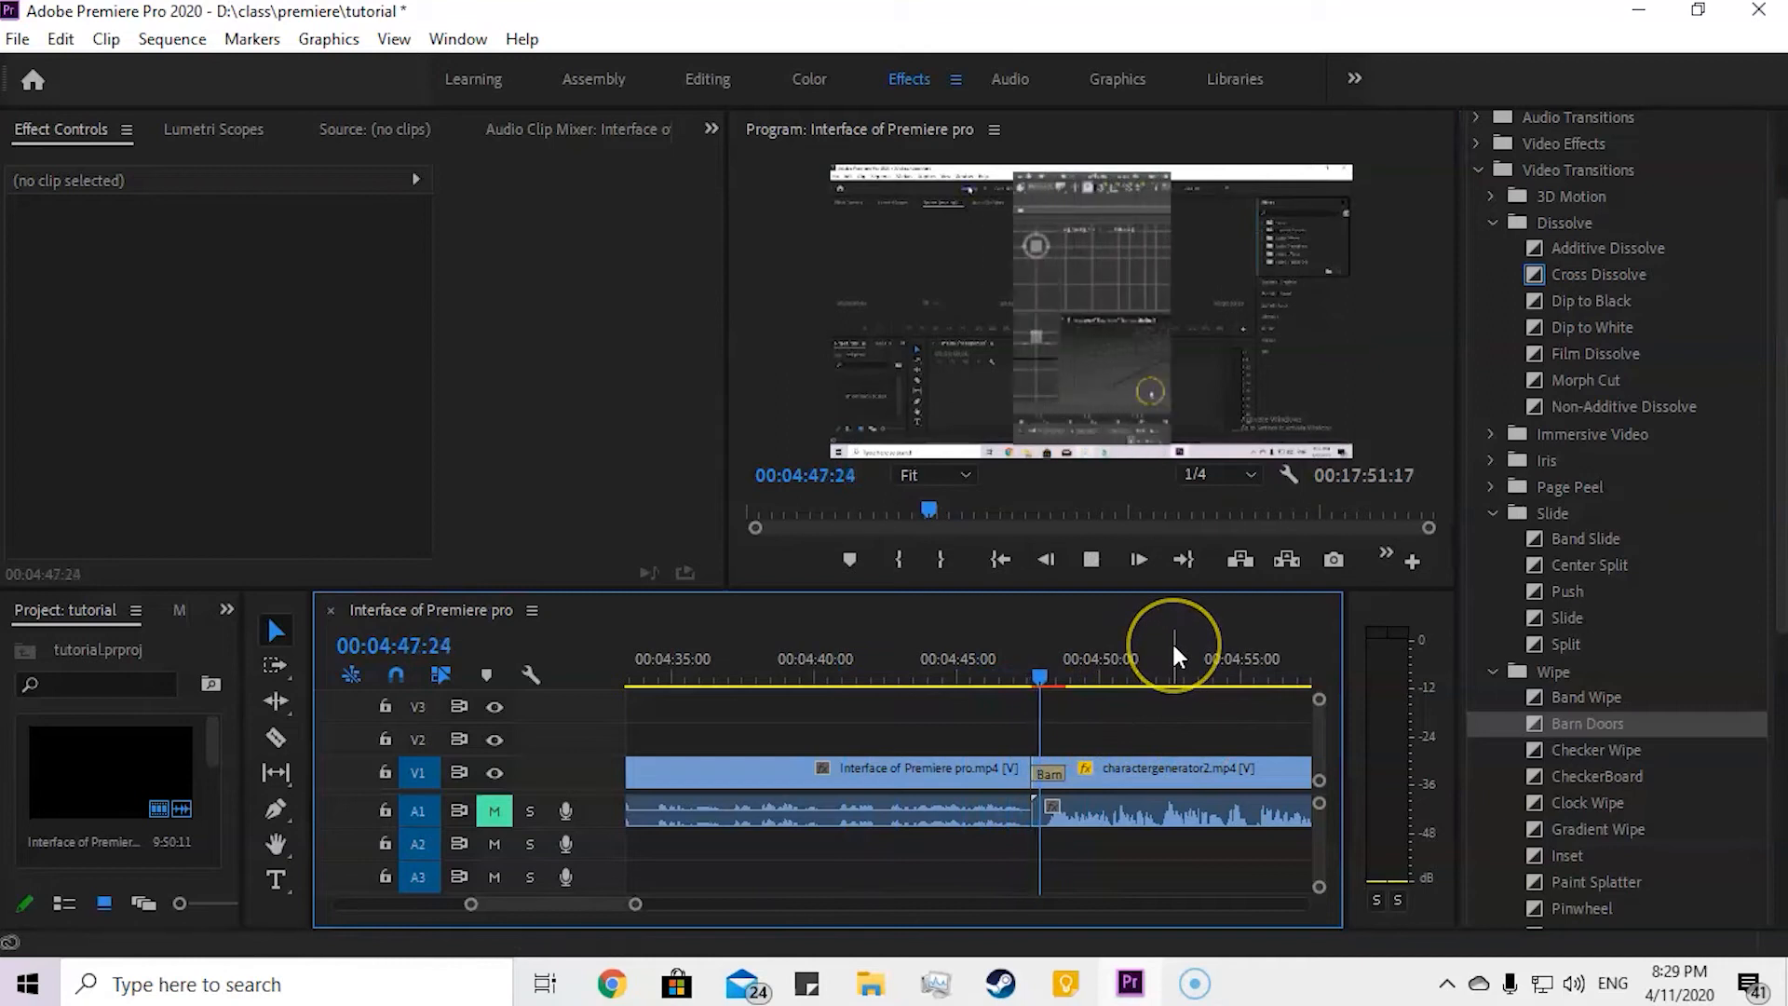
pyautogui.press('space')
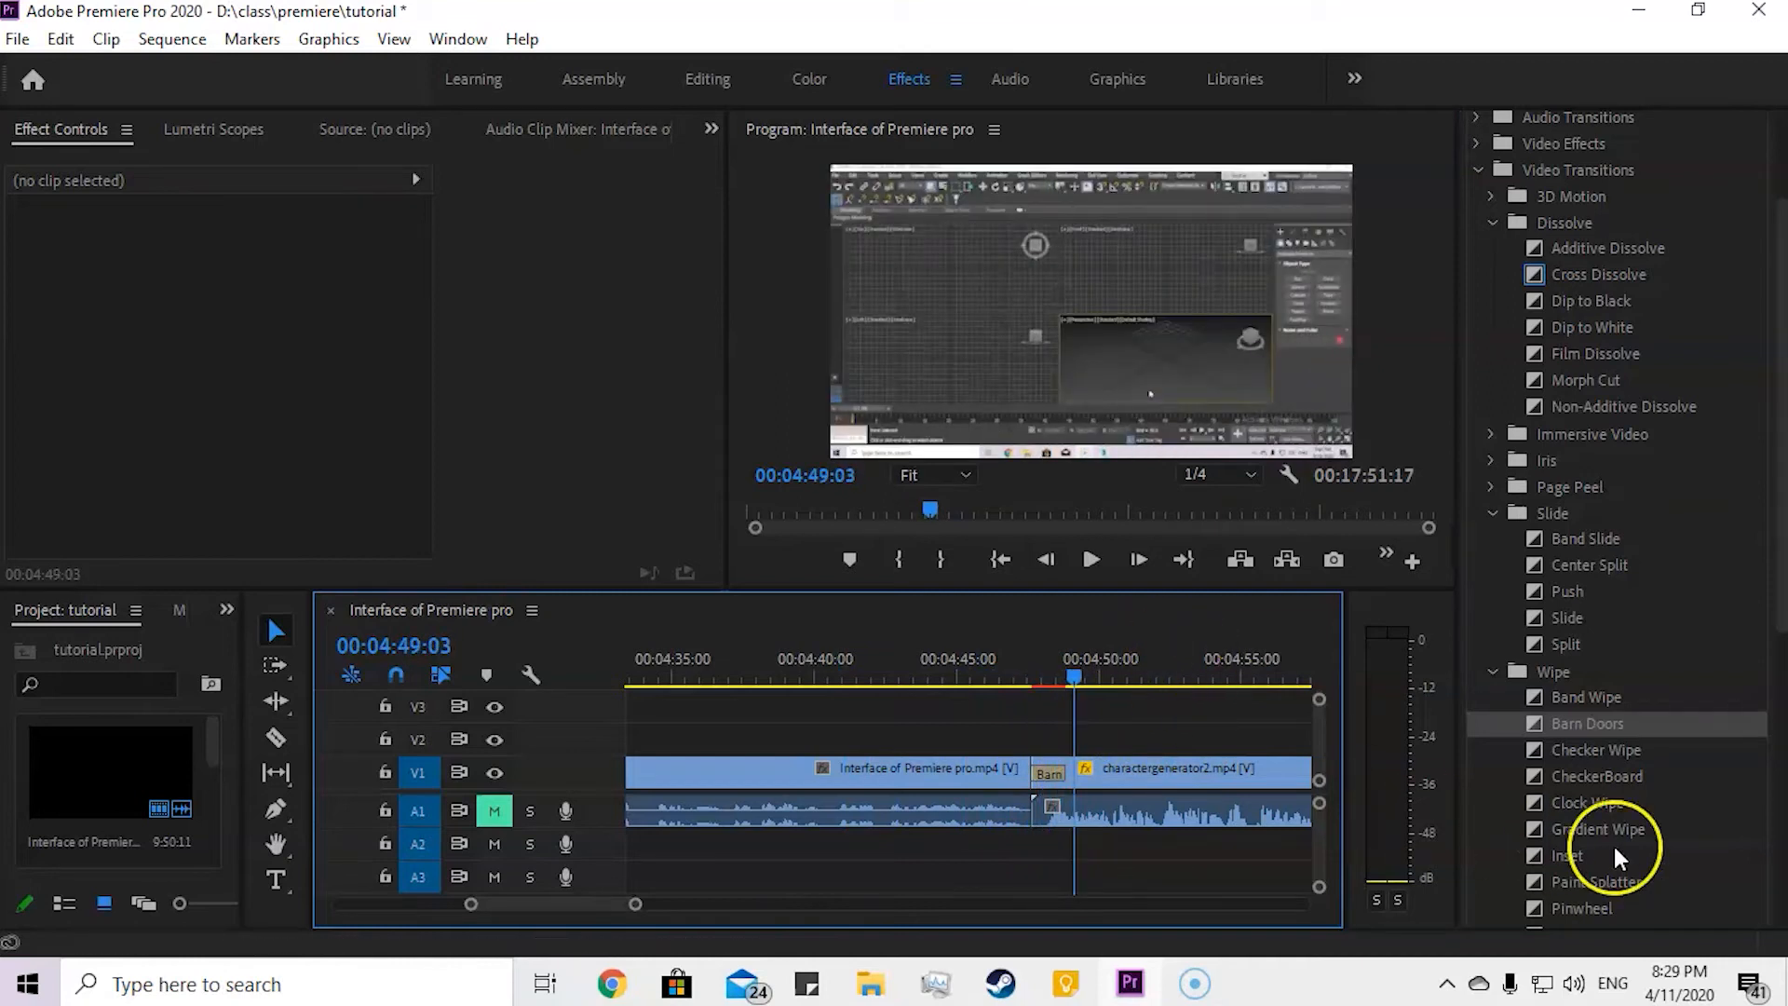
# Step: Look through the remaining Wipe transitions, then collapse the Wipe, Slide, Dissolve and Video Transitions folders
pyautogui.scroll(-1, 1651, 766)
pyautogui.scroll(-1, 1650, 777)
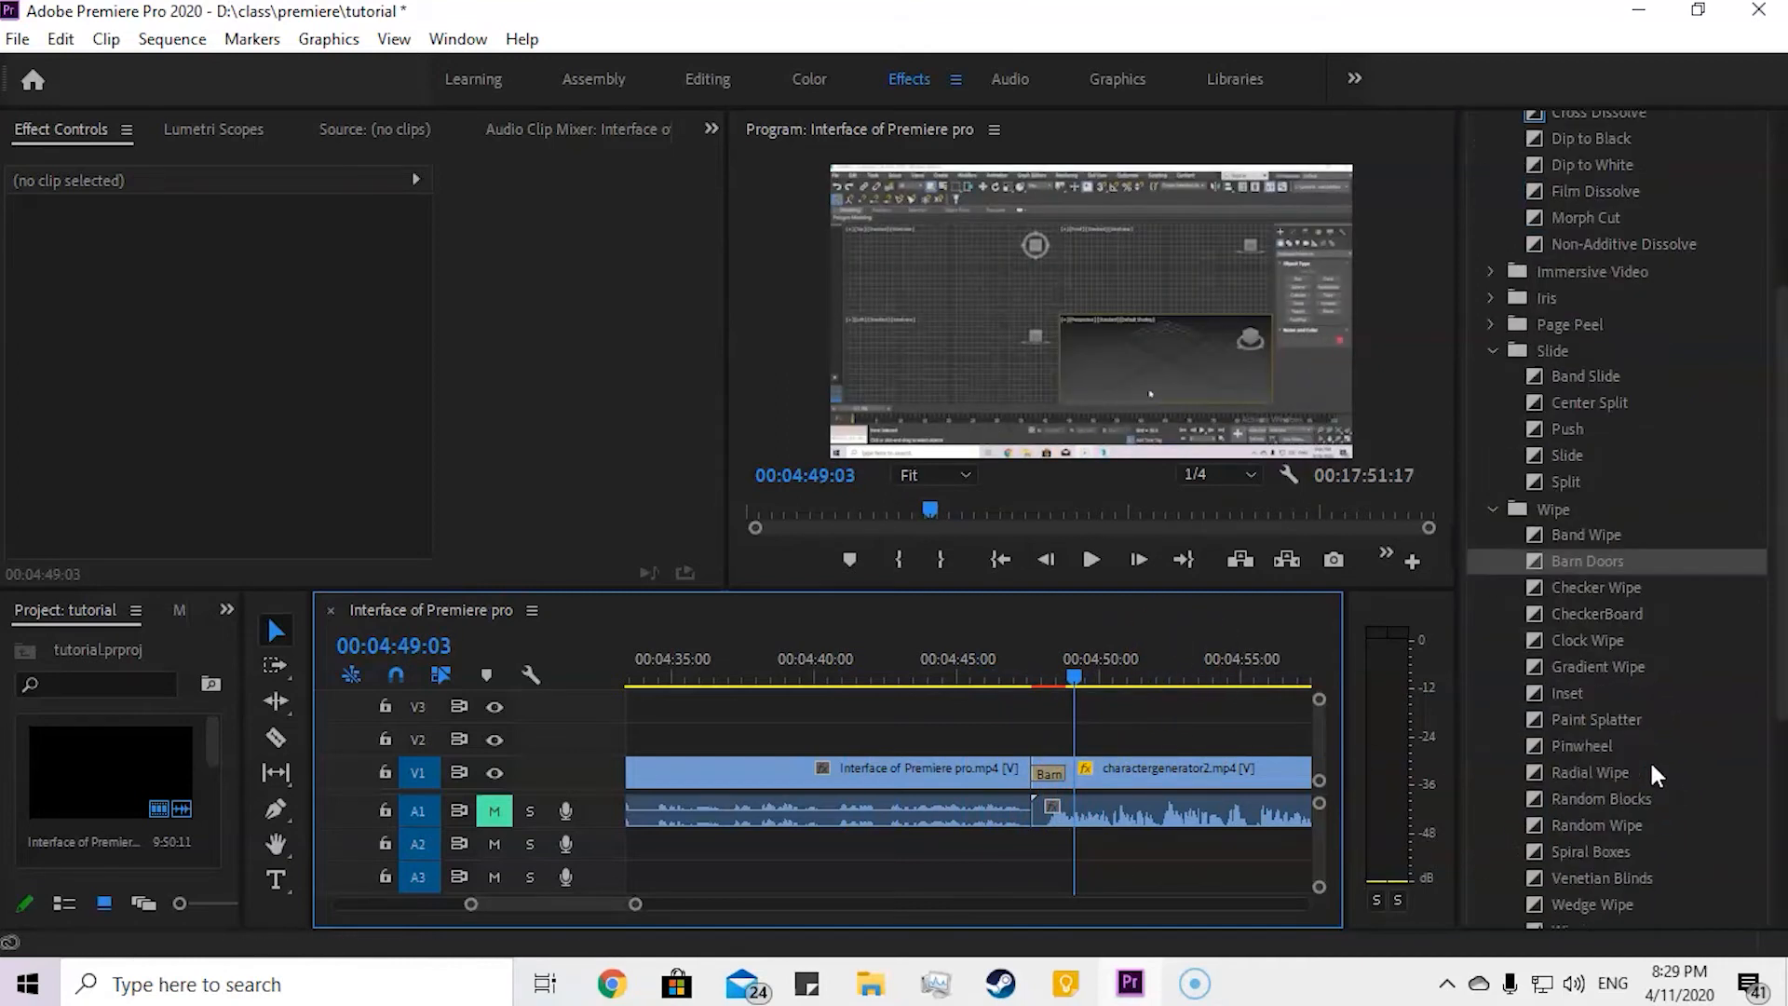
pyautogui.moveTo(1776, 618); pyautogui.dragTo(1760, 662)
pyautogui.click(1491, 435)
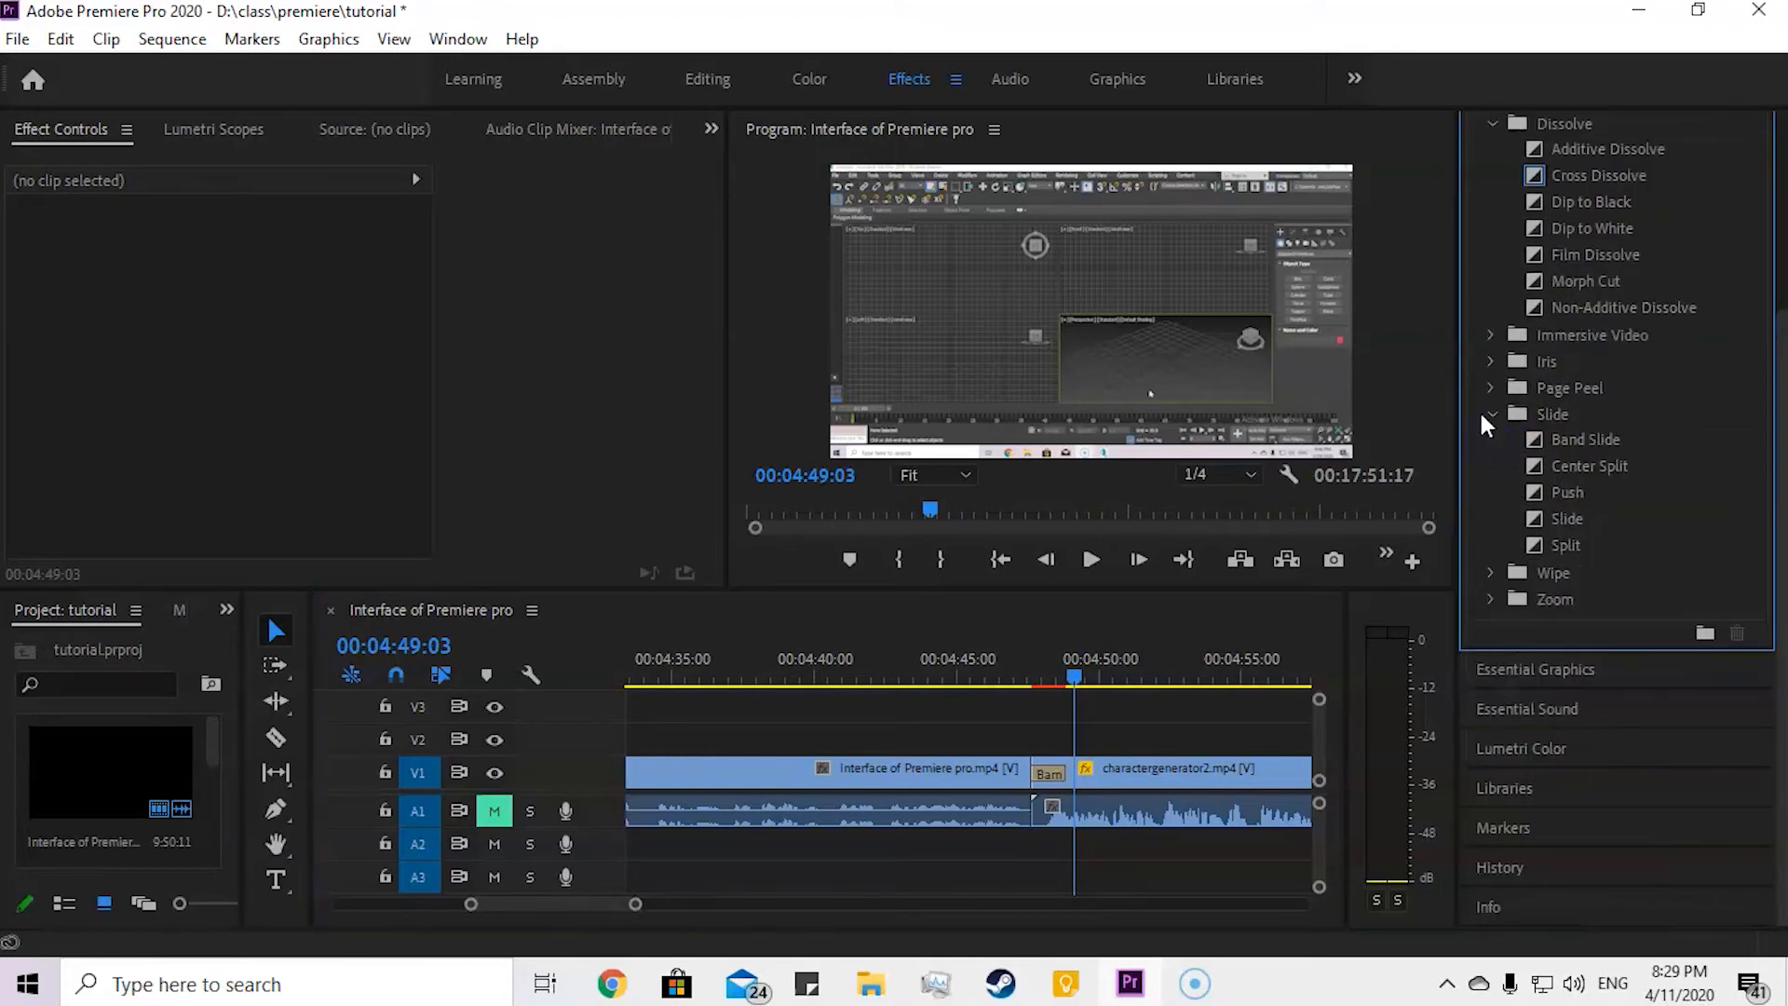
pyautogui.click(1486, 416)
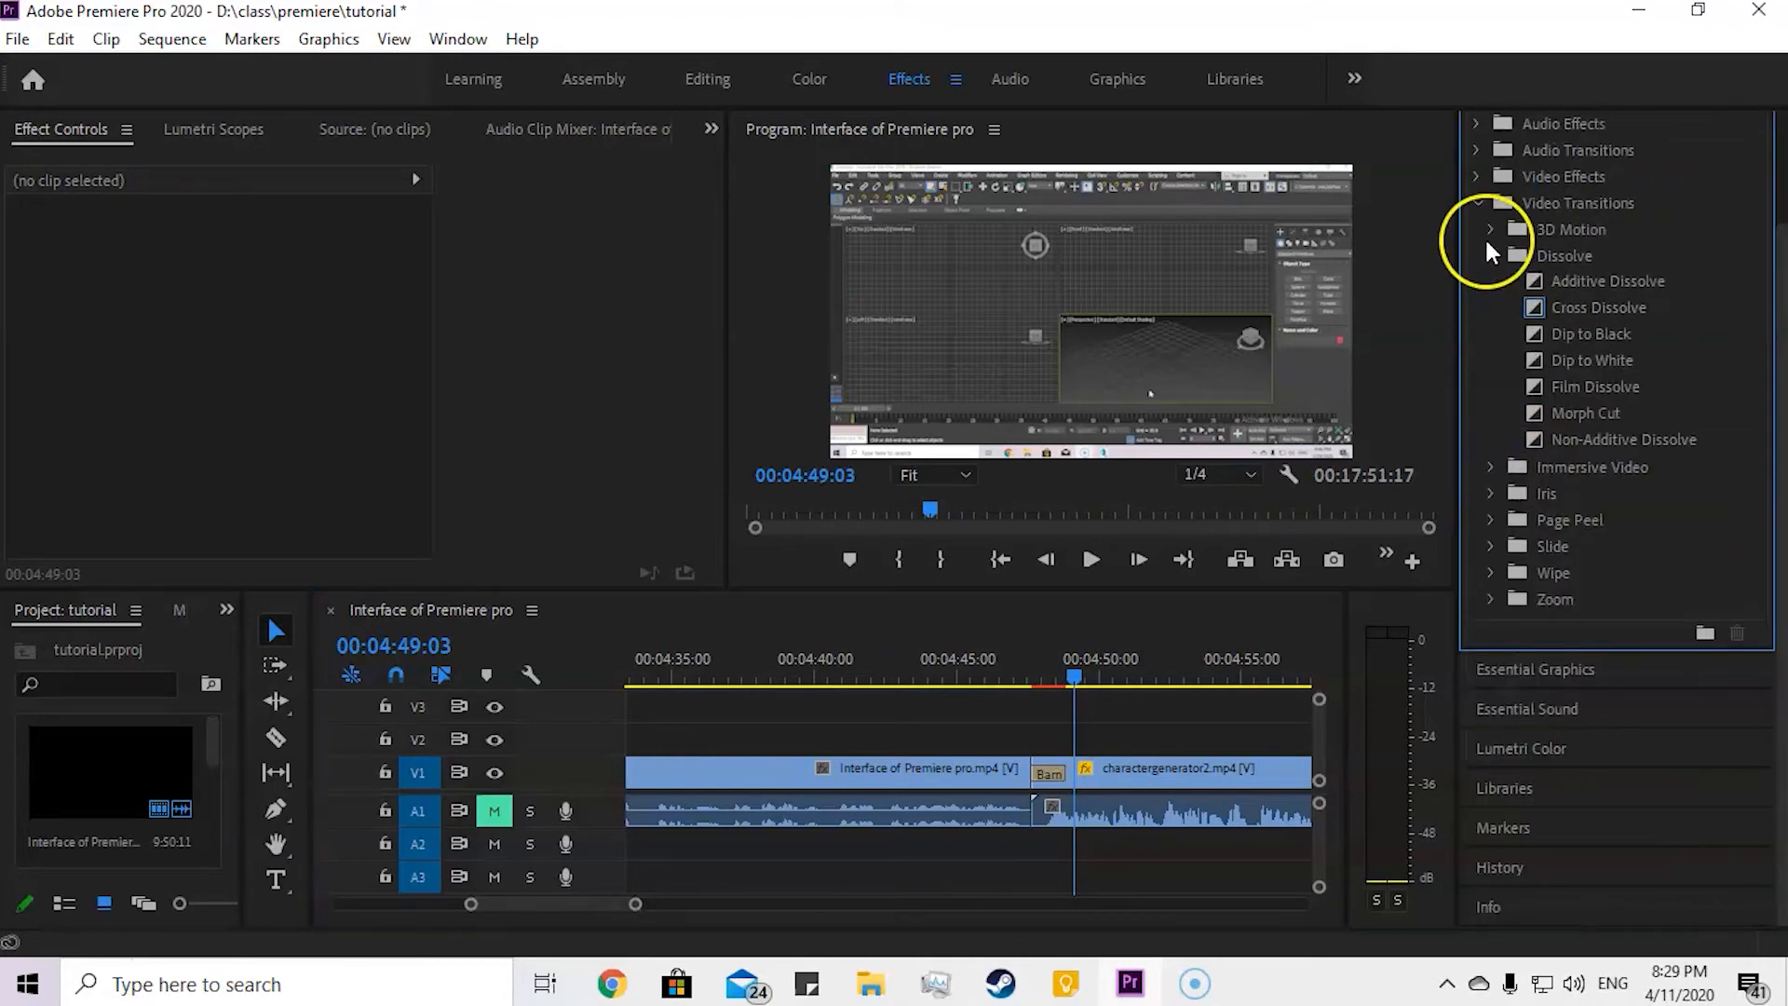
pyautogui.click(1487, 247)
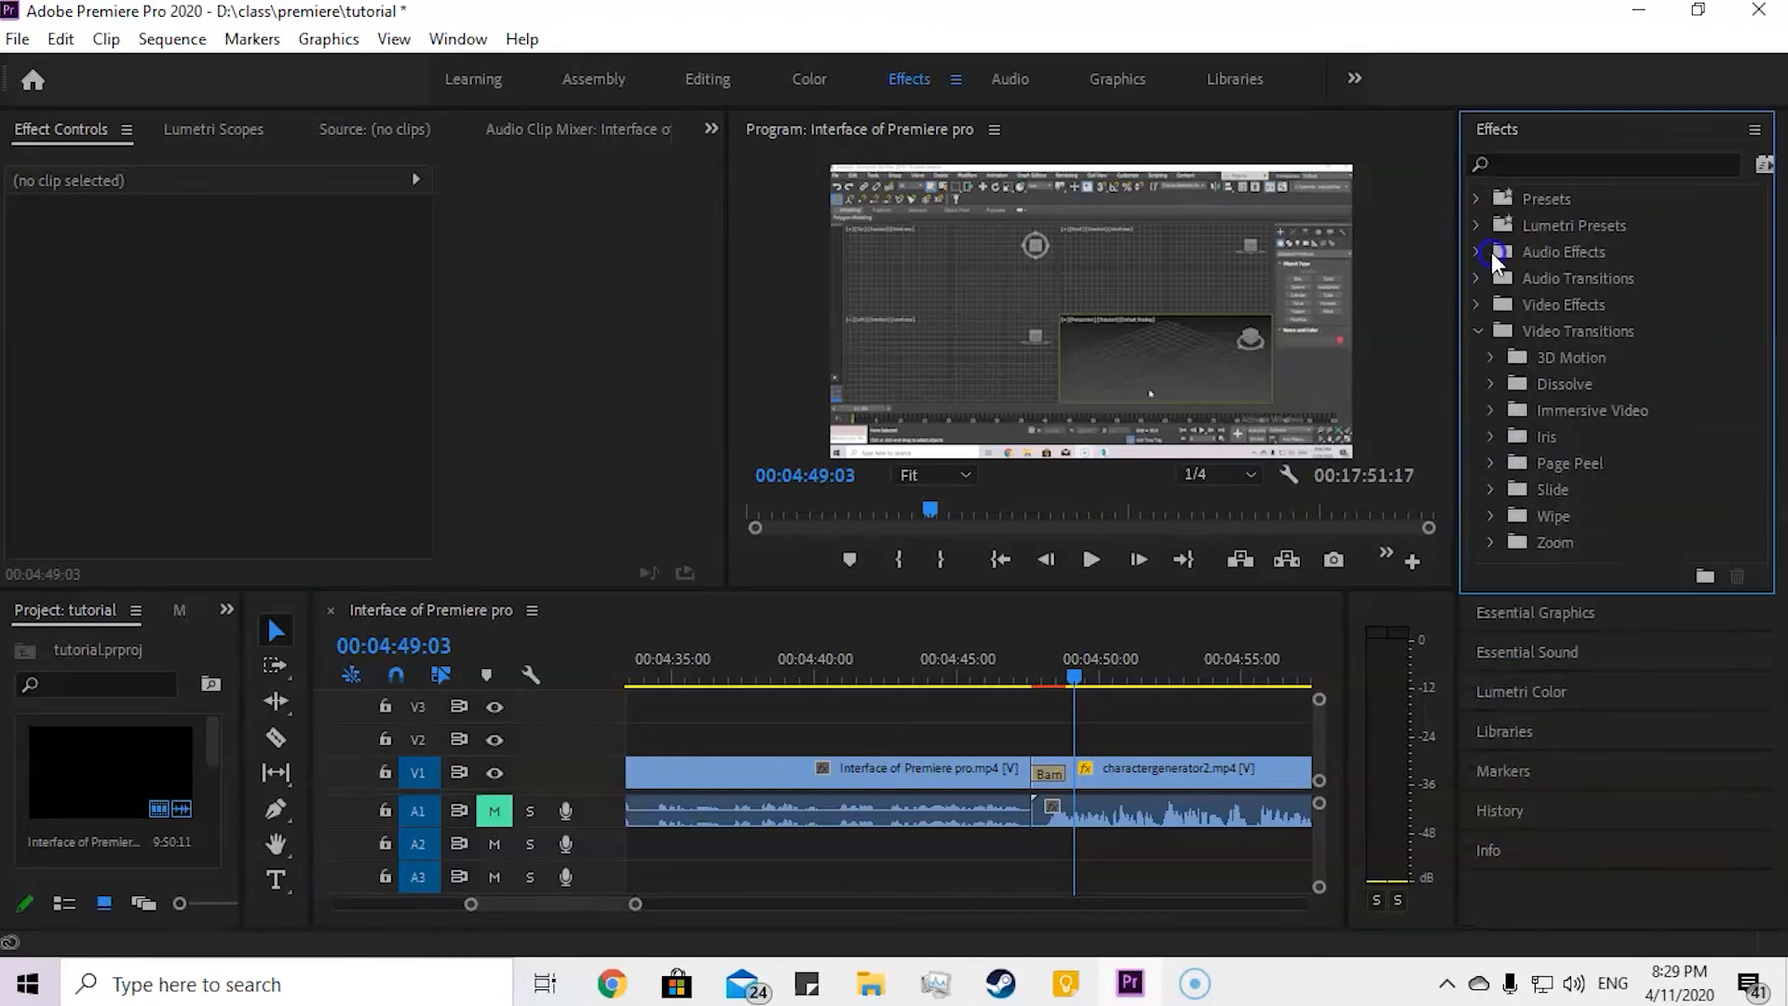
pyautogui.click(1472, 328)
# Step: Add Short_Guitar_Clip from the D:\class\class folder to track A2, starting at the playhead at 00:04:46:14
pyautogui.click(1046, 771)
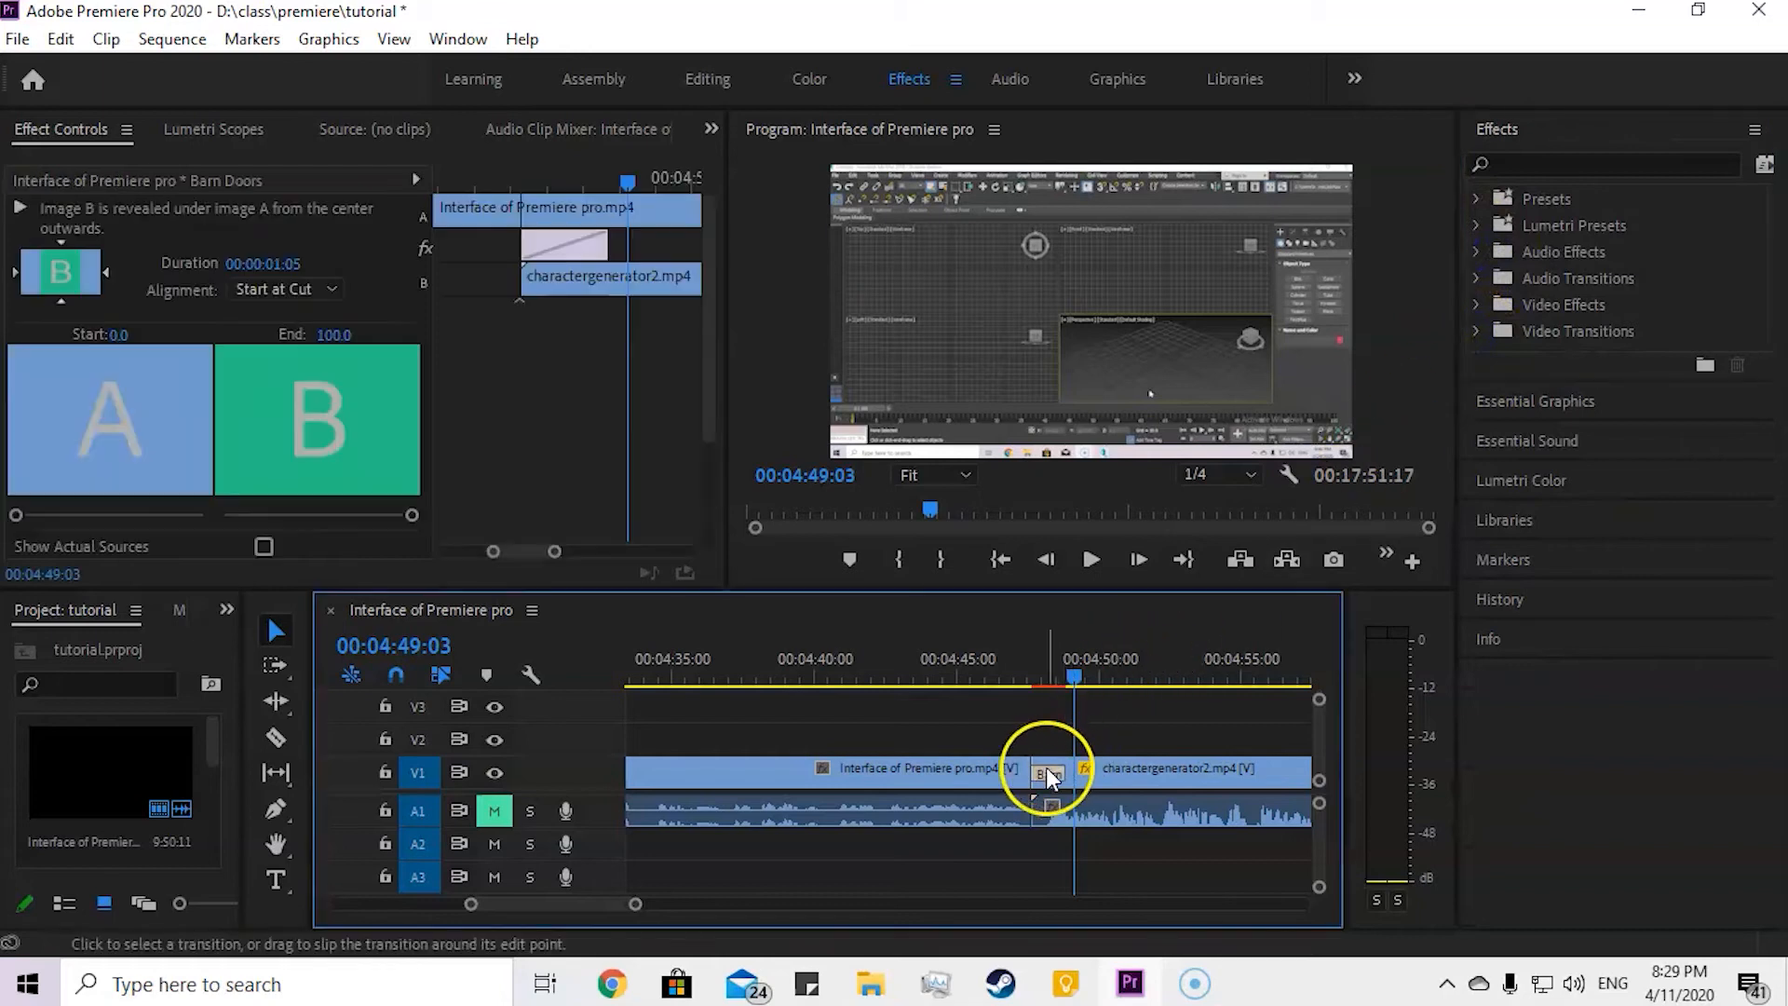
pyautogui.moveTo(1075, 672); pyautogui.dragTo(1001, 685)
pyautogui.click(870, 984)
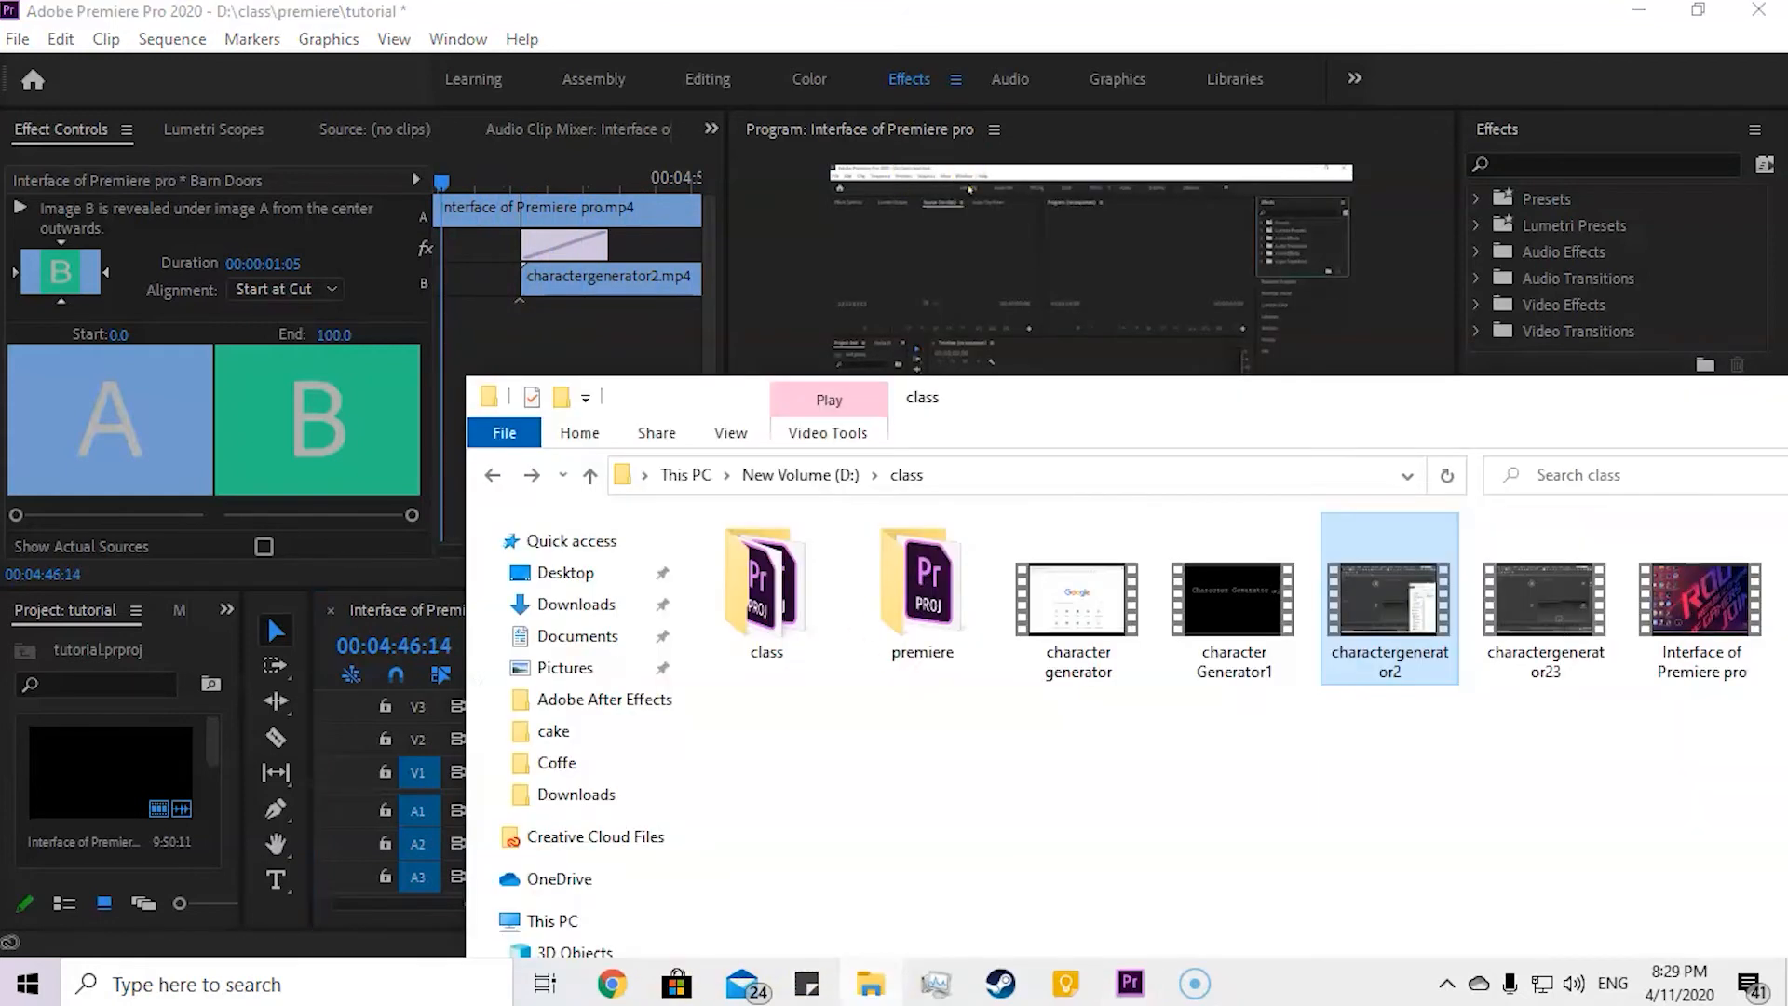
pyautogui.doubleClick(819, 556)
pyautogui.moveTo(989, 406); pyautogui.dragTo(1024, 182)
pyautogui.moveTo(899, 193); pyautogui.dragTo(1570, 177)
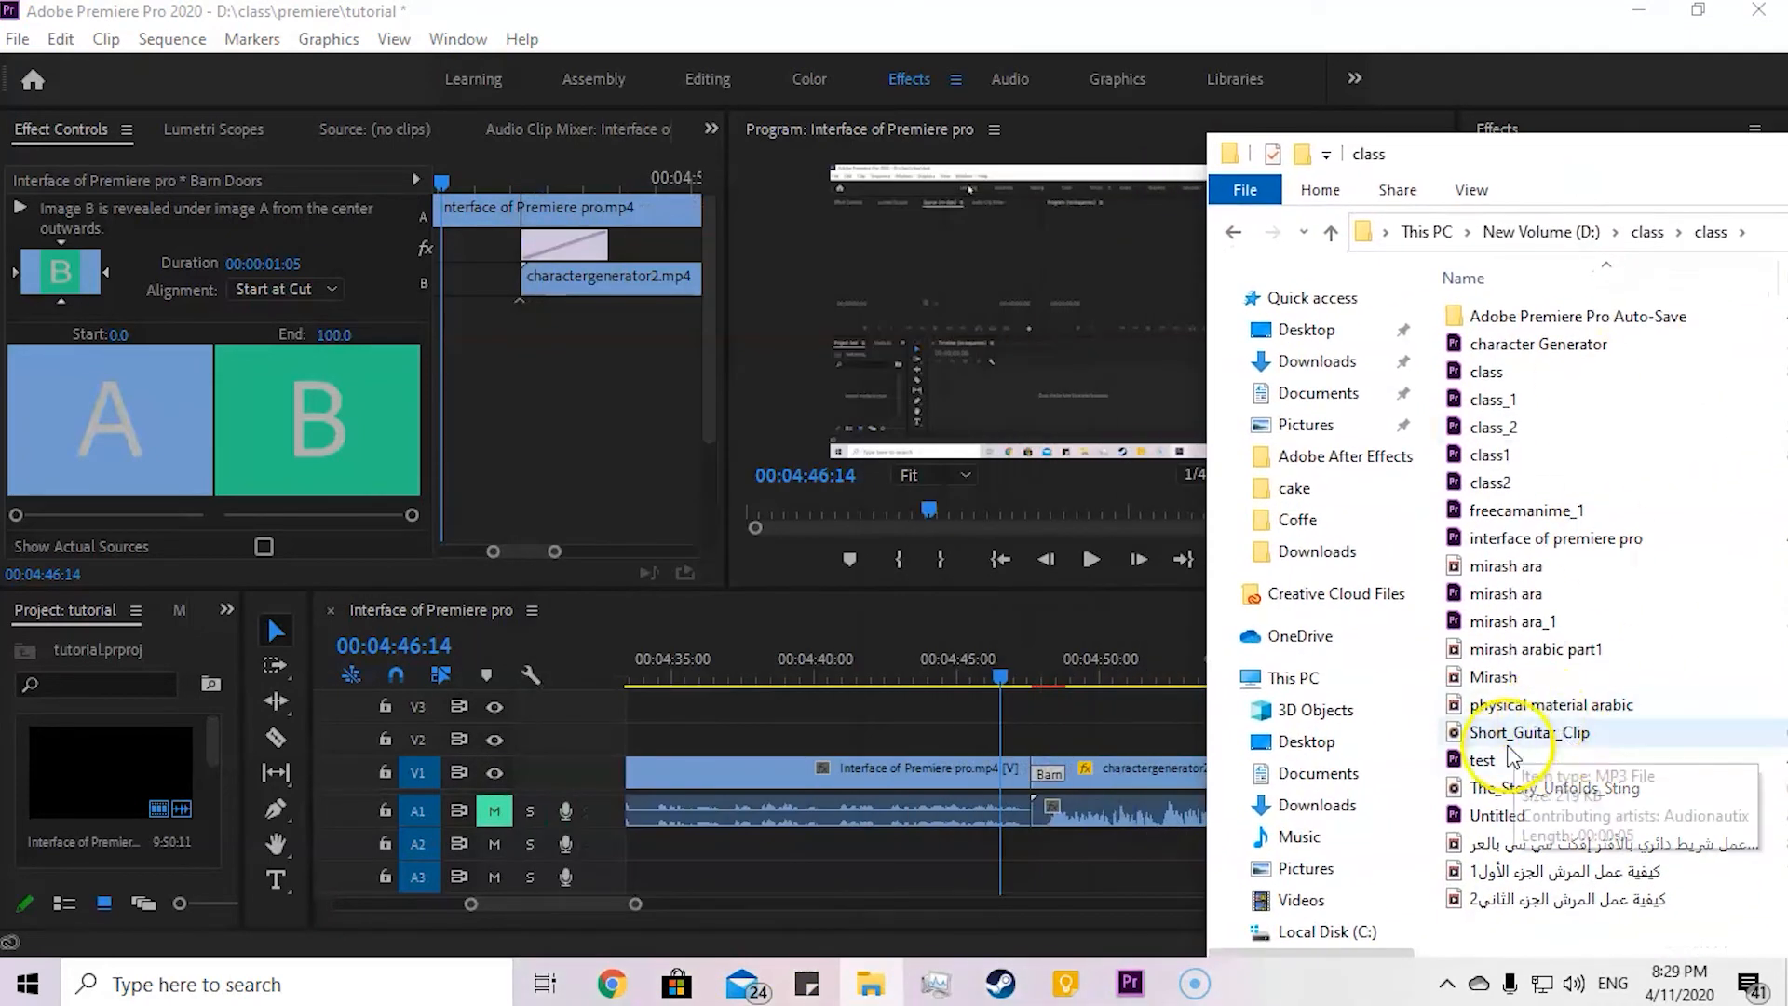
pyautogui.moveTo(1510, 740); pyautogui.dragTo(949, 855)
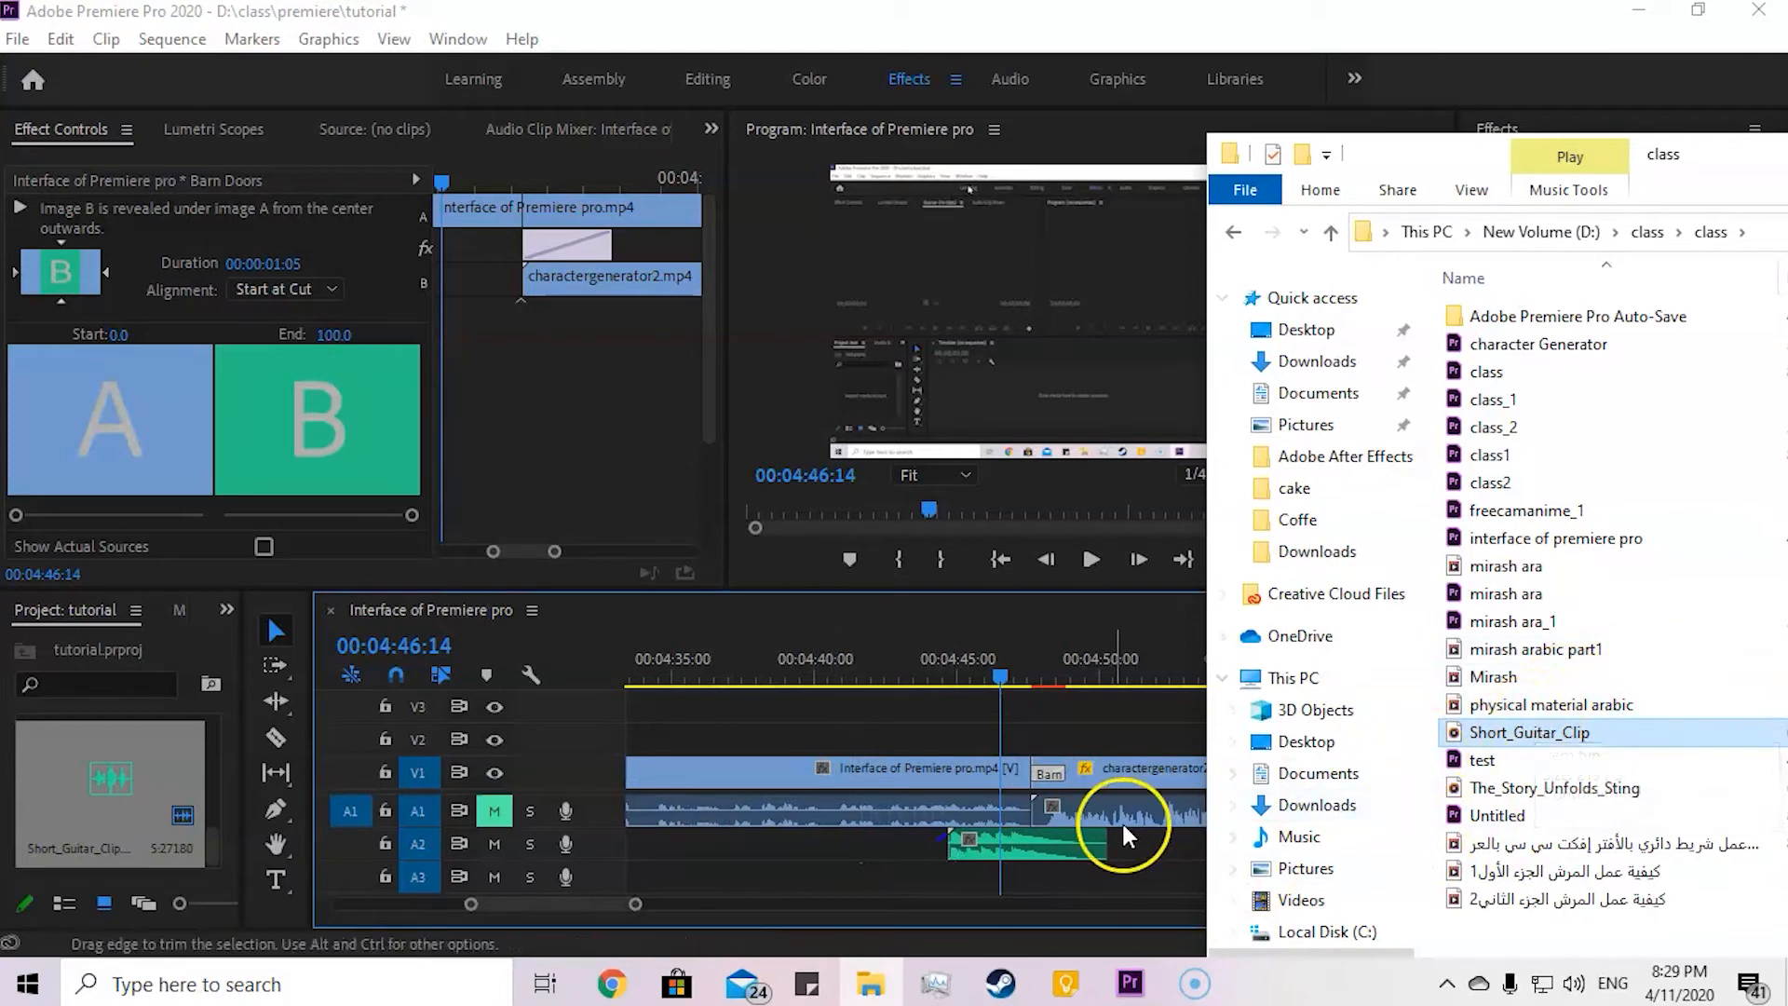
pyautogui.moveTo(1060, 845); pyautogui.dragTo(1109, 844)
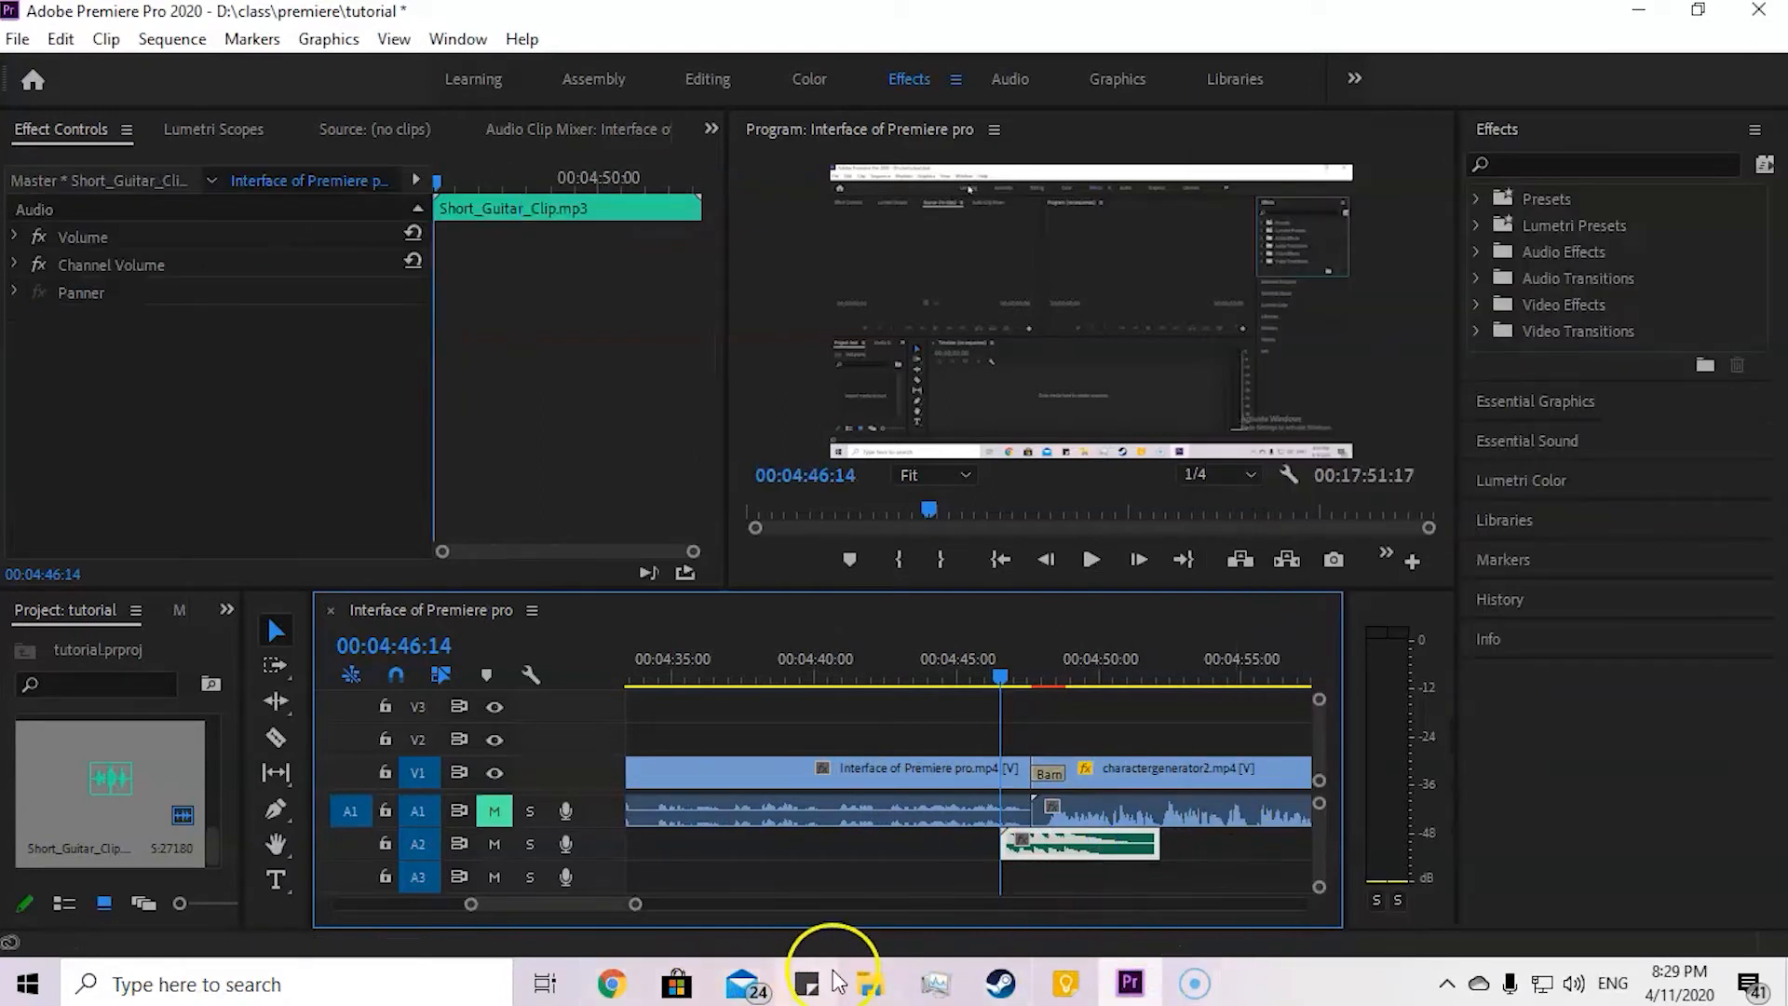
# Step: Add The_Story_Unfolds_Sting from the same folder and place it on A3 at about 00:04:50:00, overlapping the guitar clip's end
pyautogui.click(870, 983)
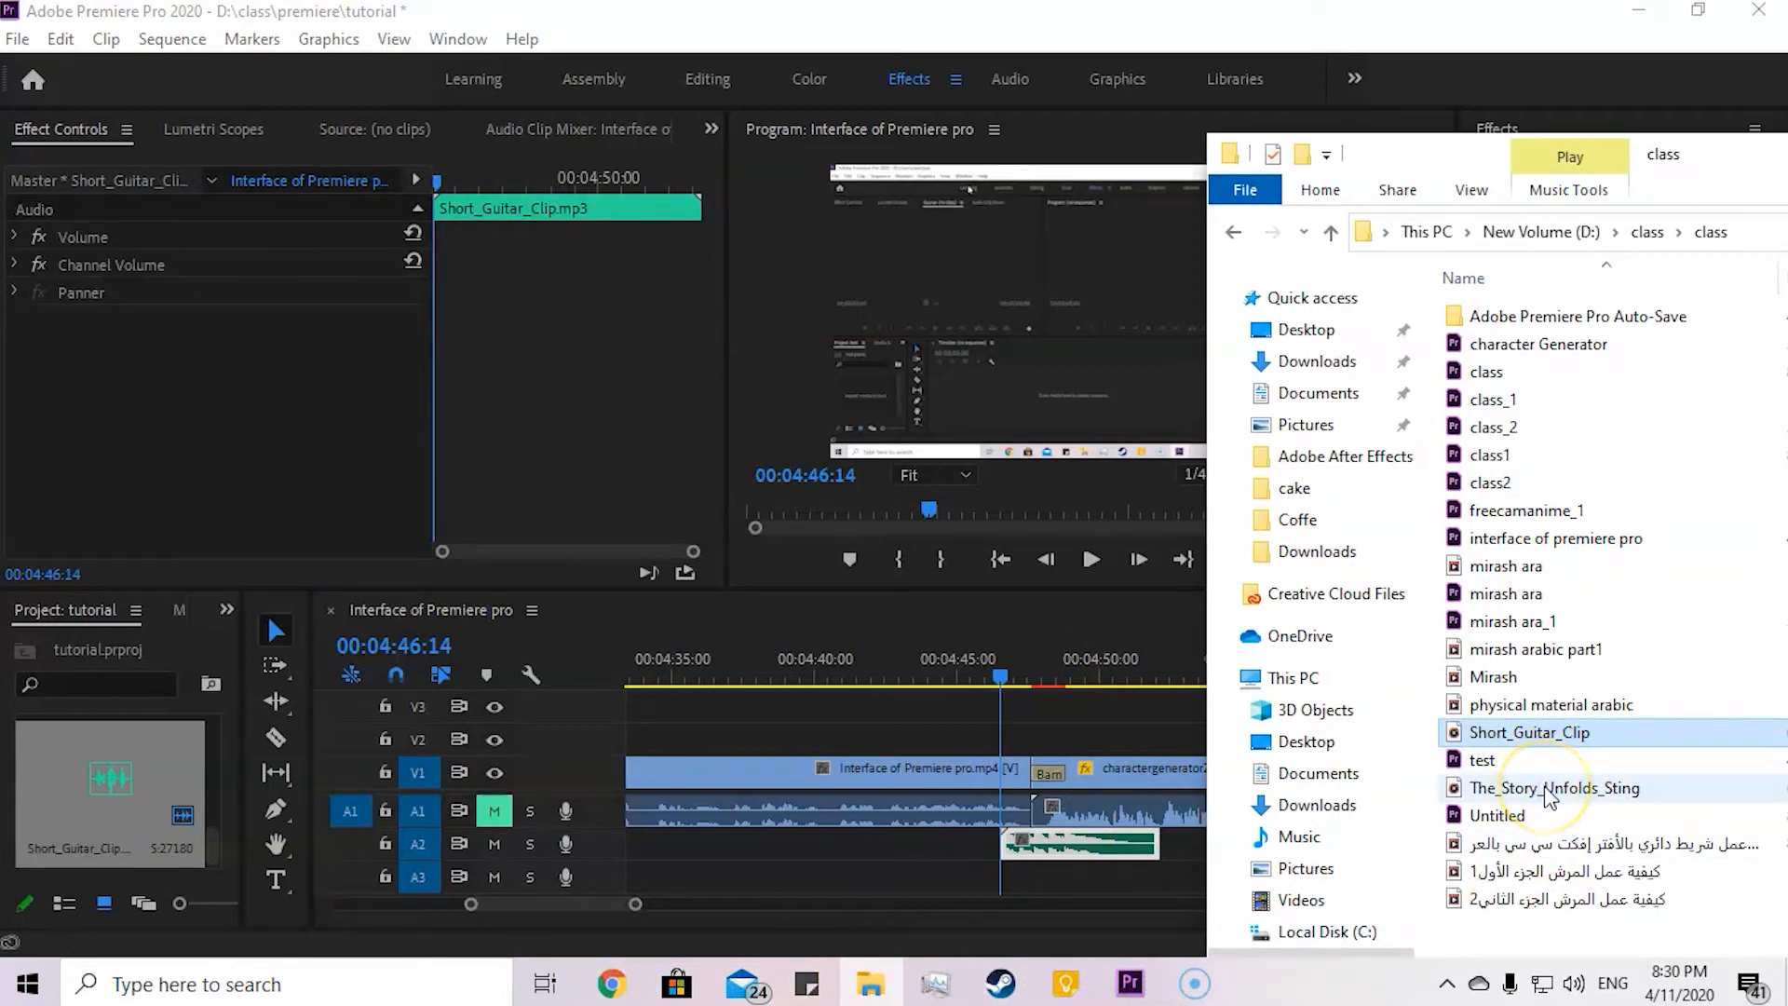
pyautogui.click(1541, 789)
pyautogui.moveTo(1541, 790); pyautogui.dragTo(800, 846)
pyautogui.moveTo(997, 679); pyautogui.dragTo(776, 708)
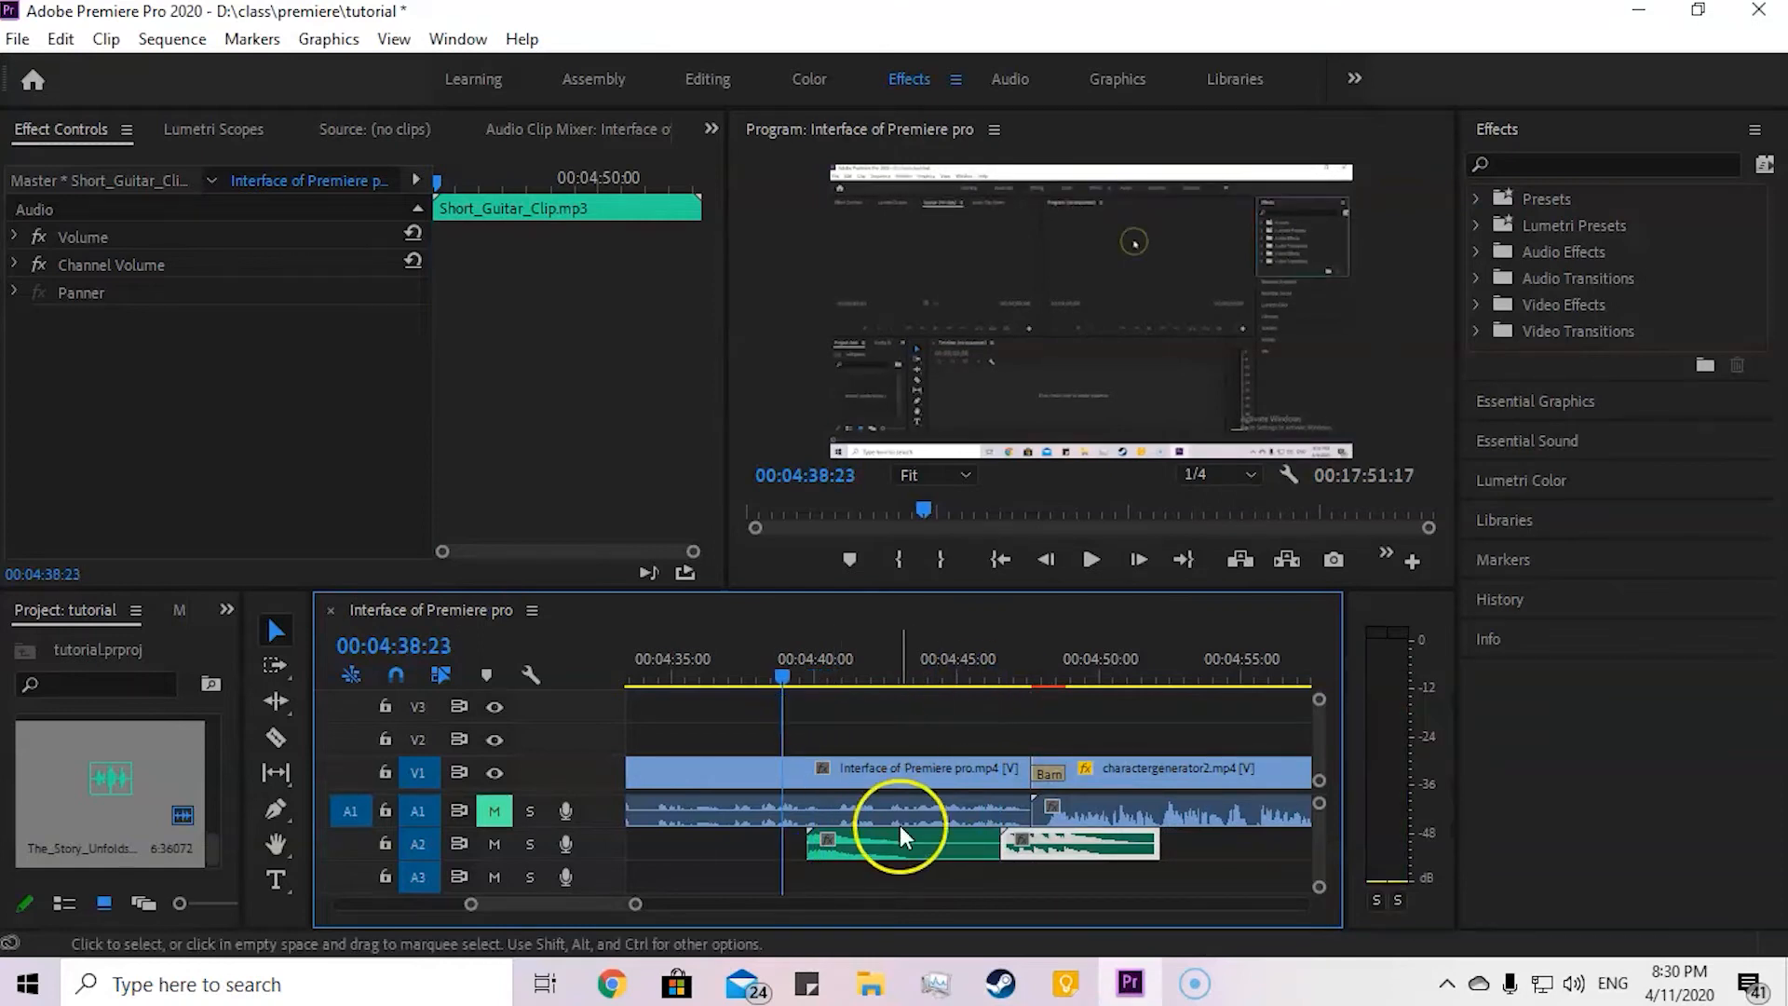
pyautogui.moveTo(919, 838); pyautogui.dragTo(1212, 885)
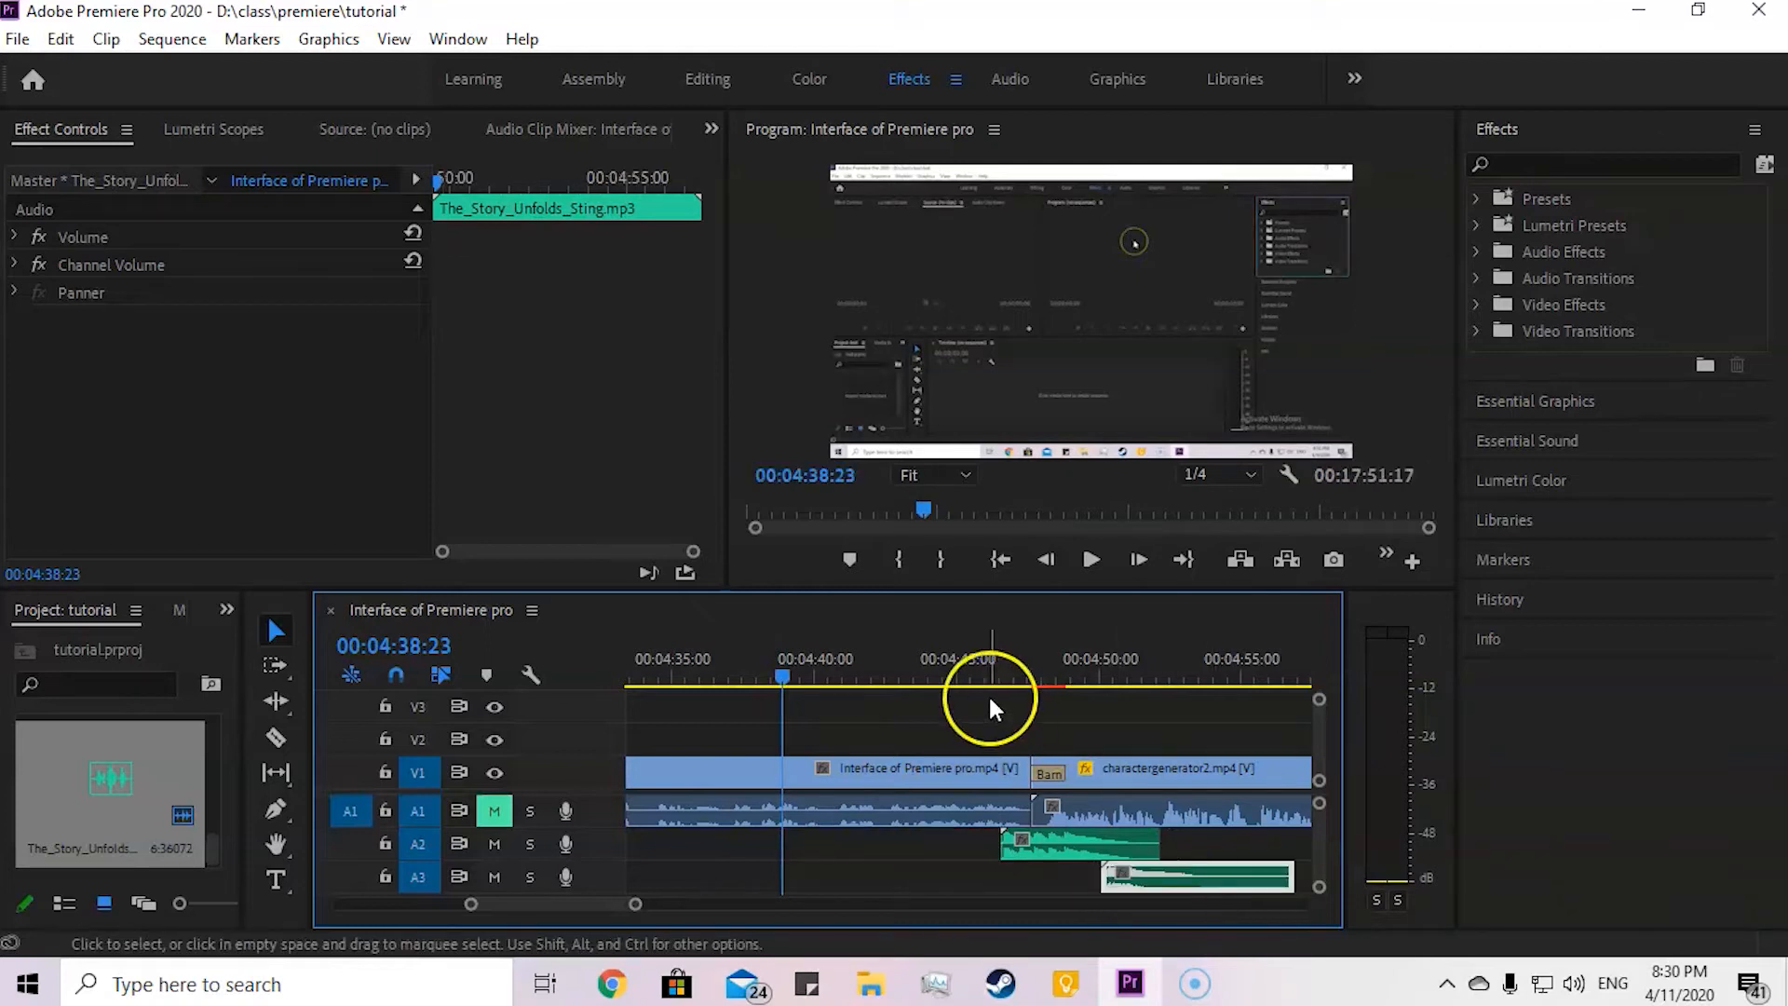
# Step: Play the overlapping audio clips from about 00:04:44, stop at 00:04:51:23 and select the guitar clip on A2
pyautogui.moveTo(790, 680); pyautogui.dragTo(942, 684)
pyautogui.click(621, 810)
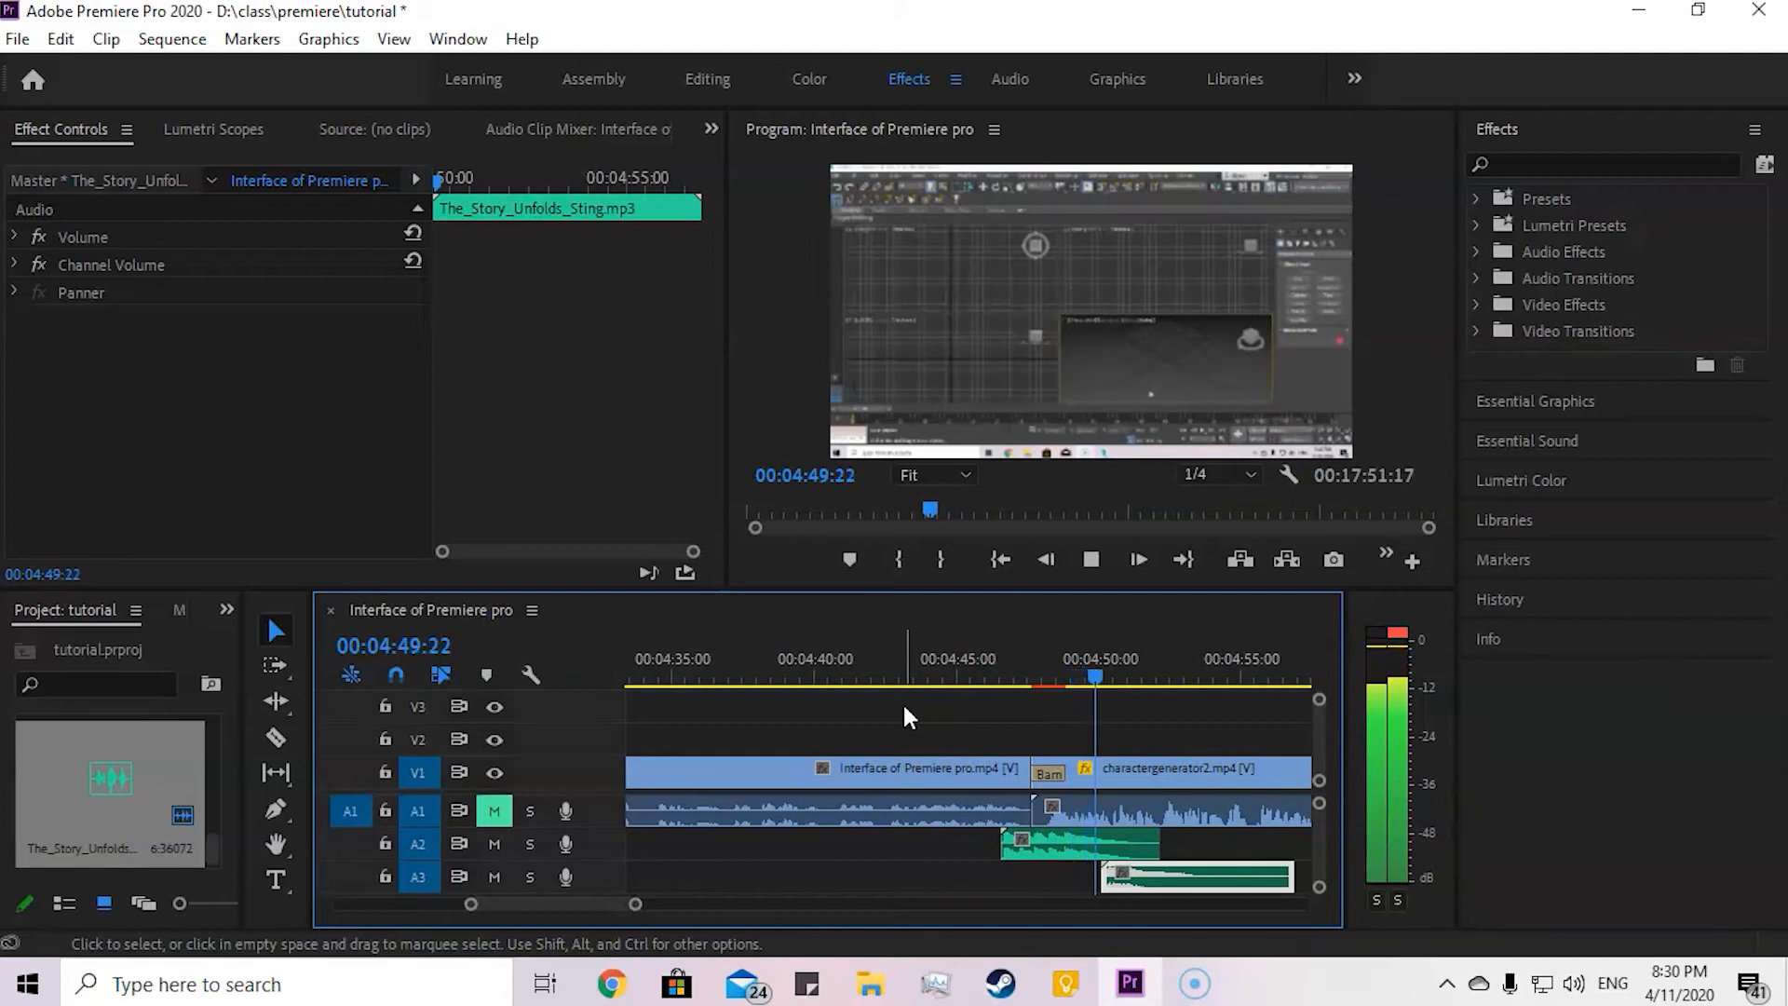
pyautogui.click(1198, 765)
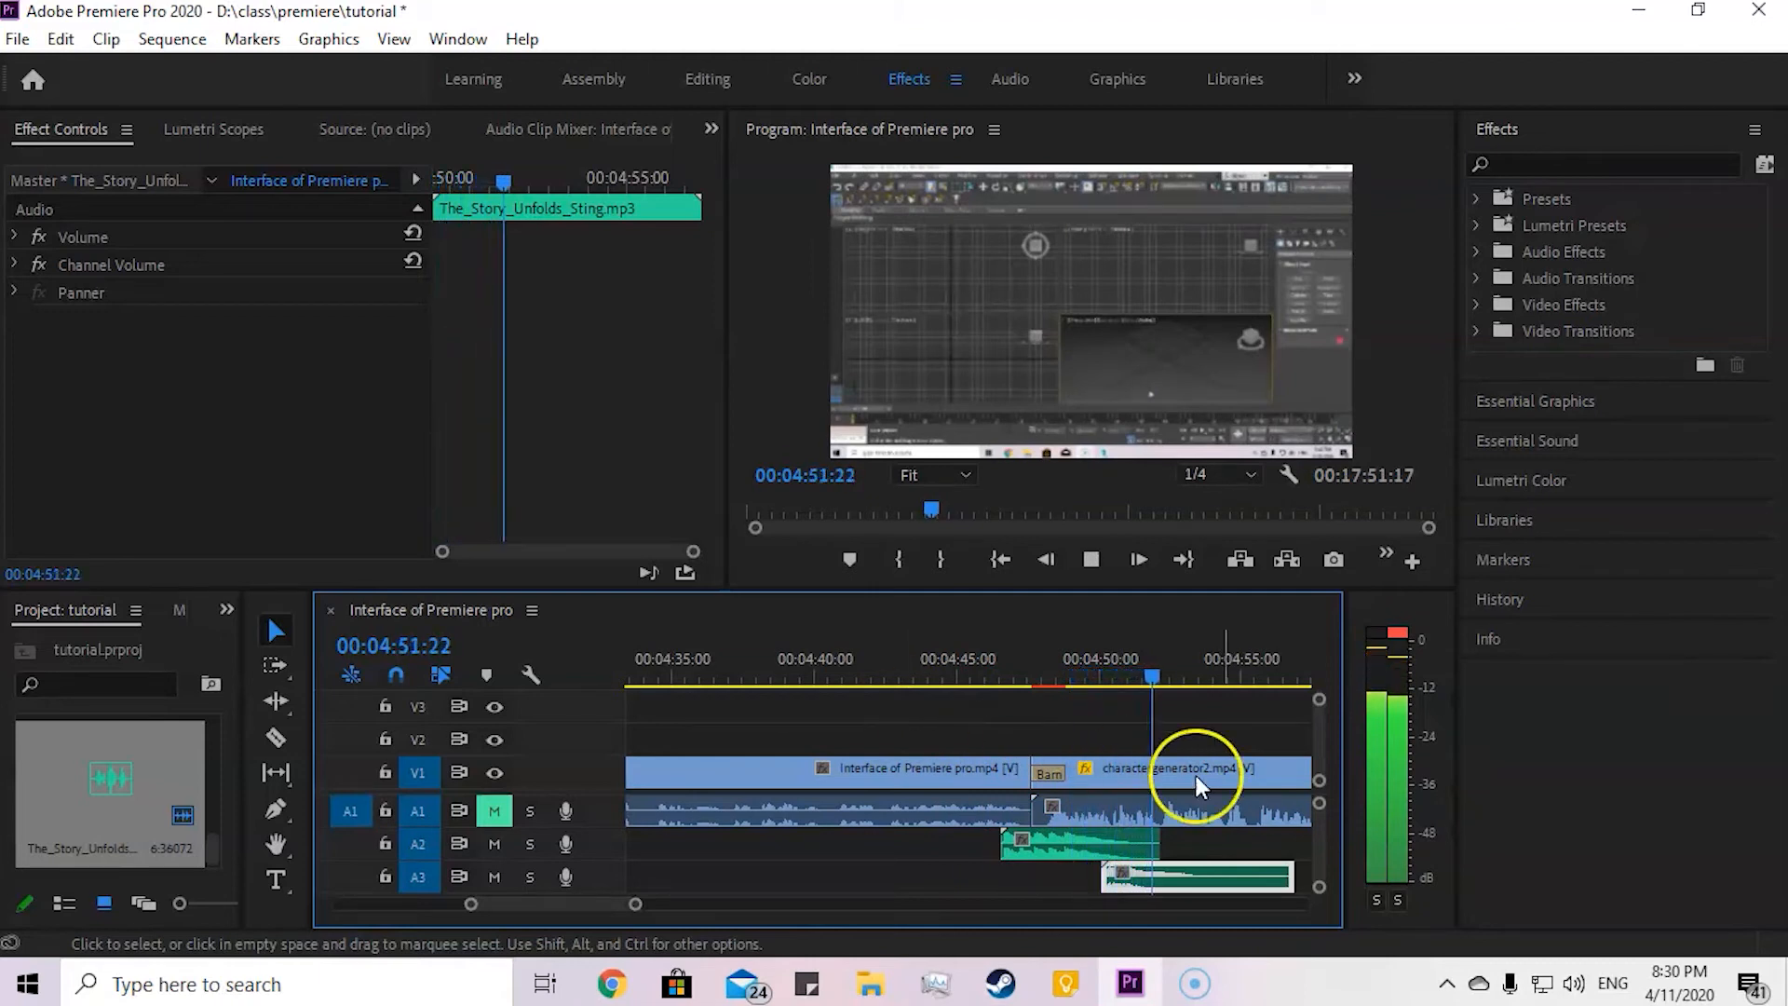
pyautogui.click(1154, 875)
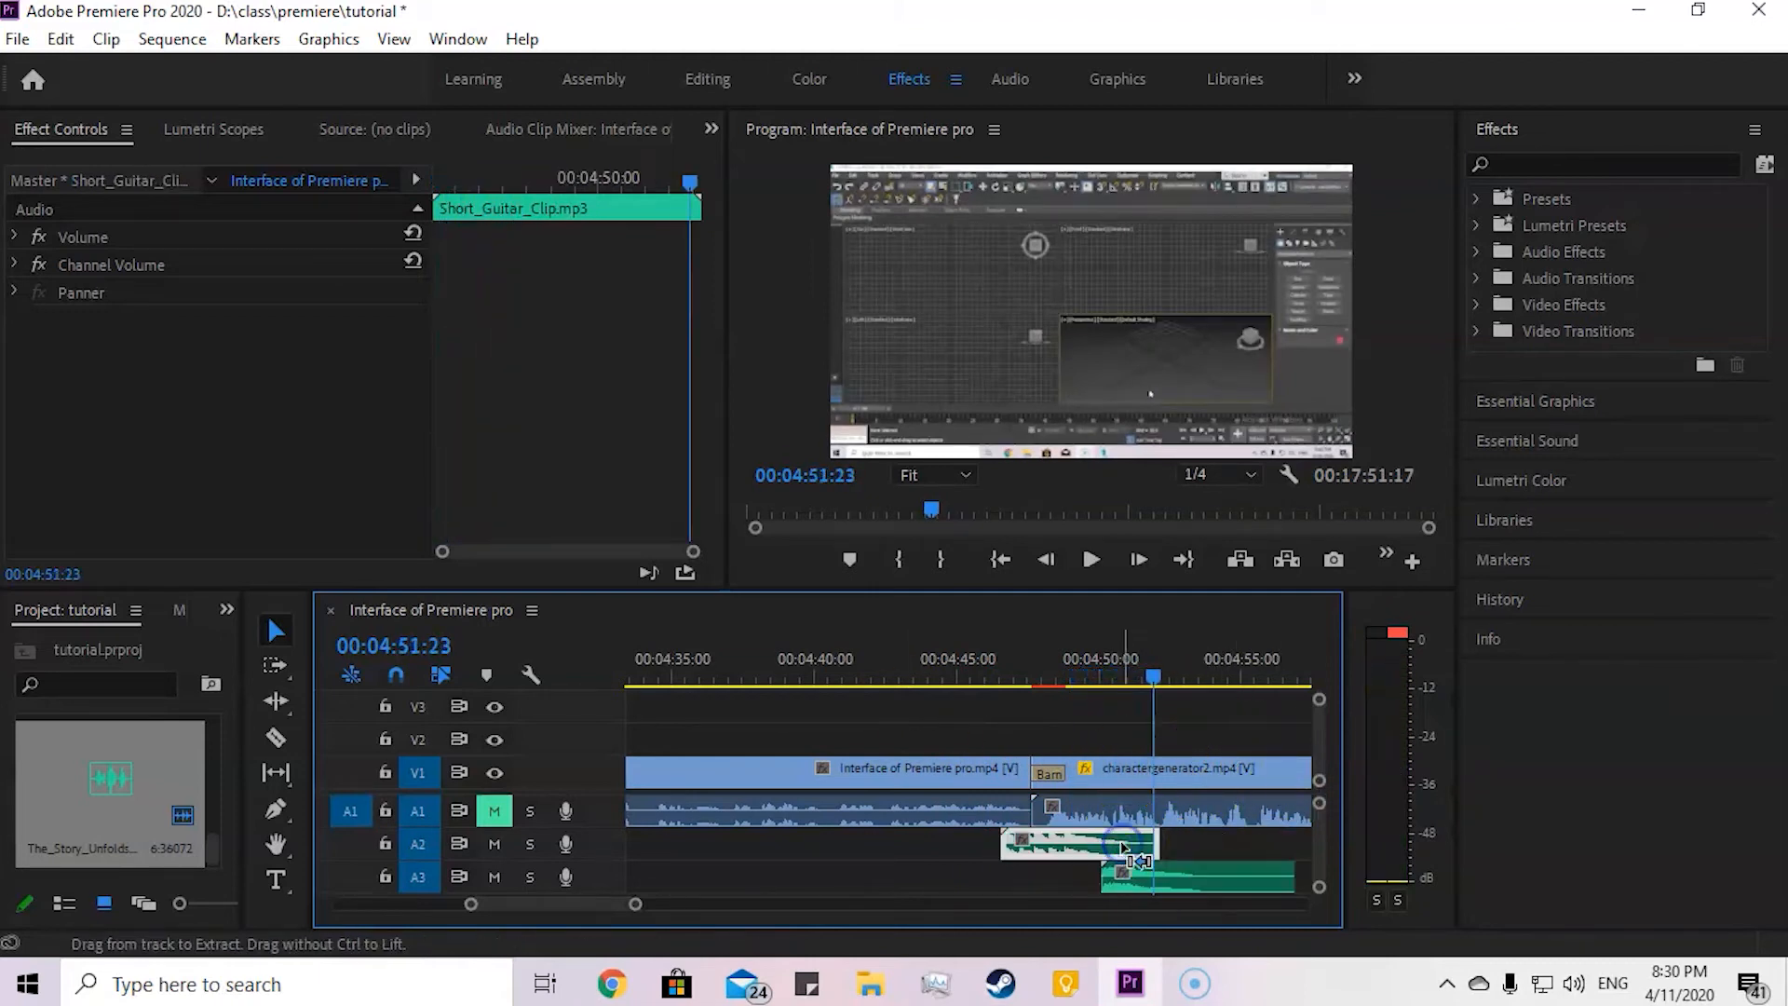
pyautogui.click(1118, 849)
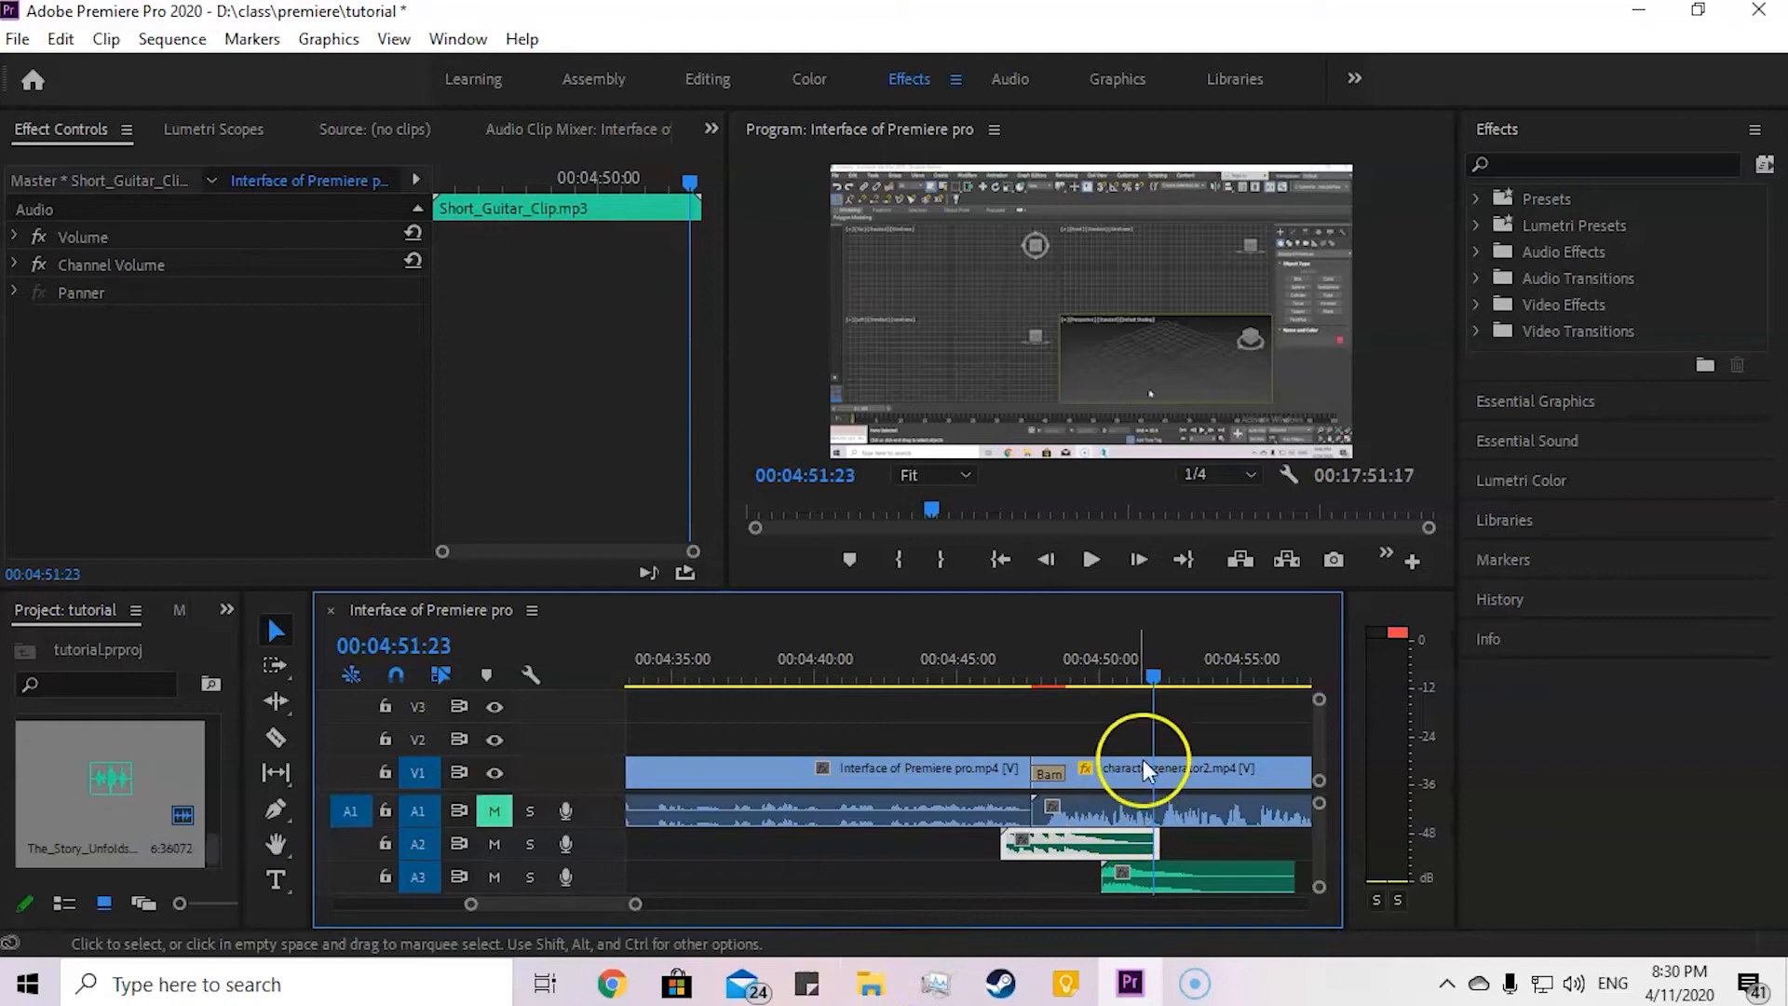
# Step: Examine the whole sequence on the timeline, comparing the short music clips with the full-length video clips
pyautogui.press('-')
pyautogui.press('-')
pyautogui.press('-')
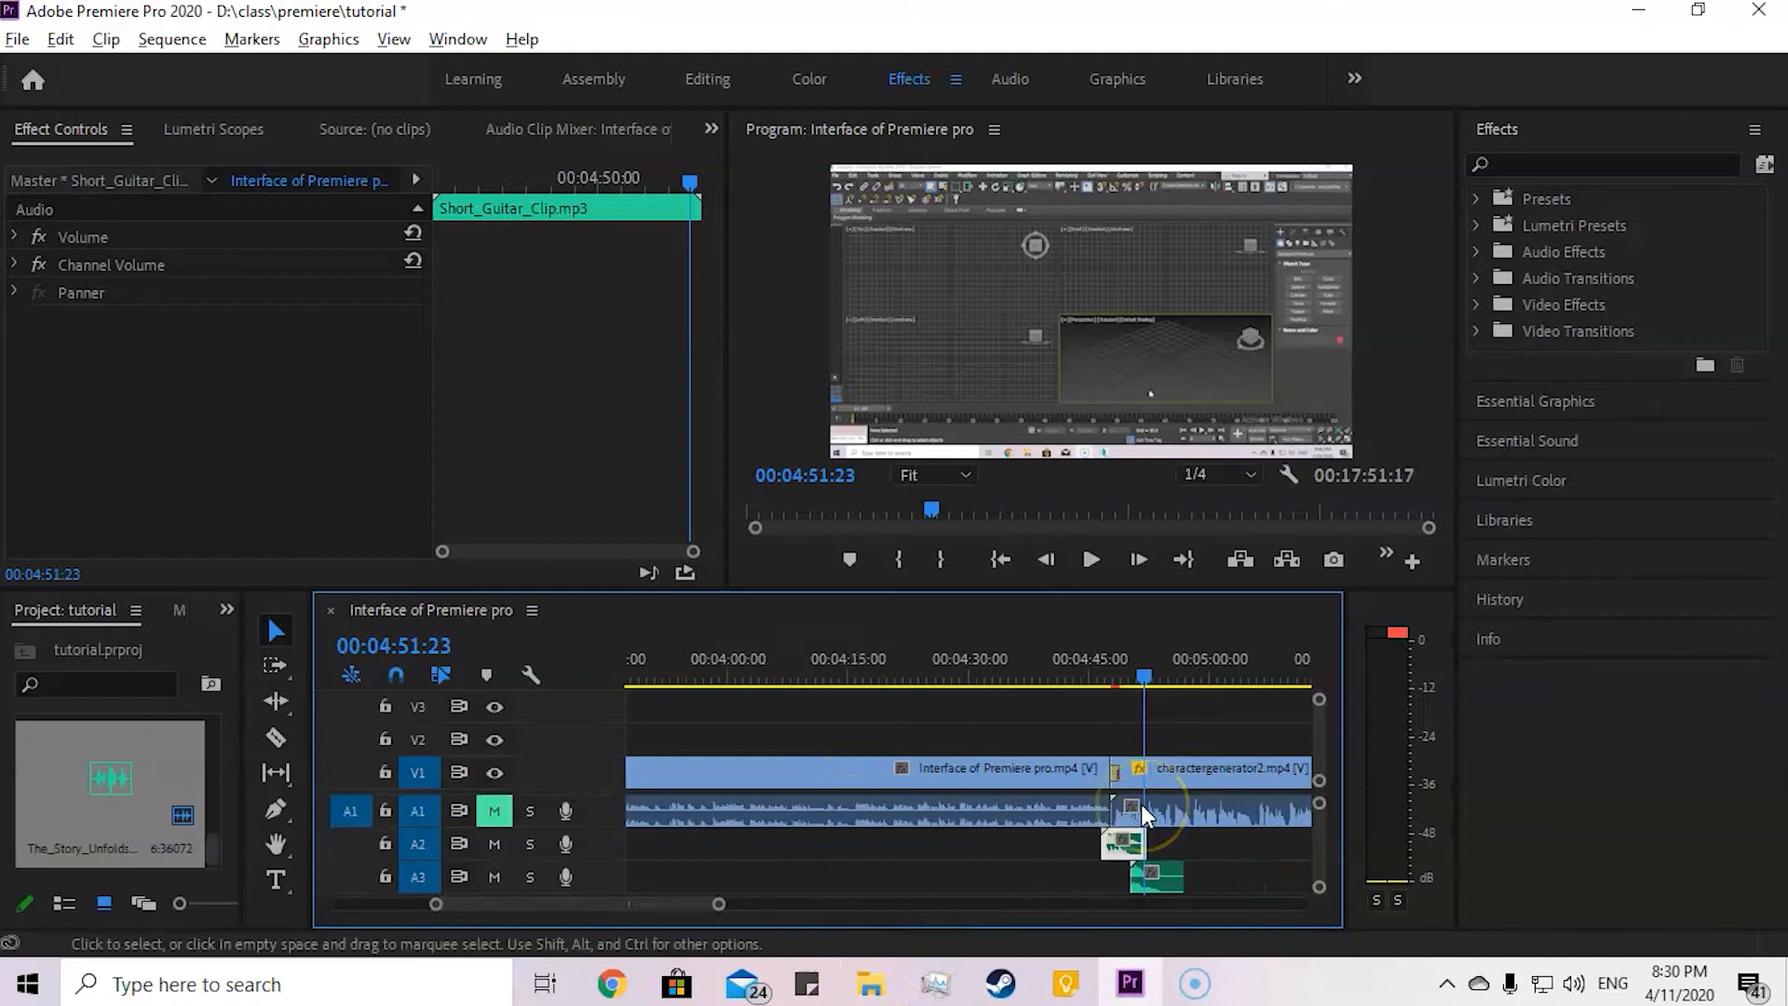
pyautogui.press('-')
pyautogui.press('-')
pyautogui.press('-')
pyautogui.press('-')
pyautogui.press('-')
pyautogui.press('-')
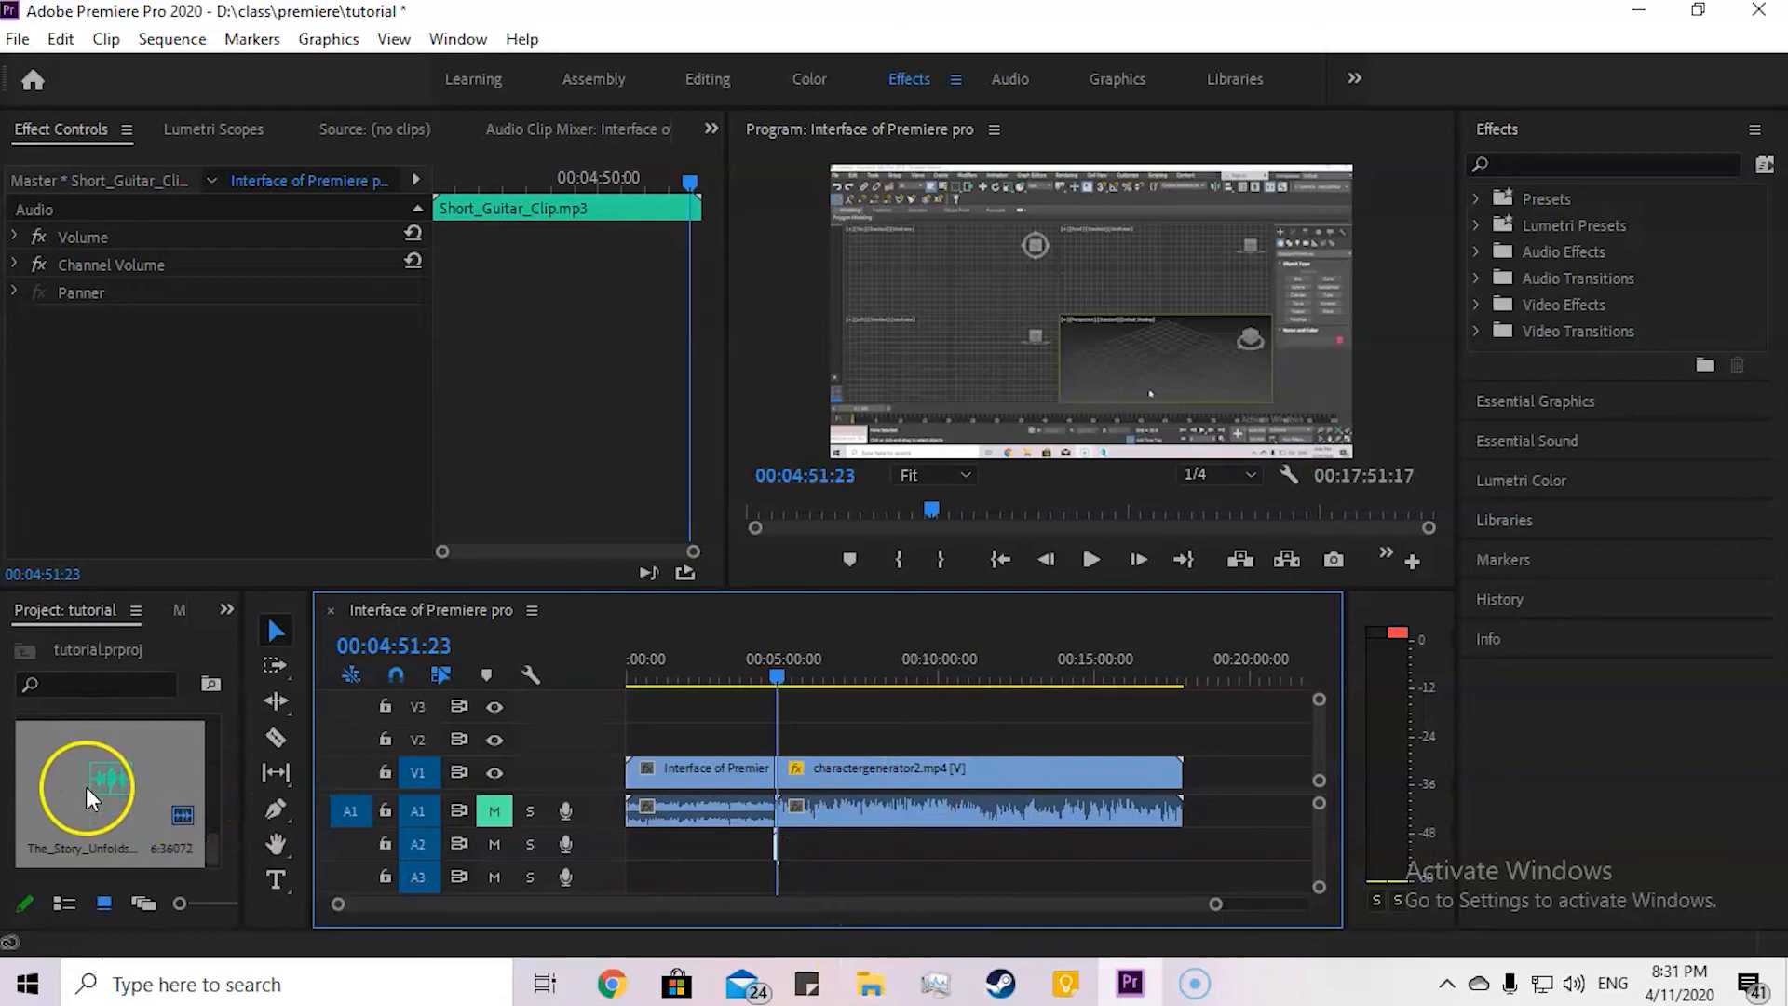
pyautogui.scroll(1, 93, 784)
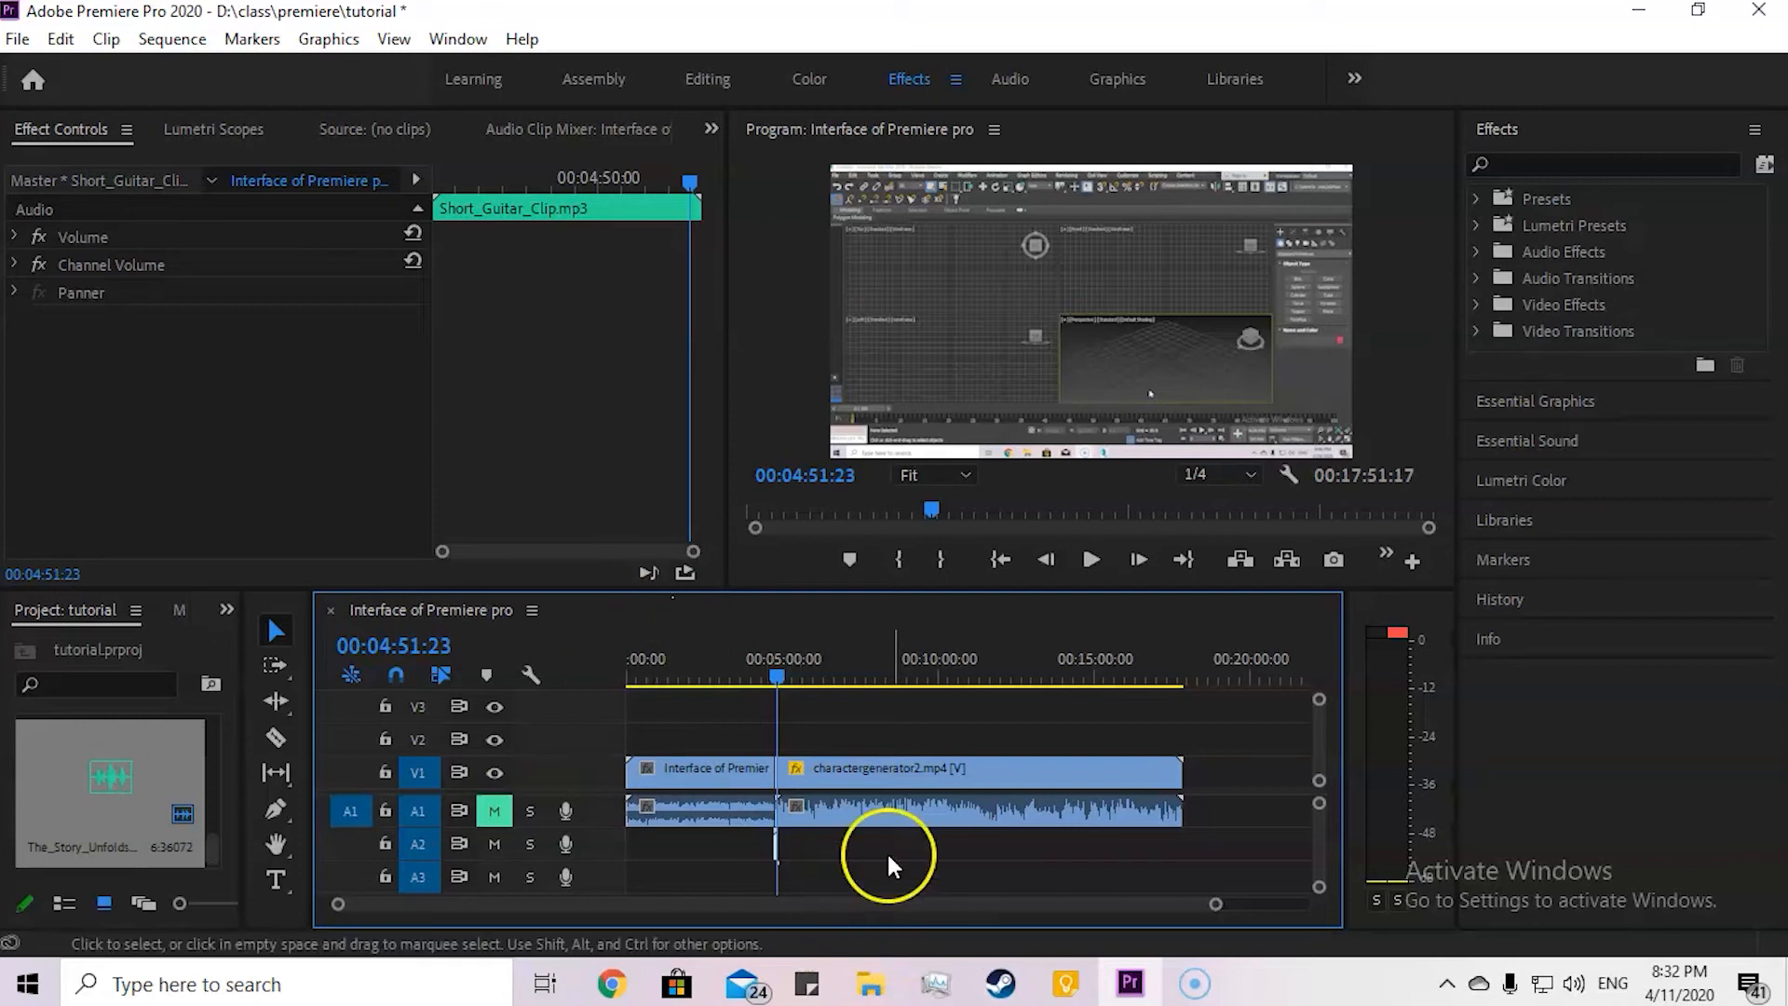
# Step: Select the charactergenerator2 clip, unmute track A1 and move the playhead to 00:06:25:22
pyautogui.click(840, 779)
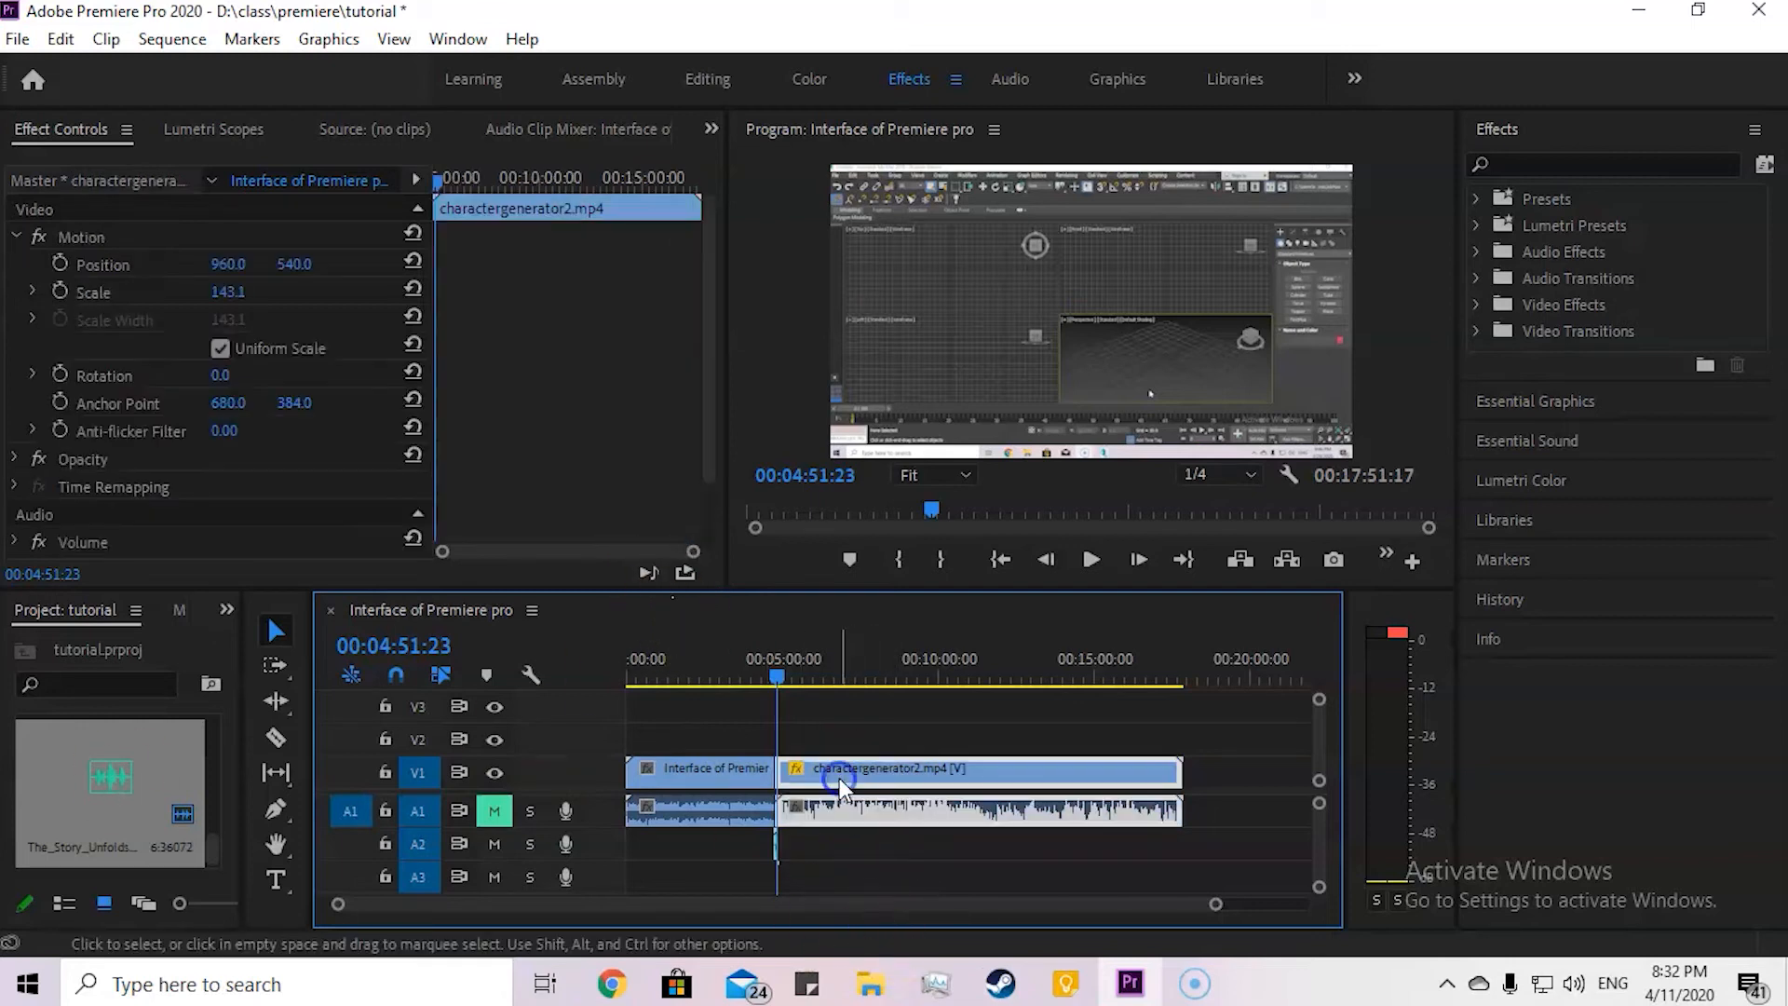
pyautogui.click(492, 810)
pyautogui.moveTo(771, 675); pyautogui.dragTo(826, 678)
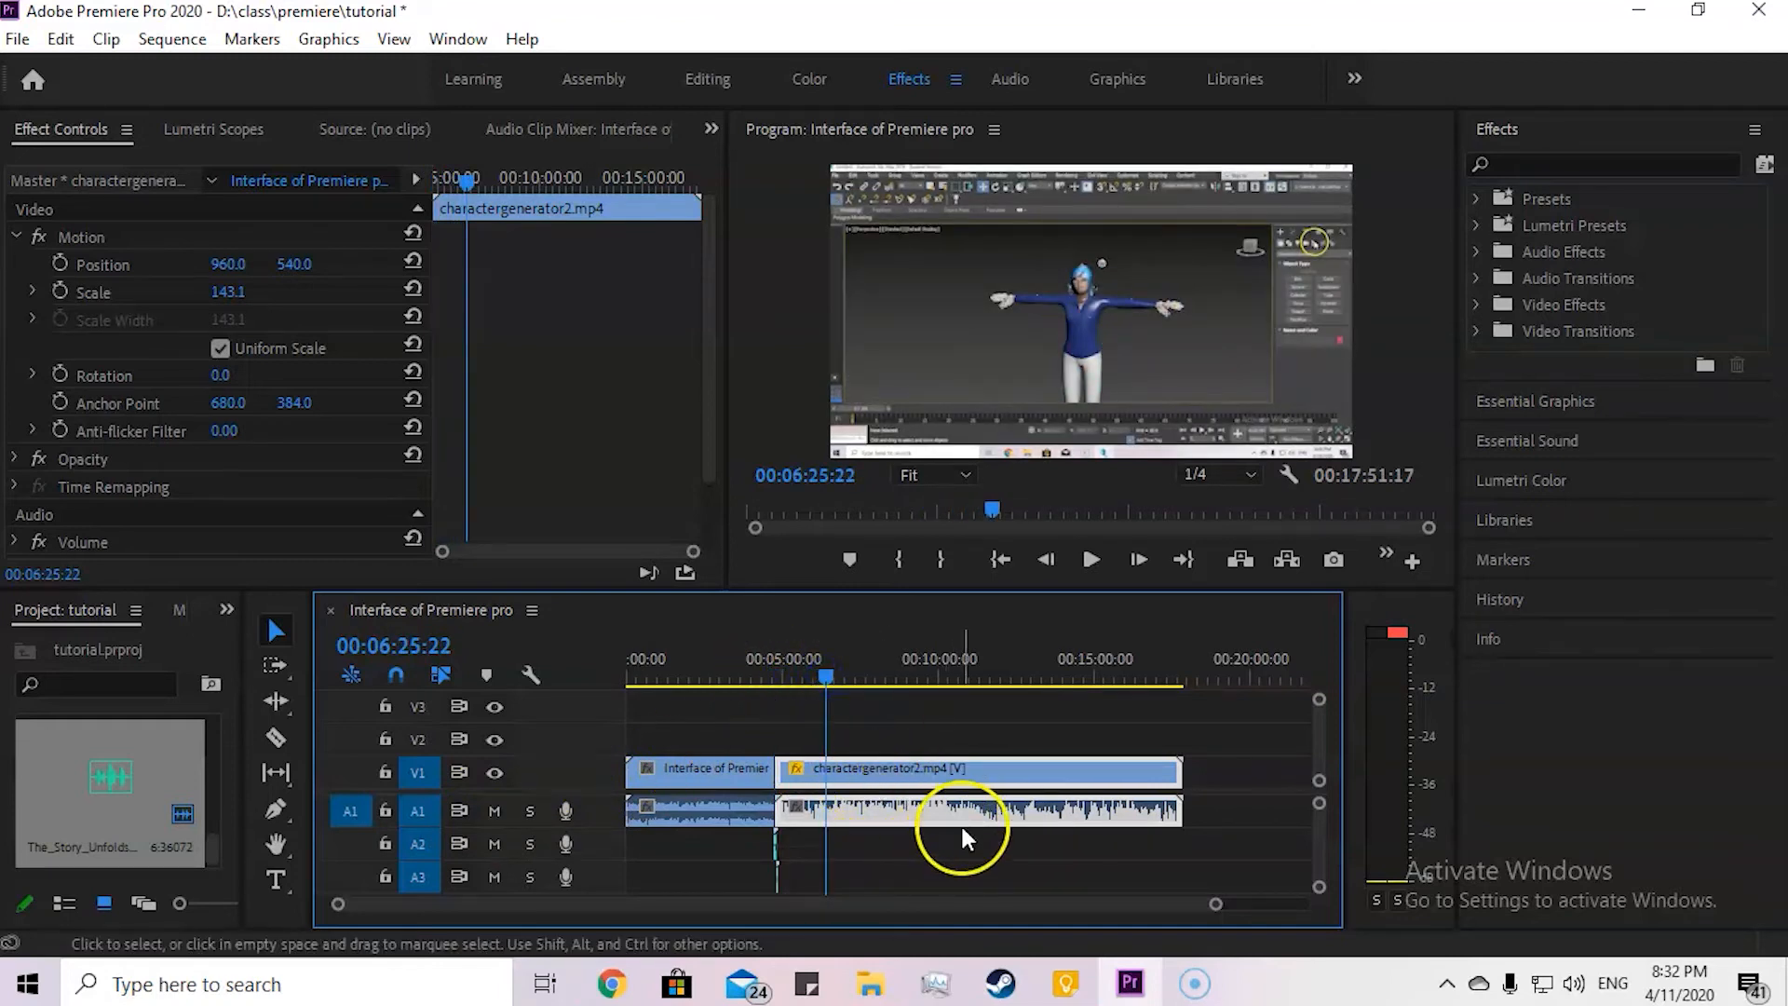
pyautogui.rightClick(845, 767)
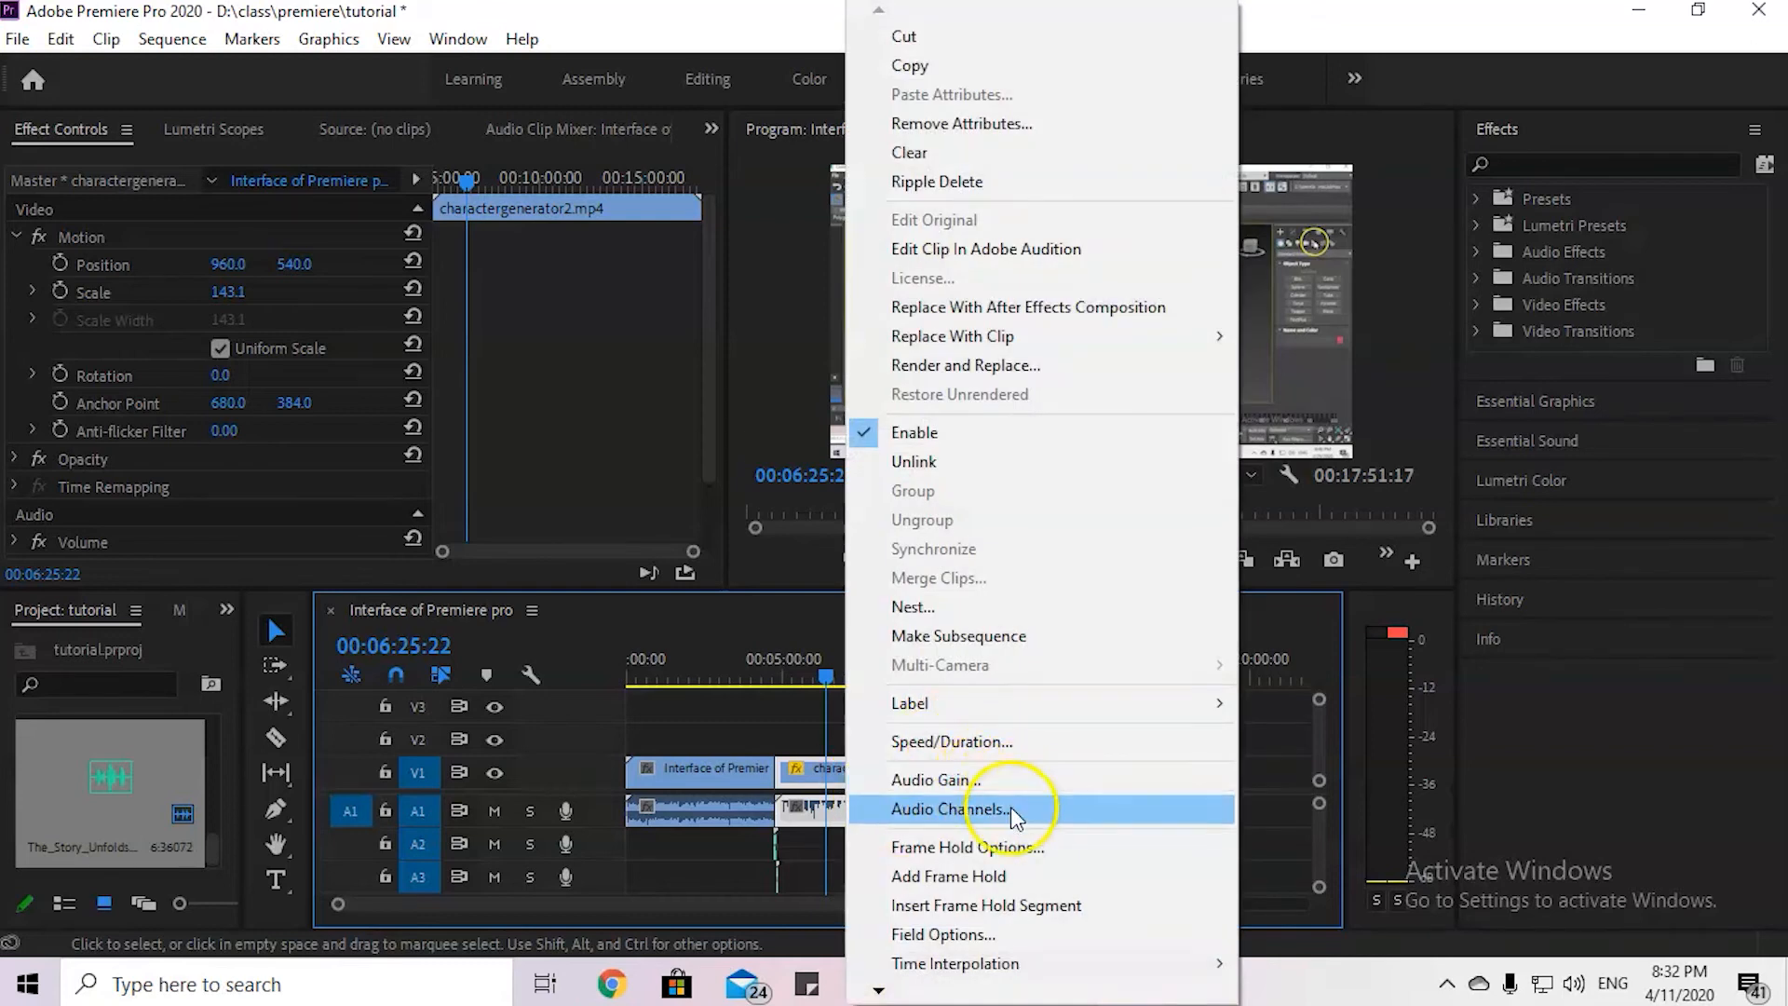
pyautogui.click(769, 745)
pyautogui.click(858, 803)
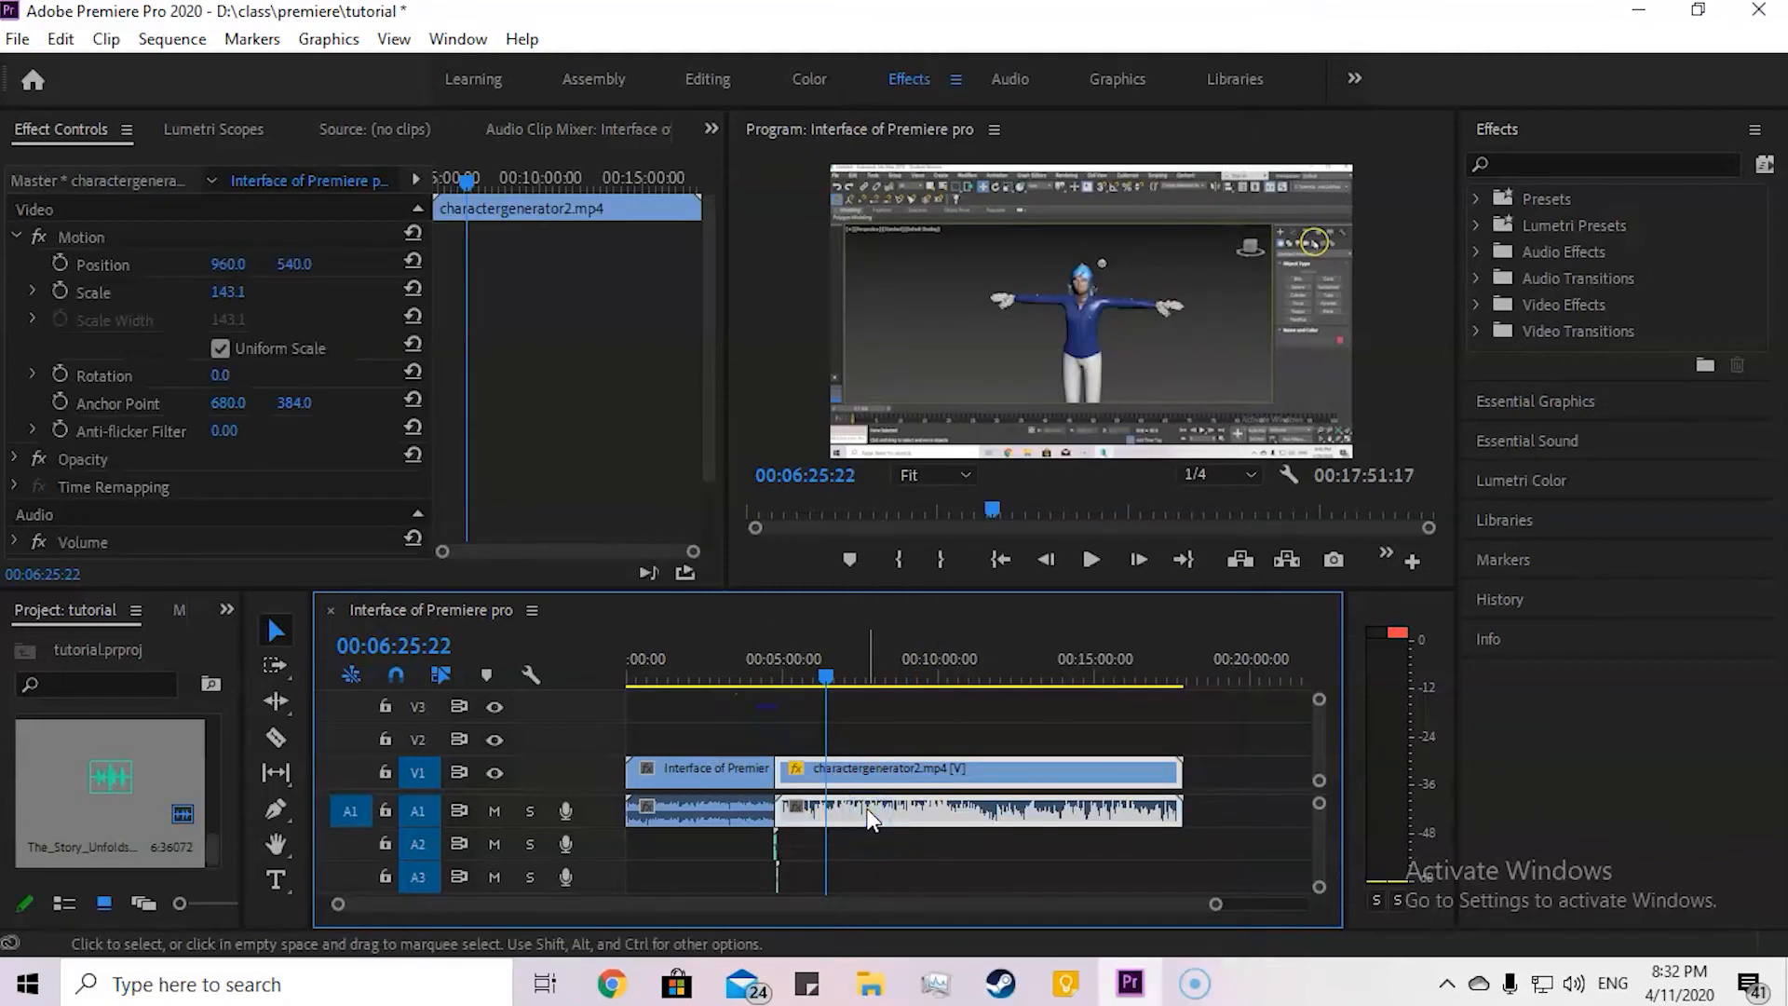
# Step: Expand the Volume settings of the charactergenerator2 clip so that Bypass and Level are shown
pyautogui.scroll(3, 836, 816)
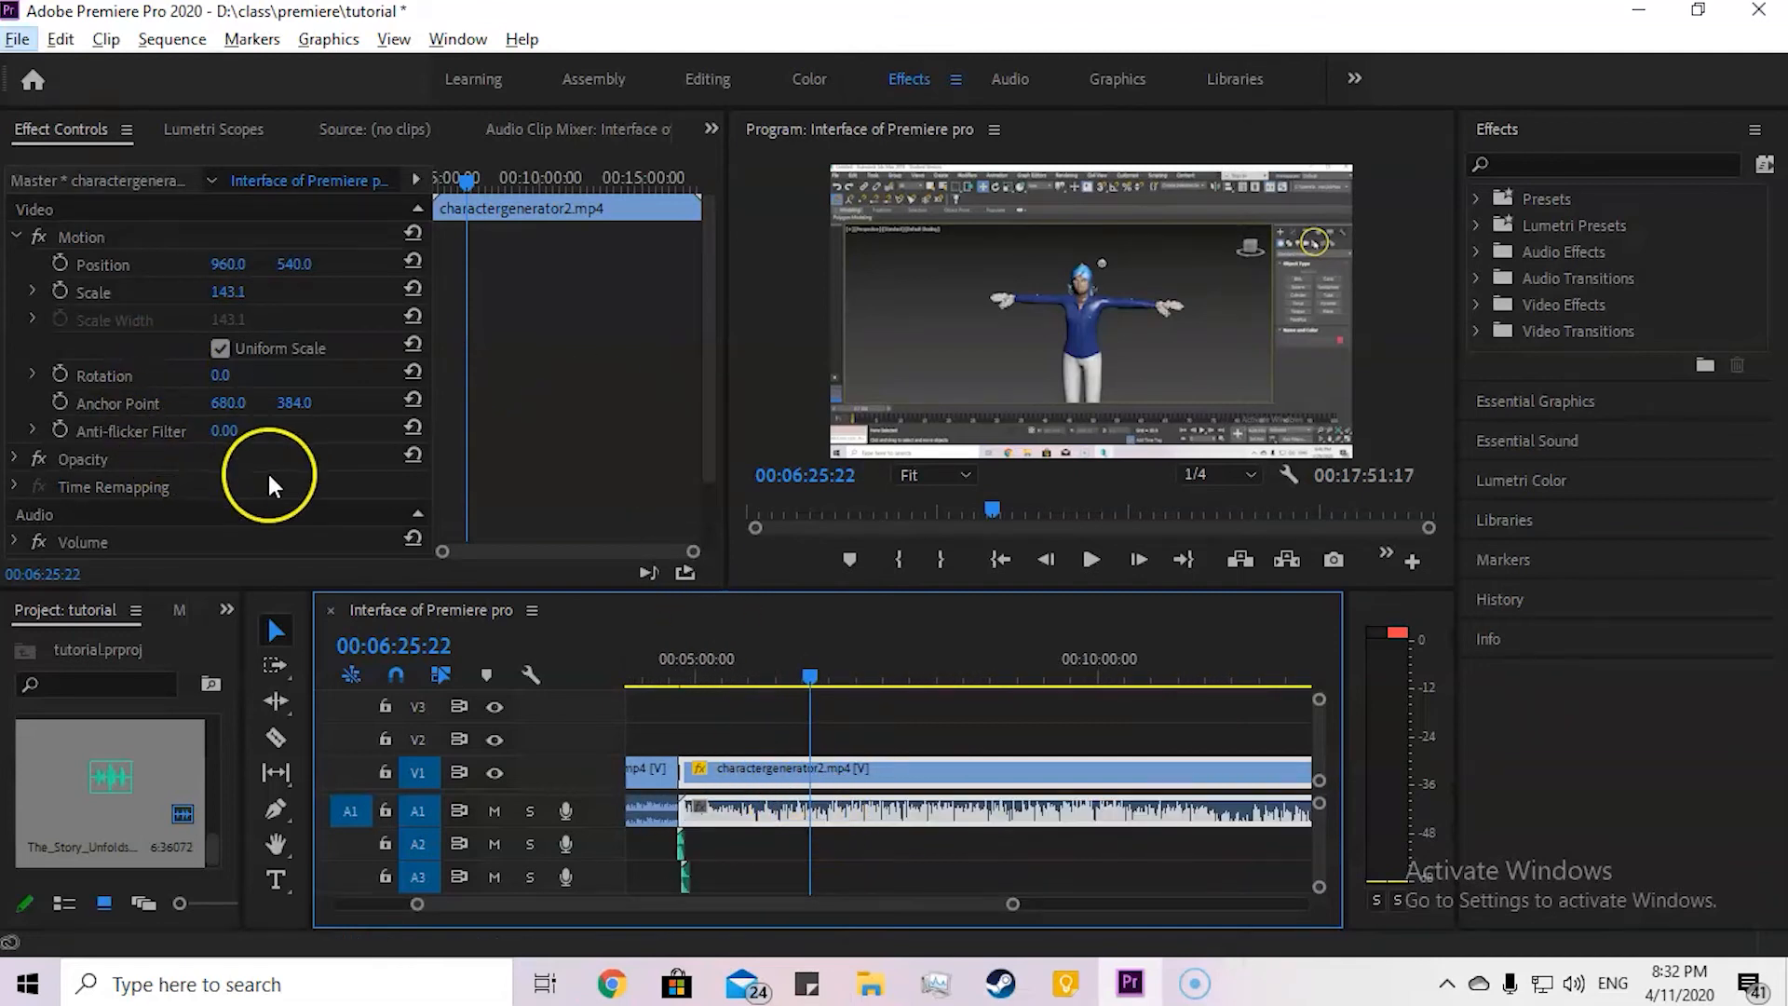
pyautogui.click(15, 541)
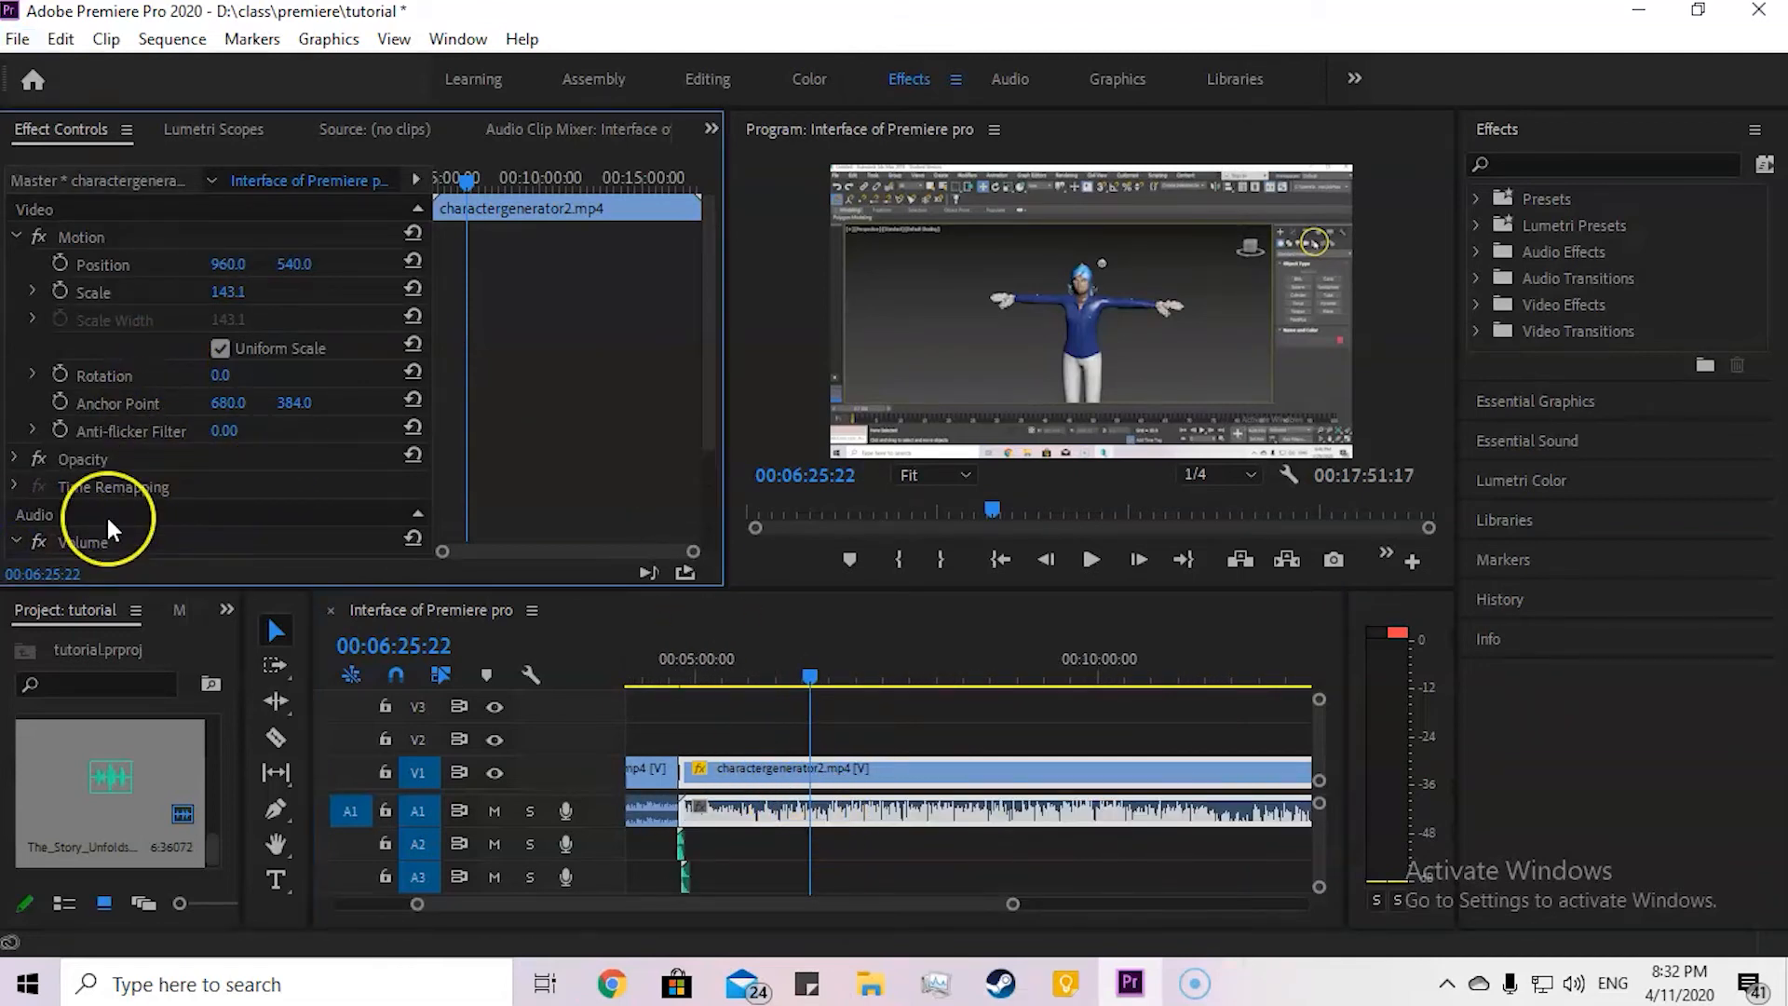
pyautogui.scroll(-3, 93, 465)
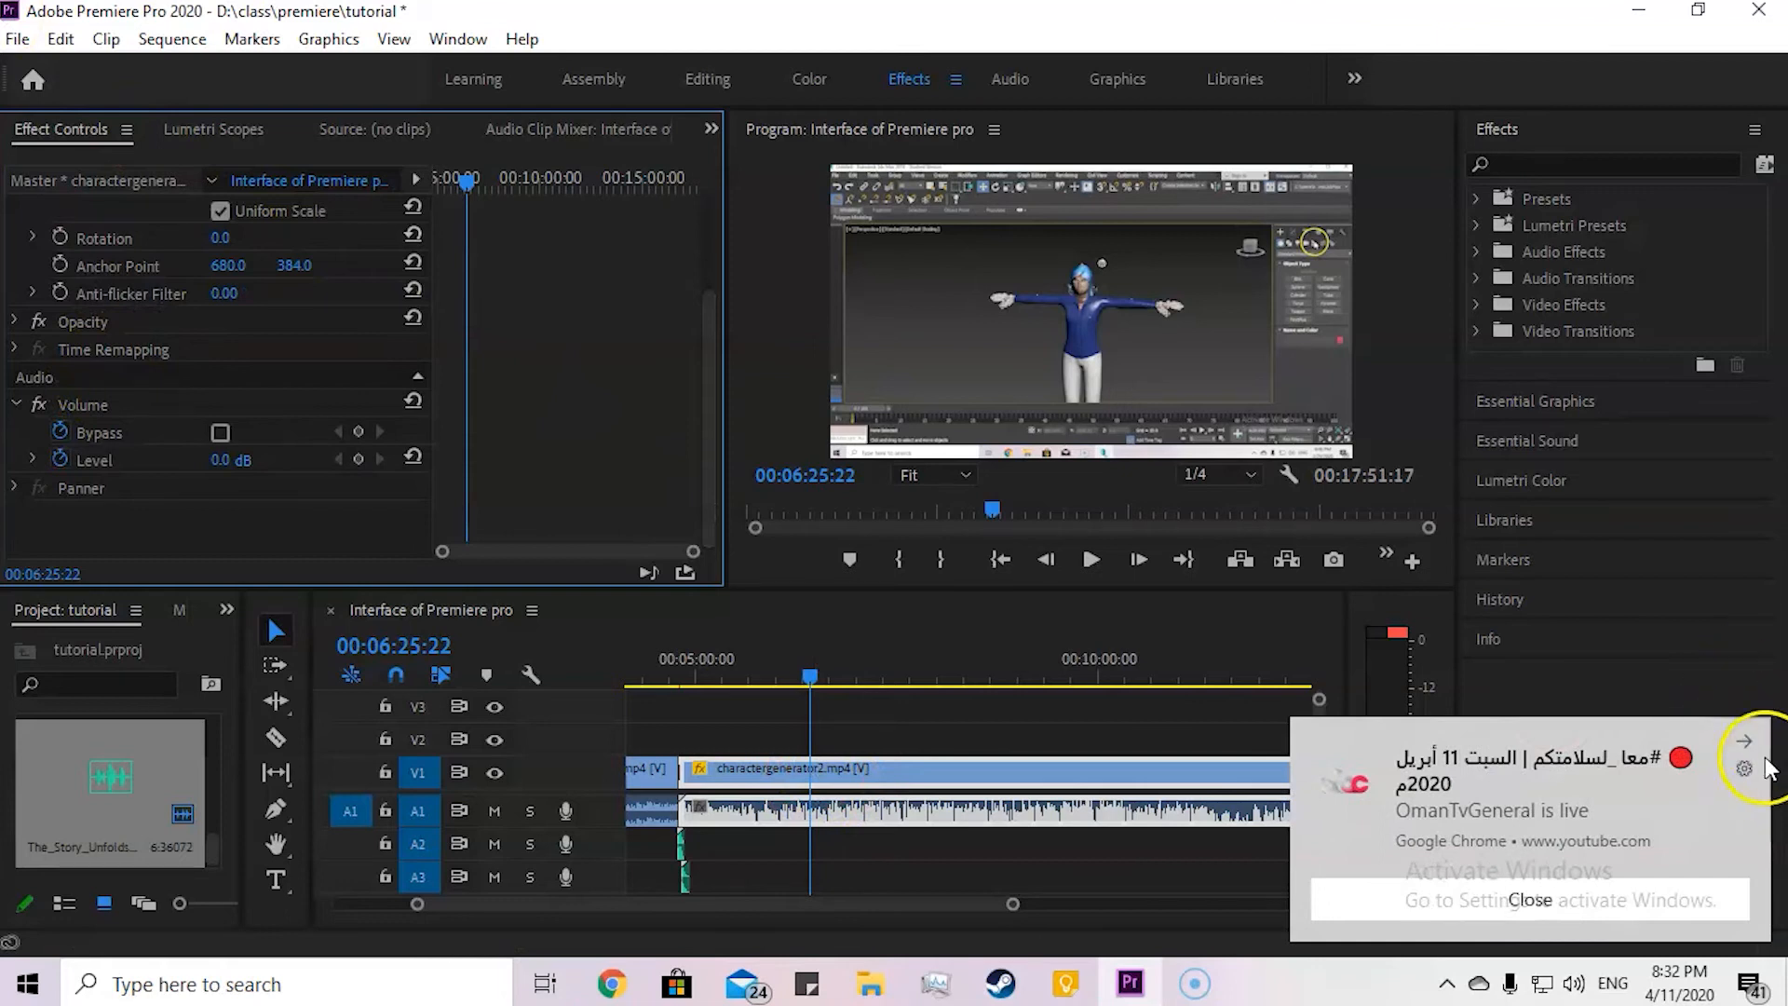
# Step: Dismiss the YouTube live notification from Chrome
pyautogui.click(1744, 741)
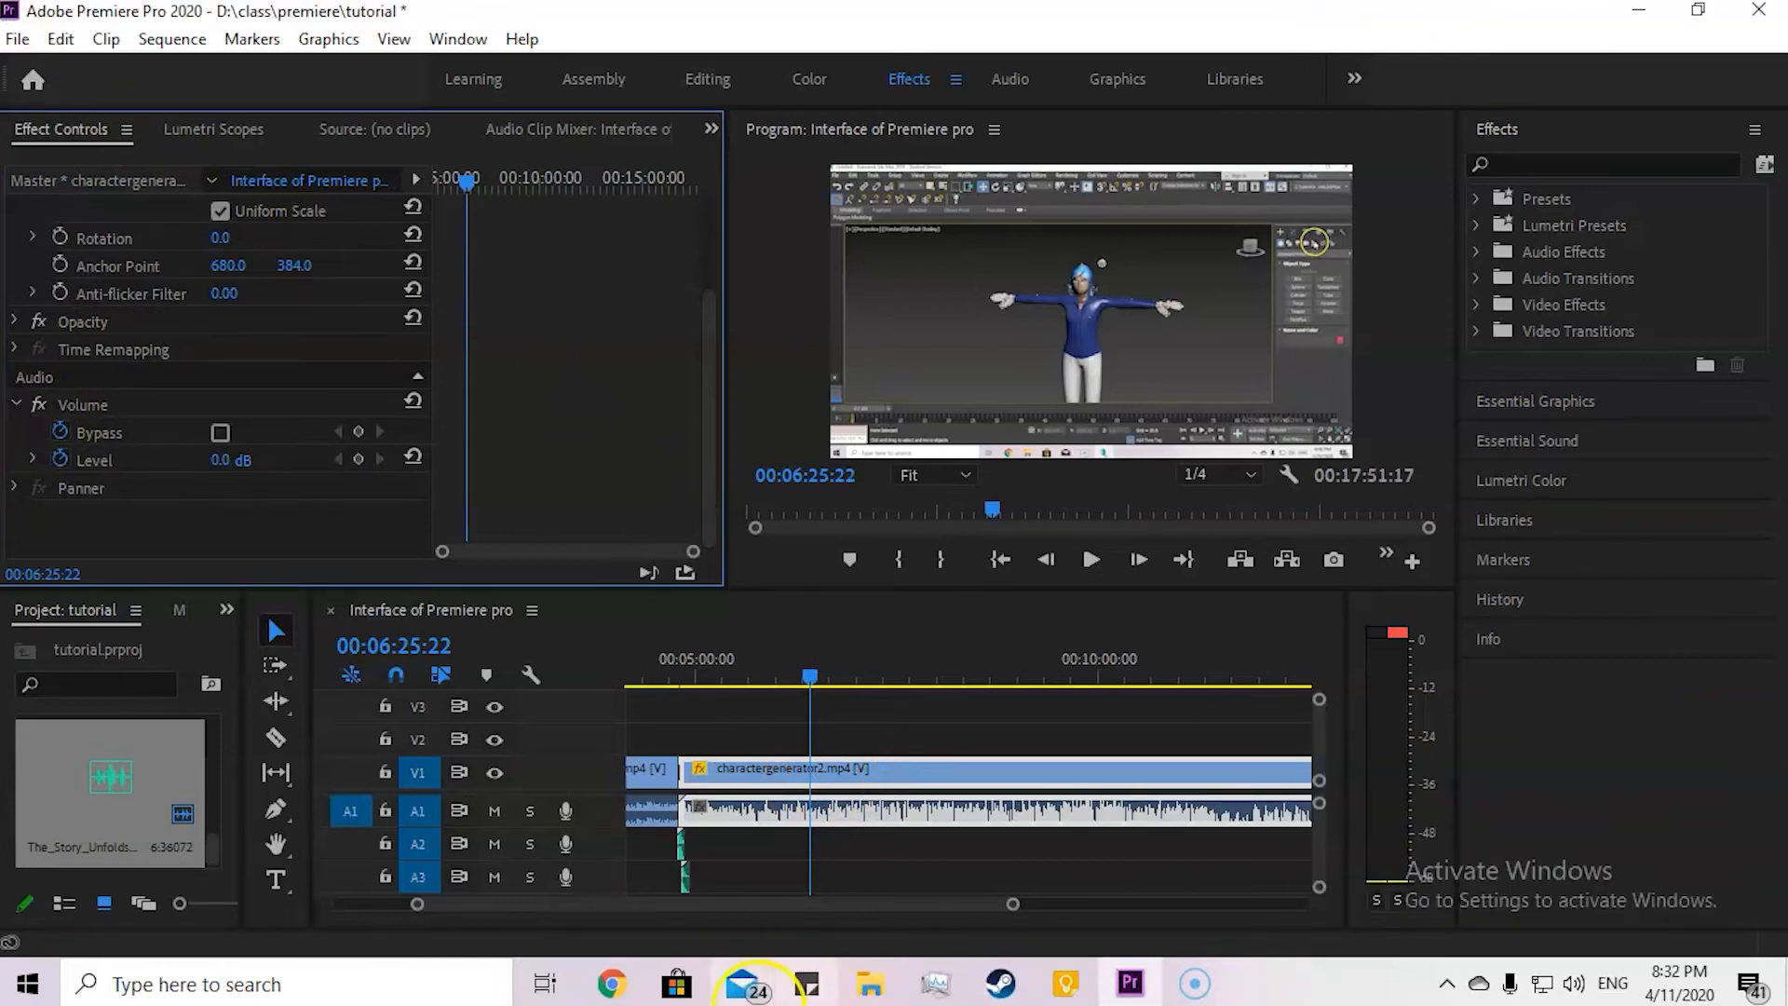
pyautogui.rightClick(618, 978)
pyautogui.click(622, 933)
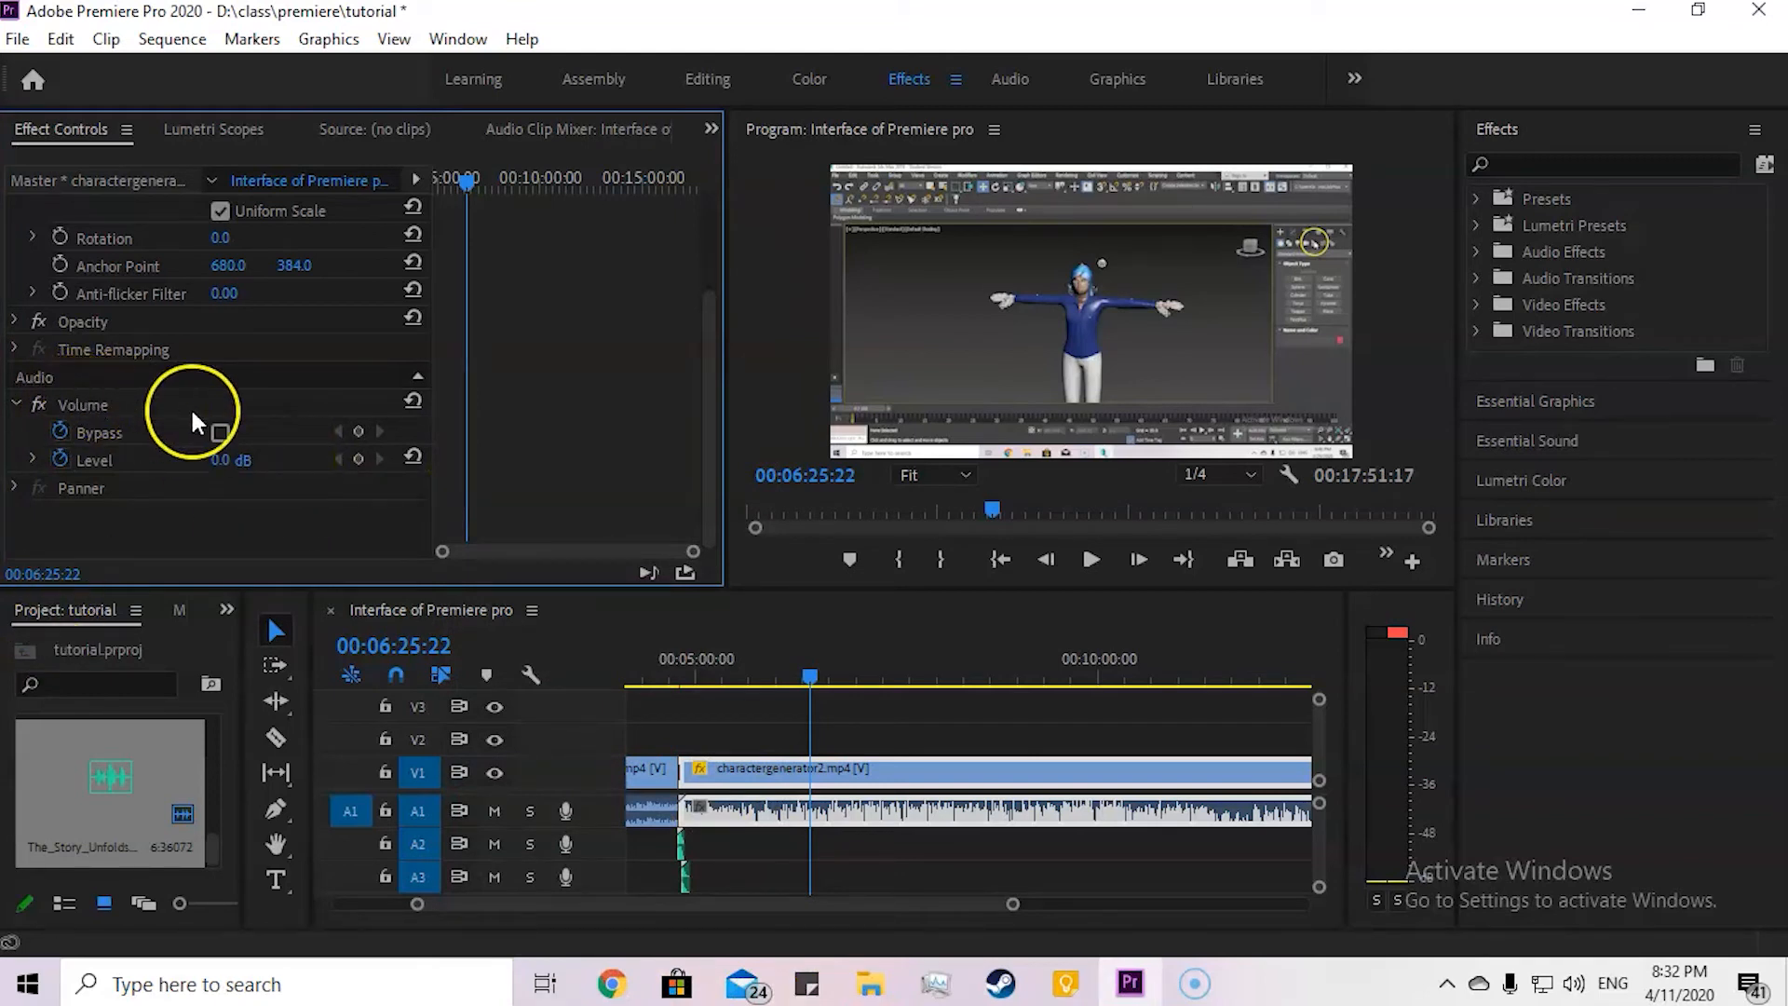
# Step: Fade out charactergenerator2's audio with Level keyframes of 0.0 dB at 00:17:40:21 and -281.1 dB at 00:17:49:17
pyautogui.moveTo(807, 677); pyautogui.dragTo(1000, 713)
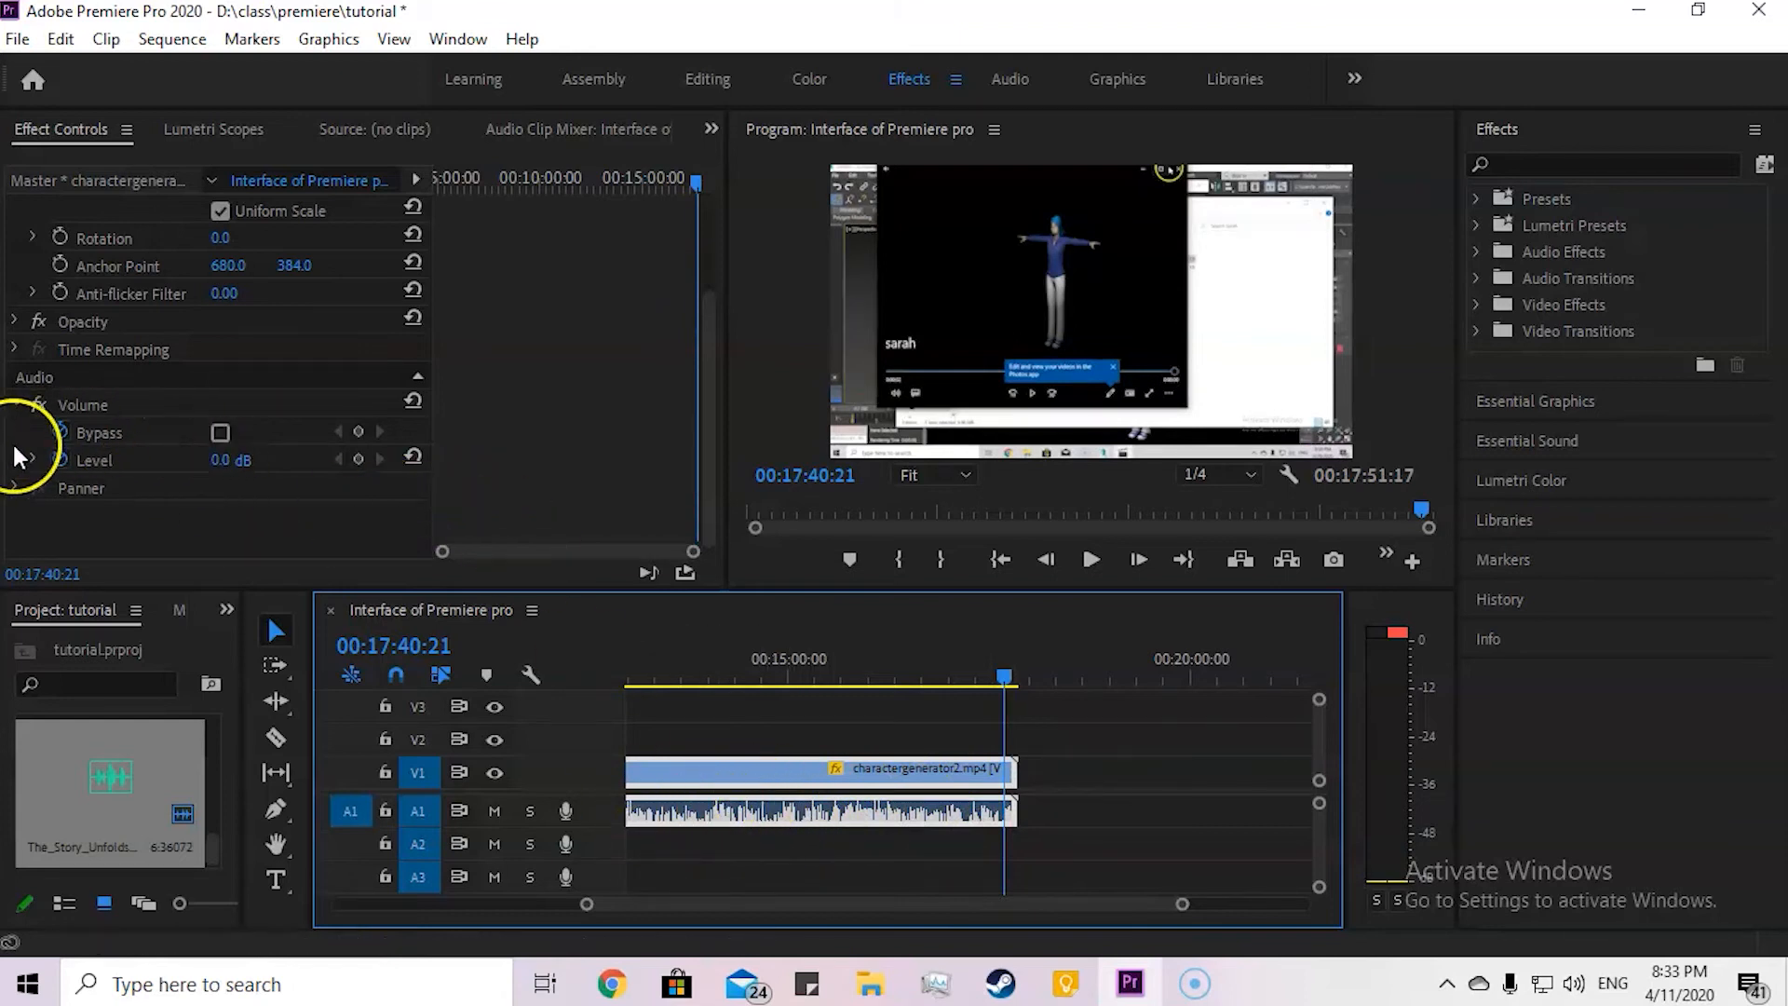
pyautogui.click(357, 458)
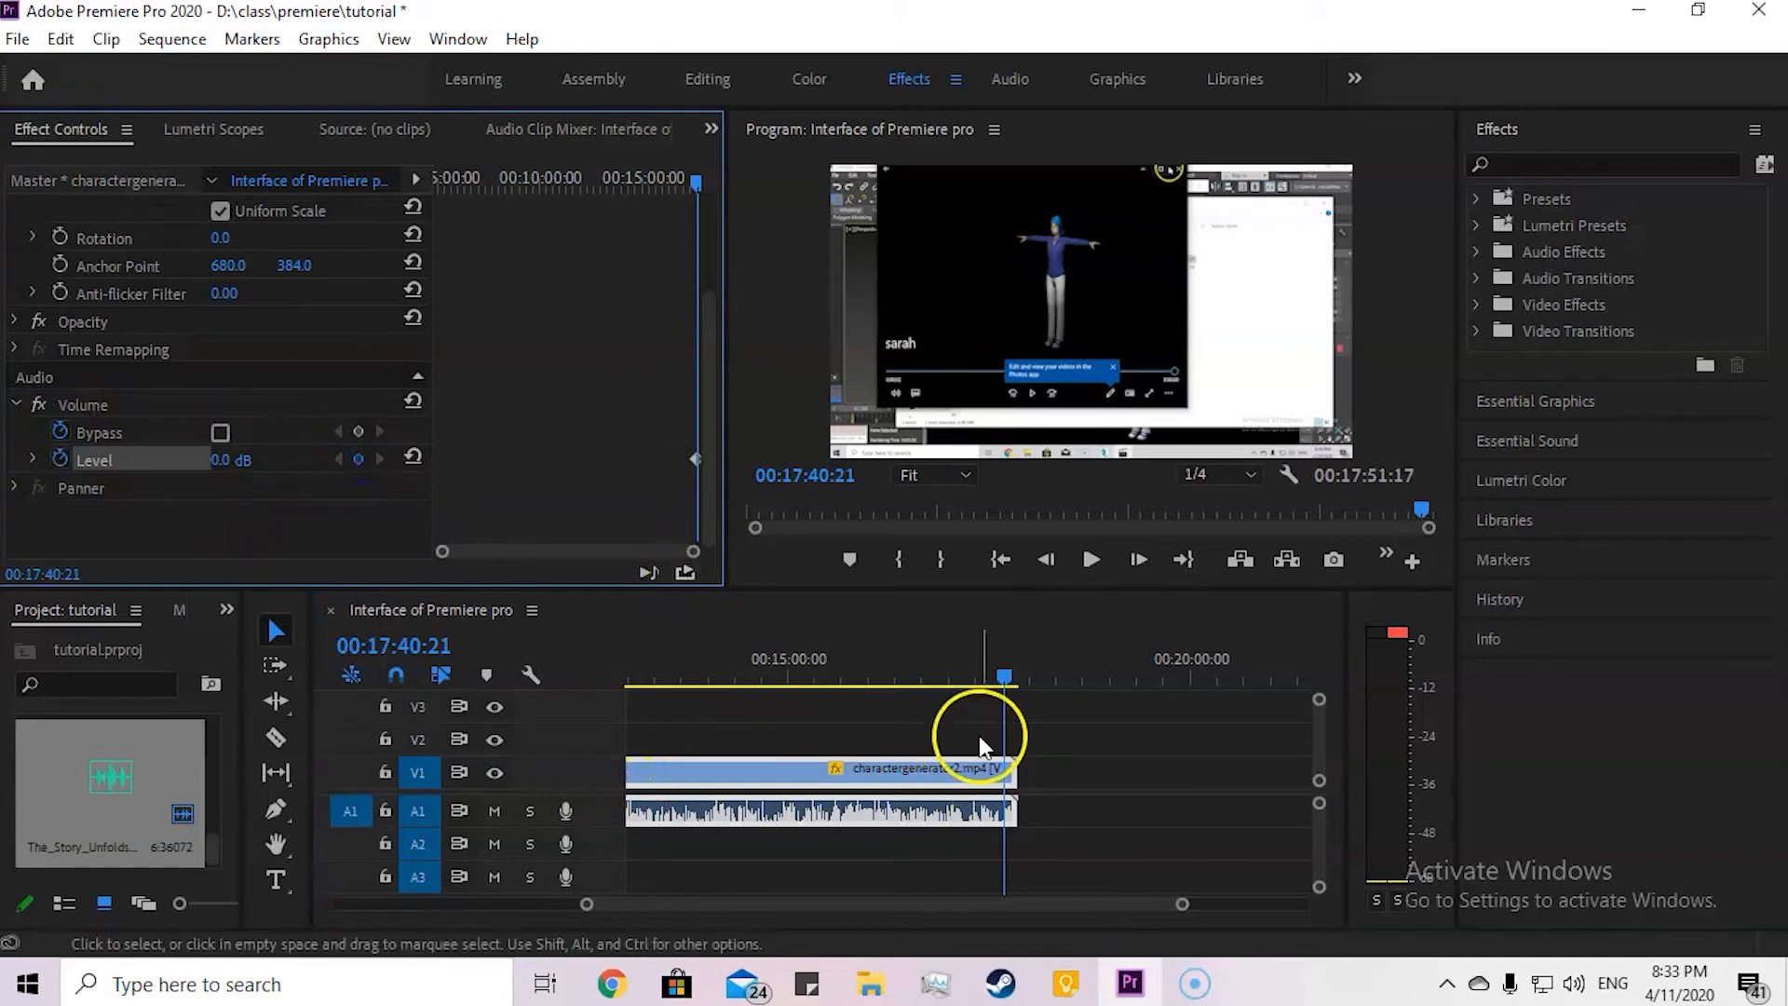
pyautogui.moveTo(1003, 670); pyautogui.dragTo(1014, 670)
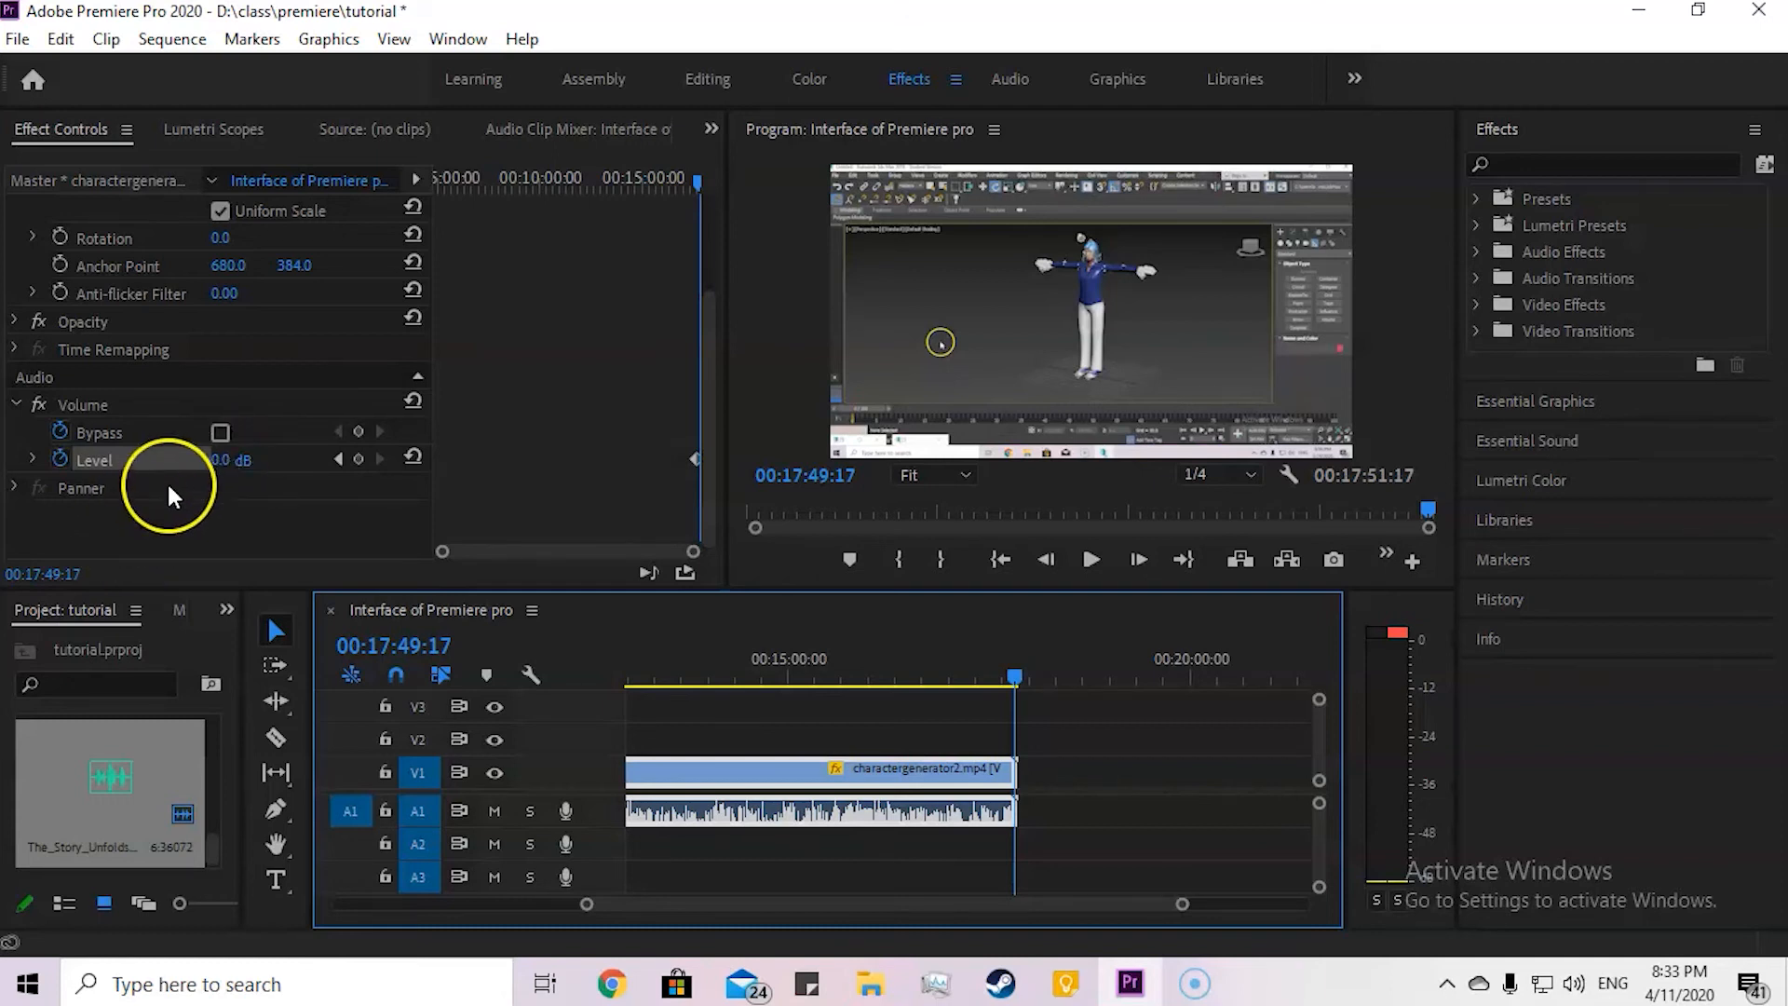
pyautogui.moveTo(214, 463); pyautogui.dragTo(355, 478)
pyautogui.moveTo(545, 511); pyautogui.dragTo(88, 460)
pyautogui.moveTo(208, 460); pyautogui.dragTo(78, 463)
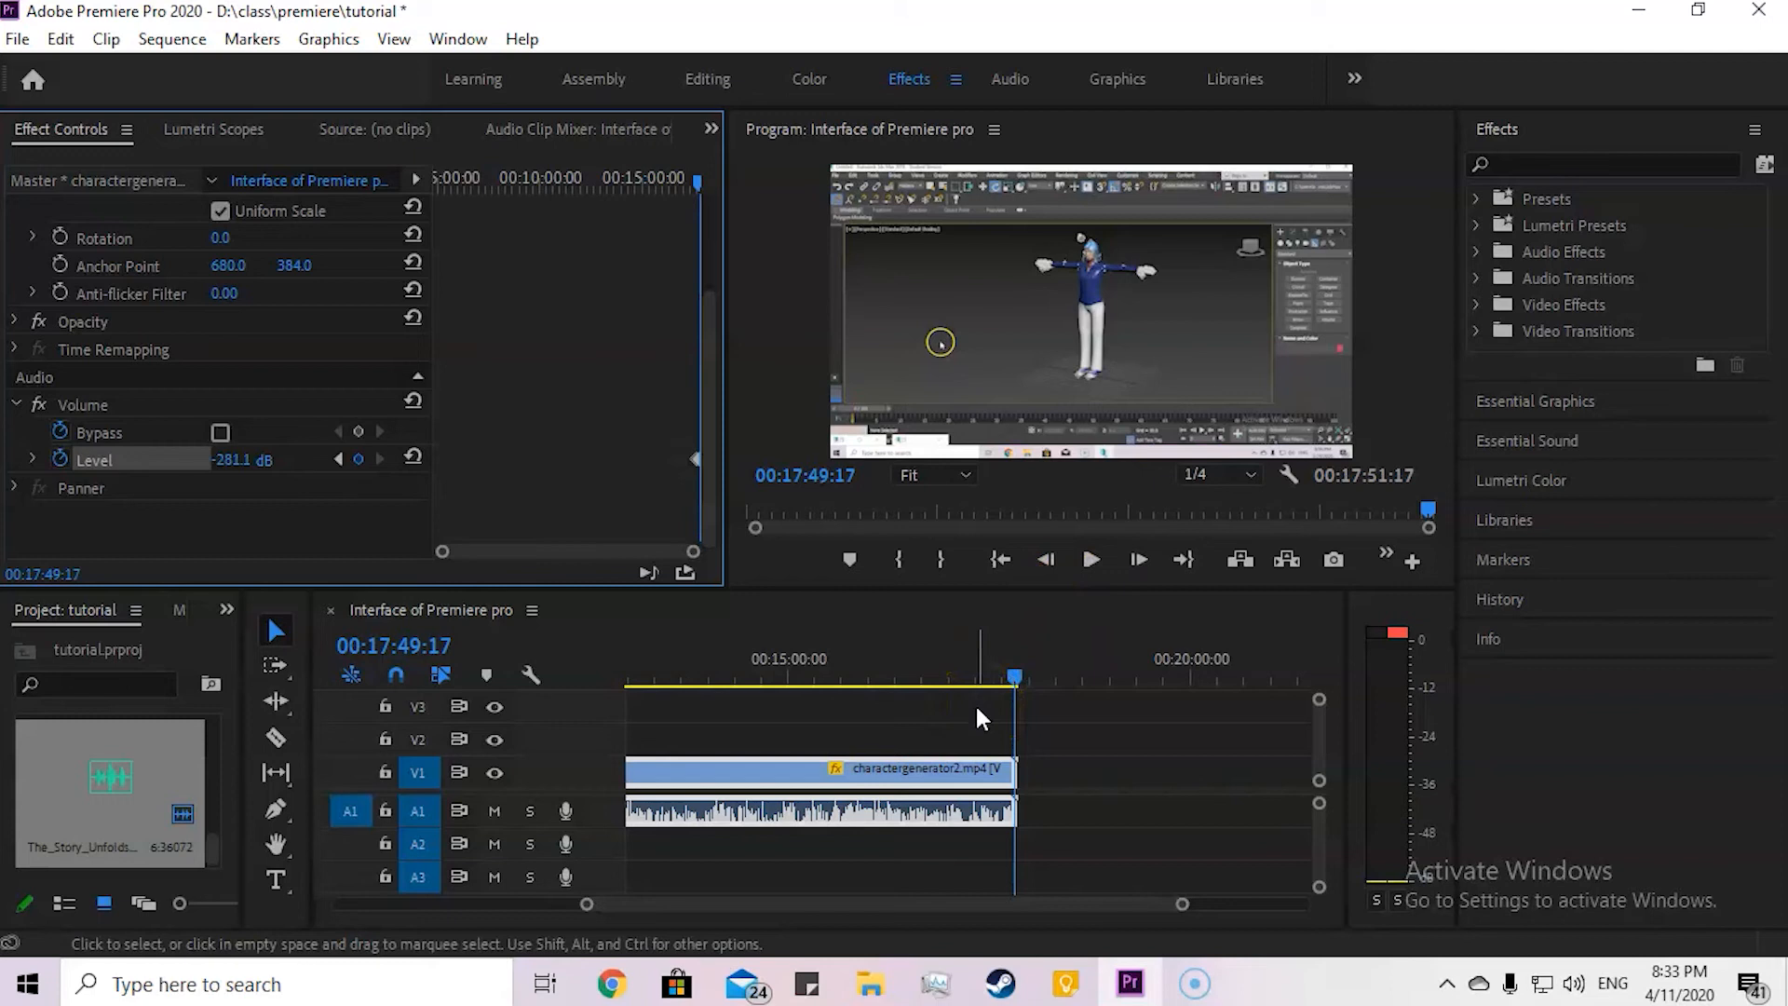
# Step: Play the audio fade at the clip's end twice, from 00:17:38:22 and from 00:17:39:21, stopping near 00:17:50:00
pyautogui.moveTo(1014, 673); pyautogui.dragTo(1004, 673)
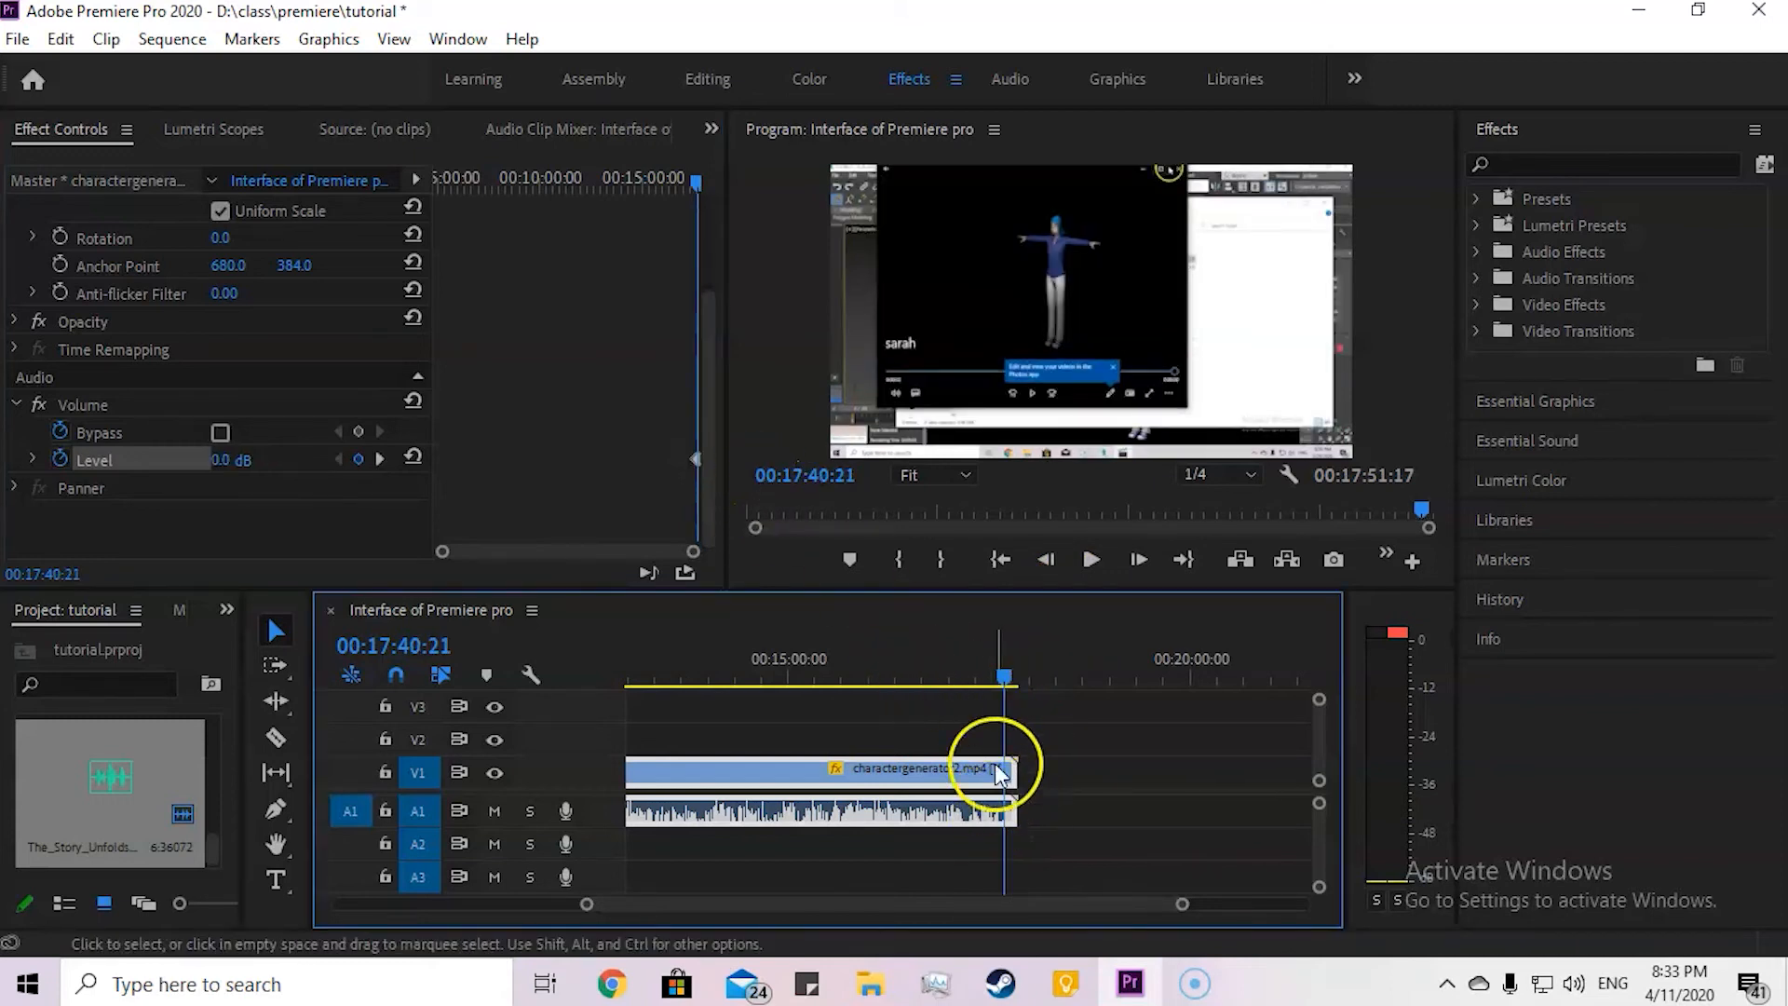
pyautogui.moveTo(1008, 683); pyautogui.dragTo(1004, 683)
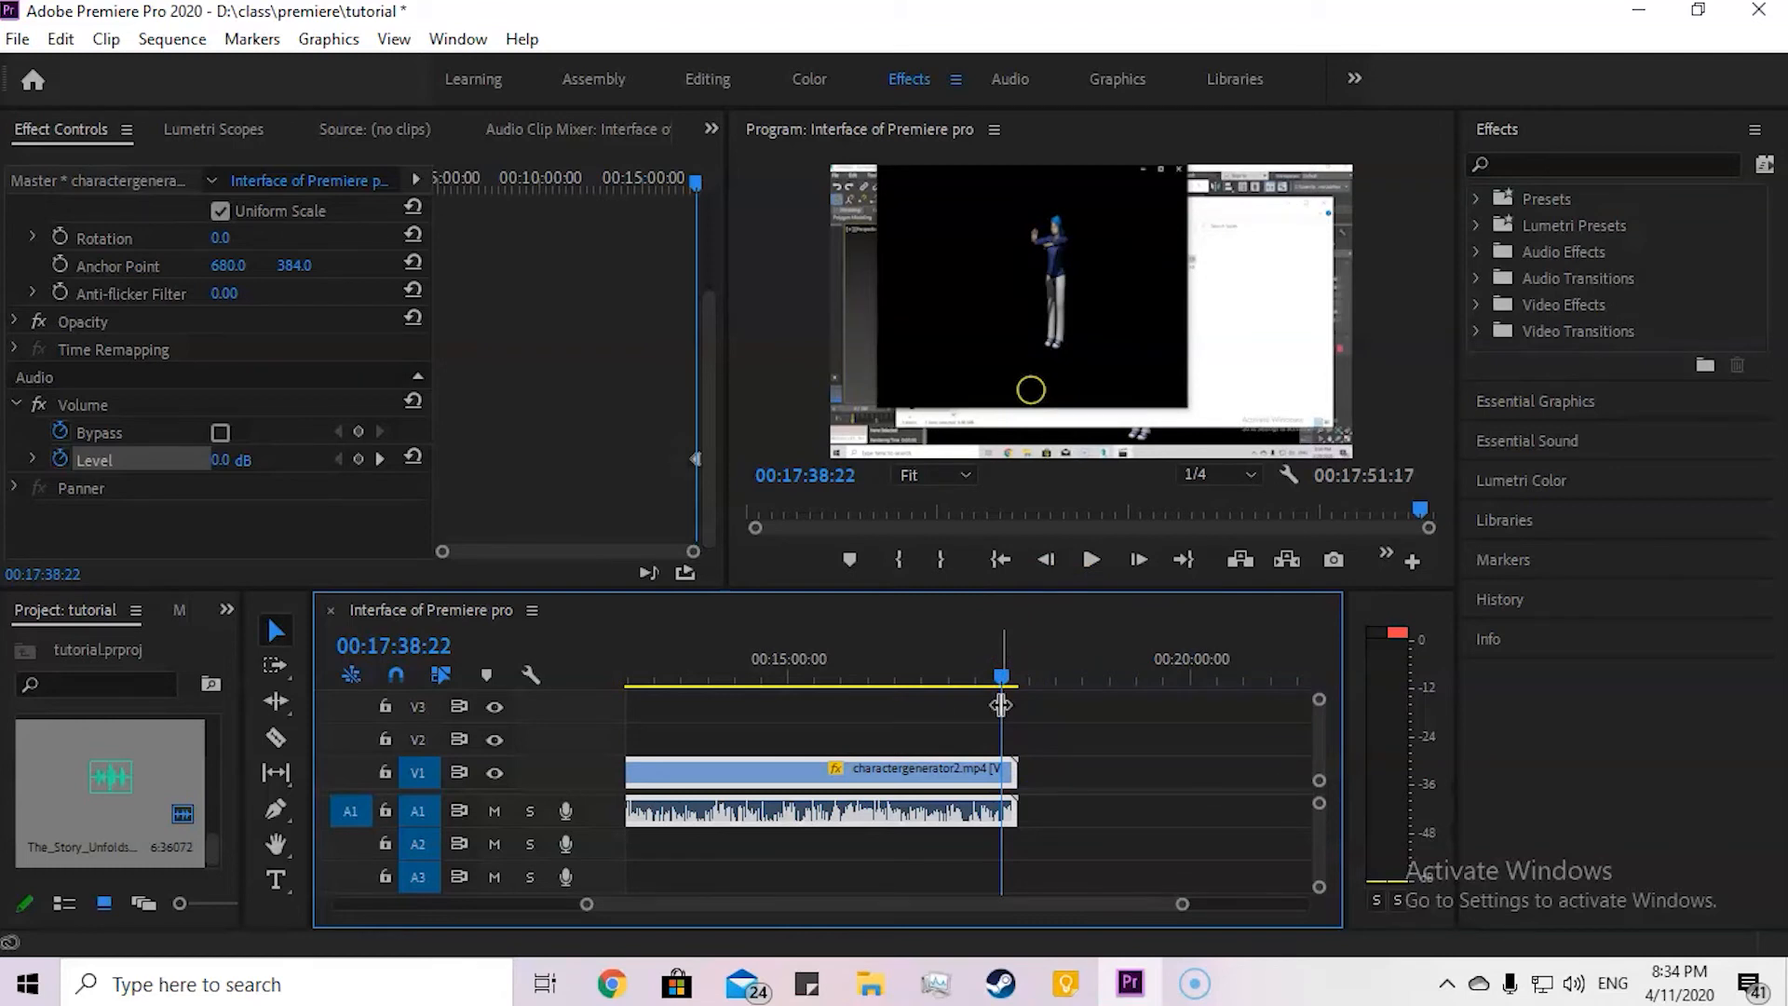
pyautogui.press('space')
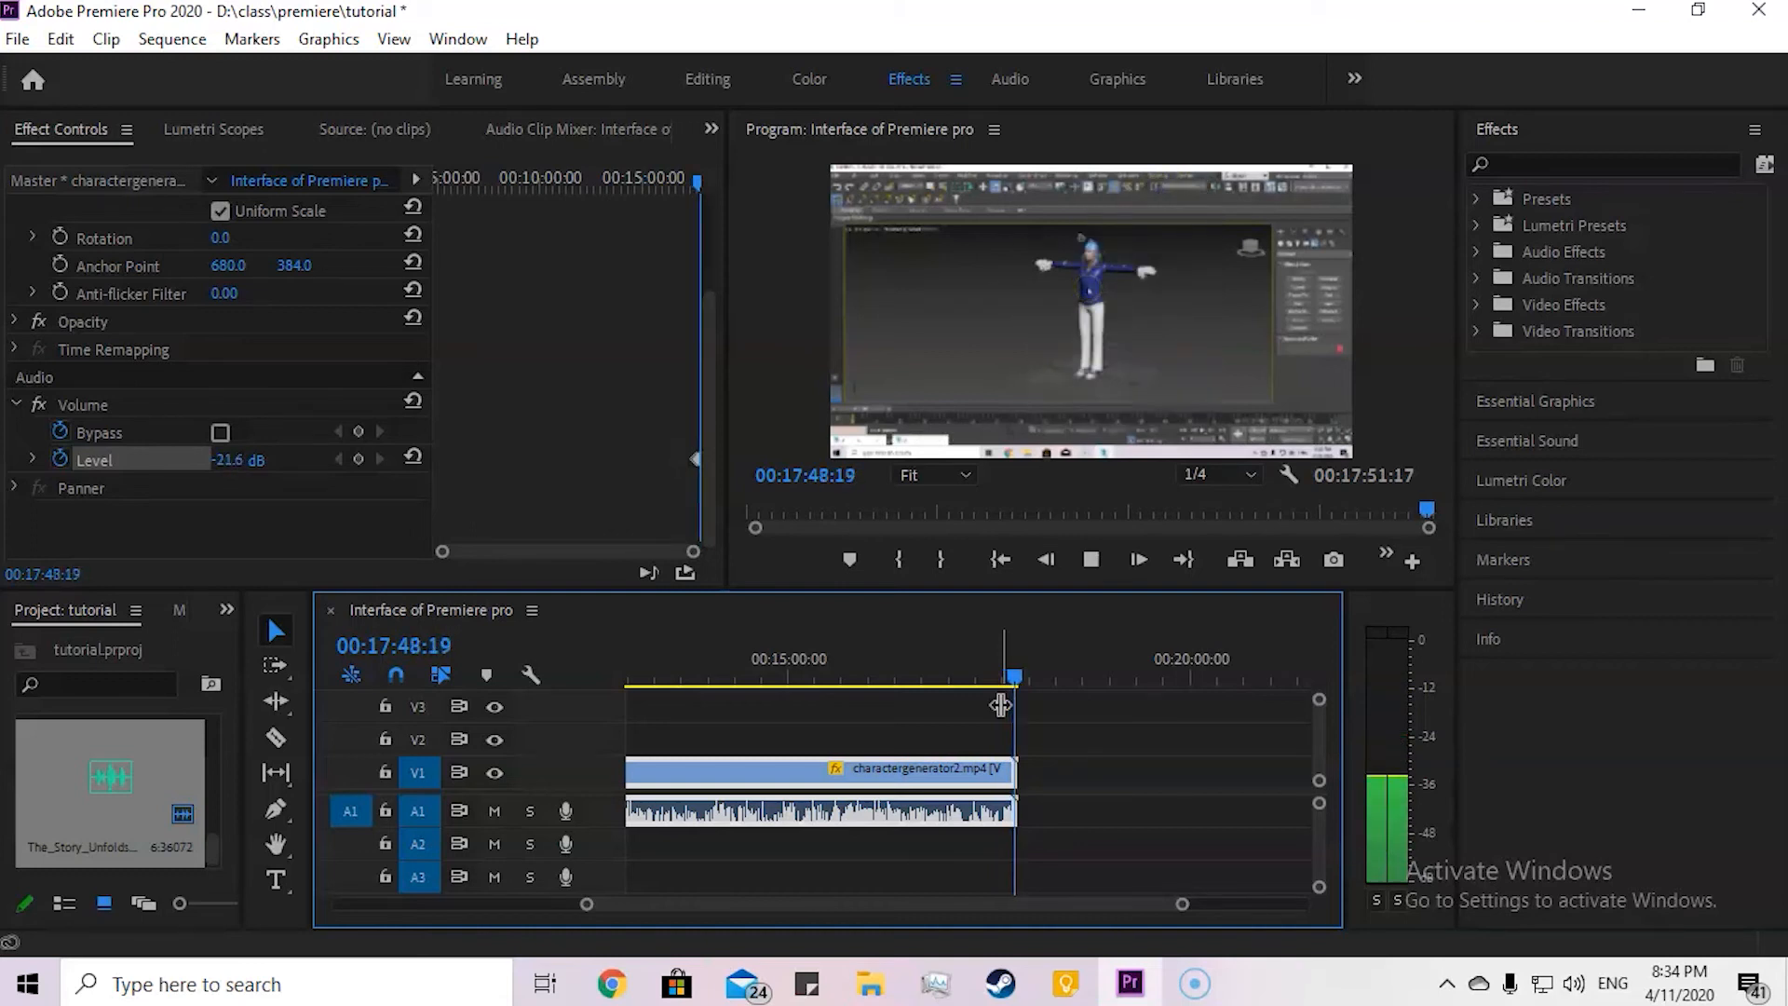
pyautogui.press('space')
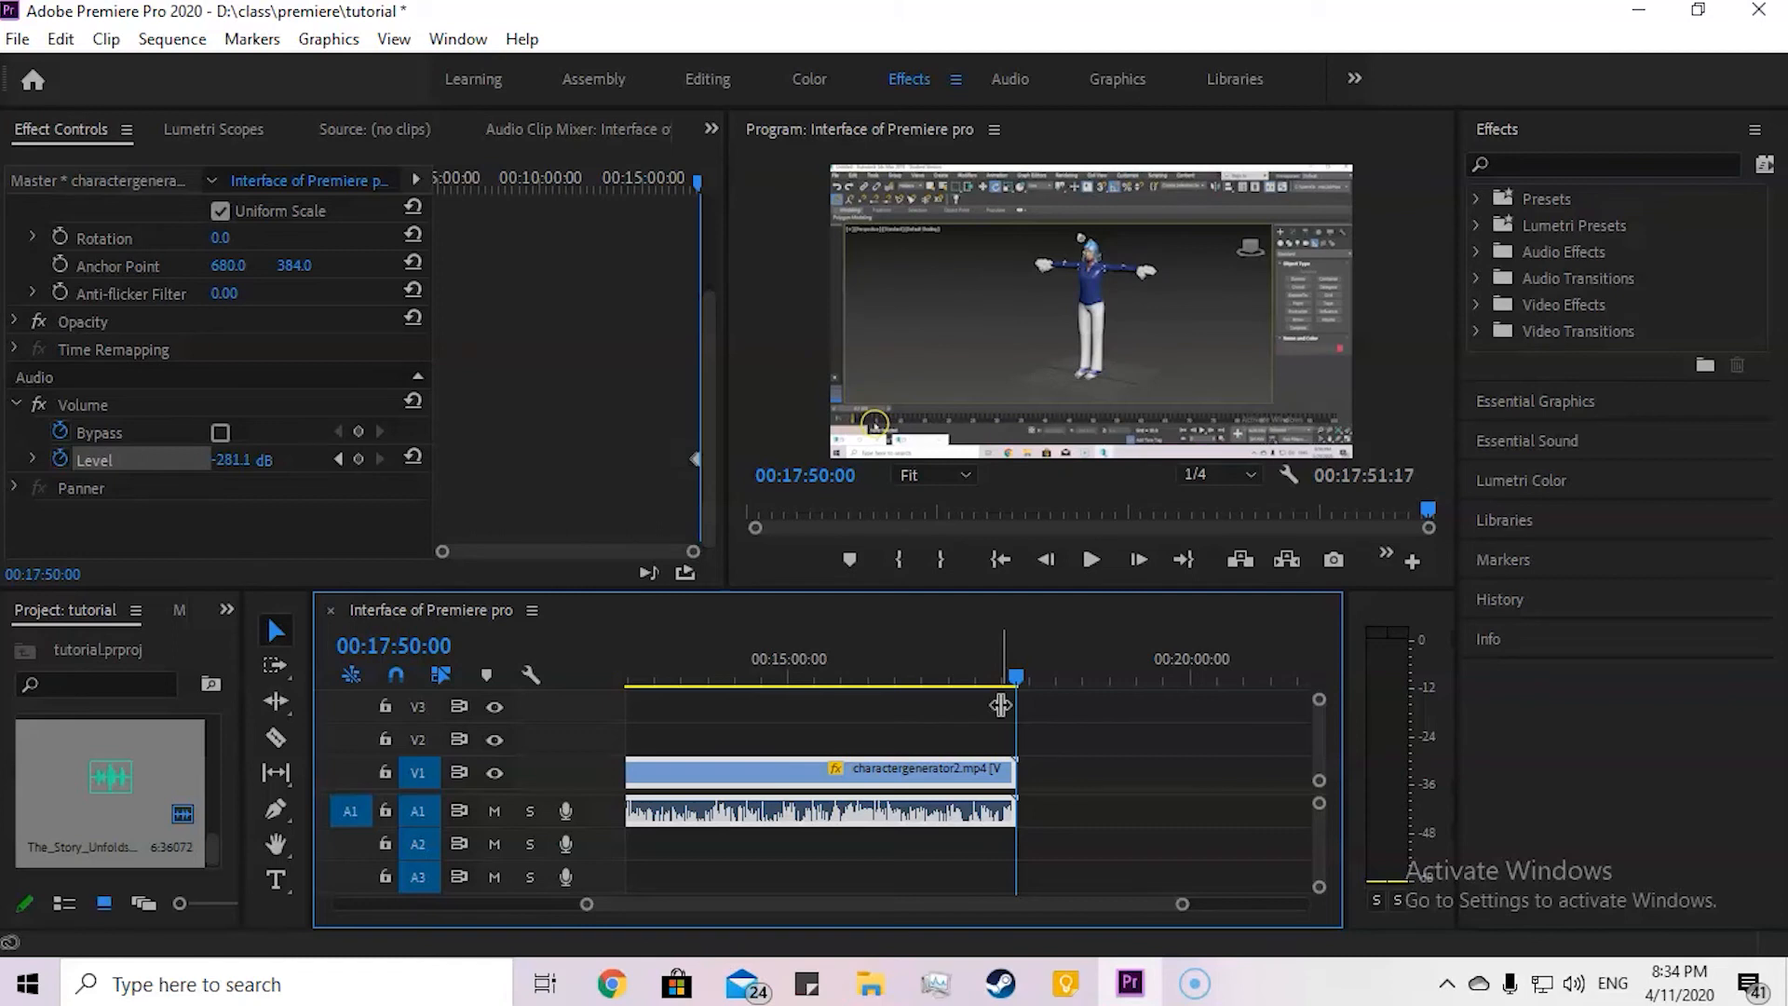
pyautogui.moveTo(1014, 678); pyautogui.dragTo(1000, 700)
pyautogui.press('space')
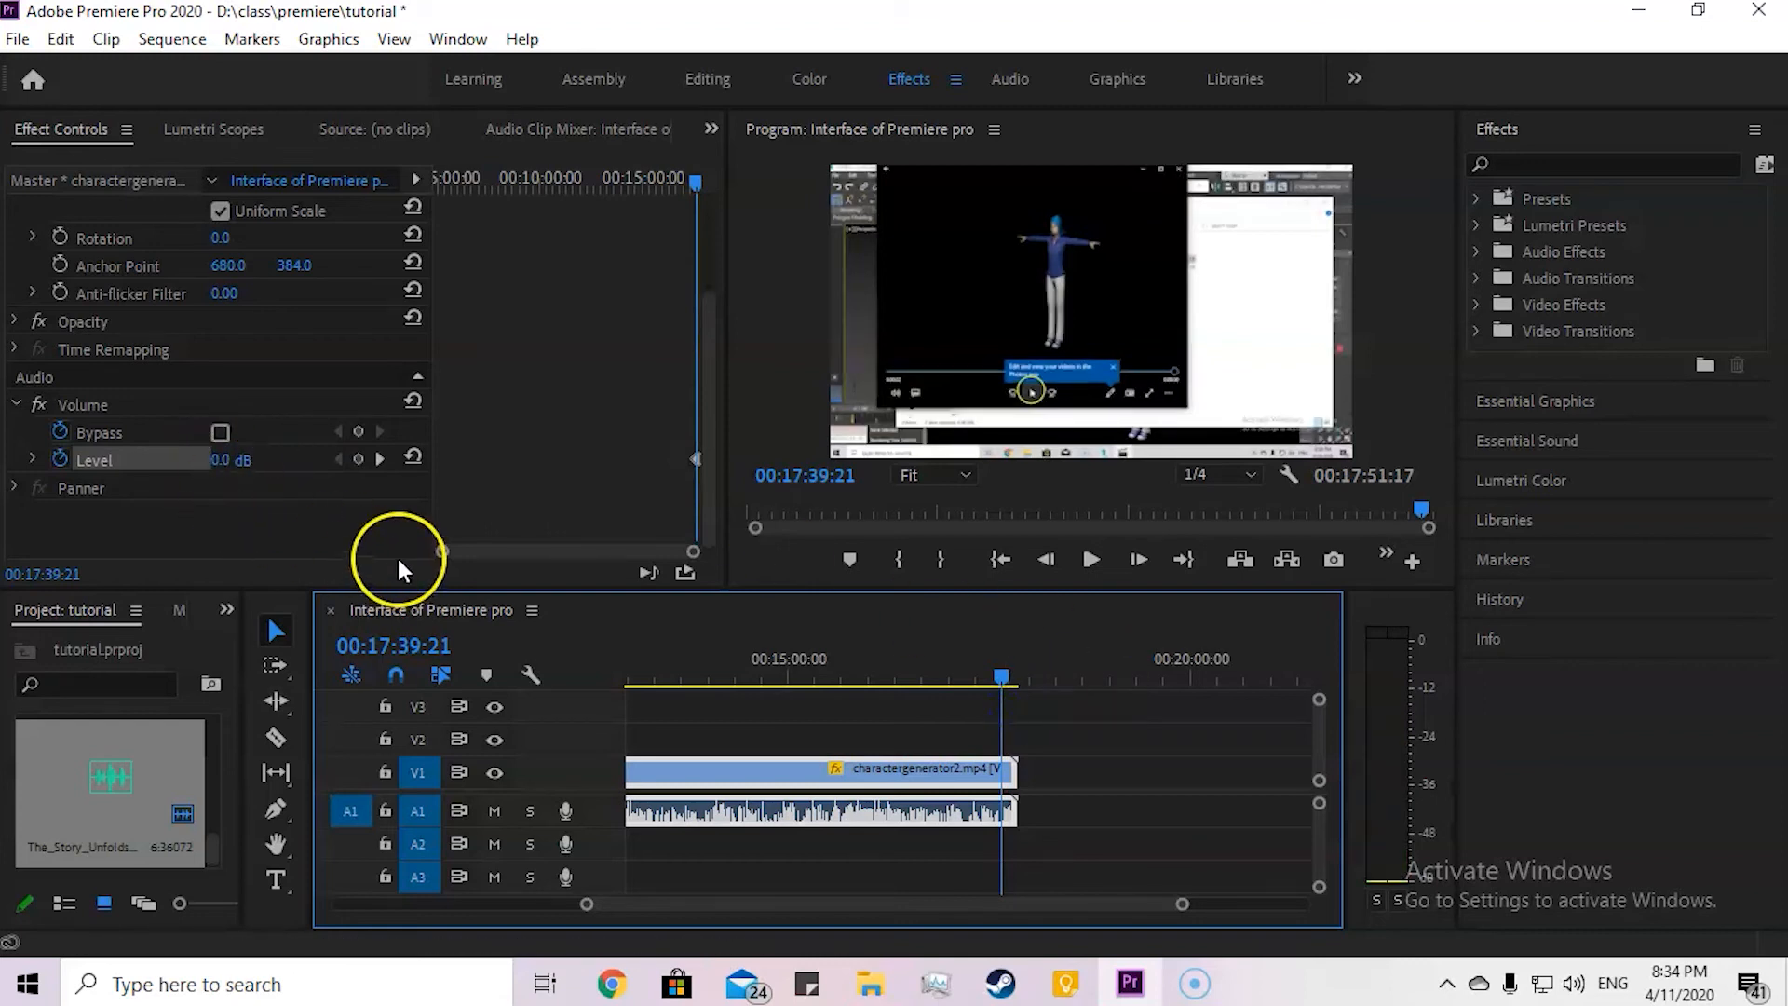
pyautogui.press('space')
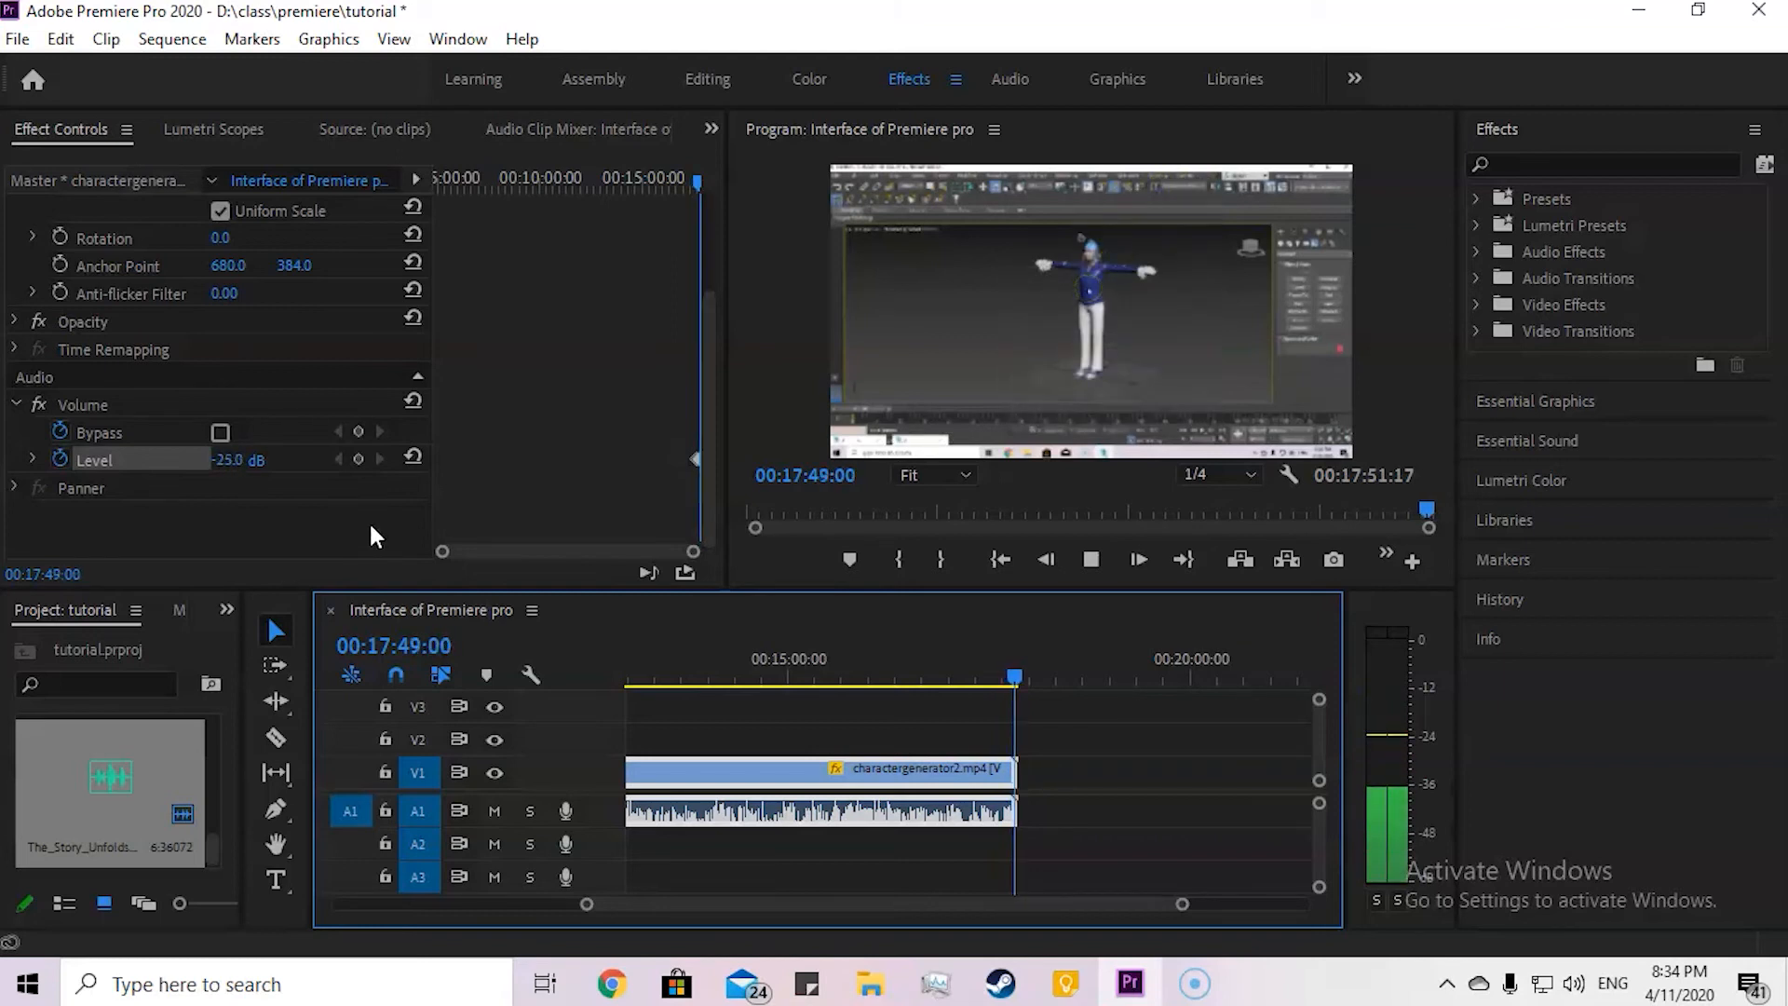
pyautogui.press('space')
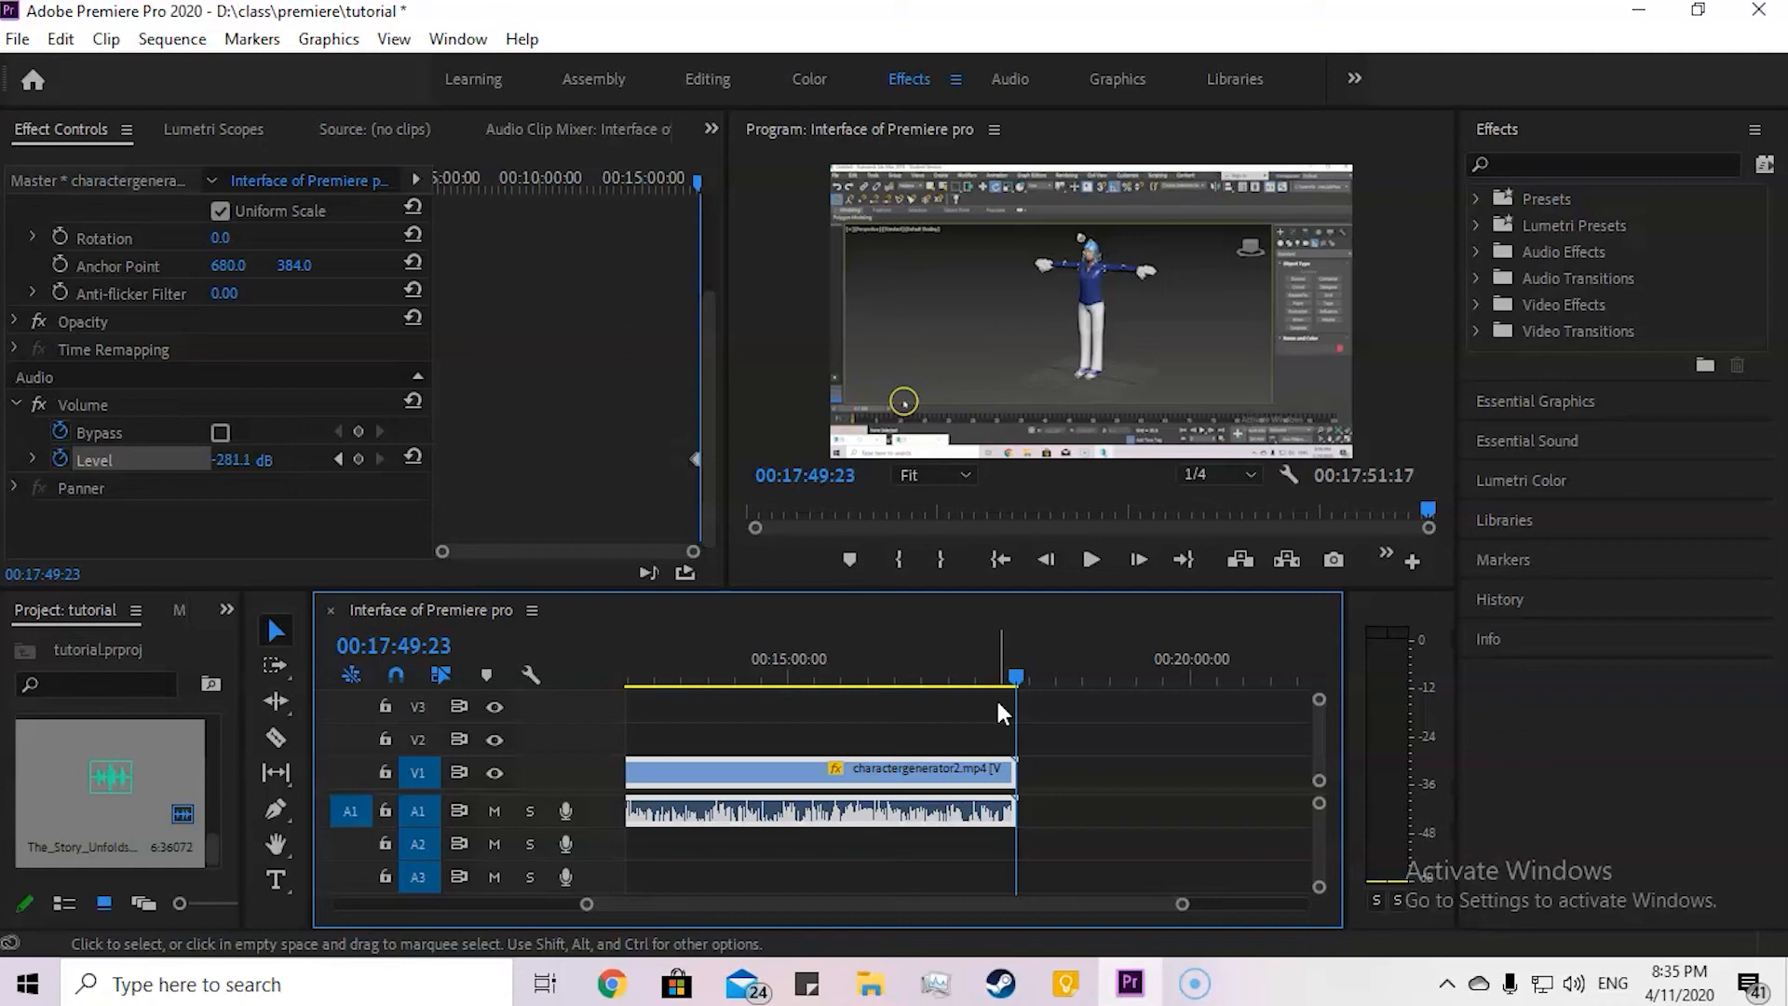
# Step: Mute track A1 and move the charactergenerator2 clip along V1 to end at about 00:24:42:10, leaving a gap before it
pyautogui.moveTo(1010, 661); pyautogui.dragTo(873, 684)
pyautogui.scroll(-3, 875, 743)
pyautogui.click(494, 810)
pyautogui.moveTo(901, 767); pyautogui.dragTo(1072, 778)
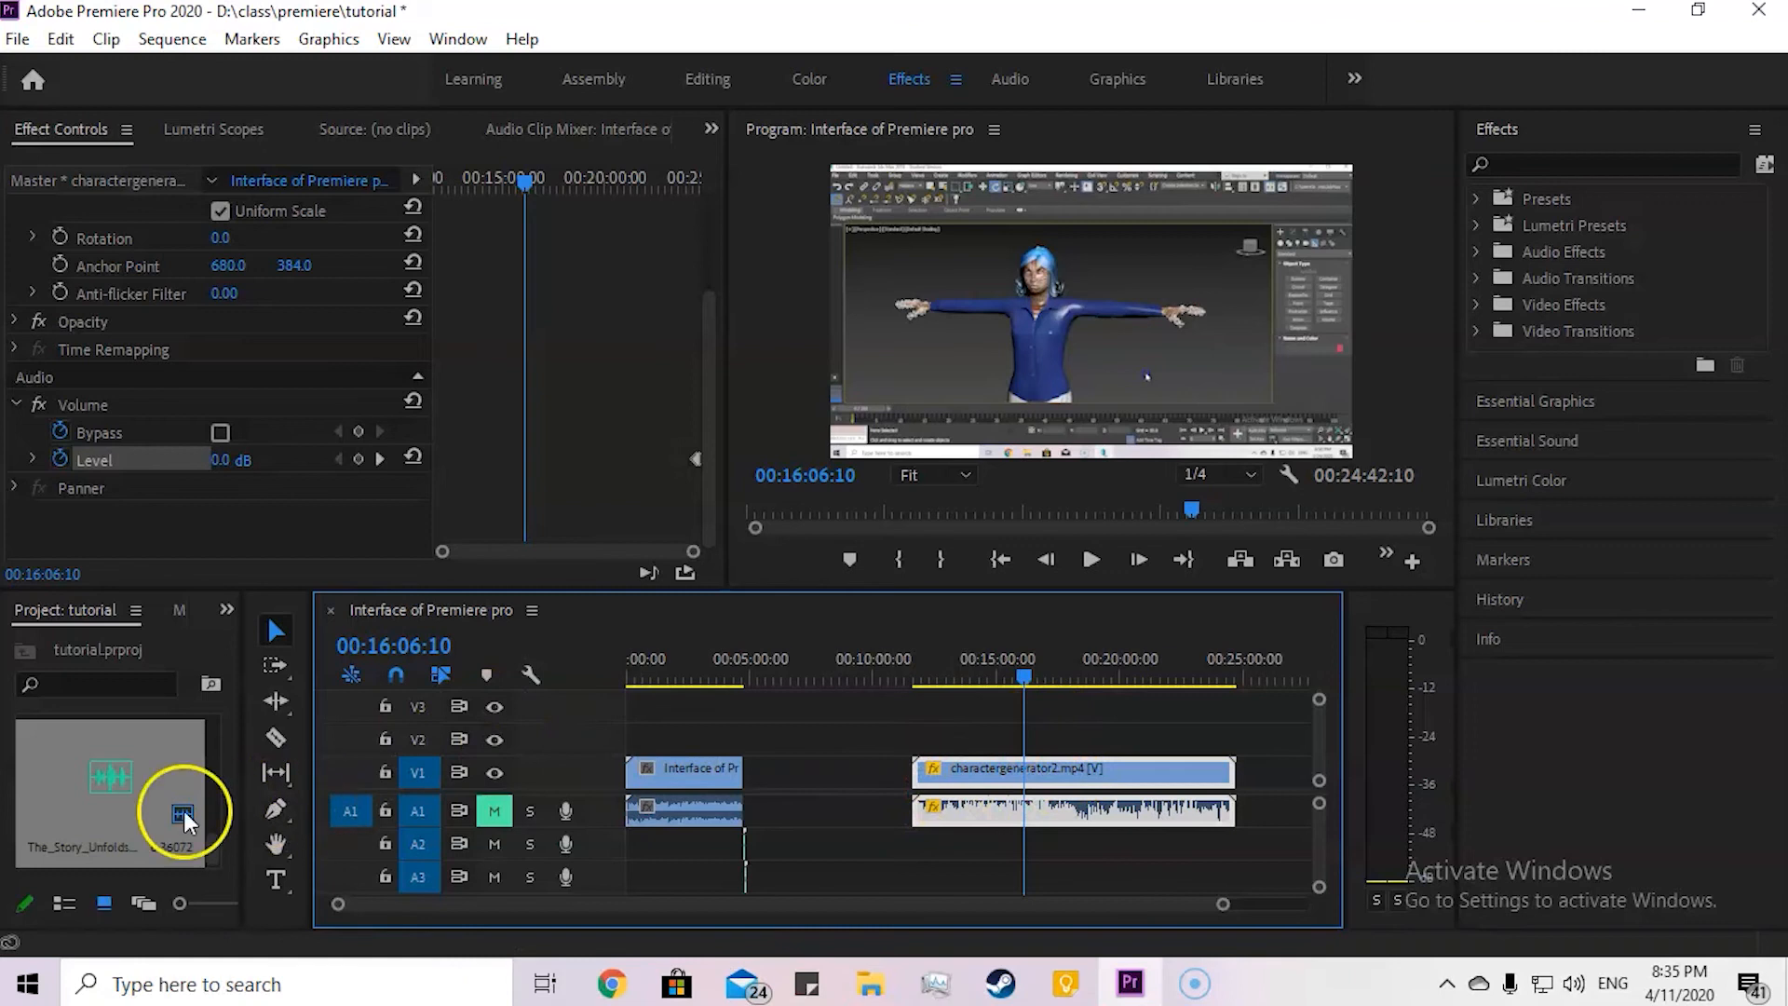
# Step: Add charactergenerator2.mp4 from the project bin at the sequence start, with its video on V3 and audio on A2
pyautogui.scroll(4, 142, 760)
pyautogui.scroll(-4, 143, 760)
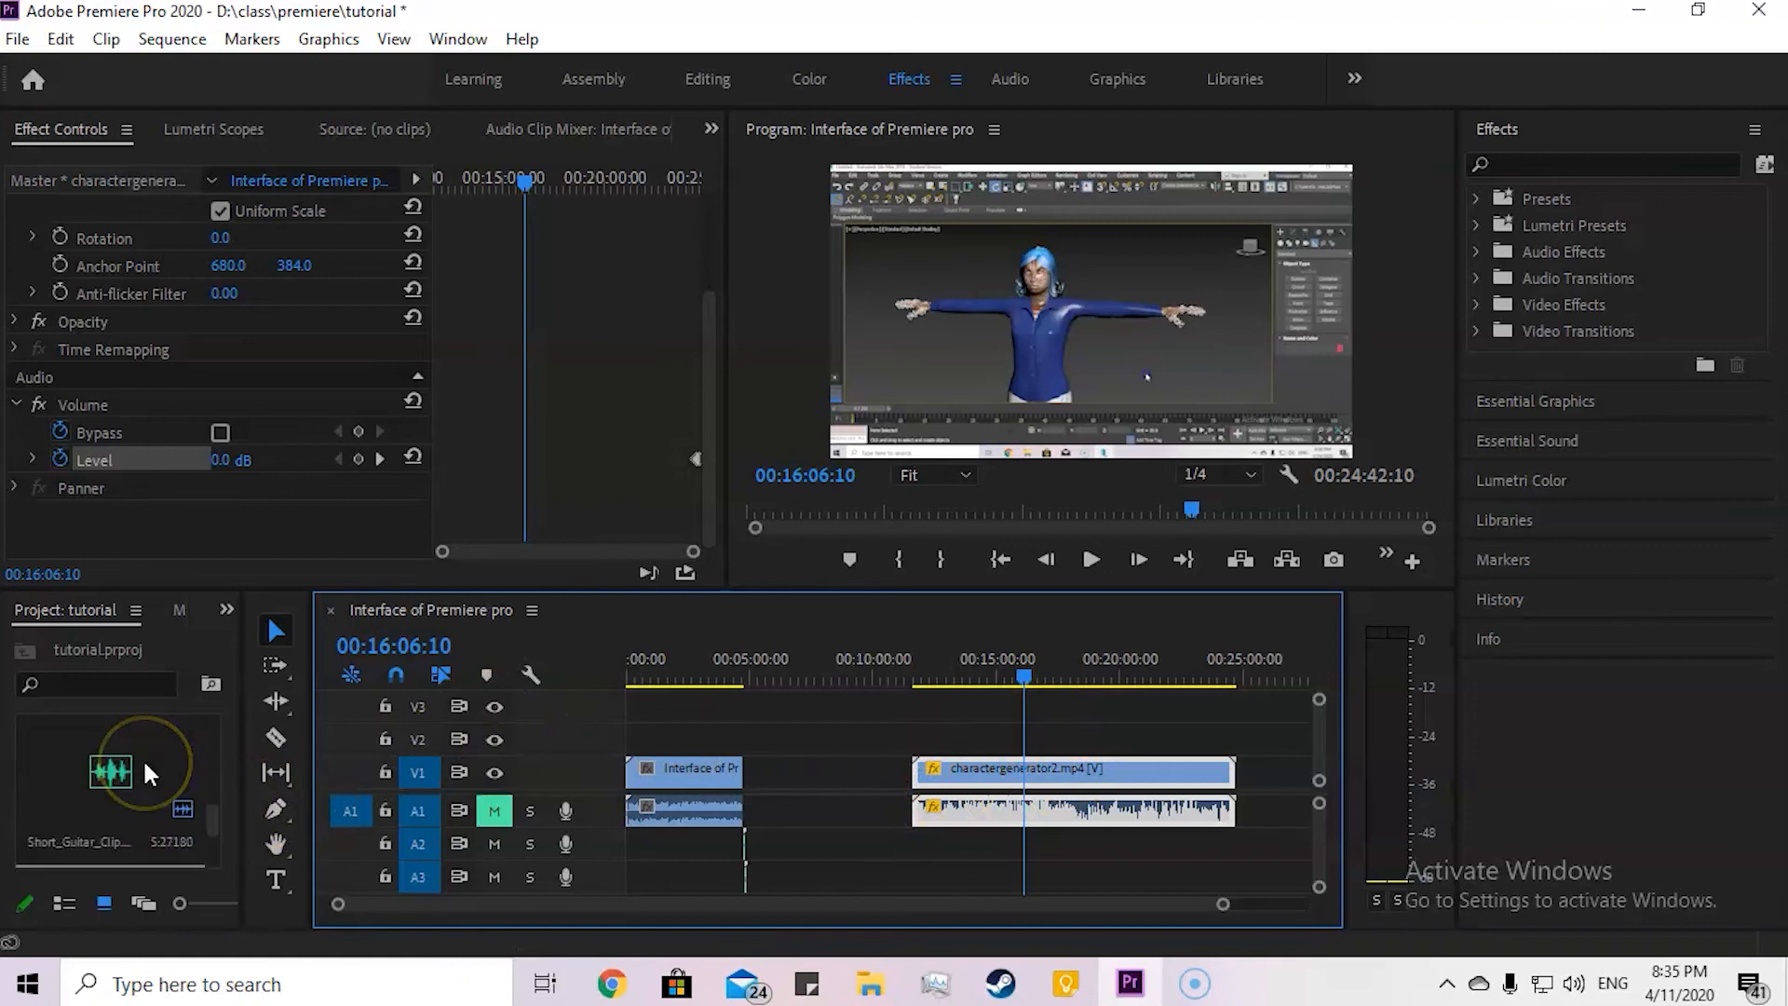
pyautogui.scroll(3, 142, 760)
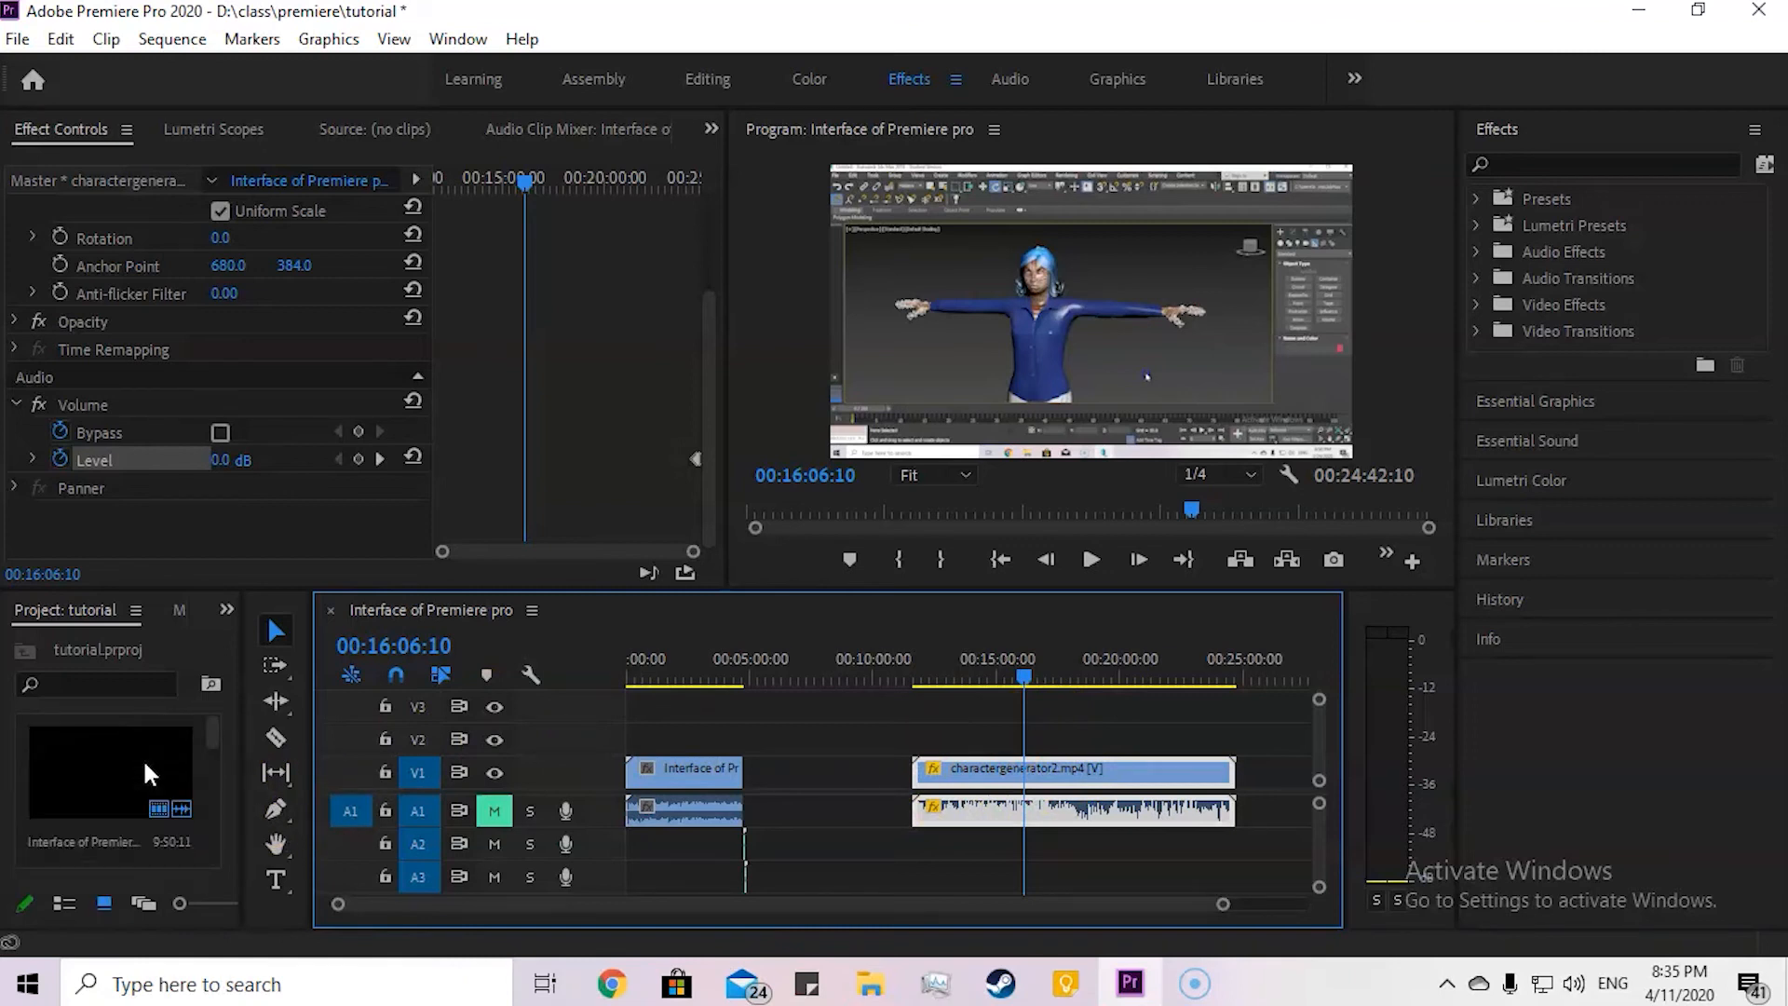
pyautogui.scroll(-1, 144, 773)
pyautogui.click(126, 768)
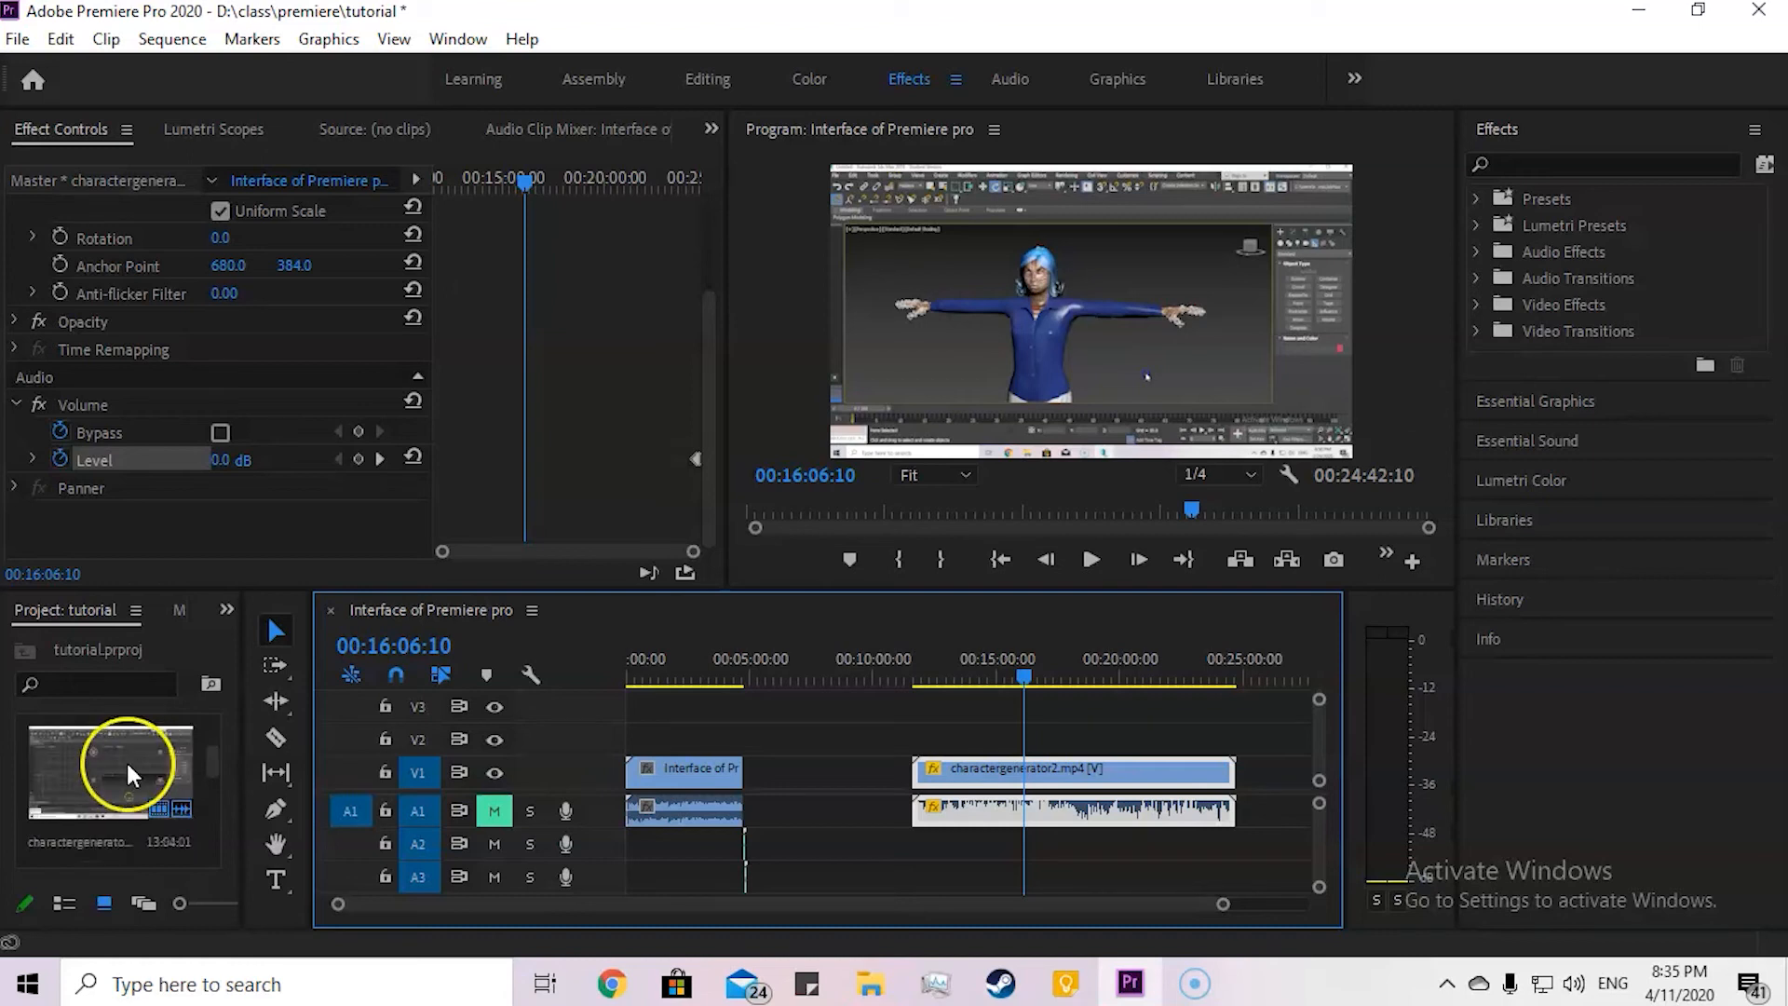
pyautogui.moveTo(127, 786); pyautogui.dragTo(853, 703)
pyautogui.moveTo(735, 848); pyautogui.dragTo(780, 868)
pyautogui.moveTo(931, 885); pyautogui.dragTo(681, 845)
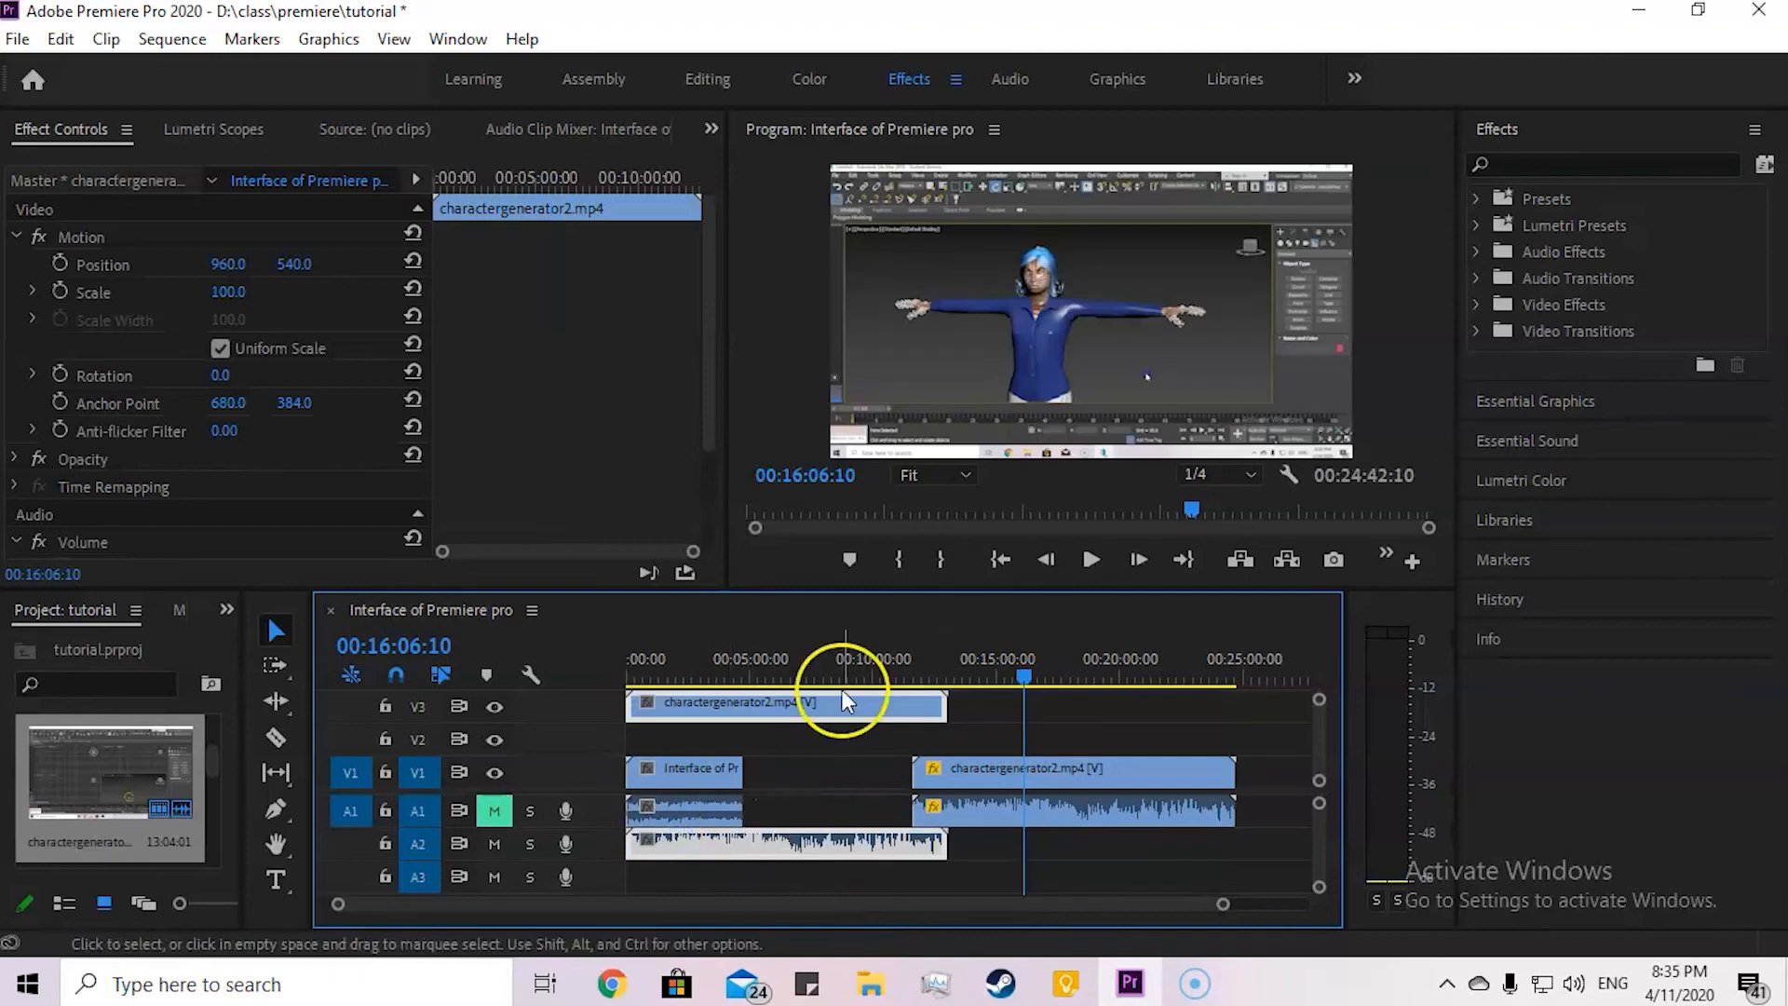
# Step: Unlink the V3 charactergenerator2 clip from its audio and delete the audio on A2
pyautogui.rightClick(831, 704)
pyautogui.click(898, 462)
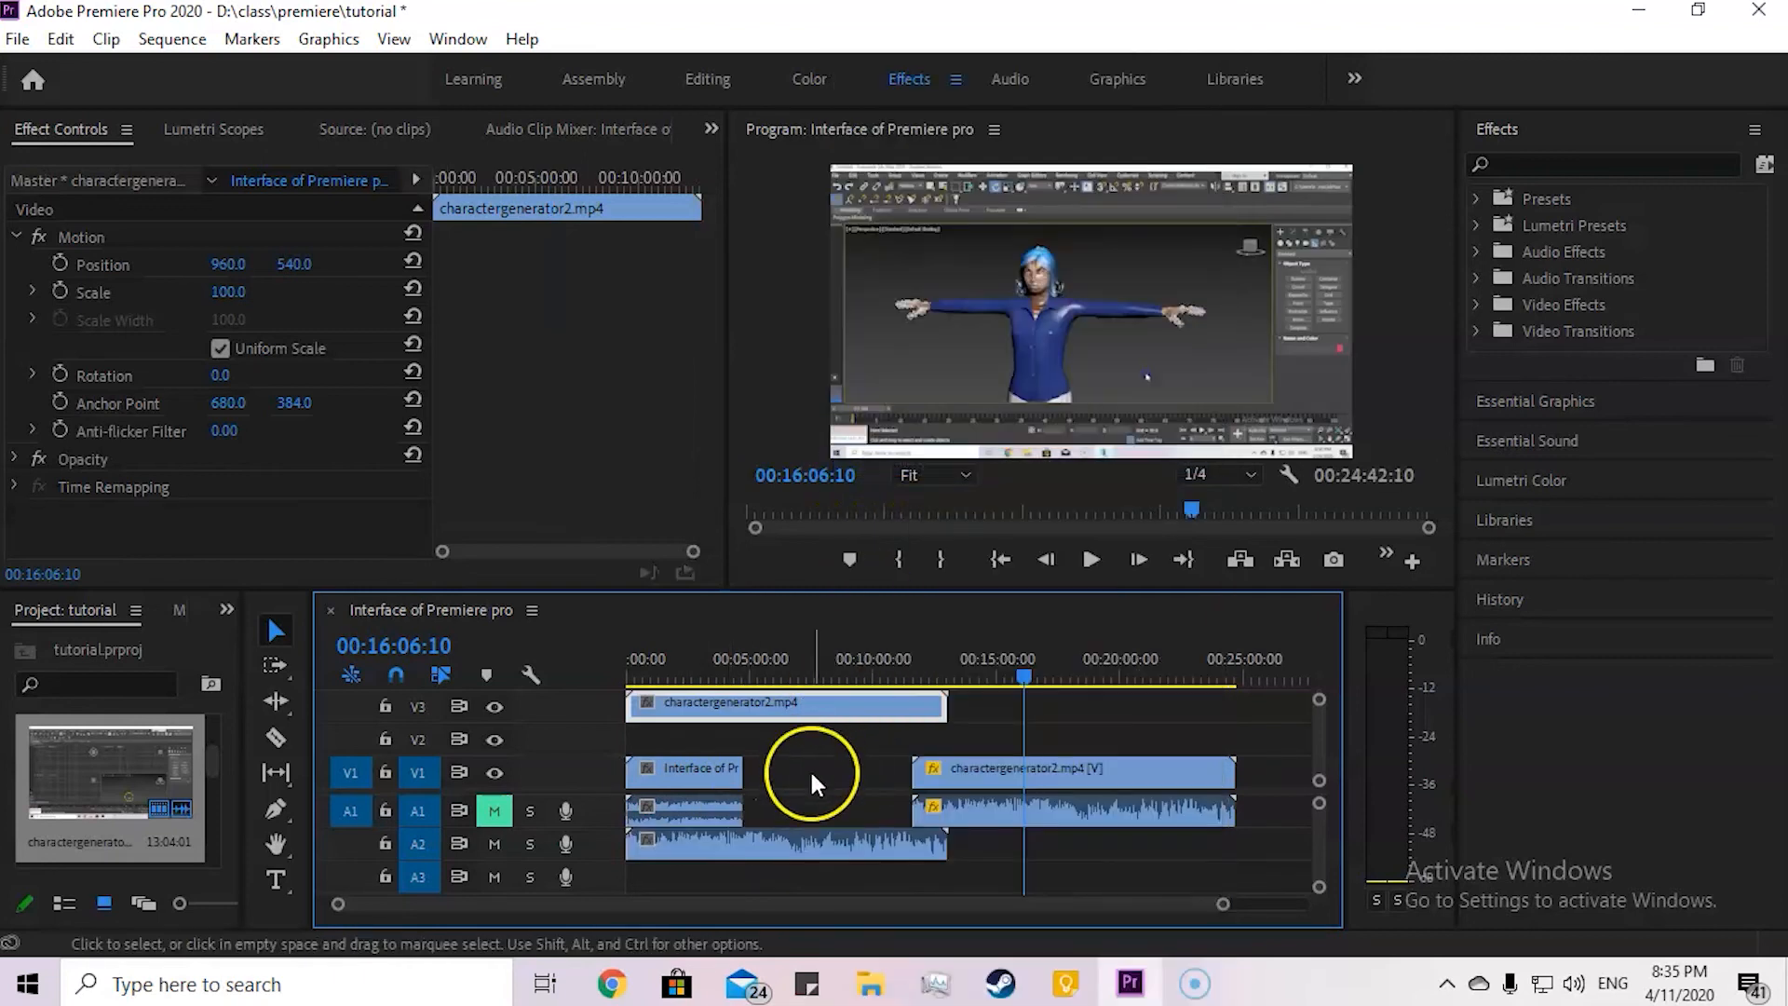
pyautogui.click(808, 768)
pyautogui.click(808, 836)
pyautogui.press('Delete')
# Step: Move the video-only charactergenerator2 clip to V2, trim its end to match the V1 clip below, and park the playhead at 00:01:25:11
pyautogui.moveTo(830, 717); pyautogui.dragTo(767, 749)
pyautogui.moveTo(941, 736); pyautogui.dragTo(748, 743)
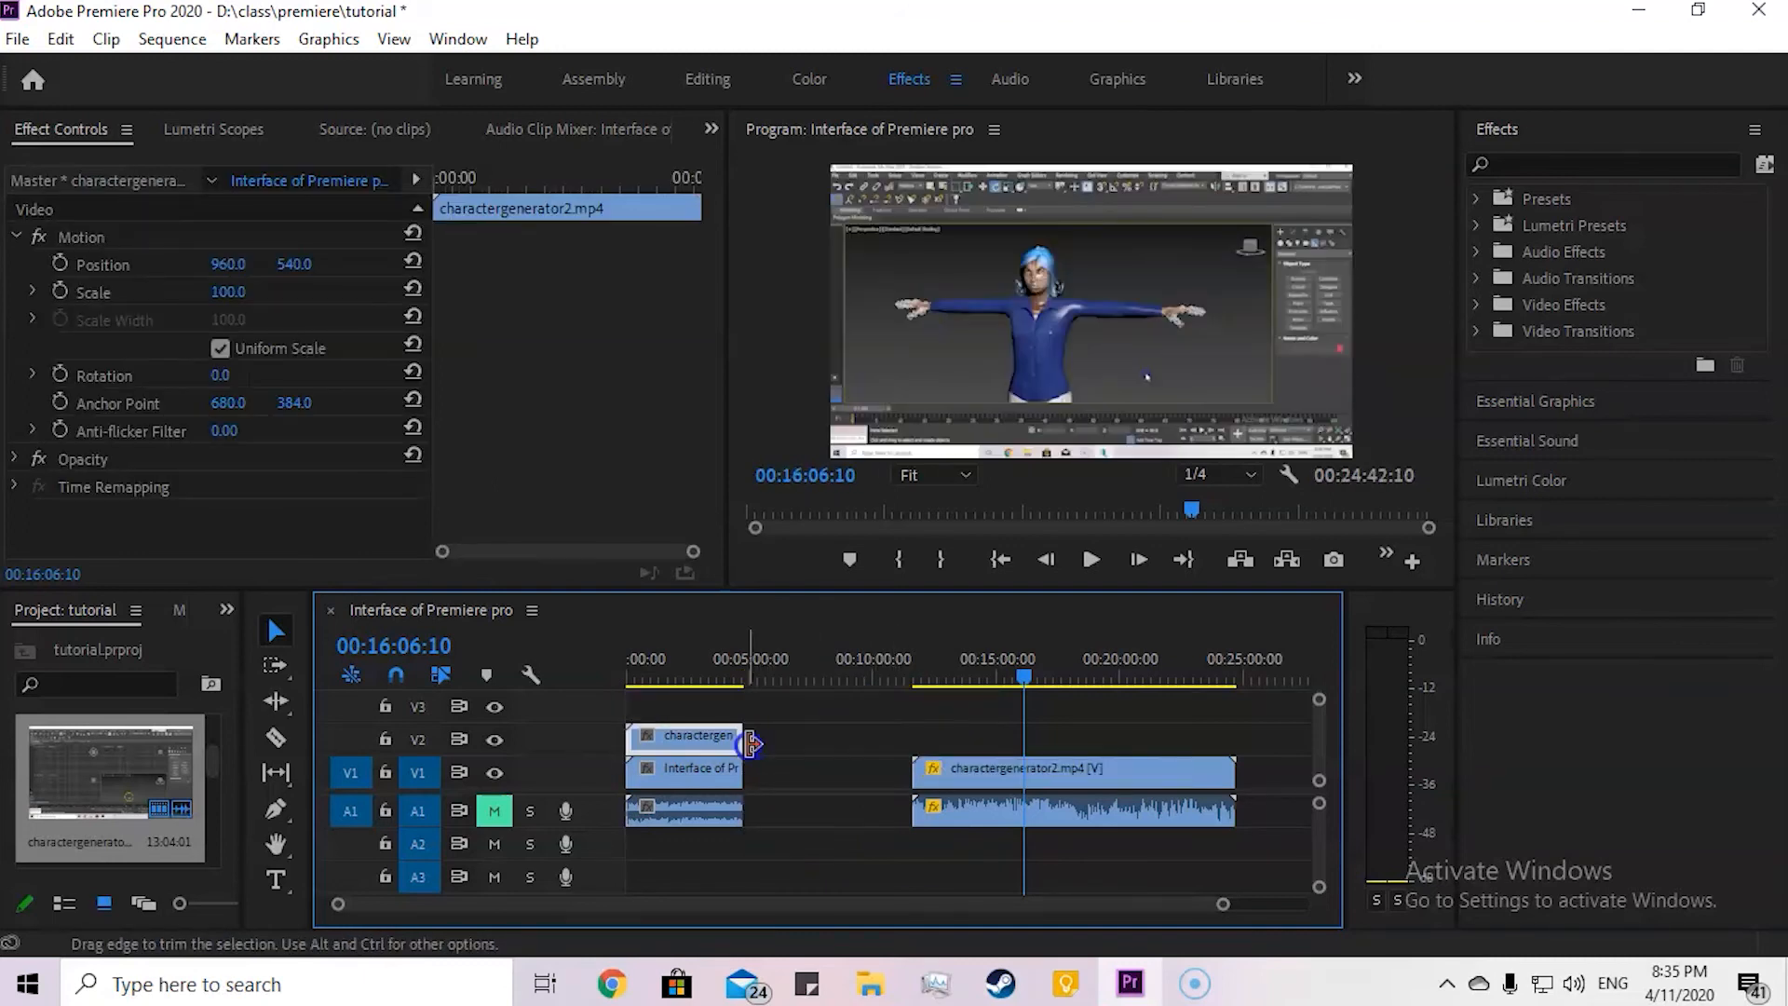
pyautogui.scroll(1, 648, 750)
pyautogui.scroll(2, 646, 743)
pyautogui.click(677, 660)
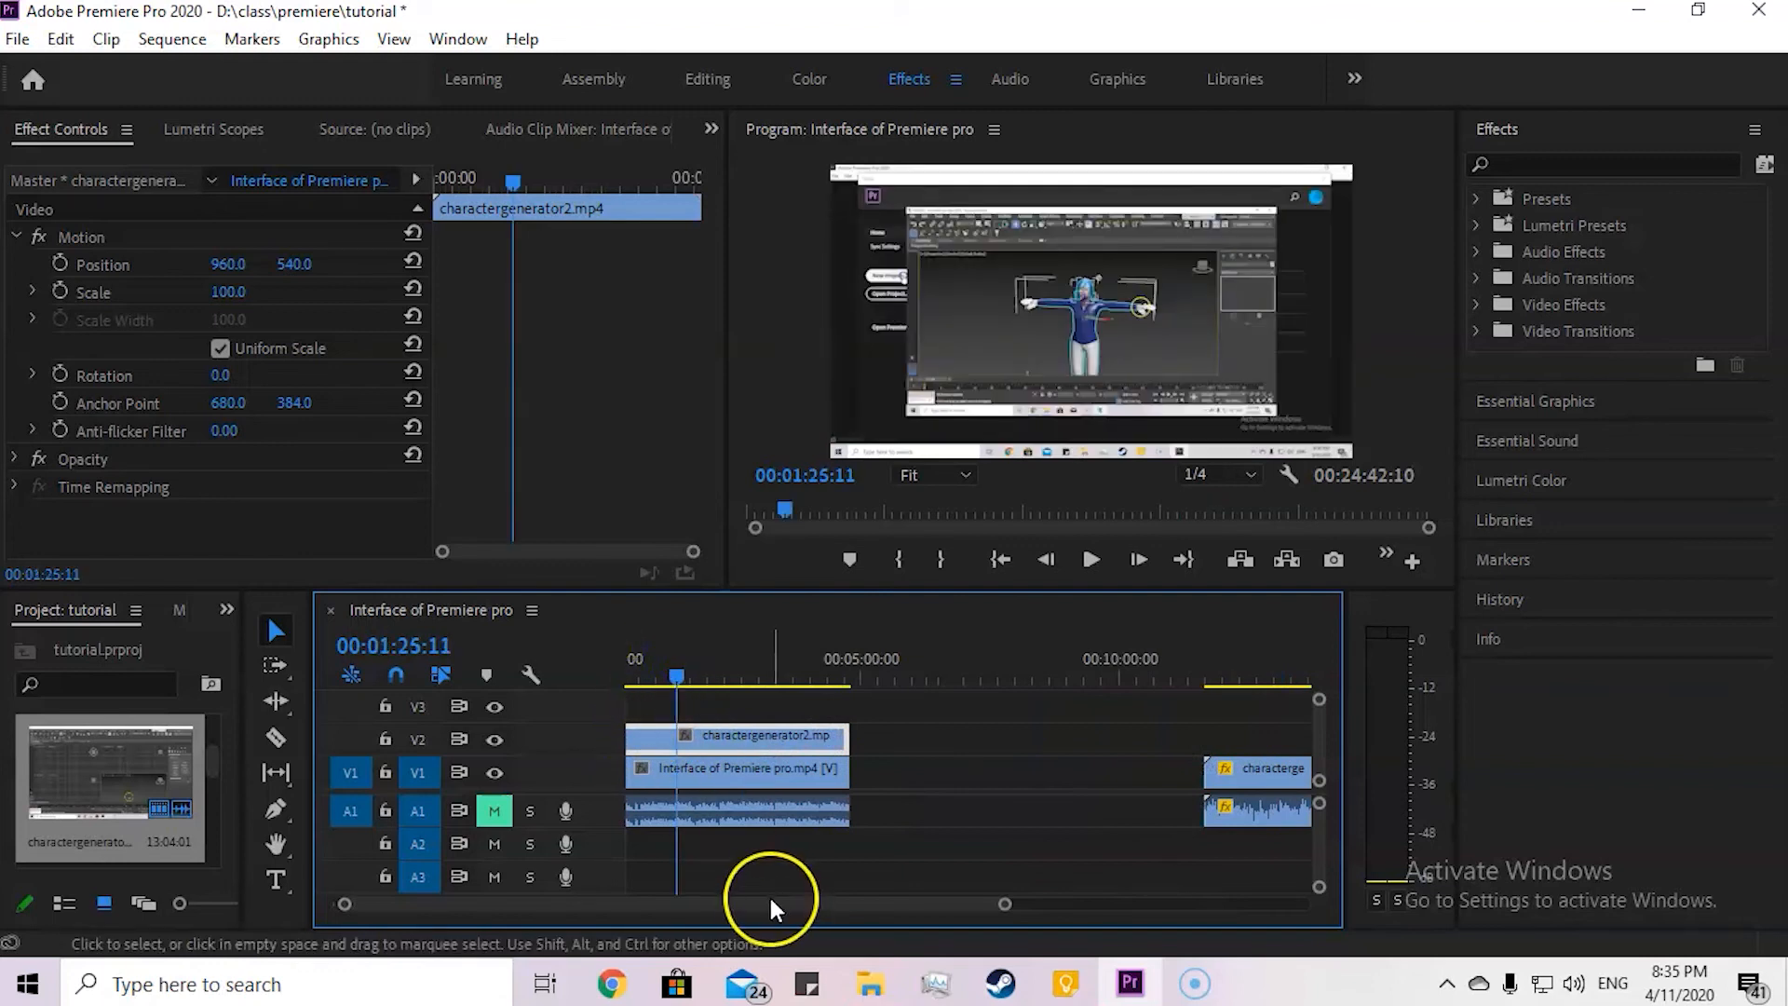
pyautogui.moveTo(770, 904); pyautogui.dragTo(673, 905)
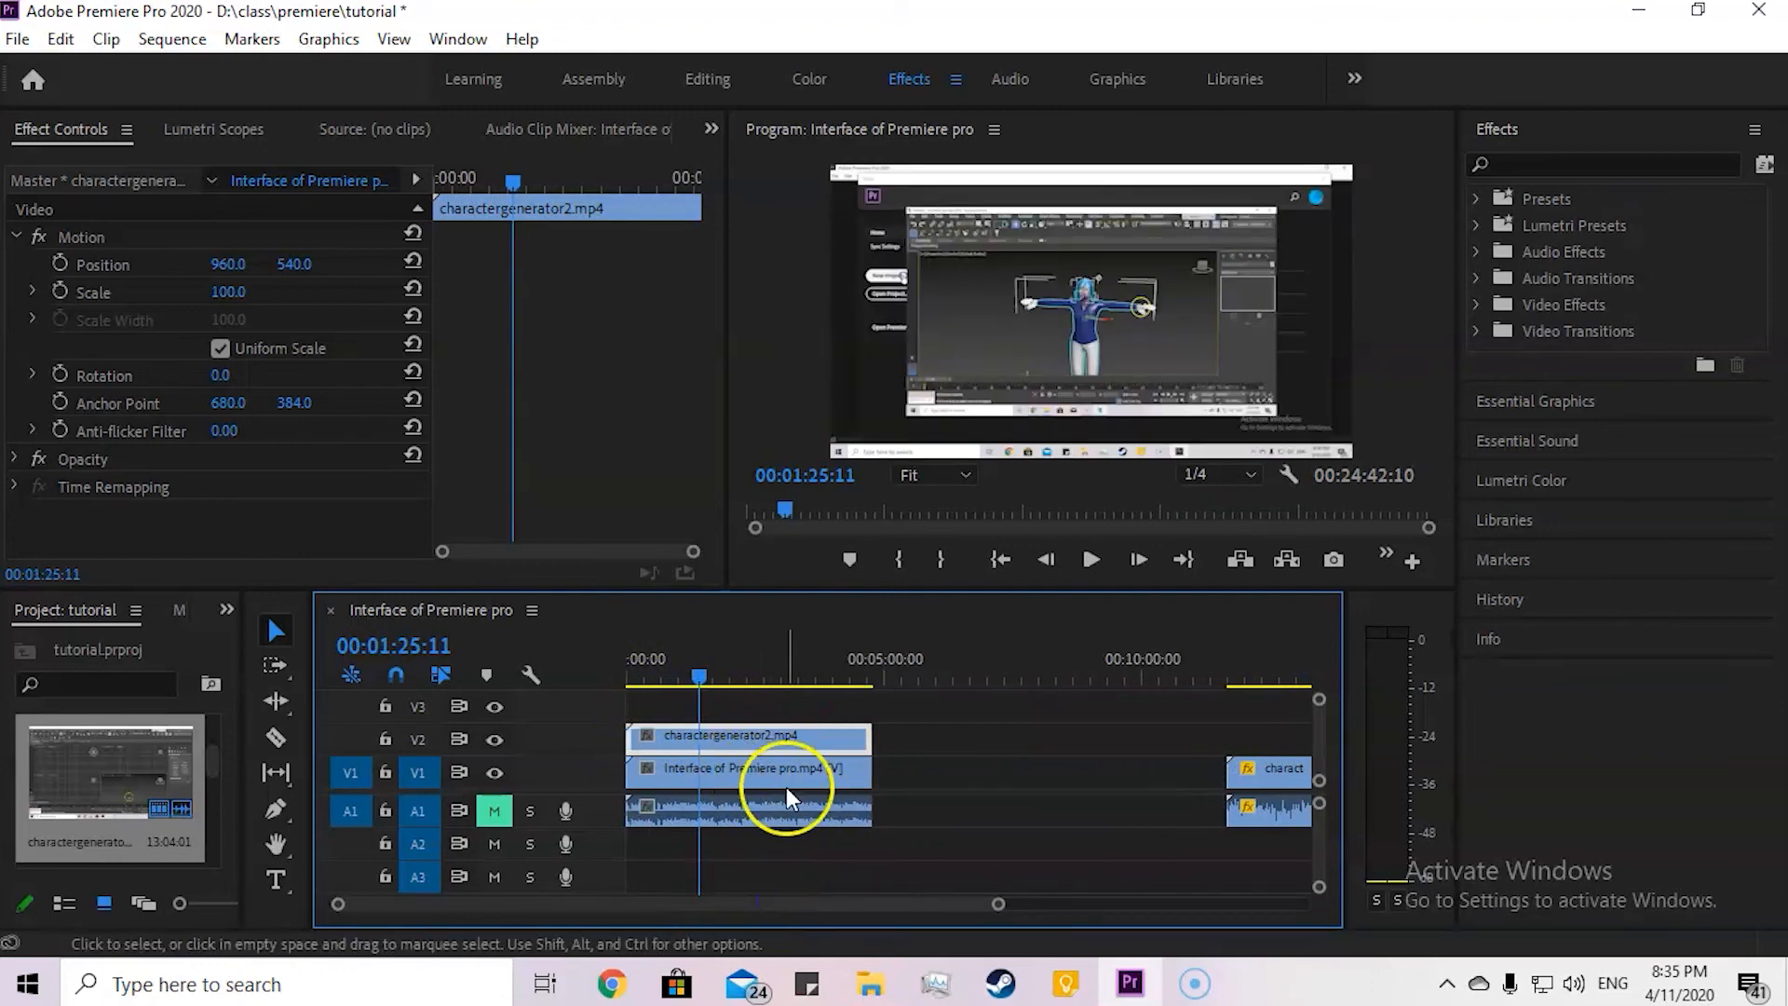
# Step: Try moving the V2 charactergenerator2 clip further along the track, and undo the move
pyautogui.moveTo(746, 734); pyautogui.dragTo(1010, 743)
pyautogui.hotkey('ctrl', 'z')
pyautogui.click(920, 730)
# Step: Set the Scale of the V2 charactergenerator2 clip to 103
pyautogui.click(770, 738)
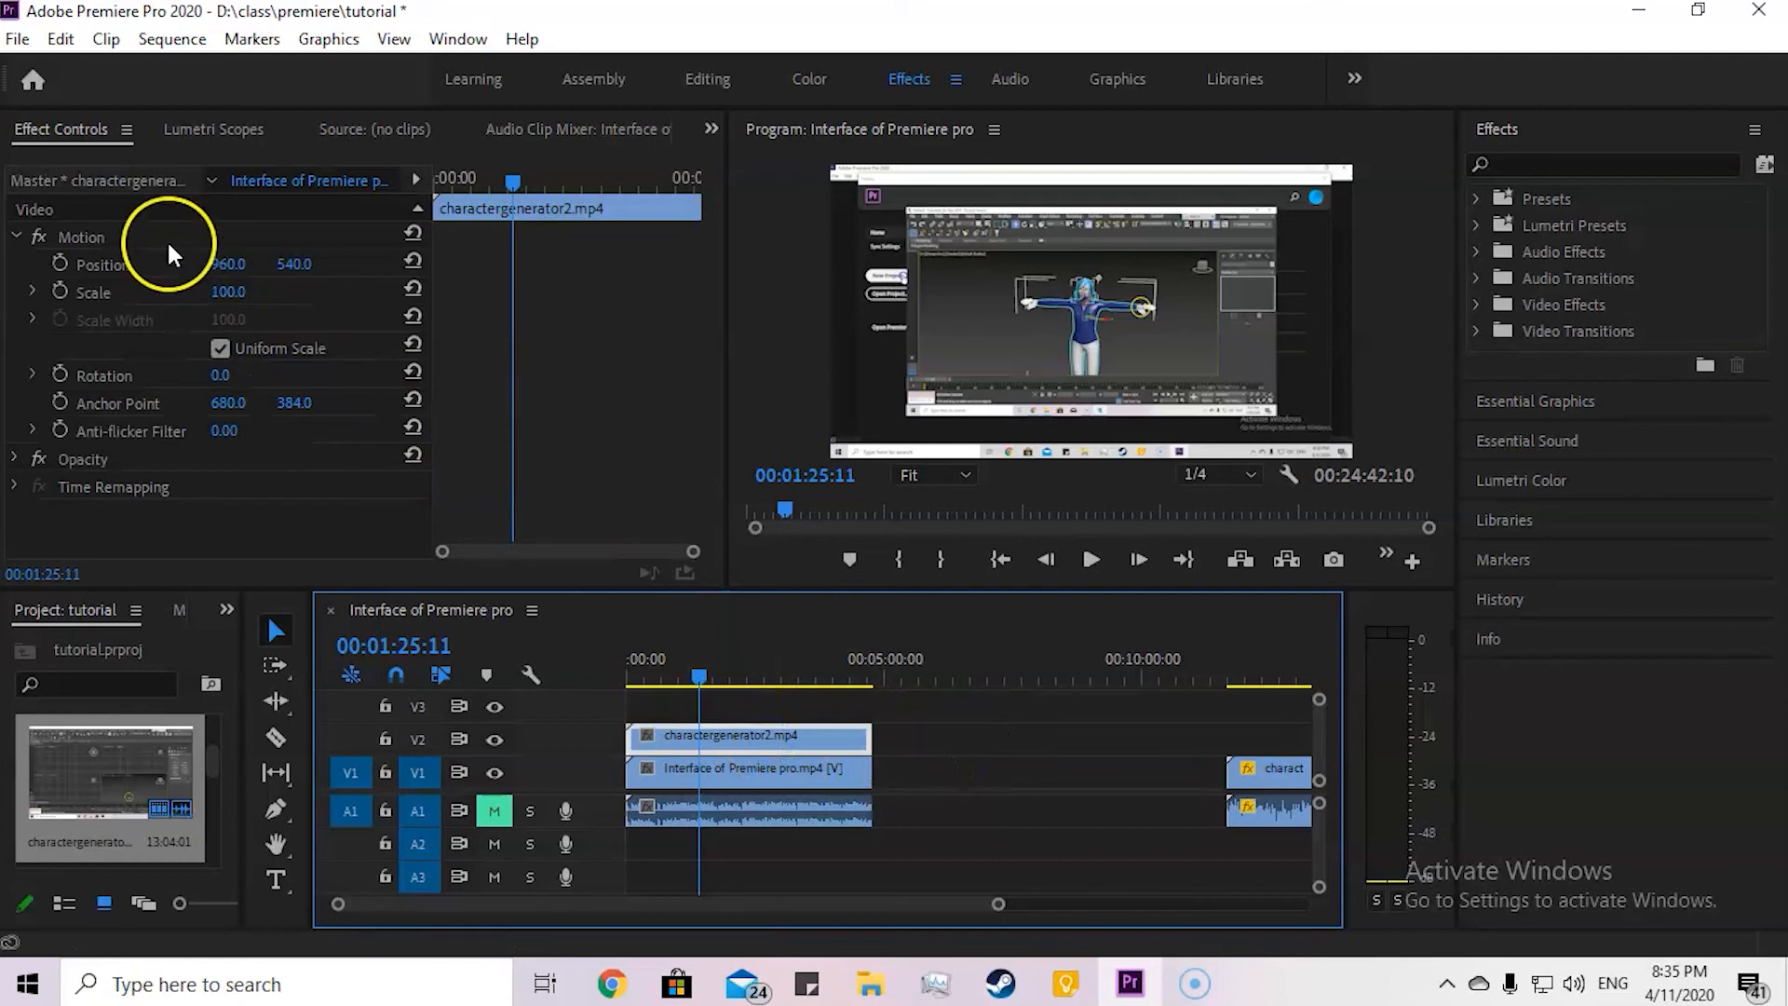
pyautogui.moveTo(212, 290)
pyautogui.mouseDown()
pyautogui.moveTo(187, 291)
pyautogui.moveTo(215, 292)
pyautogui.mouseUp()
pyautogui.click(1032, 735)
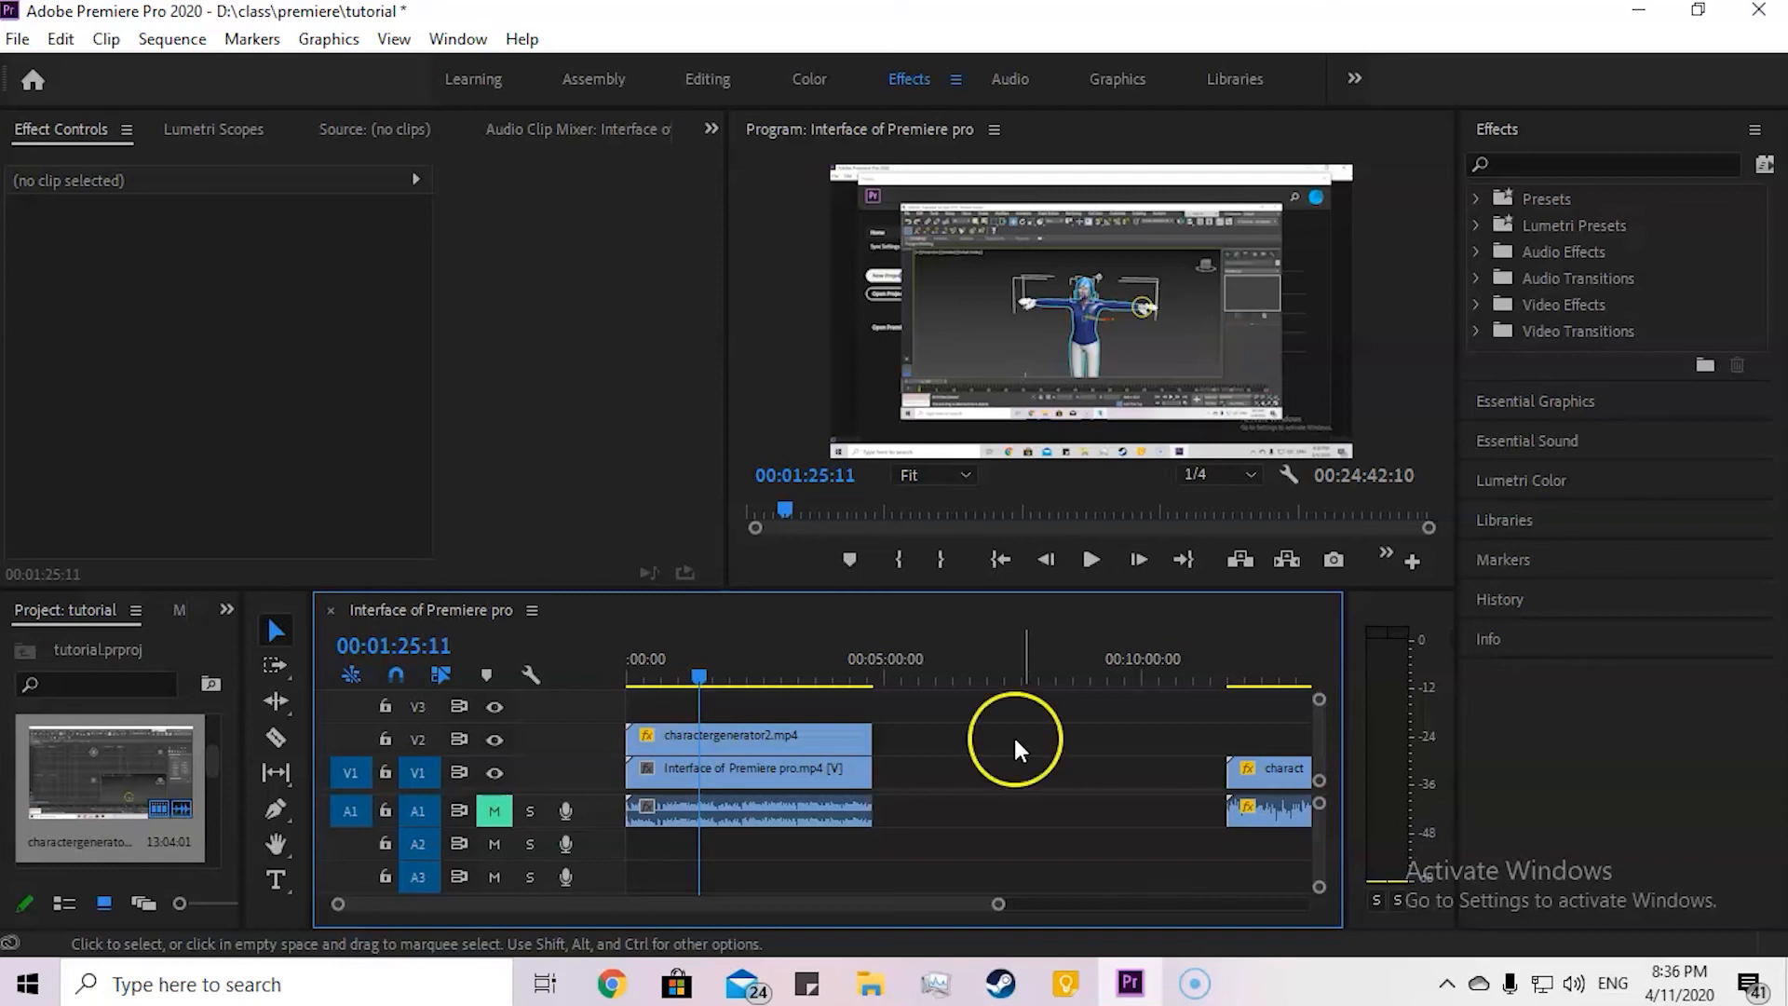
# Step: Expand the V2 clip's Opacity settings and set Opacity to 20% at 00:01:25:11
pyautogui.click(738, 735)
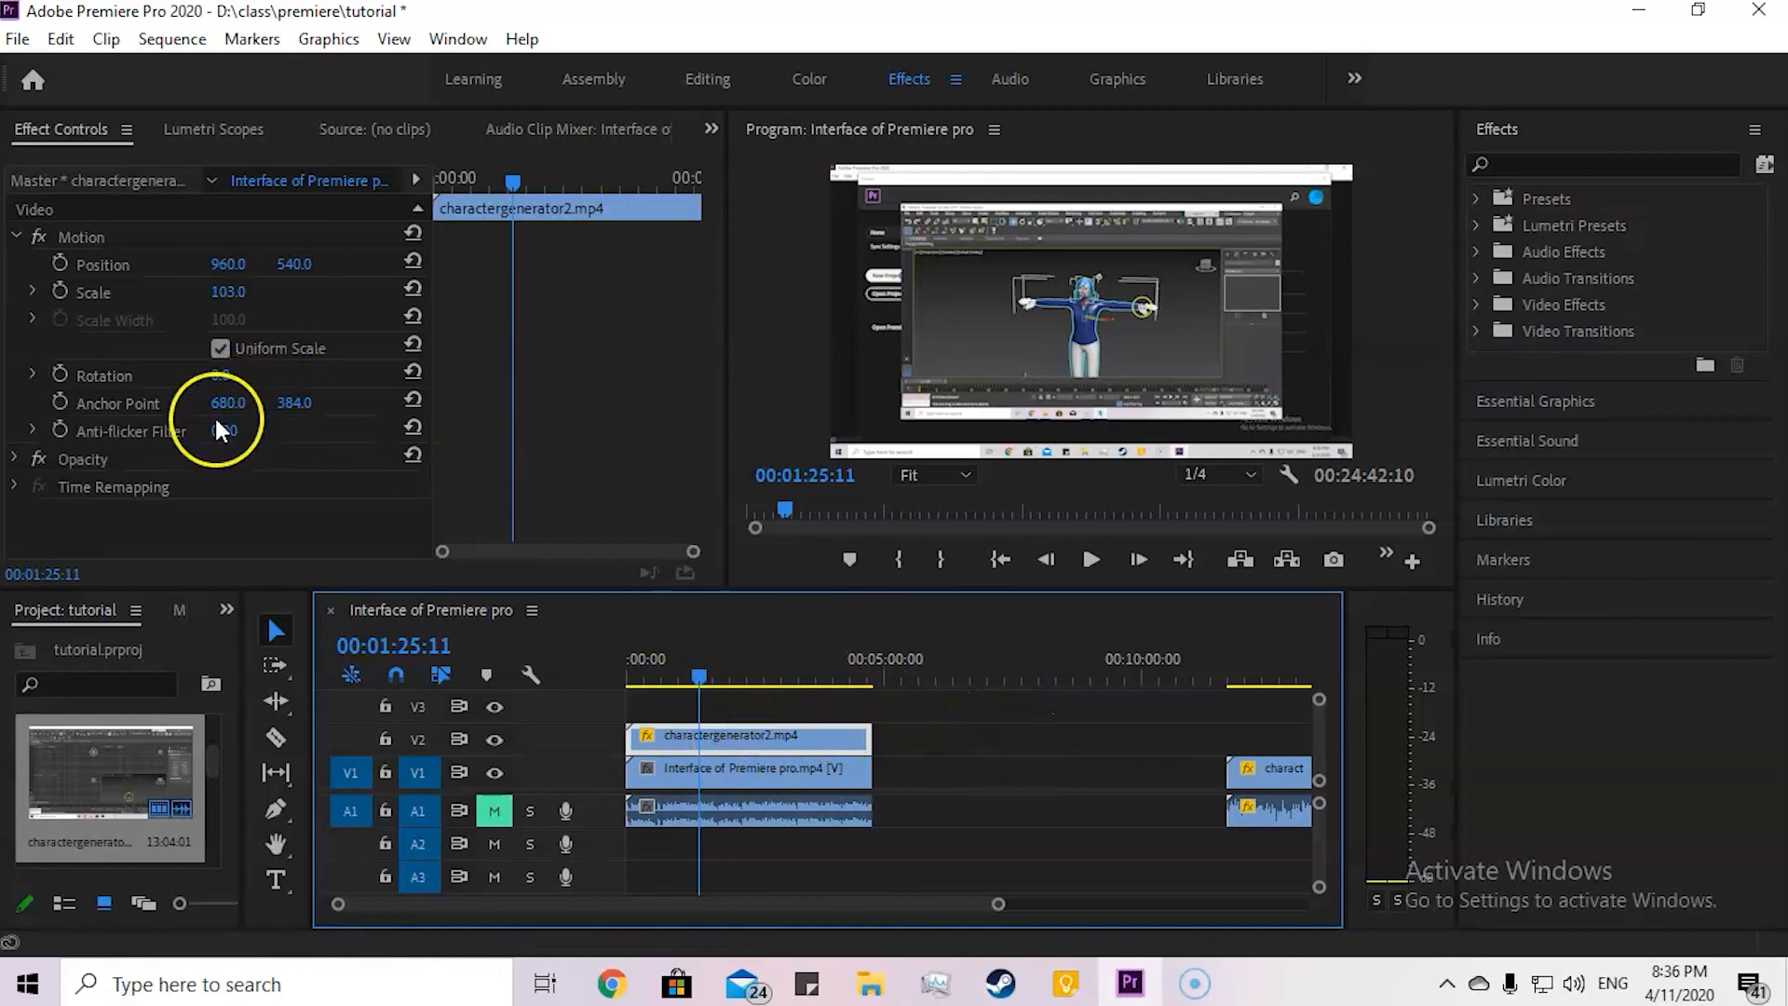
pyautogui.click(13, 459)
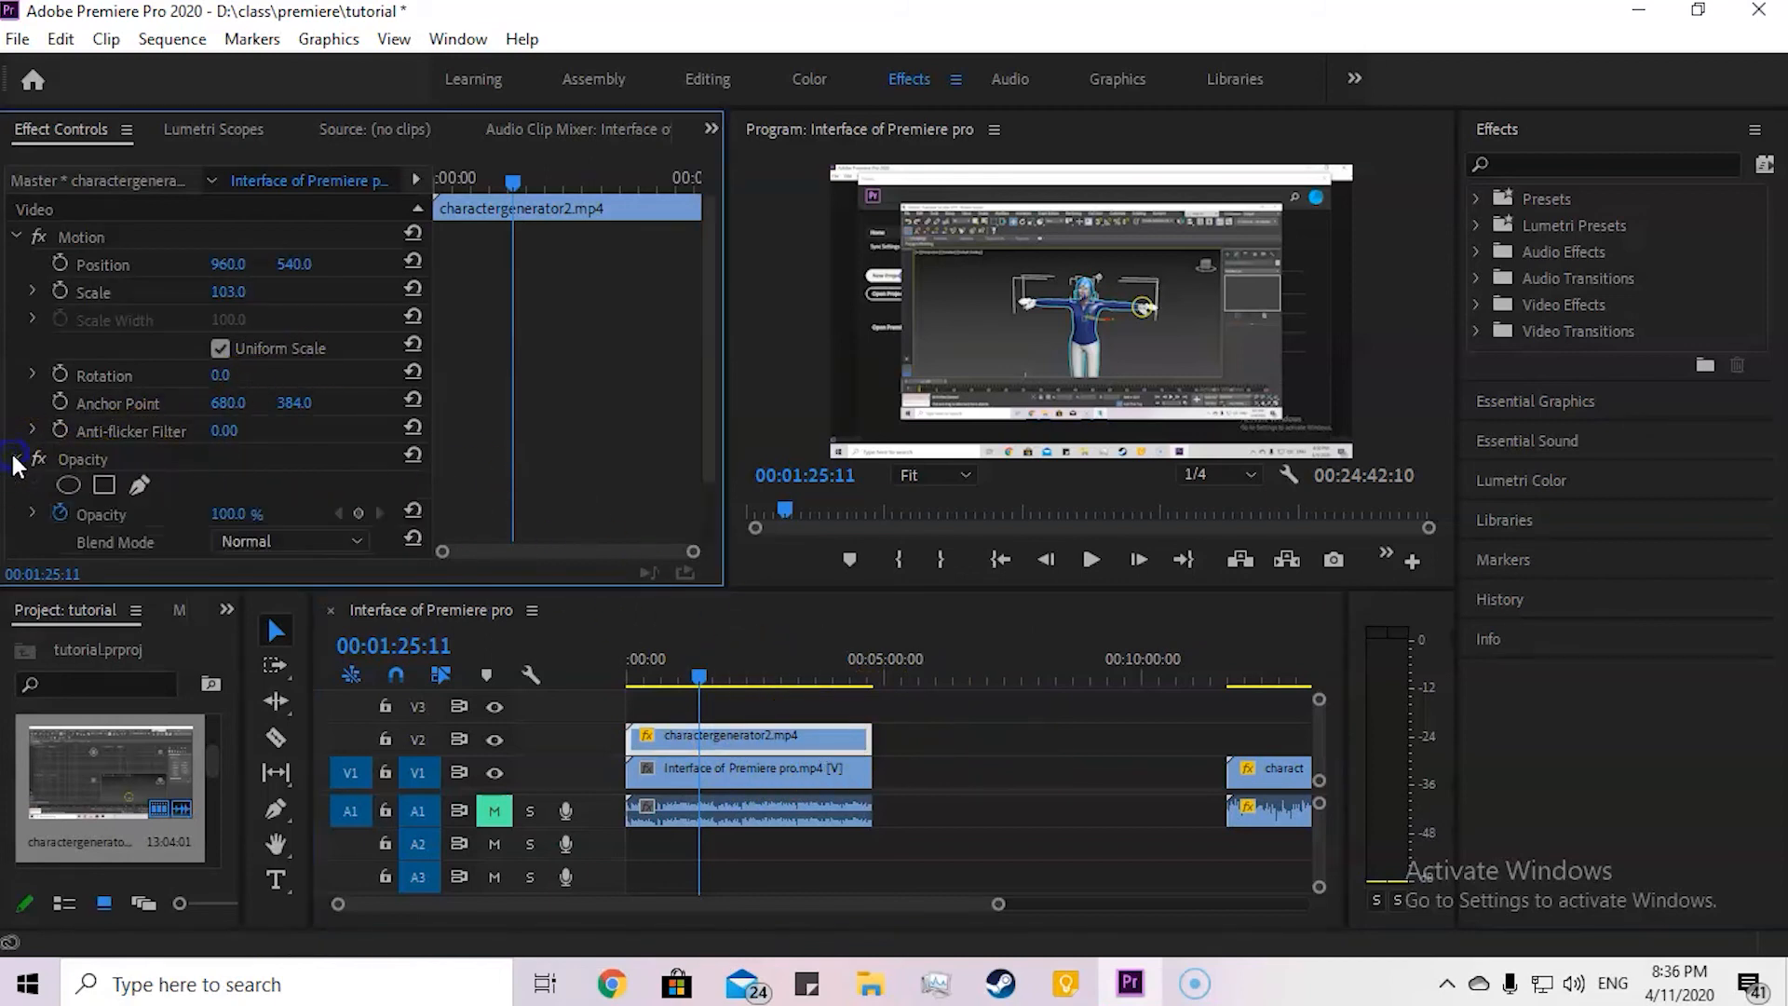
pyautogui.click(143, 486)
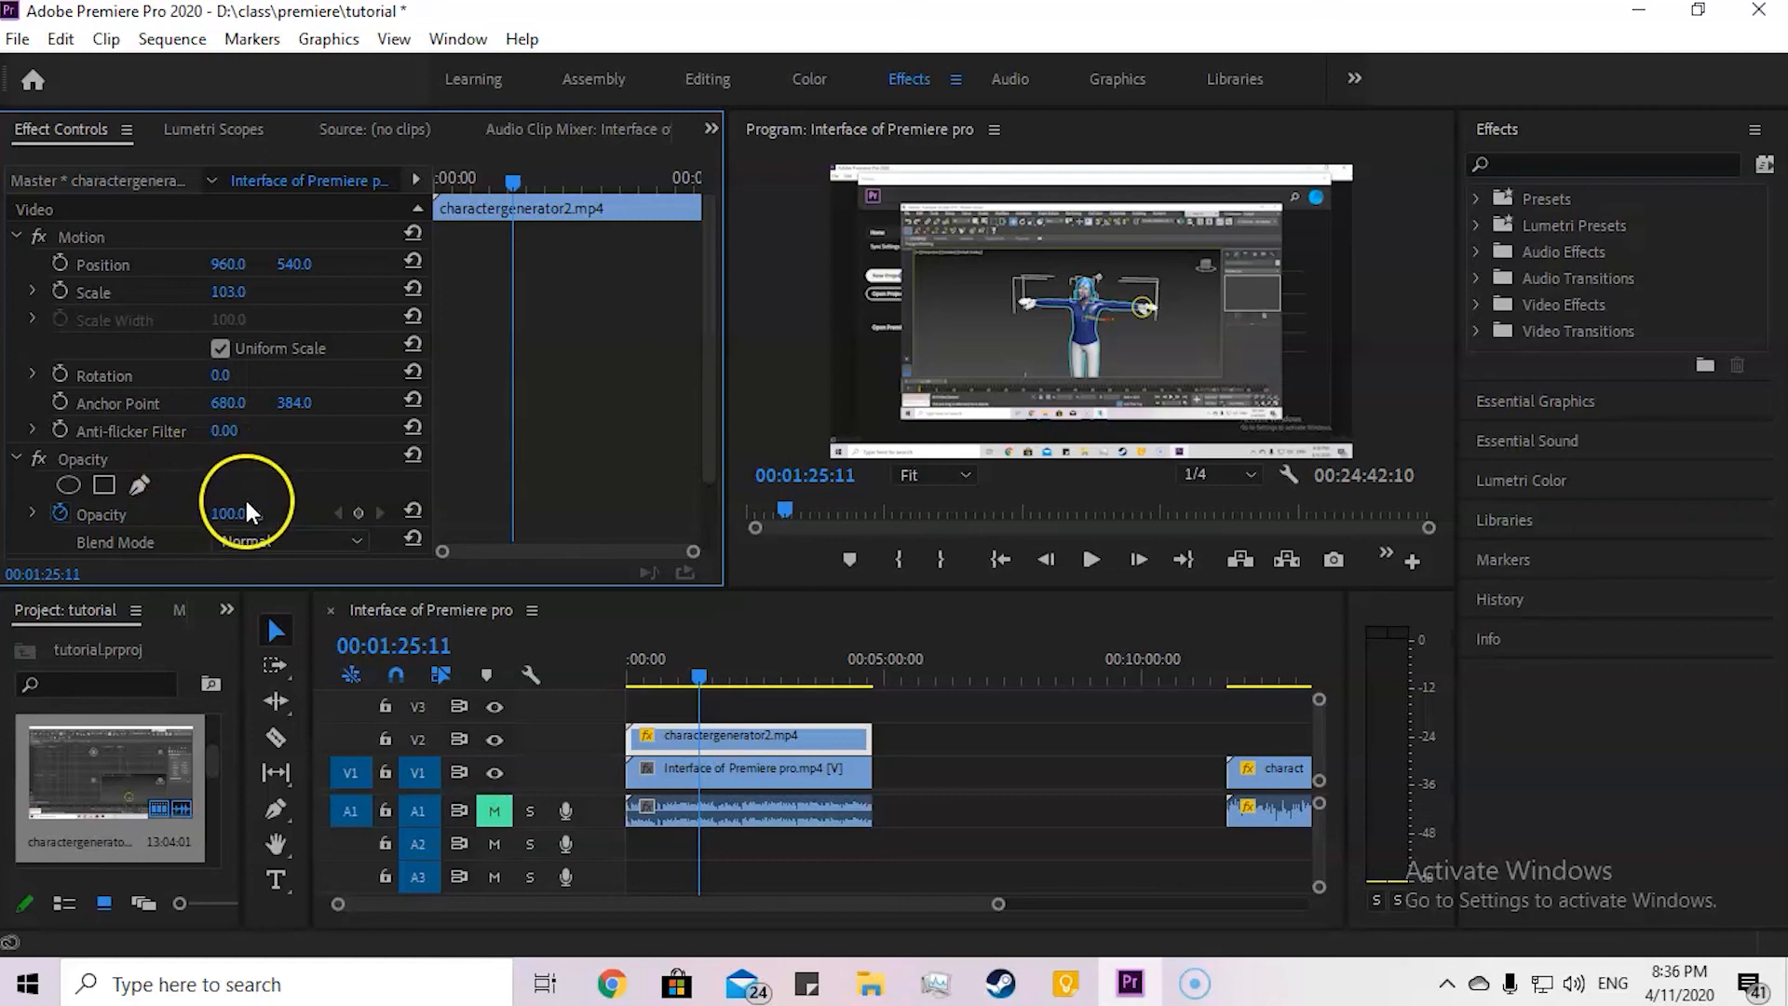
pyautogui.click(214, 514)
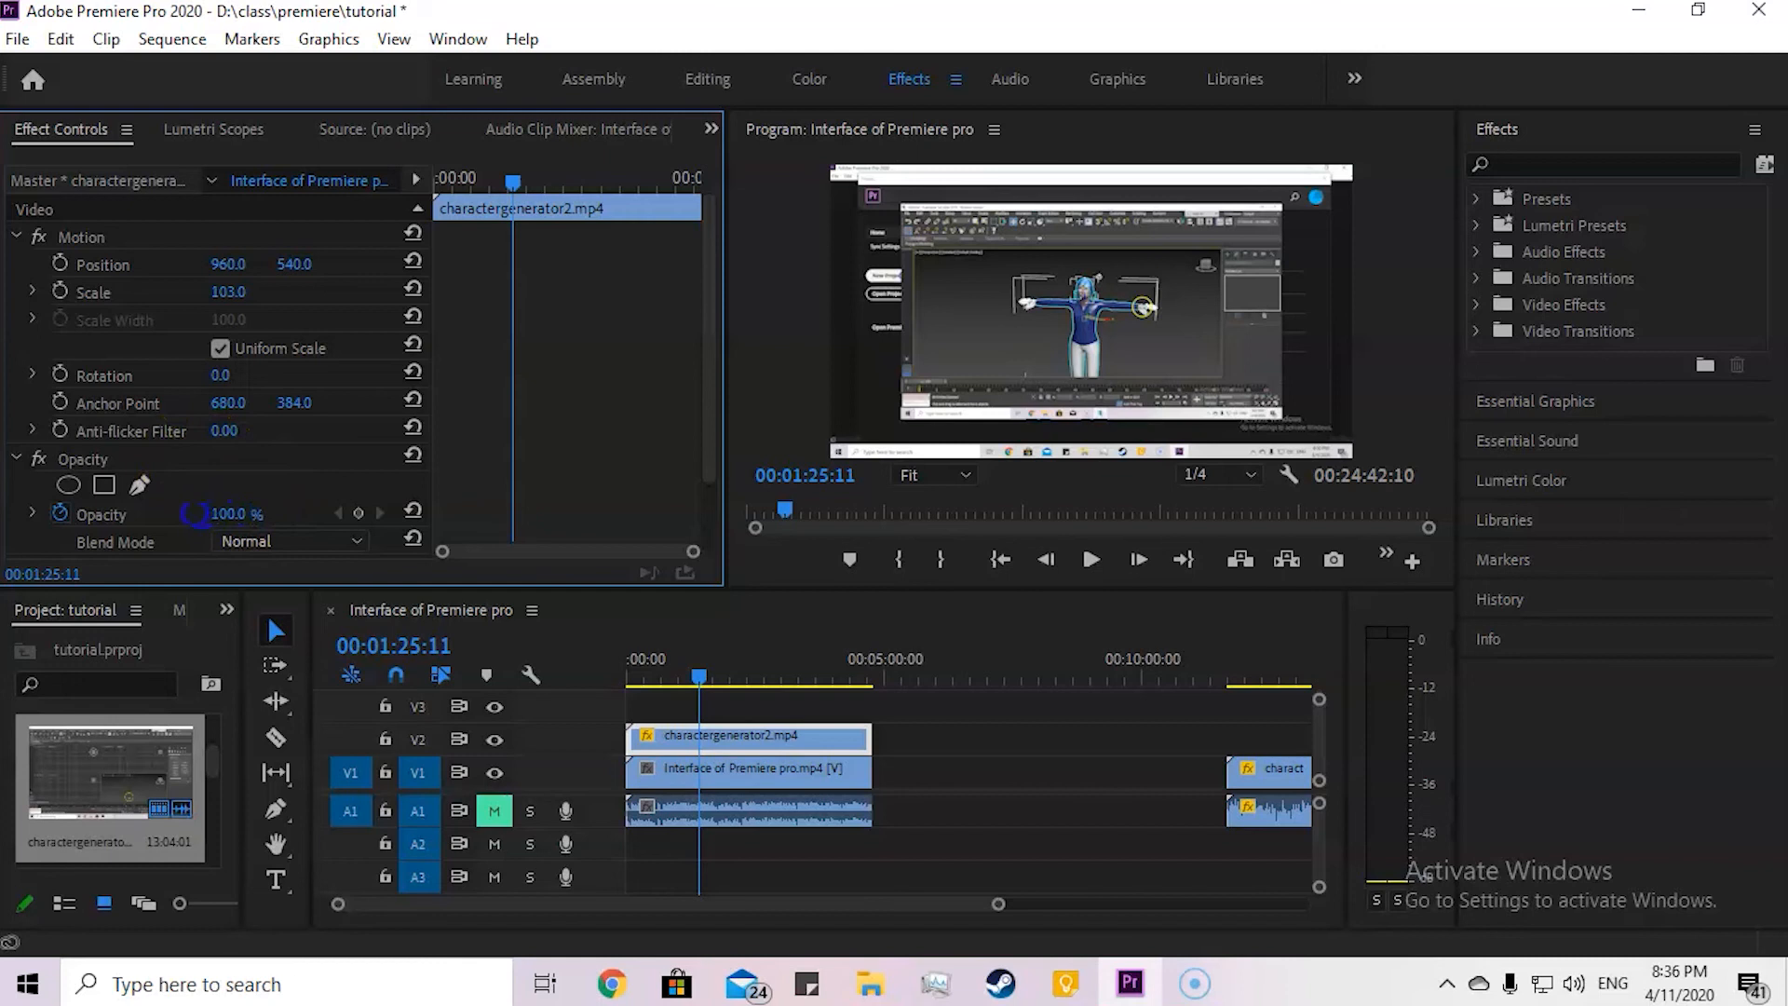
pyautogui.moveTo(272, 513)
pyautogui.mouseDown()
pyautogui.moveTo(297, 490)
pyautogui.moveTo(382, 491)
pyautogui.moveTo(305, 498)
pyautogui.mouseUp()
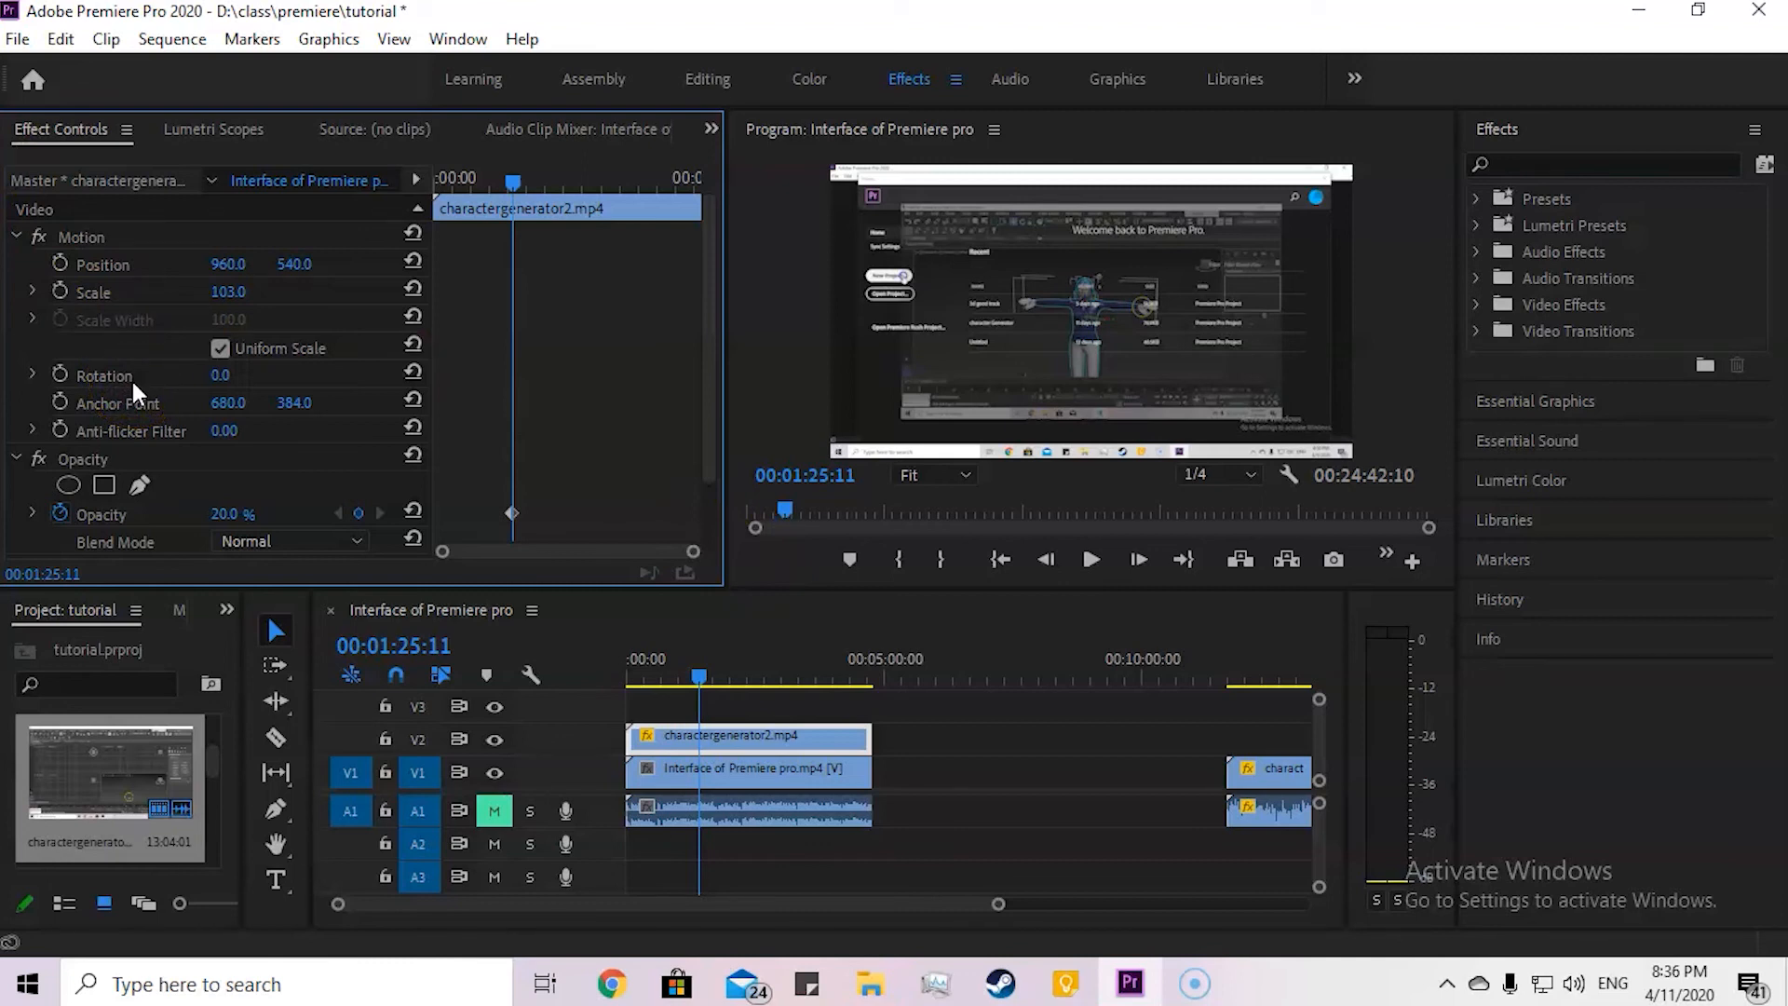
# Step: Keyframe the V2 clip's Opacity at 100% at 00:01:25:11, 20% at 00:01:54:19 and 100% at 00:02:18:22
pyautogui.scroll(-2, 296, 473)
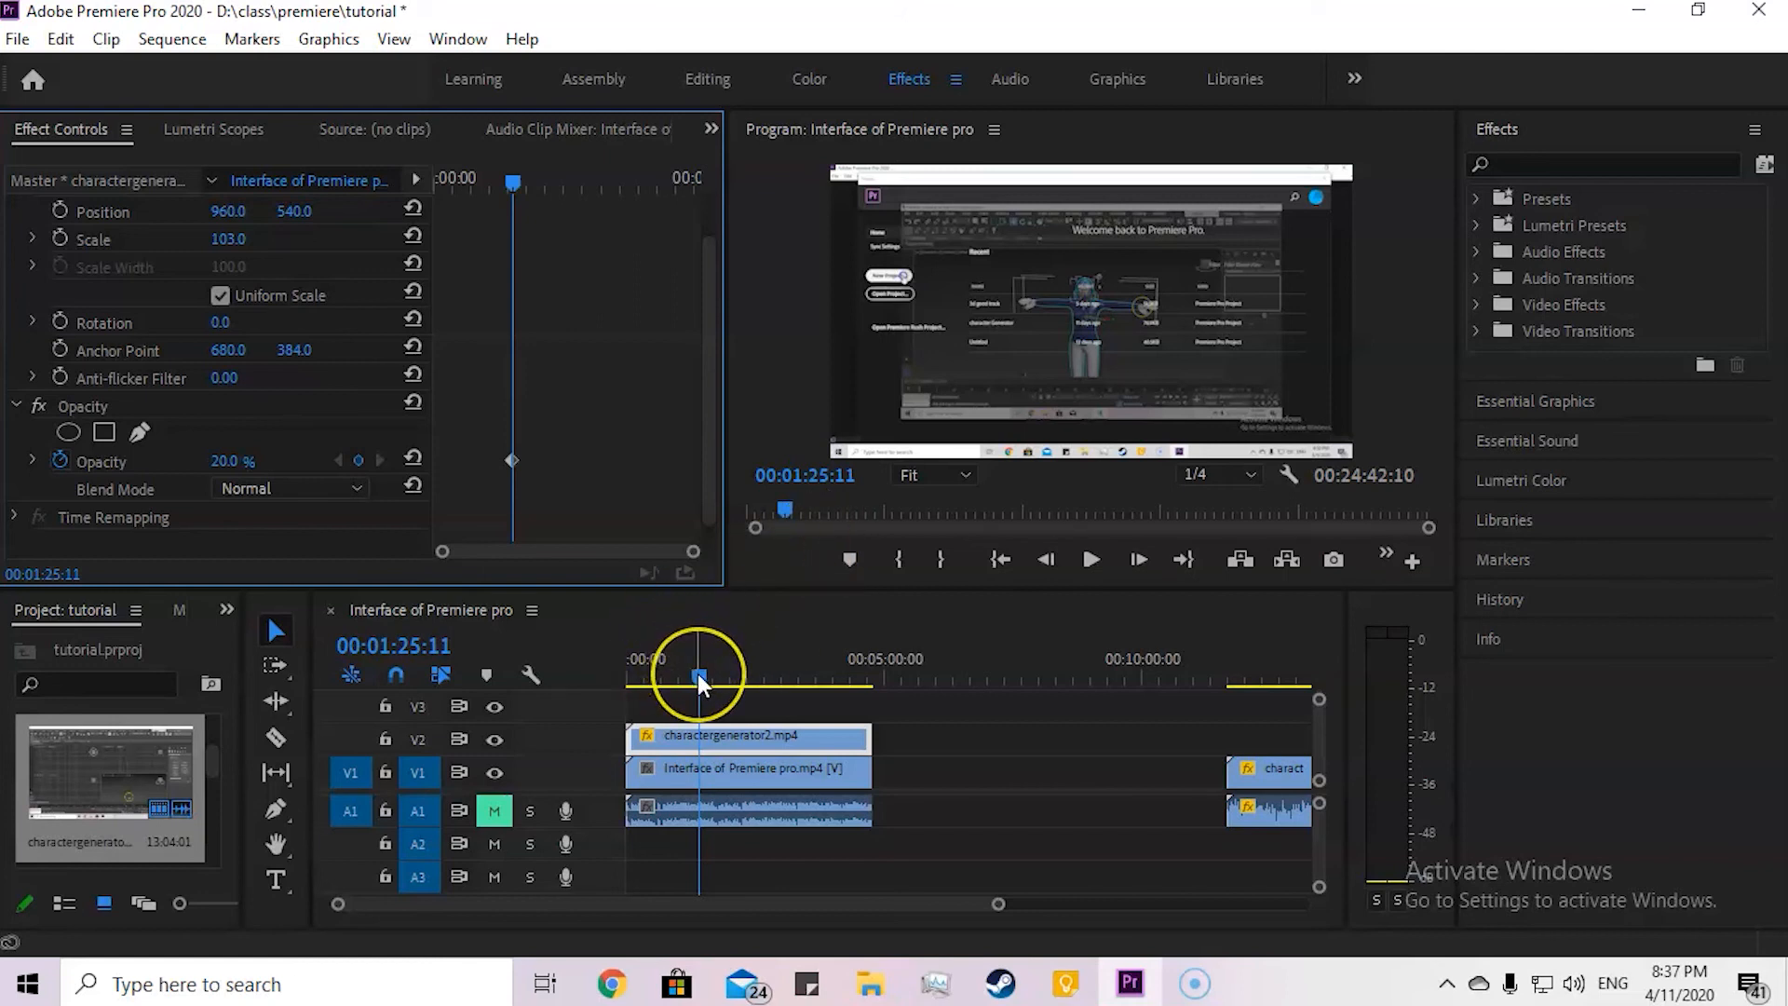
pyautogui.moveTo(214, 445); pyautogui.dragTo(566, 458)
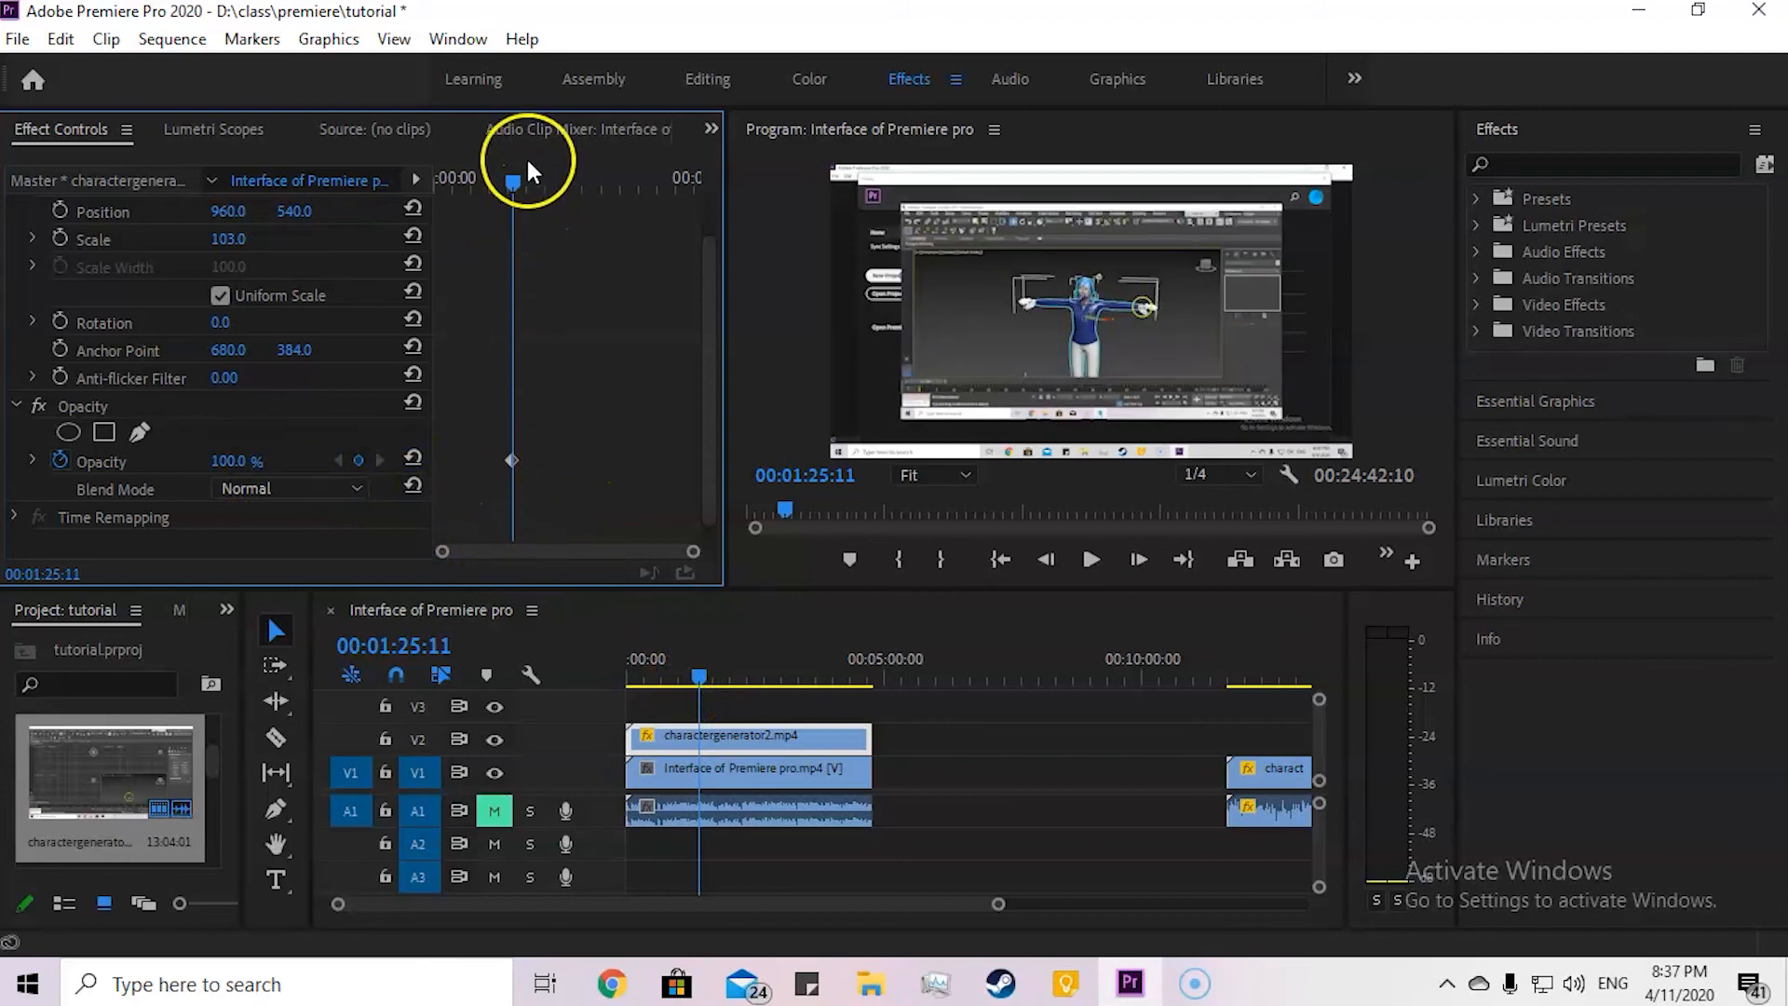
pyautogui.moveTo(515, 182); pyautogui.dragTo(539, 181)
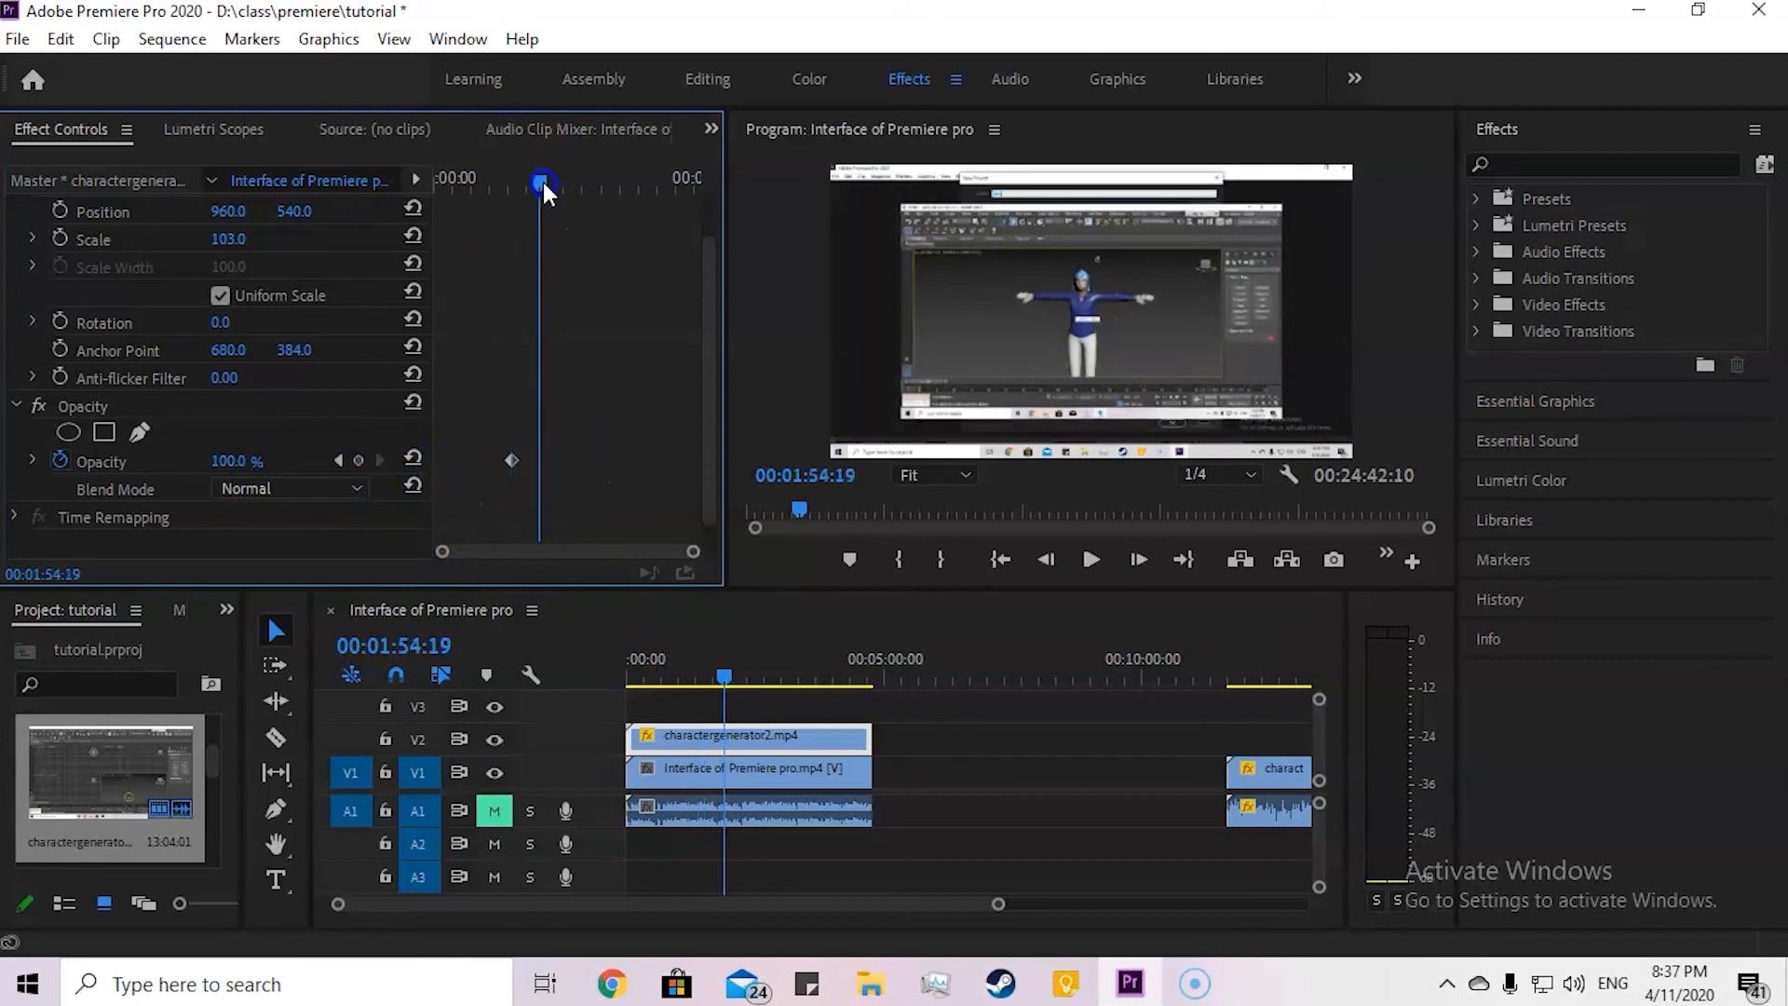
pyautogui.click(235, 460)
pyautogui.write('20')
pyautogui.press('Return')
pyautogui.click(270, 405)
pyautogui.moveTo(542, 182); pyautogui.dragTo(561, 182)
pyautogui.click(232, 460)
pyautogui.write('100')
pyautogui.click(316, 416)
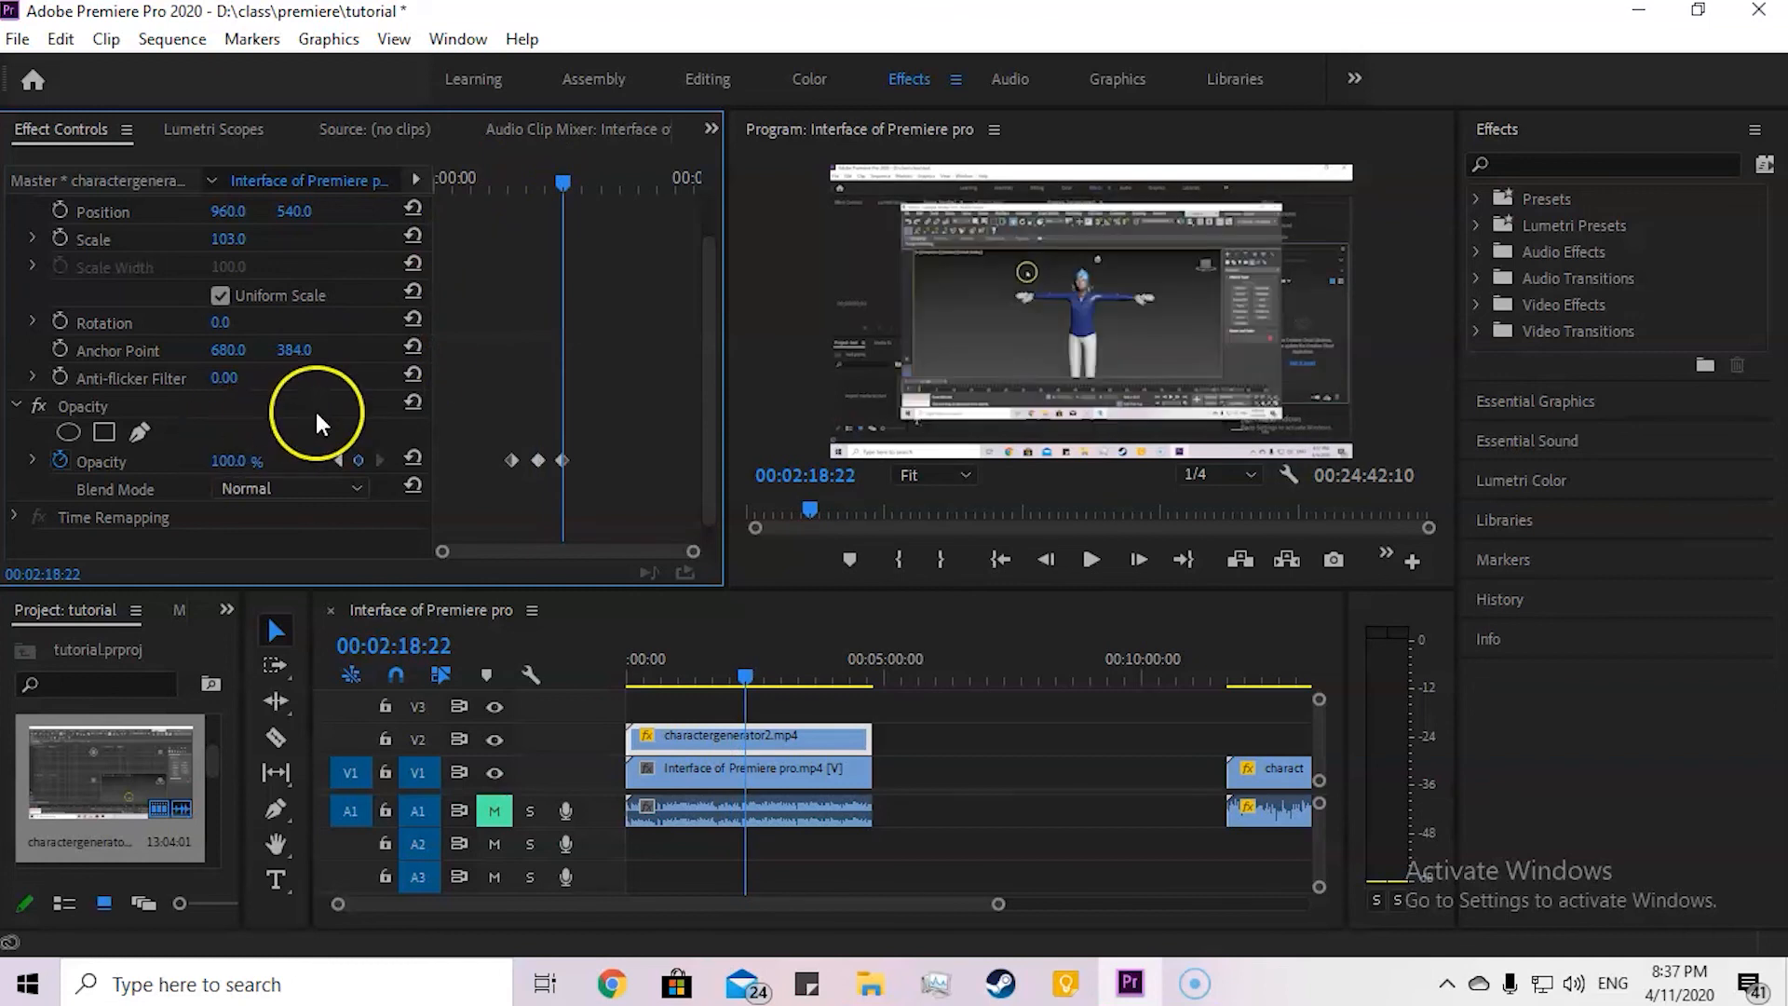
# Step: Play the opacity fade from about 00:01:13:17, and move its second and third keyframes closer to the first
pyautogui.moveTo(553, 178); pyautogui.dragTo(493, 197)
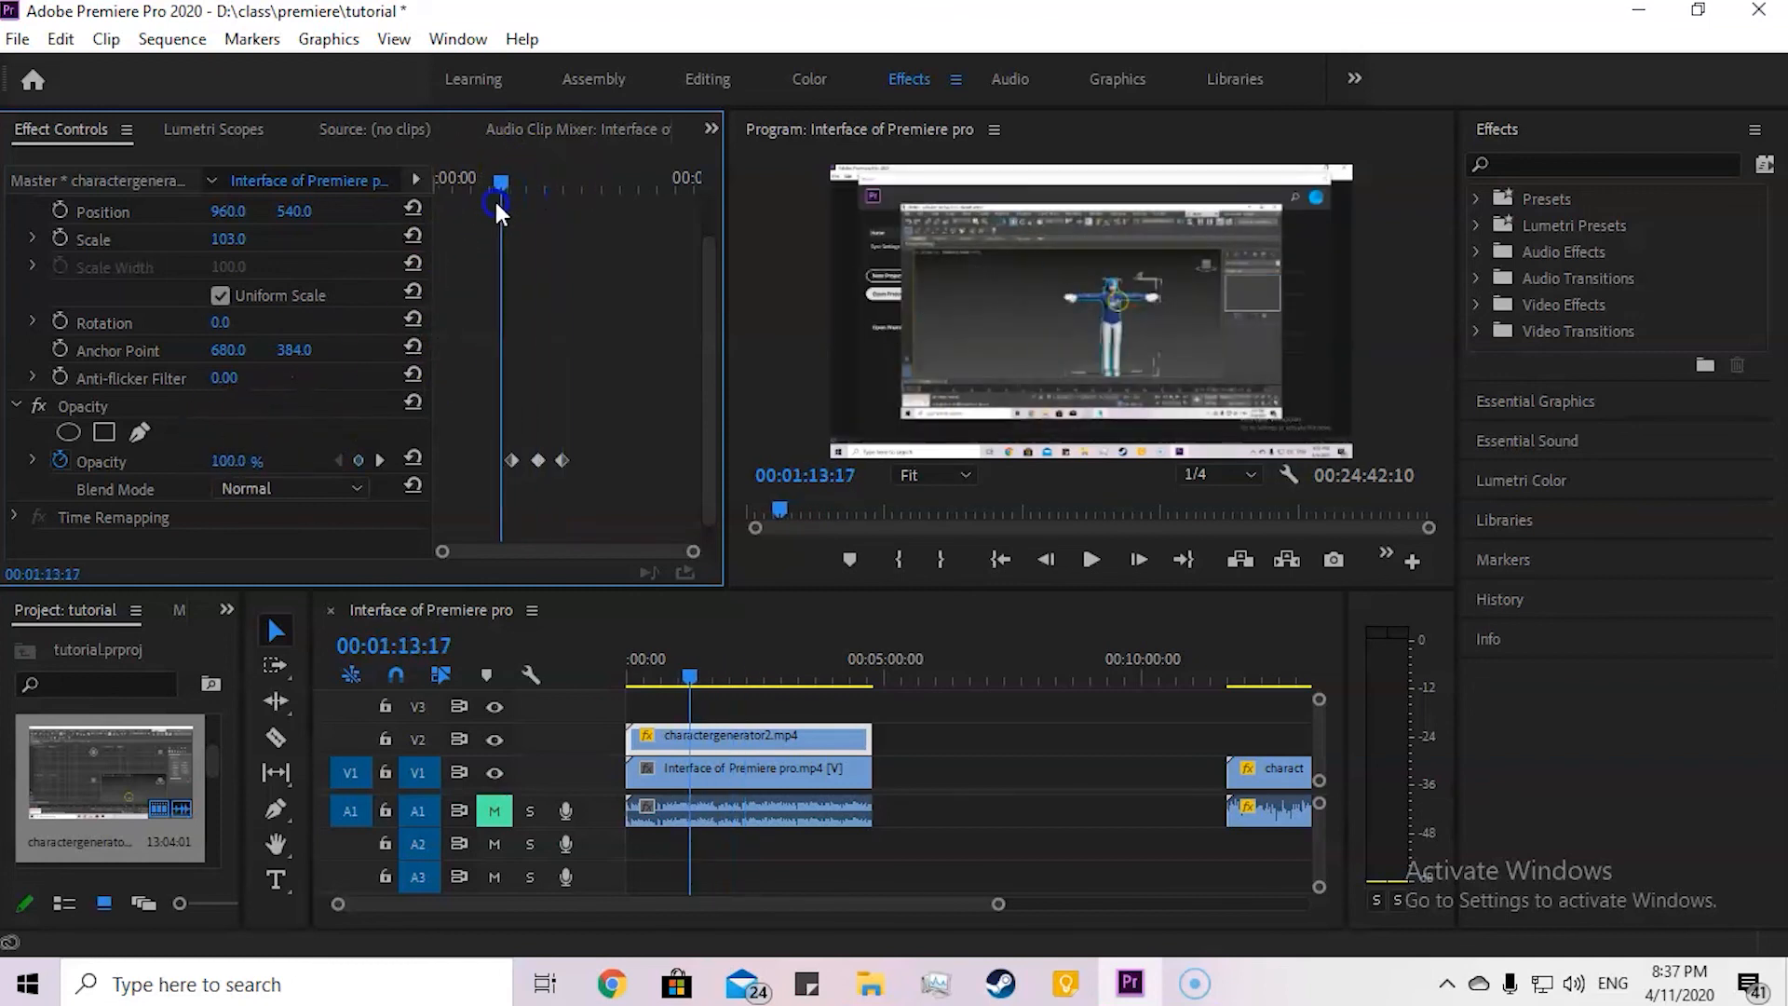
pyautogui.press('space')
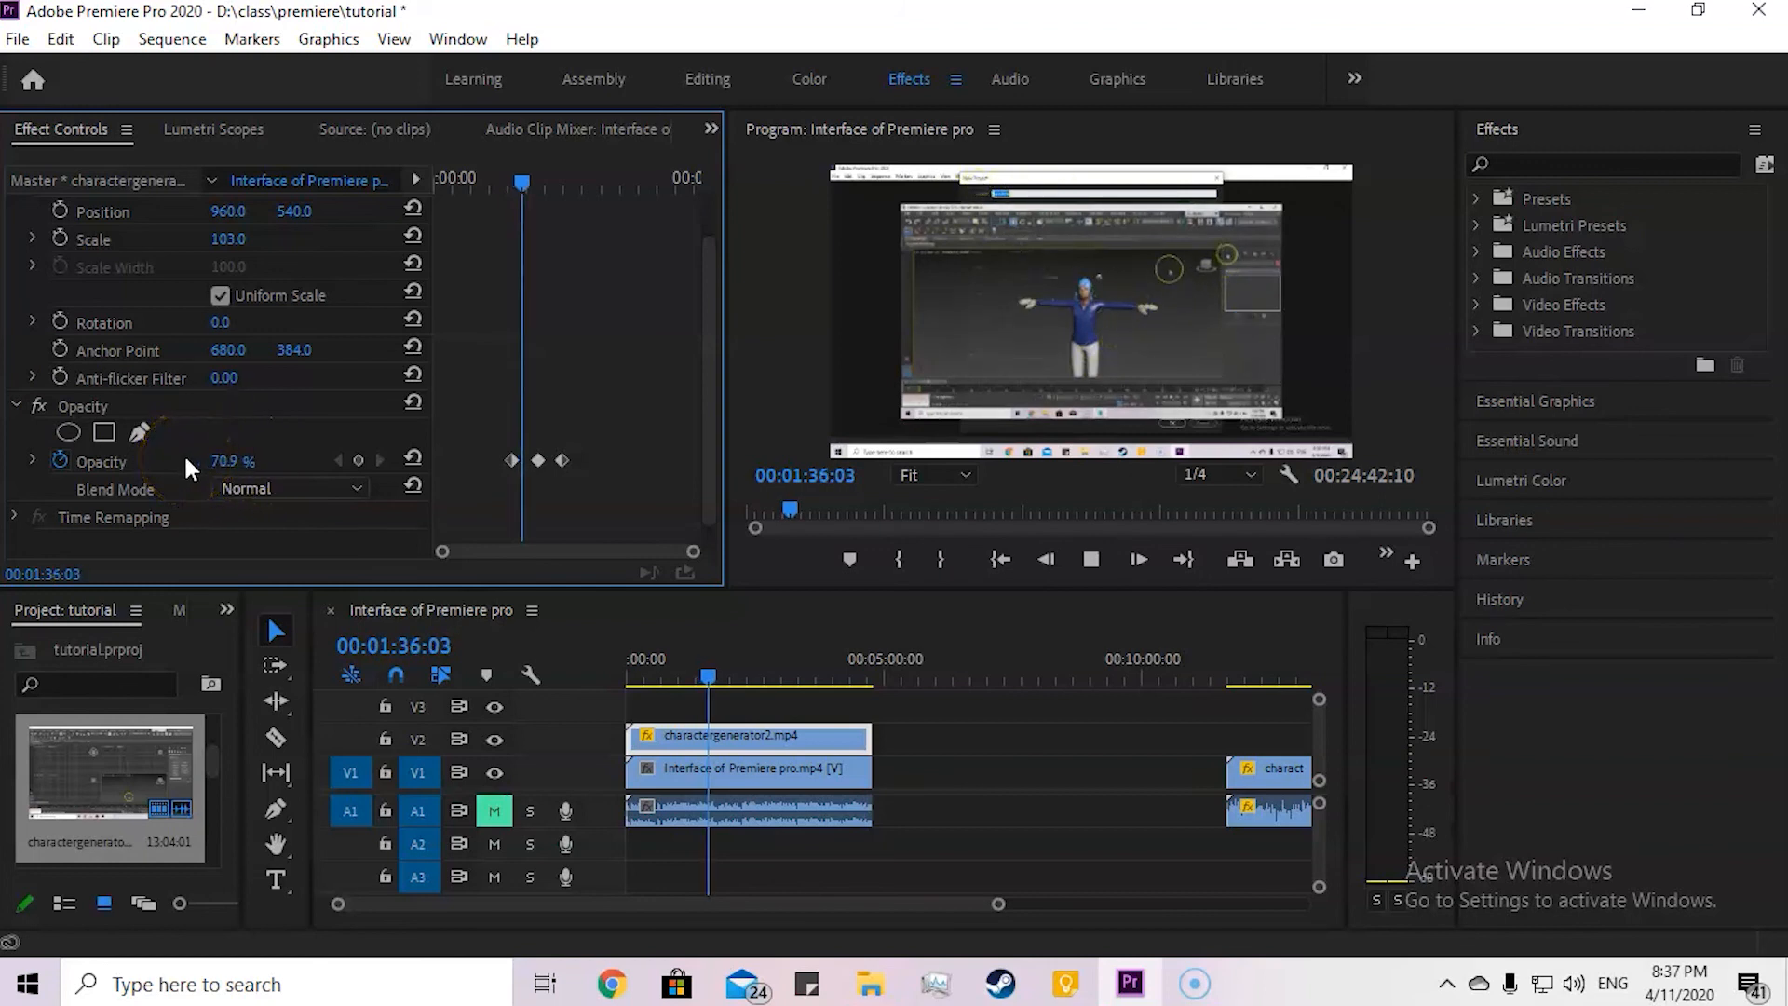
pyautogui.click(583, 231)
pyautogui.moveTo(531, 438)
pyautogui.mouseDown()
pyautogui.moveTo(576, 467)
pyautogui.moveTo(546, 458)
pyautogui.mouseUp()
# Step: Play the tightened opacity fade from about 00:01:13:06, stopping at 00:01:22:18
pyautogui.moveTo(527, 191); pyautogui.dragTo(499, 190)
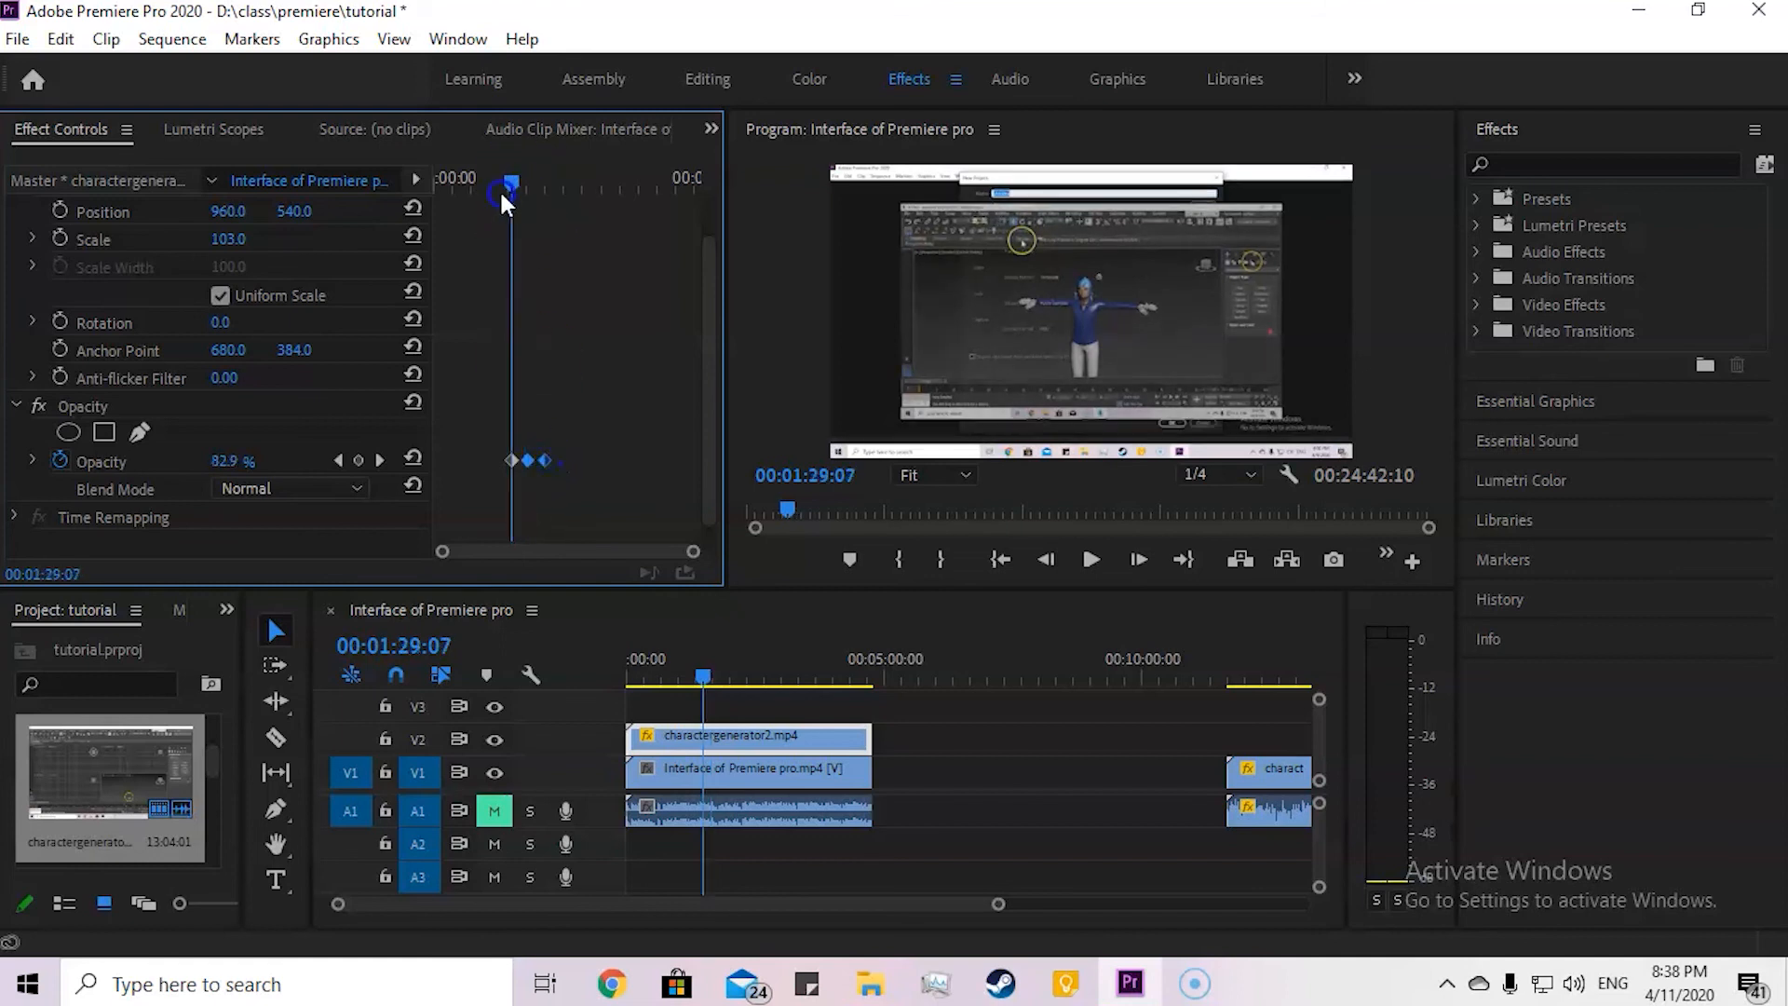
pyautogui.press('space')
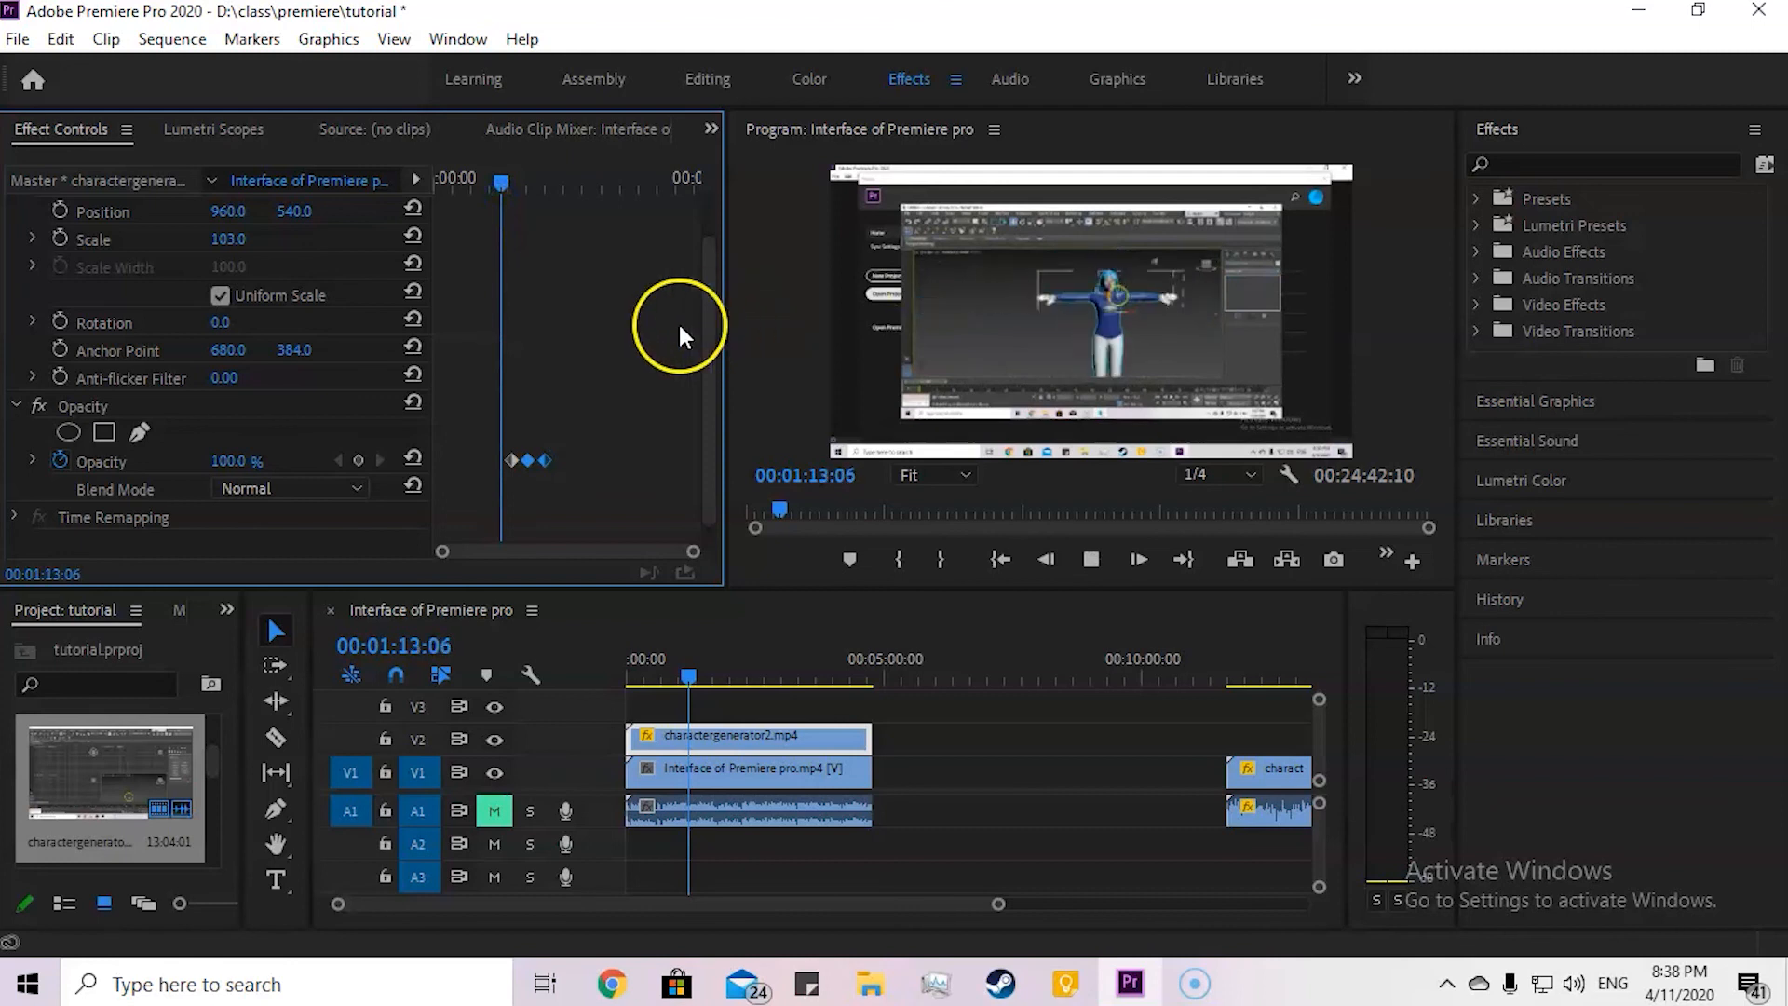
pyautogui.press('space')
pyautogui.press('space')
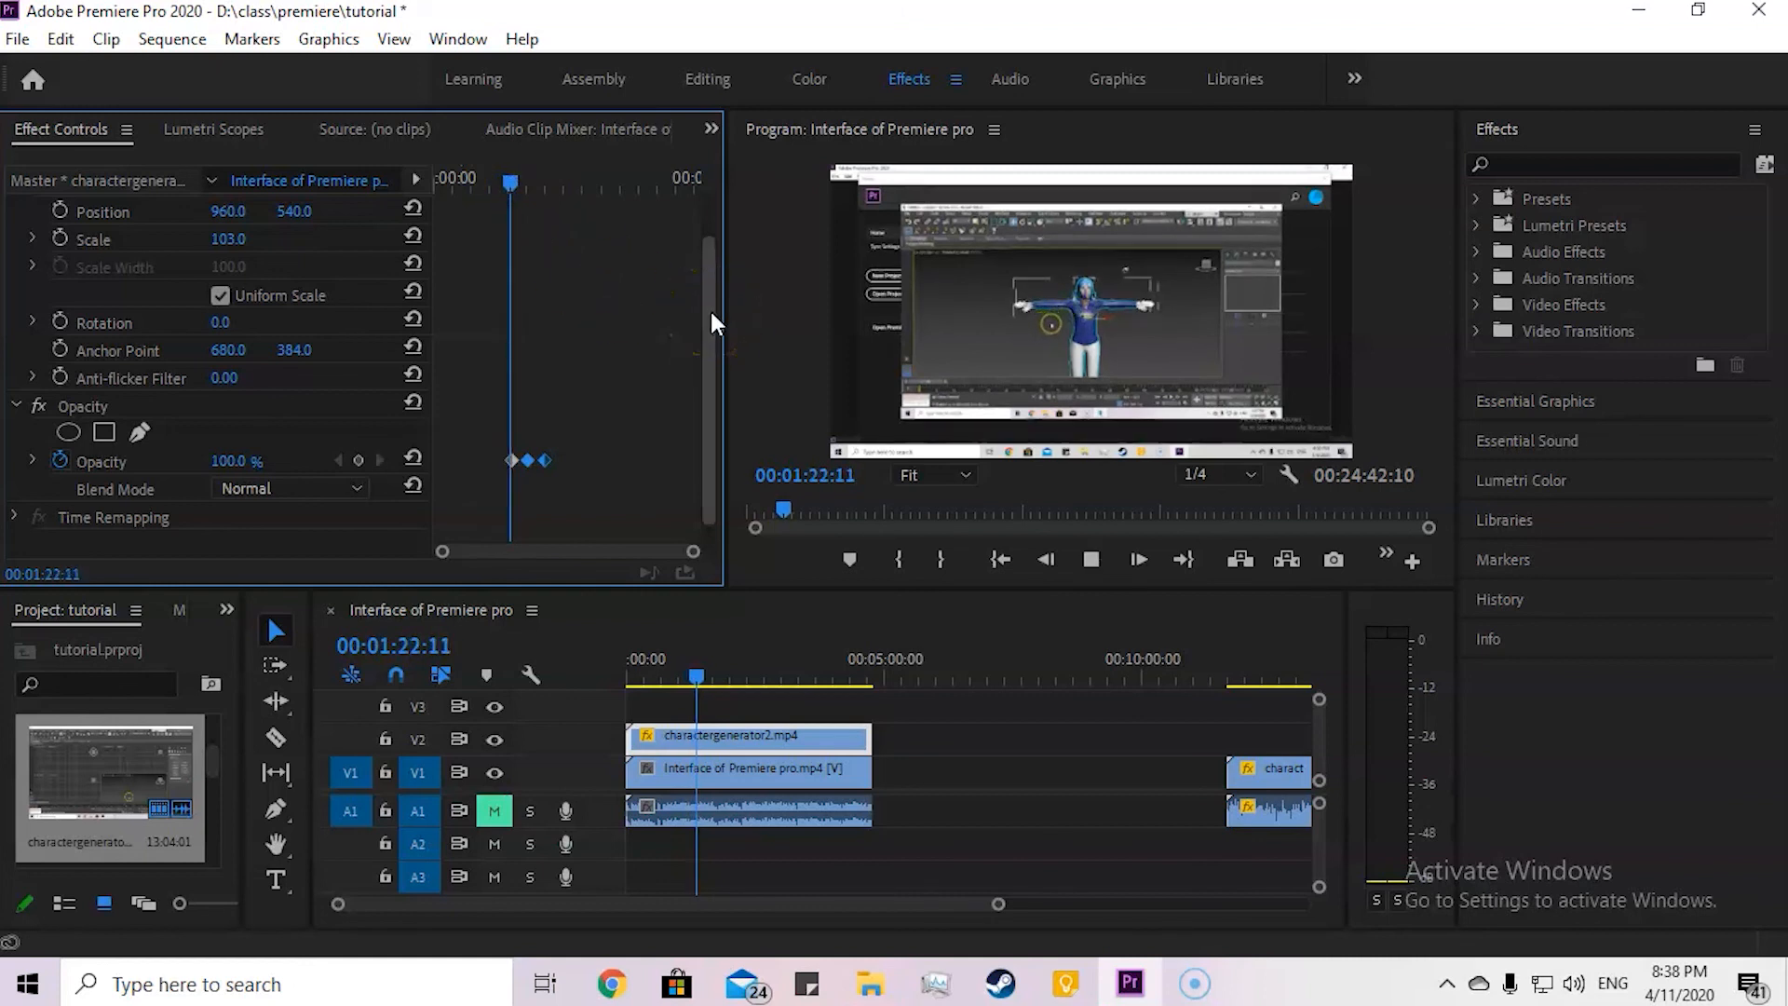
pyautogui.press('space')
# Step: Shorten the opacity fade further, placing the third keyframe at about 00:01:47:17, and play through it
pyautogui.moveTo(530, 460); pyautogui.dragTo(524, 460)
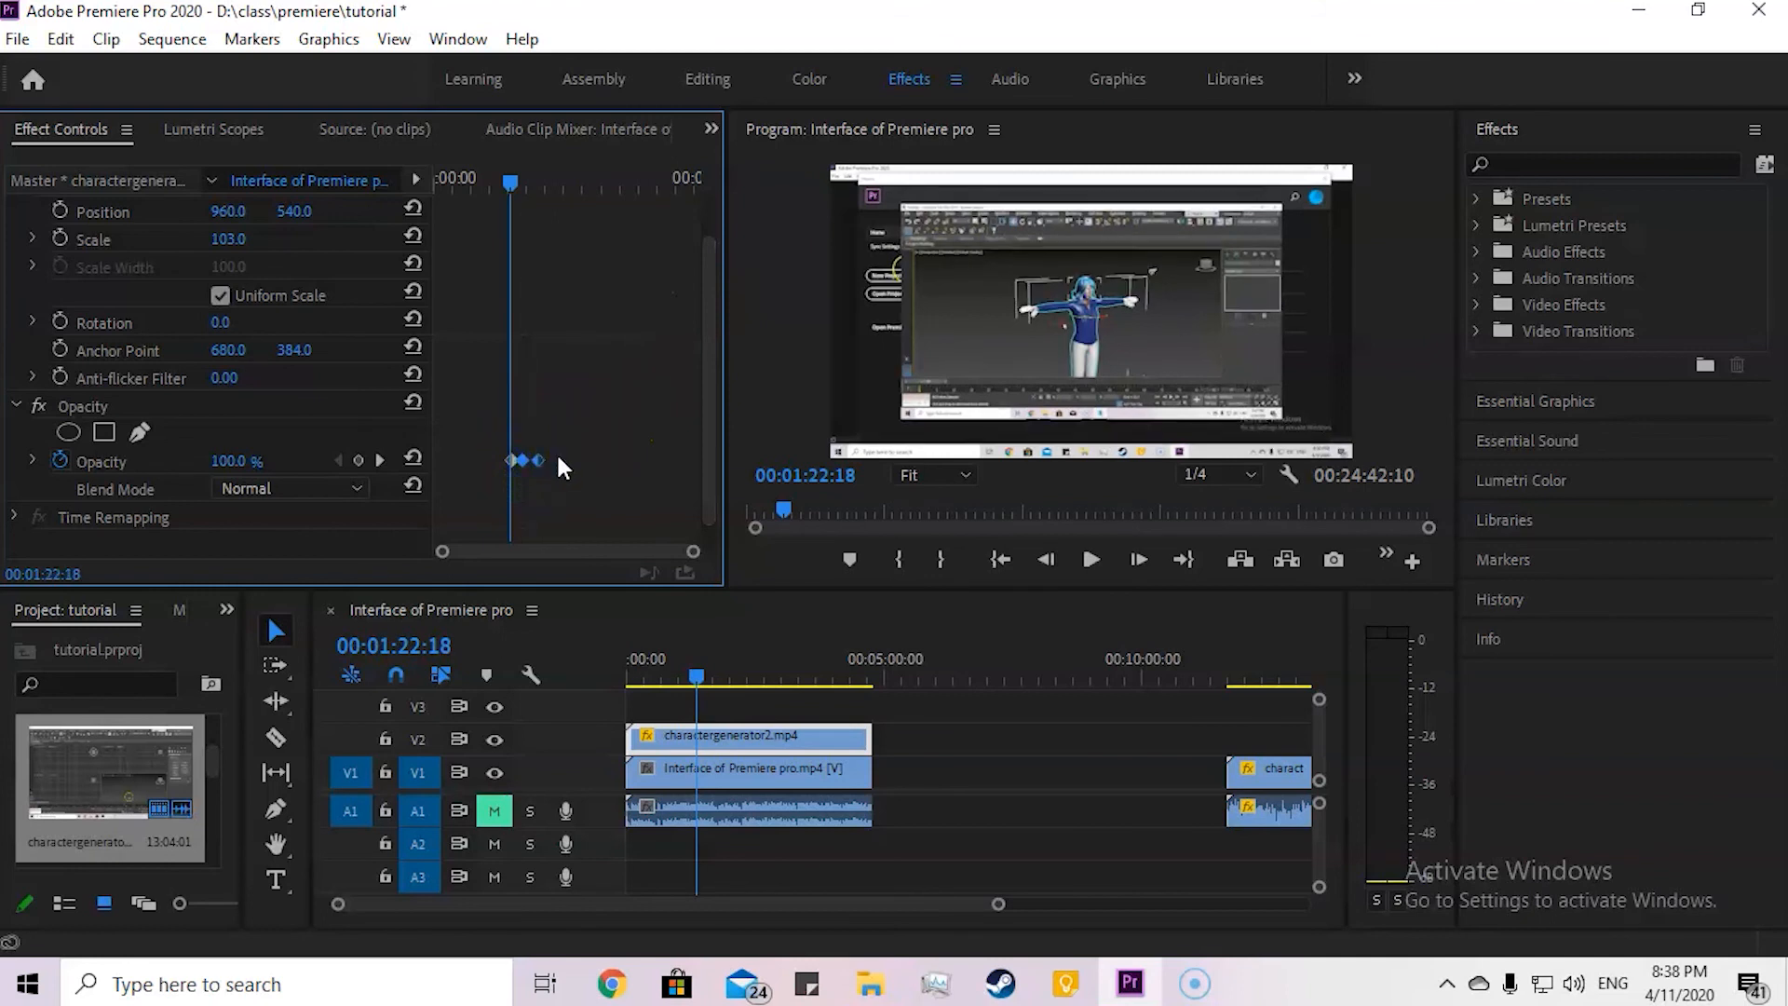
pyautogui.click(533, 458)
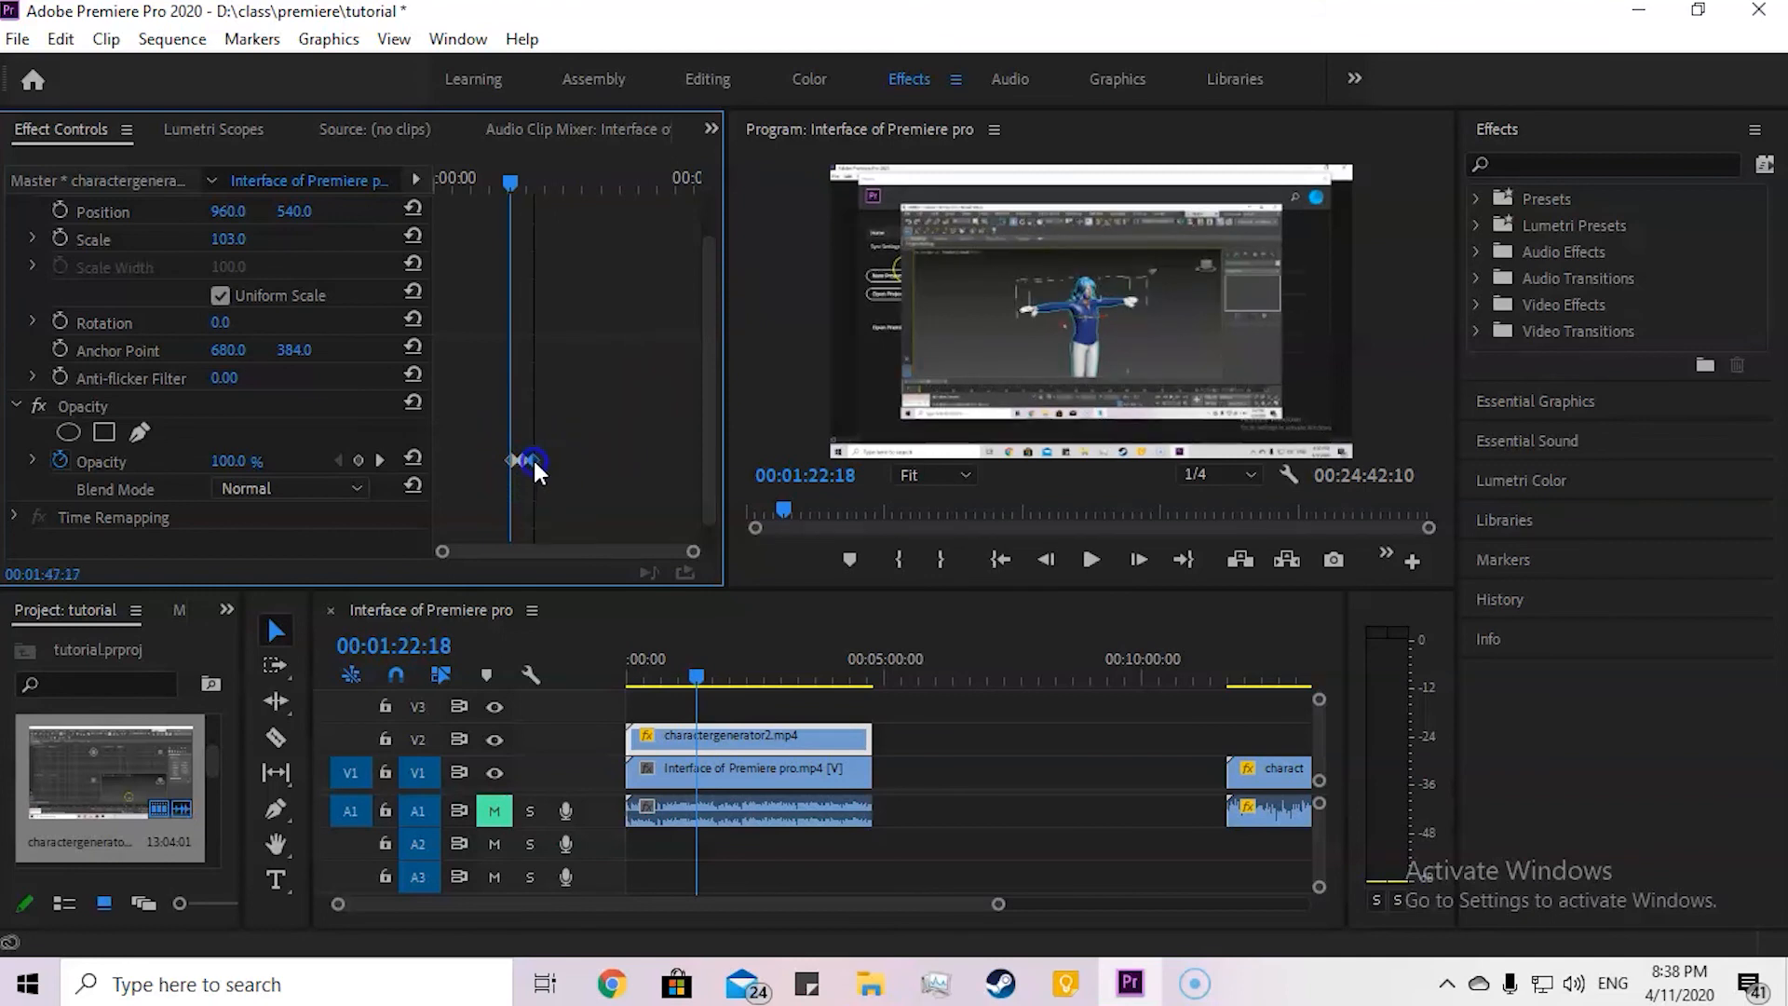
pyautogui.press('space')
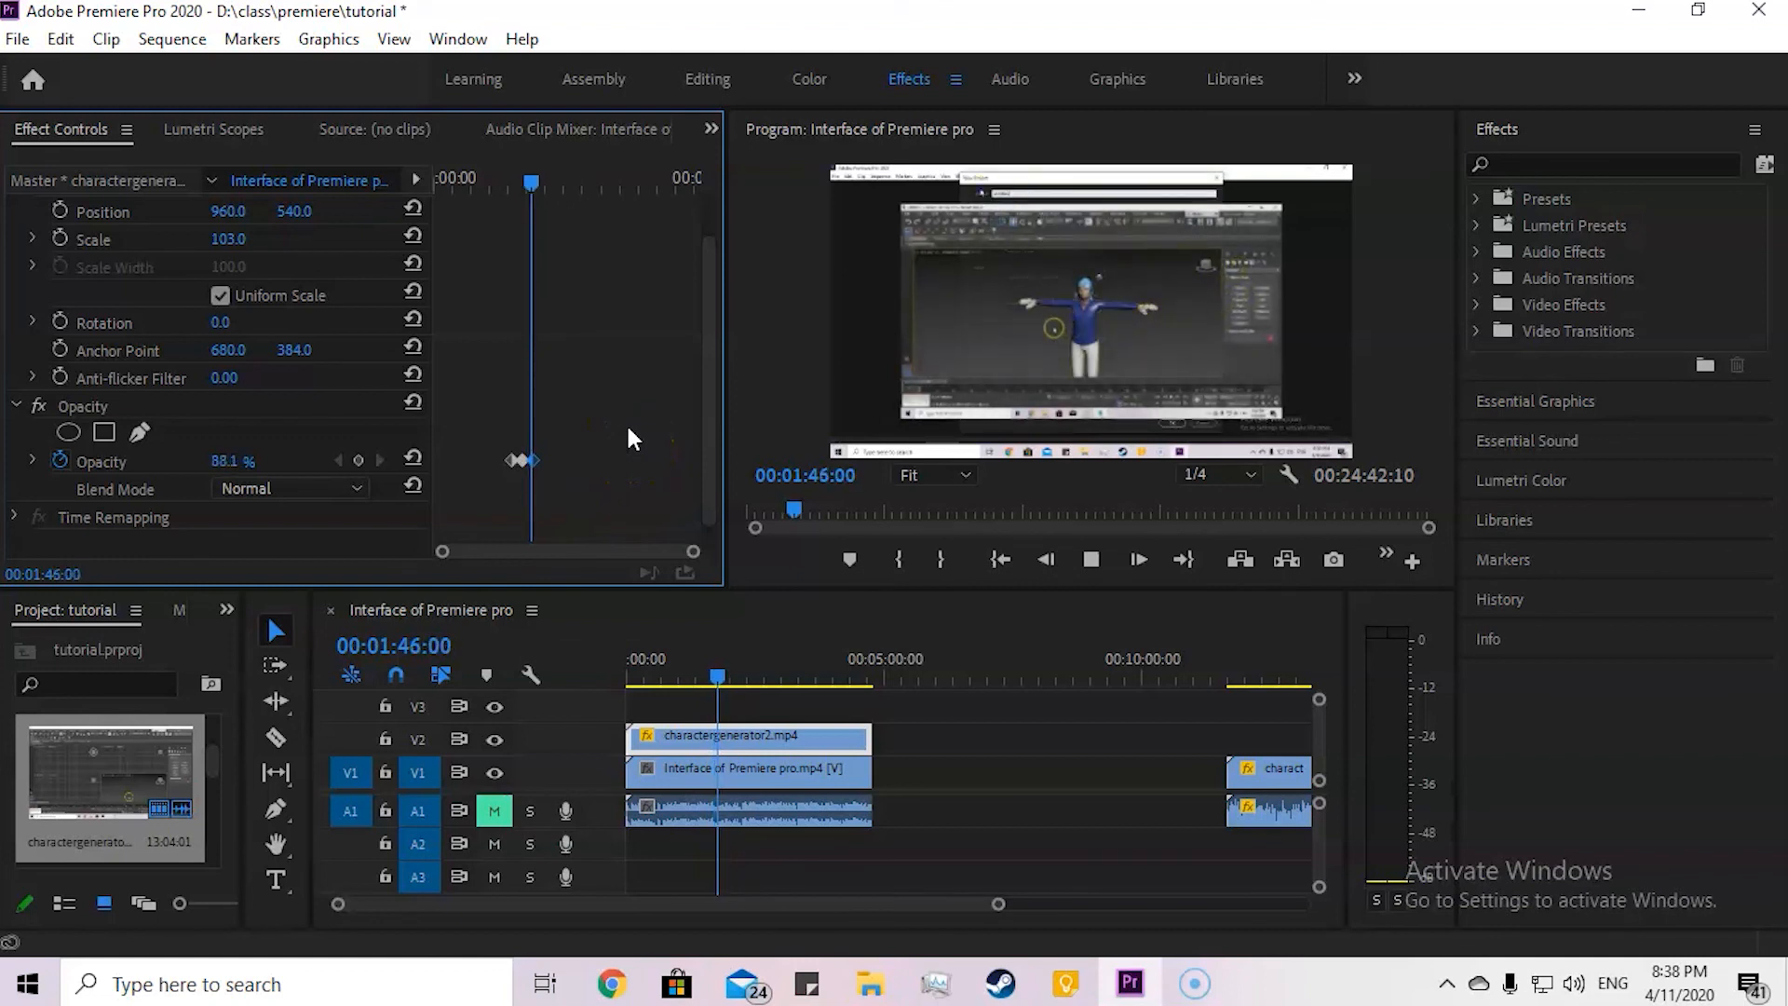
pyautogui.press('space')
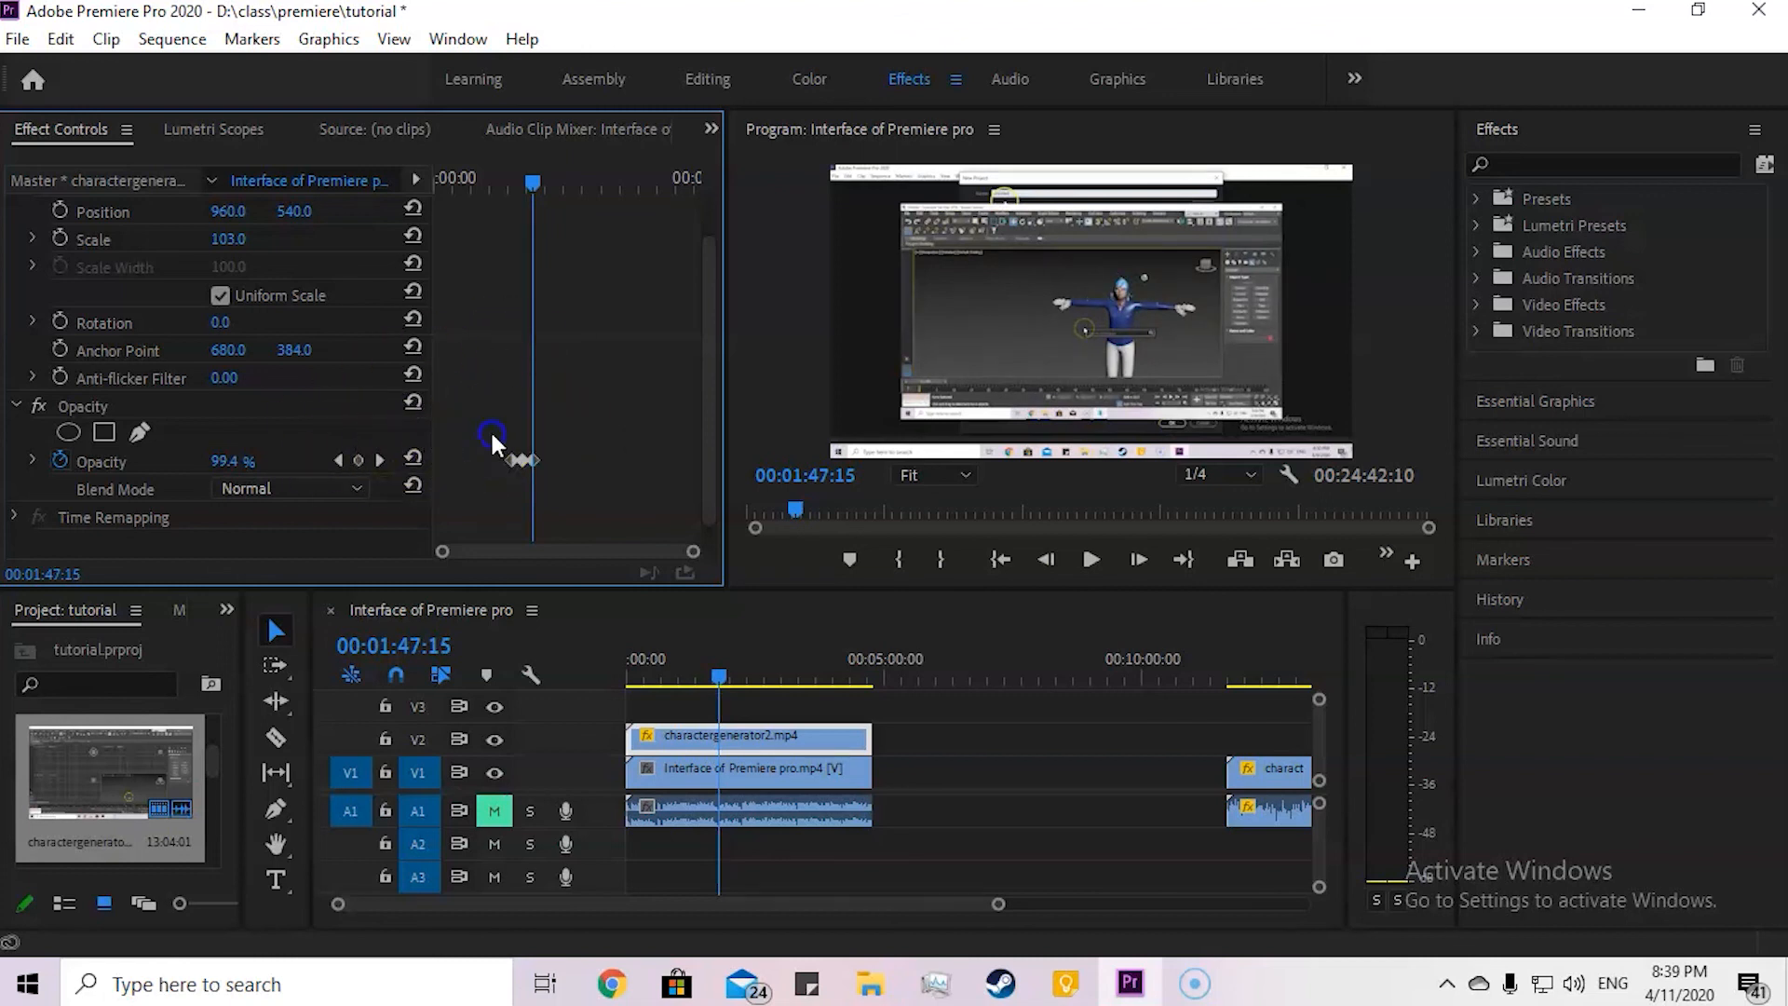
# Step: Draw a closed freeform opacity mask around the 3D character in the V2 clip at 00:02:23:03
pyautogui.moveTo(530, 186); pyautogui.dragTo(566, 201)
pyautogui.click(140, 433)
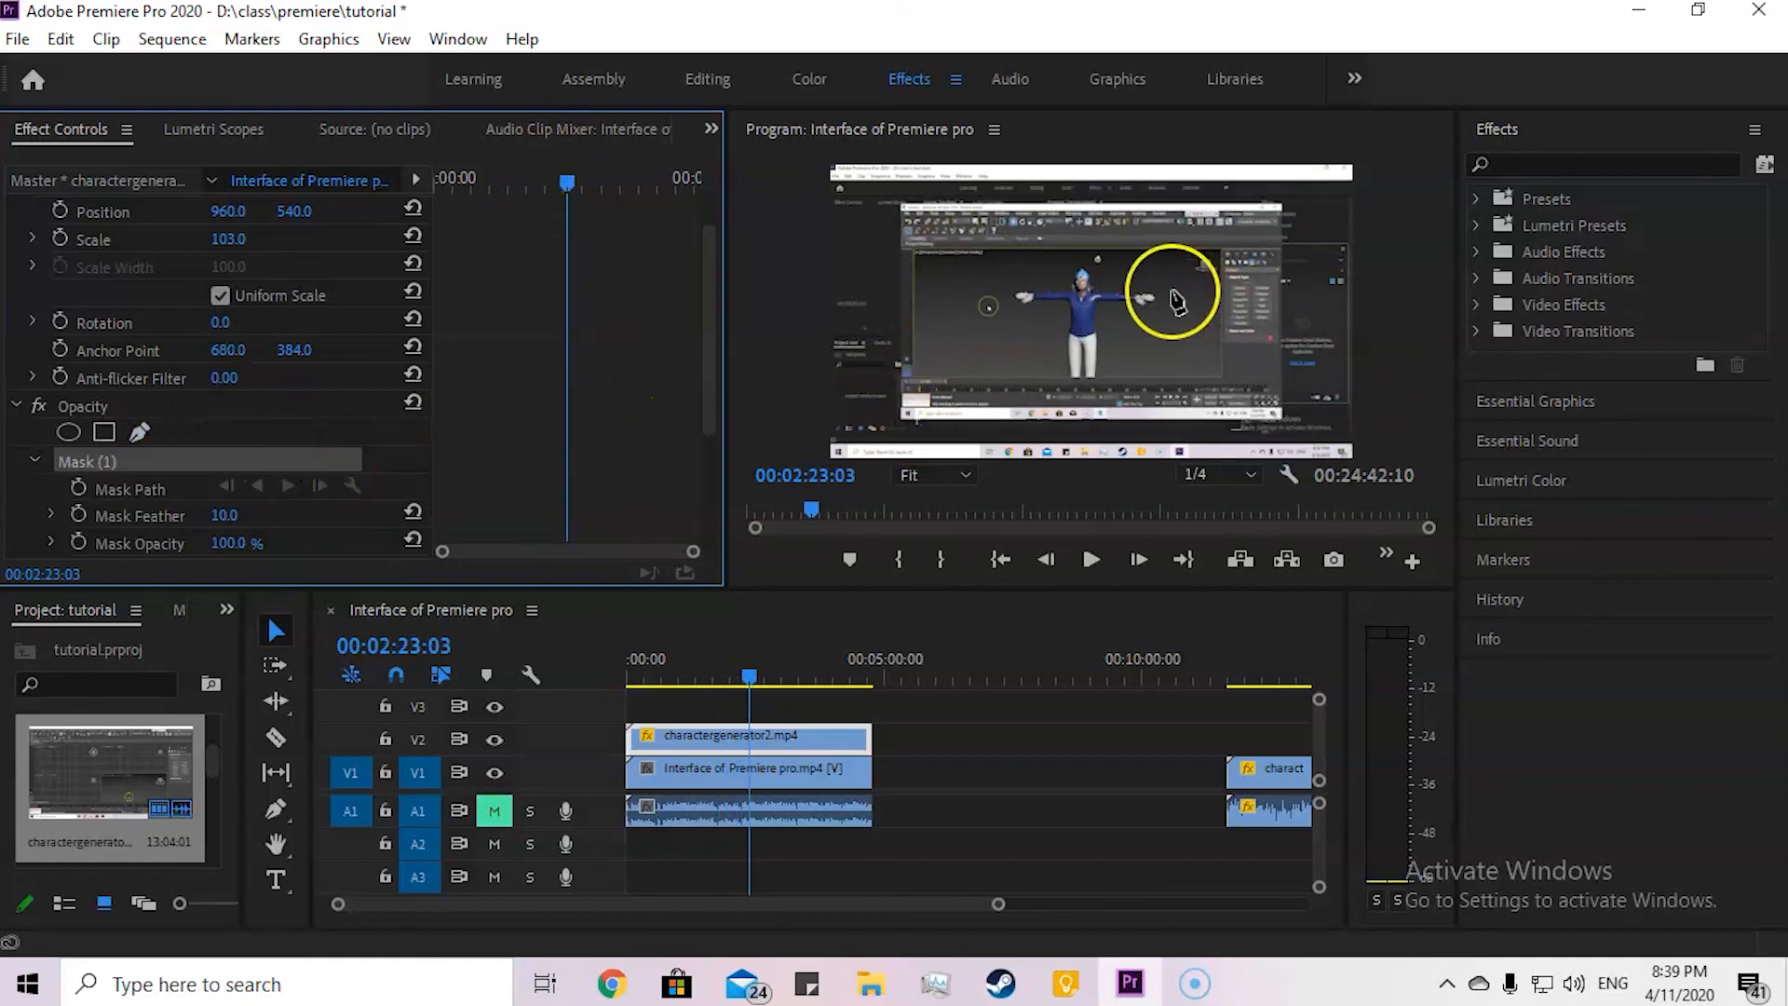
pyautogui.click(1046, 264)
pyautogui.click(1026, 292)
pyautogui.click(1010, 327)
pyautogui.click(1019, 360)
pyautogui.click(1063, 277)
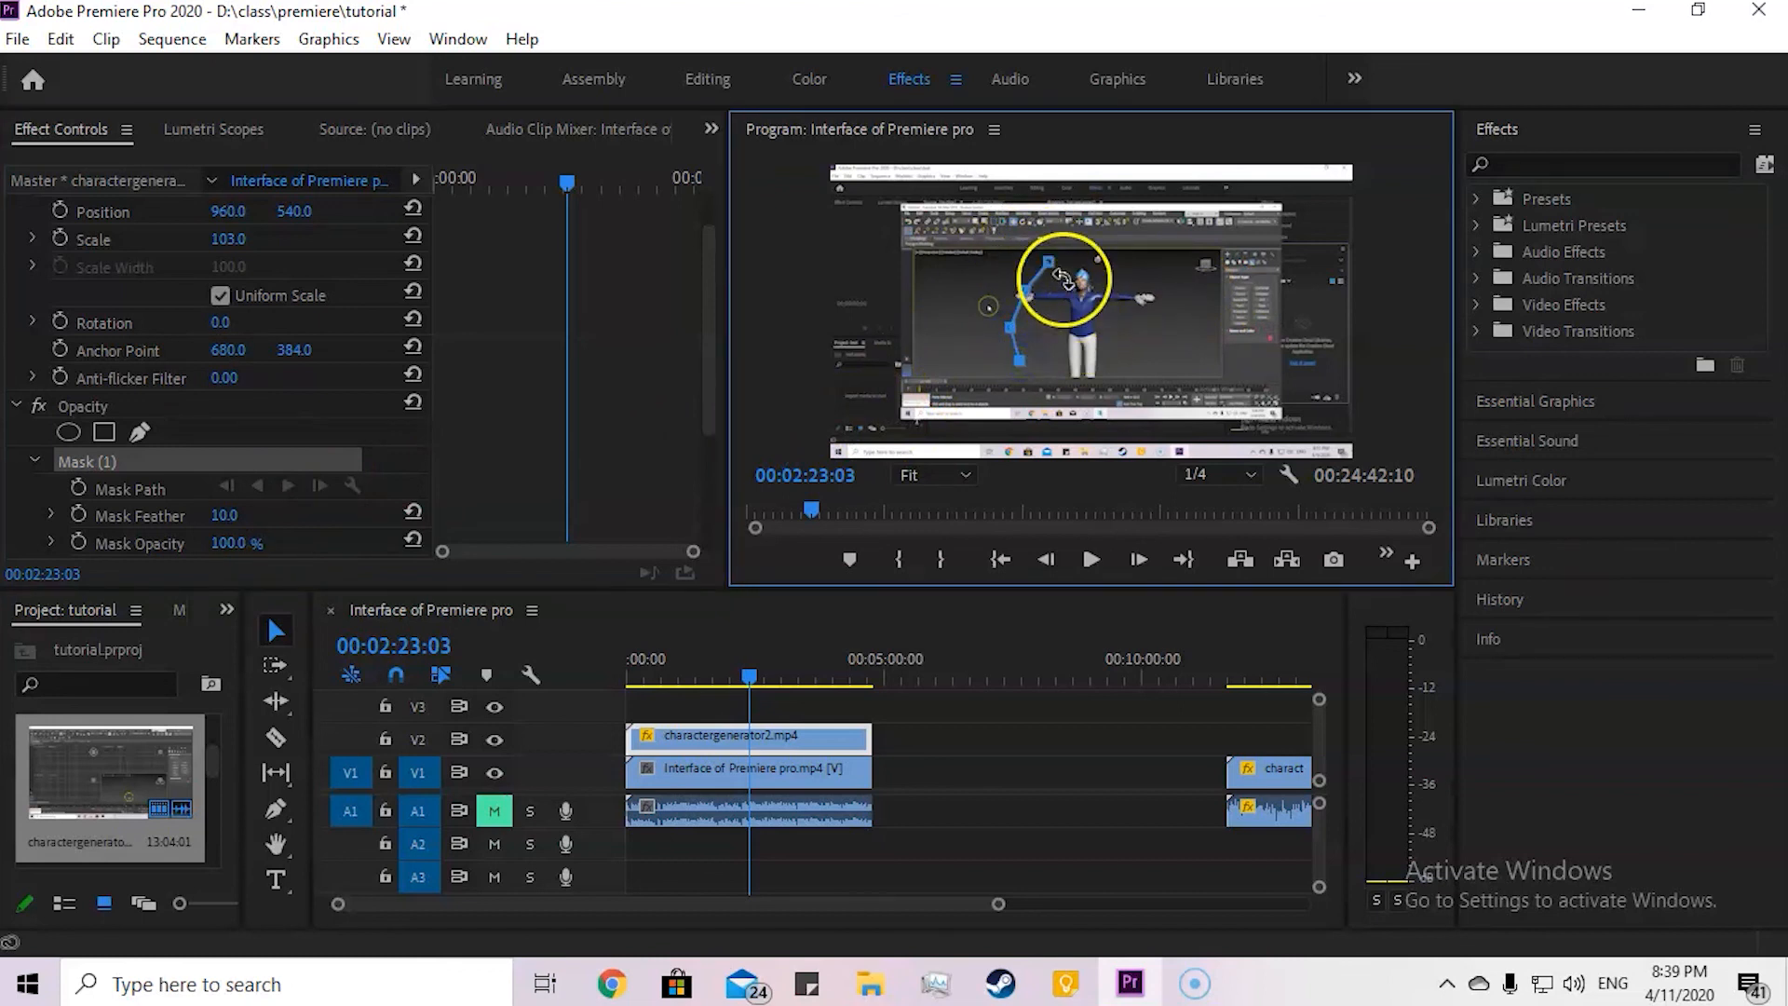
pyautogui.click(1117, 359)
pyautogui.click(1164, 346)
pyautogui.click(1167, 282)
pyautogui.click(1129, 270)
pyautogui.moveTo(1098, 268); pyautogui.dragTo(1077, 270)
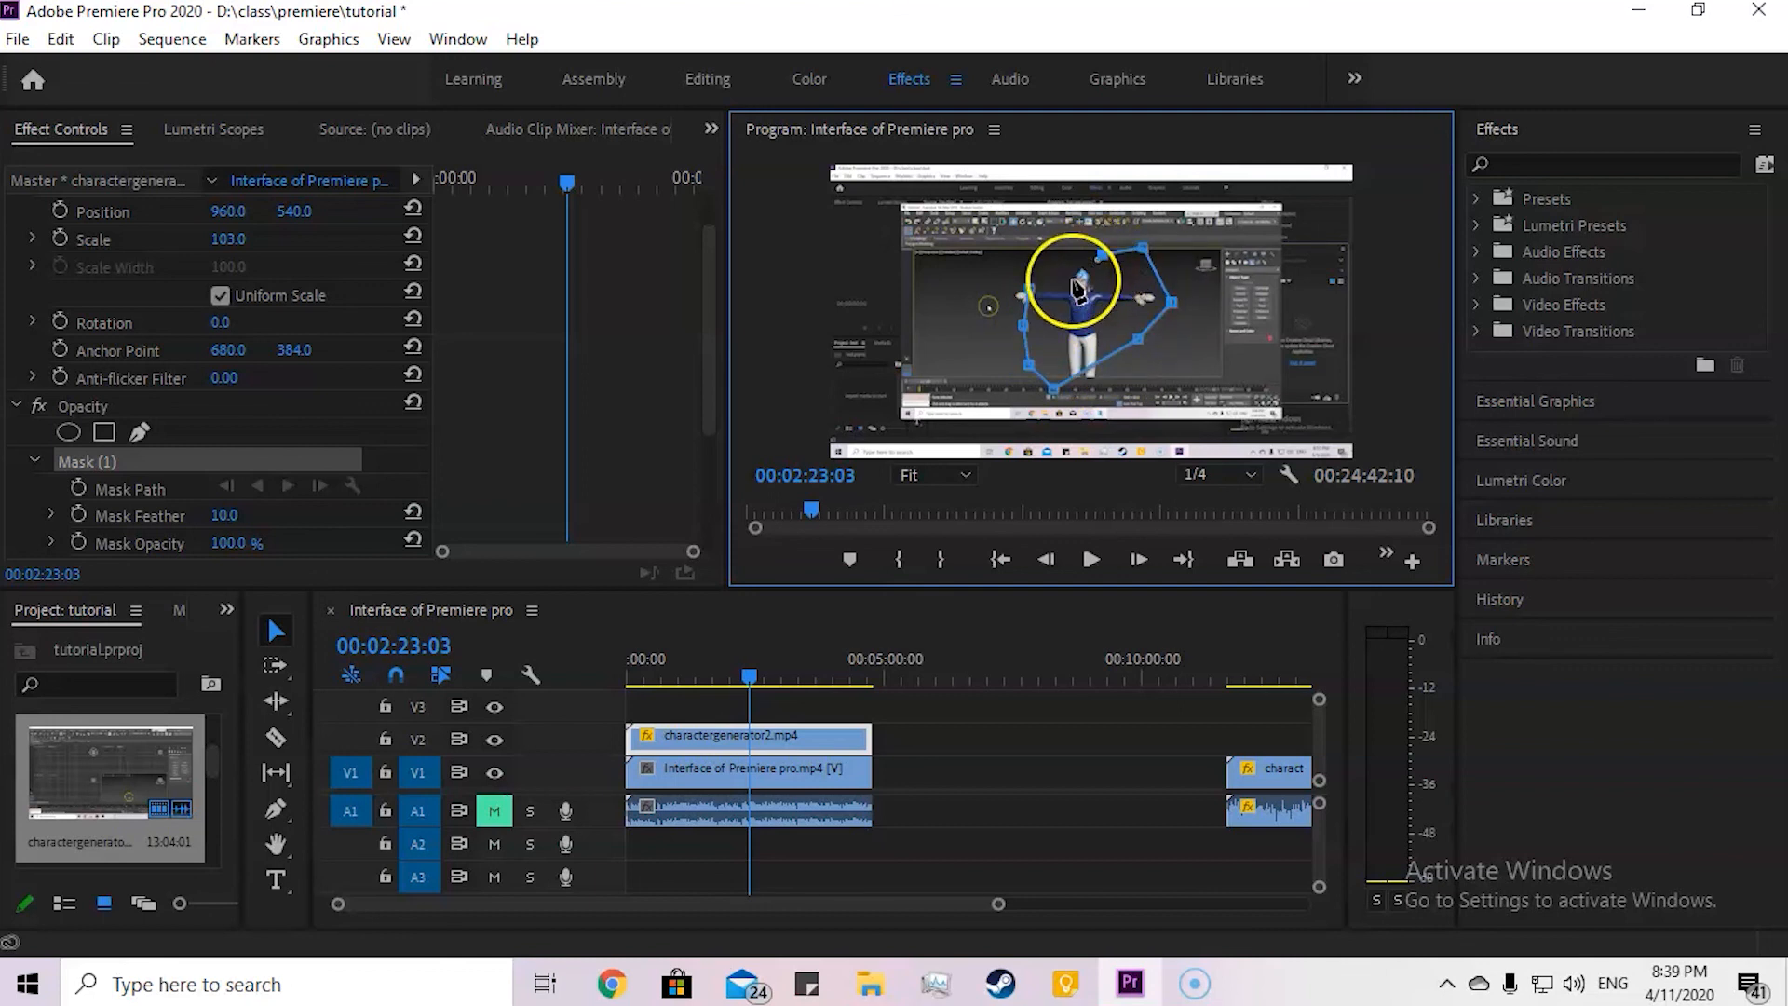
pyautogui.click(1030, 287)
# Step: Reshape Mask (1) by moving its lower, right and upper-left points to fit around the character, undoing the last stray drag
pyautogui.click(1099, 294)
pyautogui.moveTo(1099, 295); pyautogui.dragTo(1149, 376)
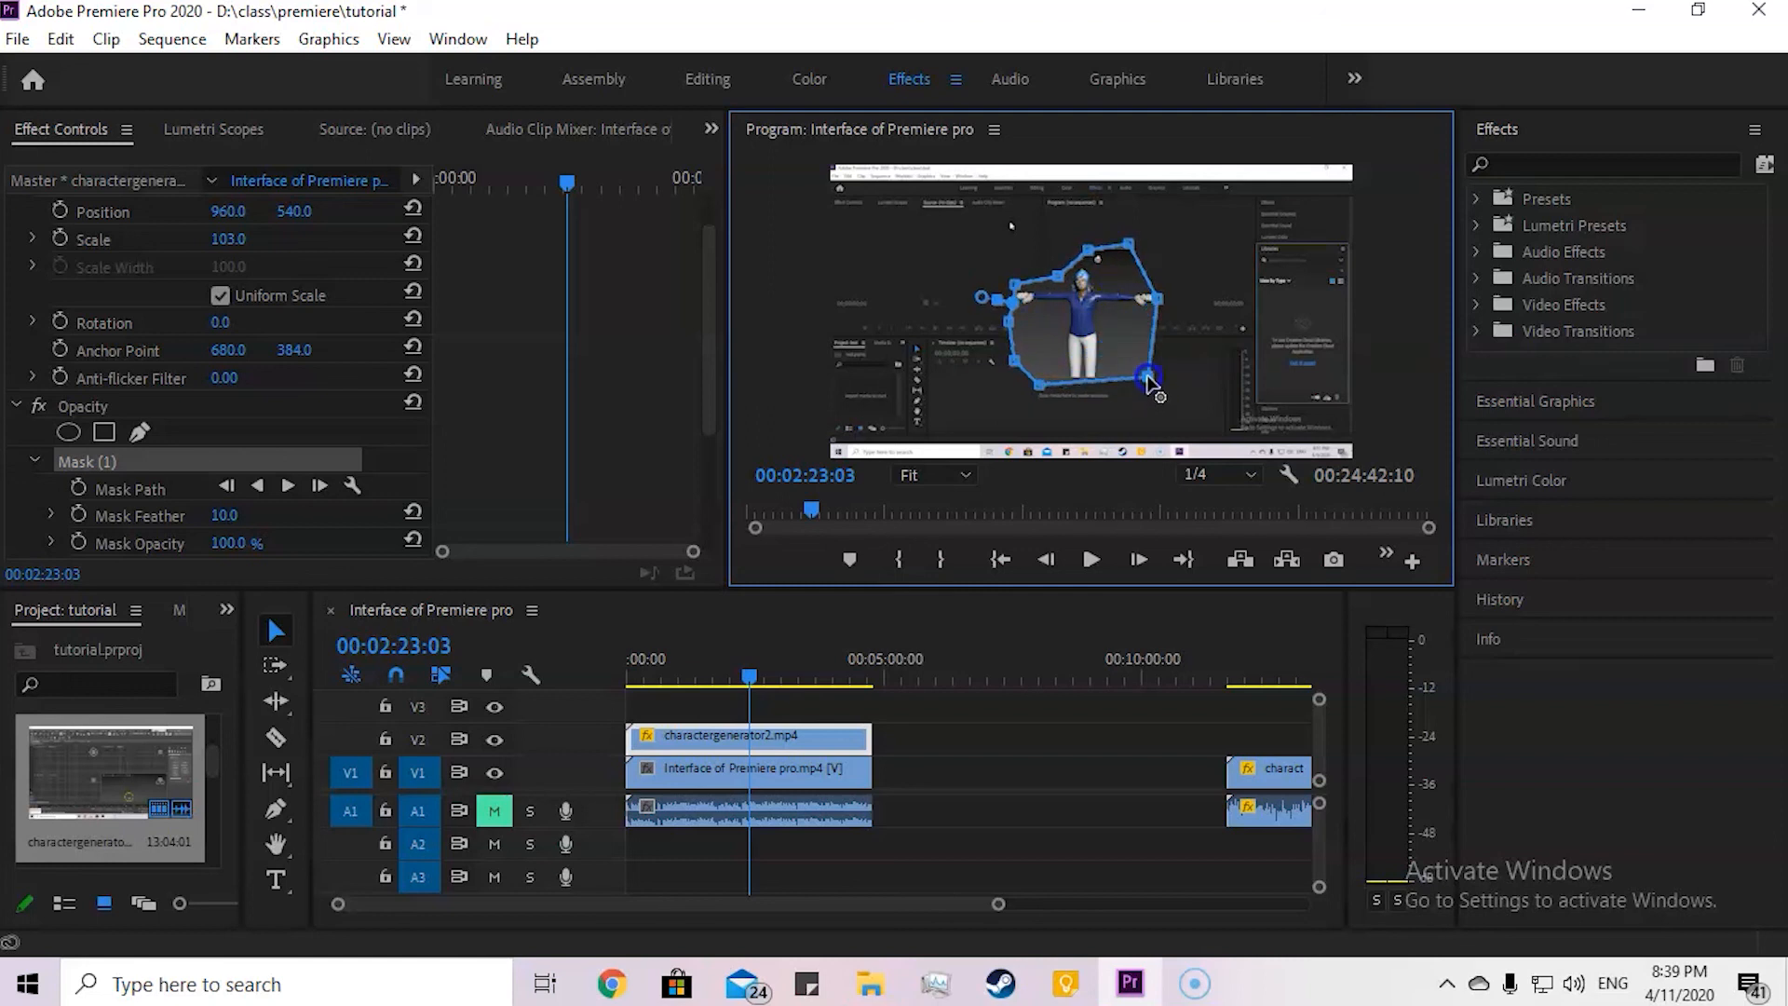
pyautogui.moveTo(1041, 388); pyautogui.dragTo(1041, 380)
pyautogui.click(1159, 300)
pyautogui.moveTo(1160, 300); pyautogui.dragTo(1163, 298)
pyautogui.click(1049, 270)
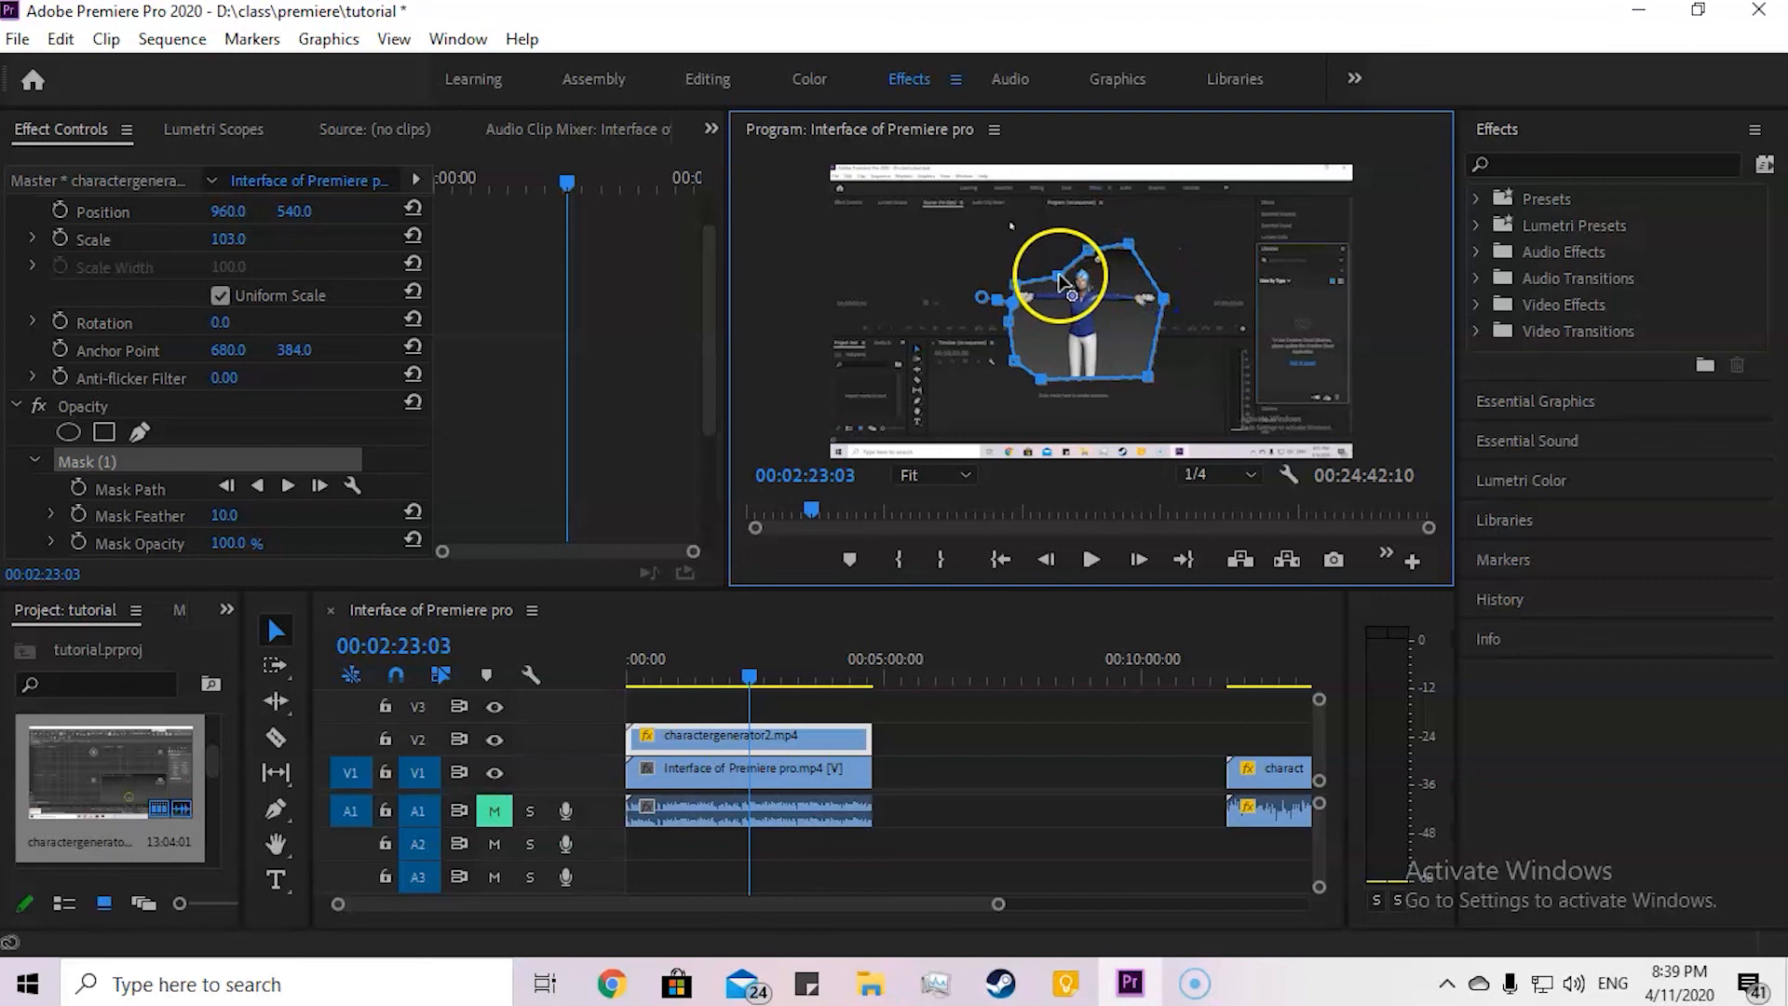
pyautogui.moveTo(1014, 308); pyautogui.dragTo(952, 293)
pyautogui.hotkey('ctrl', 'z')
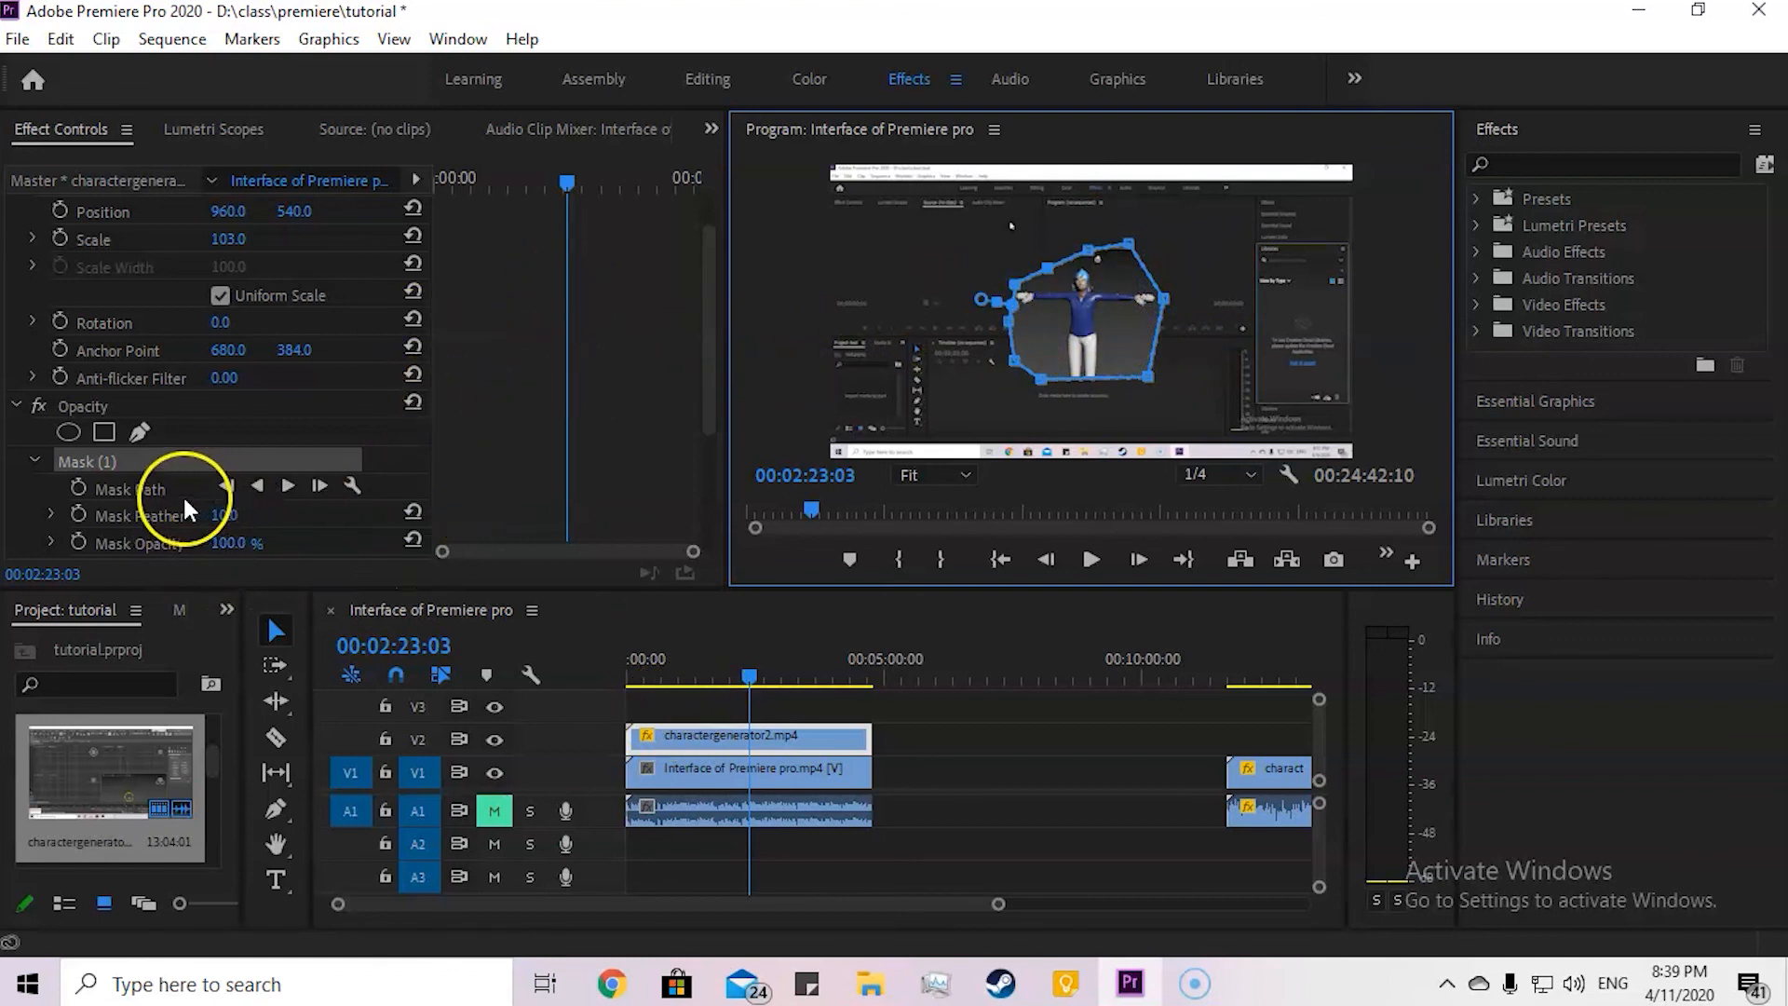
# Step: Turn on Mask Feather animation for Mask (1), placing its first keyframe at 00:01:15:02
pyautogui.scroll(-5, 245, 503)
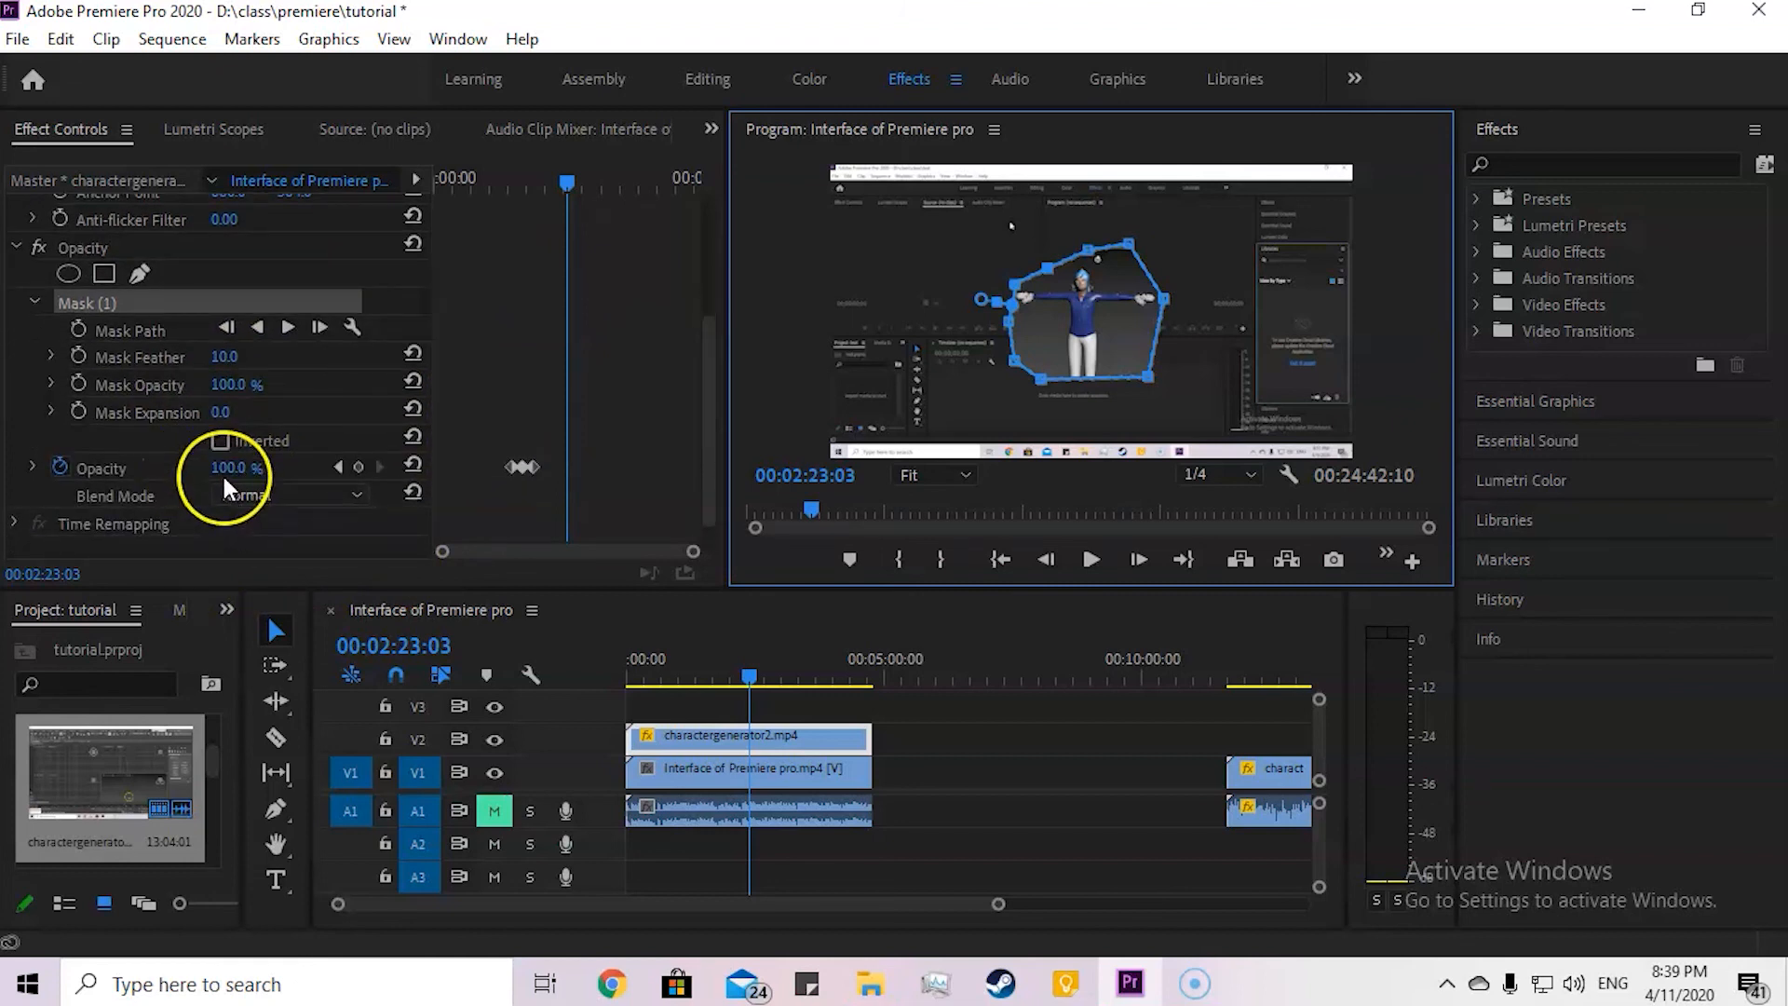
pyautogui.scroll(1, 147, 436)
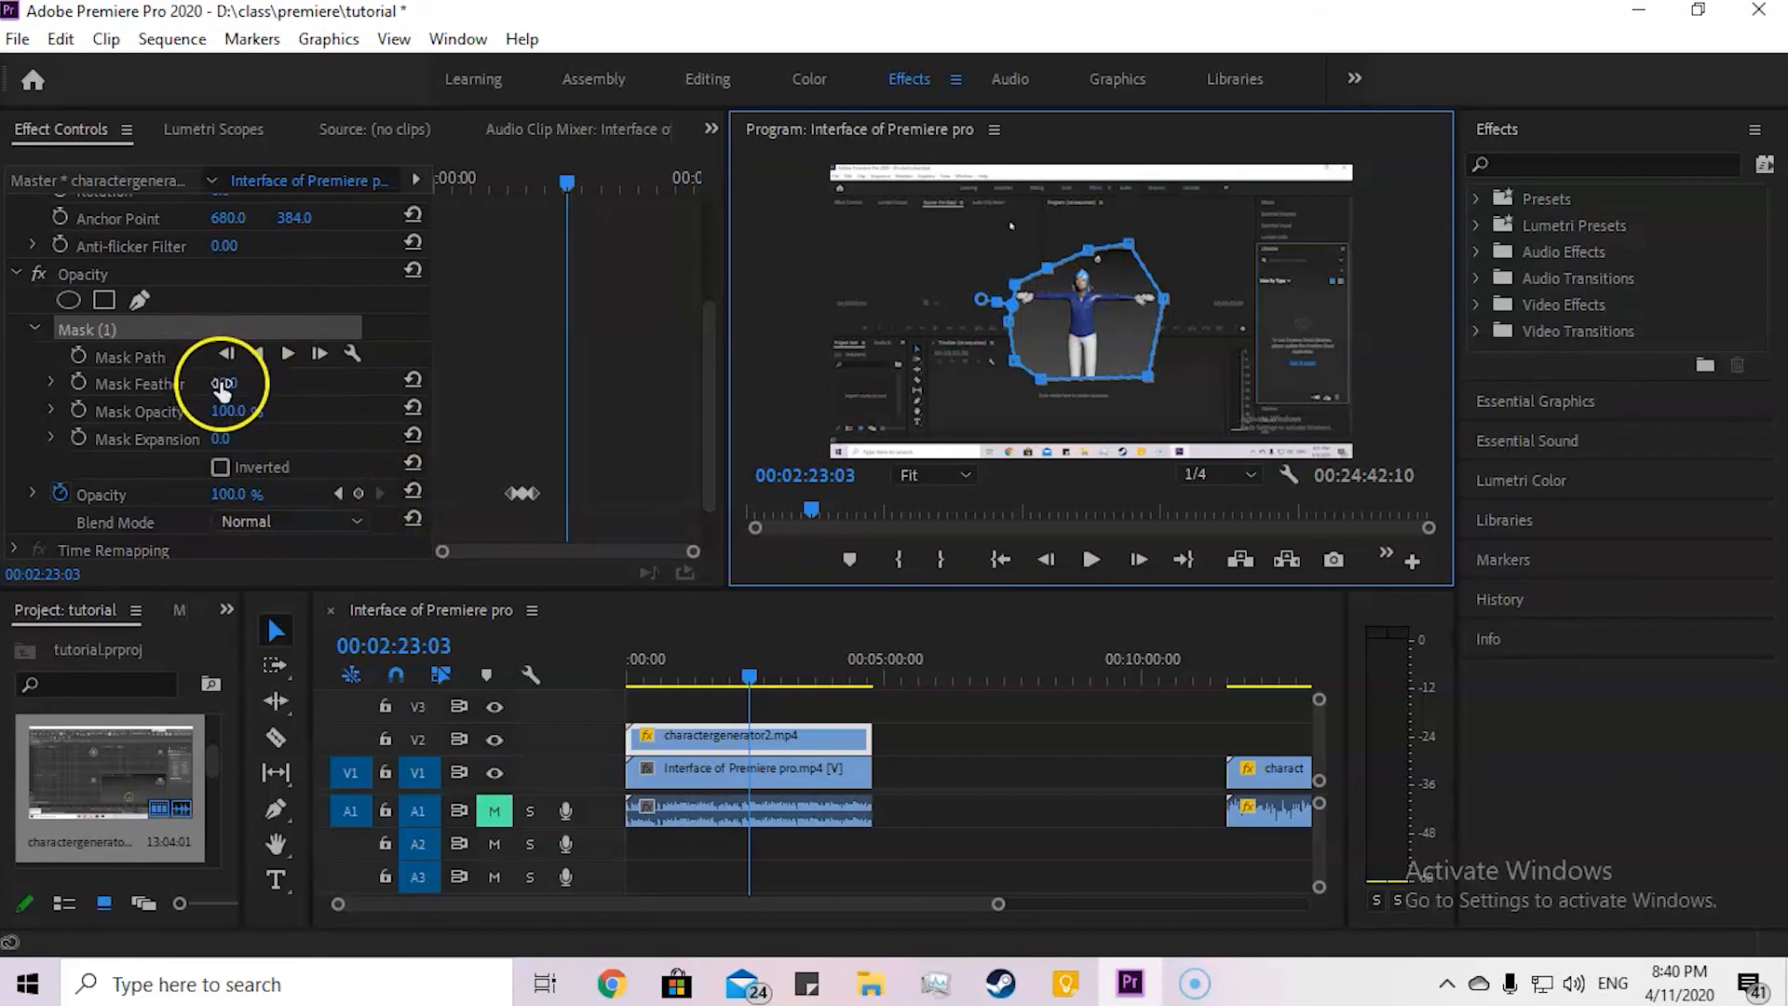
pyautogui.moveTo(556, 197); pyautogui.dragTo(503, 205)
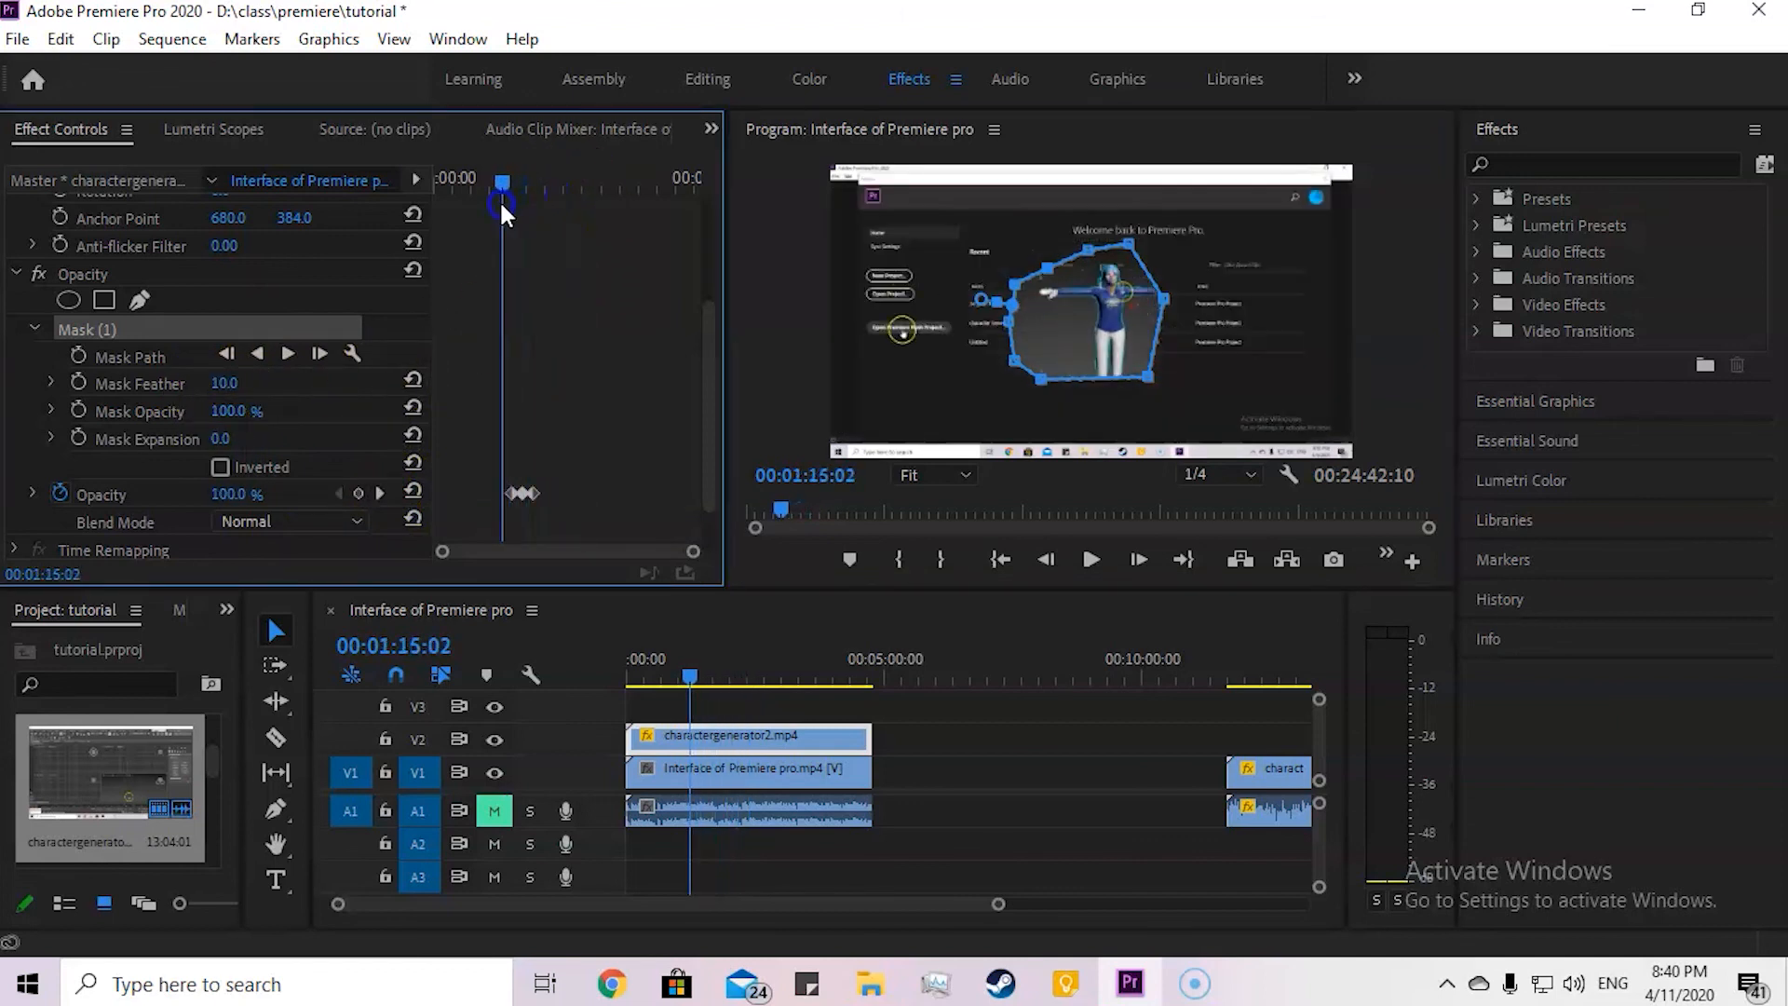
pyautogui.click(79, 383)
# Step: Add a second Mask Feather keyframe at 00:01:17:23 with the feather set to 566
pyautogui.moveTo(499, 187)
pyautogui.mouseDown()
pyautogui.moveTo(559, 188)
pyautogui.moveTo(500, 199)
pyautogui.mouseUp()
pyautogui.click(201, 395)
pyautogui.click(225, 383)
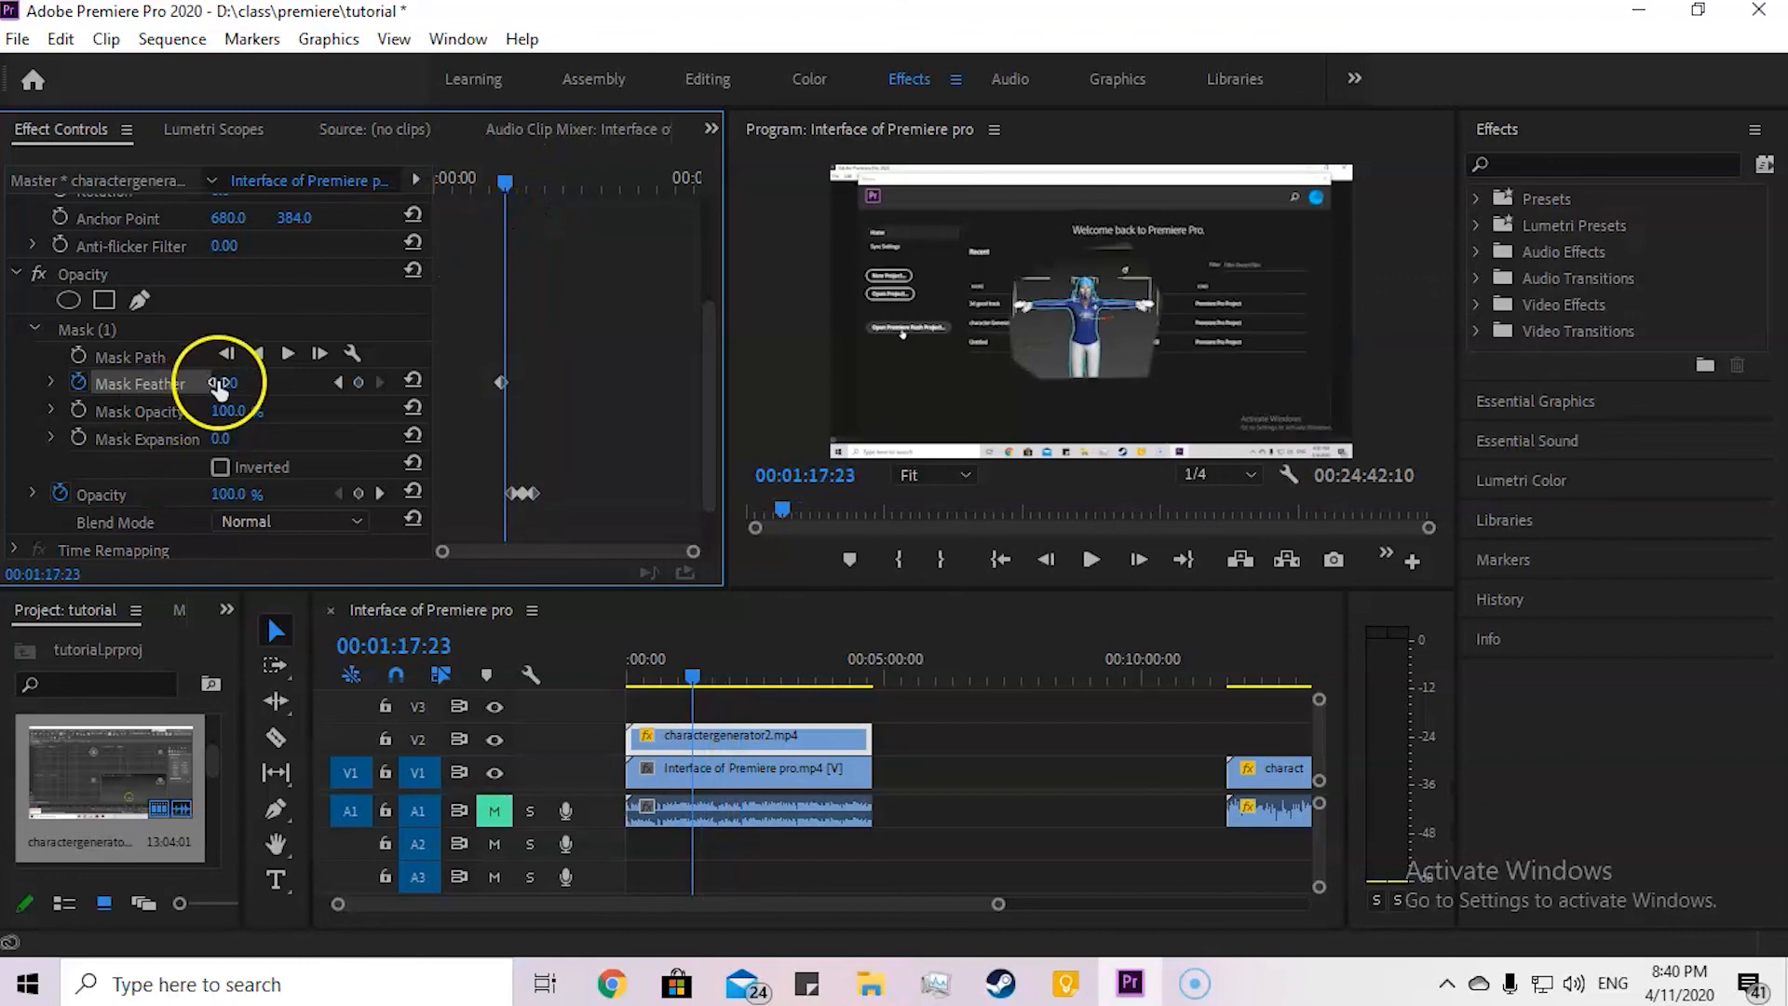
pyautogui.moveTo(324, 388); pyautogui.dragTo(275, 352)
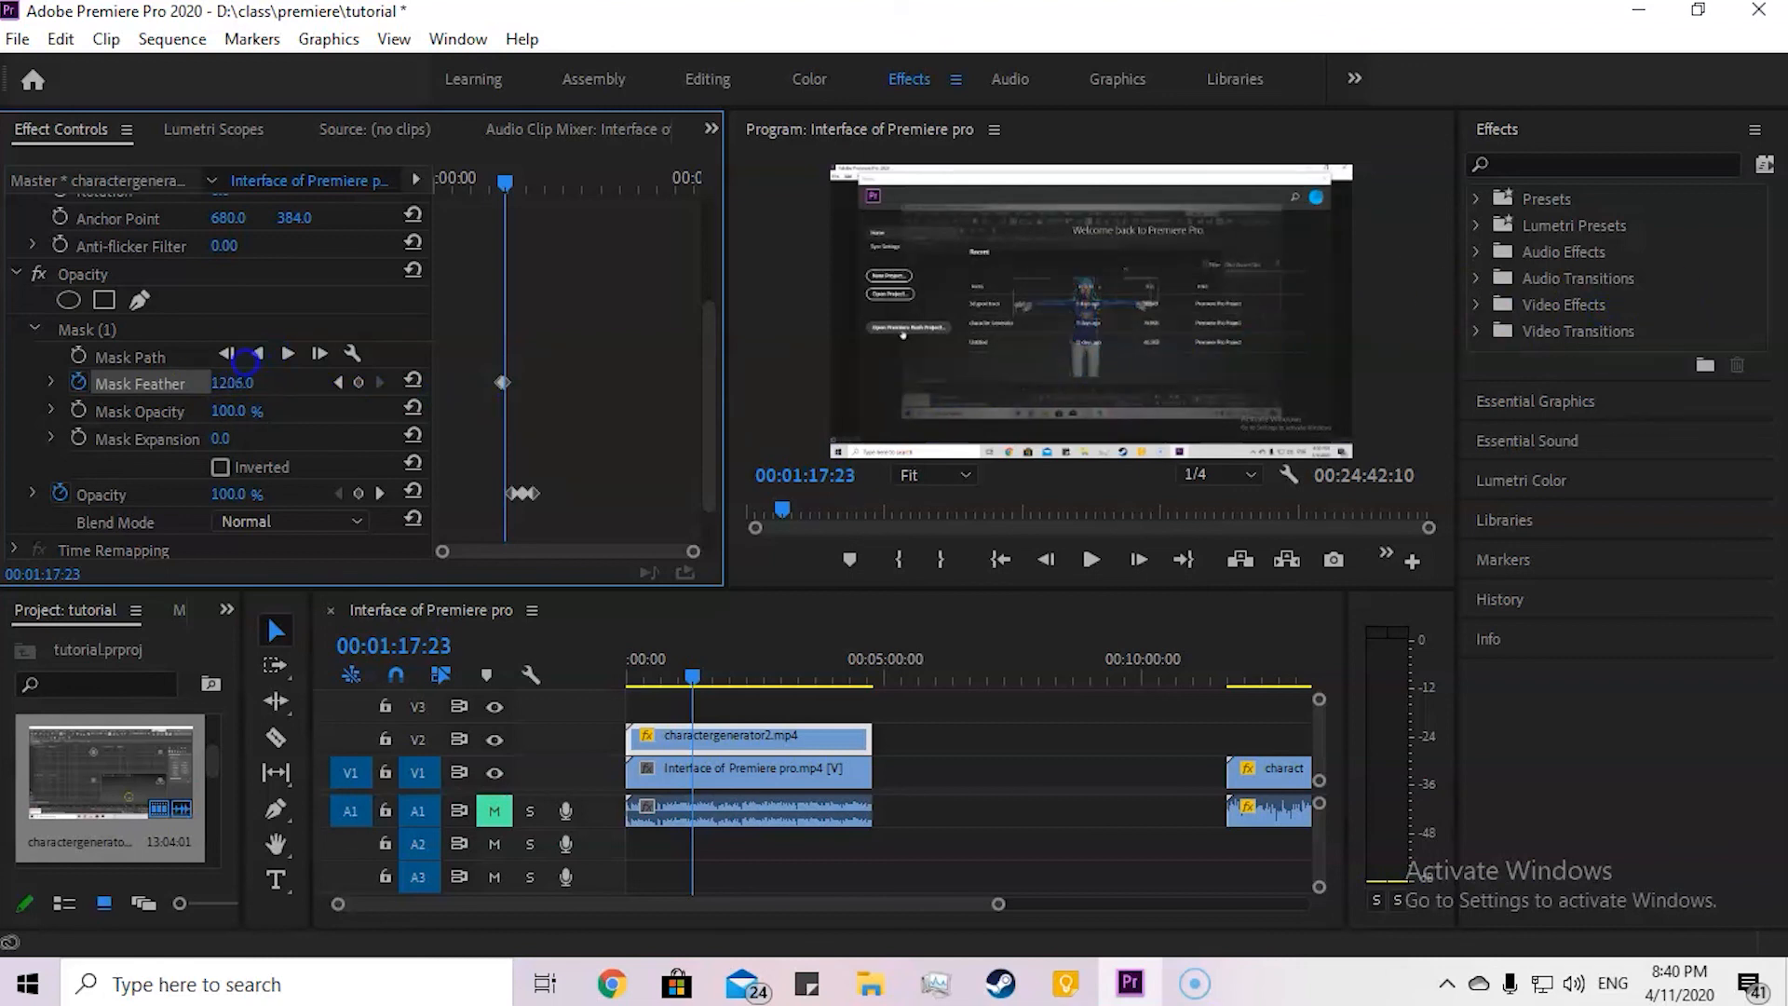
pyautogui.moveTo(21, 392); pyautogui.dragTo(75, 384)
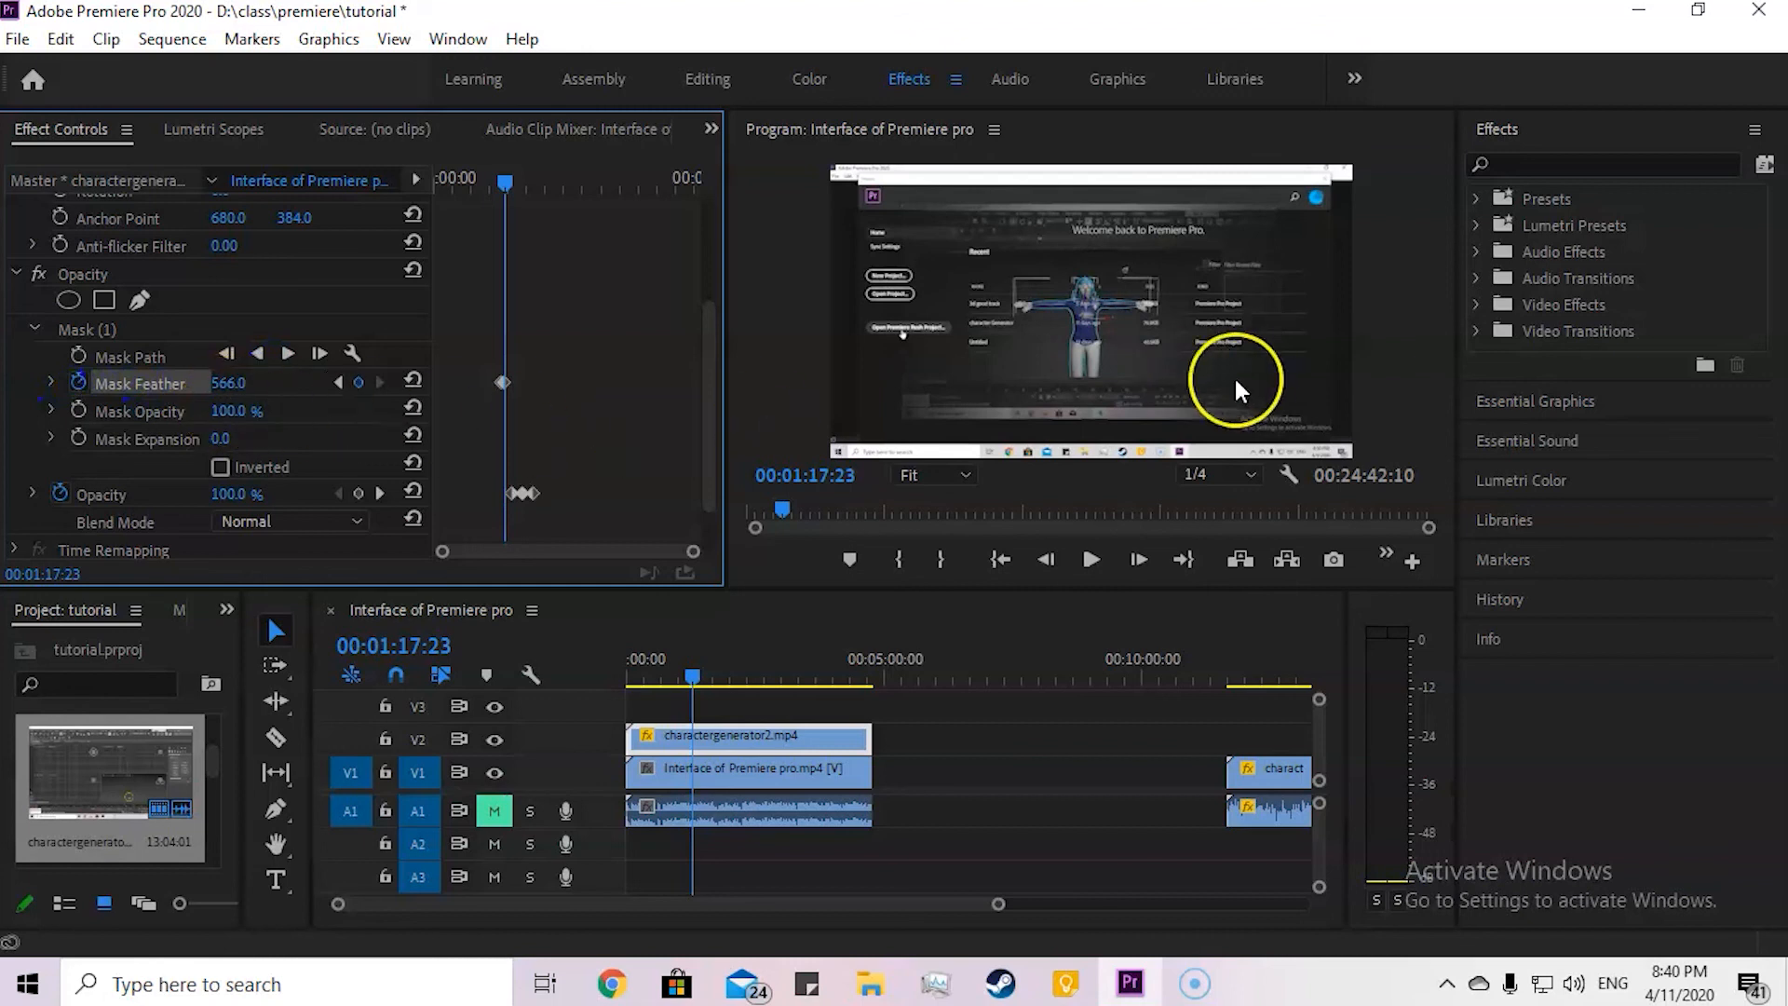
# Step: Play the mask feather animation through to 00:01:18:17, and check the feathered mask at 00:02:41:13
pyautogui.moveTo(506, 179); pyautogui.dragTo(494, 190)
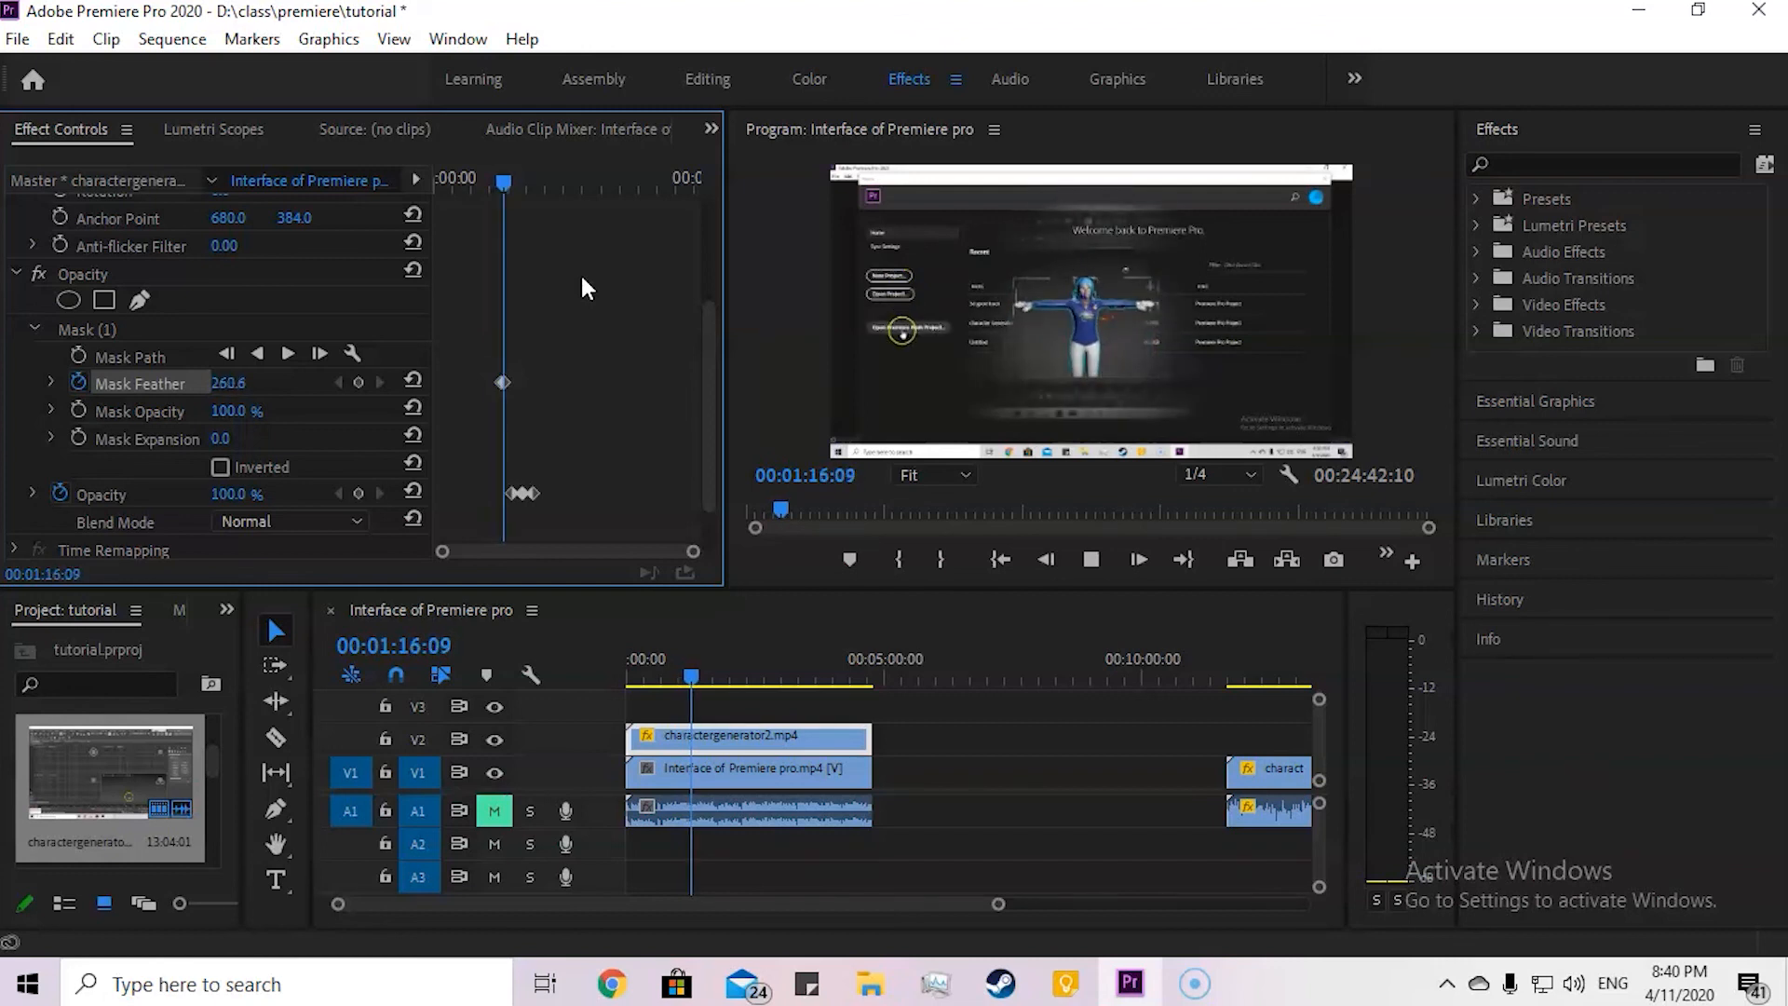
pyautogui.press('space')
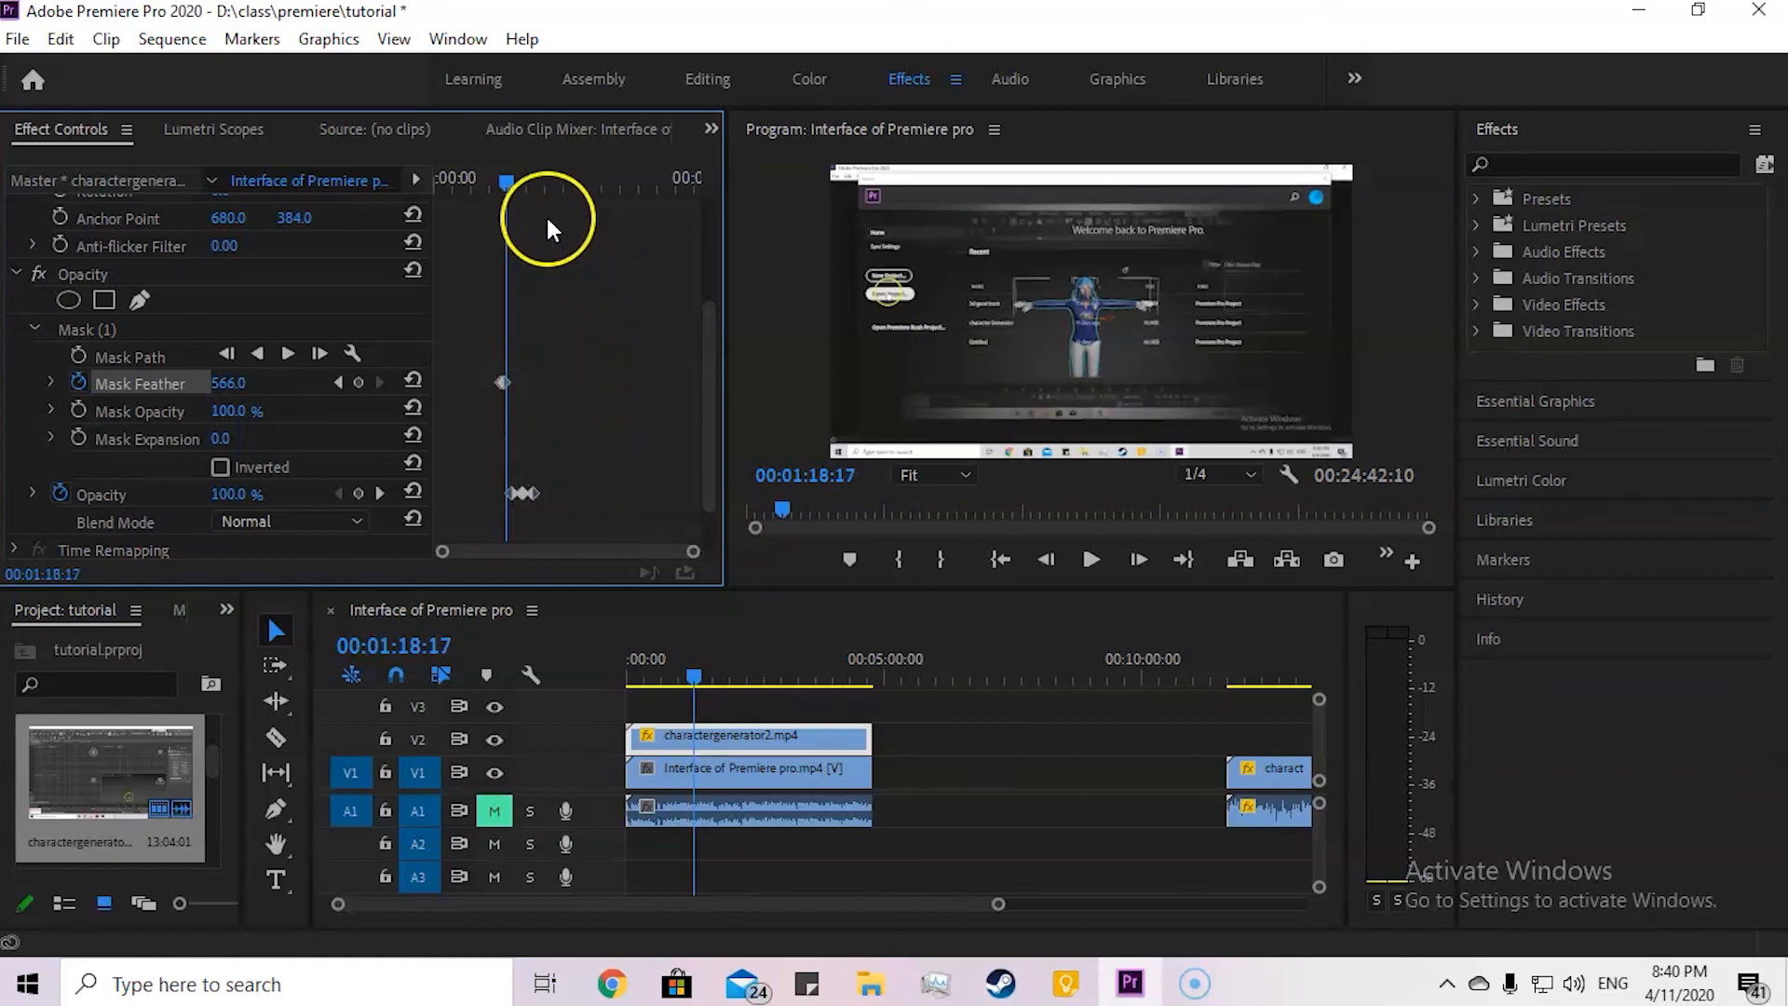
pyautogui.moveTo(517, 185); pyautogui.dragTo(586, 189)
pyautogui.click(499, 345)
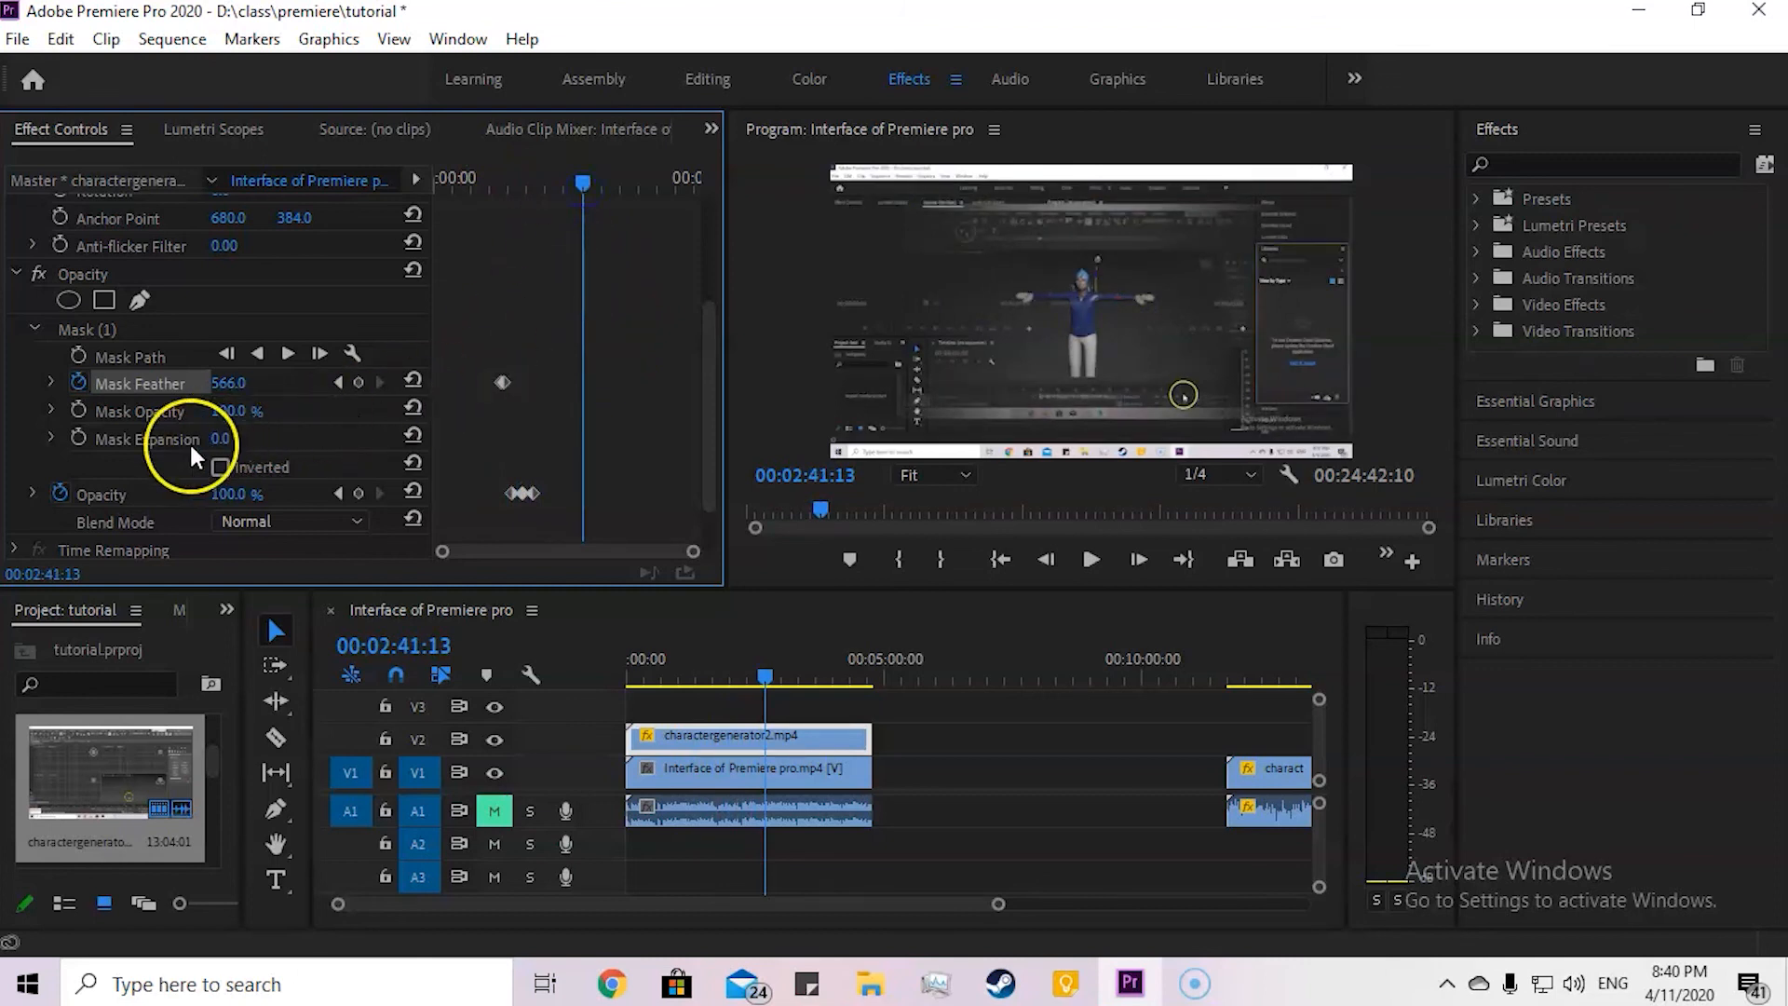
pyautogui.click(218, 410)
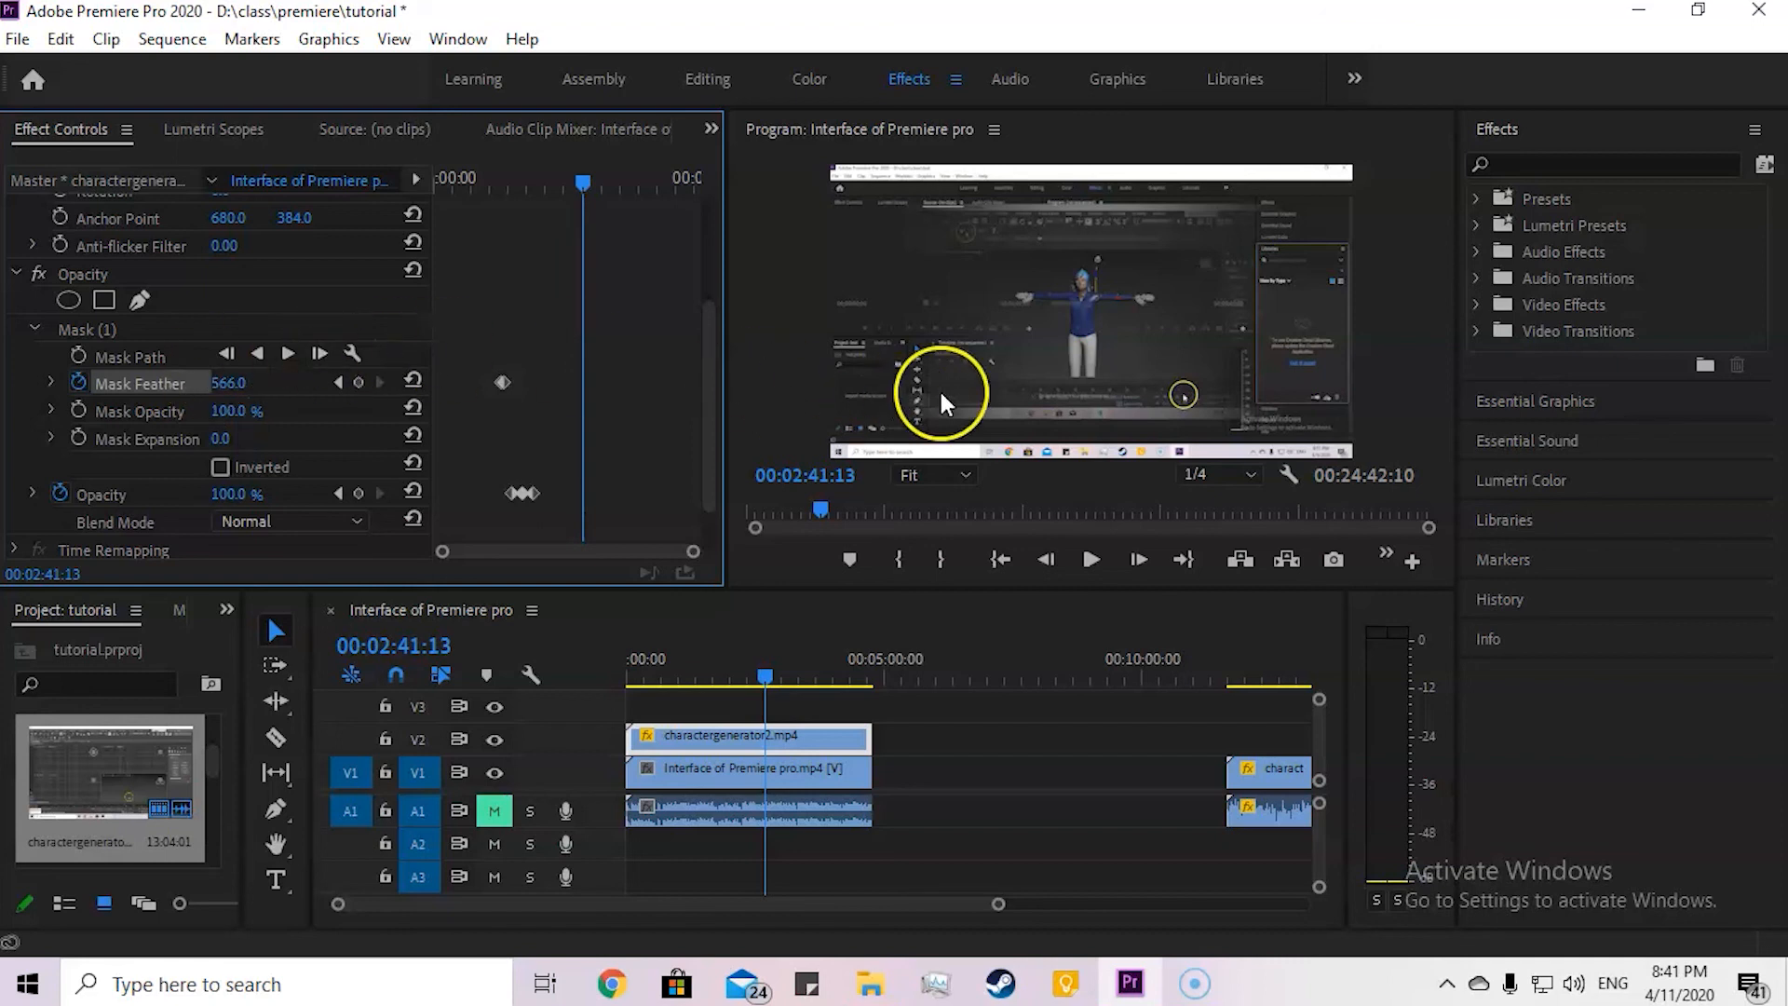
pyautogui.click(1201, 984)
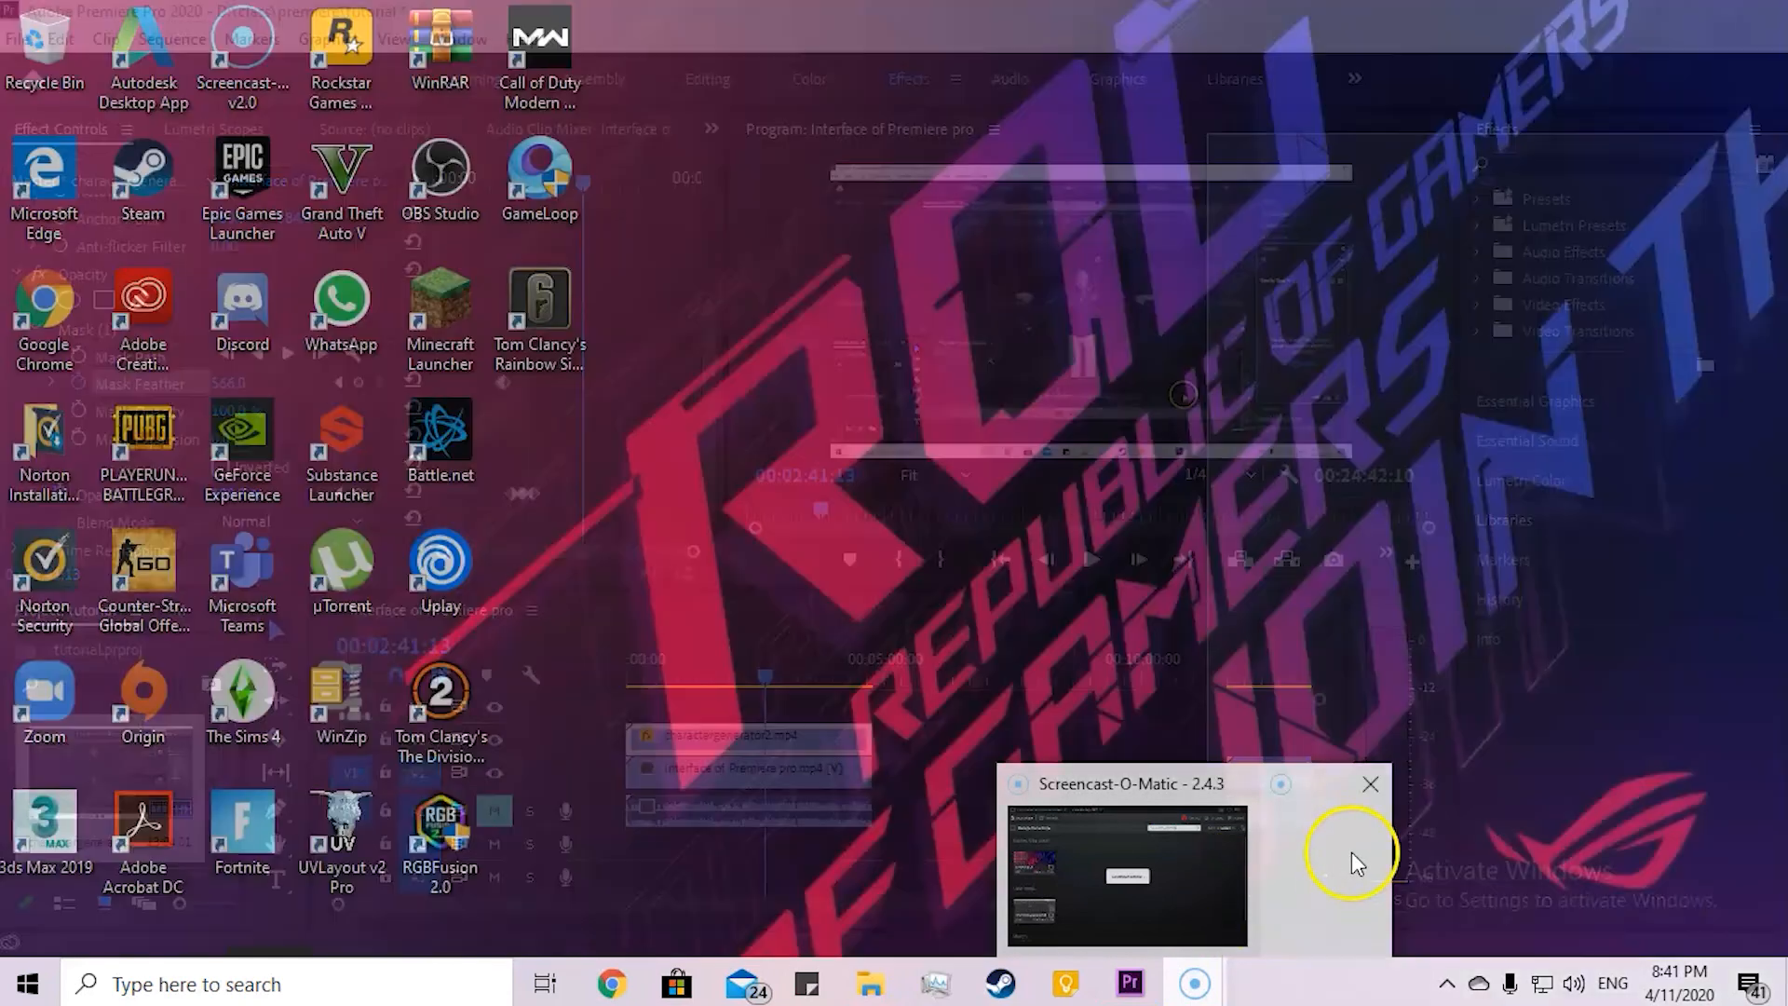
pyautogui.click(1350, 852)
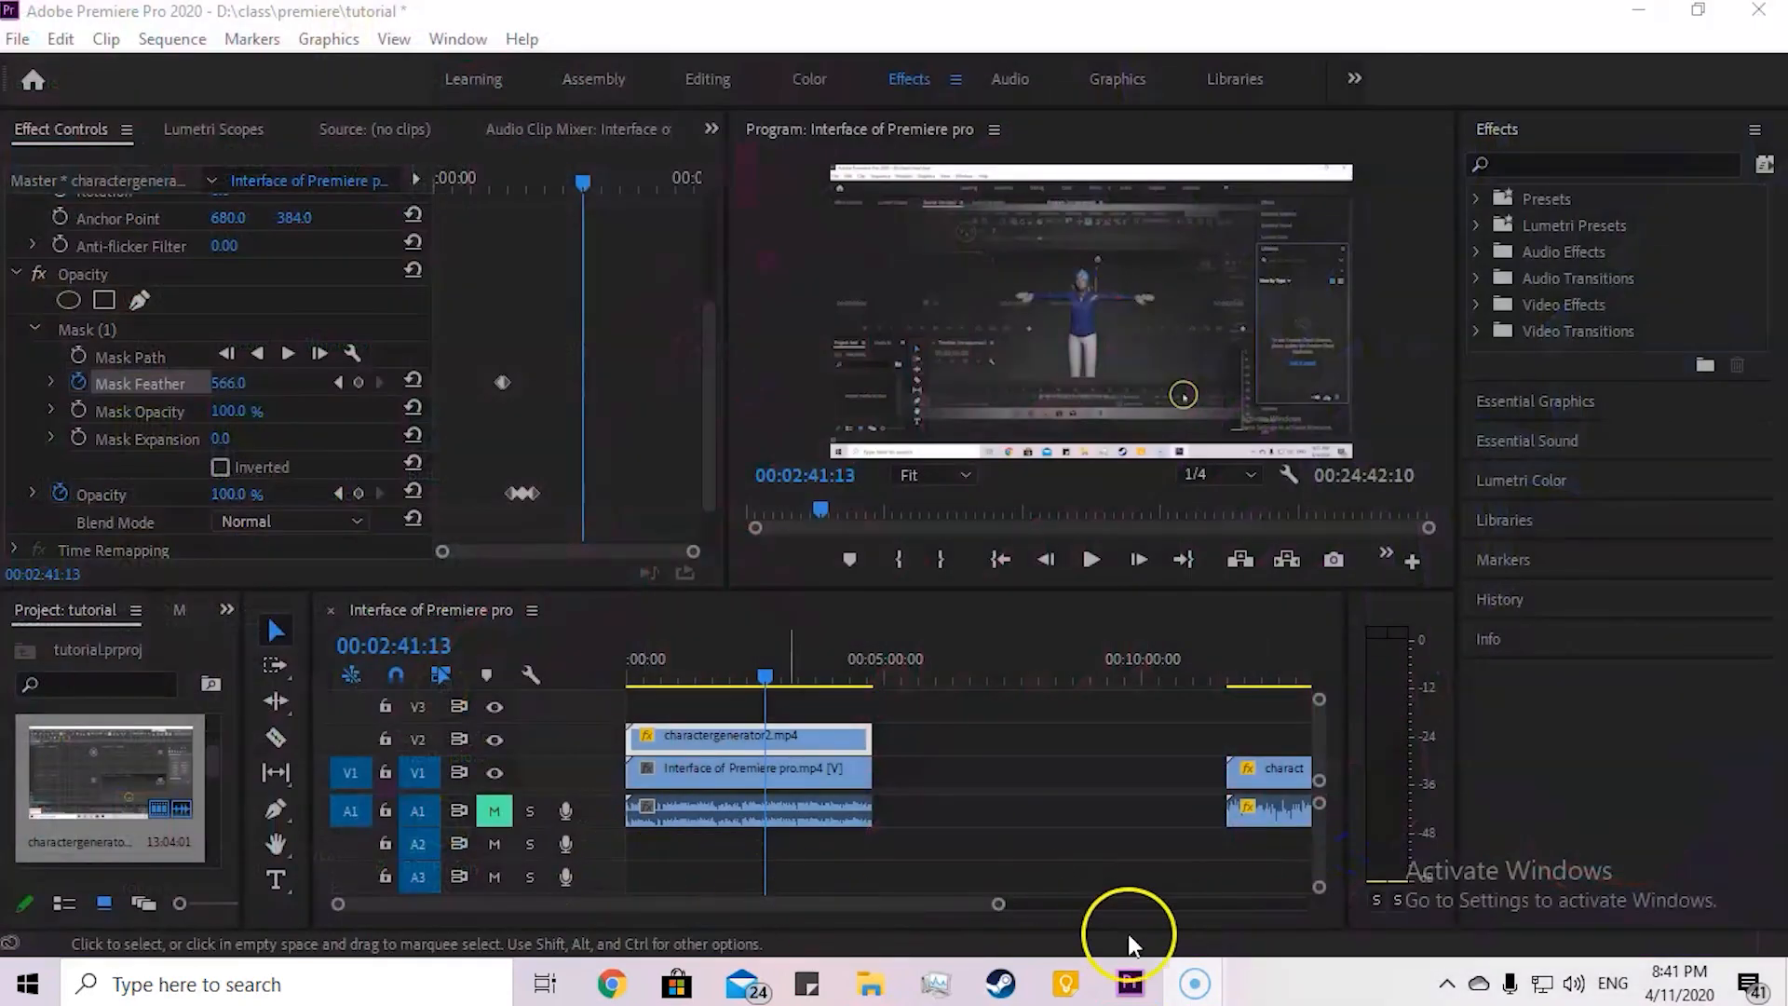
pyautogui.moveTo(1201, 976)
pyautogui.click(1118, 899)
pyautogui.click(935, 507)
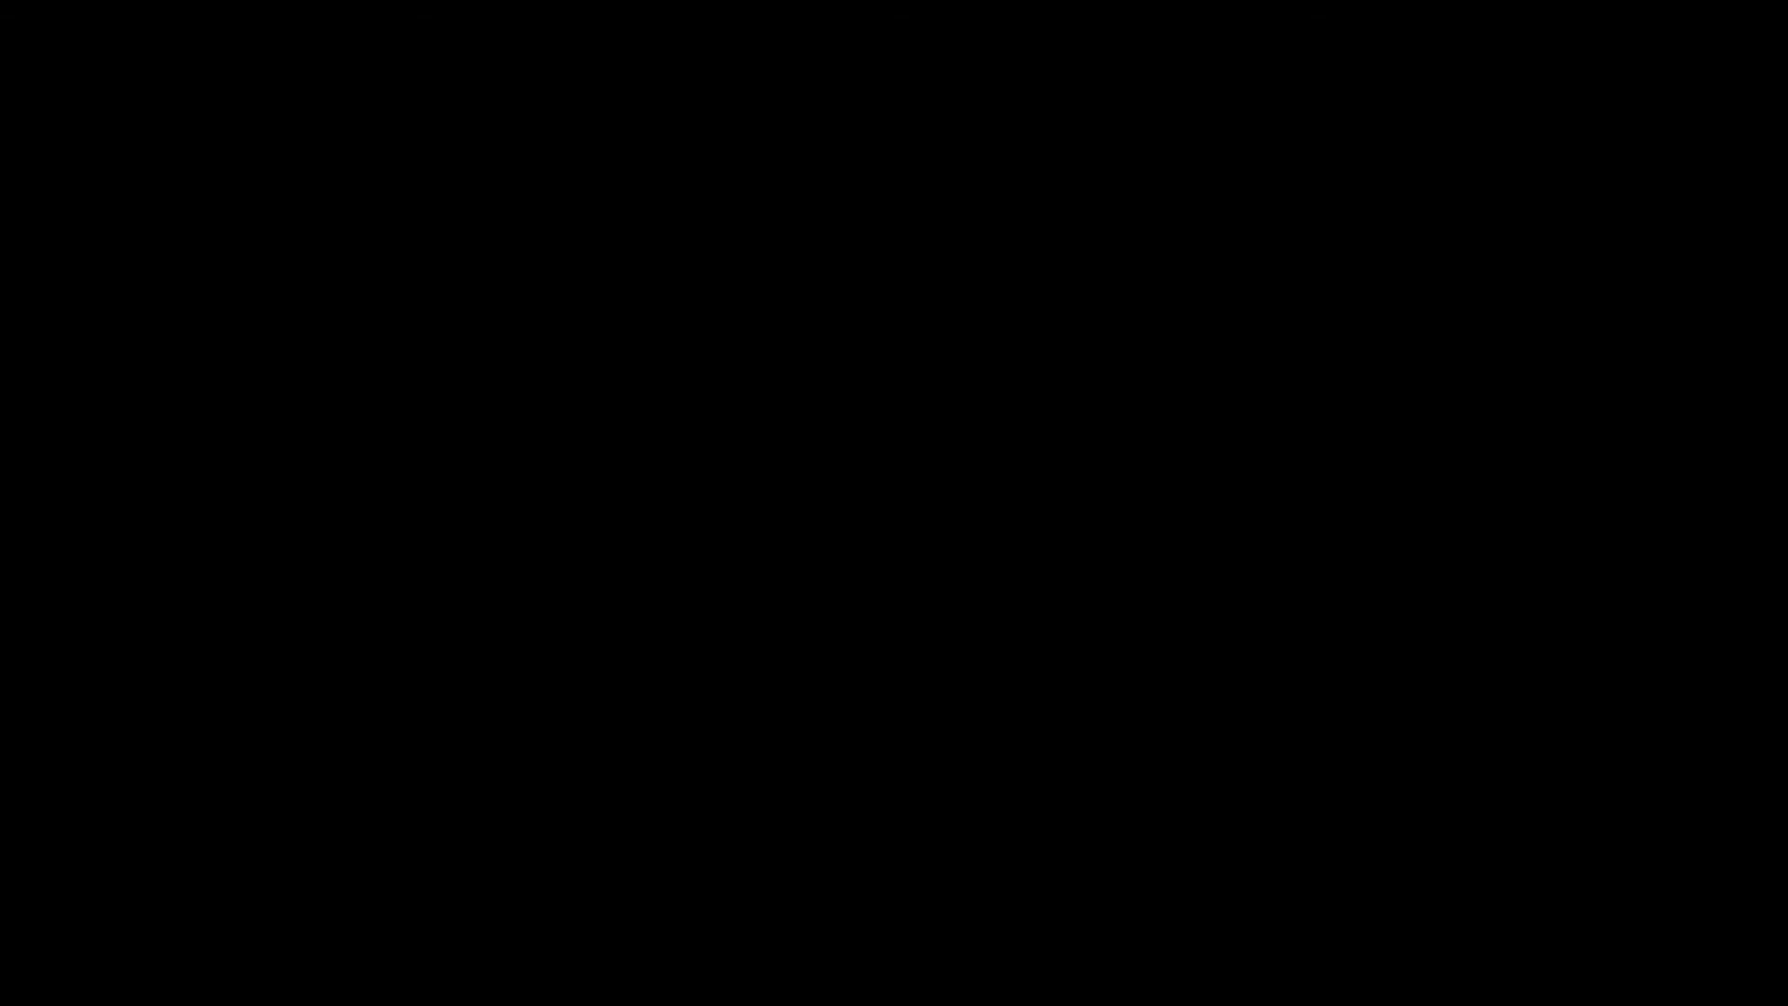